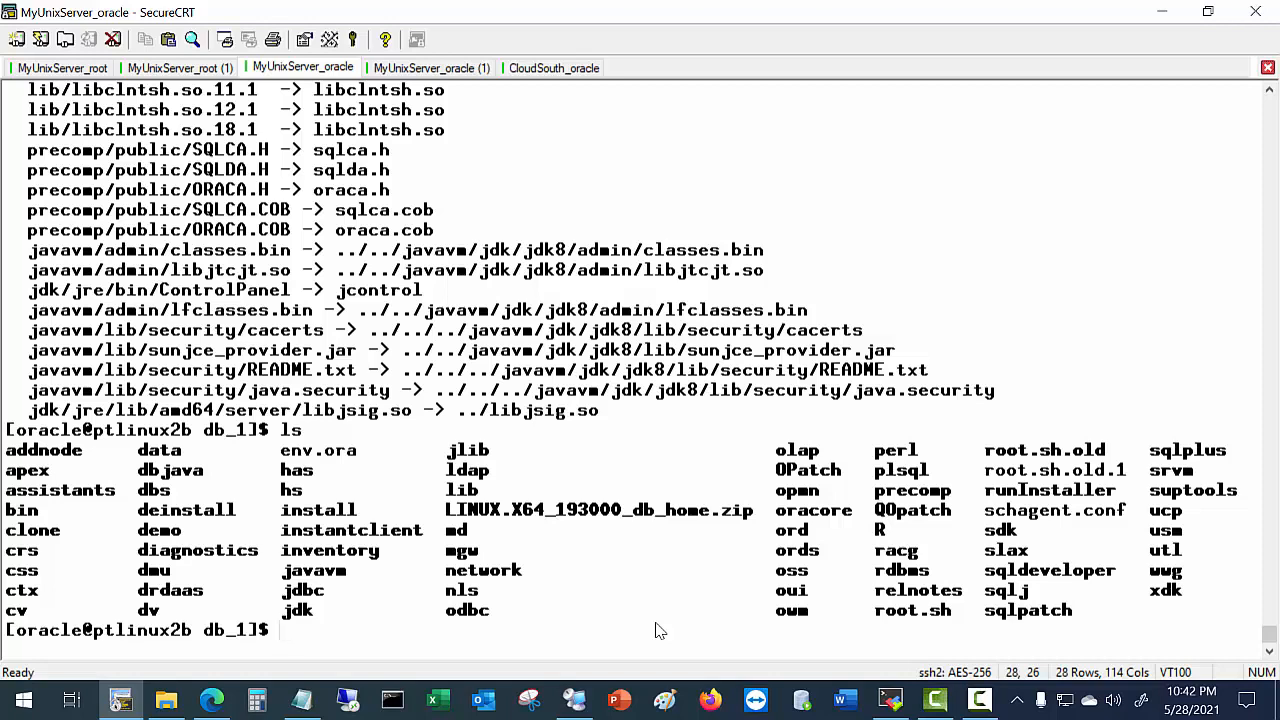
In the lab guide PDF, highlight the unzip command, then move to page 13 and highlight the snapshot name Ready4OracleHome.
{"action": "left_click", "coordinate": [215, 700]}
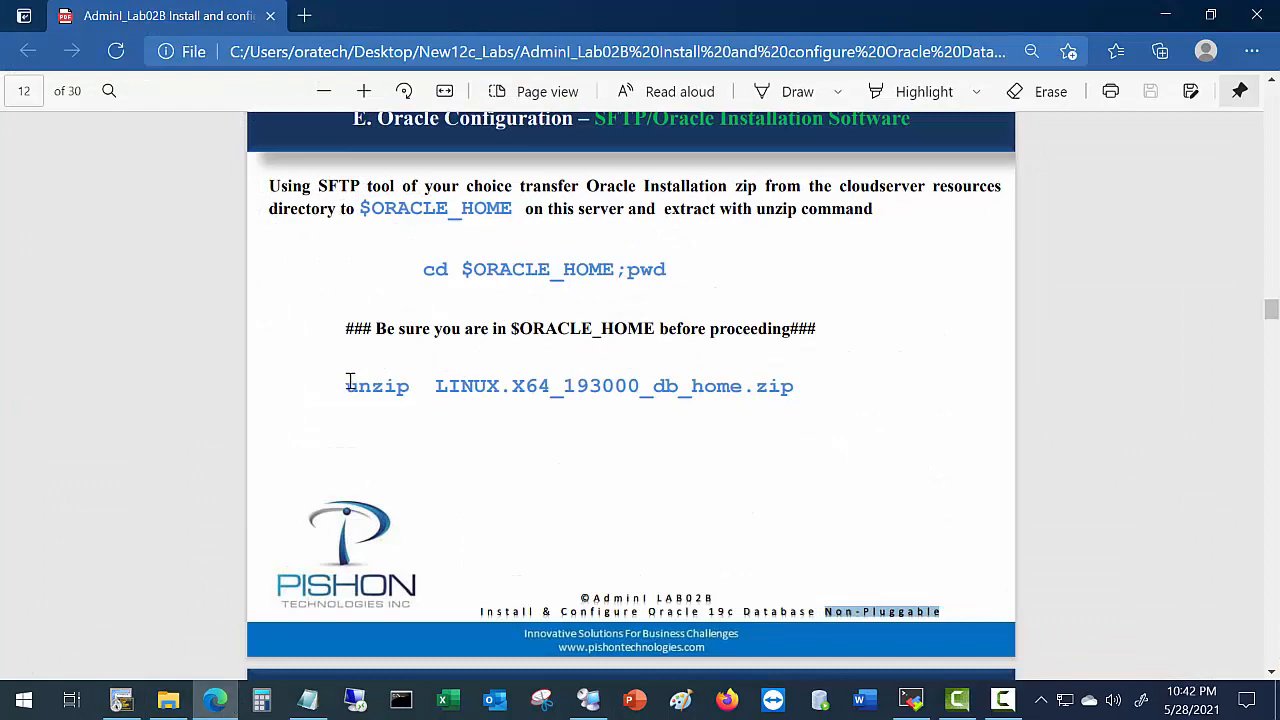
{"action": "left_click_drag", "start_coordinate": [346, 385], "coordinate": [807, 408]}
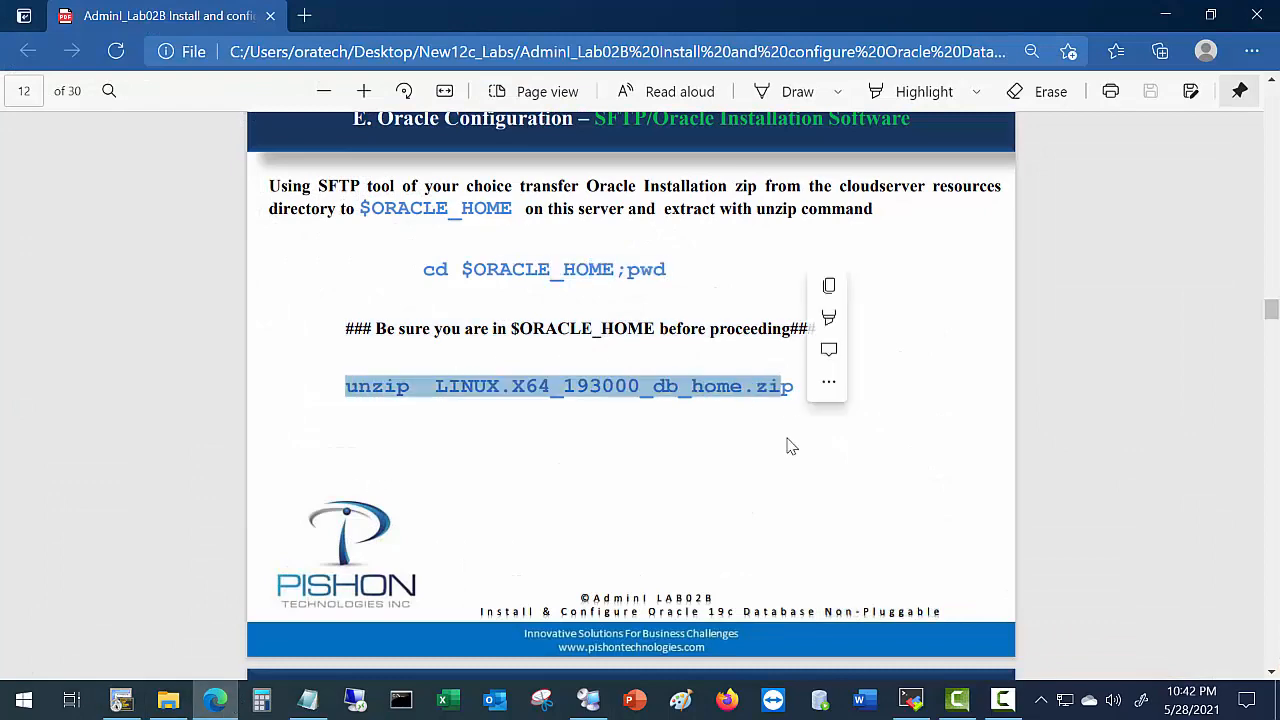
{"action": "scroll", "coordinate": [651, 522], "scroll_direction": "down", "scroll_amount": 3}
{"action": "scroll", "coordinate": [651, 522], "scroll_direction": "down", "scroll_amount": 1}
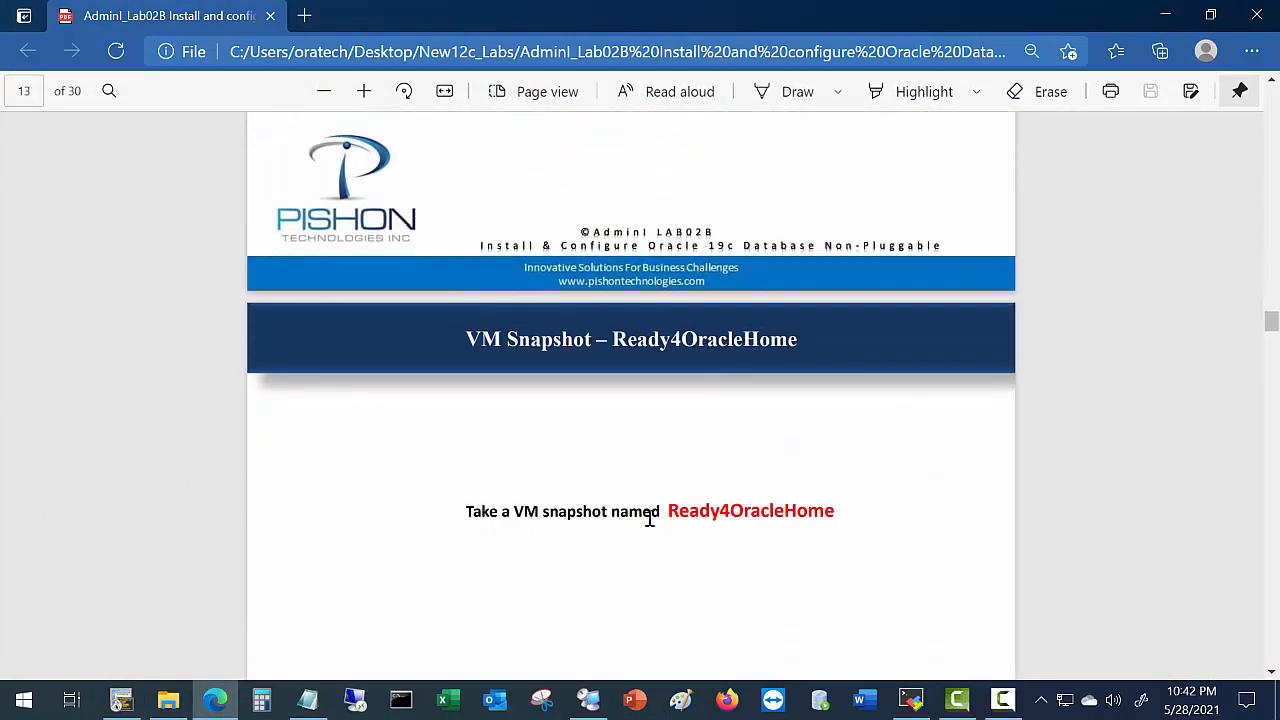
{"action": "scroll", "coordinate": [640, 500], "scroll_direction": "down", "scroll_amount": 2}
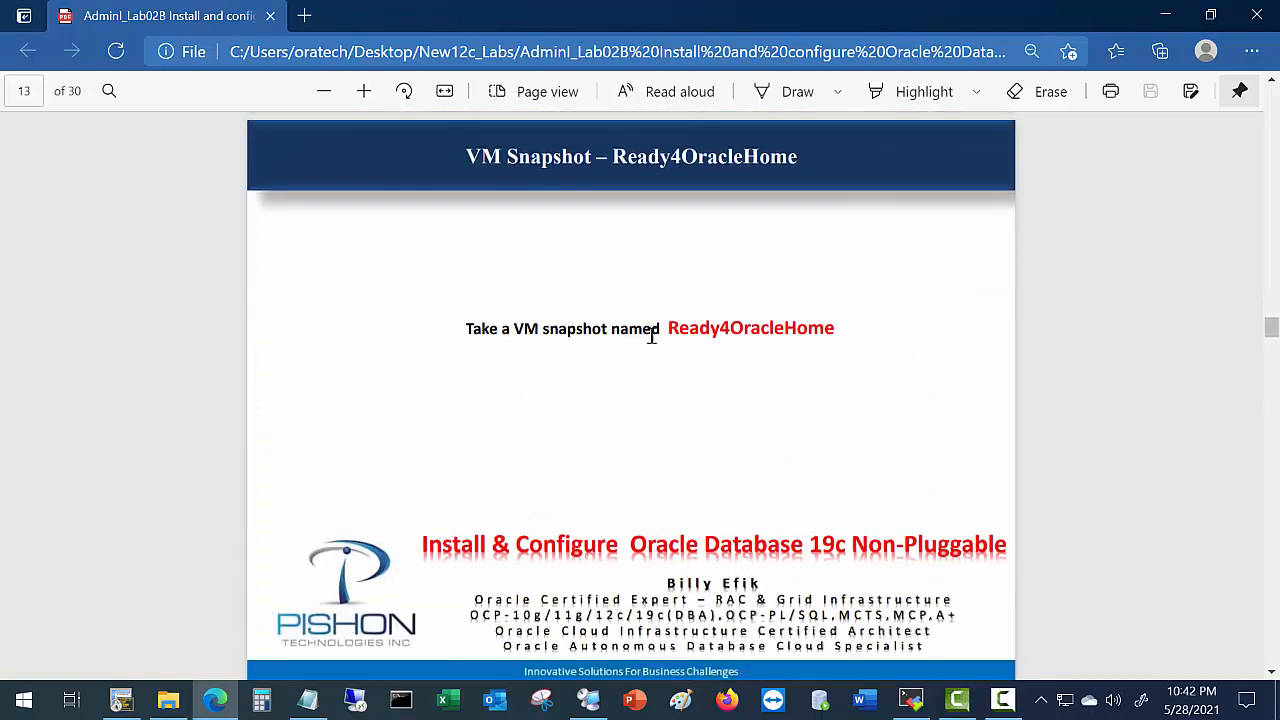
{"action": "left_click_drag", "start_coordinate": [666, 329], "coordinate": [850, 336]}
{"action": "key", "text": "ctrl+c"}
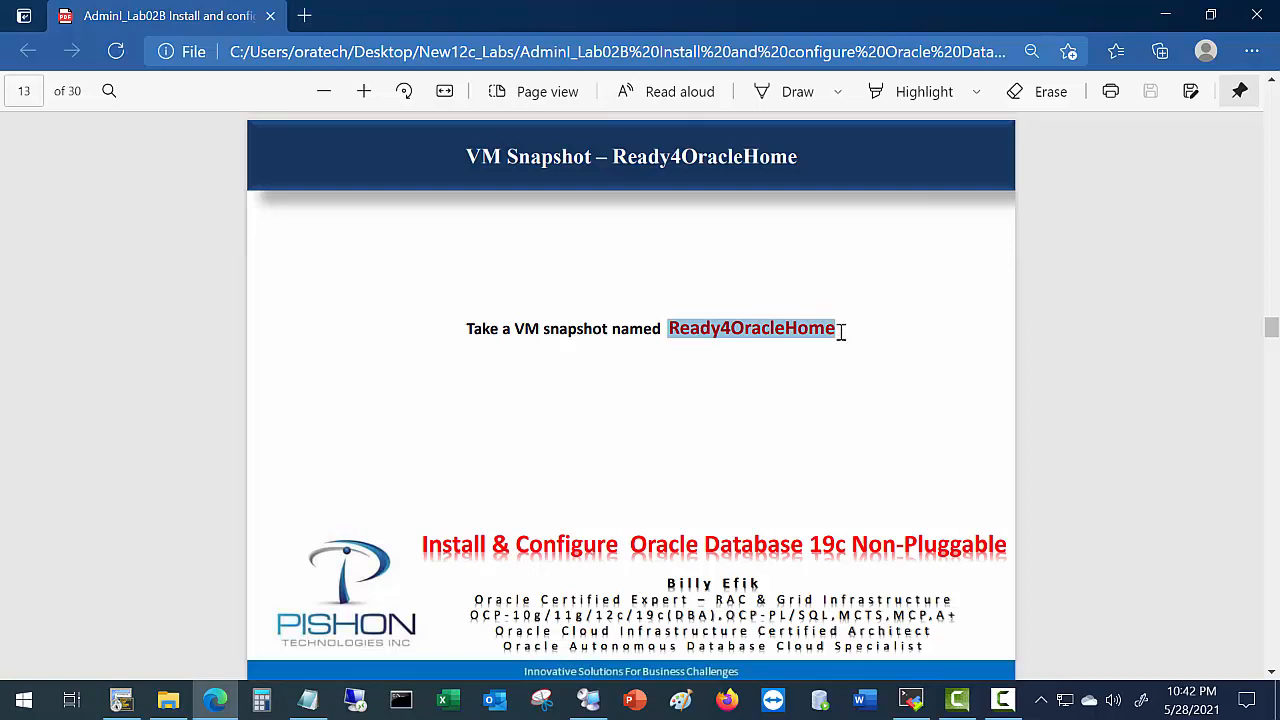
Take a VMware Workstation snapshot of MyUnixServer named Ready4OracleHome.
{"action": "left_click", "coordinate": [589, 700]}
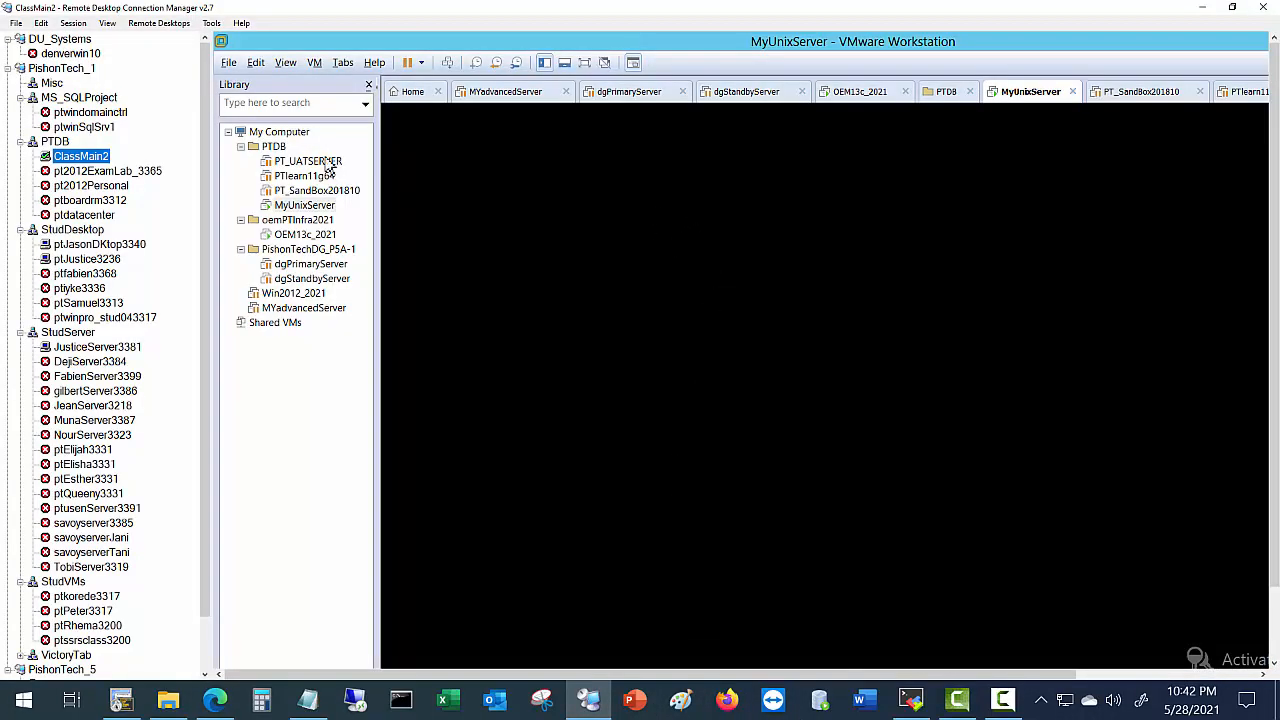
{"action": "left_click", "coordinate": [315, 63]}
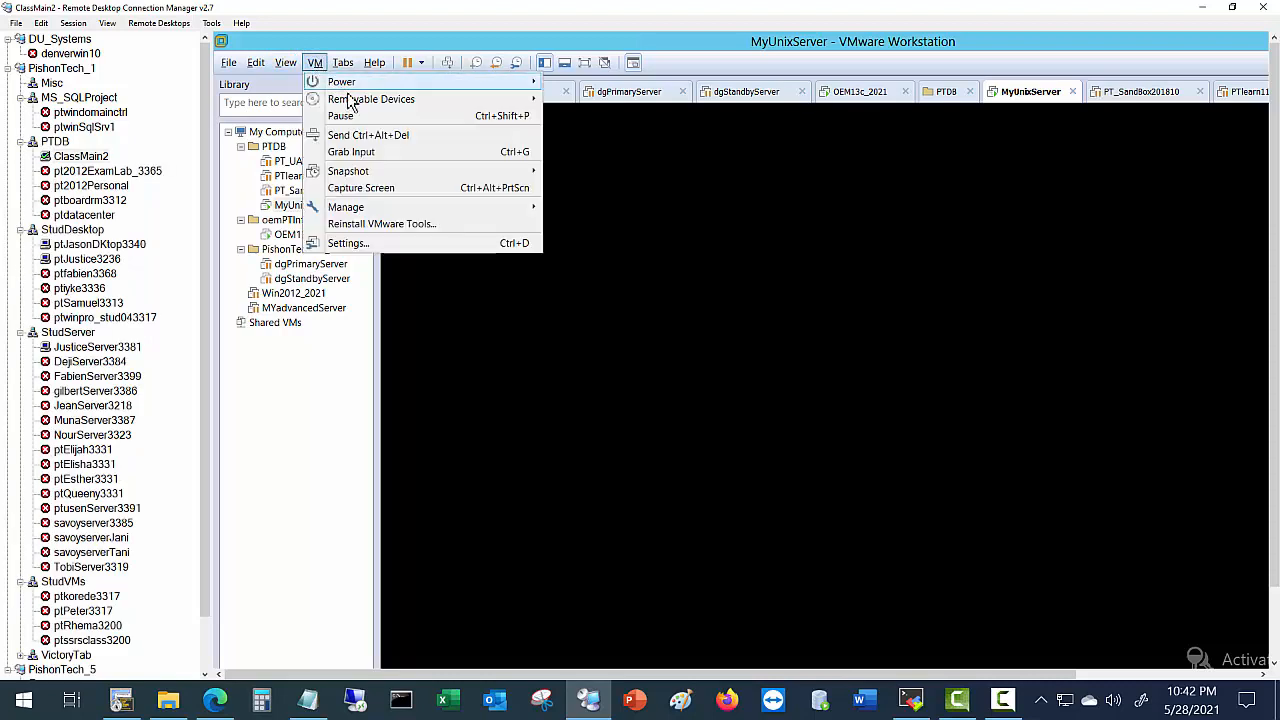
{"action": "mouse_move", "coordinate": [366, 178]}
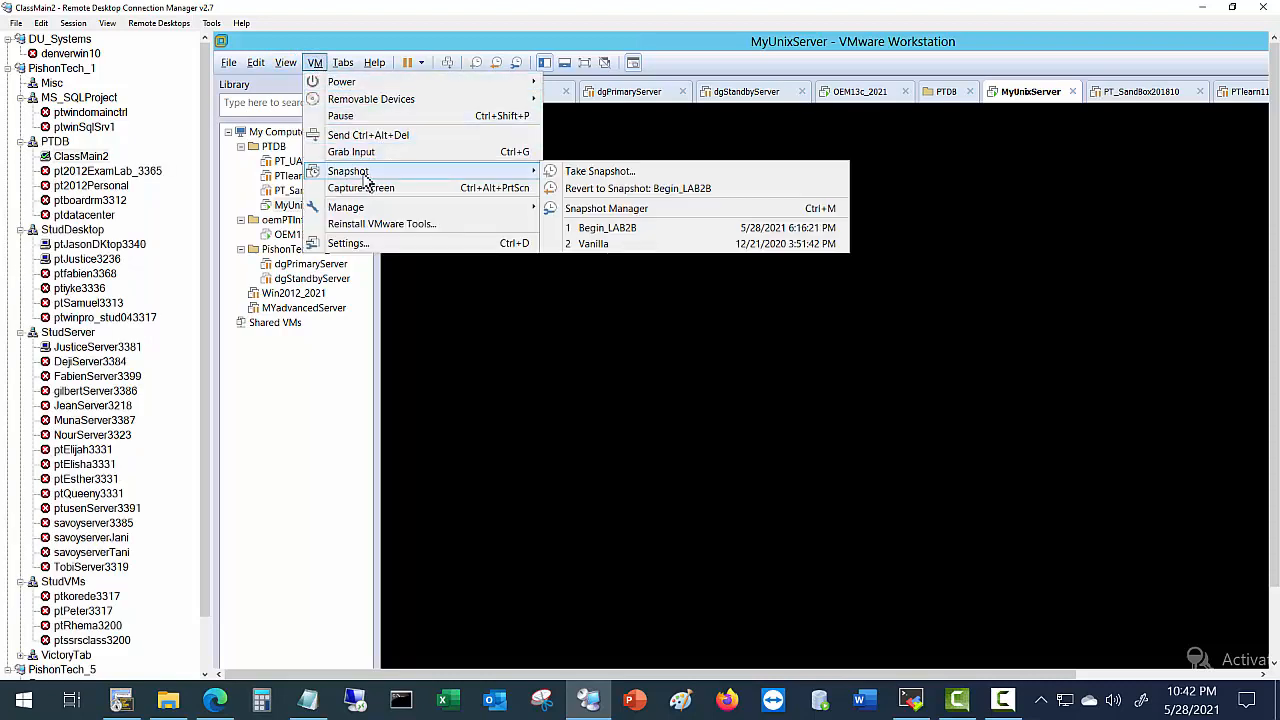
{"action": "left_click", "coordinate": [592, 172]}
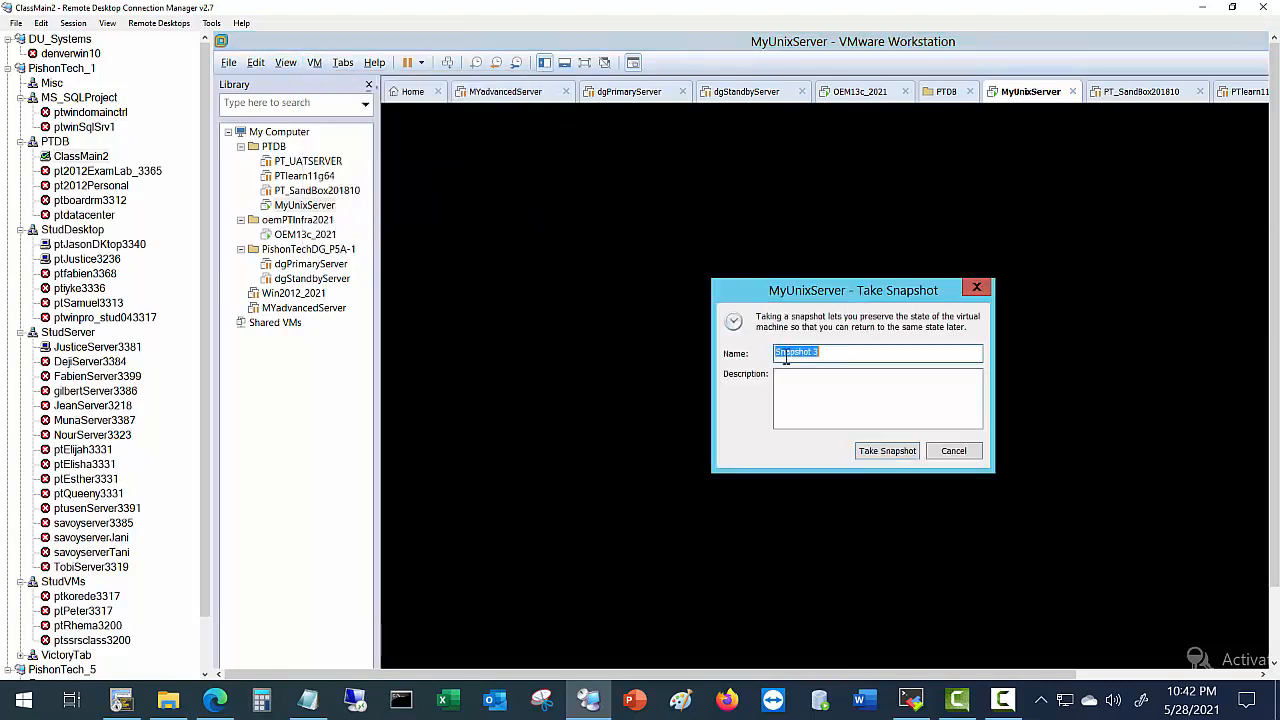
{"action": "key", "text": "ctrl+v"}
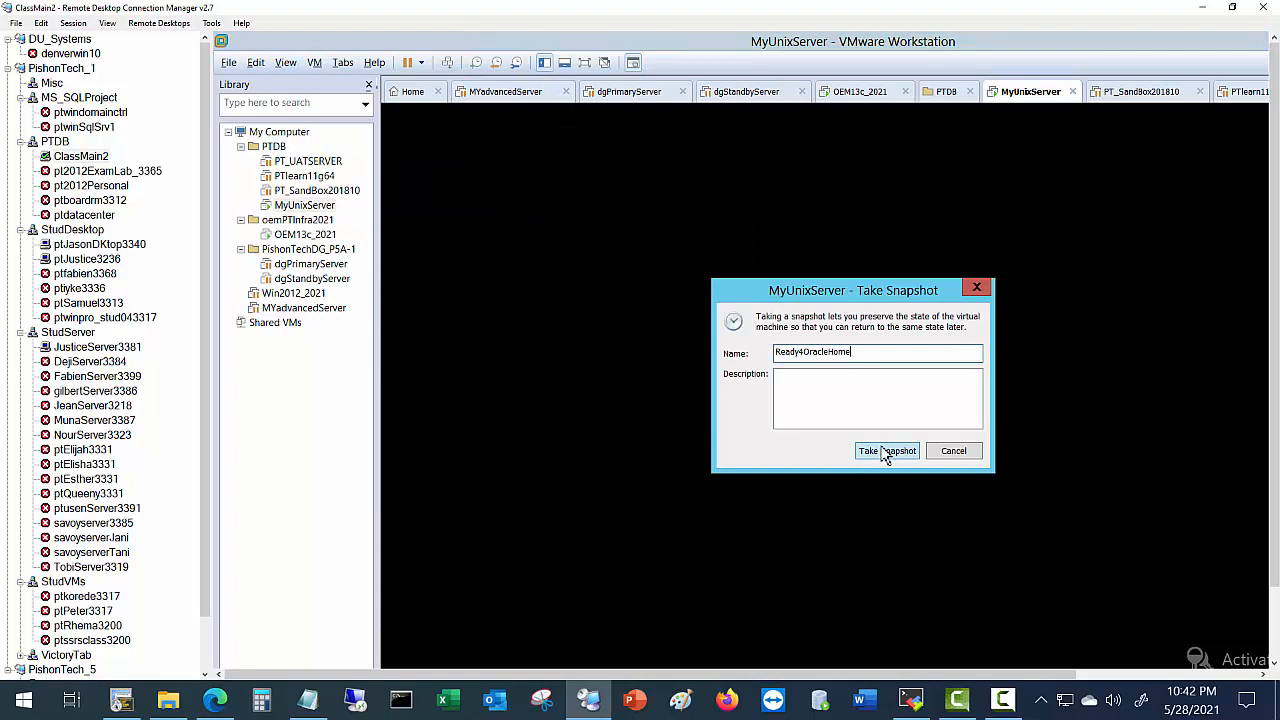
{"action": "left_click", "coordinate": [884, 451]}
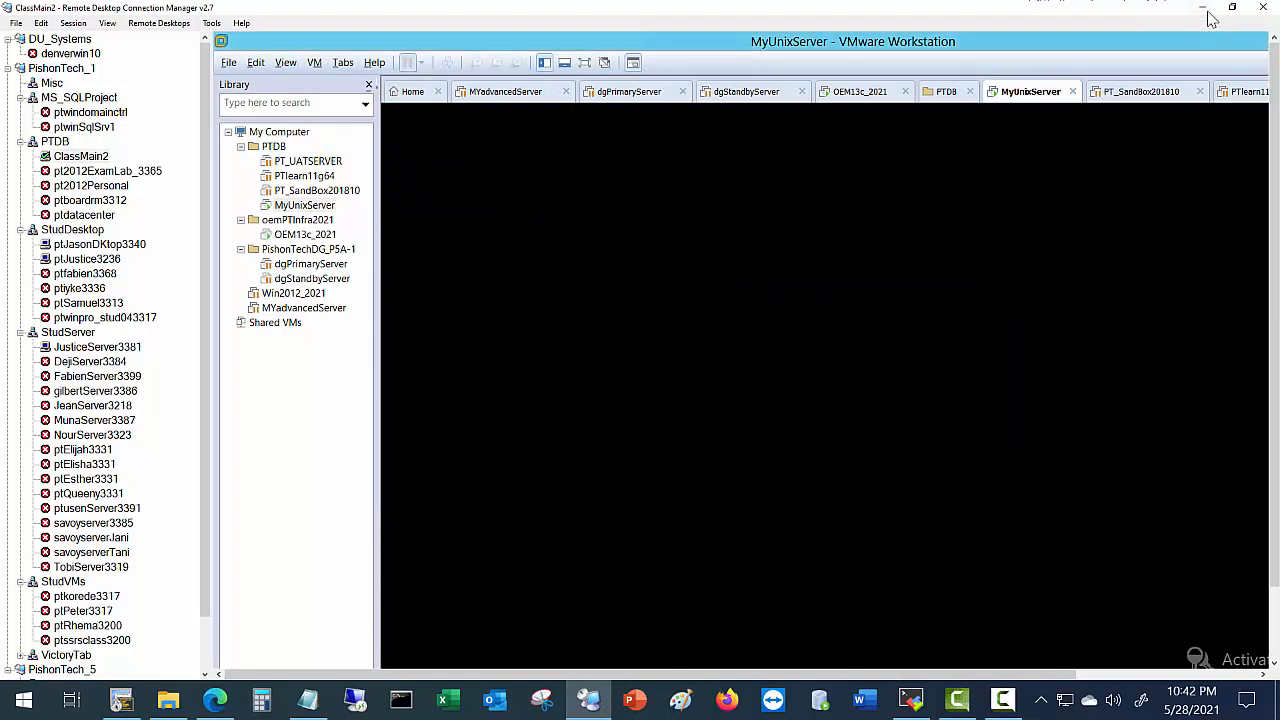
{"action": "left_click", "coordinate": [1204, 10]}
Scroll the lab guide to page 14, highlight ./runInstaller, and return to SecureCRT.
{"action": "scroll", "coordinate": [613, 488], "scroll_direction": "down", "scroll_amount": 3}
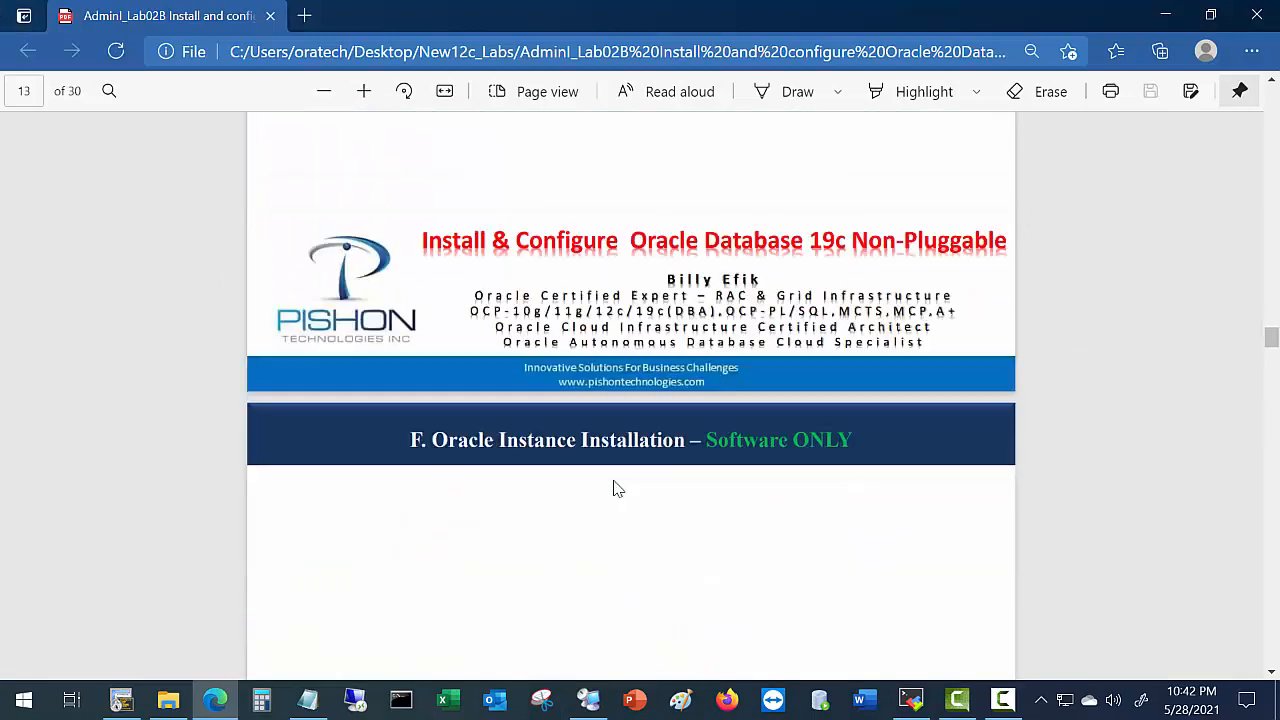
{"action": "scroll", "coordinate": [613, 488], "scroll_direction": "down", "scroll_amount": 4}
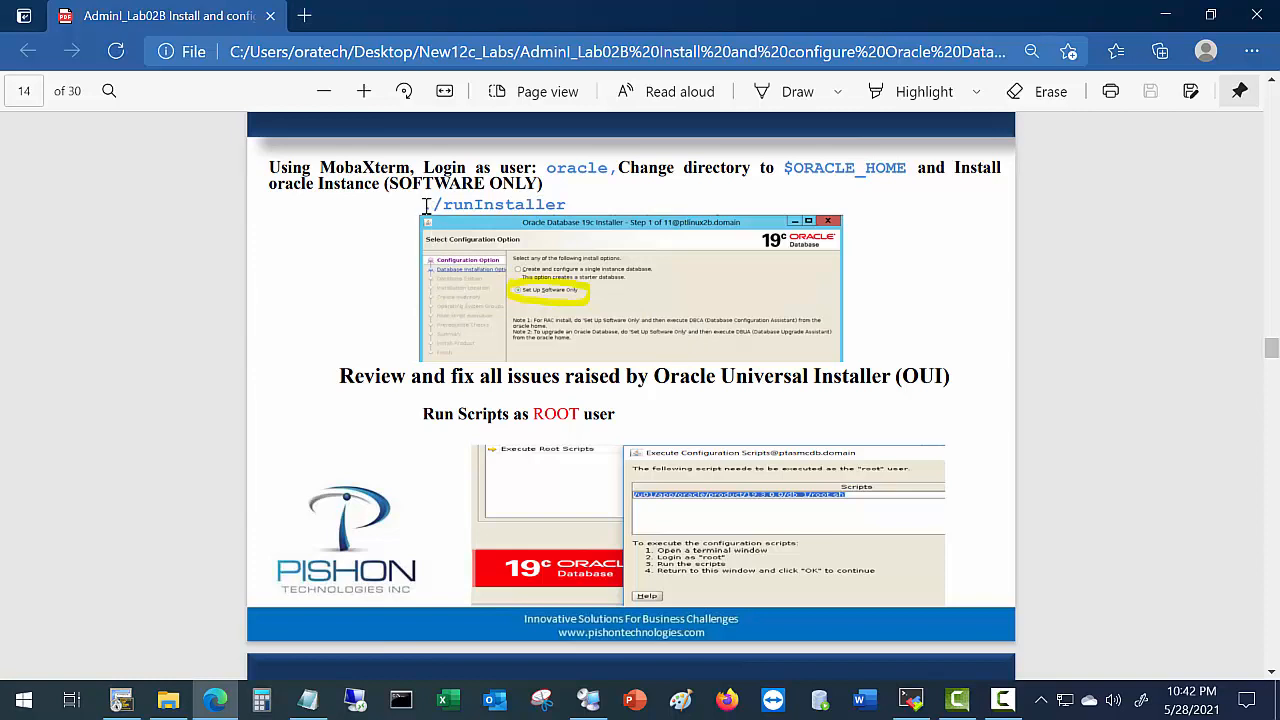
{"action": "left_click_drag", "start_coordinate": [424, 206], "coordinate": [605, 204]}
{"action": "left_click", "coordinate": [120, 703]}
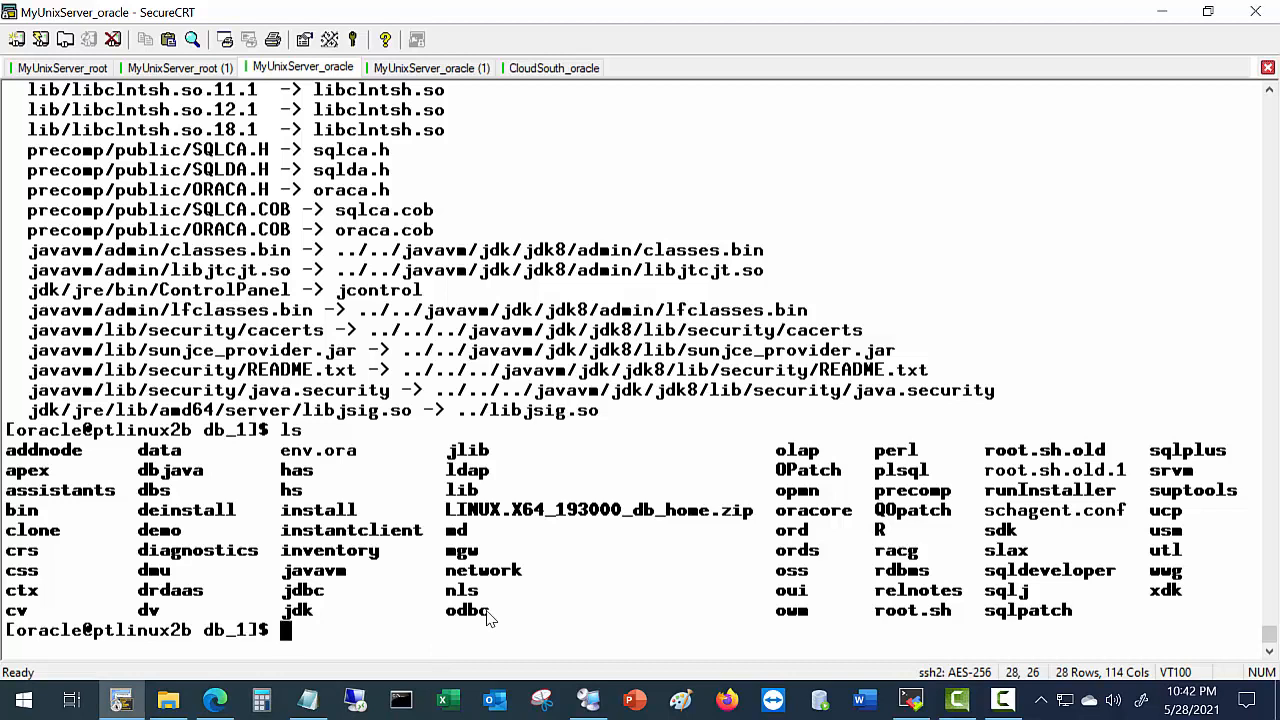
Run ./runInstaller from the db_1 prompt in SecureCRT.
{"action": "type", "text": "./runInstal"}
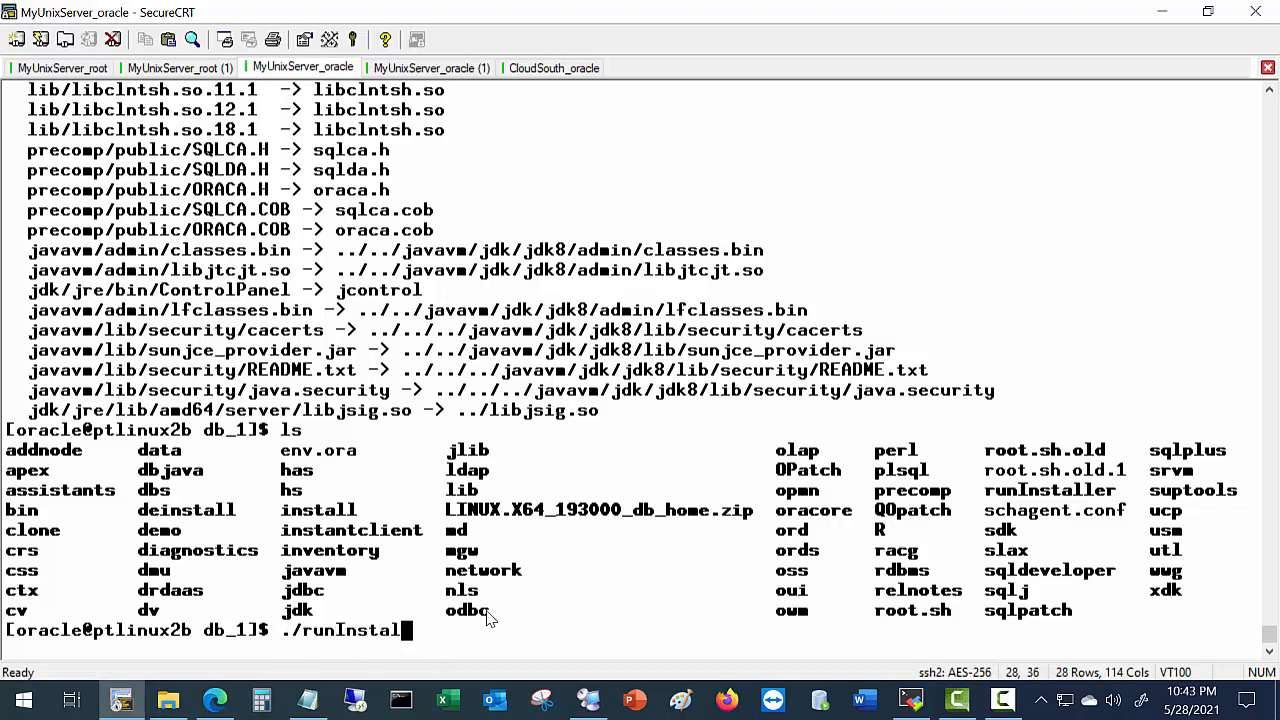
{"action": "type", "text": "ler"}
{"action": "key", "text": "Return"}
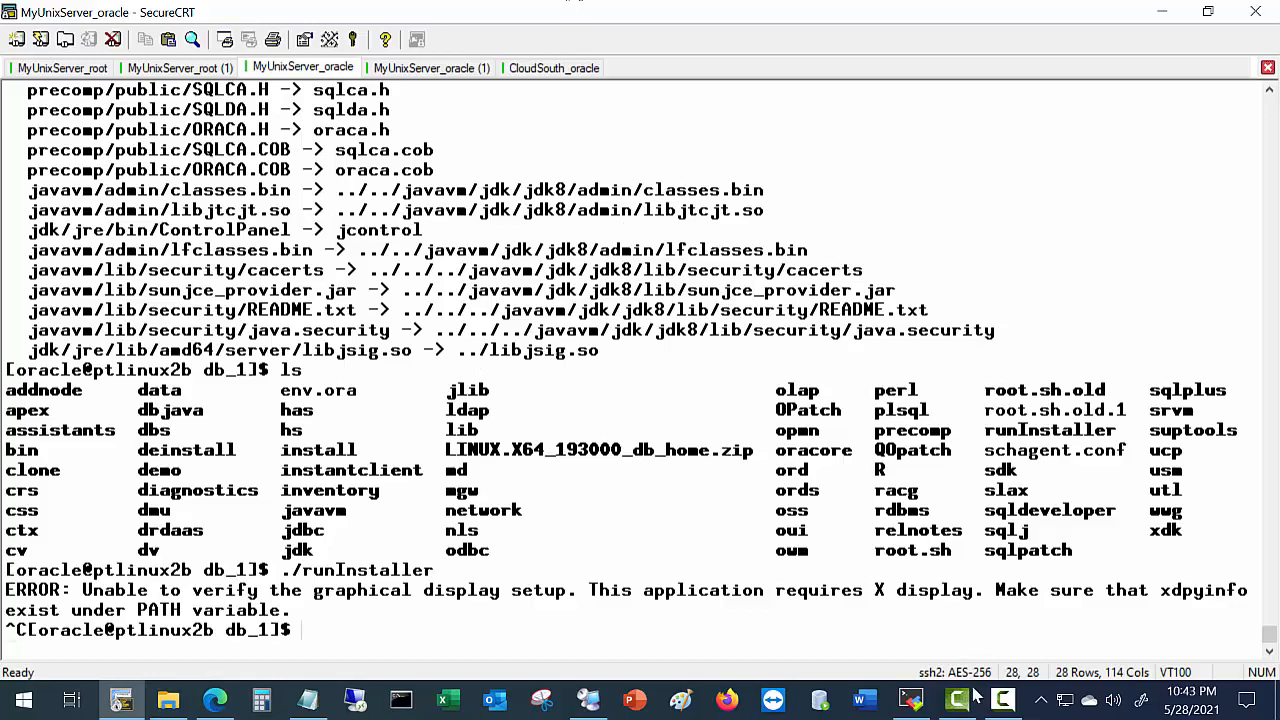
In MobaXterm's oracle session, clear the screen and run env | grep ORACLE.
{"action": "left_click", "coordinate": [910, 702]}
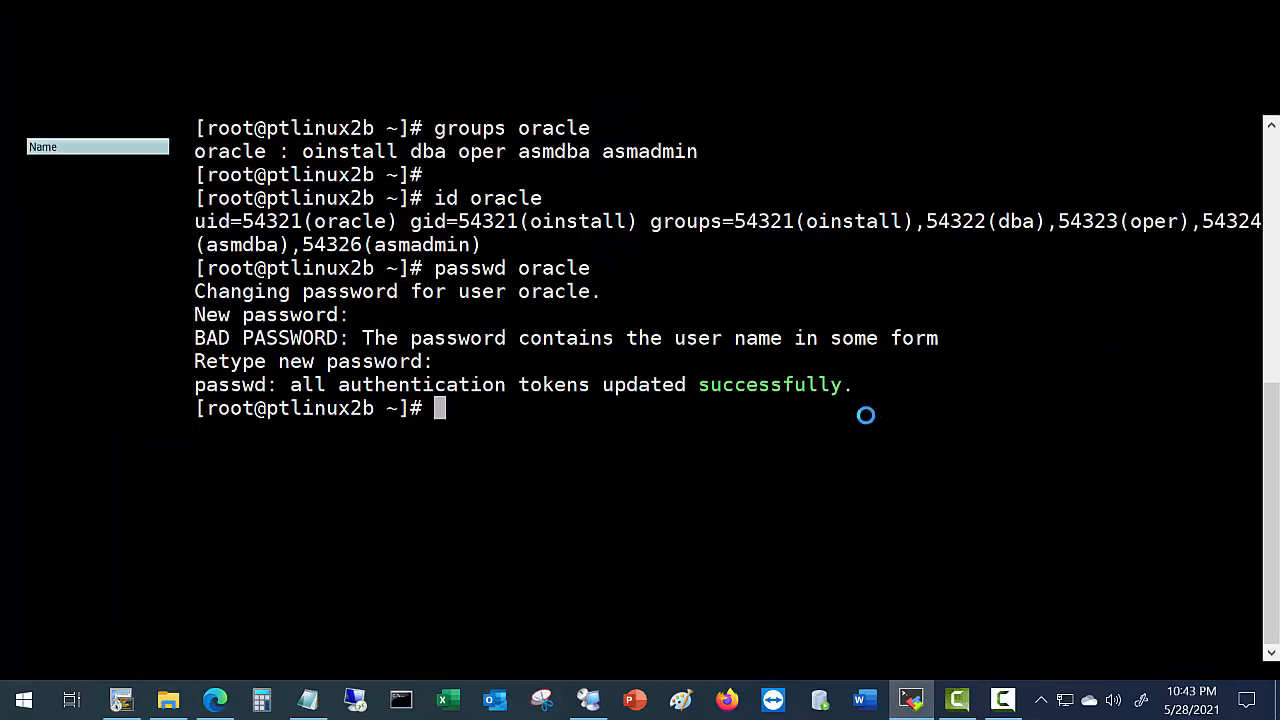
{"action": "key", "text": "alt+Tab"}
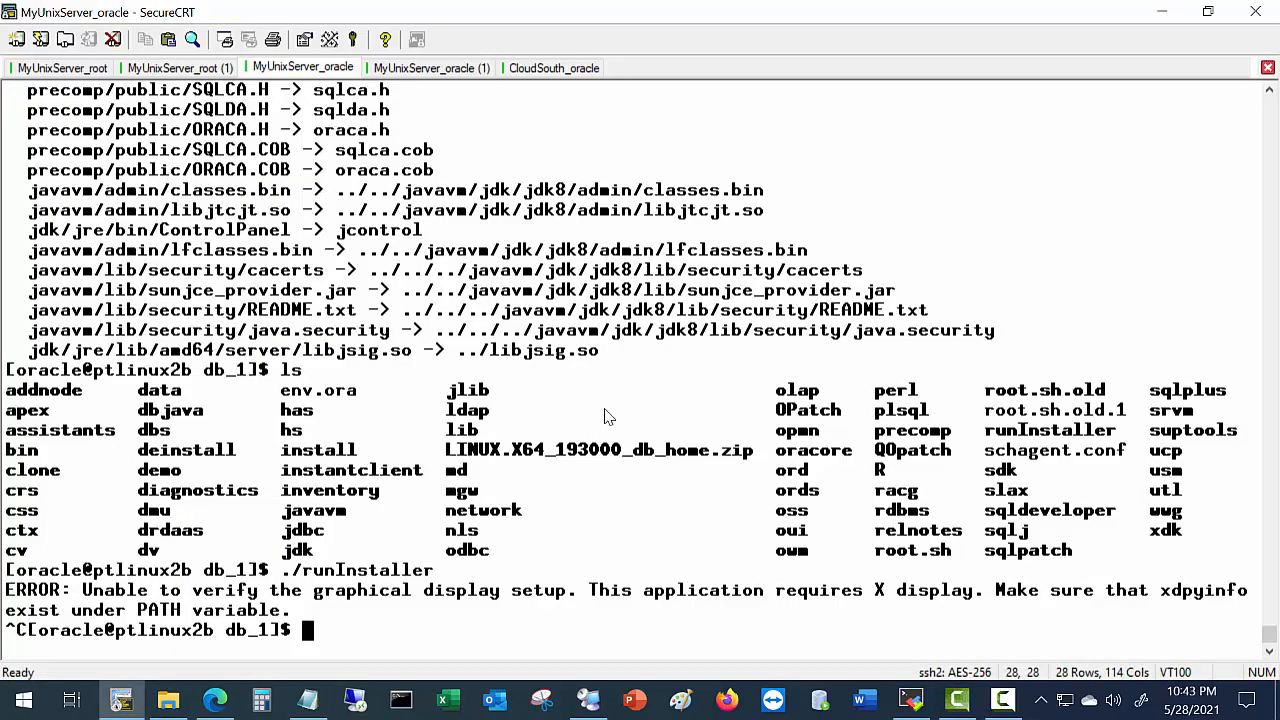
{"action": "left_click", "coordinate": [930, 702]}
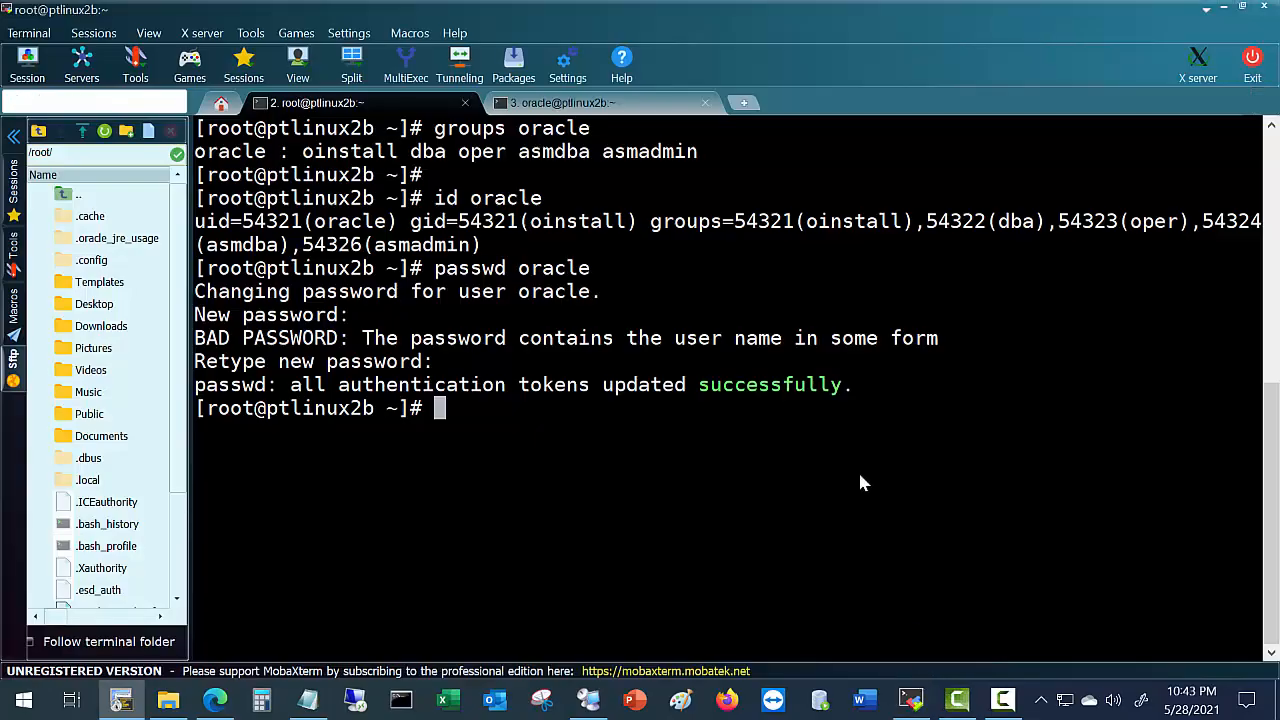
{"action": "left_click", "coordinate": [642, 110]}
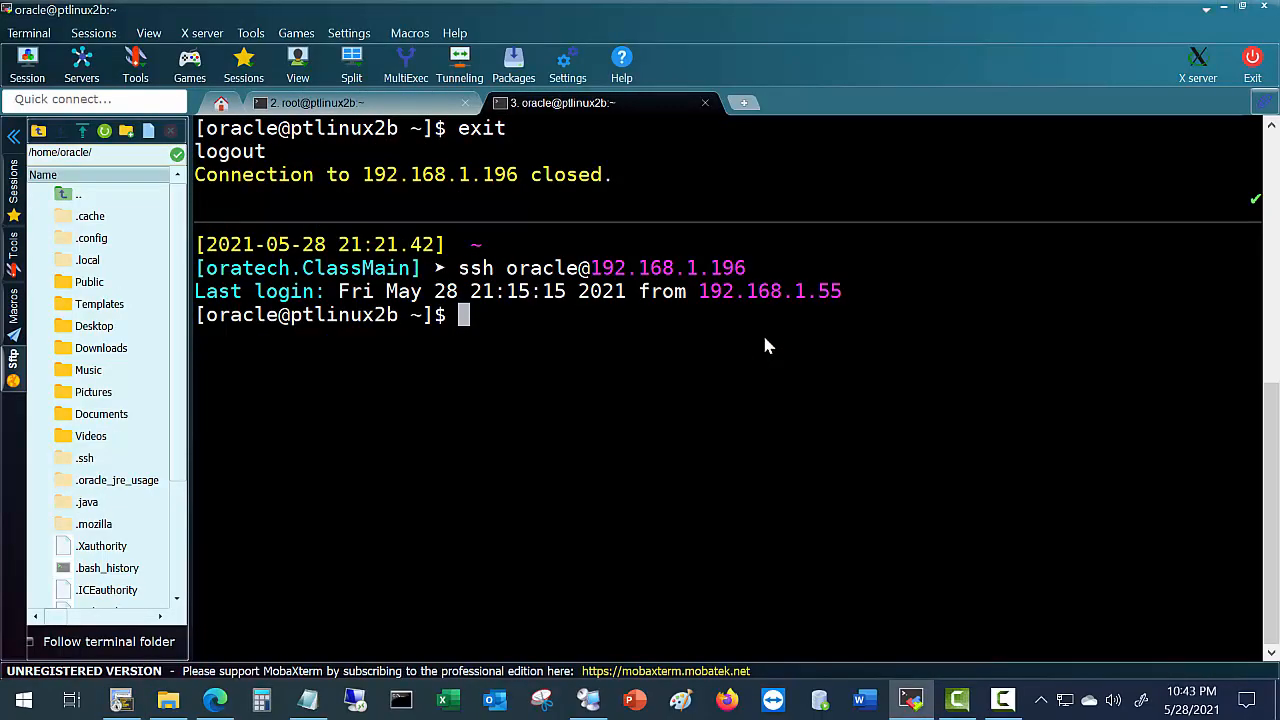
{"action": "type", "text": "clear"}
{"action": "key", "text": "Return"}
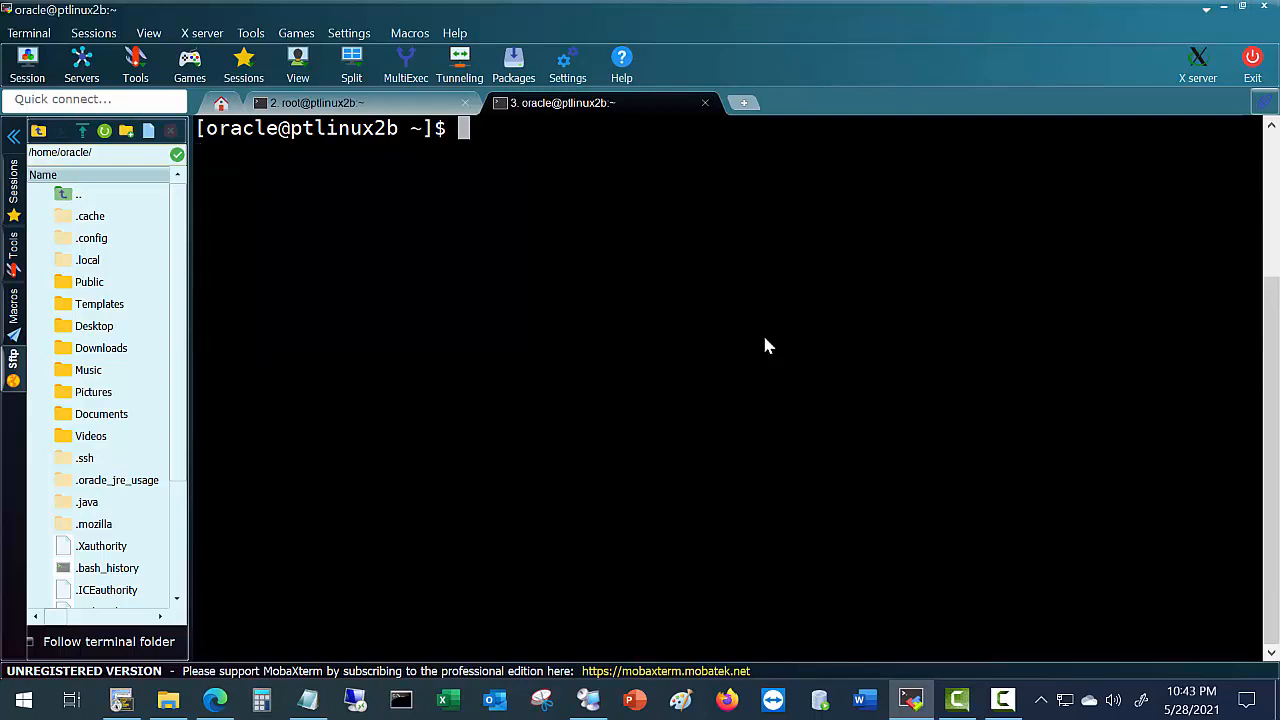
{"action": "type", "text": "env | grep ORA"}
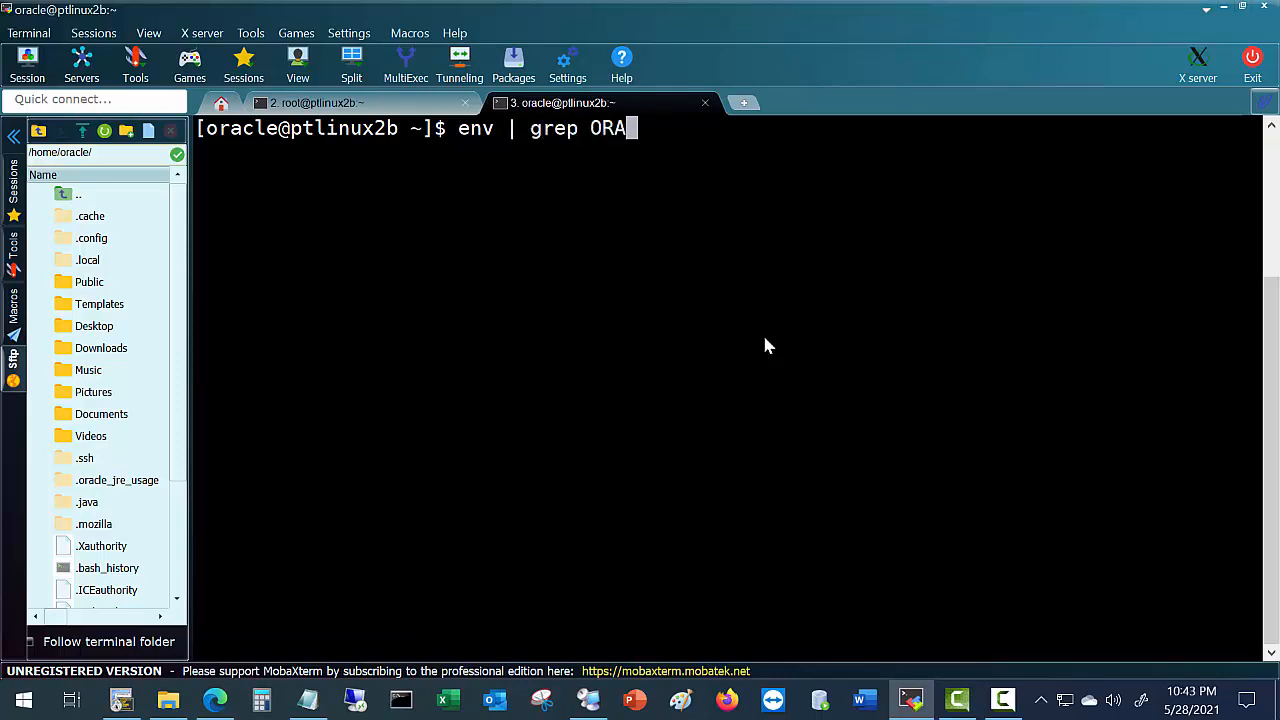
{"action": "type", "text": "CLE"}
{"action": "key", "text": "Return"}
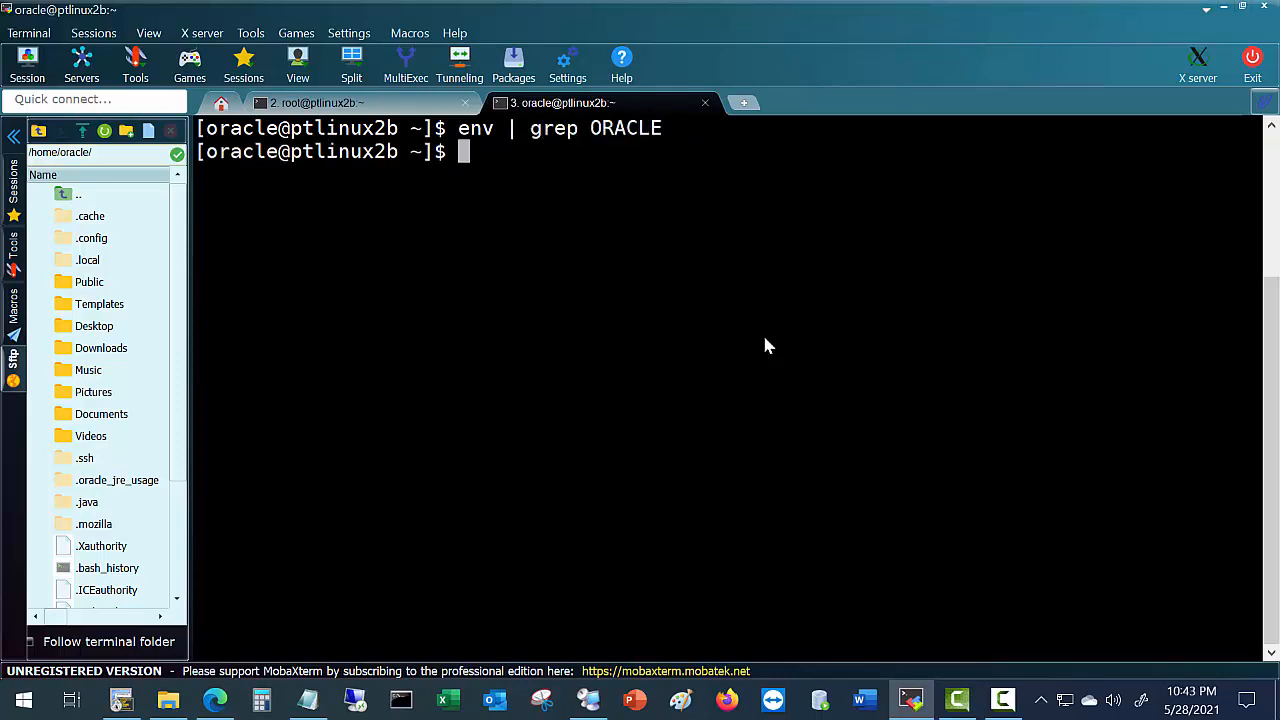
Exit, reconnect via ssh as oracle, and rerun env | grep ORACLE.
{"action": "type", "text": "exit"}
{"action": "key", "text": "Return"}
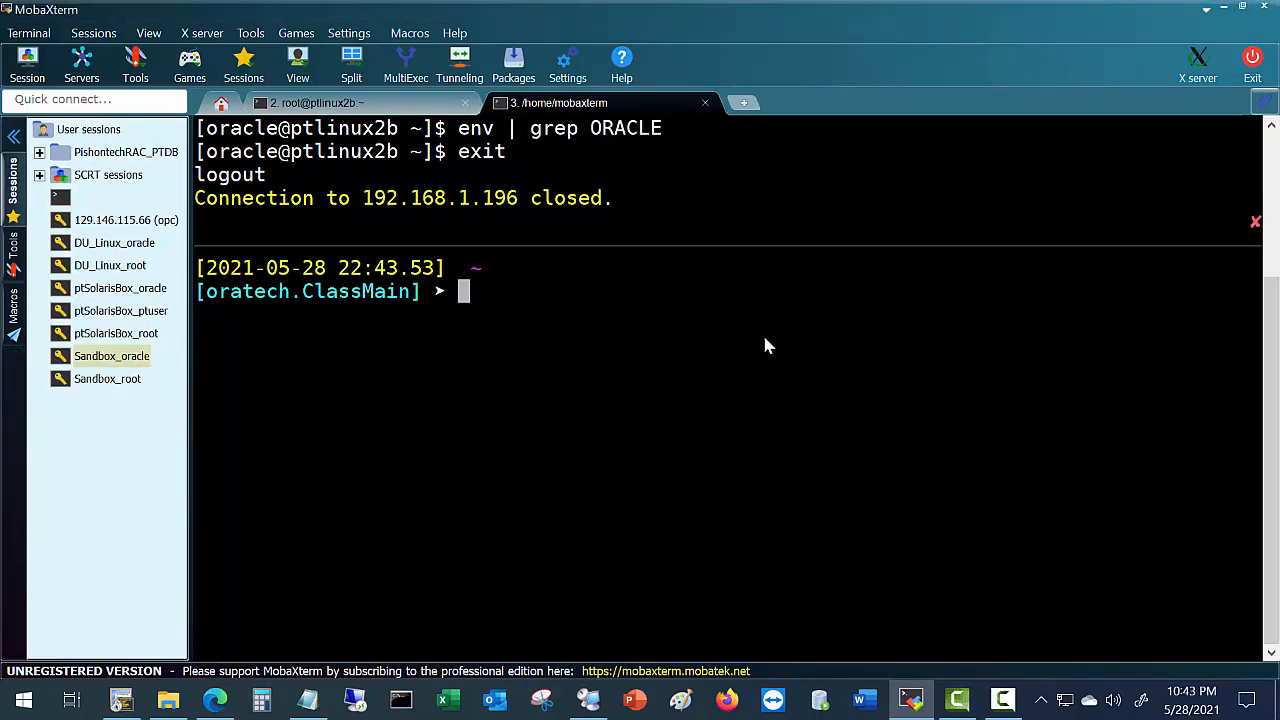
{"action": "key", "text": "Up"}
{"action": "key", "text": "Return"}
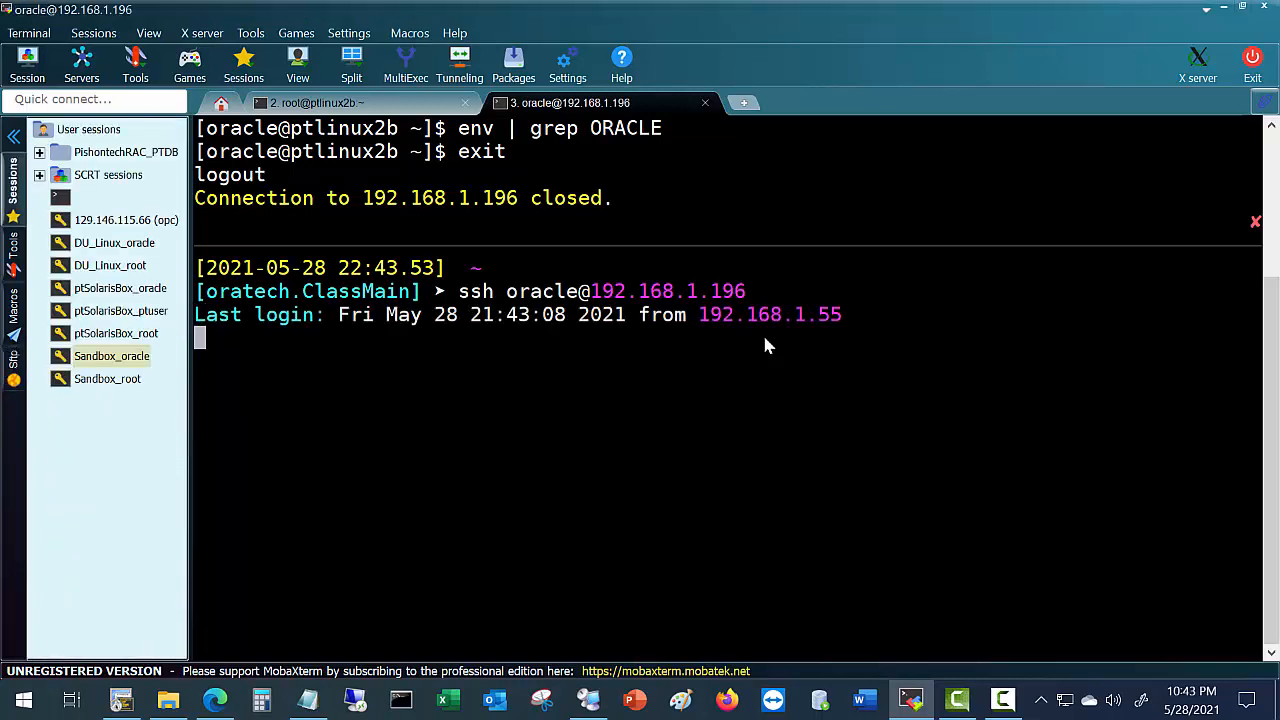
{"action": "key", "text": "Up"}
{"action": "key", "text": "Up"}
{"action": "key", "text": "Return"}
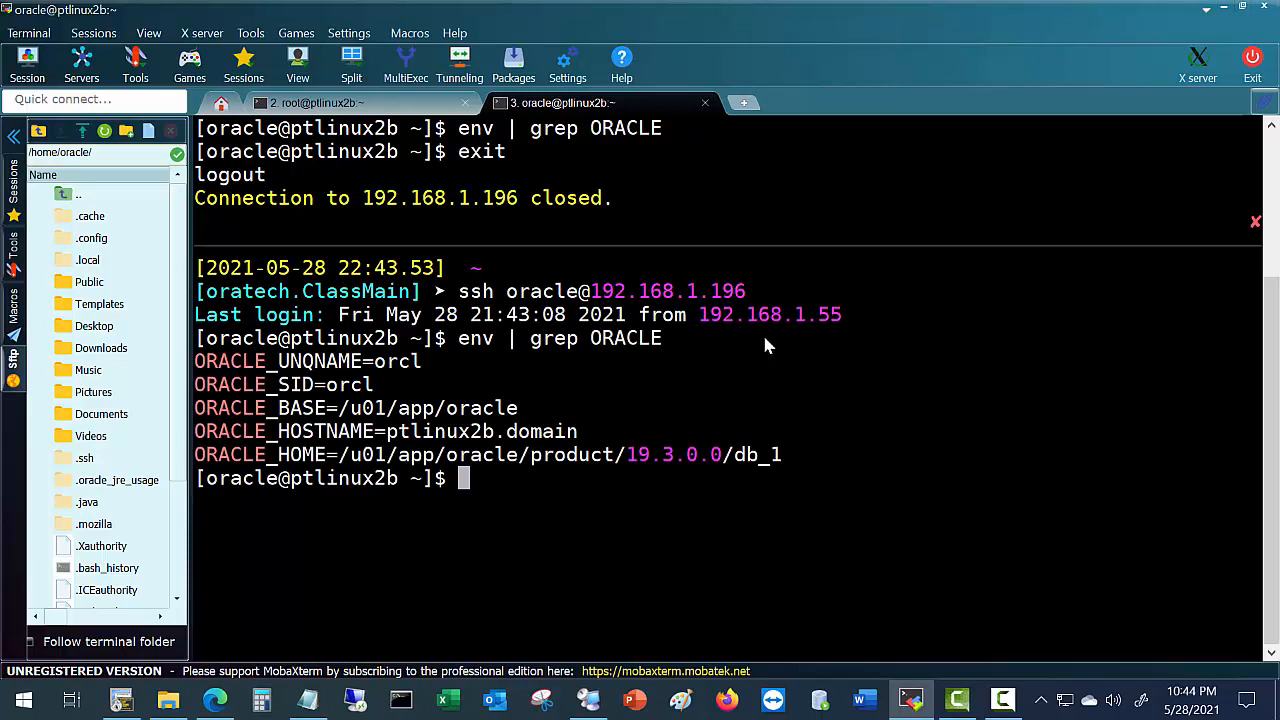
Change into $ORACLE_HOME and list its contents.
{"action": "type", "text": "cd $OR"}
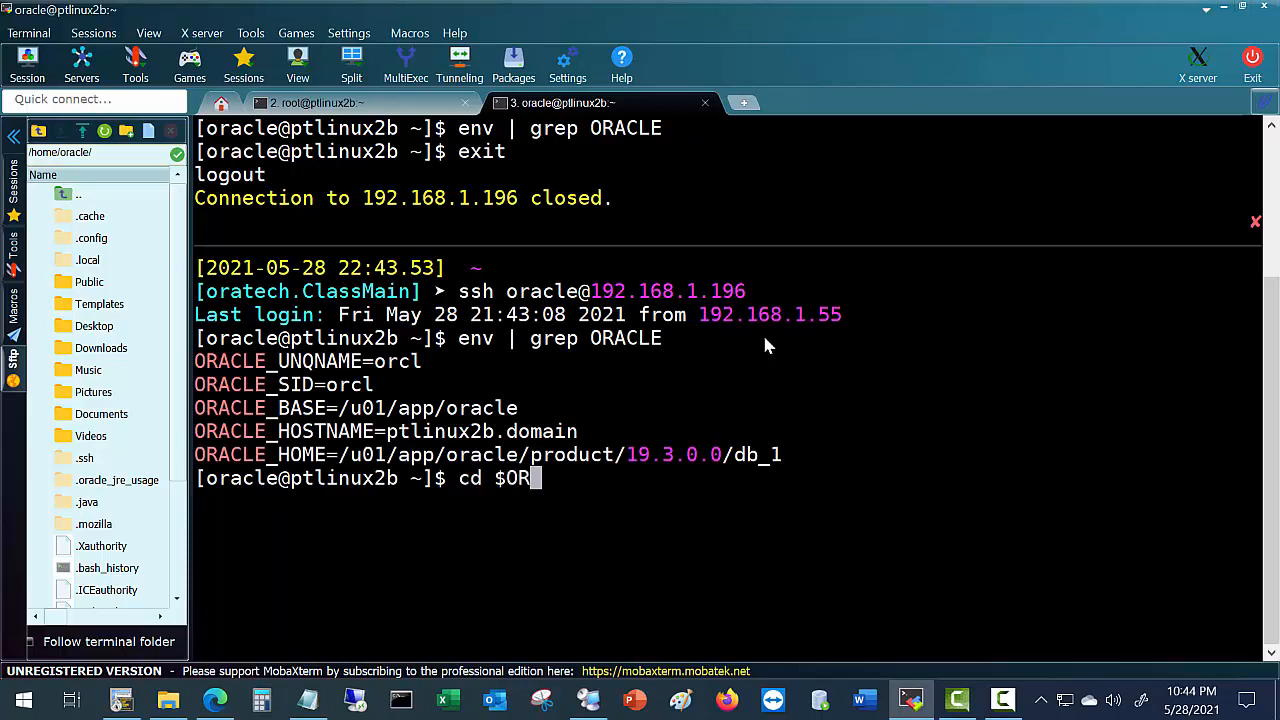
{"action": "type", "text": "ACLE_HOME"}
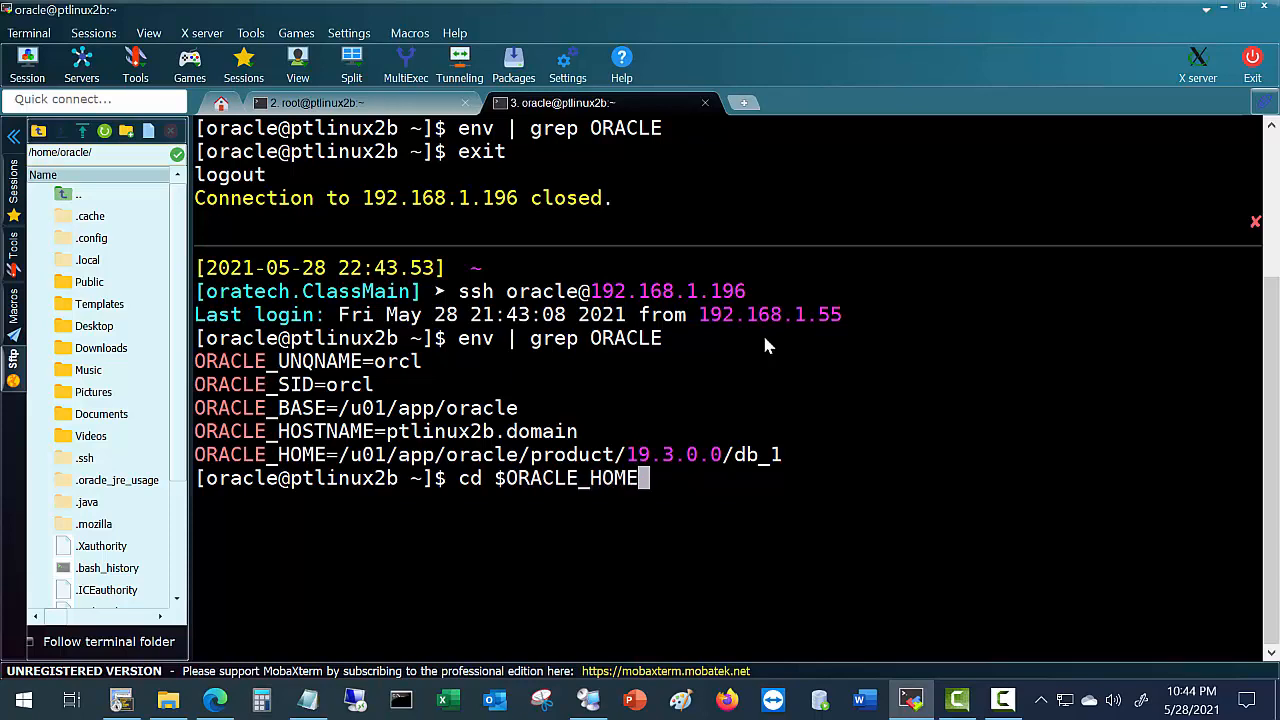
{"action": "key", "text": "Return"}
{"action": "type", "text": "ls"}
{"action": "key", "text": "Return"}
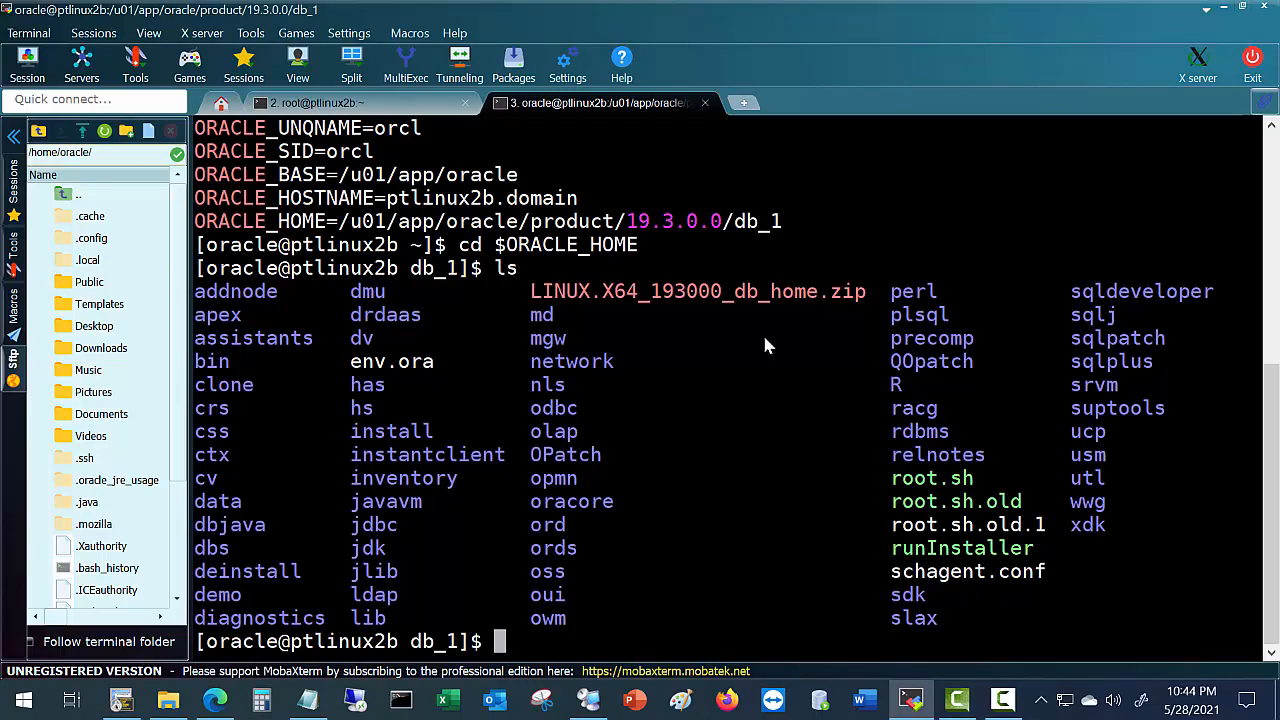
Run ./runInstaller from the Oracle home.
{"action": "type", "text": "./"}
{"action": "type", "text": "run"}
{"action": "type", "text": "I"}
{"action": "key", "text": "BackSpace"}
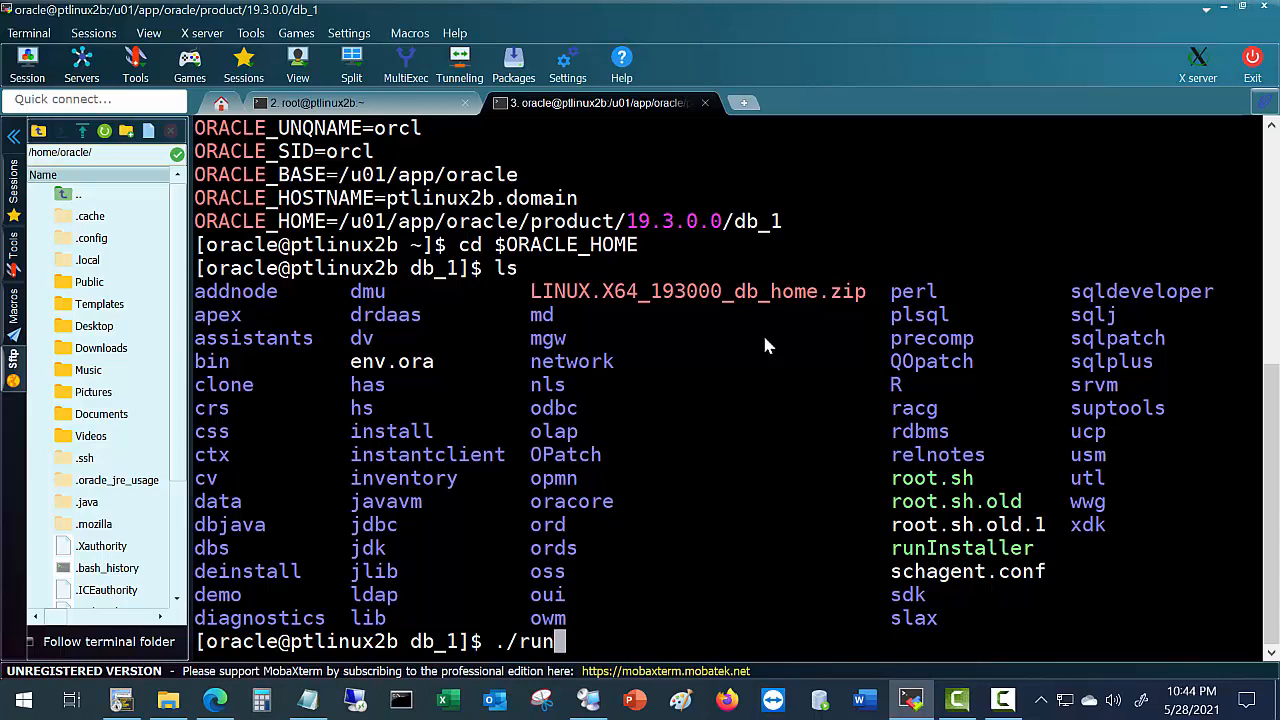
{"action": "type", "text": "Installe"}
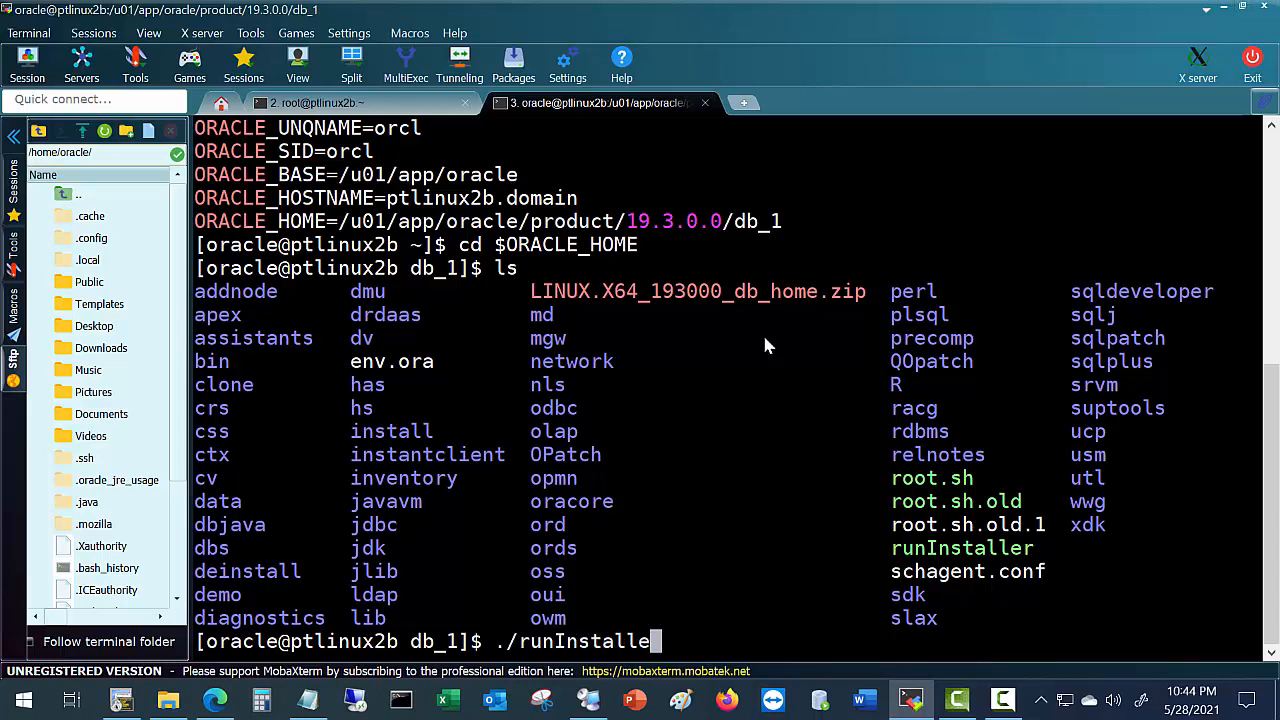
{"action": "type", "text": "r"}
{"action": "left_click_drag", "start_coordinate": [892, 546], "coordinate": [1022, 547]}
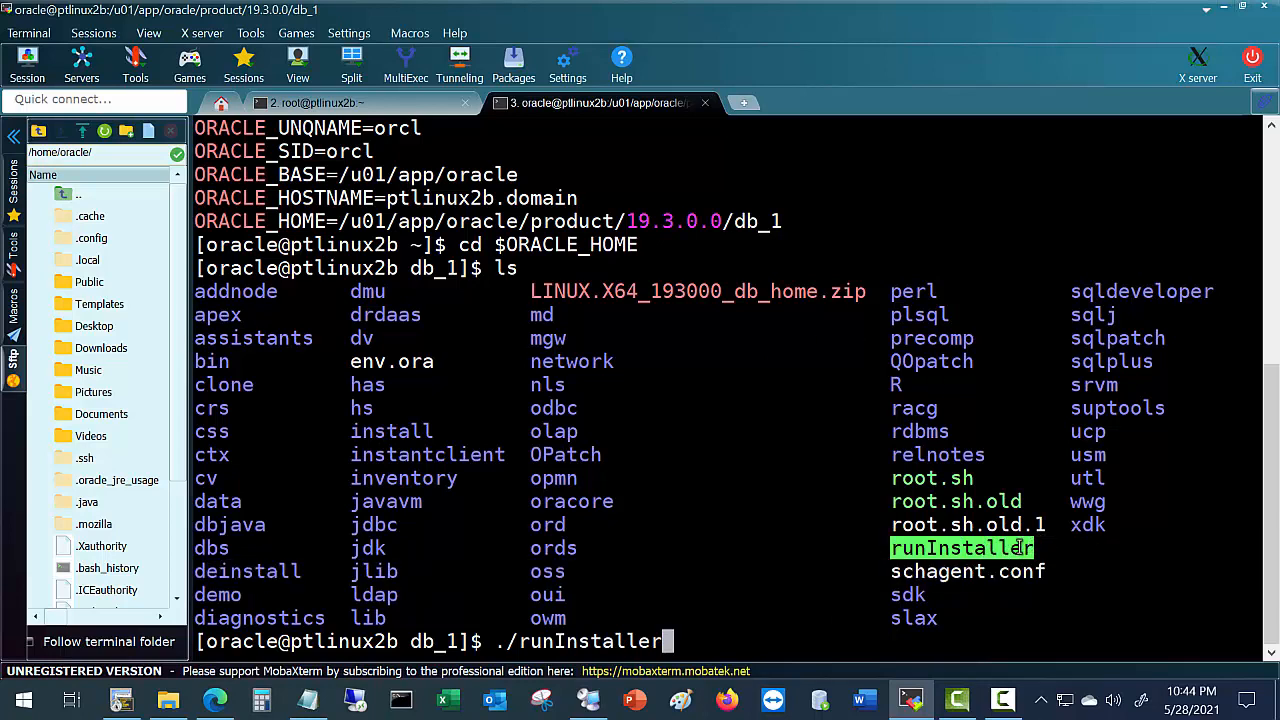
{"action": "left_click", "coordinate": [698, 566]}
{"action": "key", "text": "Return"}
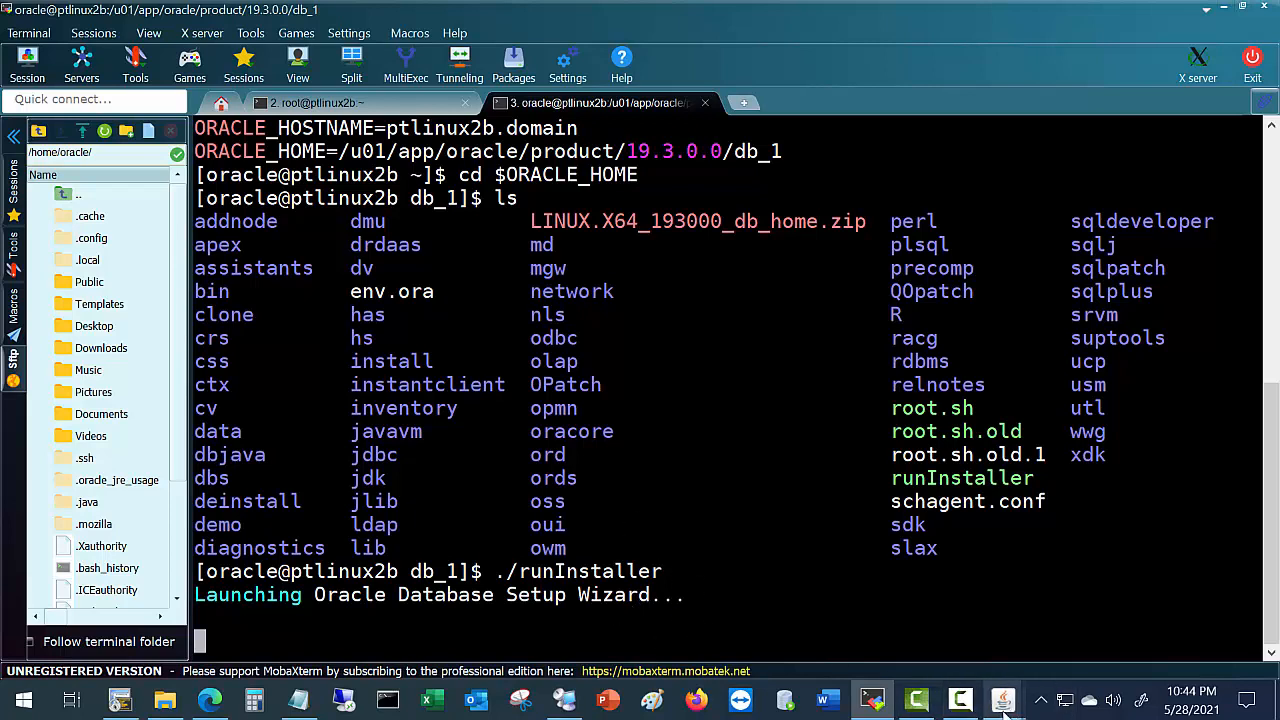
{"action": "mouse_move", "coordinate": [1004, 707]}
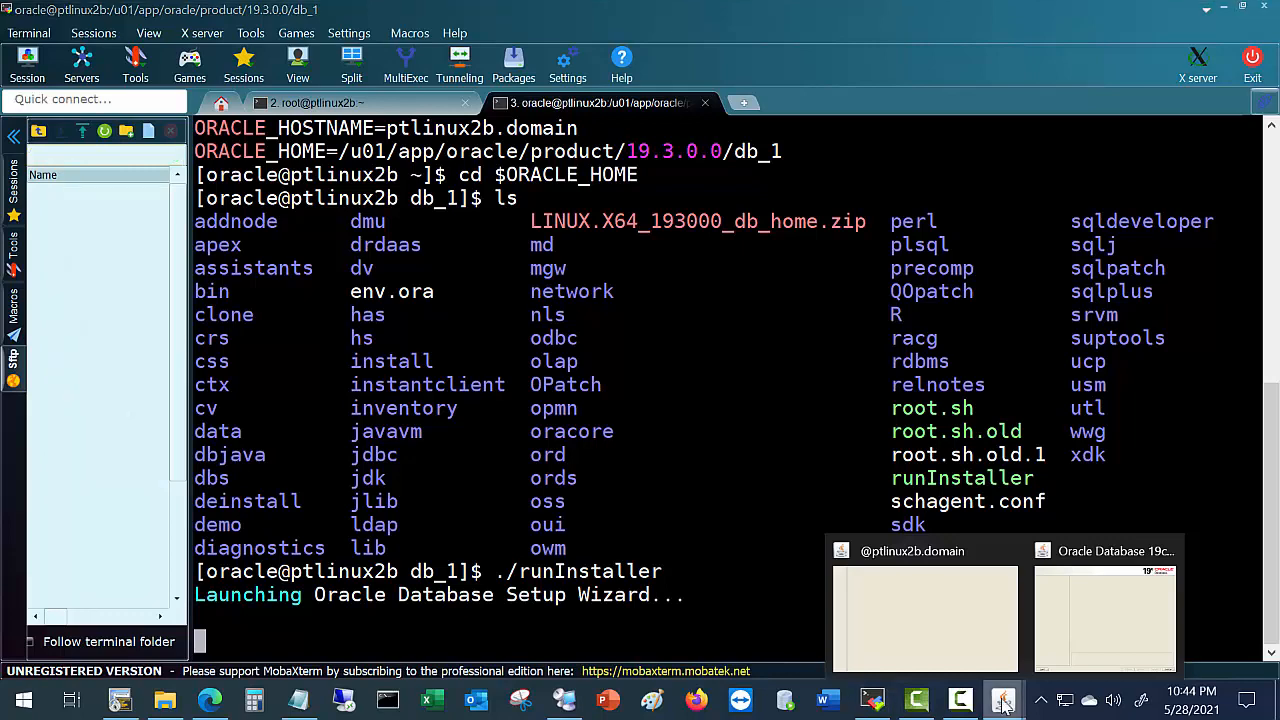
Bring the Oracle Database 19c Installer window to the front at Select Configuration Option.
{"action": "left_click", "coordinate": [1075, 632]}
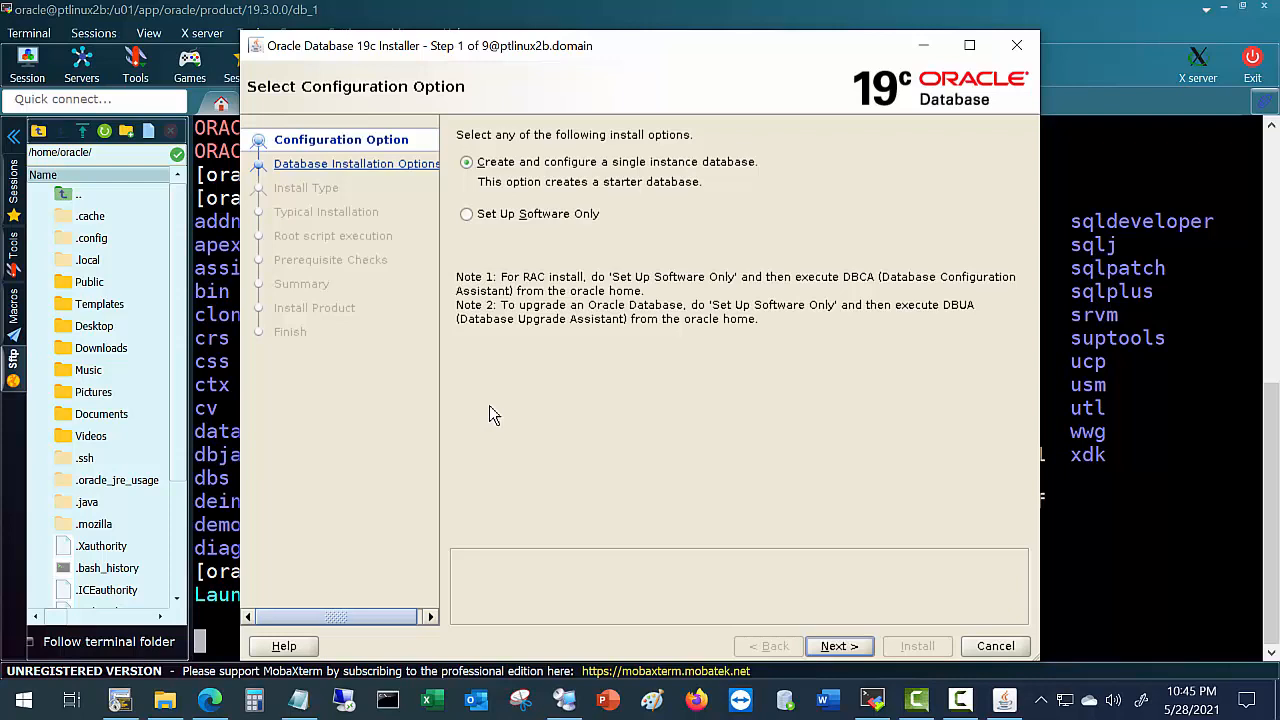
Choose Set Up Software Only, keep single instance and Enterprise Edition, and accept Oracle base /u01/app/oracle.
{"action": "left_click", "coordinate": [464, 216]}
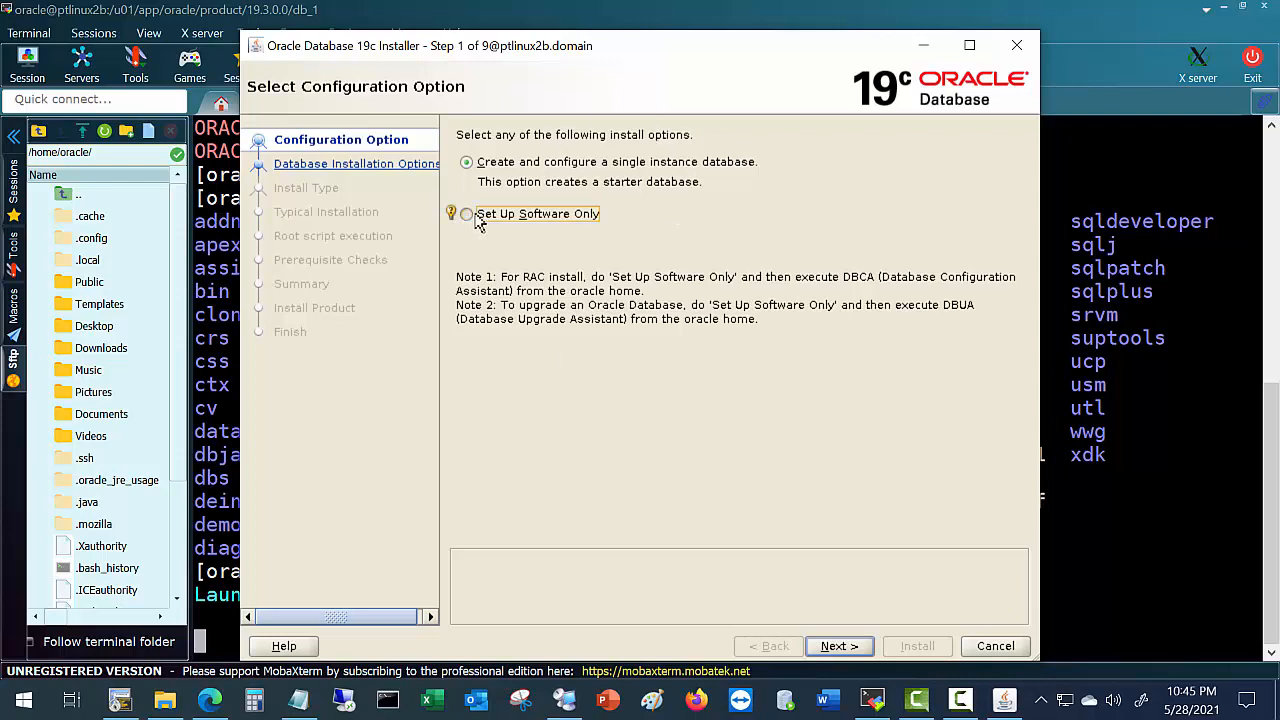
{"action": "left_click", "coordinate": [840, 646]}
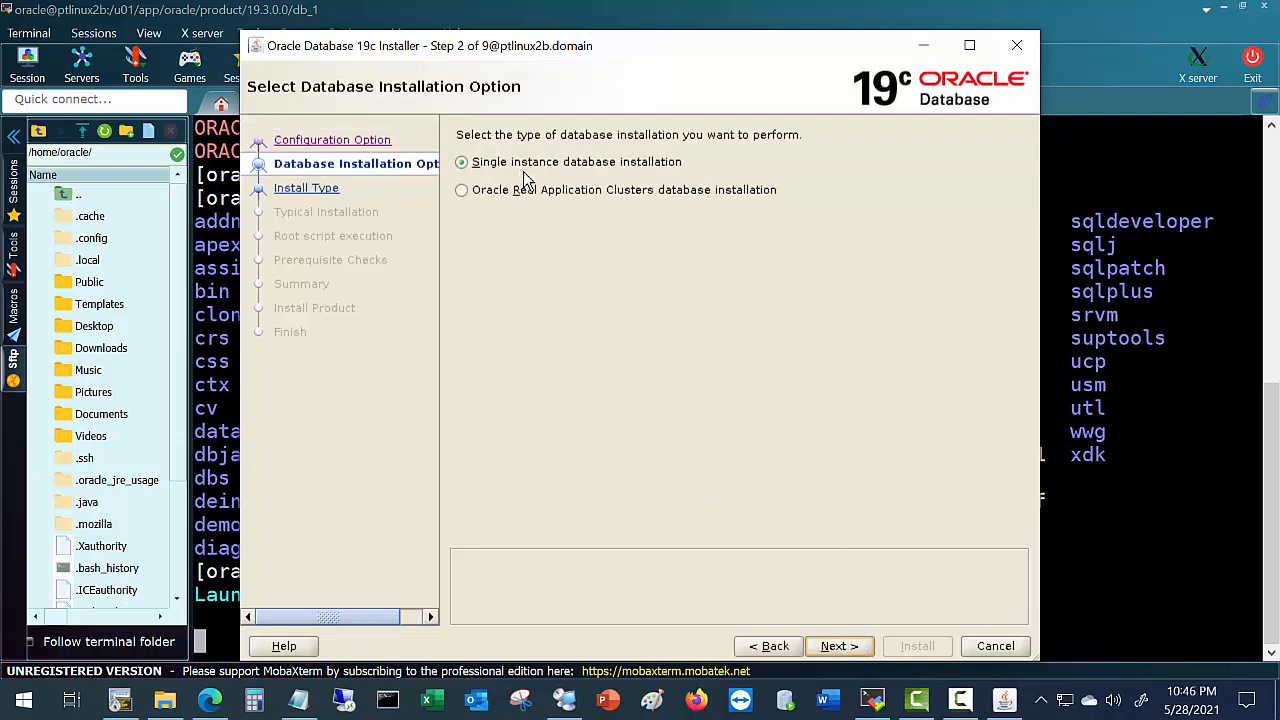
{"action": "left_click", "coordinate": [840, 647]}
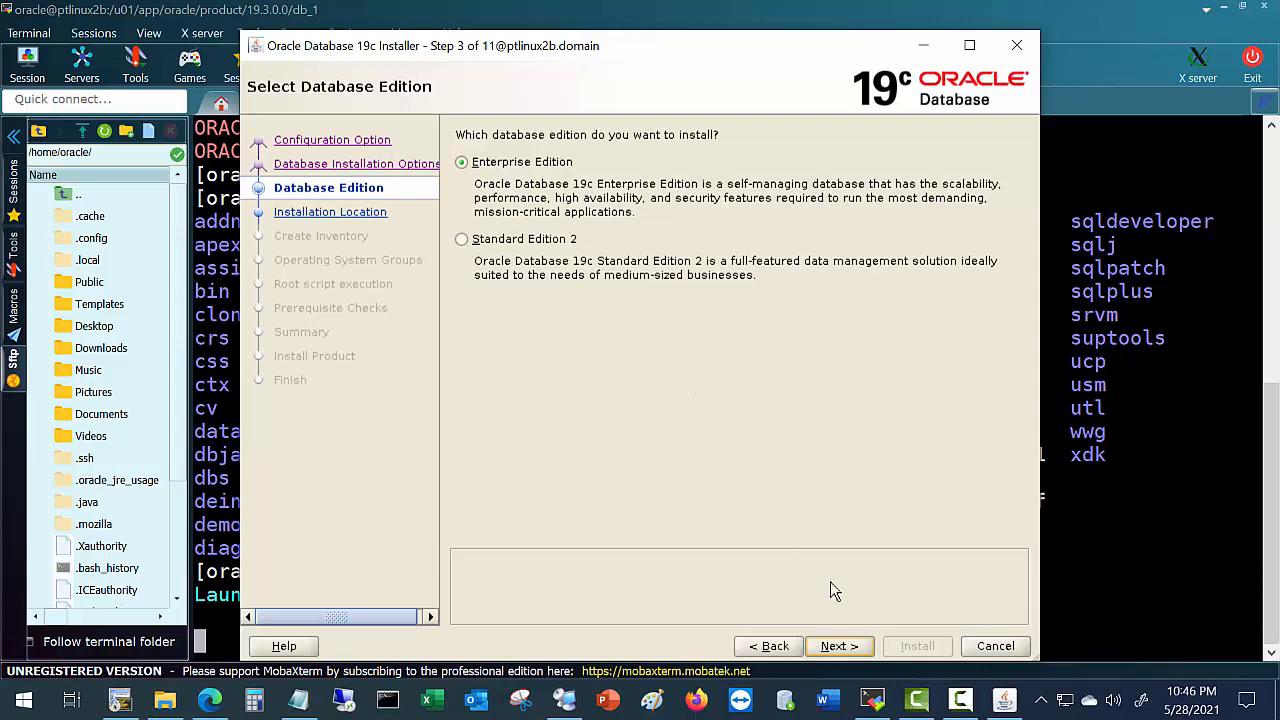
{"action": "left_click", "coordinate": [840, 647]}
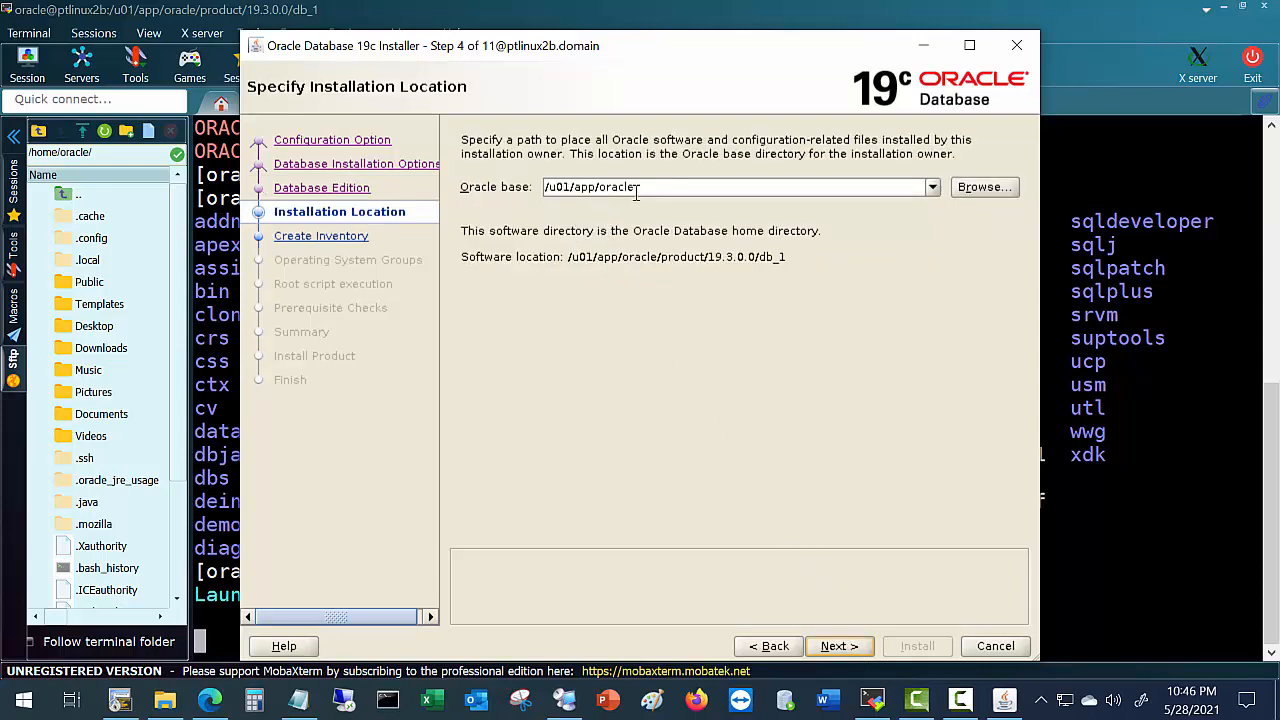
{"action": "left_click_drag", "start_coordinate": [638, 190], "coordinate": [517, 188]}
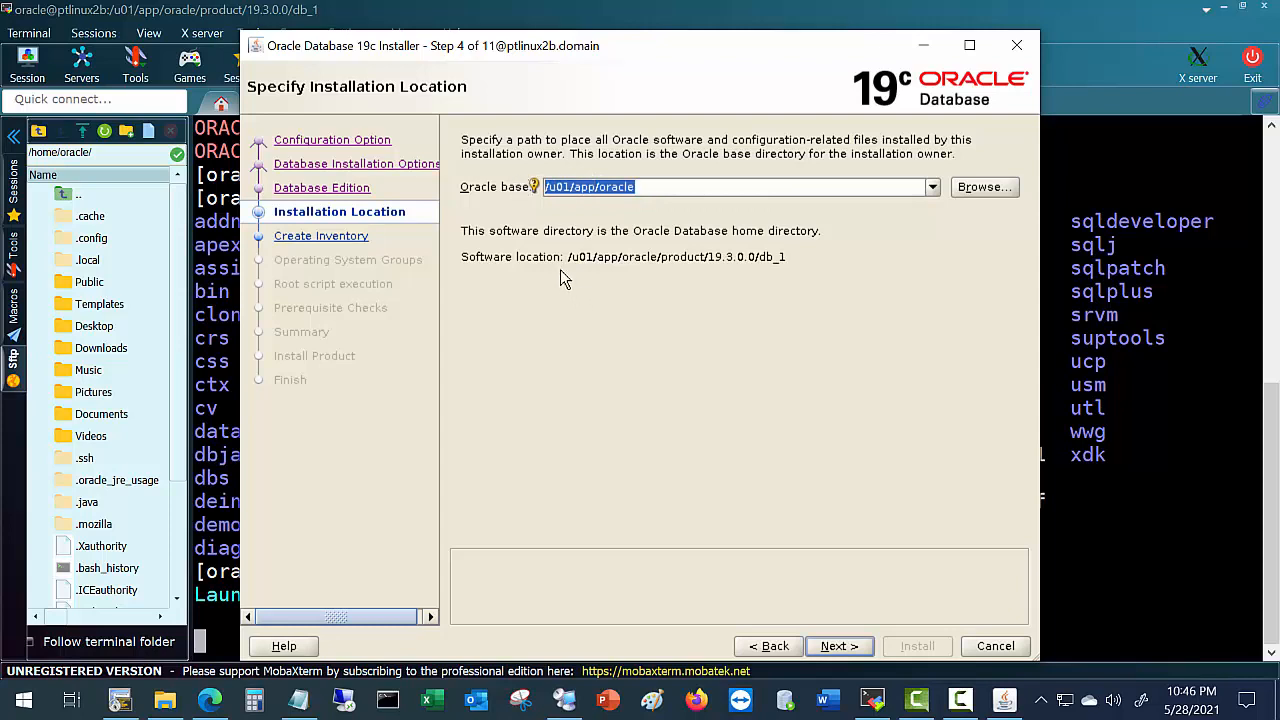
{"action": "left_click_drag", "start_coordinate": [567, 265], "coordinate": [750, 280]}
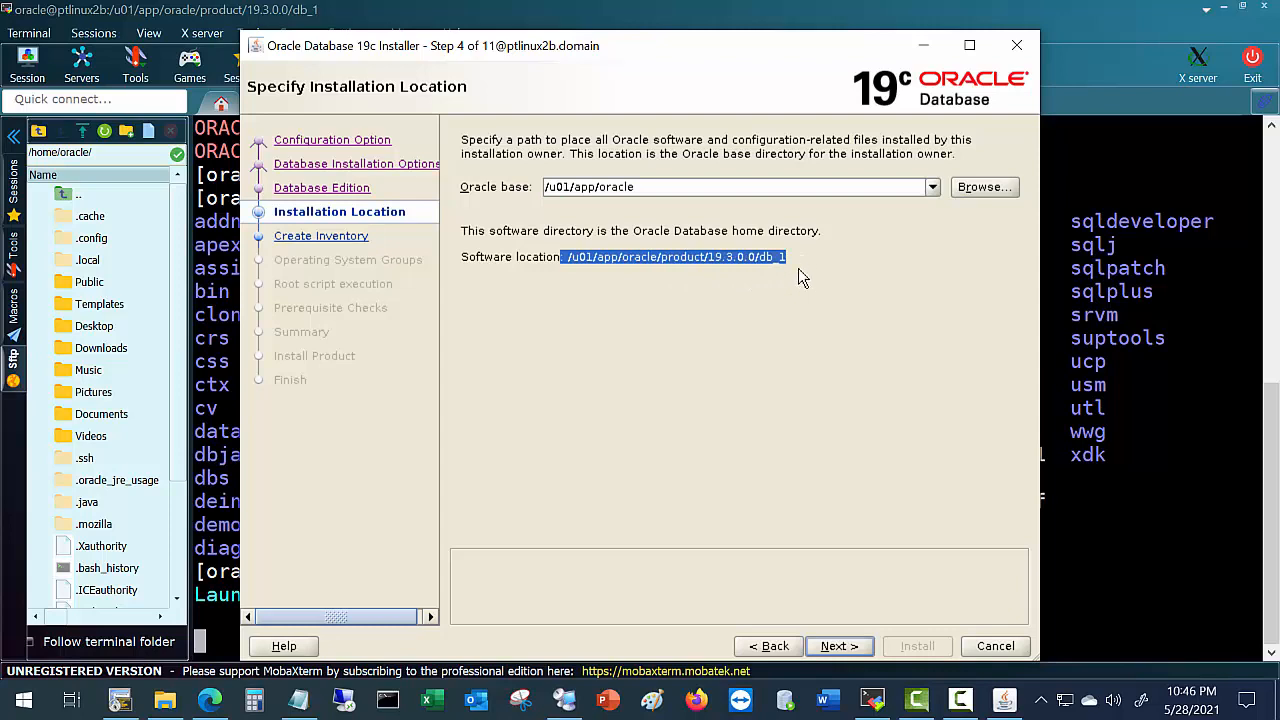
{"action": "left_click", "coordinate": [838, 648]}
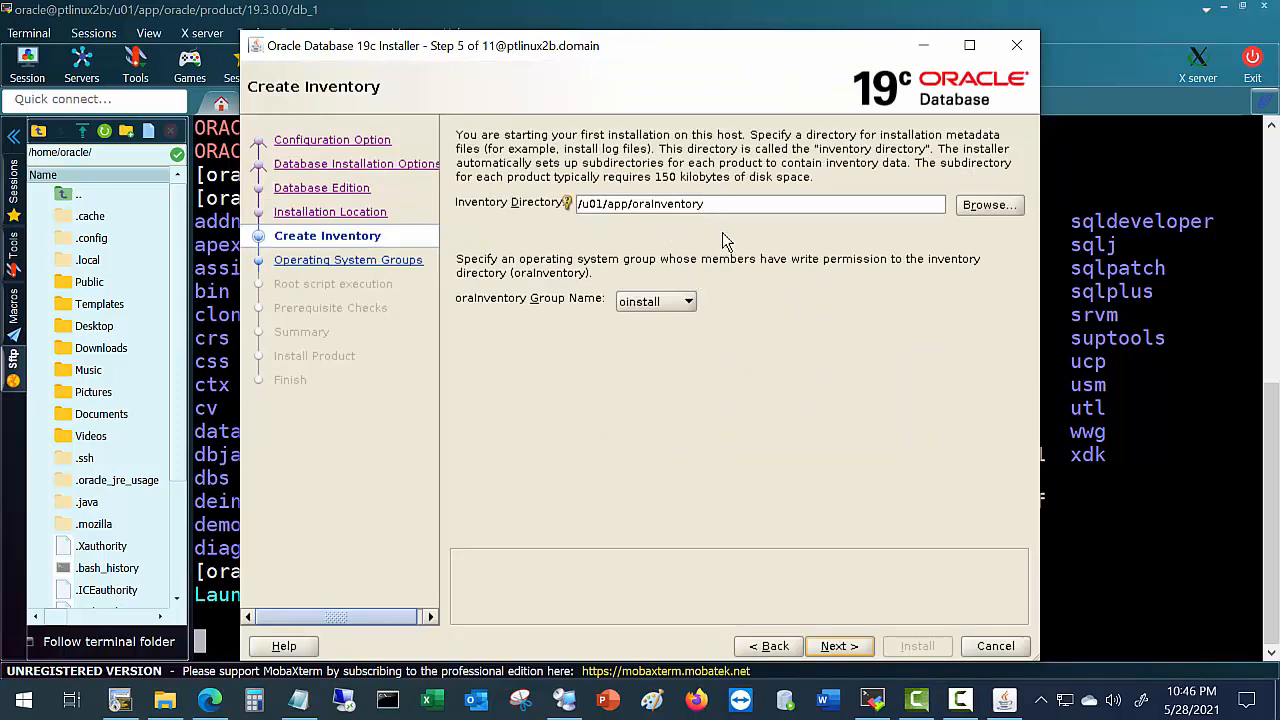
Accept the /u01/app/oraInventory inventory with group oinstall and the default dba/oper groups.
{"action": "left_click", "coordinate": [848, 646]}
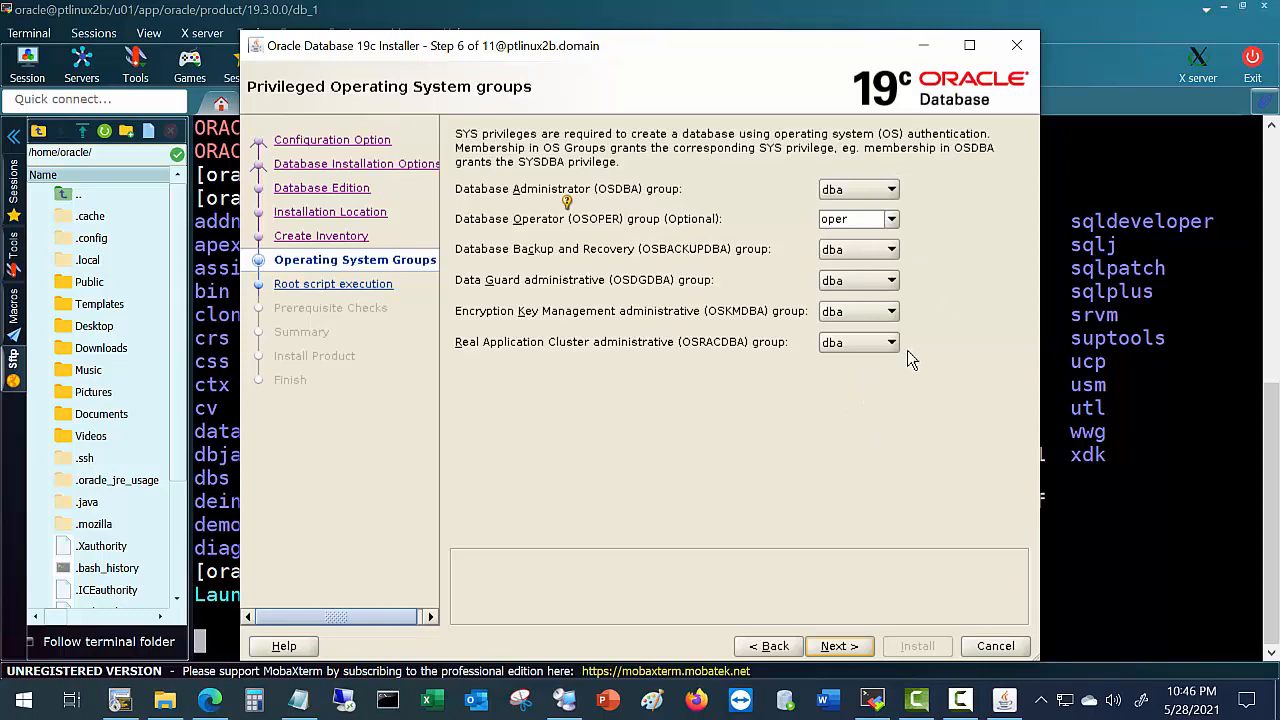
{"action": "left_click", "coordinate": [840, 645]}
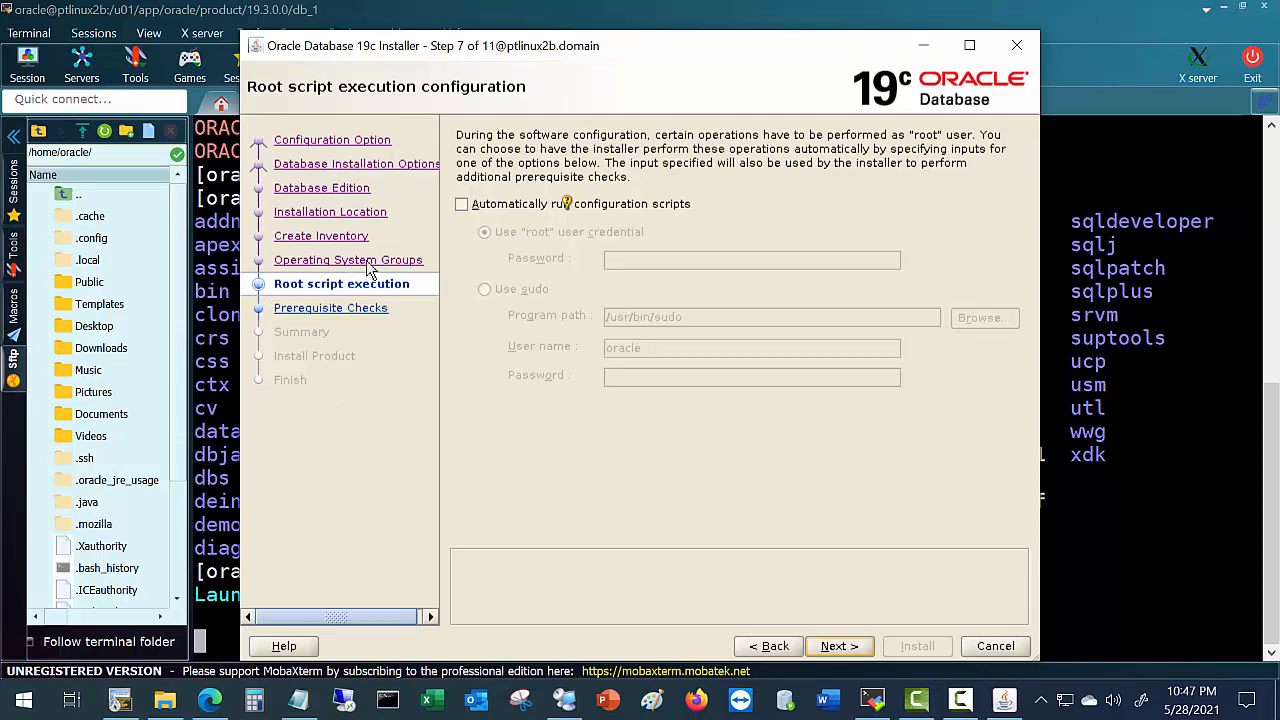
Leave automatic root script execution off and proceed to the prerequisite checks.
{"action": "left_click", "coordinate": [462, 206]}
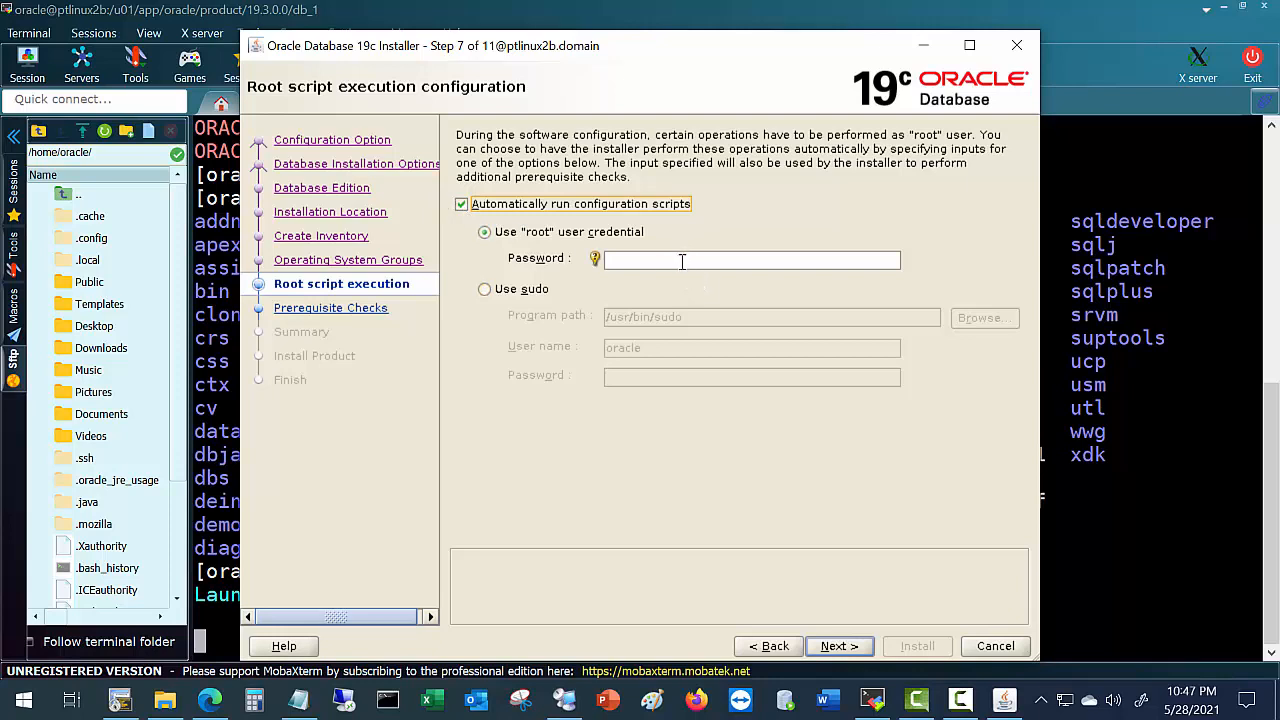
{"action": "left_click", "coordinate": [464, 205]}
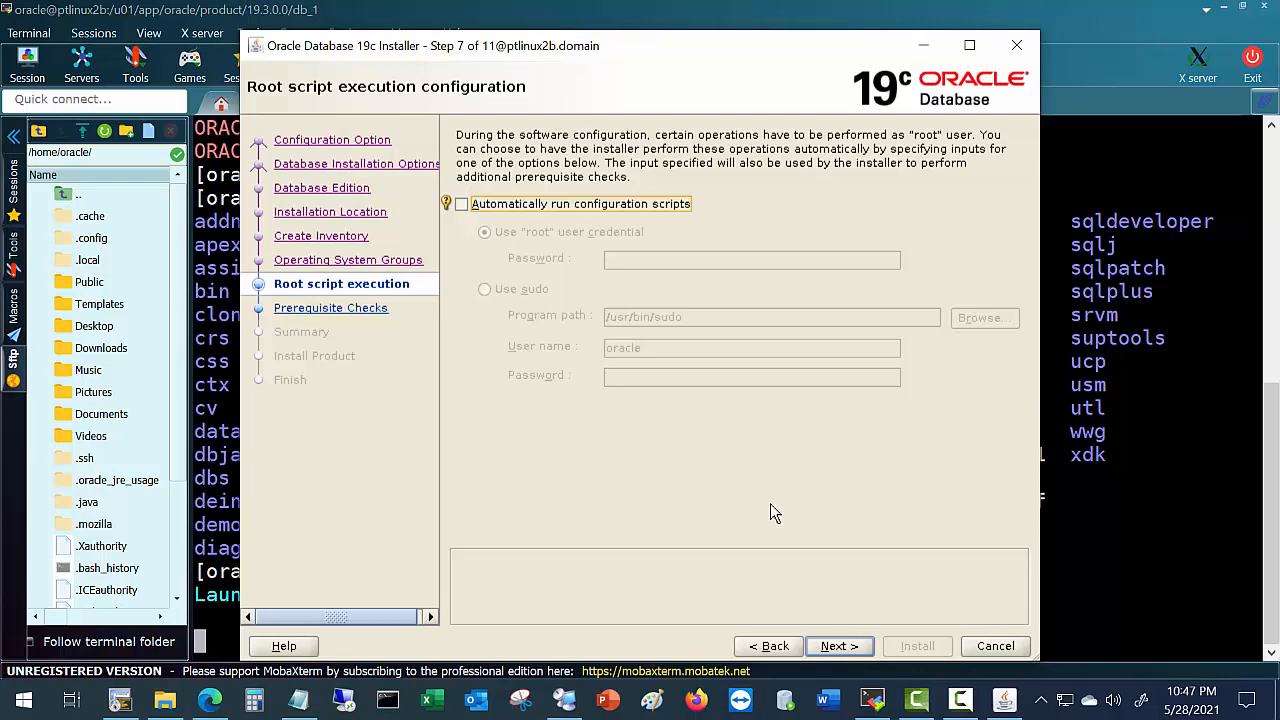
{"action": "left_click", "coordinate": [838, 647]}
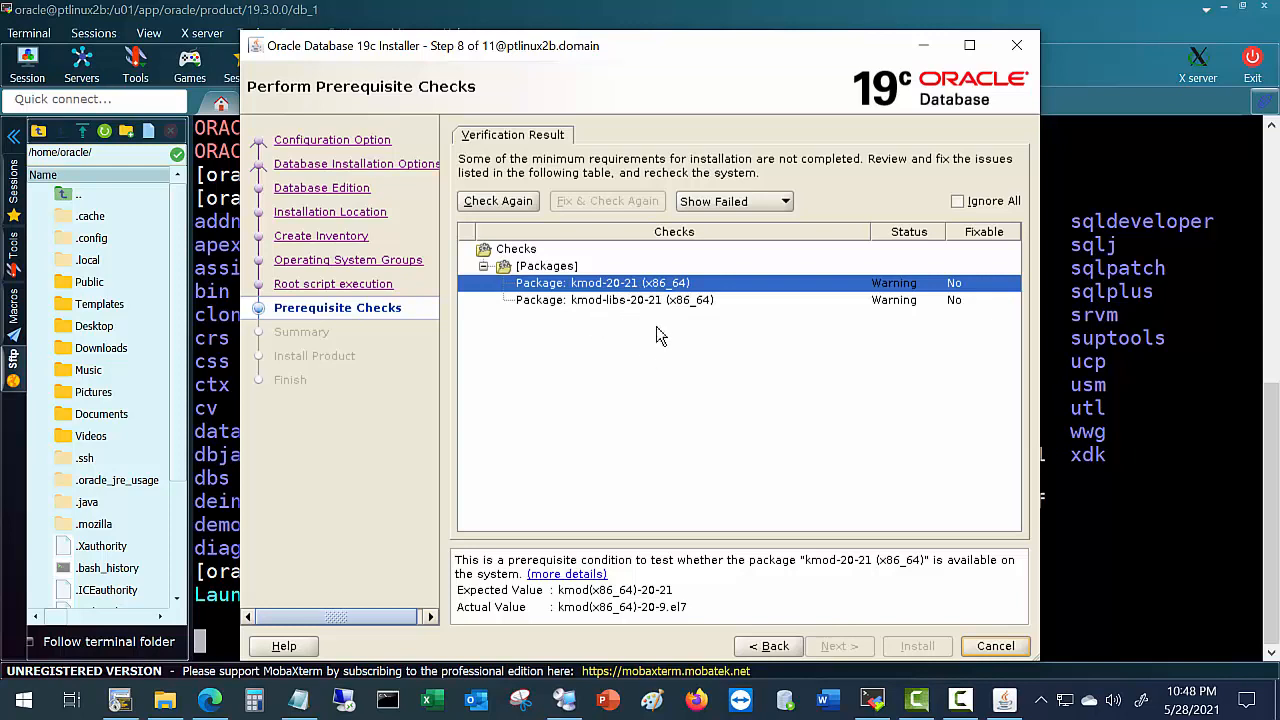
Ignore both failed kmod prerequisite checks and confirm the INS-13016 warning to continue.
{"action": "left_click", "coordinate": [957, 202]}
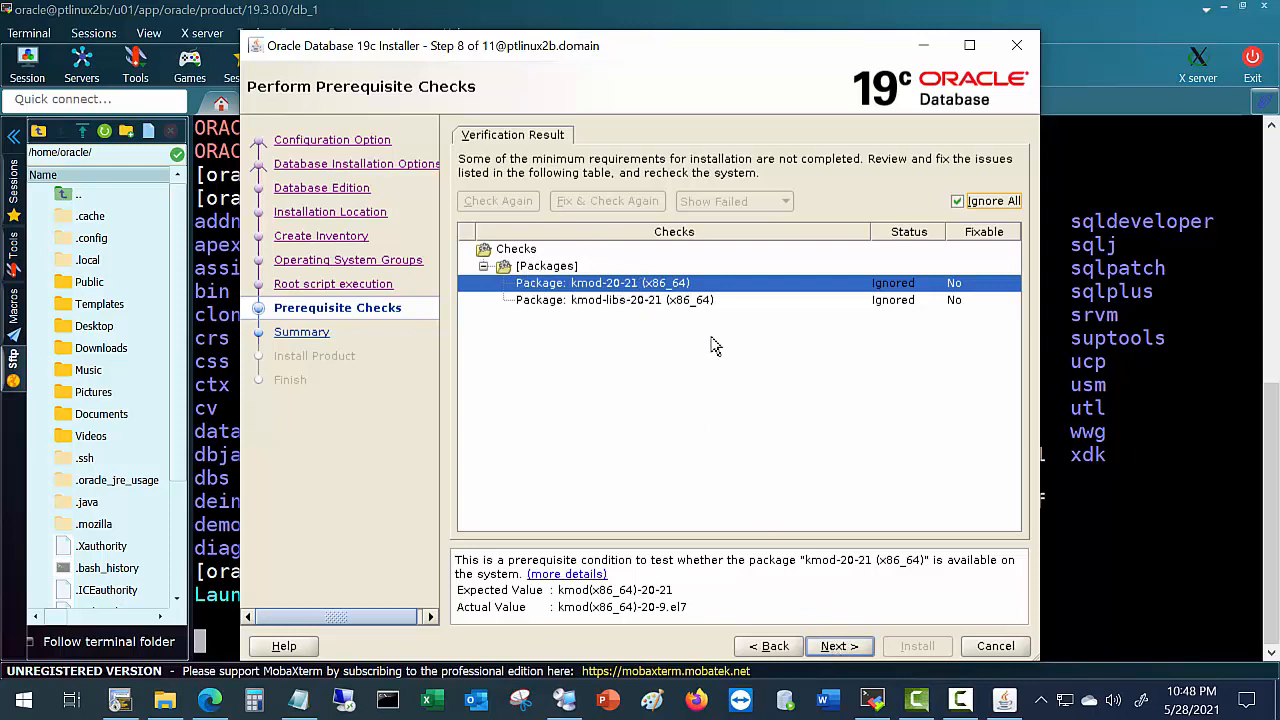
{"action": "left_click", "coordinate": [850, 647]}
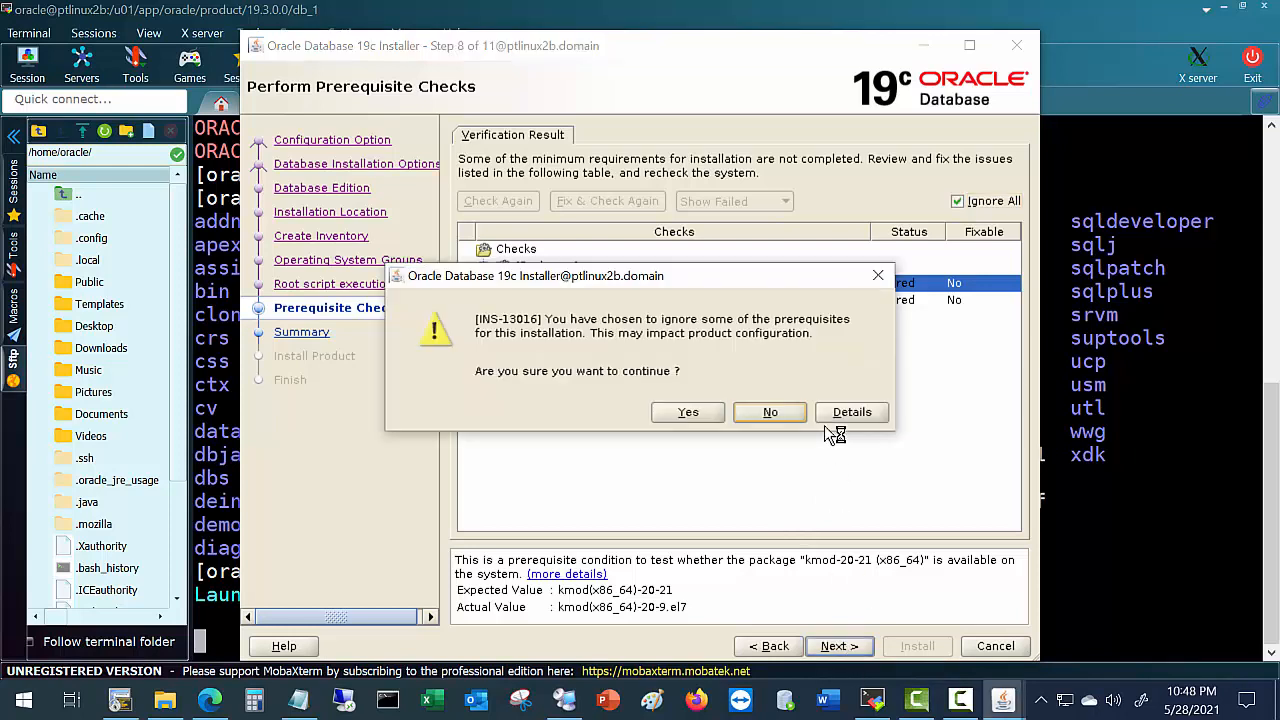
{"action": "left_click", "coordinate": [687, 414]}
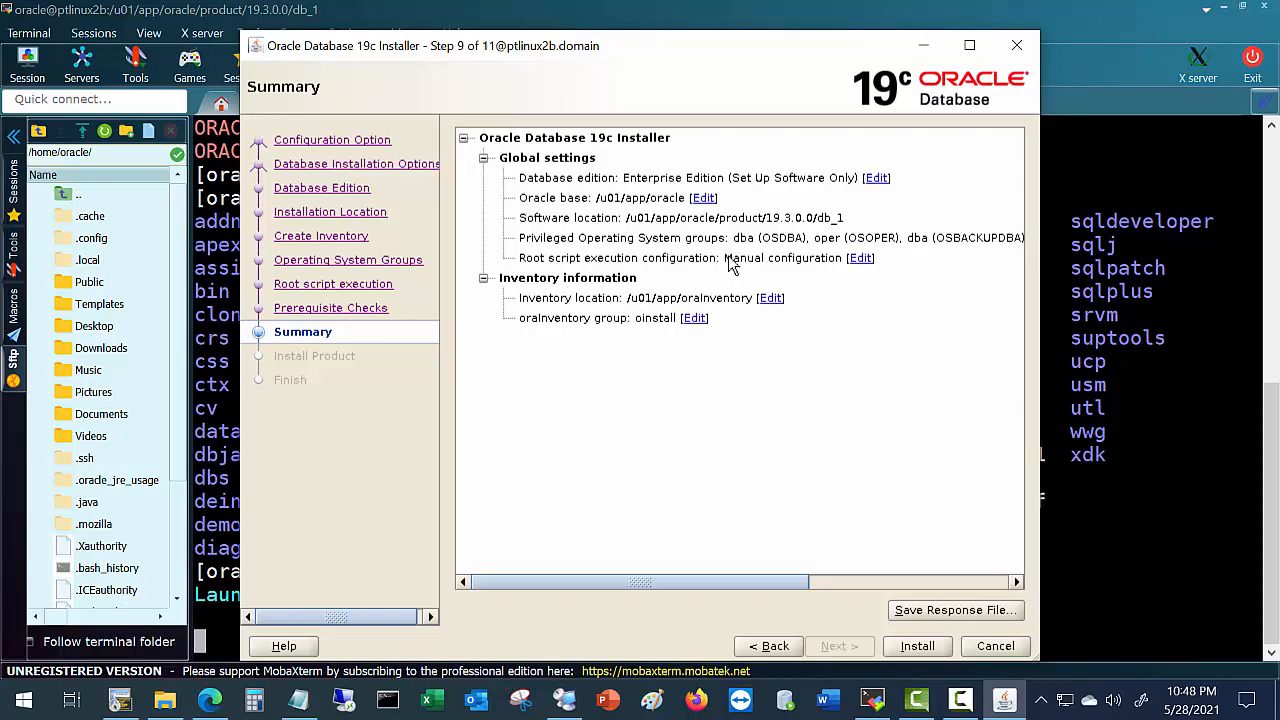
Check the Summary's manual root script setting and start the software-only installation.
{"action": "left_click_drag", "start_coordinate": [726, 258], "coordinate": [834, 258]}
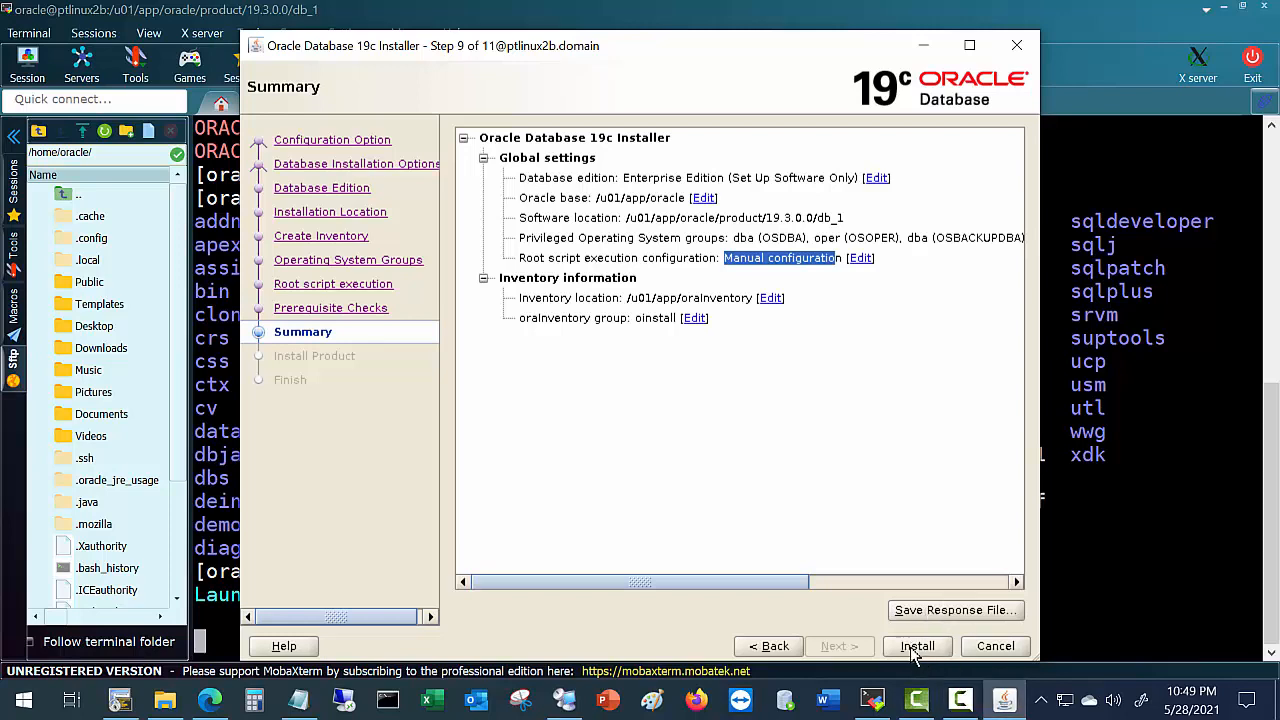
{"action": "left_click", "coordinate": [916, 647]}
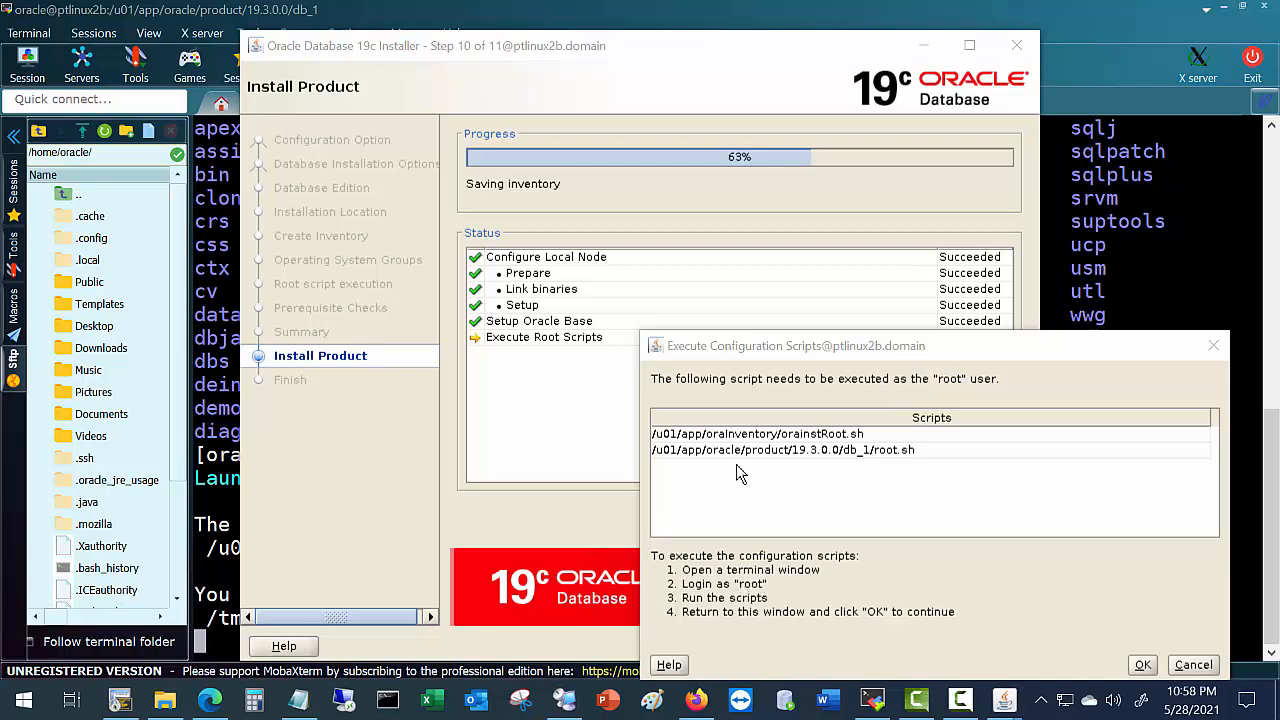
Copy the orainstRoot.sh path from the installer and run it in the SecureCRT root session.
{"action": "double_click", "coordinate": [786, 436]}
{"action": "key", "text": "ctrl+c"}
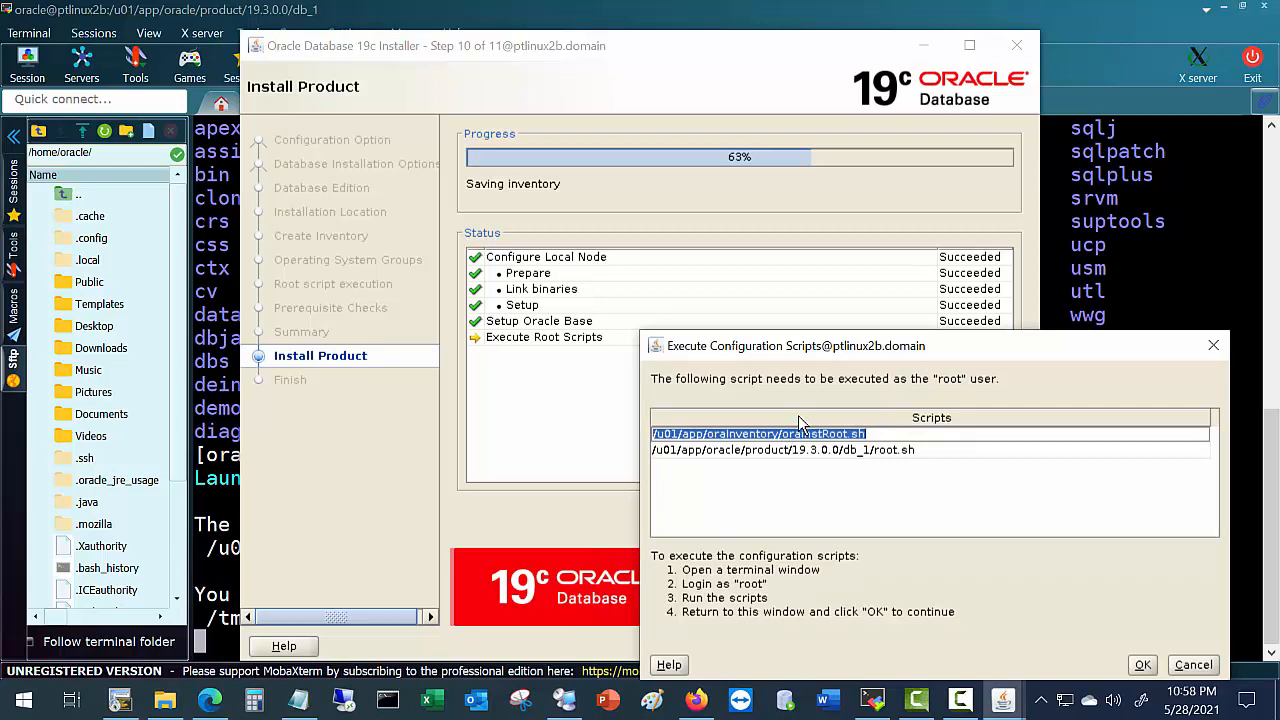
{"action": "left_click", "coordinate": [120, 700]}
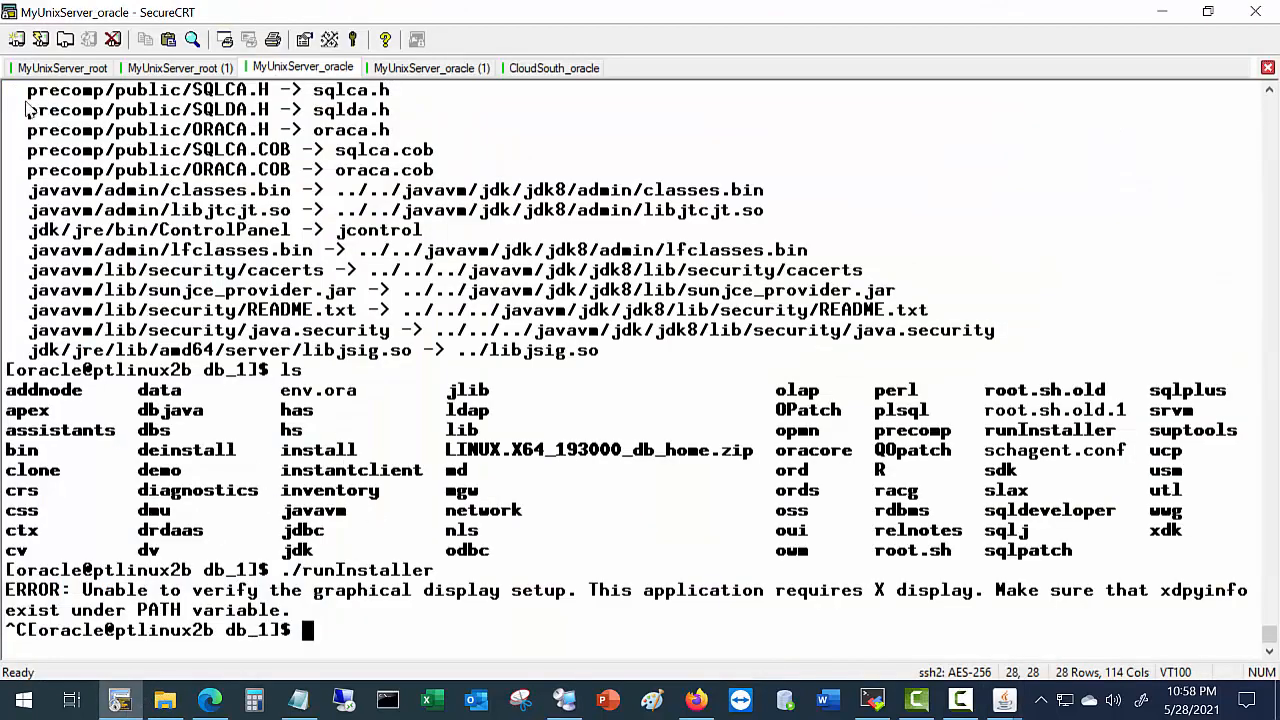
{"action": "left_click", "coordinate": [47, 70]}
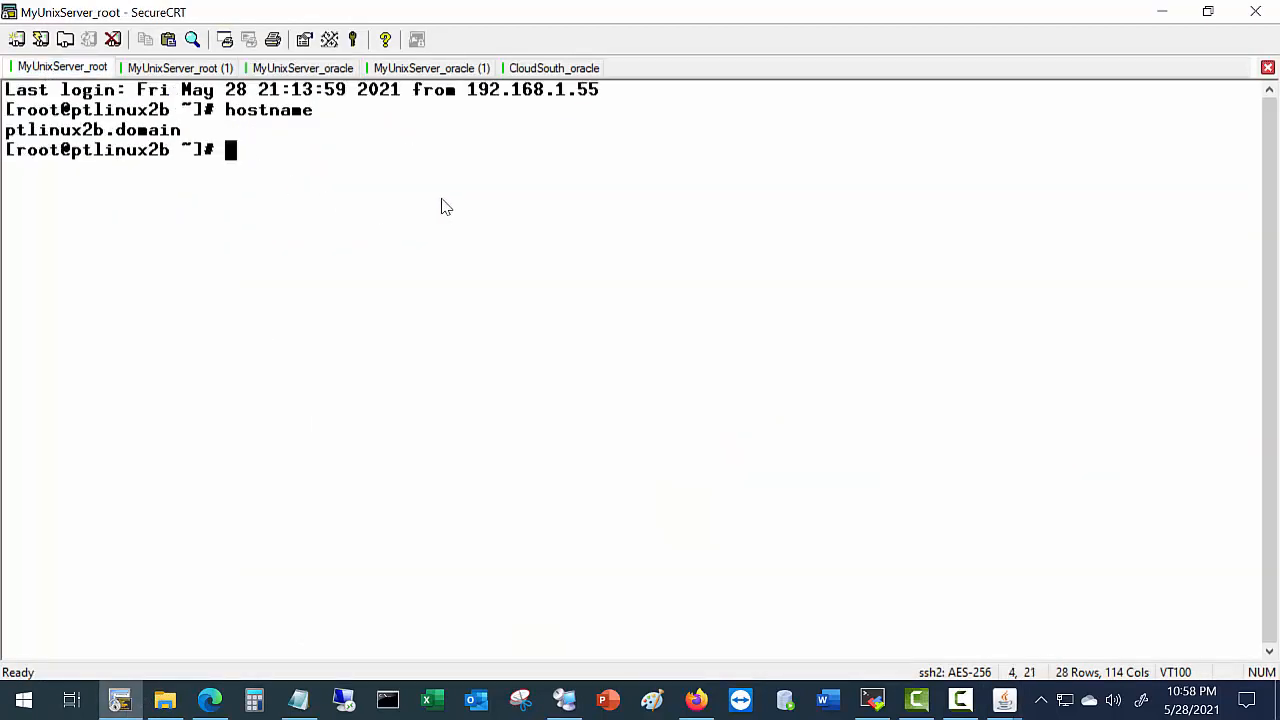
{"action": "key", "text": "Return"}
{"action": "key", "text": "Return"}
{"action": "right_click", "coordinate": [643, 245]}
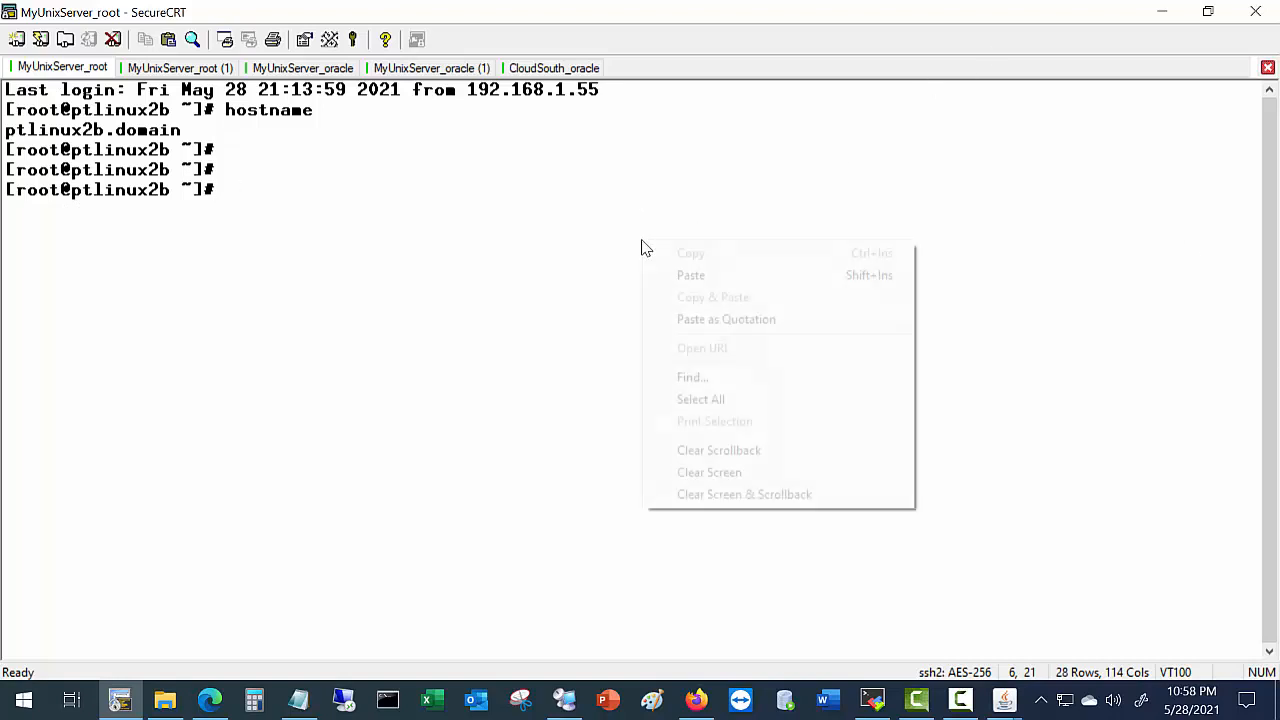
{"action": "left_click", "coordinate": [690, 274]}
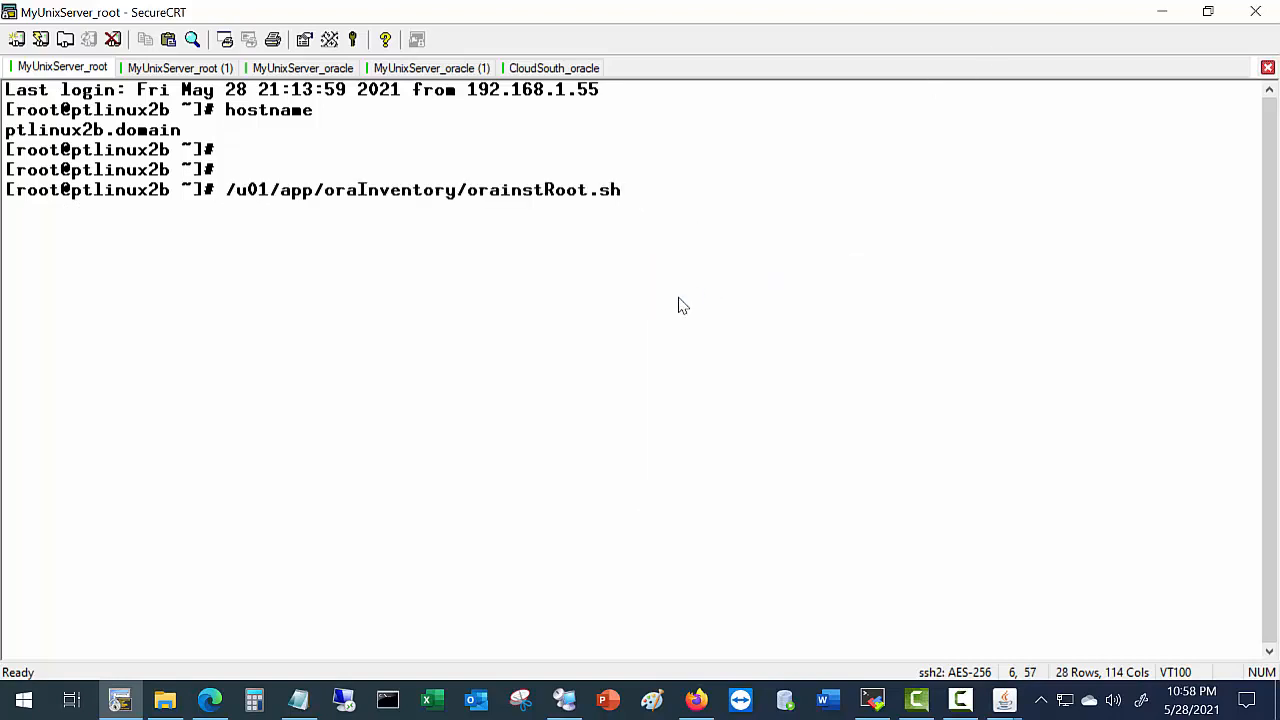
{"action": "key", "text": "Return"}
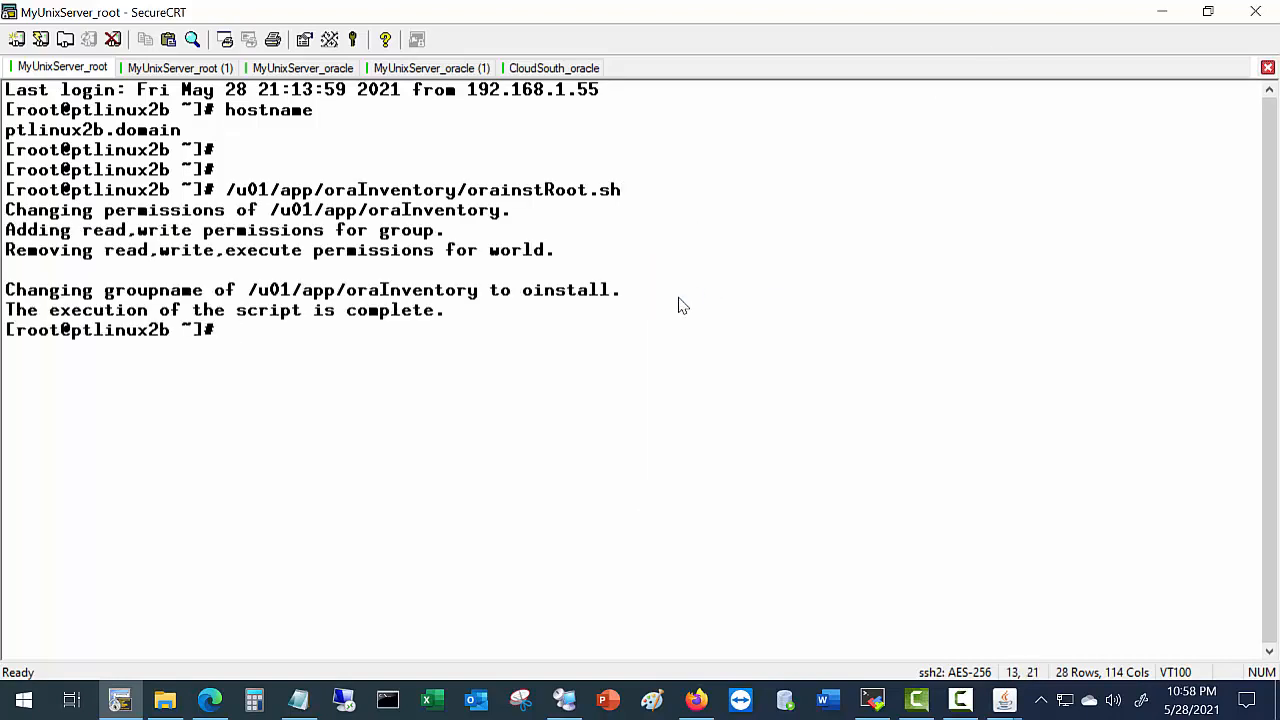
Run the db_1 root.sh as root, accepting /usr/local/bin, and acknowledge the installer's request.
{"action": "key", "text": "alt+Tab"}
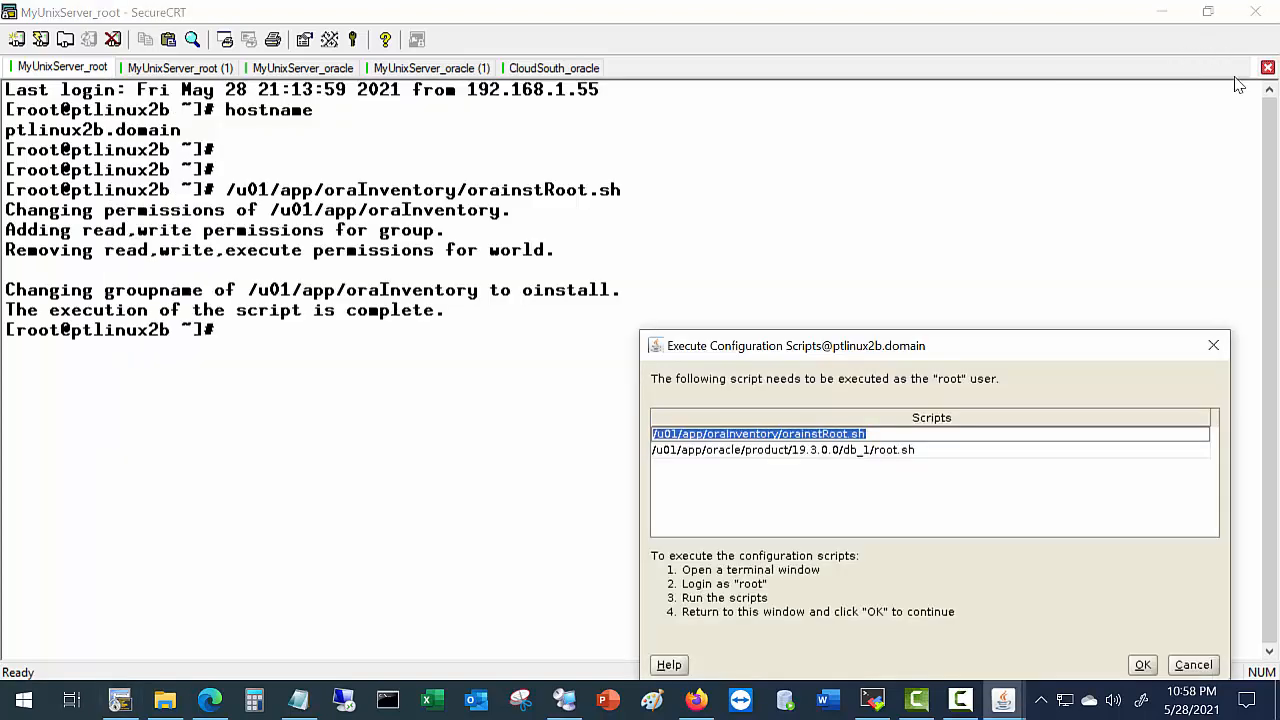
{"action": "left_click", "coordinate": [817, 452]}
{"action": "key", "text": "ctrl+c"}
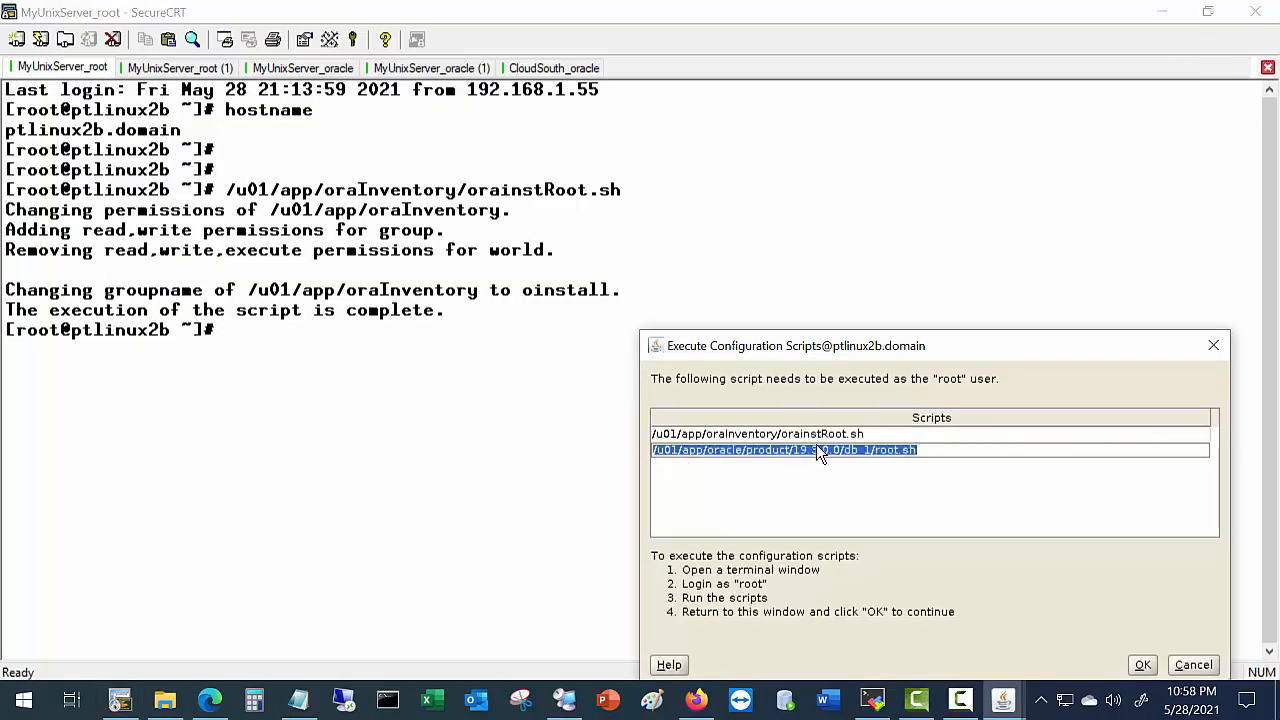
{"action": "key", "text": "alt+Tab"}
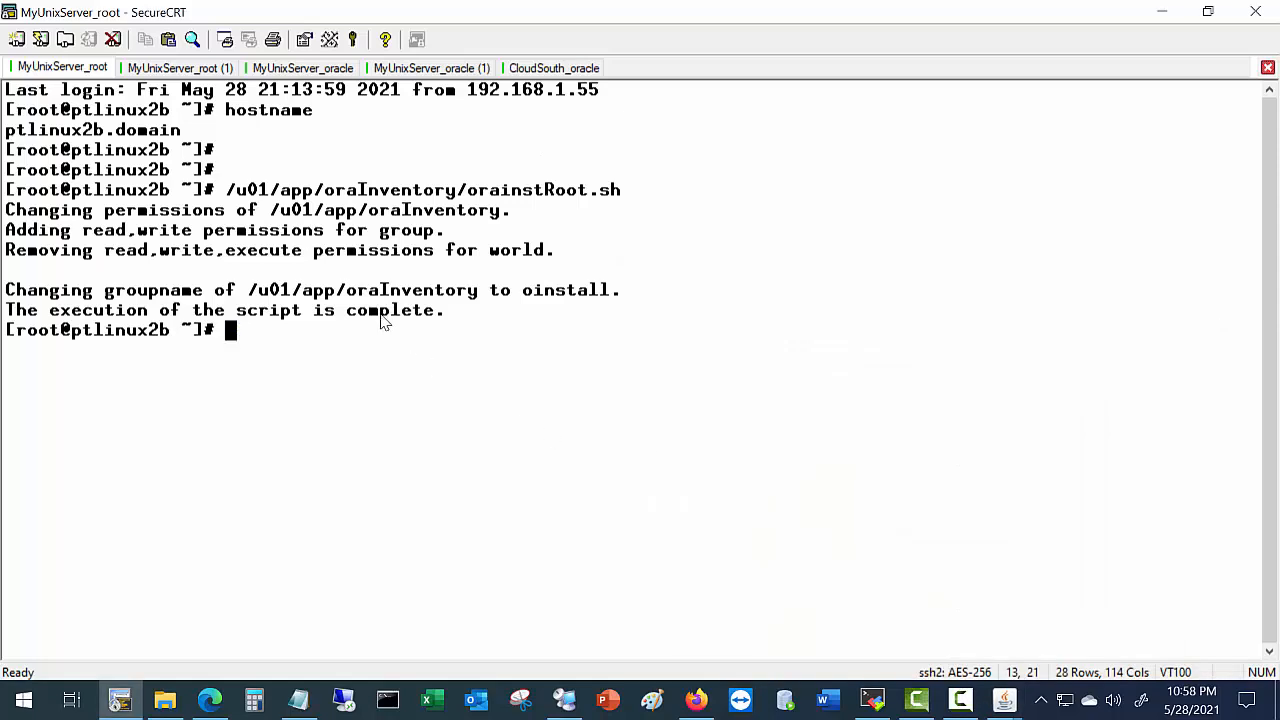
{"action": "right_click", "coordinate": [341, 358]}
{"action": "left_click", "coordinate": [390, 392]}
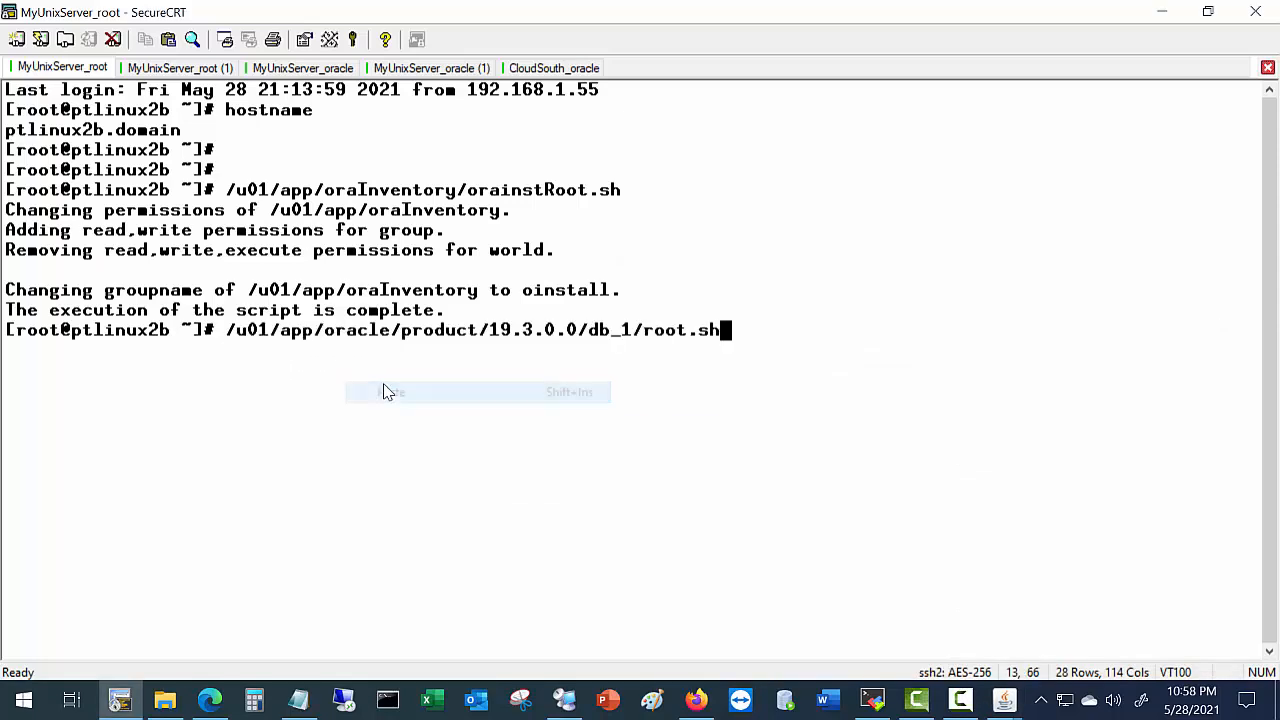
{"action": "key", "text": "Return"}
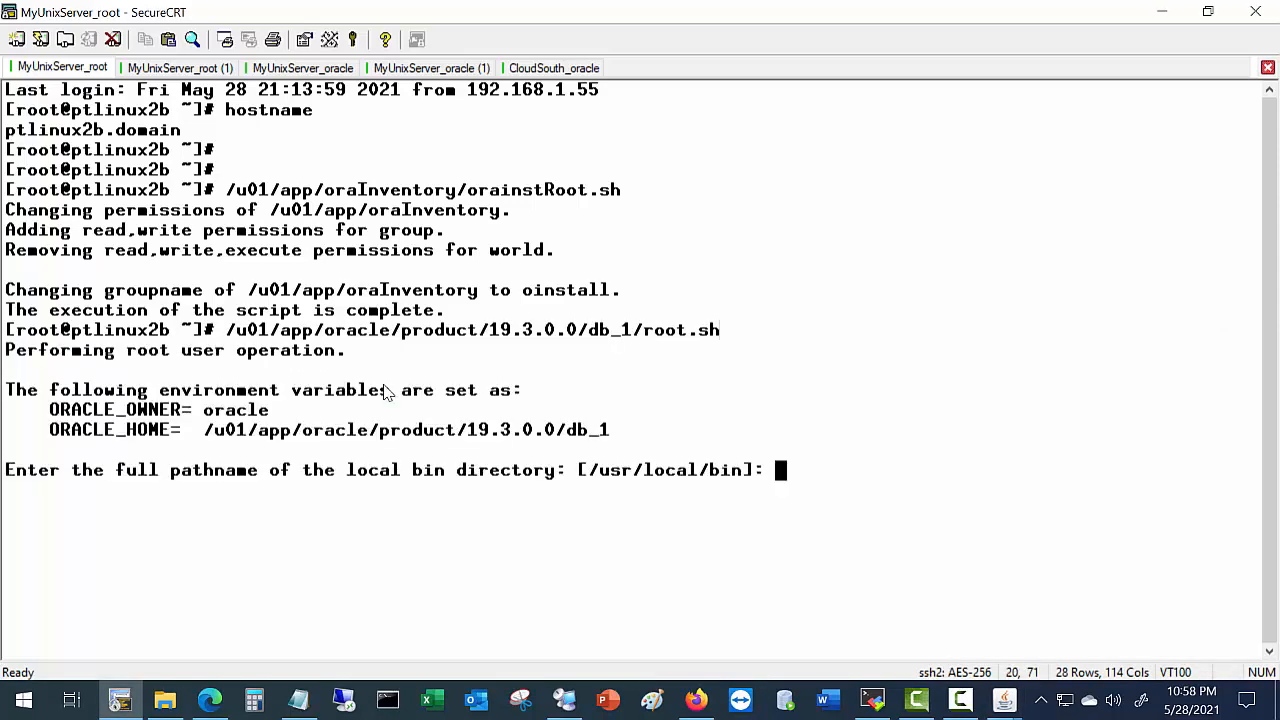
{"action": "key", "text": "Return"}
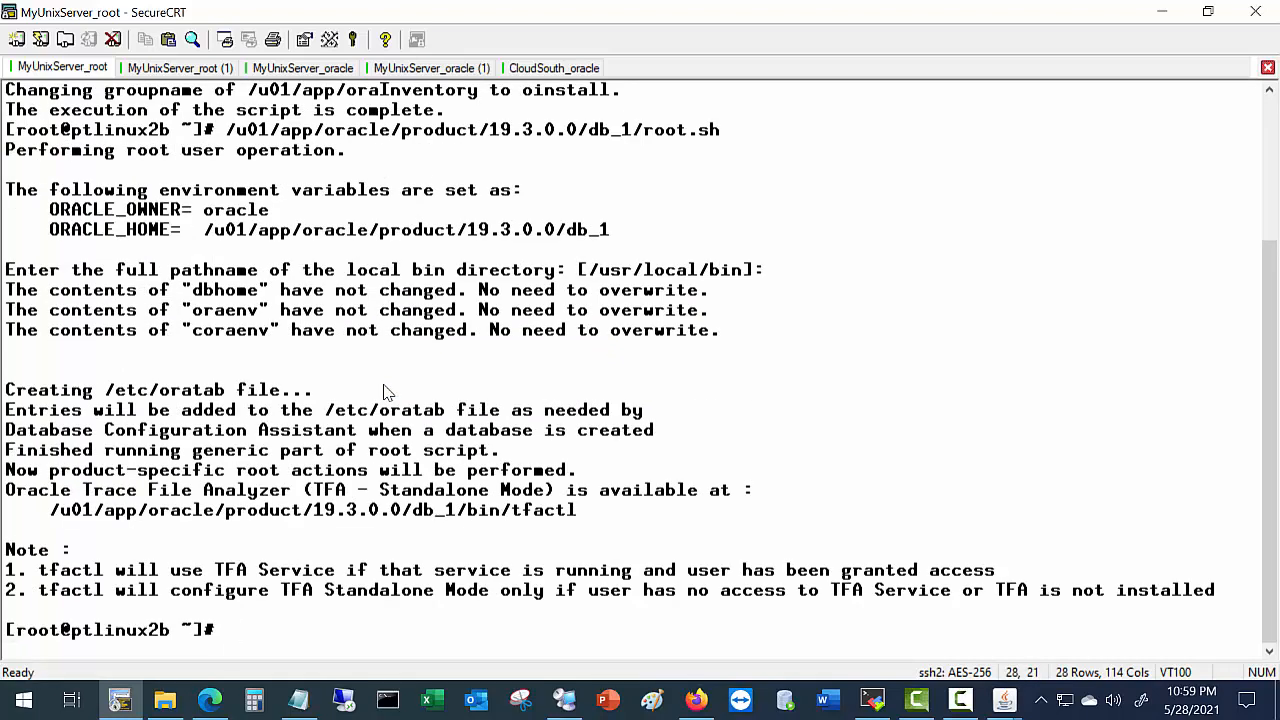
{"action": "key", "text": "alt+Tab"}
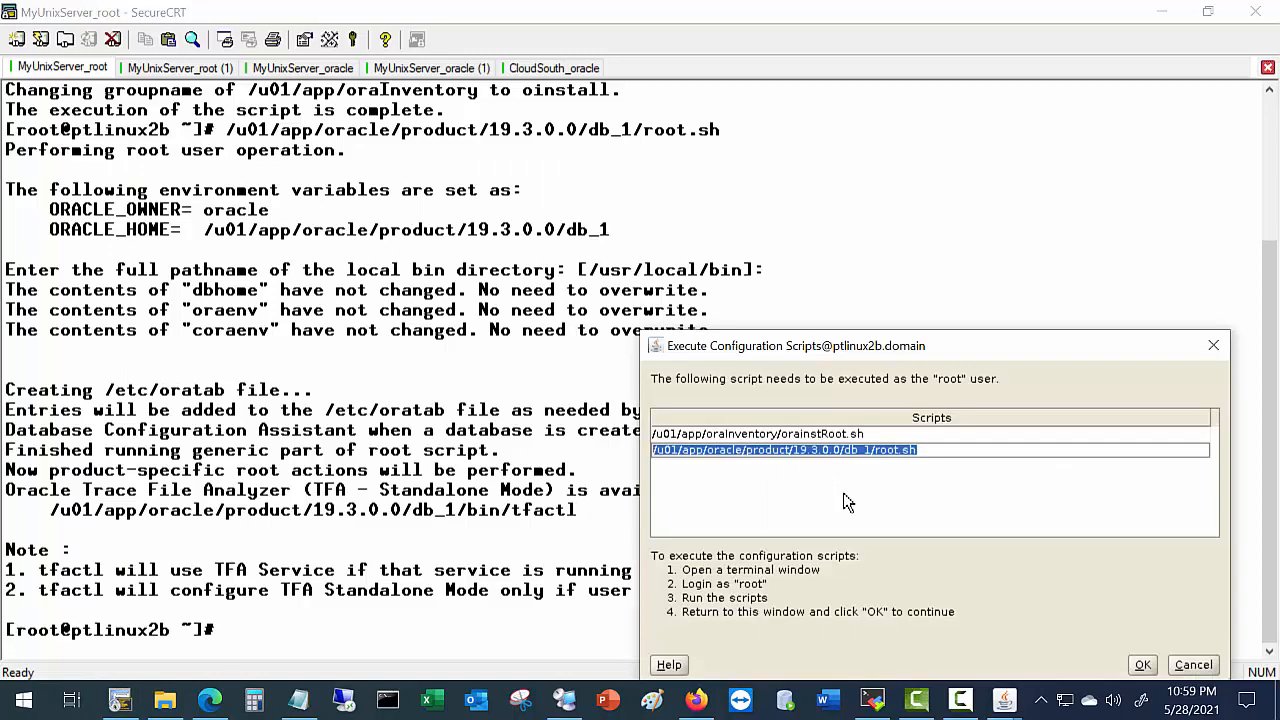
{"action": "left_click", "coordinate": [1144, 665]}
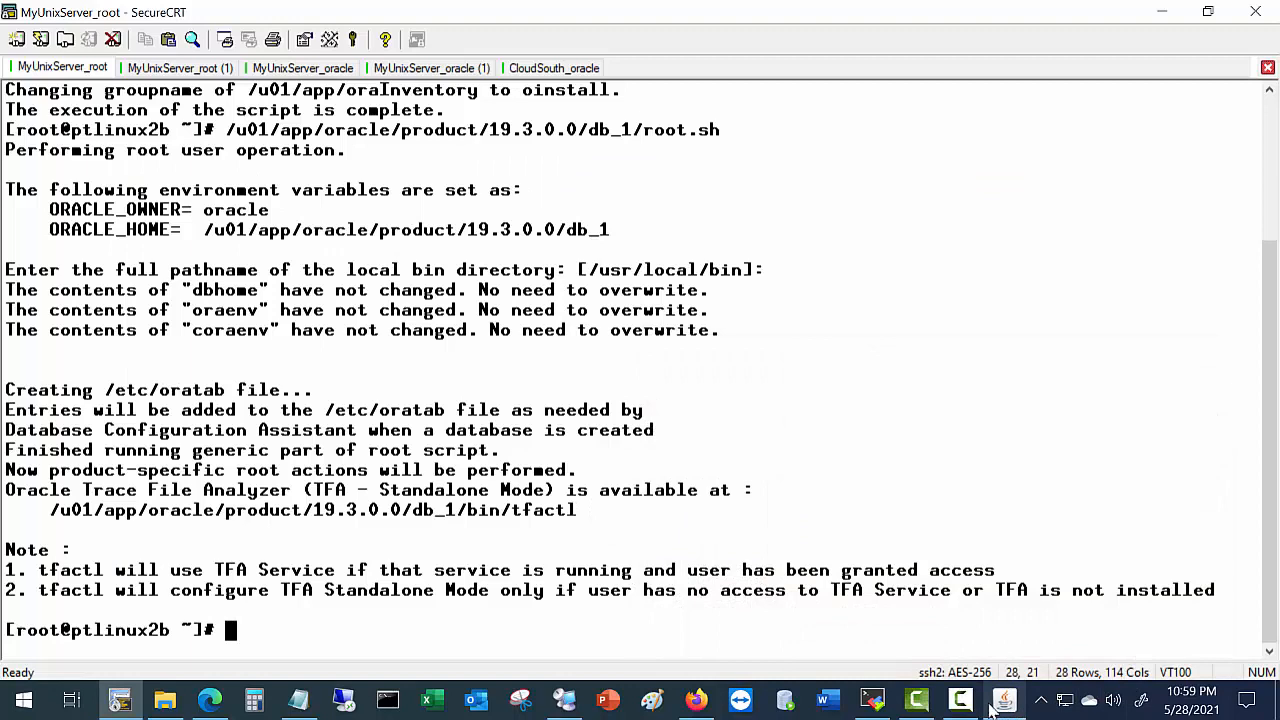
Close the installer from its Finish page and switch to the MyUnixServer_root (1) session.
{"action": "left_click", "coordinate": [995, 702]}
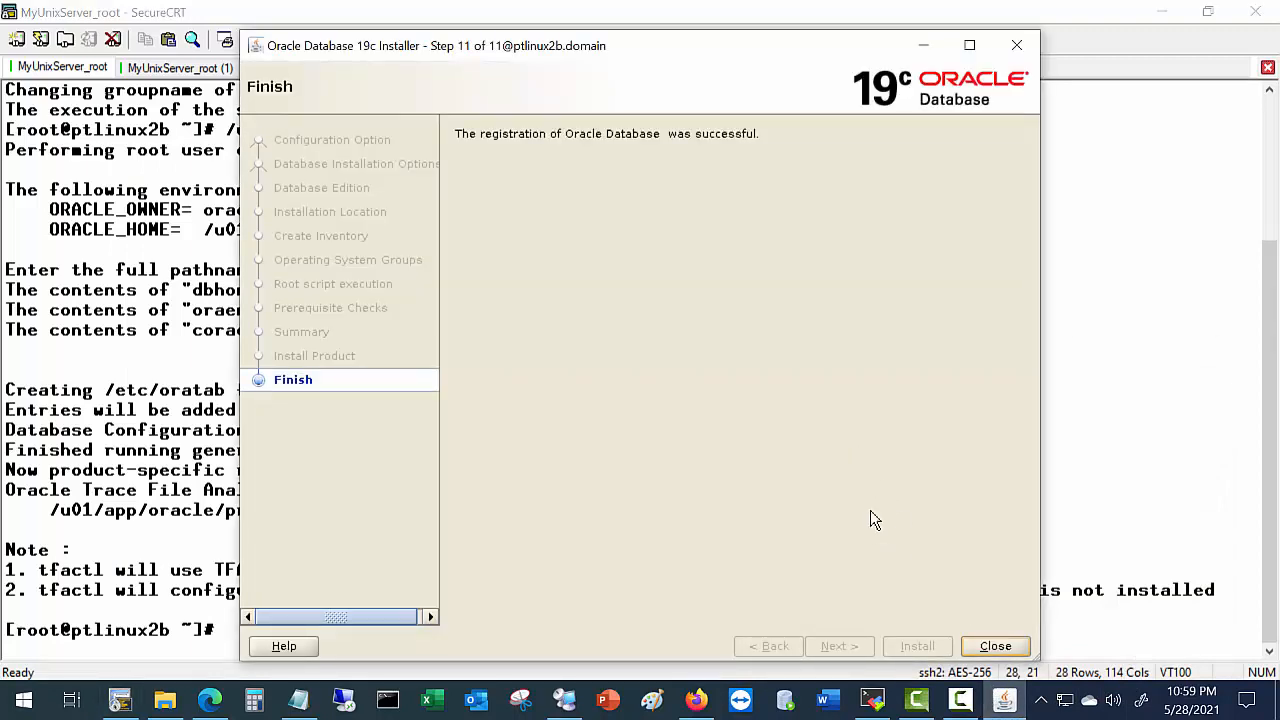
{"action": "left_click", "coordinate": [987, 653]}
{"action": "left_click", "coordinate": [993, 650]}
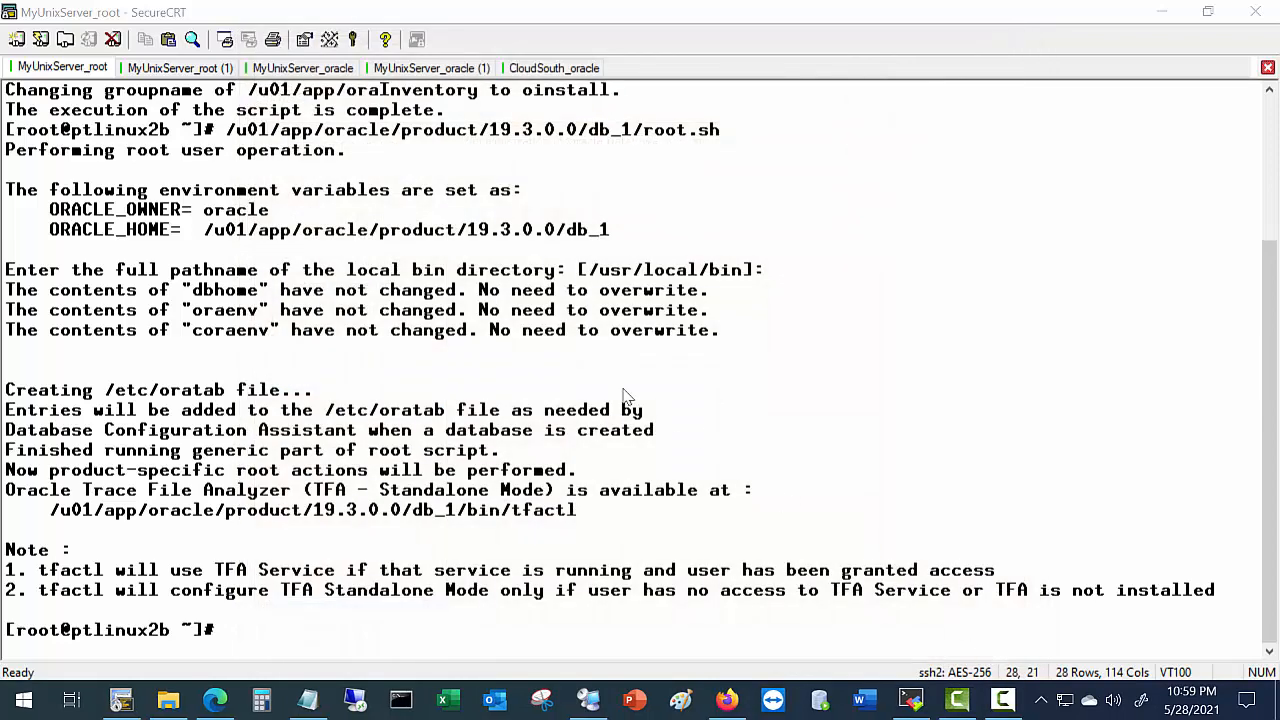
{"action": "left_click", "coordinate": [215, 68]}
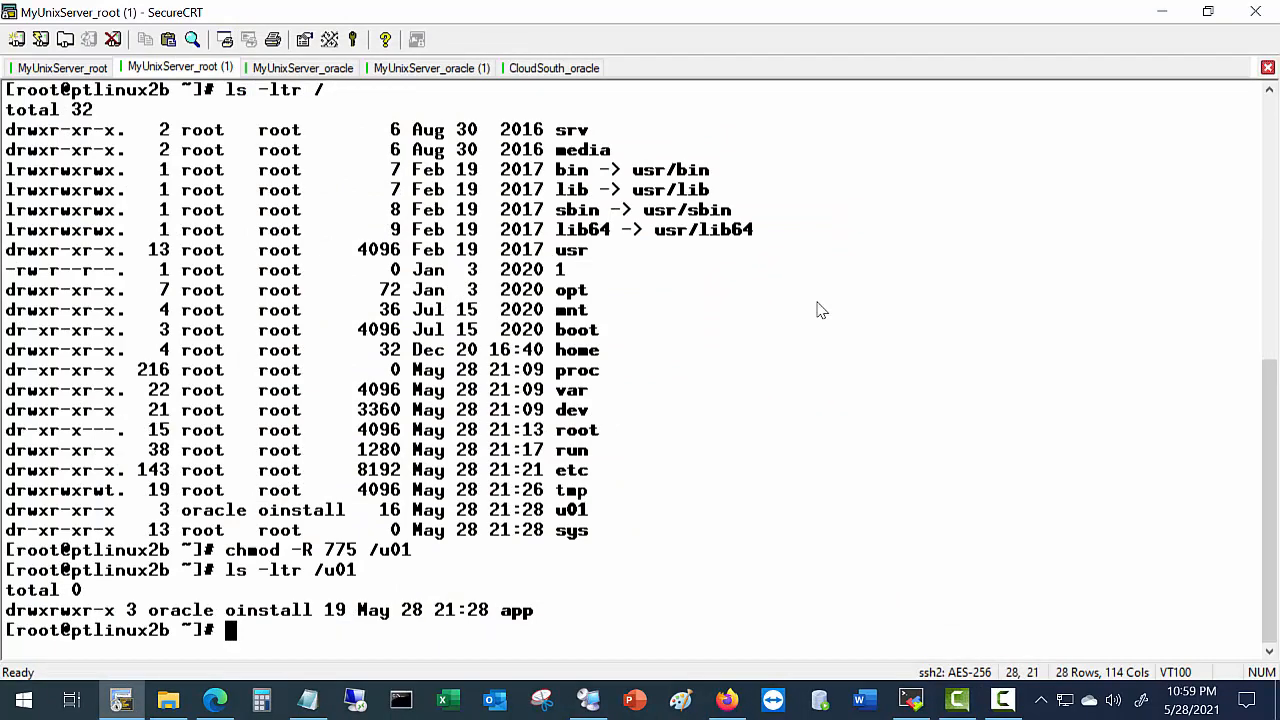
In the oracle session's home directory, start sqlplus to confirm Version 19.3.0.0.0, then exit.
{"action": "left_click", "coordinate": [345, 68]}
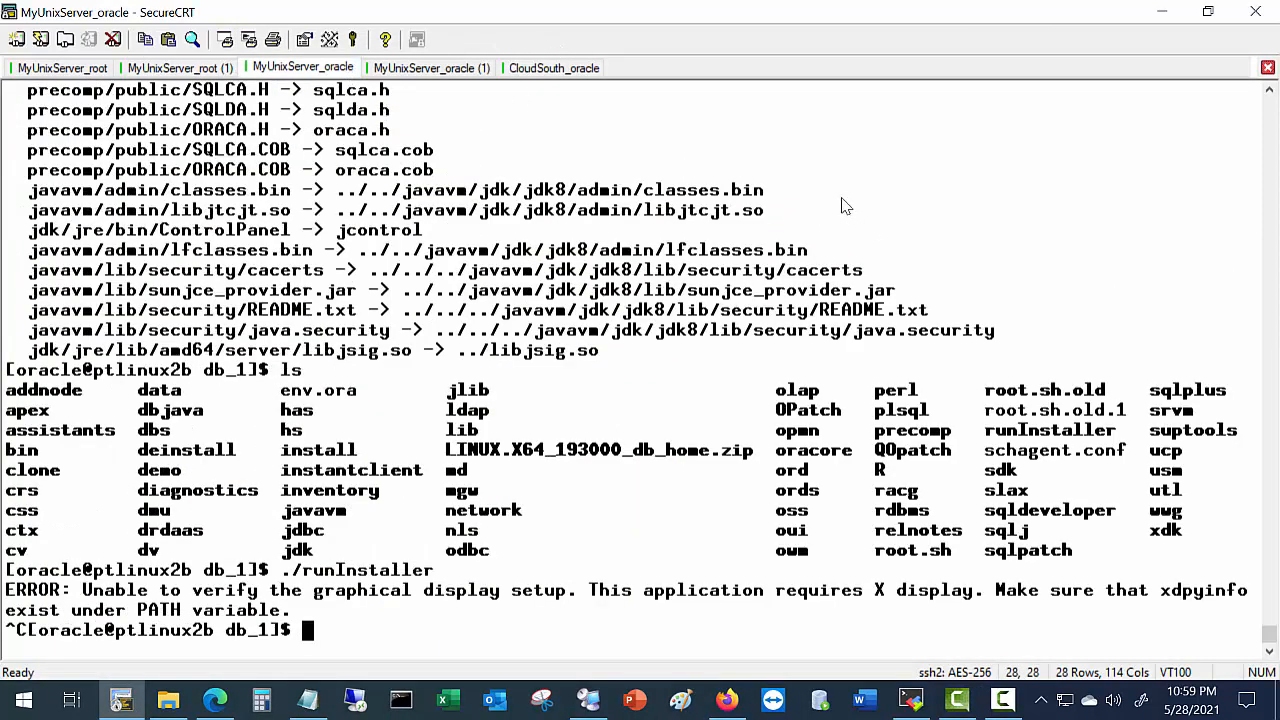
{"action": "key", "text": "Return"}
{"action": "key", "text": "Return"}
{"action": "key", "text": "Return"}
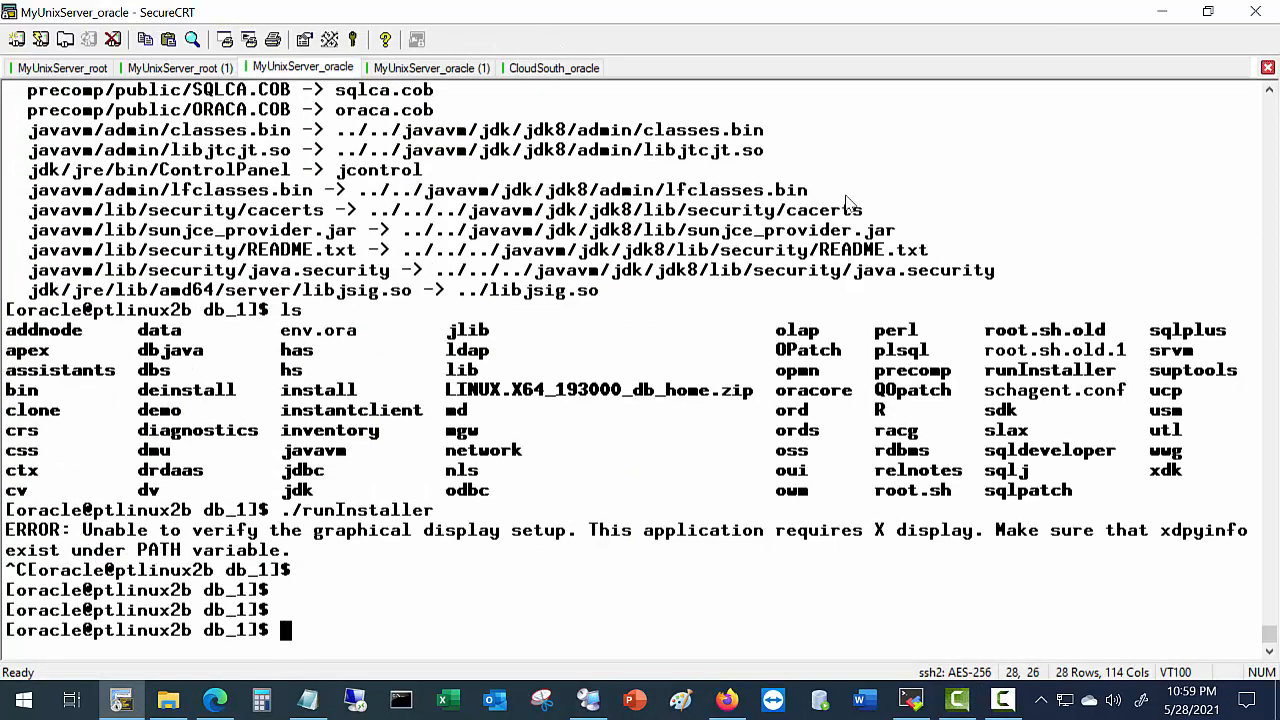
{"action": "type", "text": "cd"}
{"action": "key", "text": "Return"}
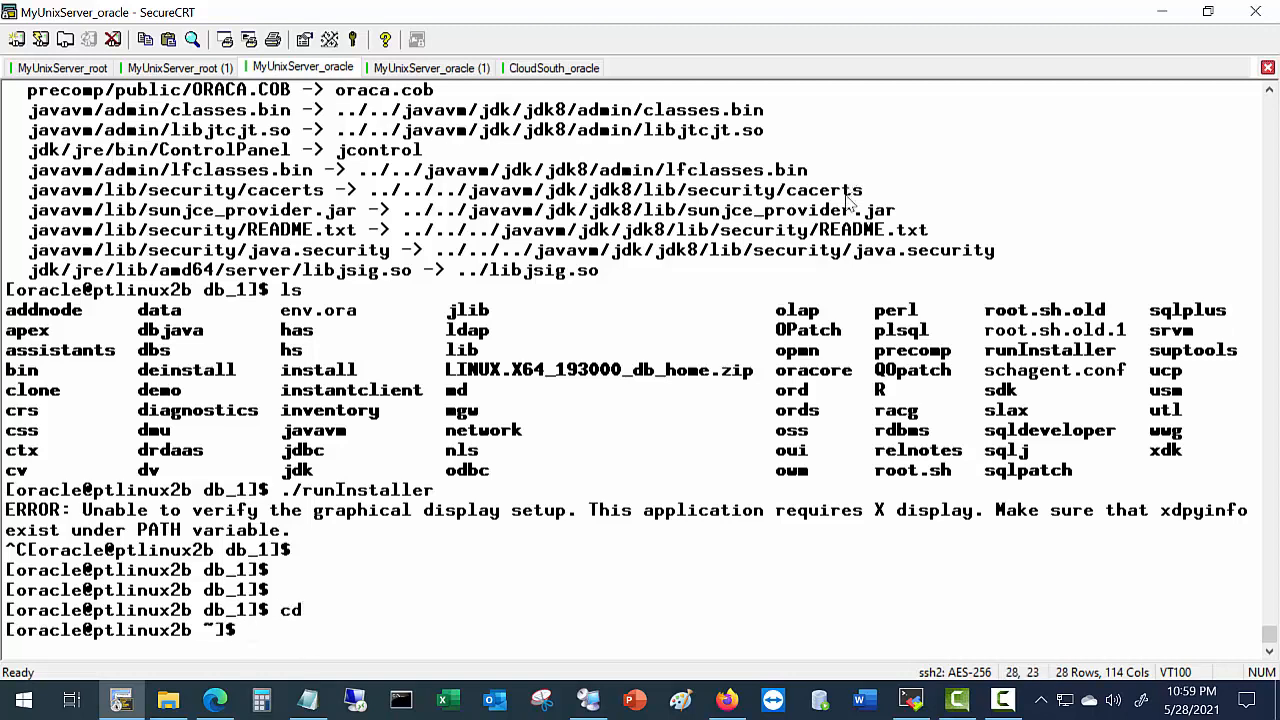
{"action": "type", "text": "clear"}
{"action": "key", "text": "Return"}
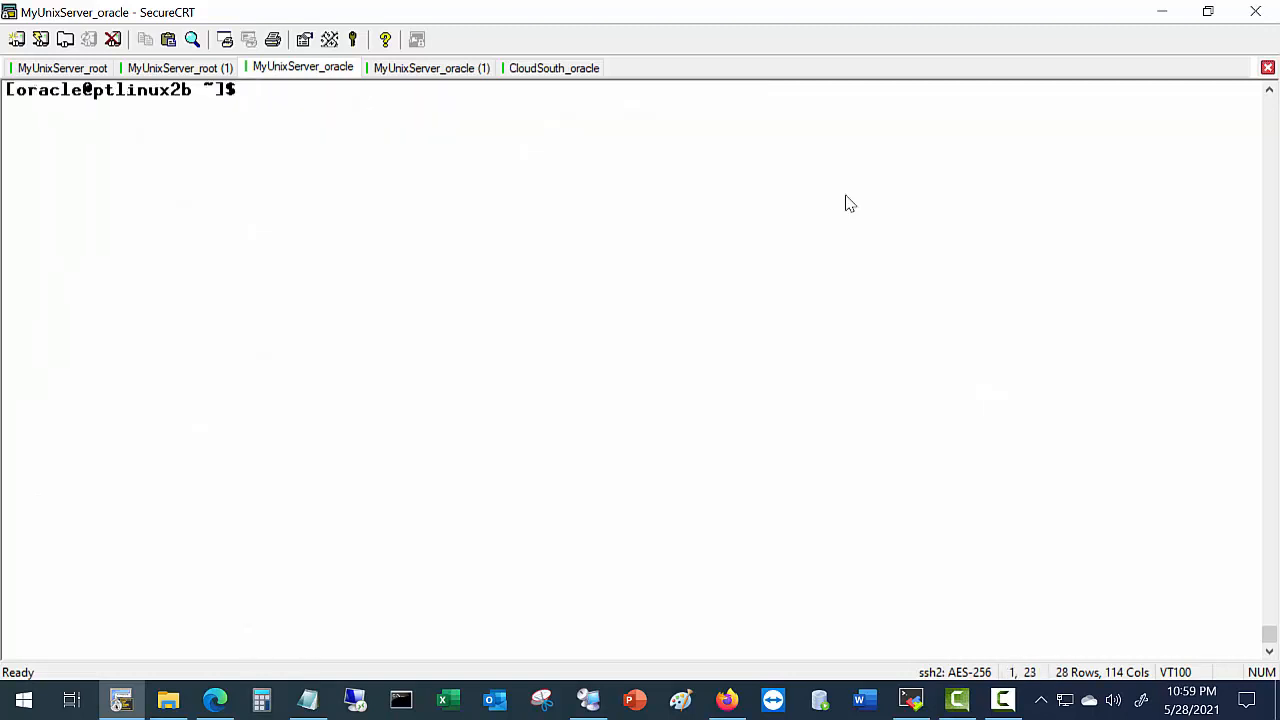
{"action": "type", "text": "sqlplus"}
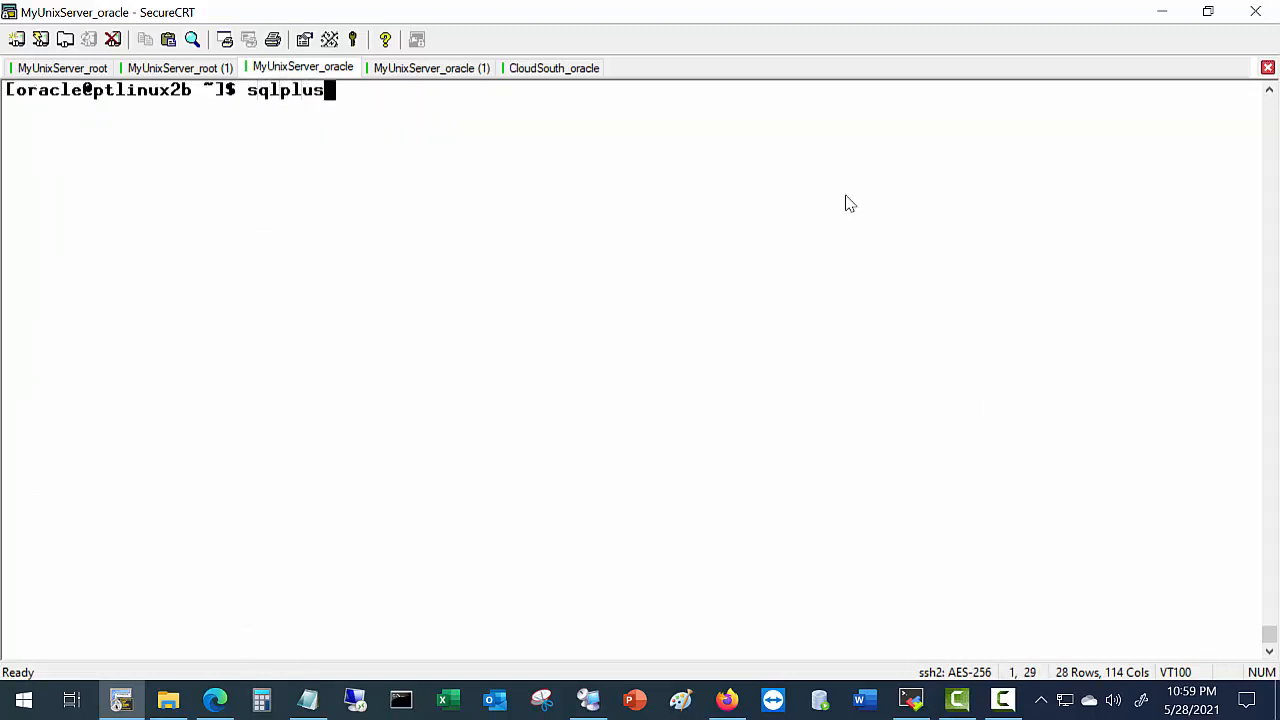
{"action": "key", "text": "Return"}
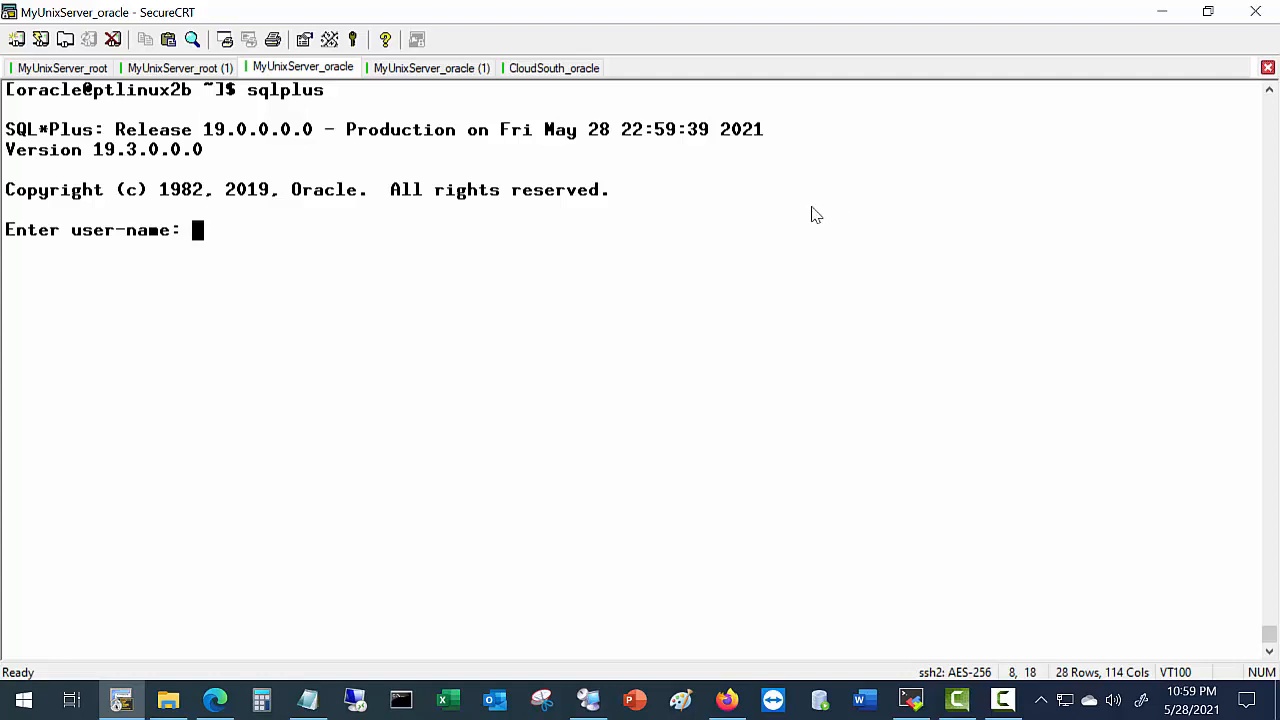
{"action": "left_click_drag", "start_coordinate": [95, 152], "coordinate": [140, 158]}
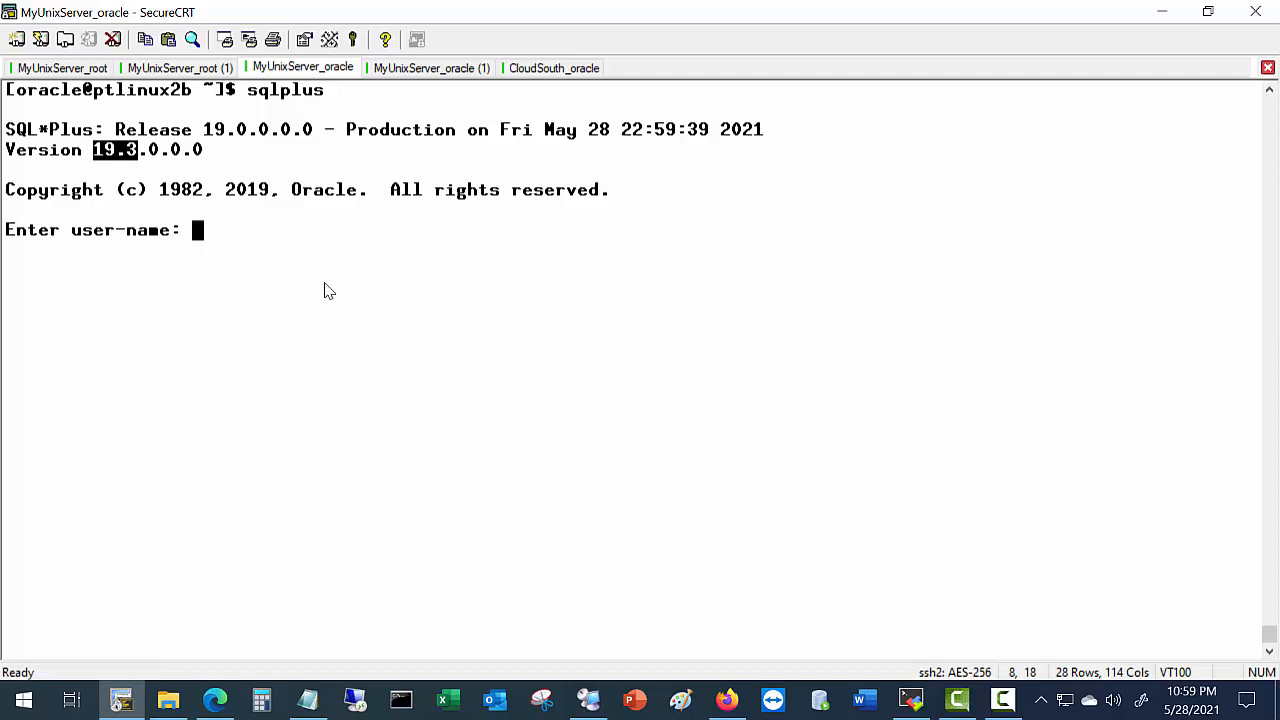
{"action": "key", "text": "ctrl+c"}
{"action": "key", "text": "Return"}
{"action": "key", "text": "Return"}
{"action": "key", "text": "Return"}
{"action": "key", "text": "Return"}
{"action": "key", "text": "Return"}
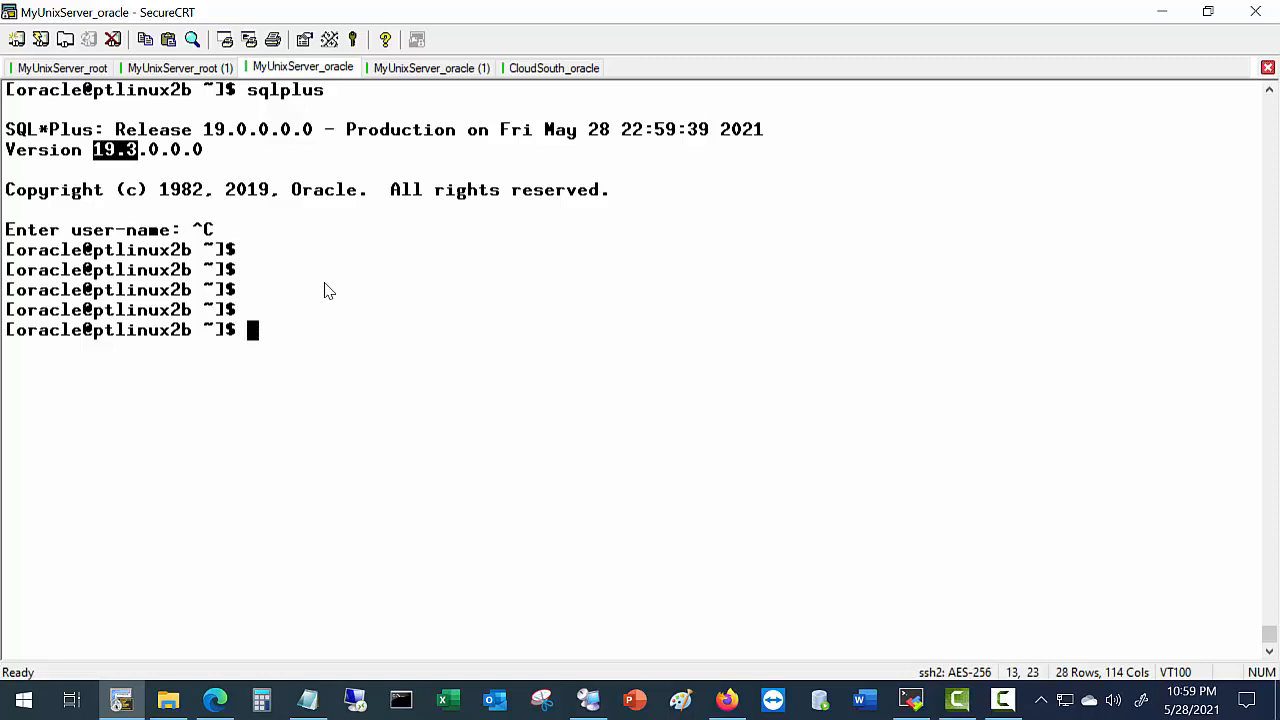
Scroll the lab guide PDF to page 15, section G. Configure Oracle Listeners.
{"action": "left_click", "coordinate": [213, 702]}
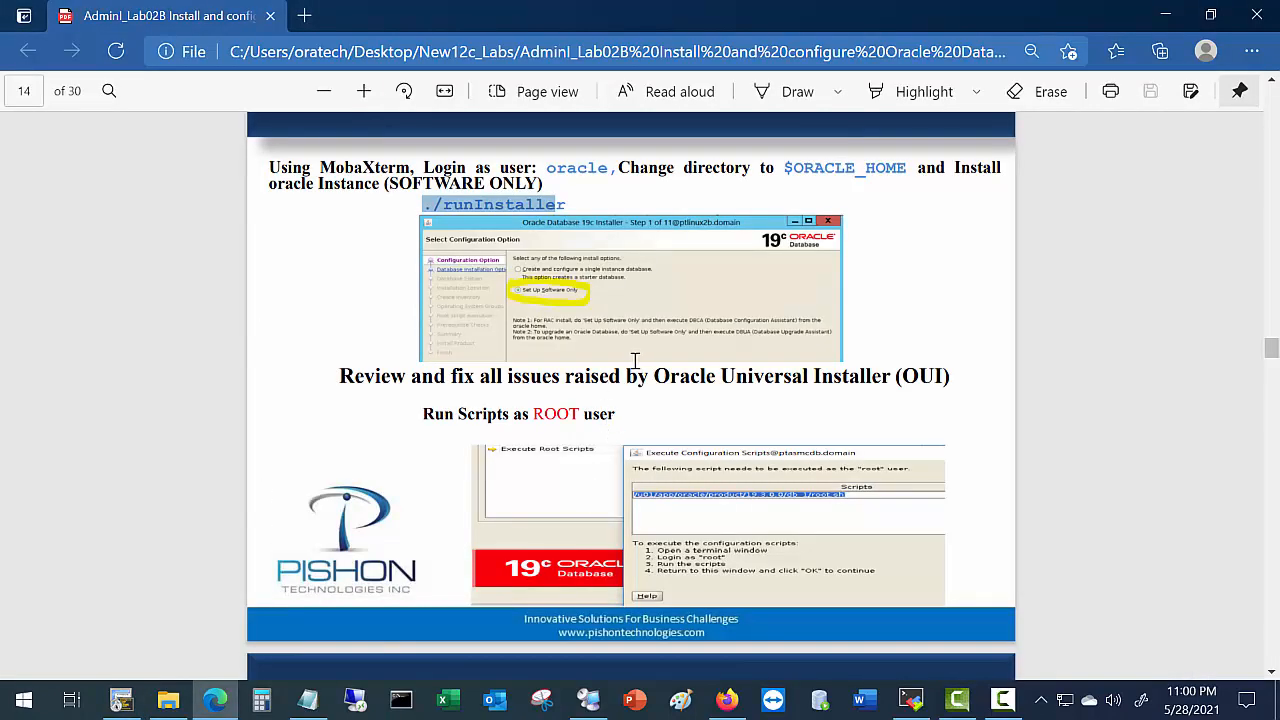
{"action": "scroll", "coordinate": [634, 360], "scroll_direction": "down", "scroll_amount": 5}
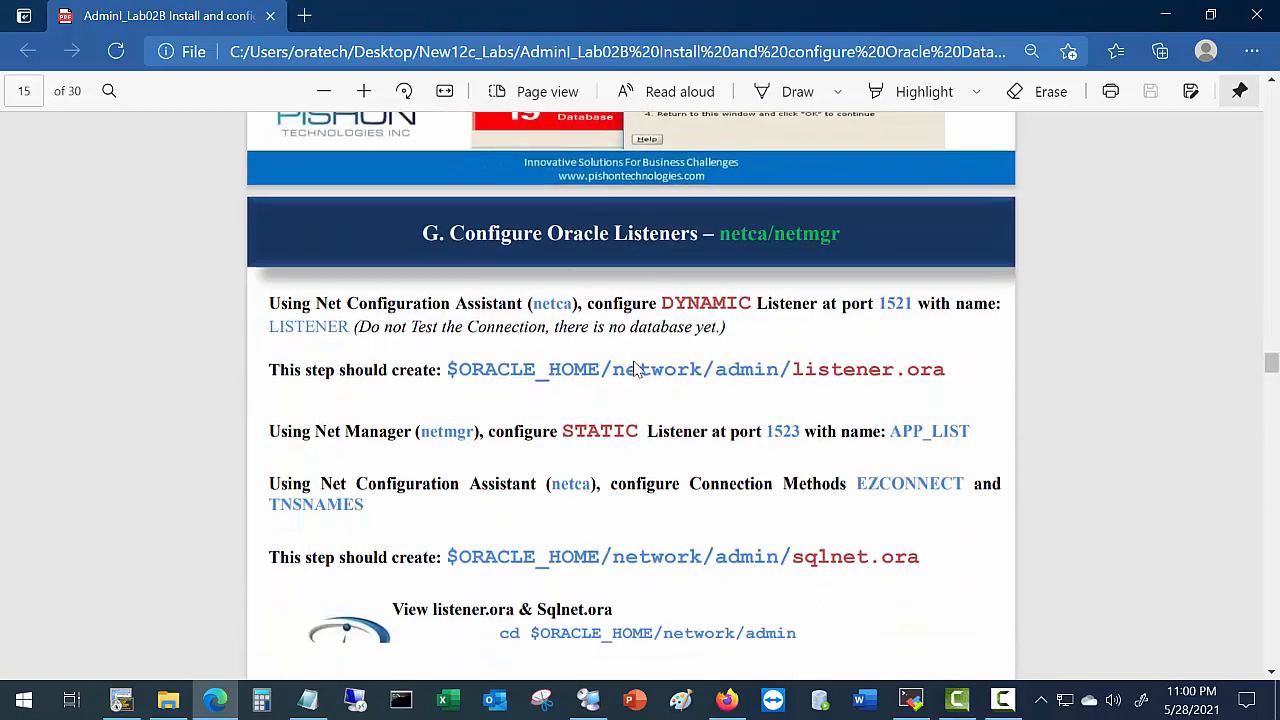
{"action": "scroll", "coordinate": [632, 368], "scroll_direction": "down", "scroll_amount": 1}
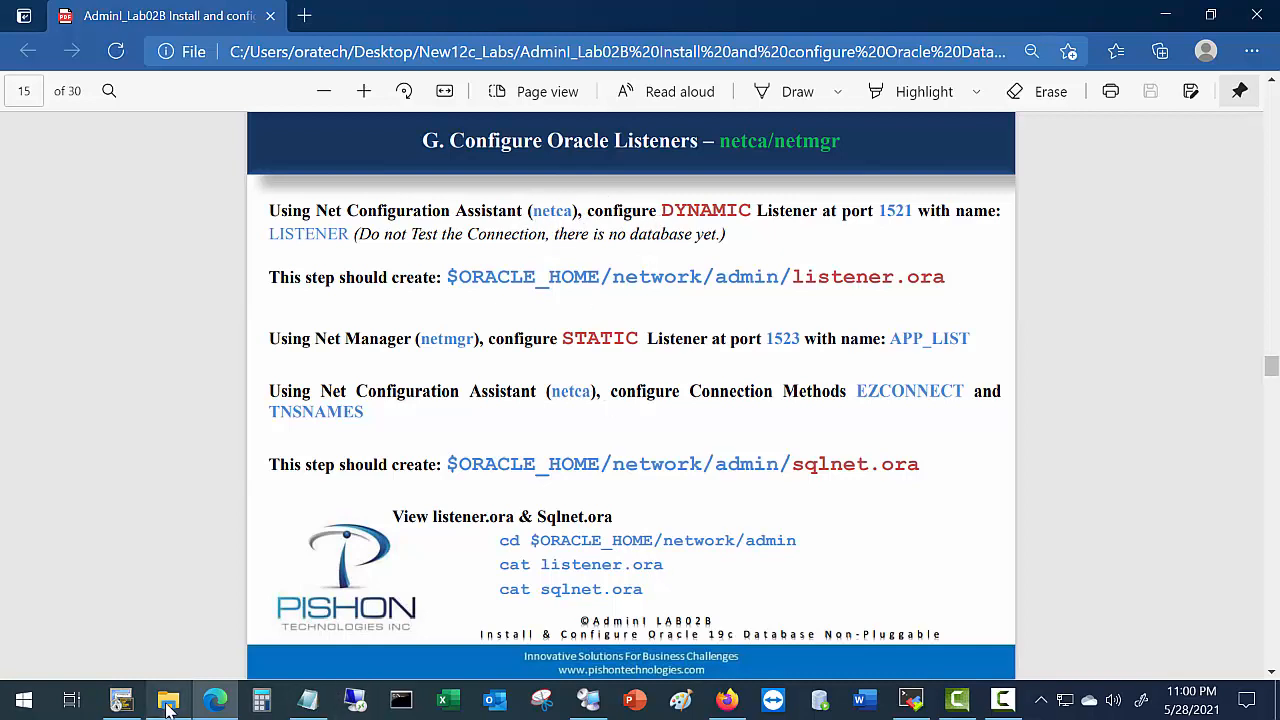
Try netca in the SecureCRT oracle session, which fails because DISPLAY is not set.
{"action": "left_click", "coordinate": [121, 699]}
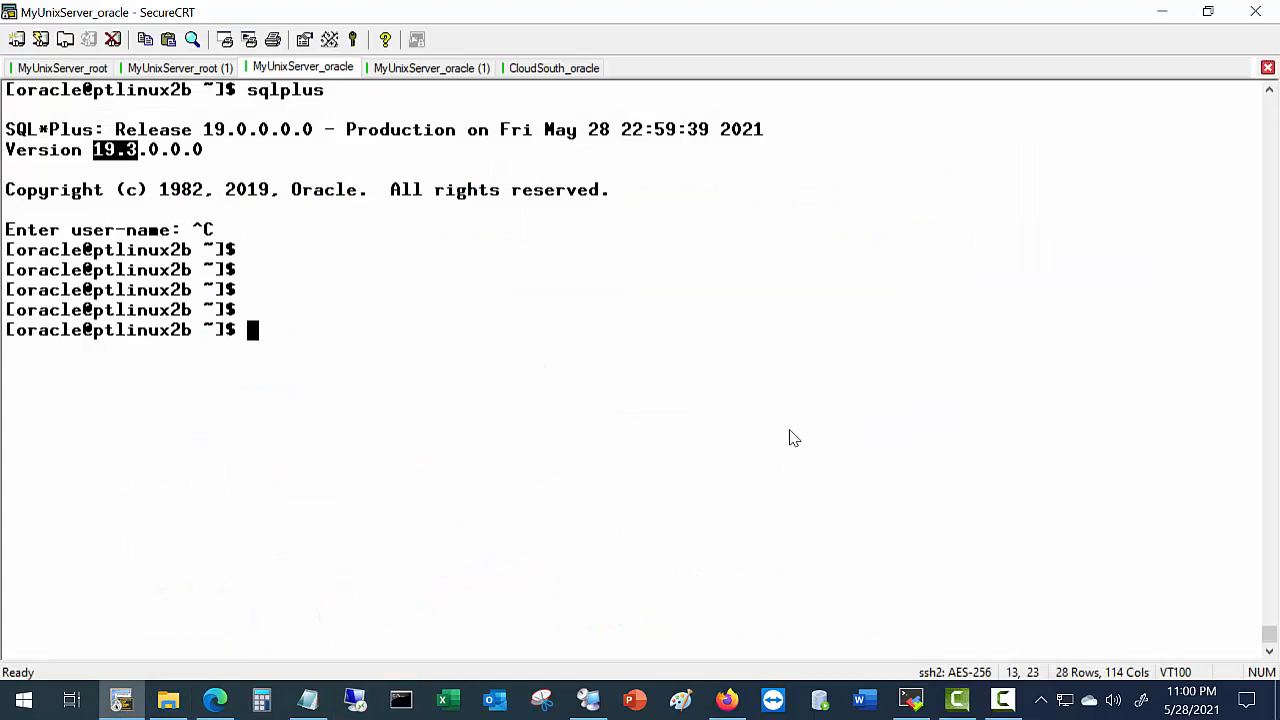
{"action": "type", "text": "neta"}
{"action": "key", "text": "Return"}
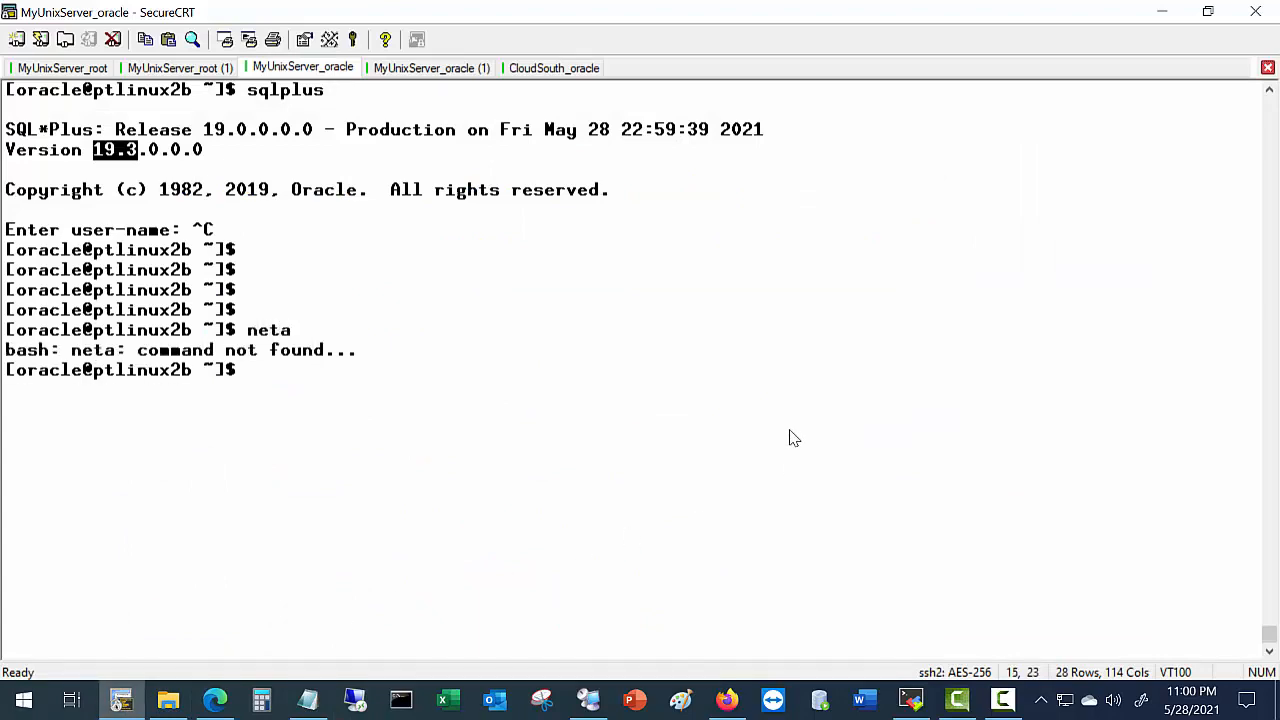
{"action": "type", "text": "netca"}
{"action": "key", "text": "Return"}
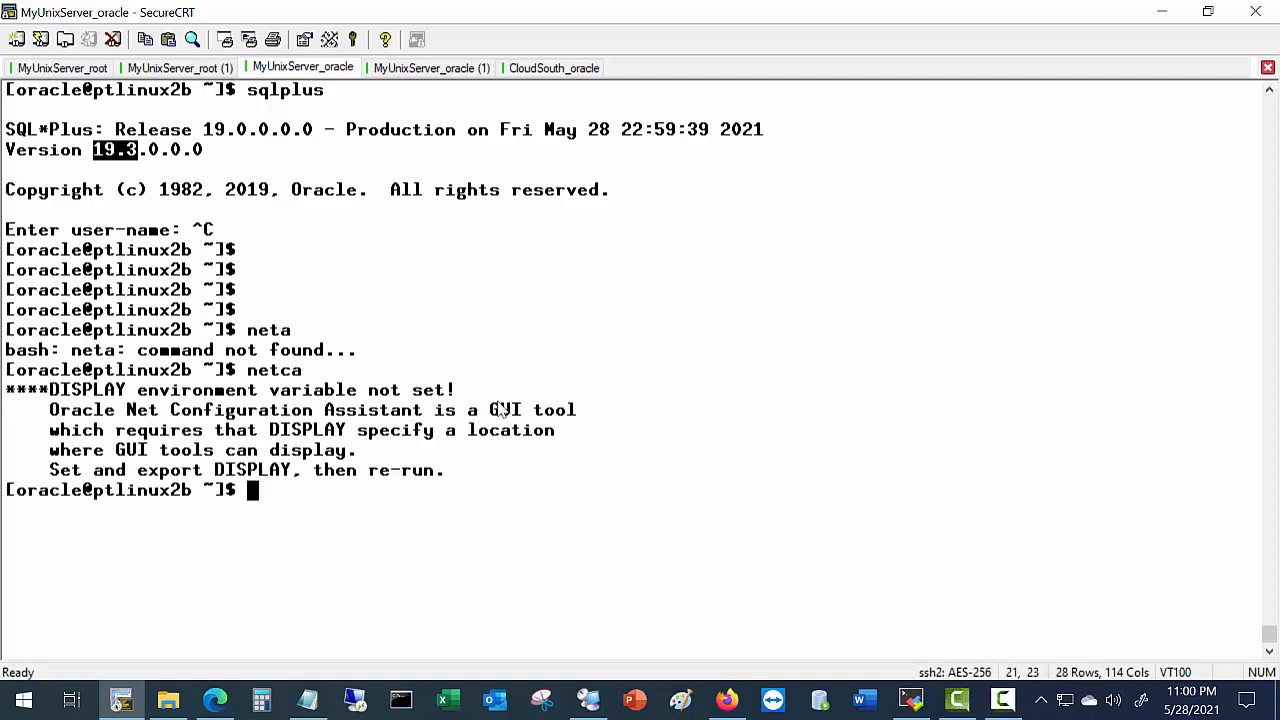
{"action": "left_click_drag", "start_coordinate": [490, 409], "coordinate": [6, 410]}
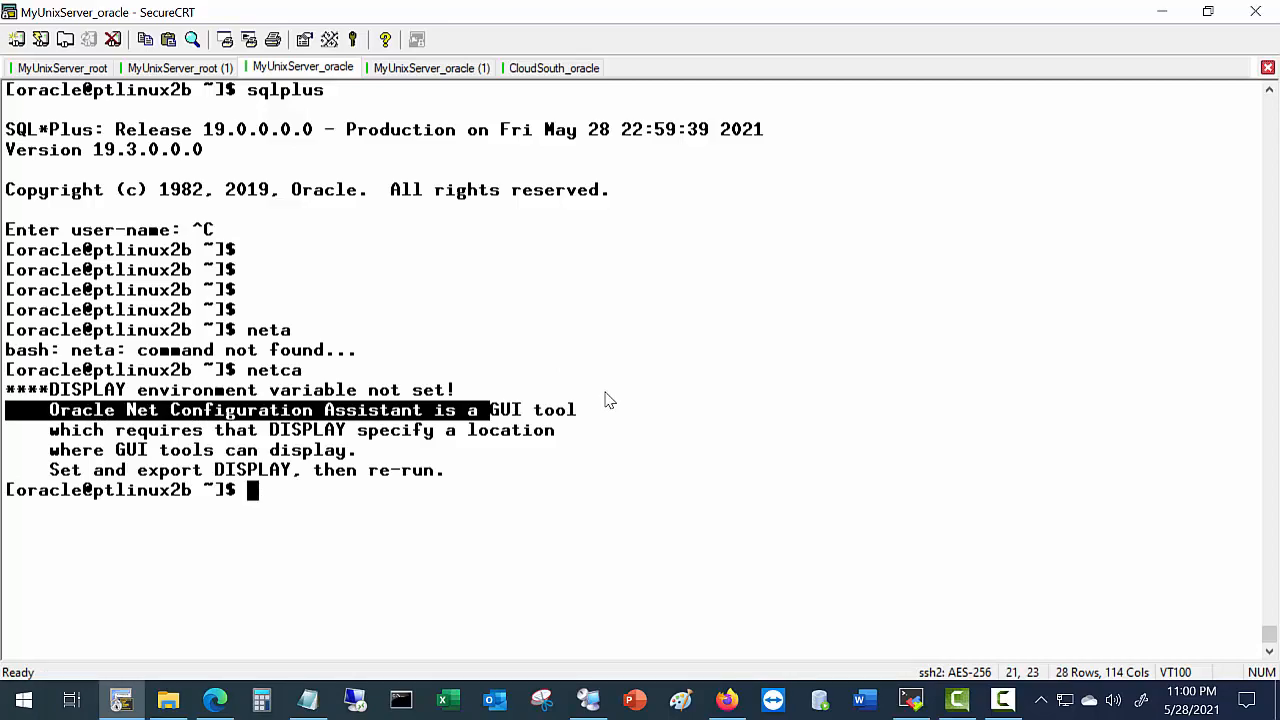
{"action": "left_click", "coordinate": [910, 700]}
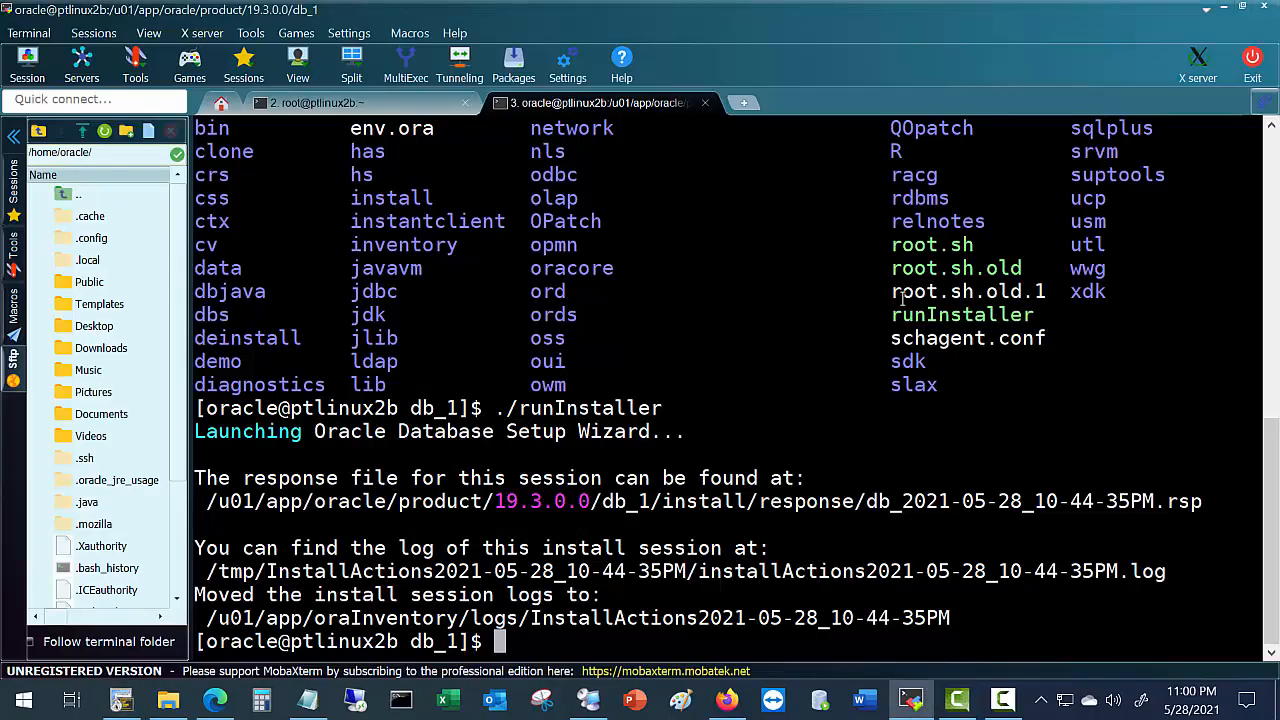
Launch netca from the home directory in MobaXterm to open the Net Configuration Assistant.
{"action": "type", "text": "cd"}
{"action": "key", "text": "Return"}
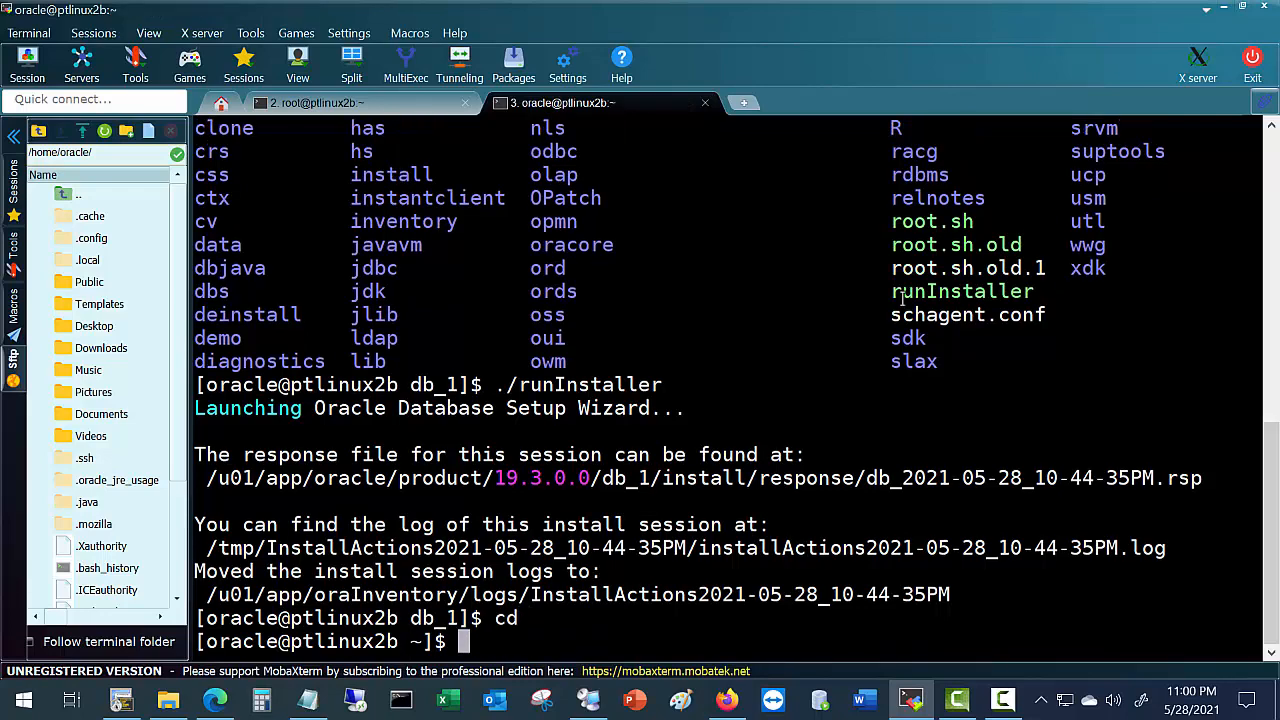
{"action": "type", "text": "clear"}
{"action": "key", "text": "Return"}
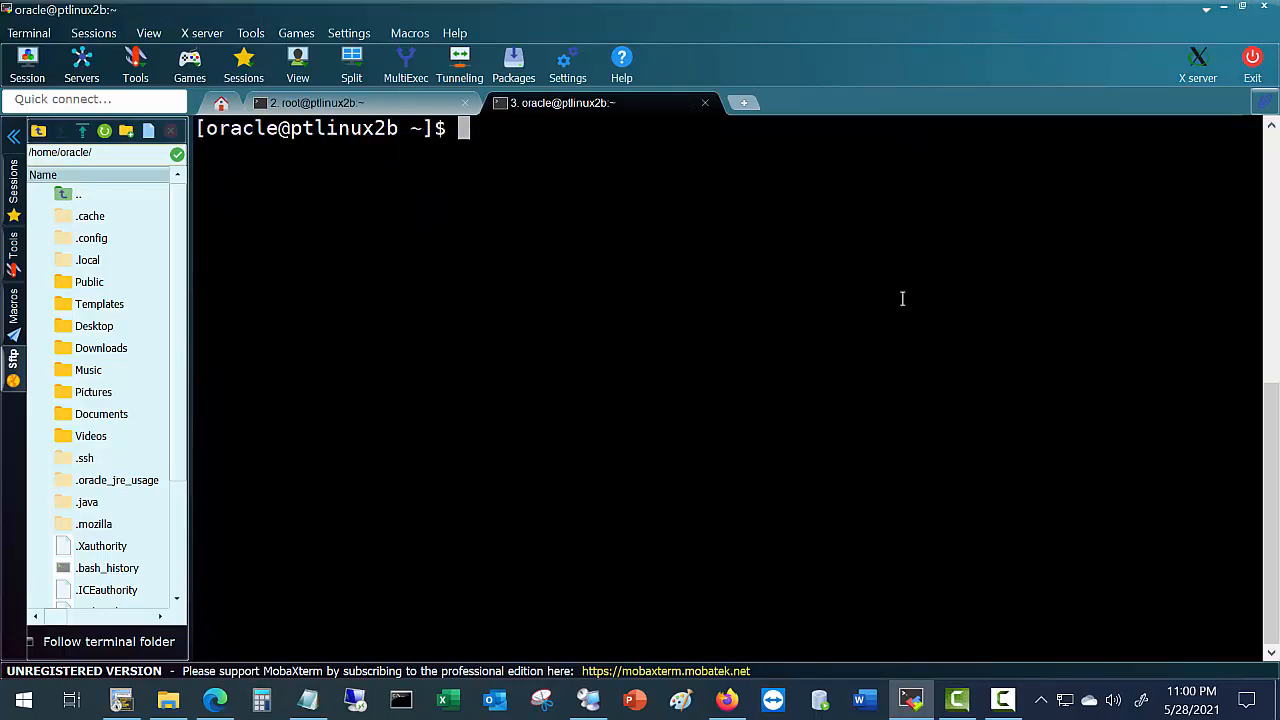
{"action": "type", "text": "netca"}
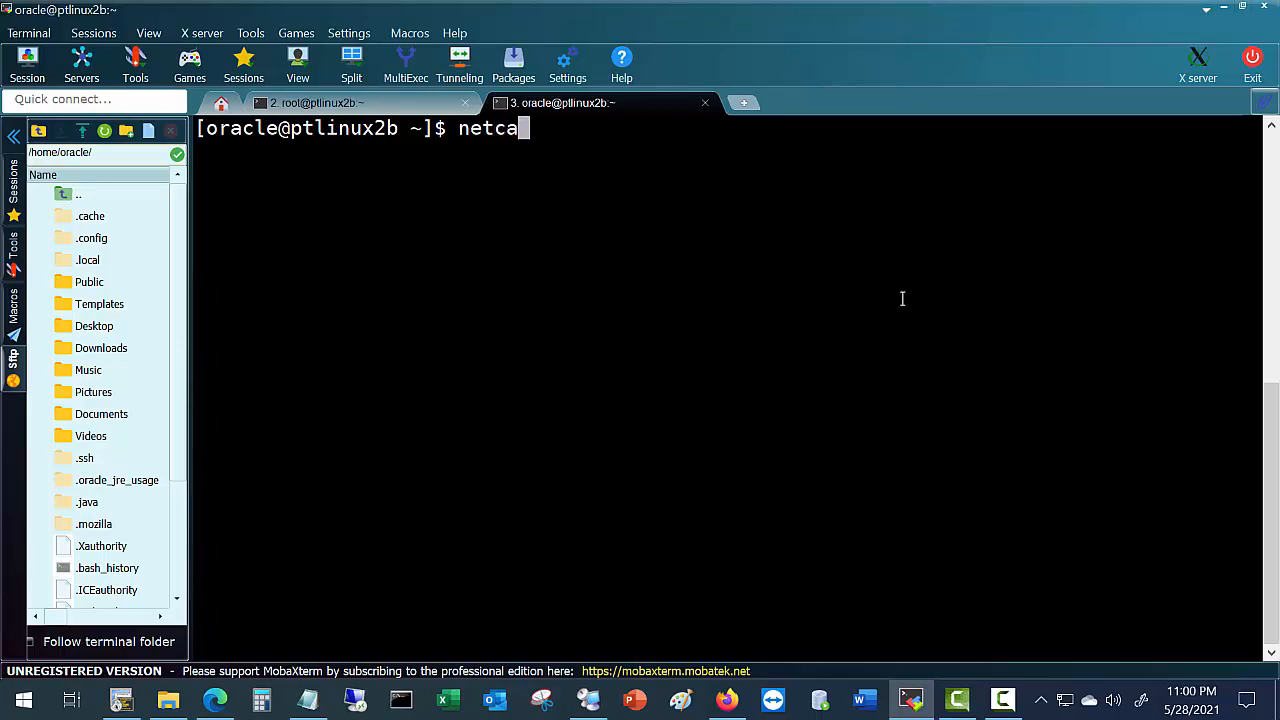
{"action": "key", "text": "Return"}
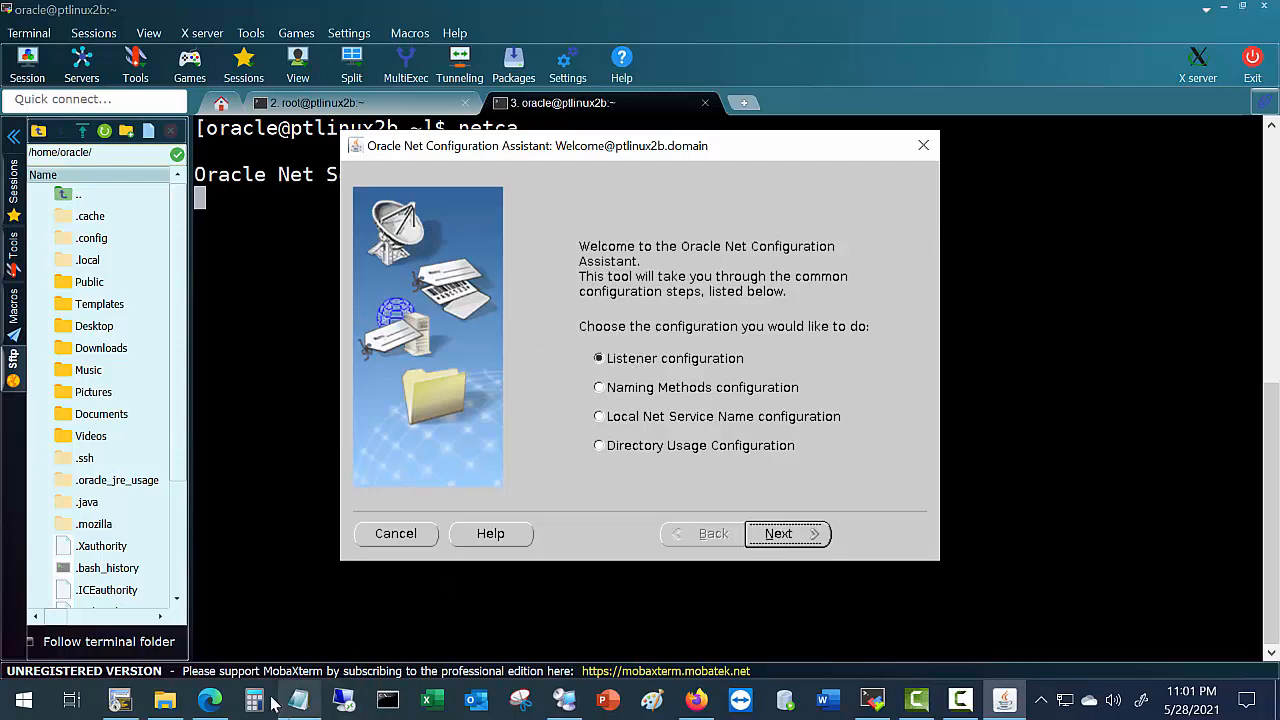
Return to the SecureCRT oracle session, clearing the old text selection and adding a blank prompt.
{"action": "left_click", "coordinate": [122, 713]}
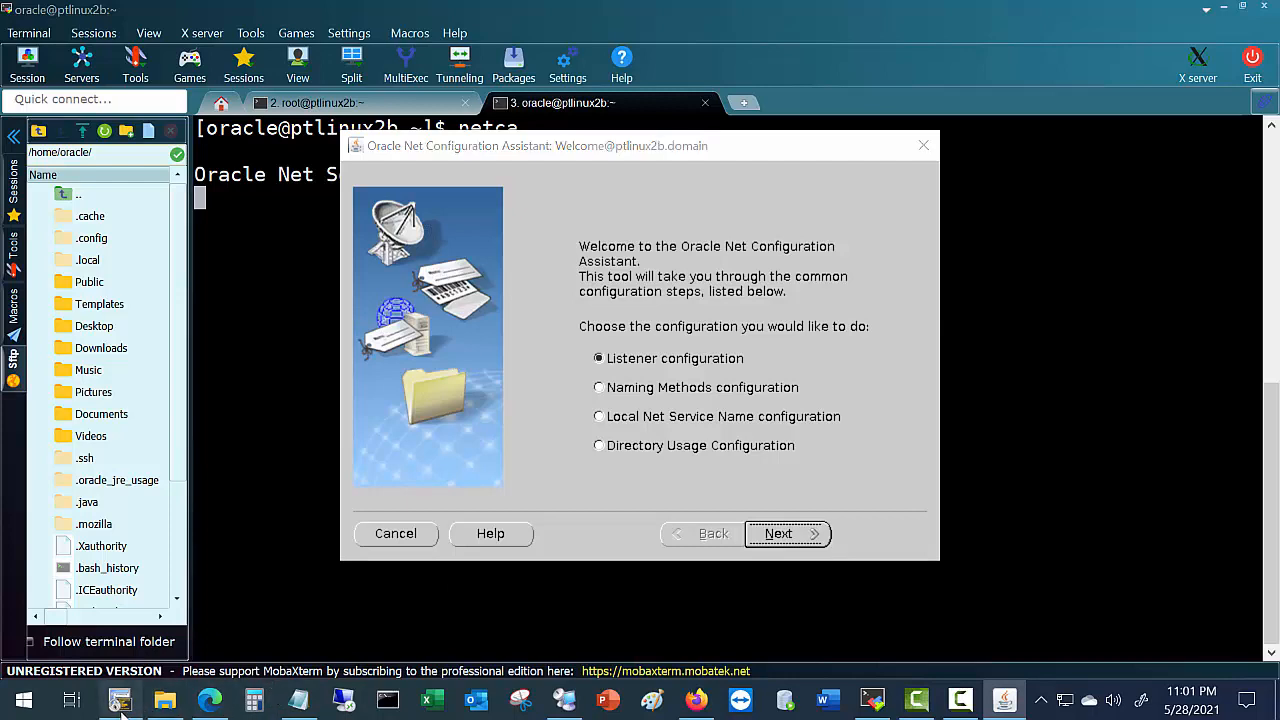
{"action": "left_click", "coordinate": [728, 422]}
{"action": "key", "text": "Return"}
{"action": "key", "text": "Return"}
{"action": "key", "text": "Return"}
{"action": "key", "text": "Return"}
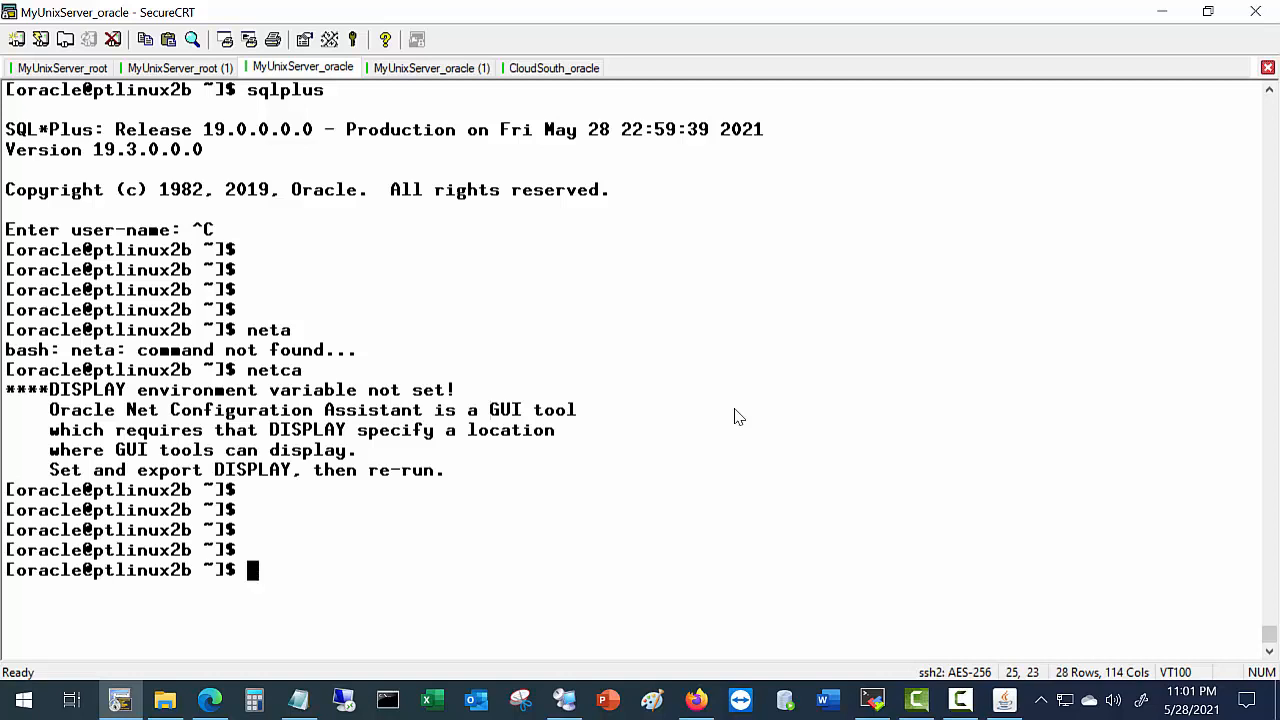
List $ORACLE_HOME/network/admin with ls and ls -ltr, showing only samples and shrept.lst.
{"action": "type", "text": "cd $ORACLE_"}
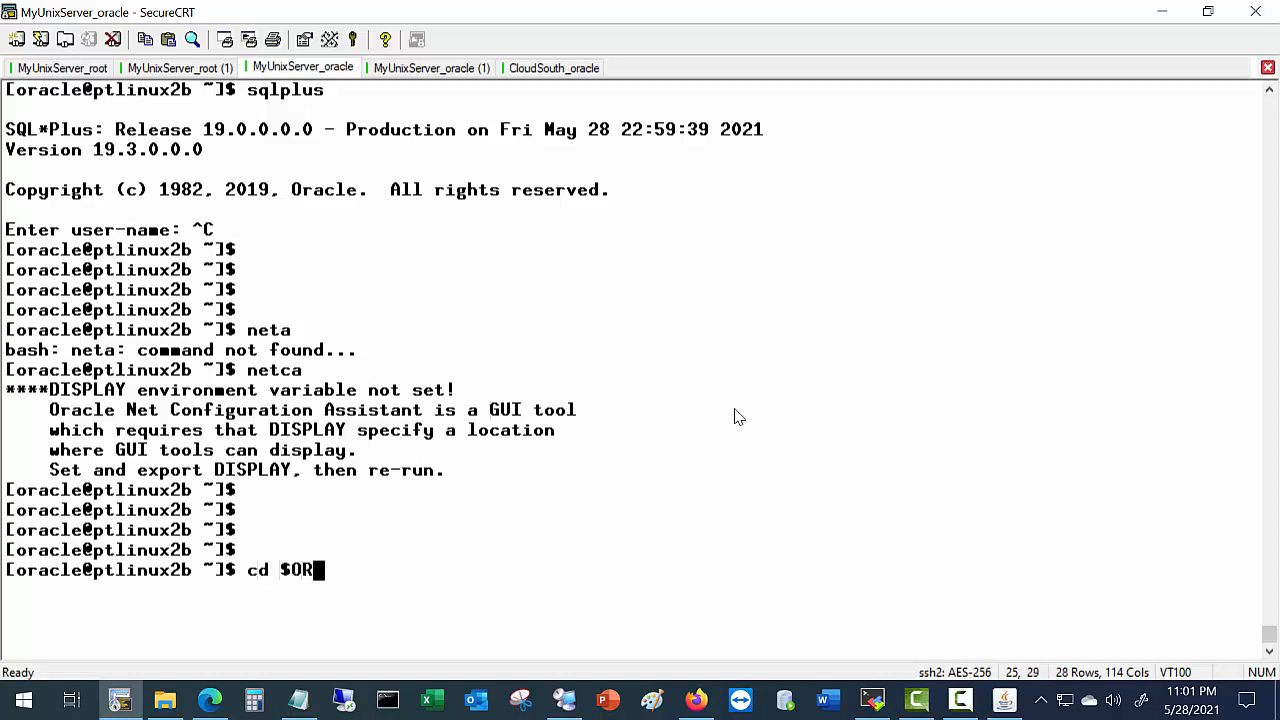
{"action": "type", "text": "H"}
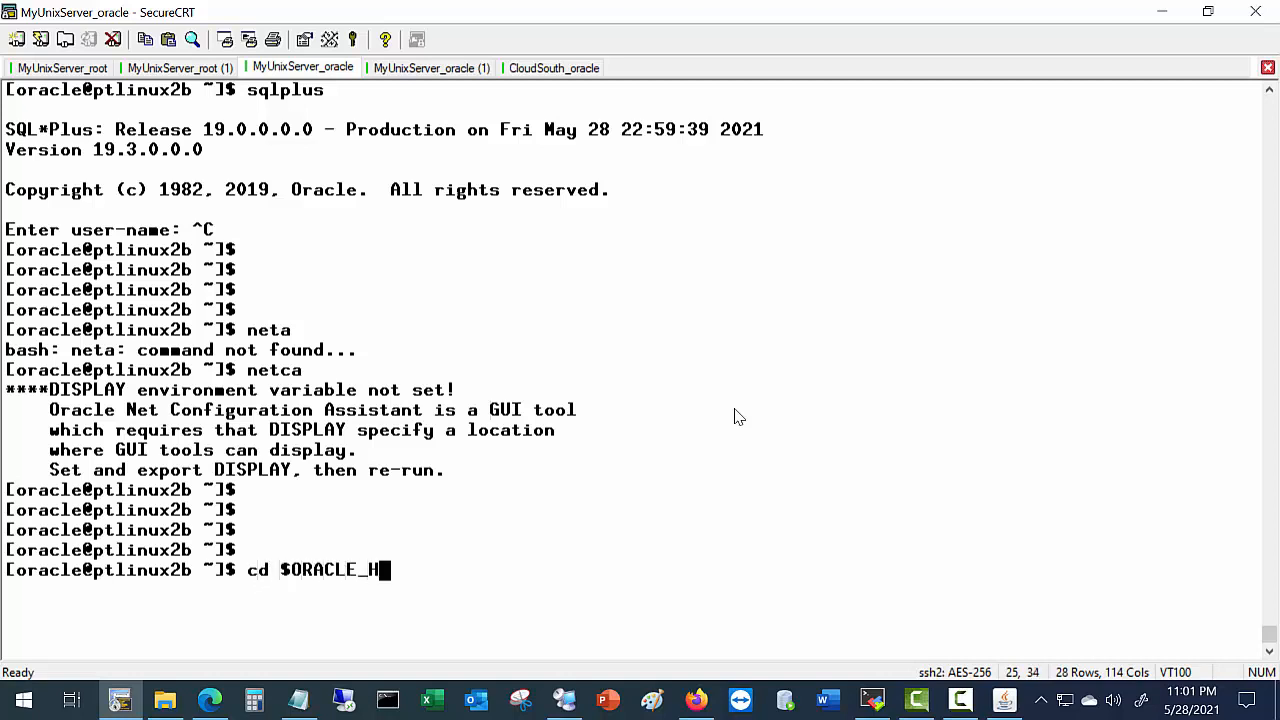
{"action": "type", "text": "OME/network"}
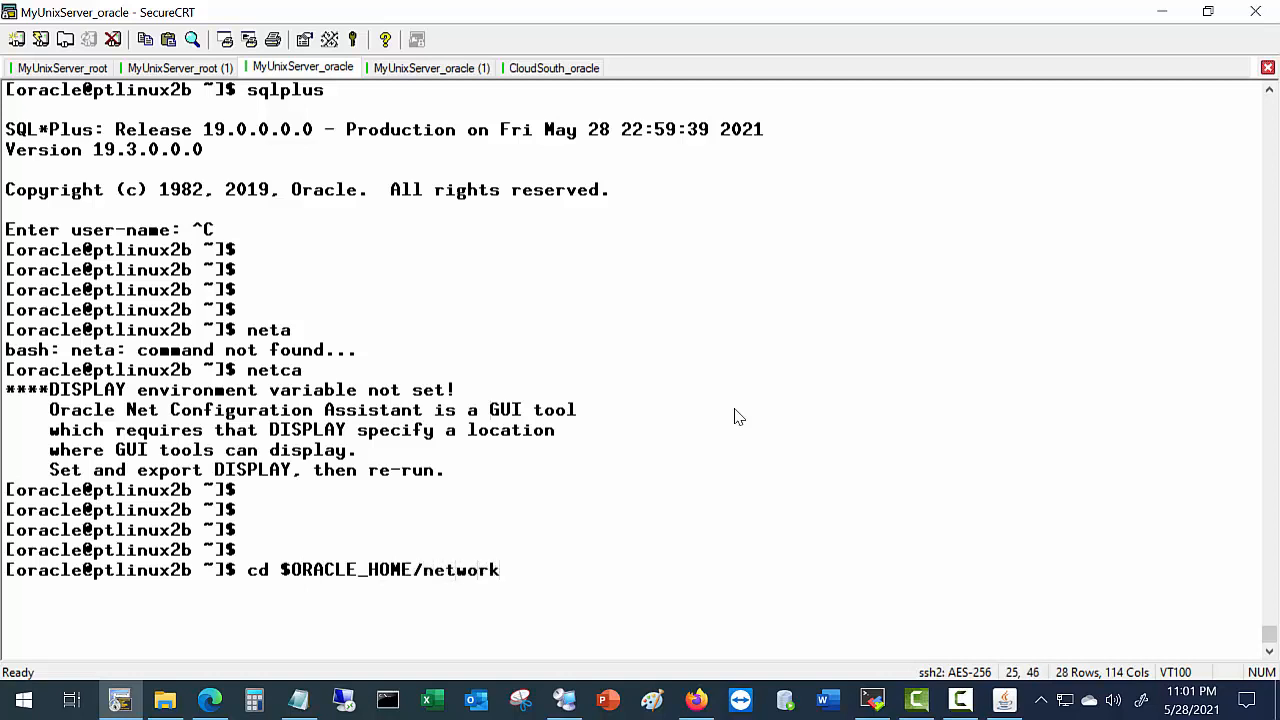
{"action": "type", "text": "/admin"}
{"action": "key", "text": "Return"}
{"action": "type", "text": "ls"}
{"action": "key", "text": "Return"}
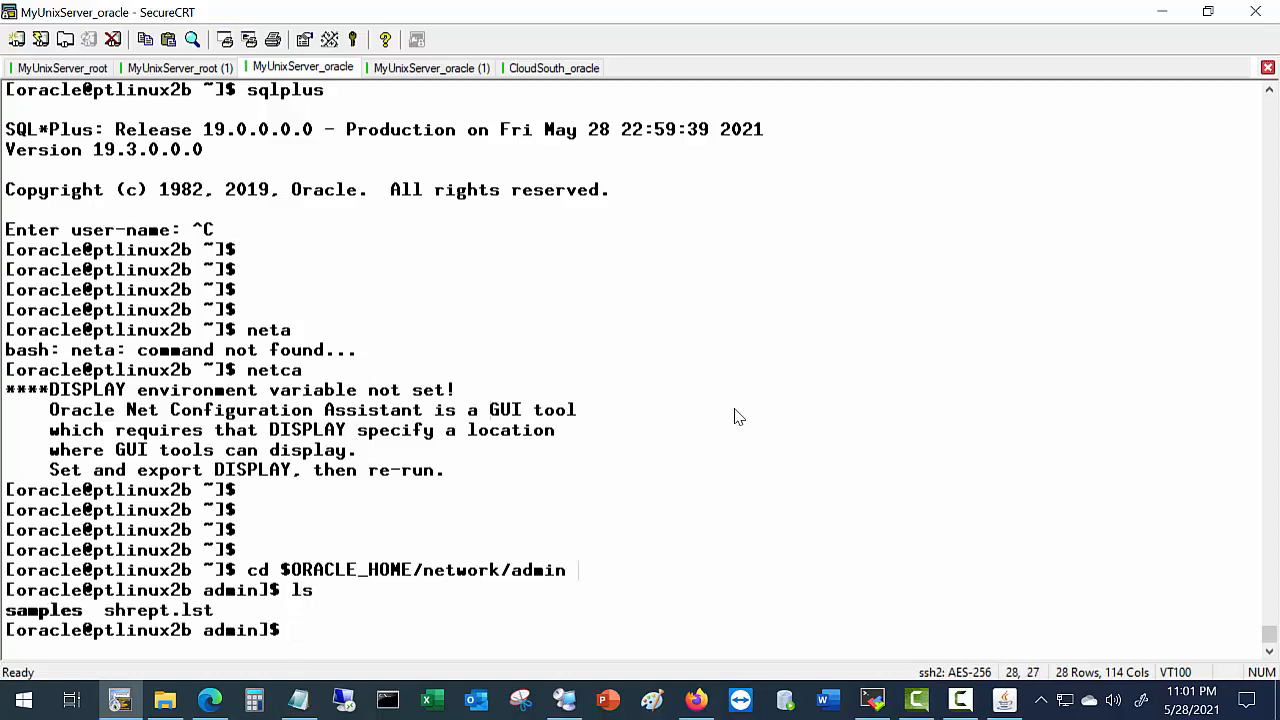
{"action": "type", "text": "ls -ltr"}
{"action": "key", "text": "Return"}
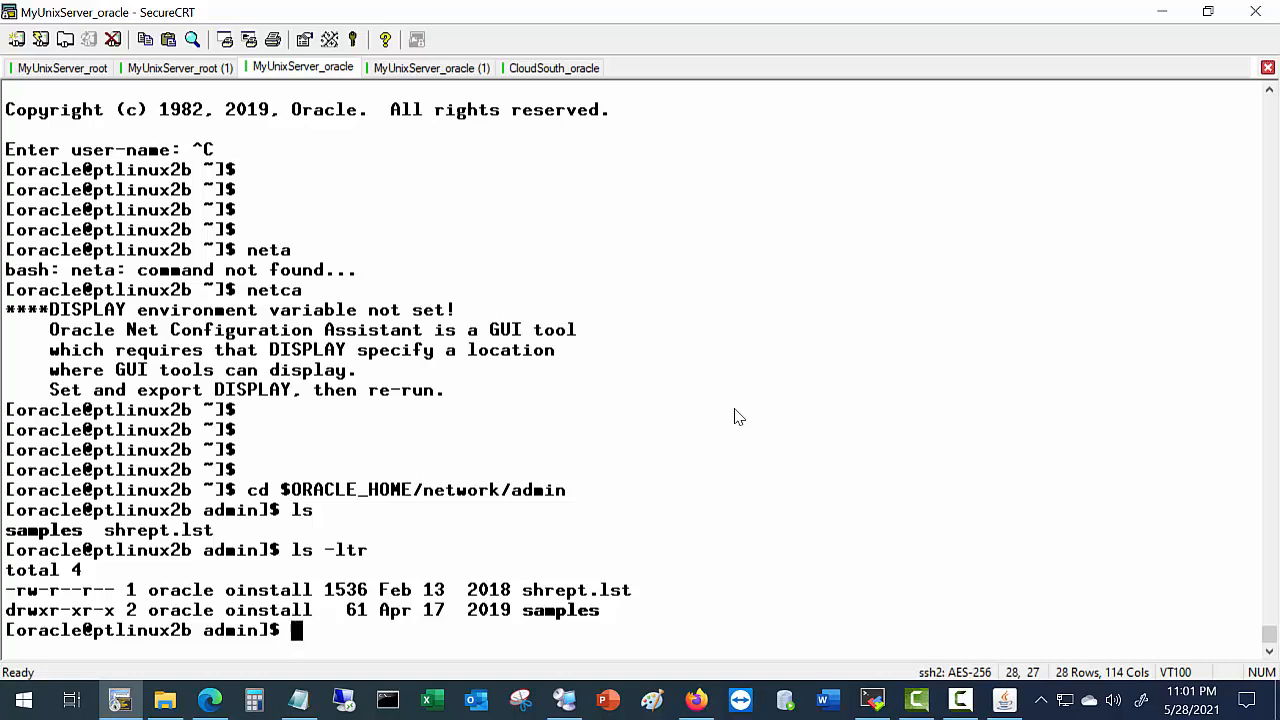
{"action": "left_click", "coordinate": [1005, 700]}
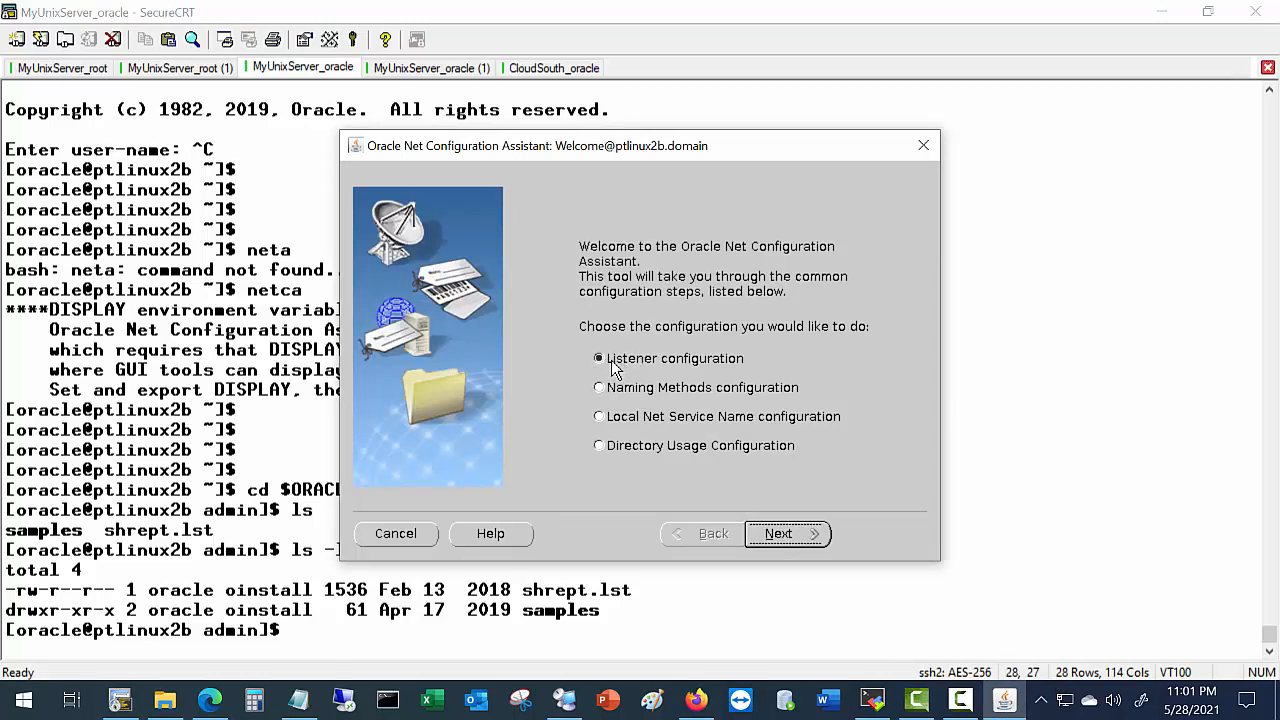
Add a new listener named LISTENER using TCP on standard port 1521.
{"action": "left_click", "coordinate": [803, 539]}
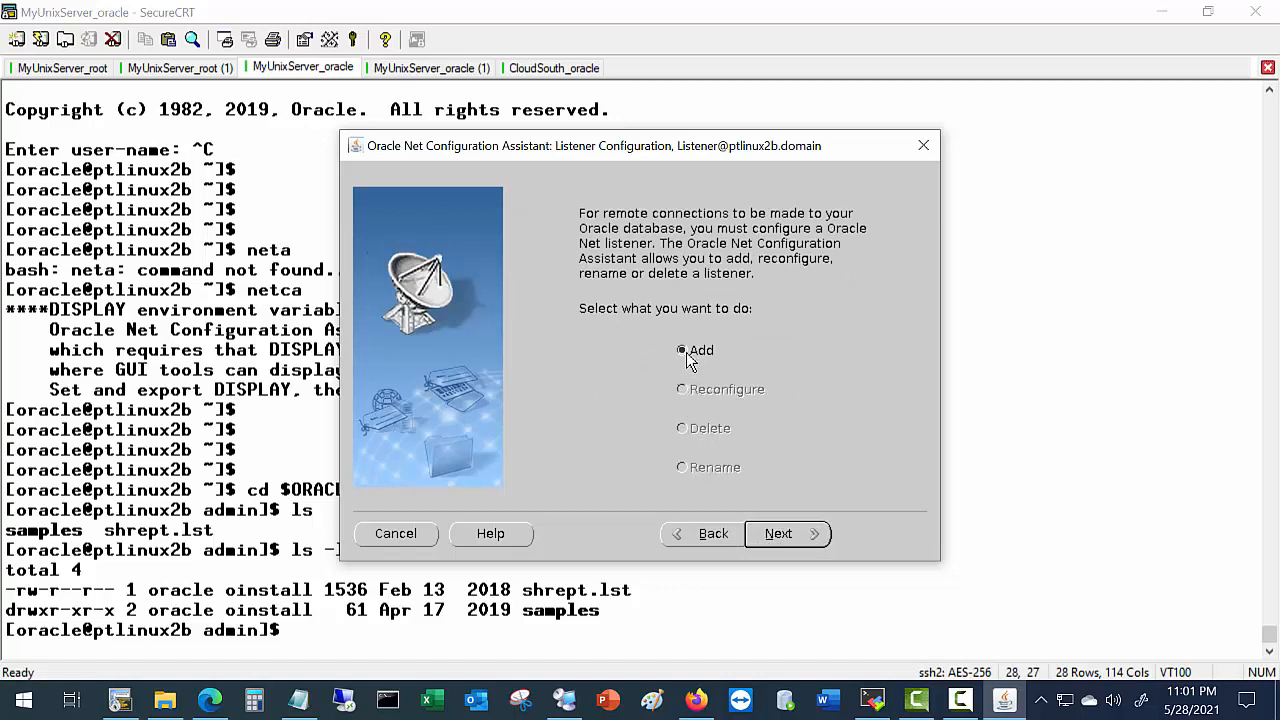
{"action": "left_click", "coordinate": [779, 543]}
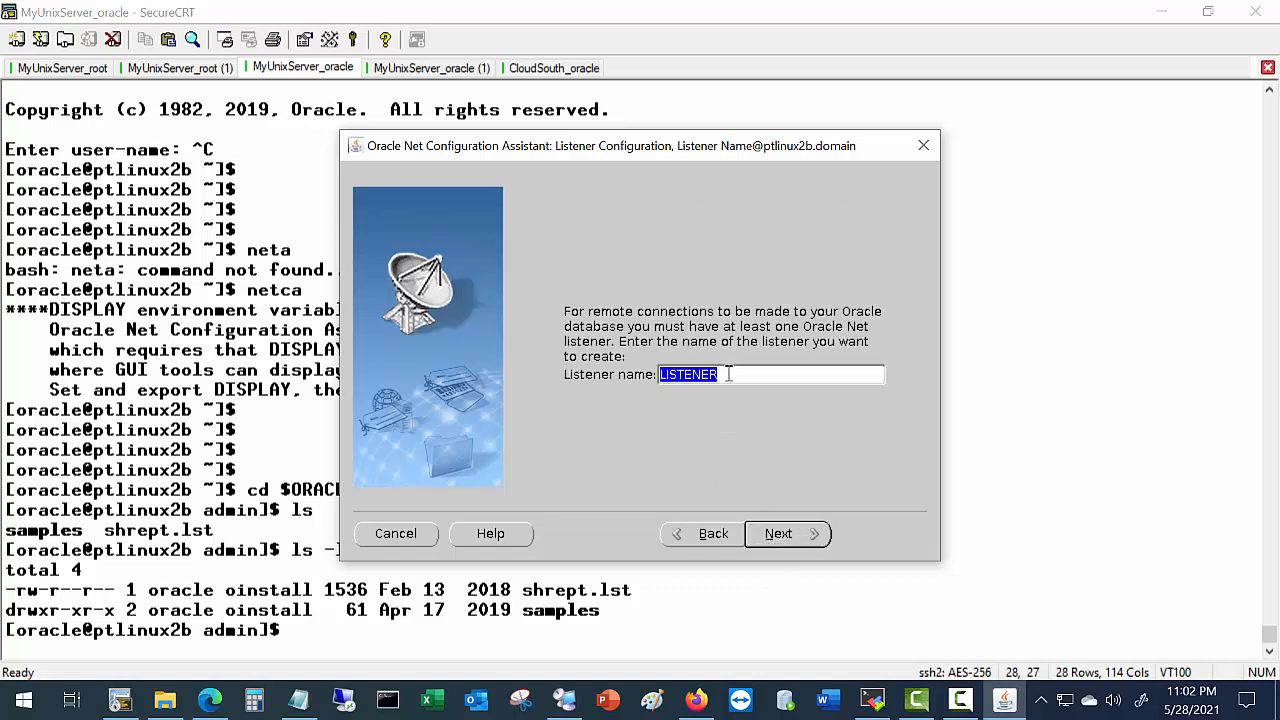
{"action": "left_click", "coordinate": [727, 374]}
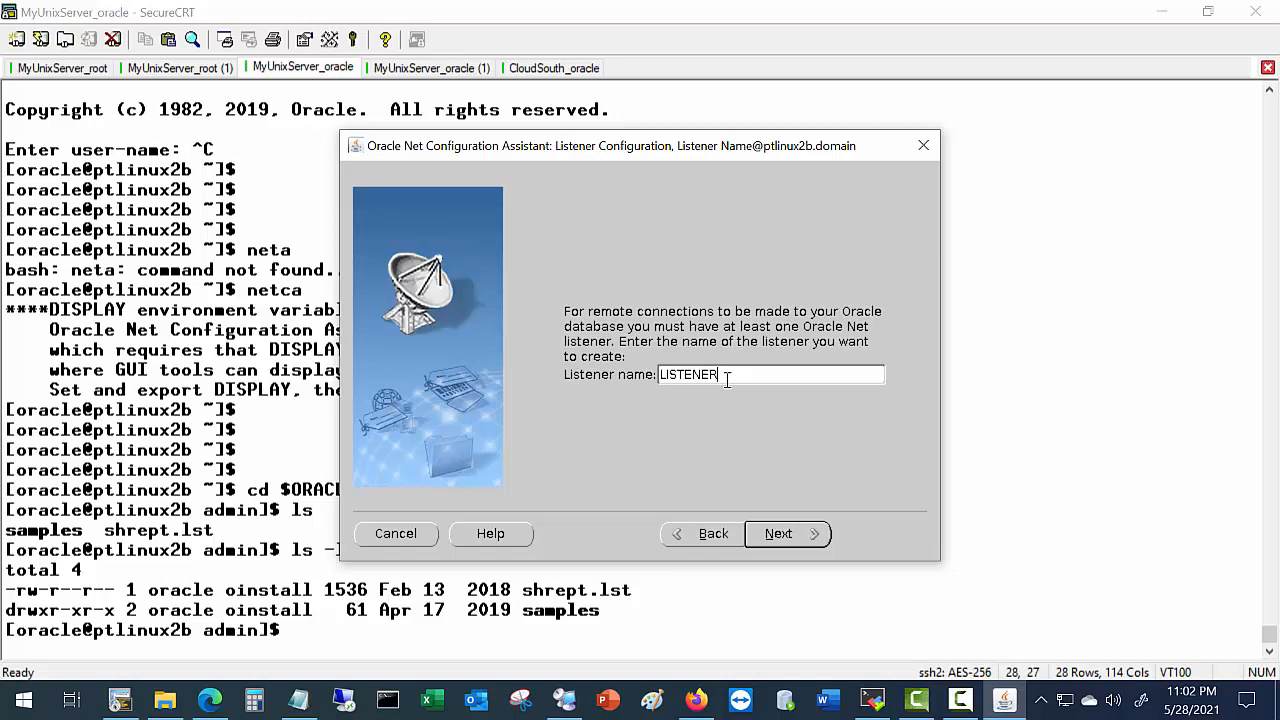
{"action": "left_click", "coordinate": [780, 540]}
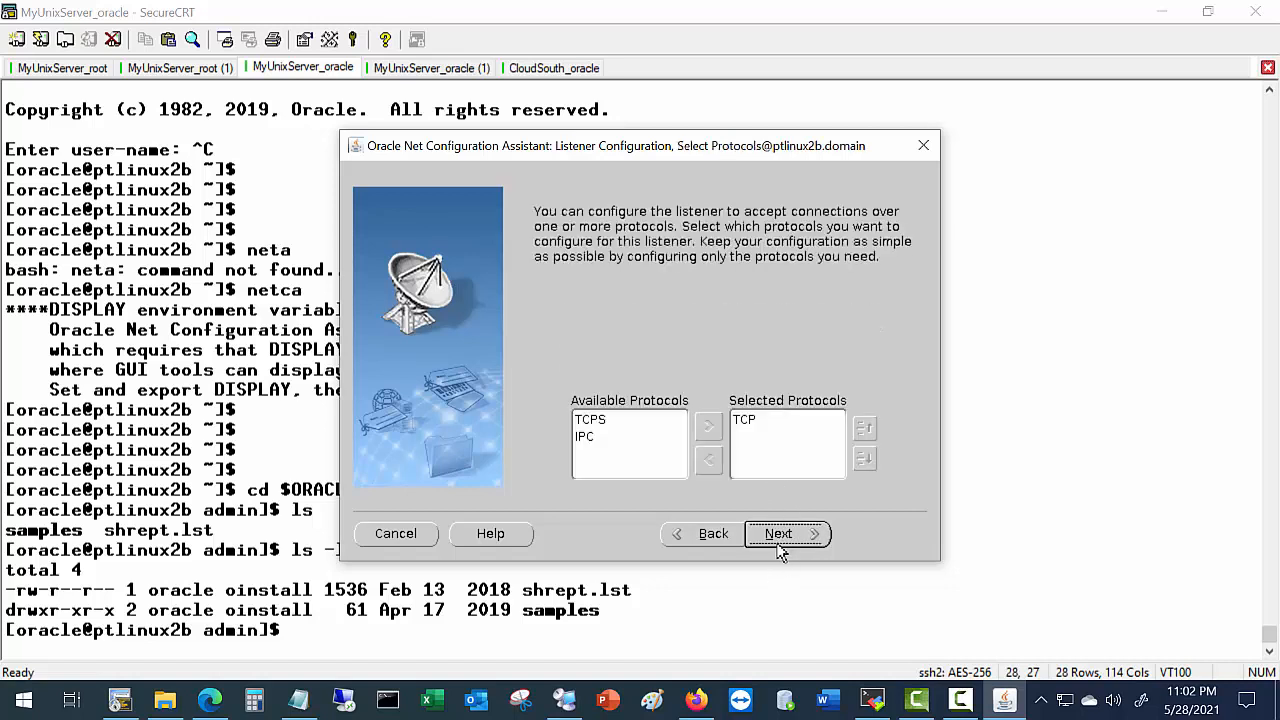
{"action": "left_click", "coordinate": [748, 424]}
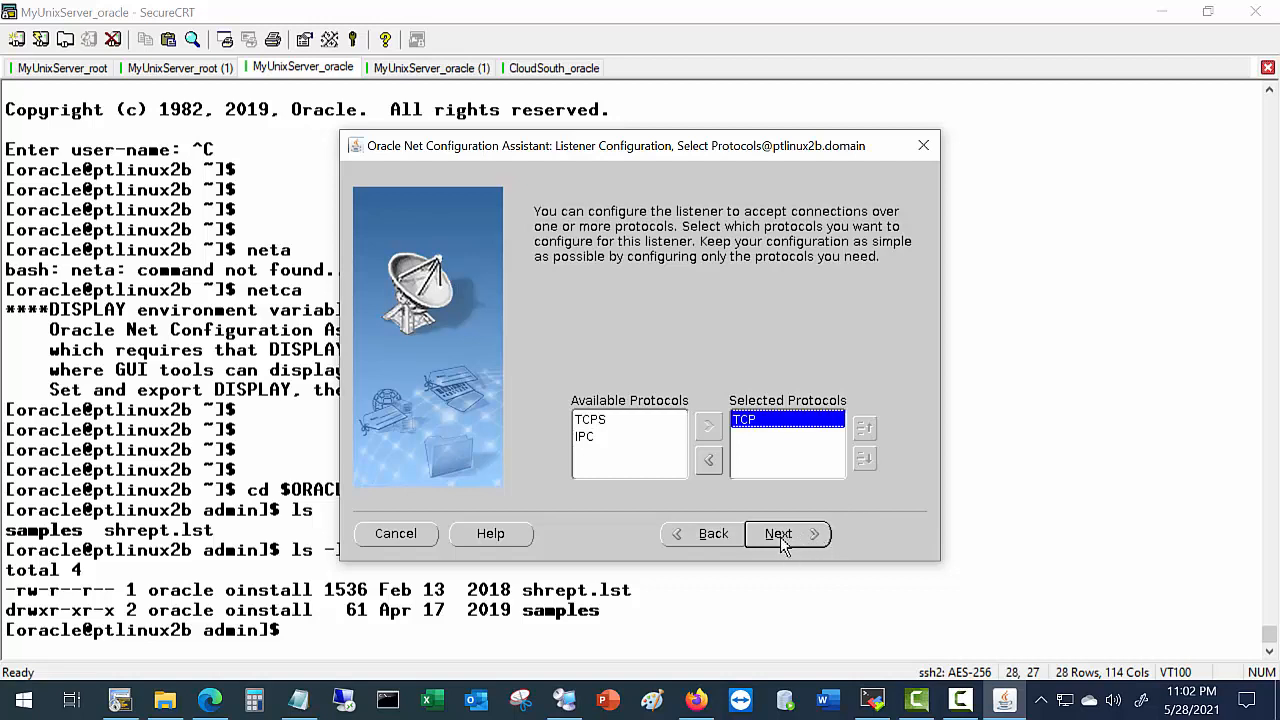
{"action": "left_click", "coordinate": [780, 540]}
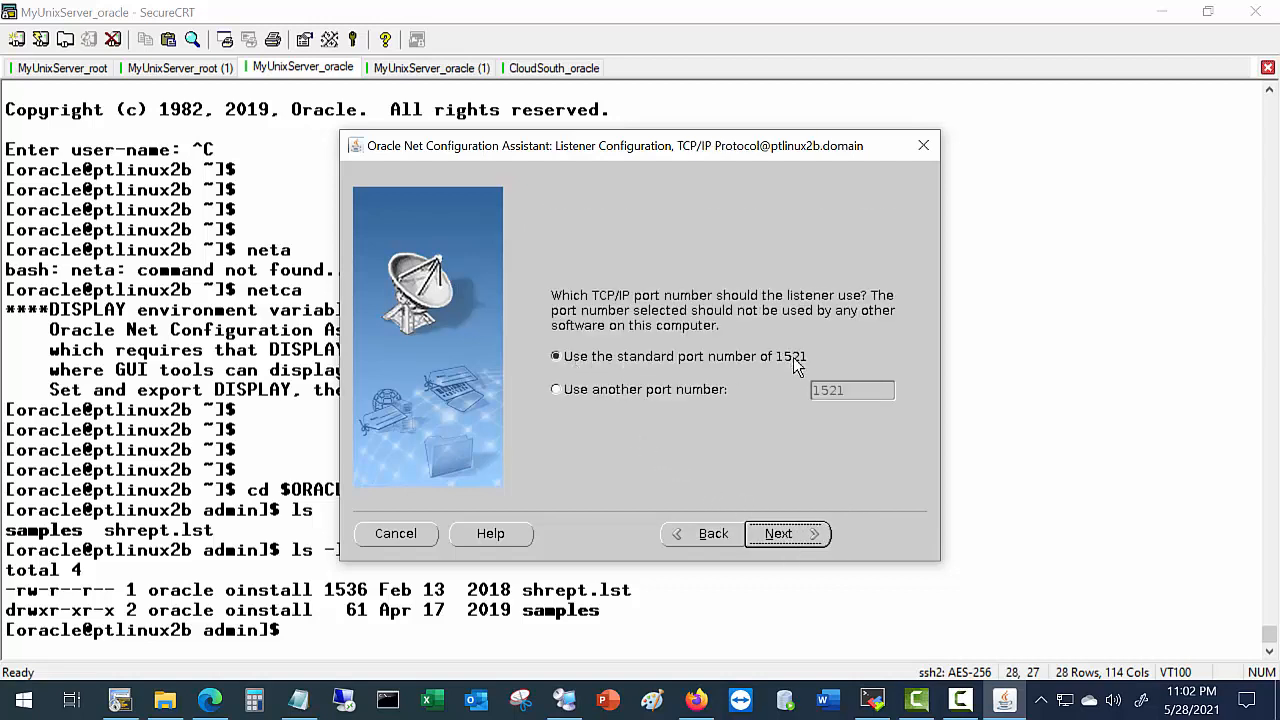
{"action": "left_click", "coordinate": [791, 539]}
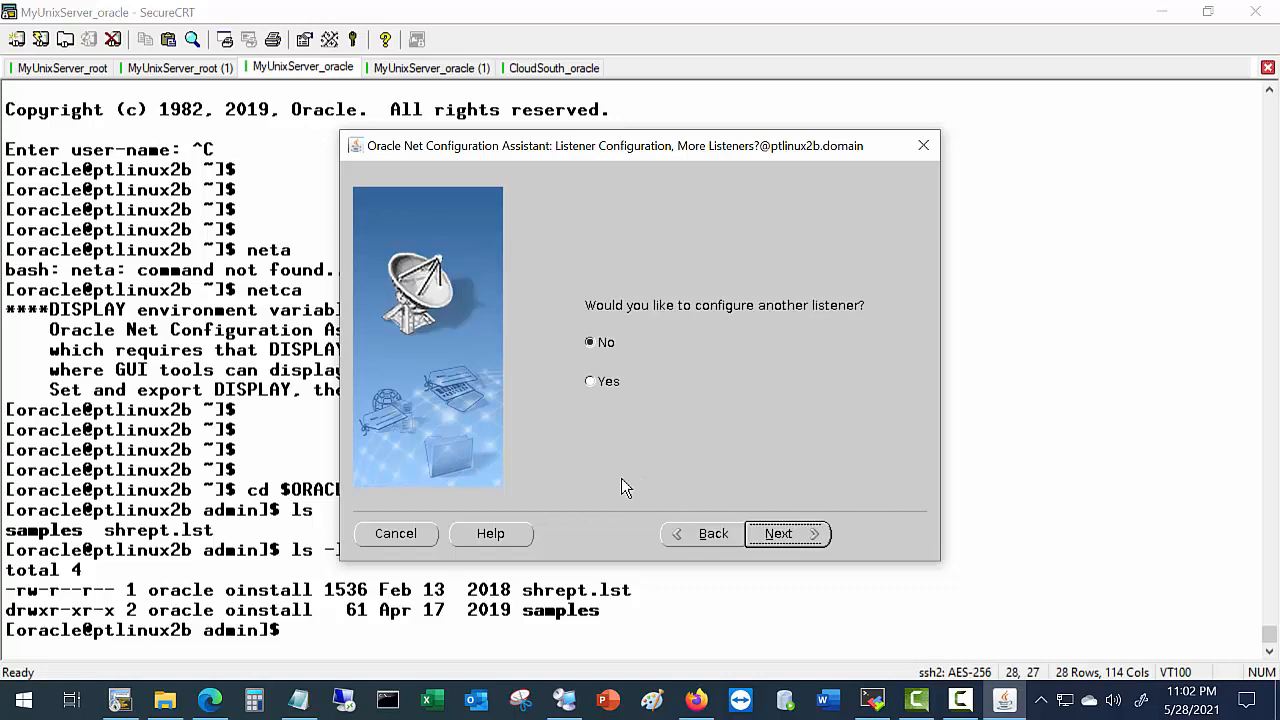
{"action": "left_click", "coordinate": [207, 700]}
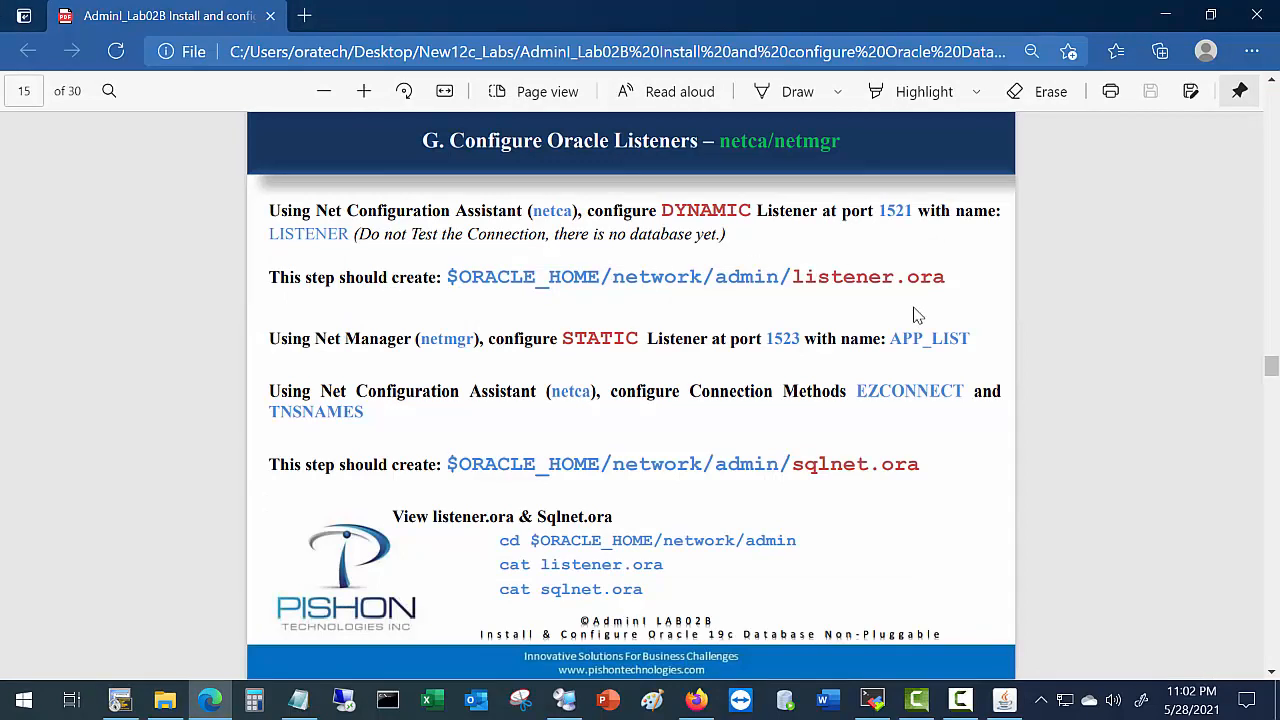
List the admin directory contents again in the server terminal with ls.
{"action": "left_click", "coordinate": [120, 700]}
{"action": "type", "text": "ls"}
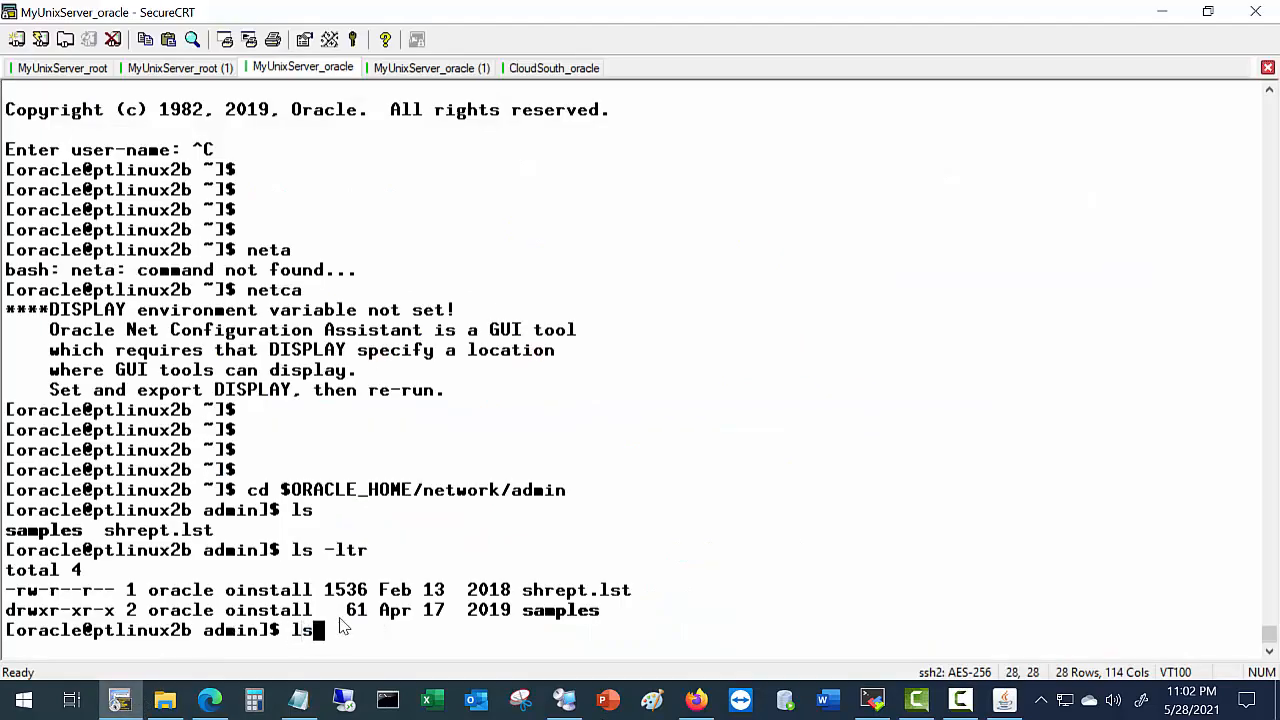
{"action": "key", "text": "Return"}
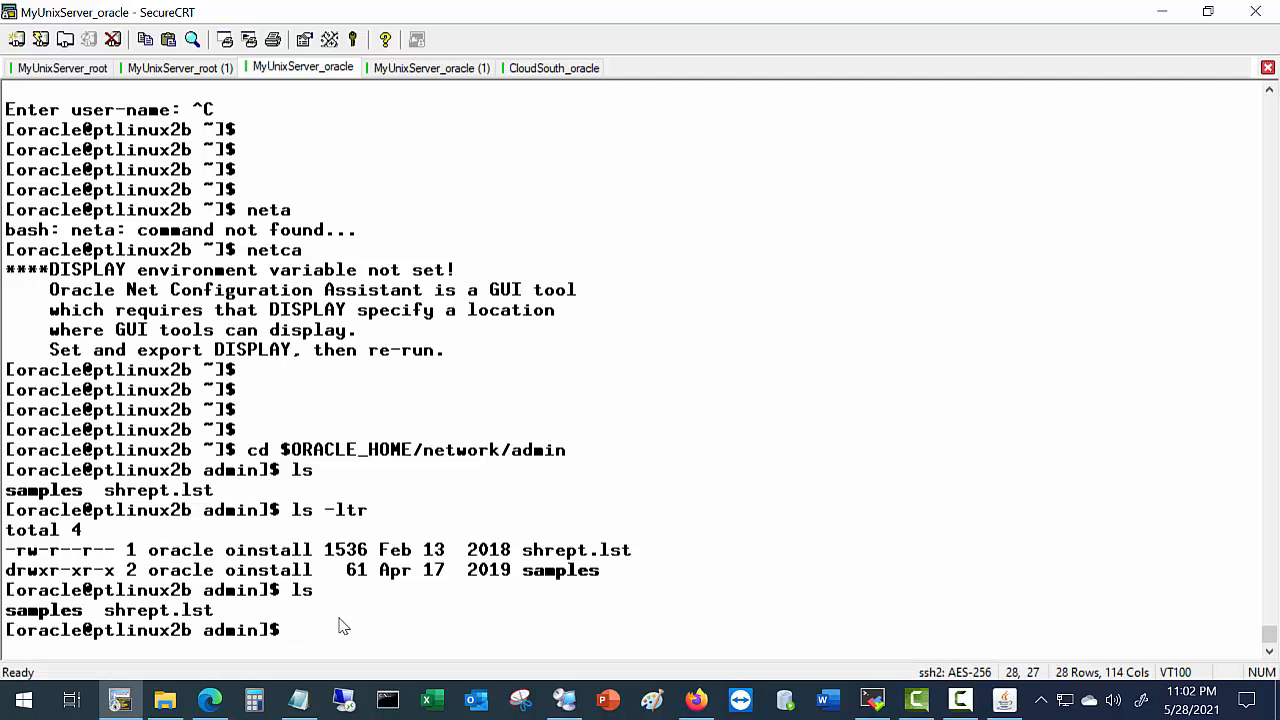
Decline configuring another listener and finish the Net Configuration Assistant.
{"action": "key", "text": "alt+Tab"}
{"action": "key", "text": "alt+Tab"}
{"action": "left_click", "coordinate": [1005, 700]}
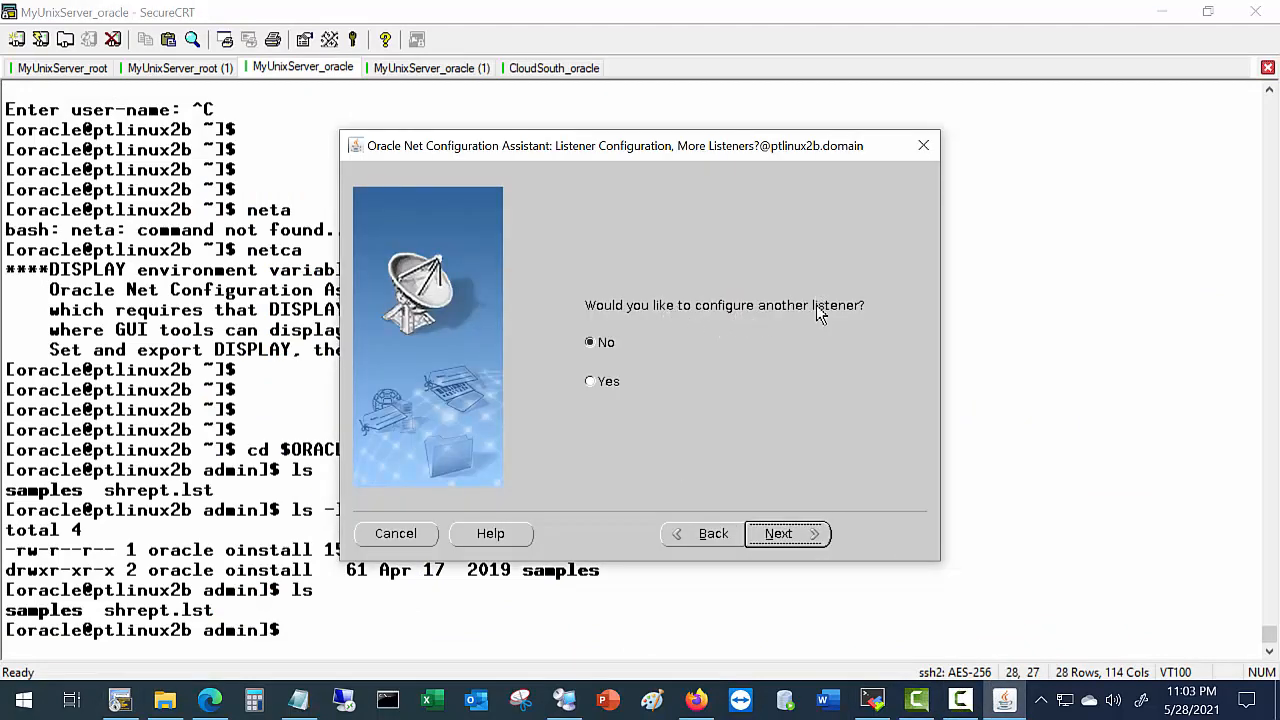
{"action": "left_click", "coordinate": [762, 537]}
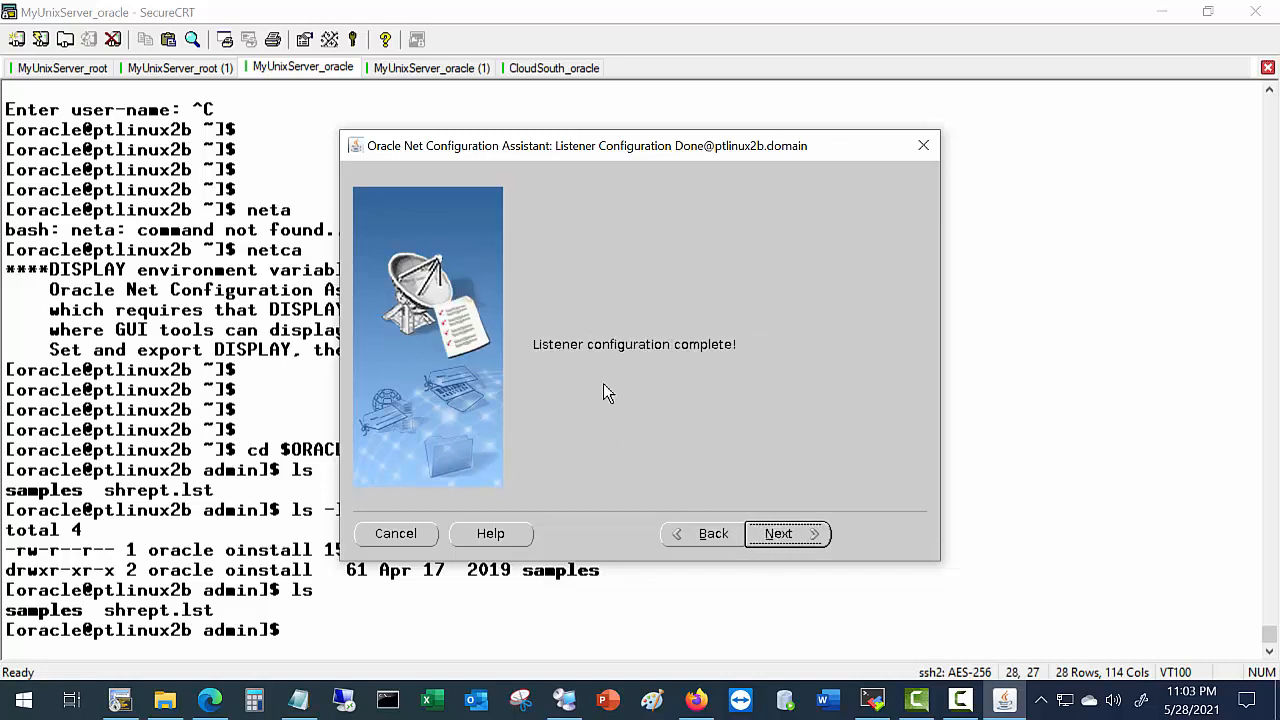
{"action": "left_click", "coordinate": [812, 543]}
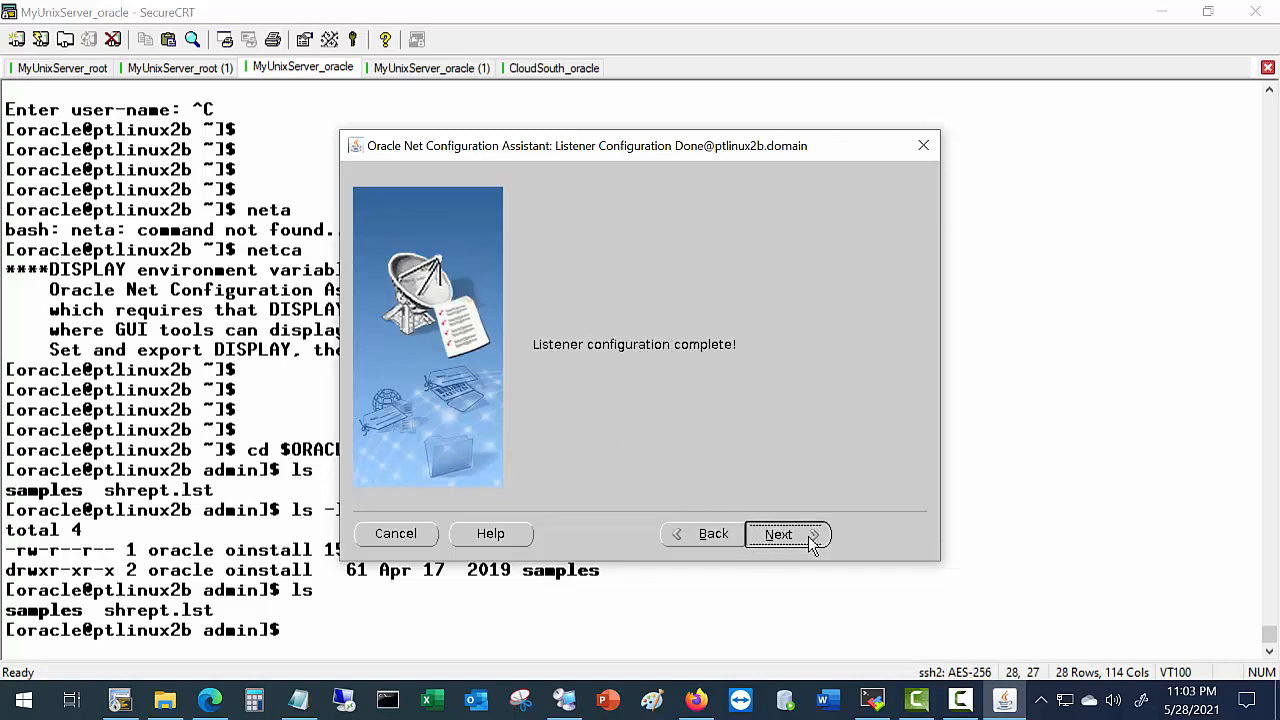
{"action": "left_click", "coordinate": [888, 530]}
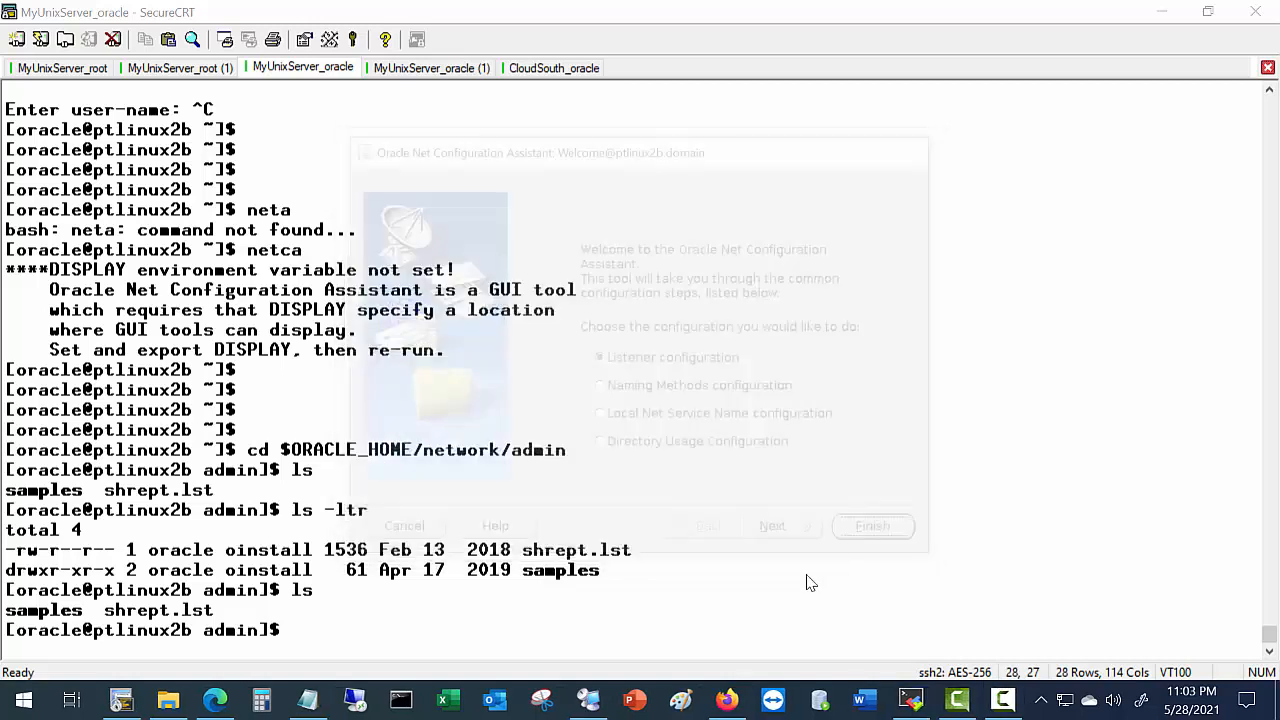
{"action": "left_click", "coordinate": [491, 623]}
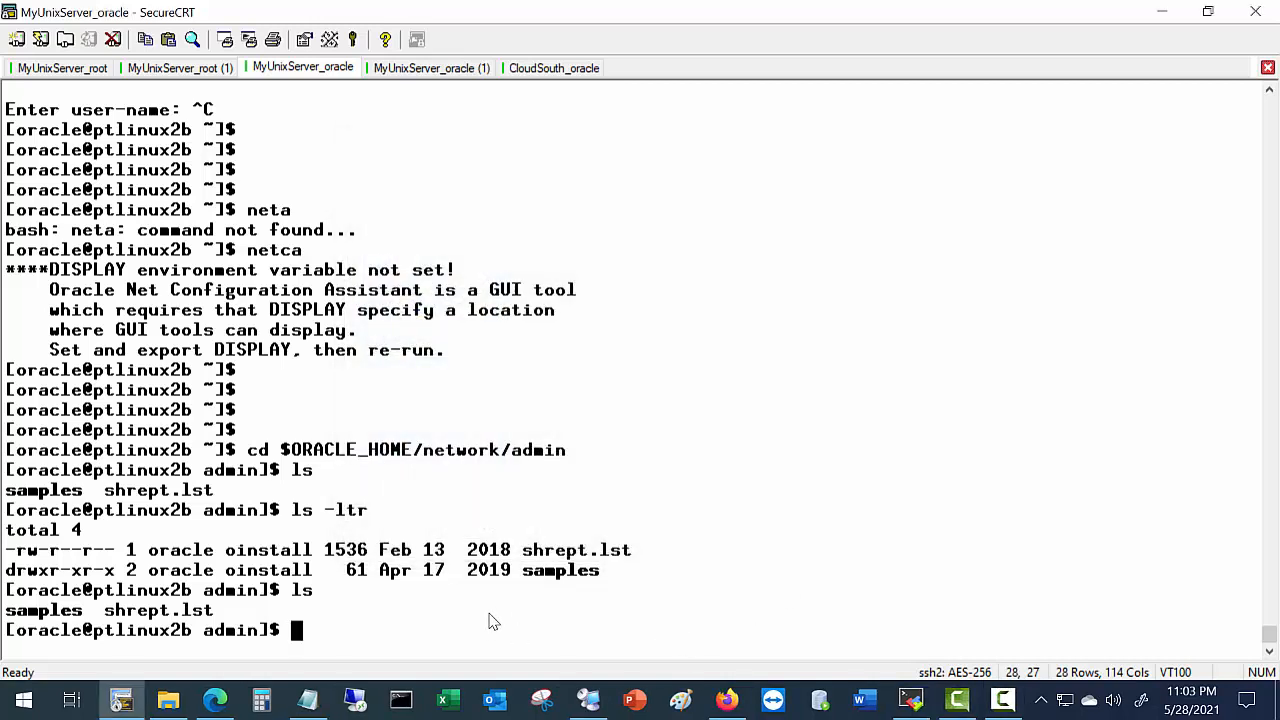
List network/admin to confirm listener.ora exists and print it with cat.
{"action": "type", "text": "ls"}
{"action": "key", "text": "Return"}
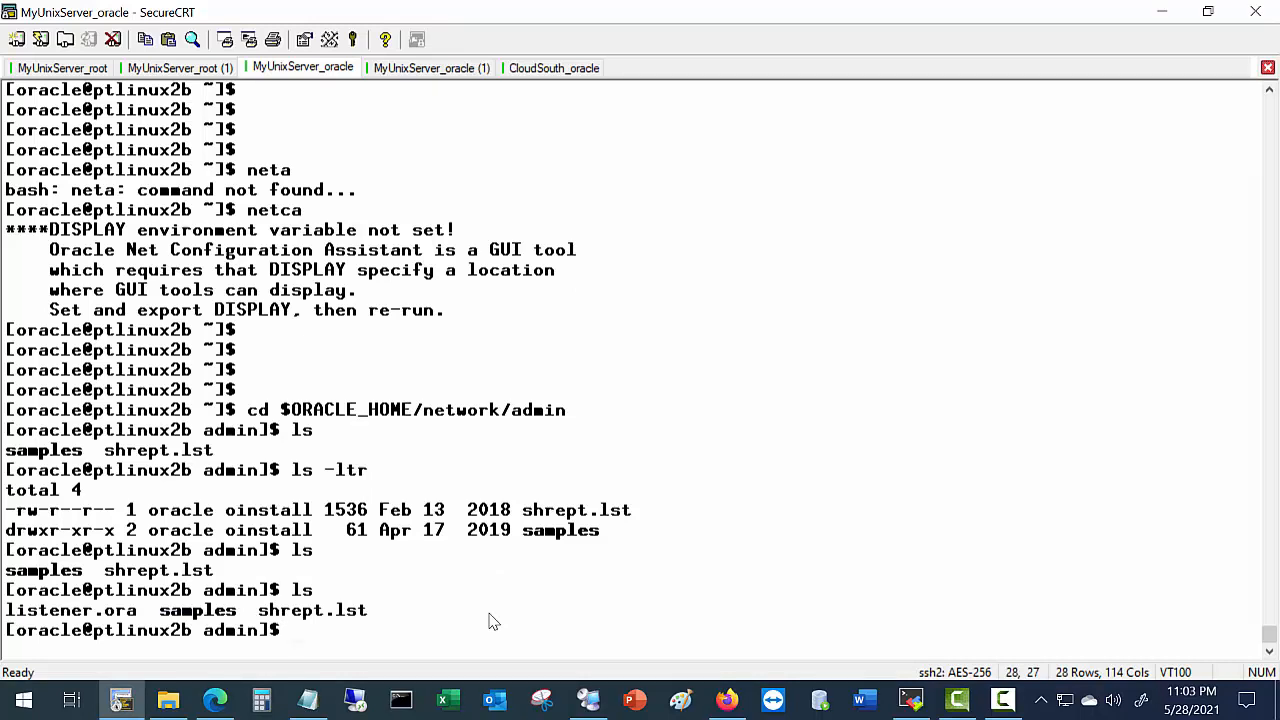
{"action": "type", "text": "cat"}
{"action": "left_click_drag", "start_coordinate": [8, 614], "coordinate": [143, 616]}
{"action": "key", "text": "ctrl+c"}
{"action": "right_click", "coordinate": [143, 616]}
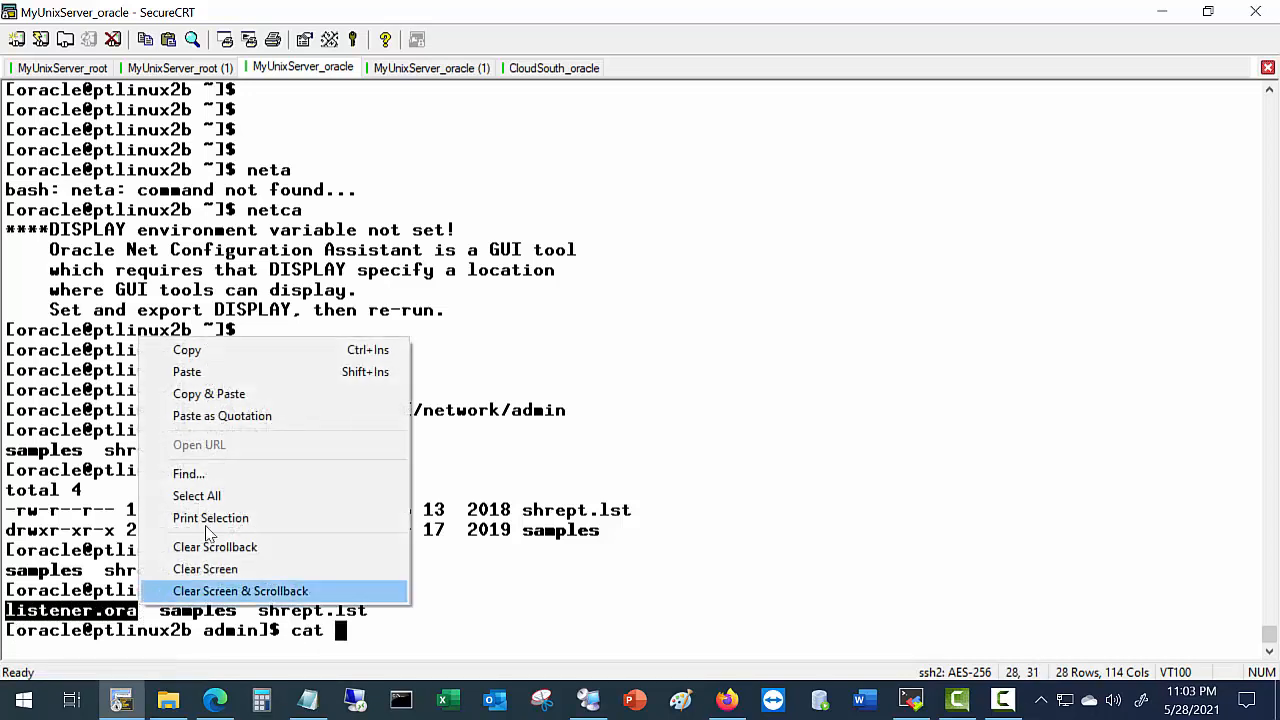
{"action": "left_click", "coordinate": [263, 393]}
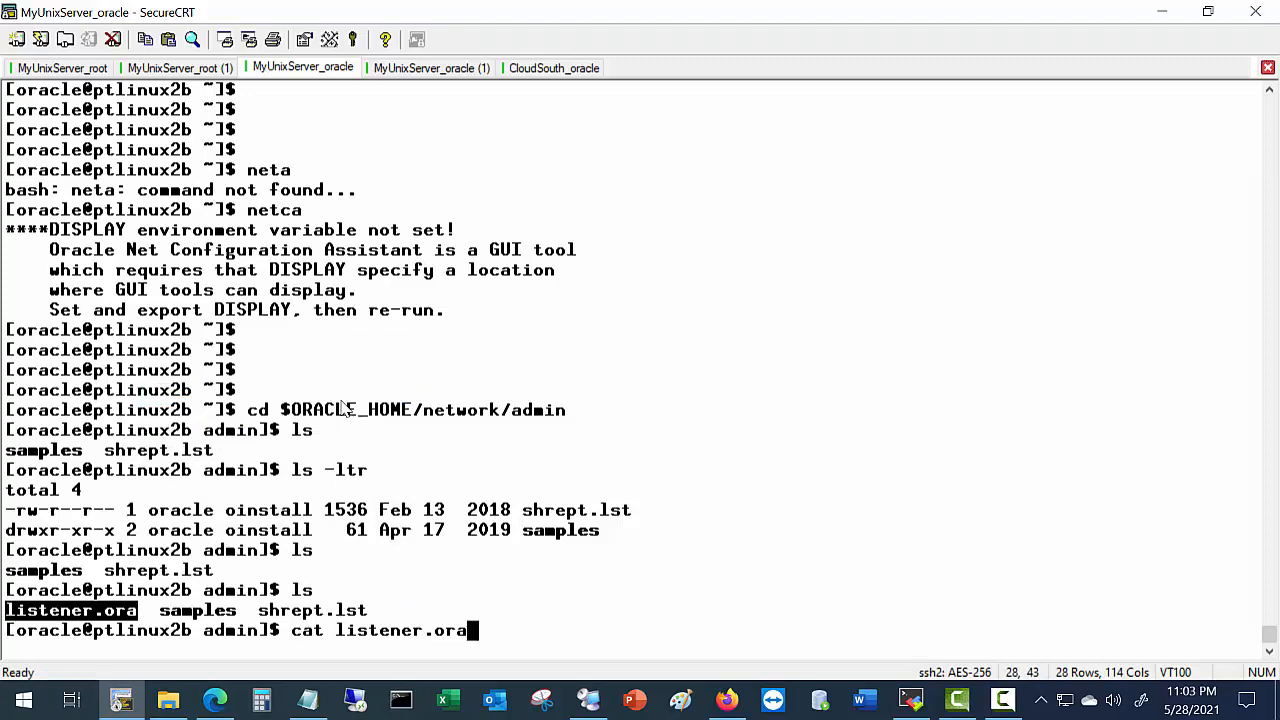
{"action": "key", "text": "Return"}
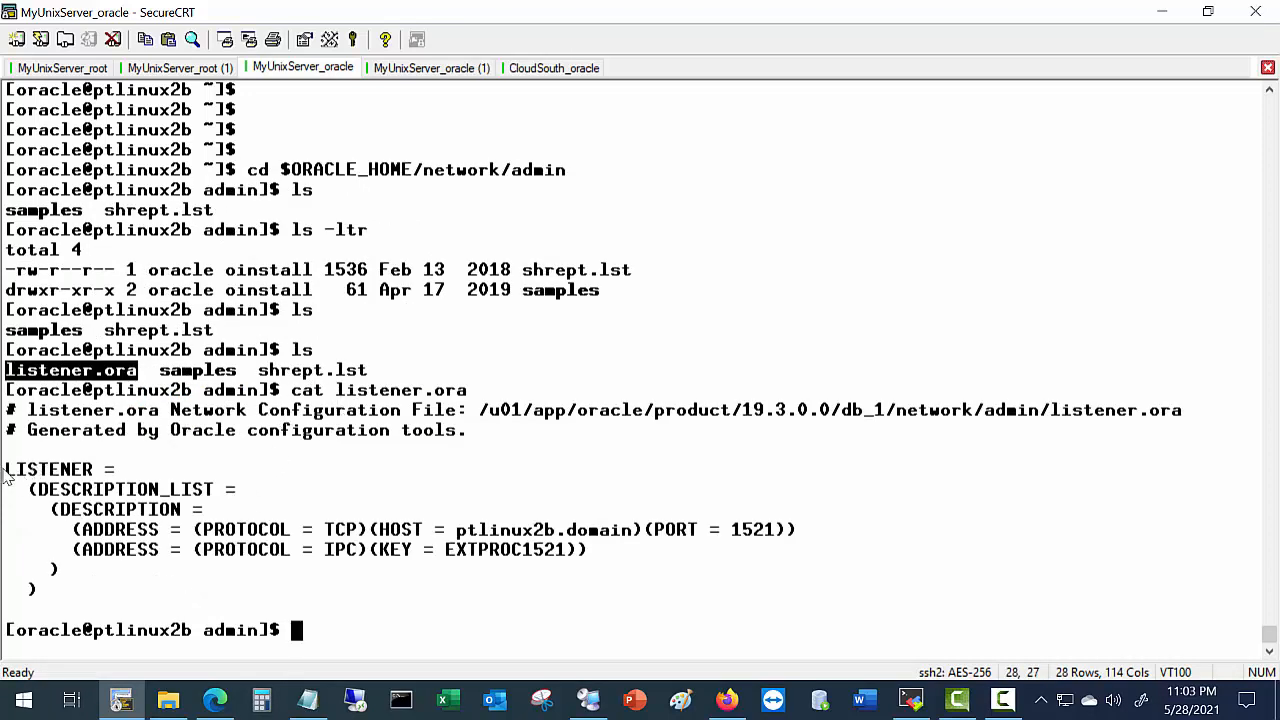
Highlight LISTENER, host ptlinux2b.domain, port 1521 and the IPC EXTPROC1521 line in listener.ora.
{"action": "left_click_drag", "start_coordinate": [5, 471], "coordinate": [97, 478]}
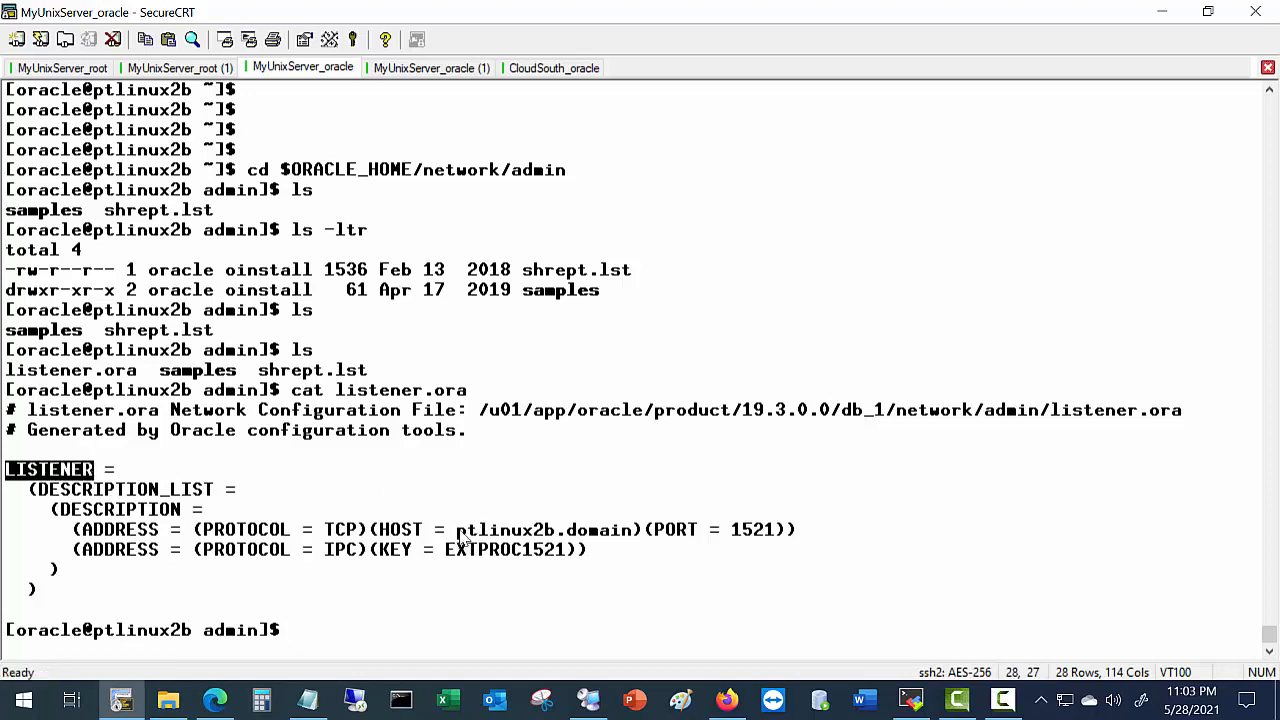
{"action": "left_click_drag", "start_coordinate": [456, 531], "coordinate": [642, 538]}
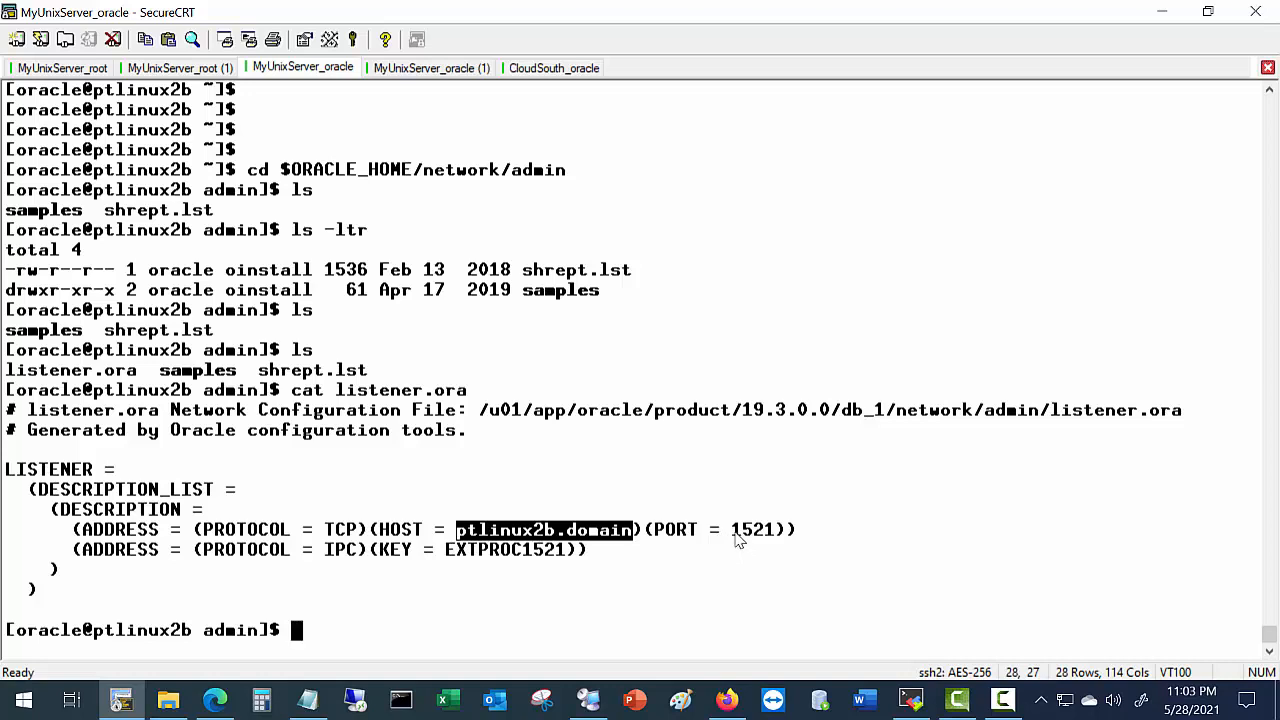
{"action": "left_click_drag", "start_coordinate": [737, 529], "coordinate": [781, 531]}
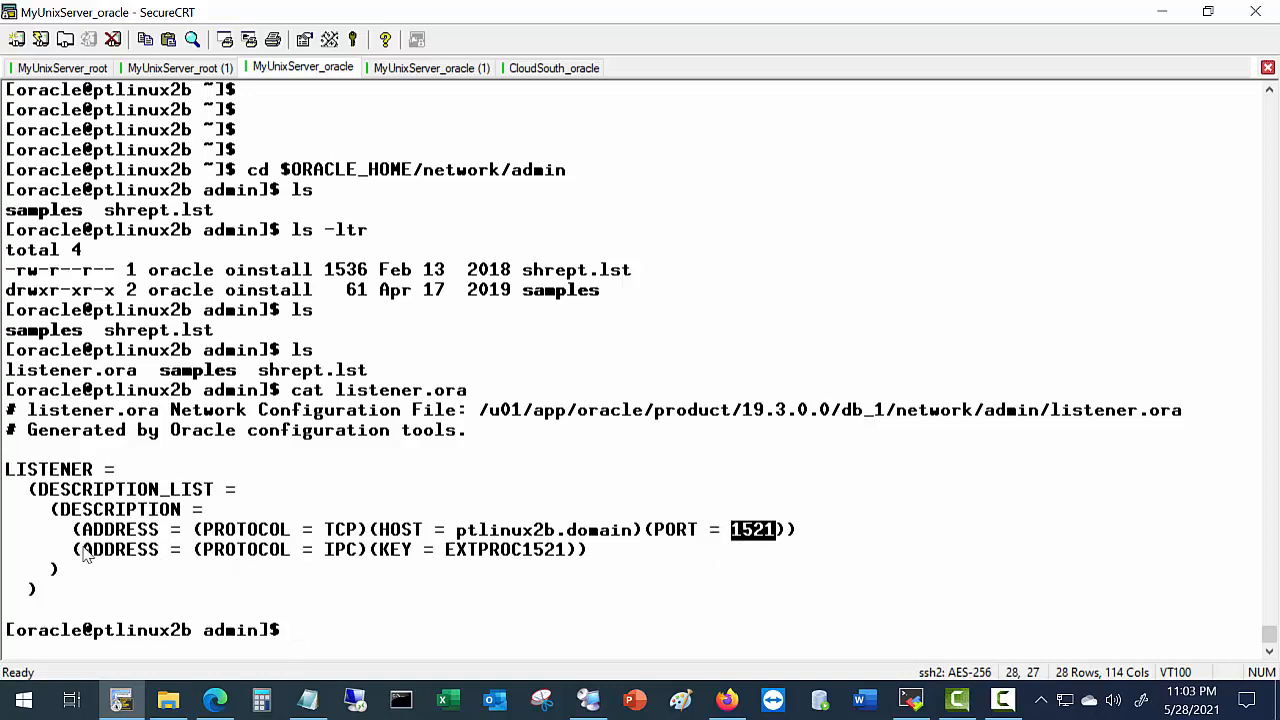
{"action": "left_click_drag", "start_coordinate": [73, 549], "coordinate": [592, 553]}
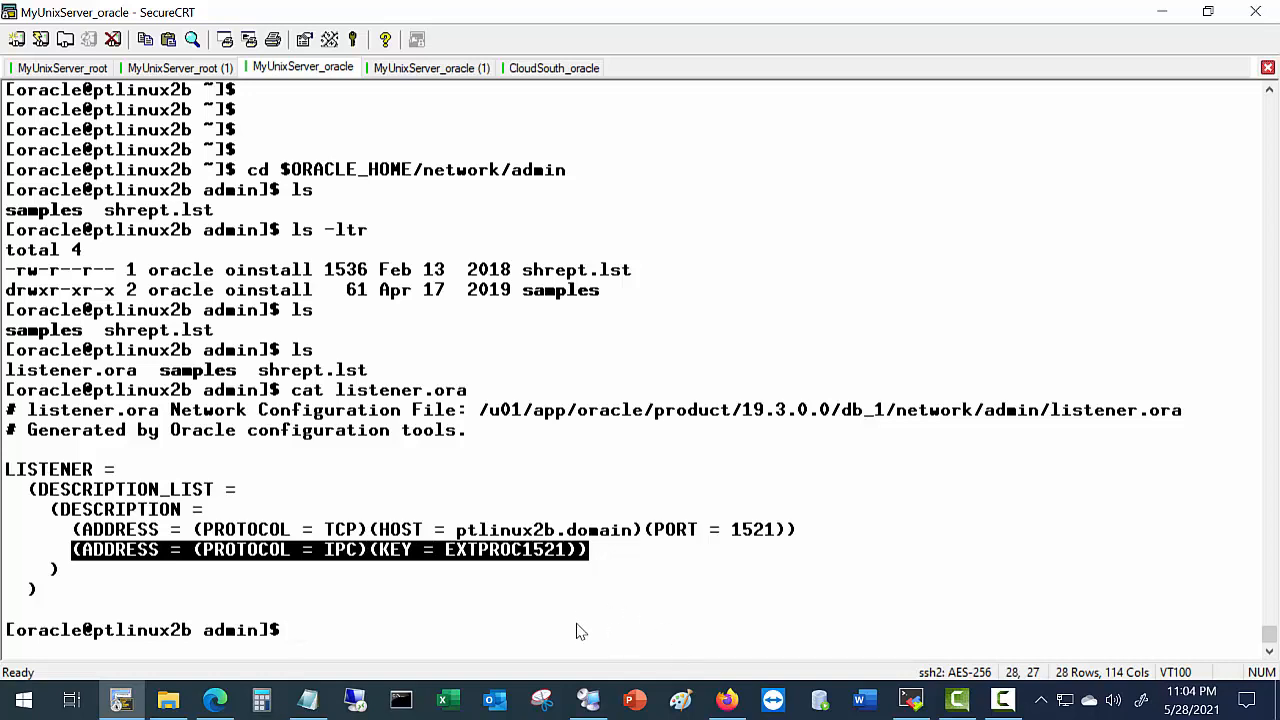
{"action": "left_click", "coordinate": [481, 630]}
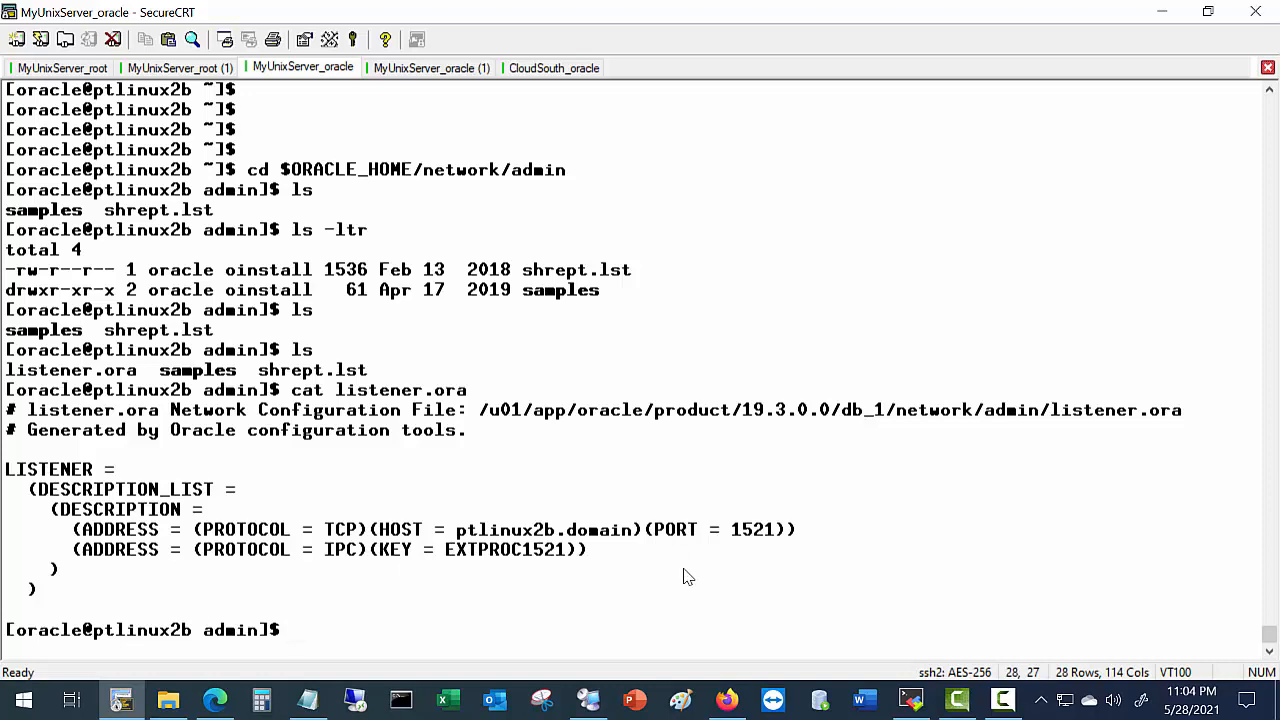
Run lsnrctl status to check the listener.
{"action": "type", "text": "lsncrl"}
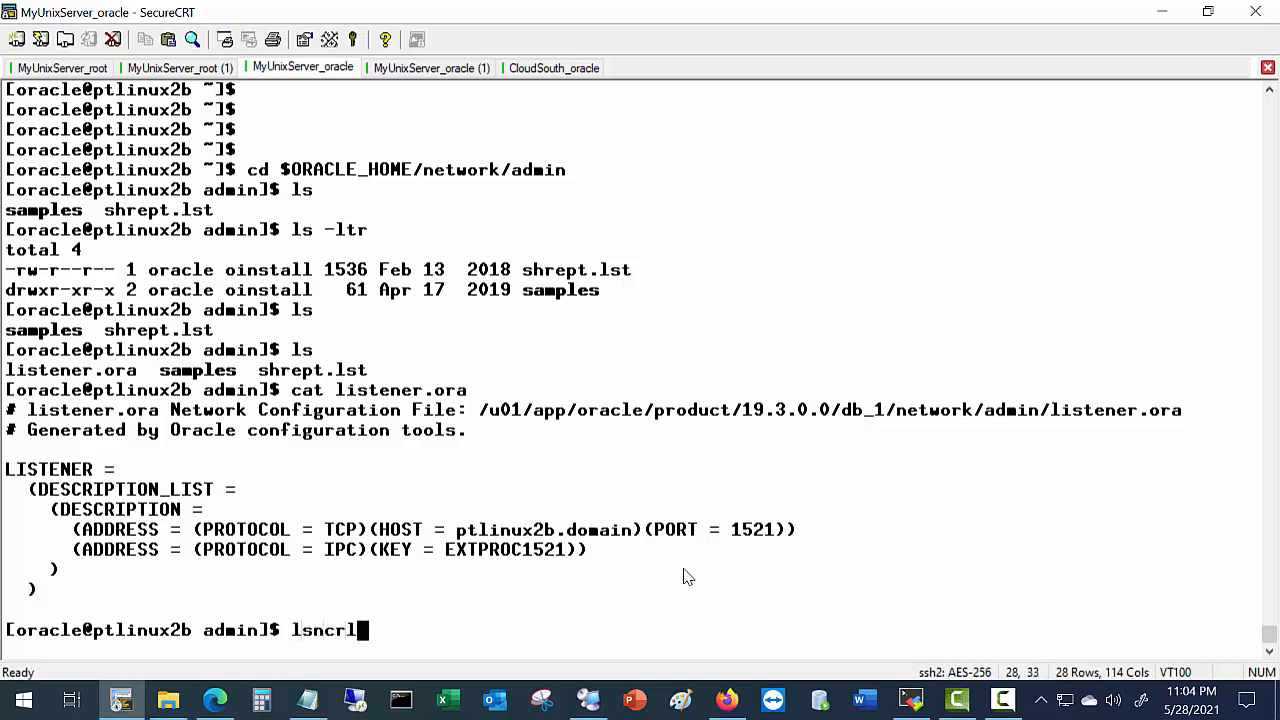
{"action": "key", "text": "BackSpace"}
{"action": "key", "text": "BackSpace"}
{"action": "key", "text": "BackSpace"}
{"action": "type", "text": "rctl status"}
{"action": "key", "text": "Return"}
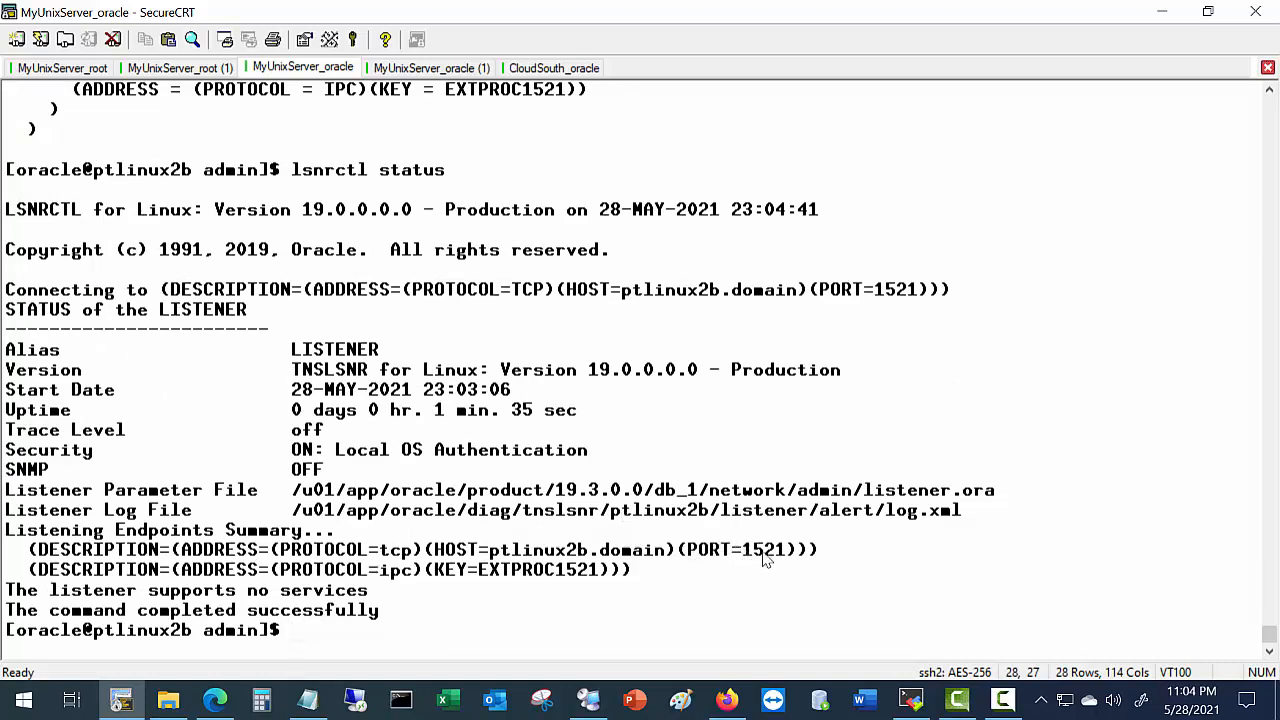
Highlight port 1521, host ptlinux2b.domain and the 'supports no services' line in the status output.
{"action": "left_click_drag", "start_coordinate": [742, 550], "coordinate": [797, 552]}
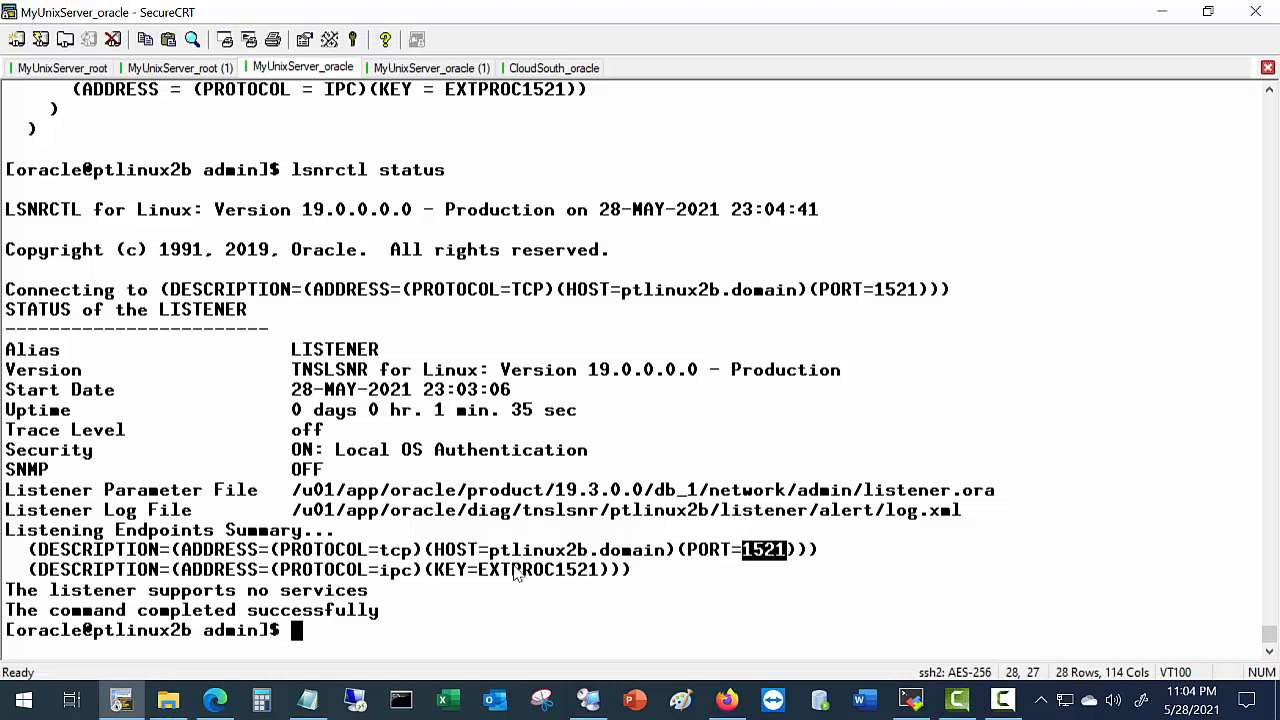
{"action": "left_click_drag", "start_coordinate": [489, 551], "coordinate": [666, 552]}
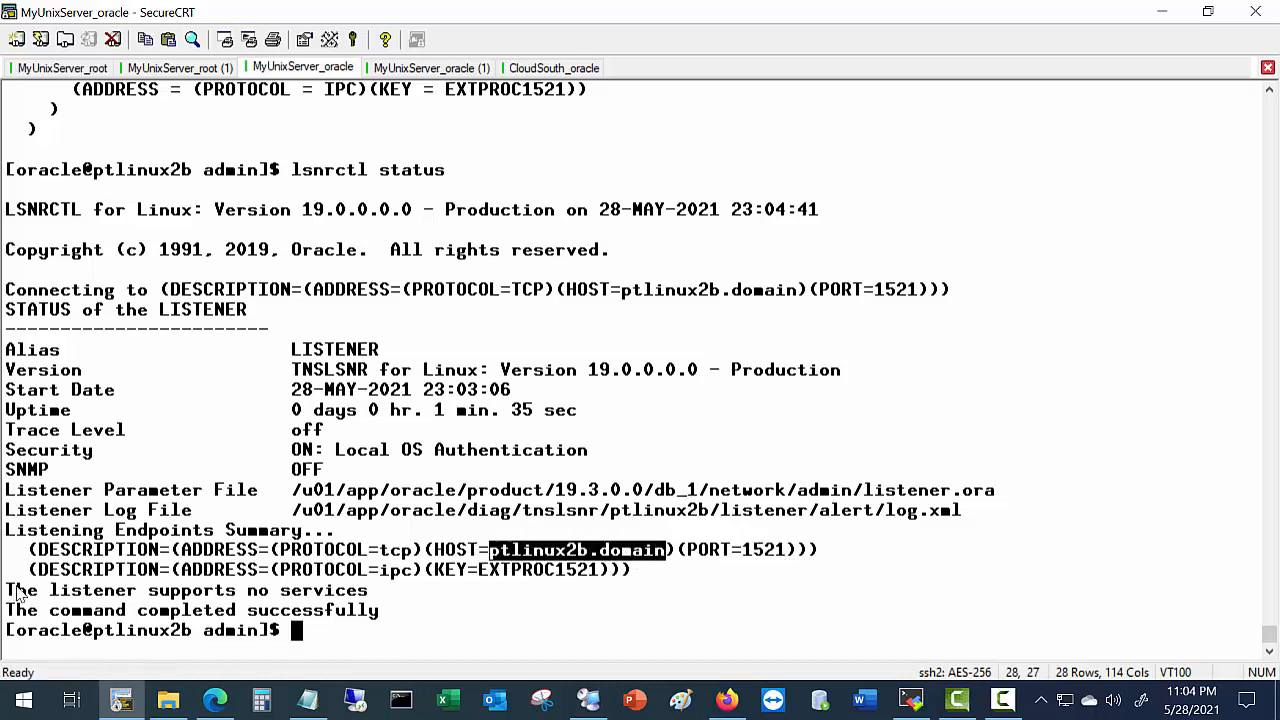
{"action": "left_click_drag", "start_coordinate": [8, 591], "coordinate": [392, 592]}
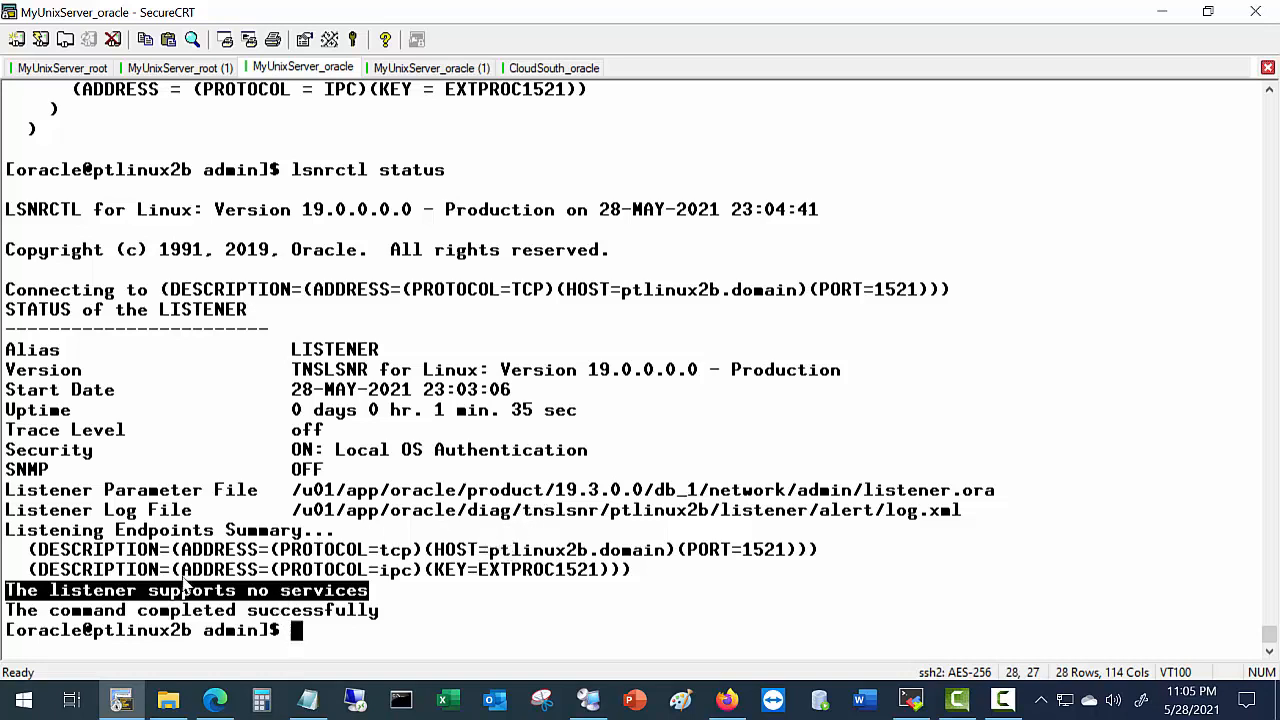
{"action": "left_click", "coordinate": [201, 705]}
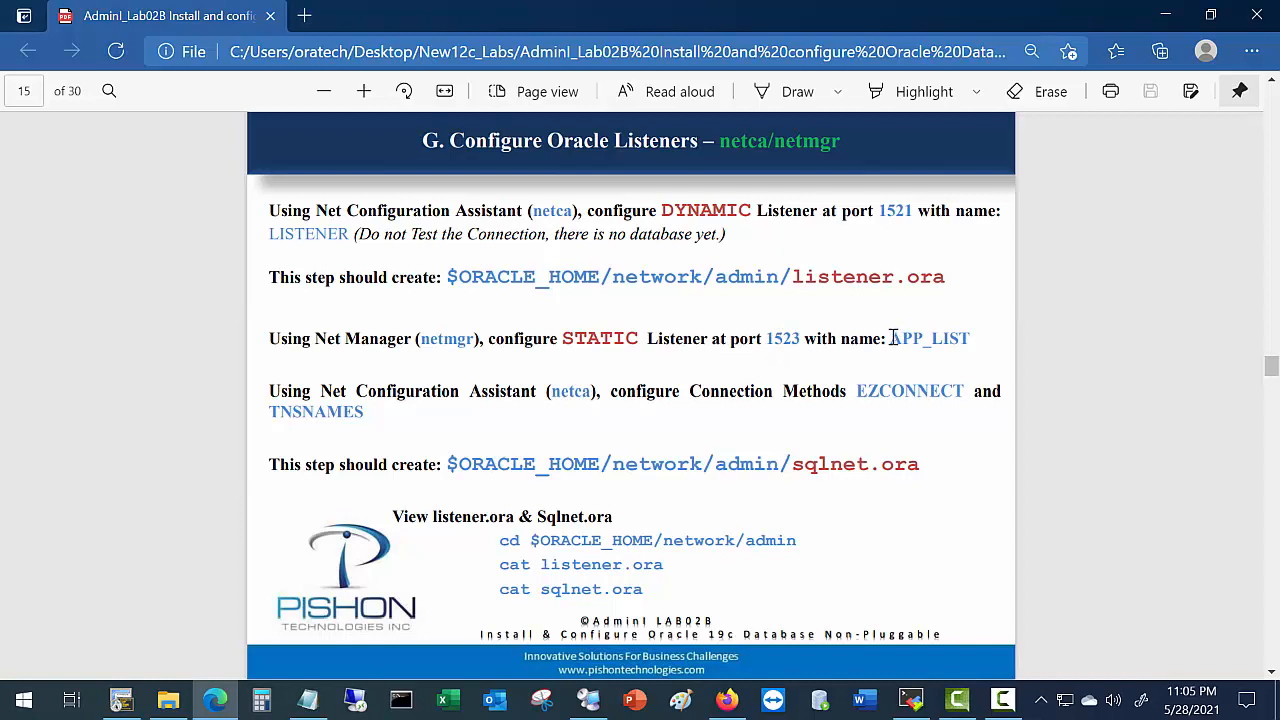
Mark the listener name APP_LIST in the guide's static-listener netmgr step.
{"action": "left_click_drag", "start_coordinate": [890, 339], "coordinate": [970, 338]}
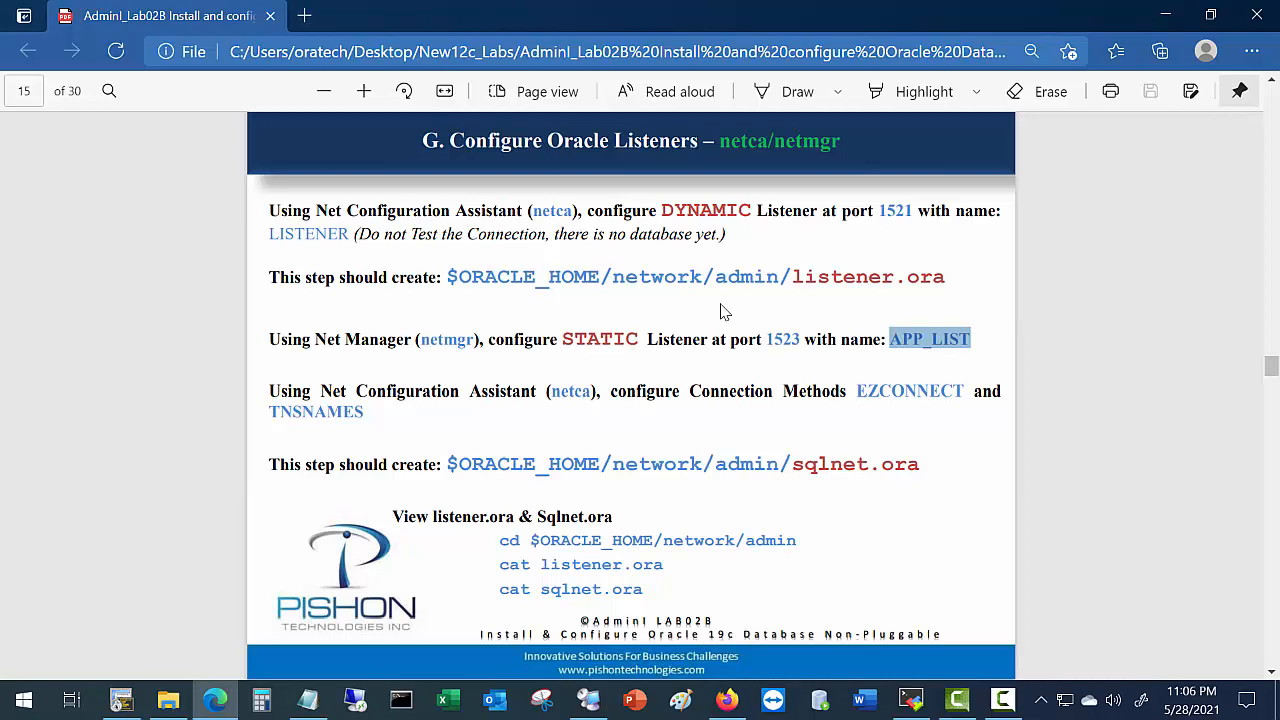
Launch Oracle Net Manager by running netmgr in the MobaXterm terminal.
{"action": "left_click", "coordinate": [927, 703]}
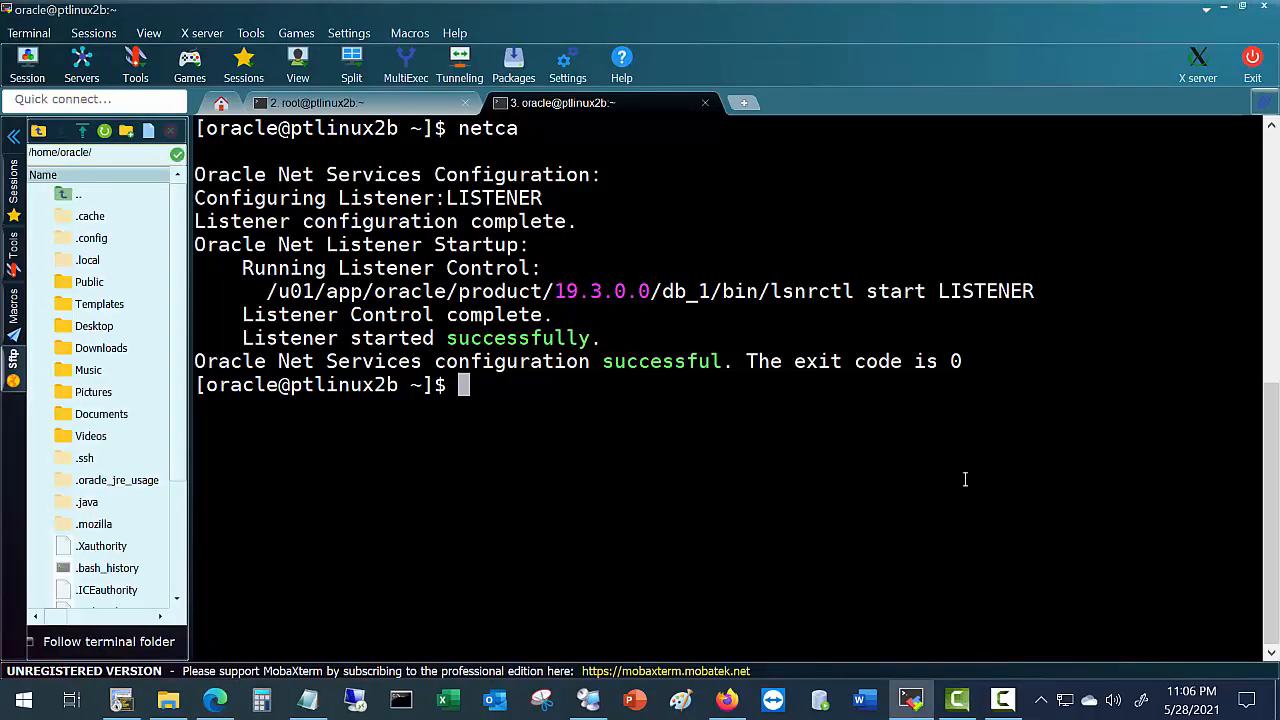
{"action": "type", "text": "netmgr"}
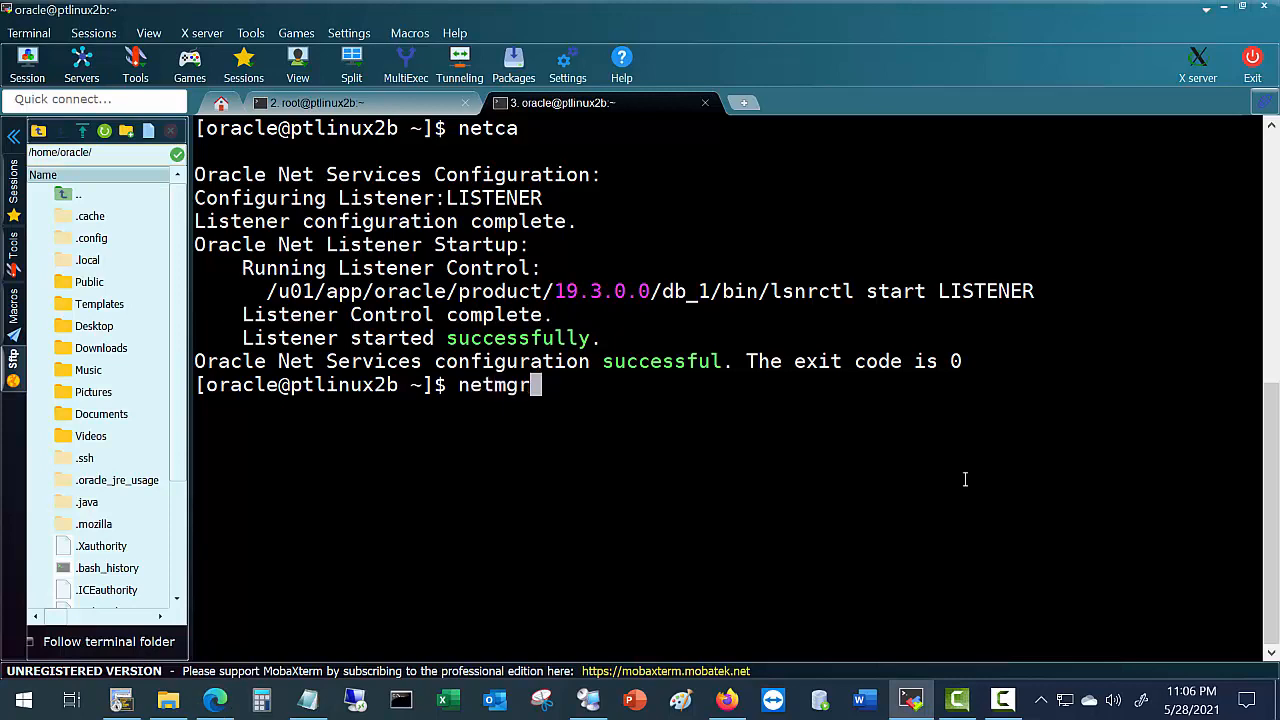
{"action": "key", "text": "Return"}
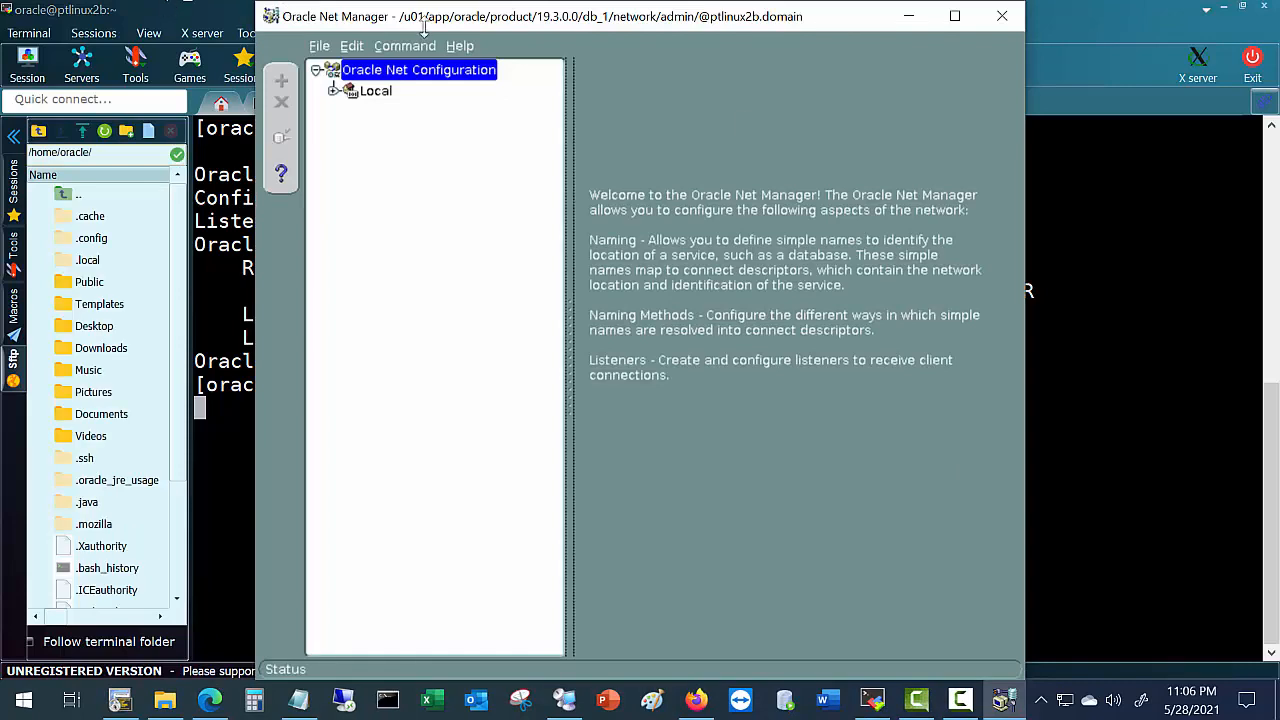
Expand Local > Listeners and inspect LISTENER's TCP/IP address on port 1521.
{"action": "left_click", "coordinate": [332, 93]}
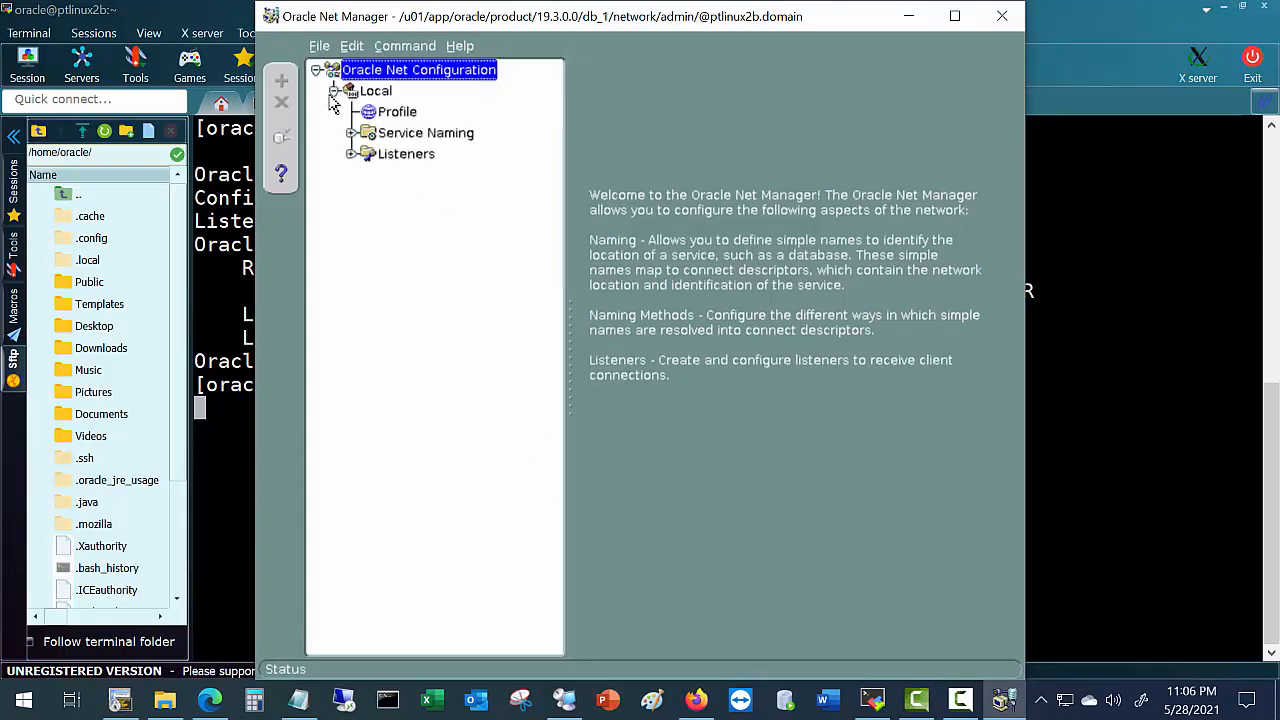
{"action": "left_click", "coordinate": [351, 155]}
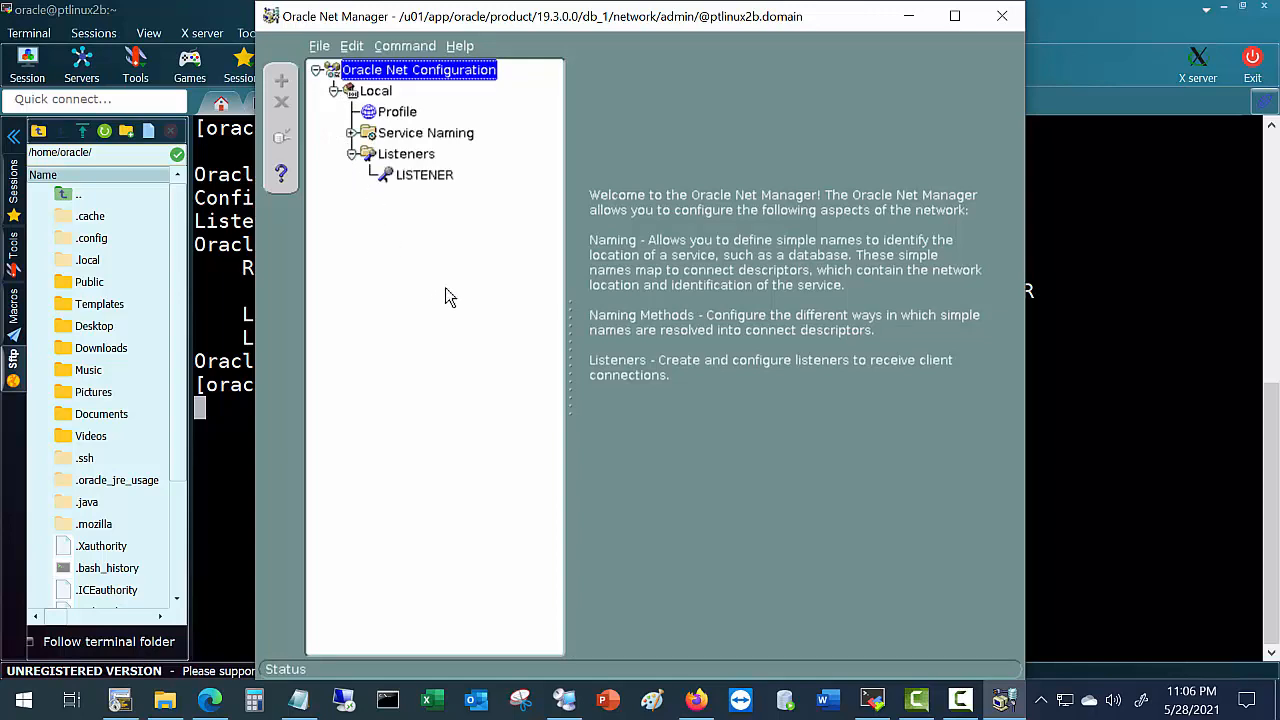
{"action": "left_click", "coordinate": [431, 181]}
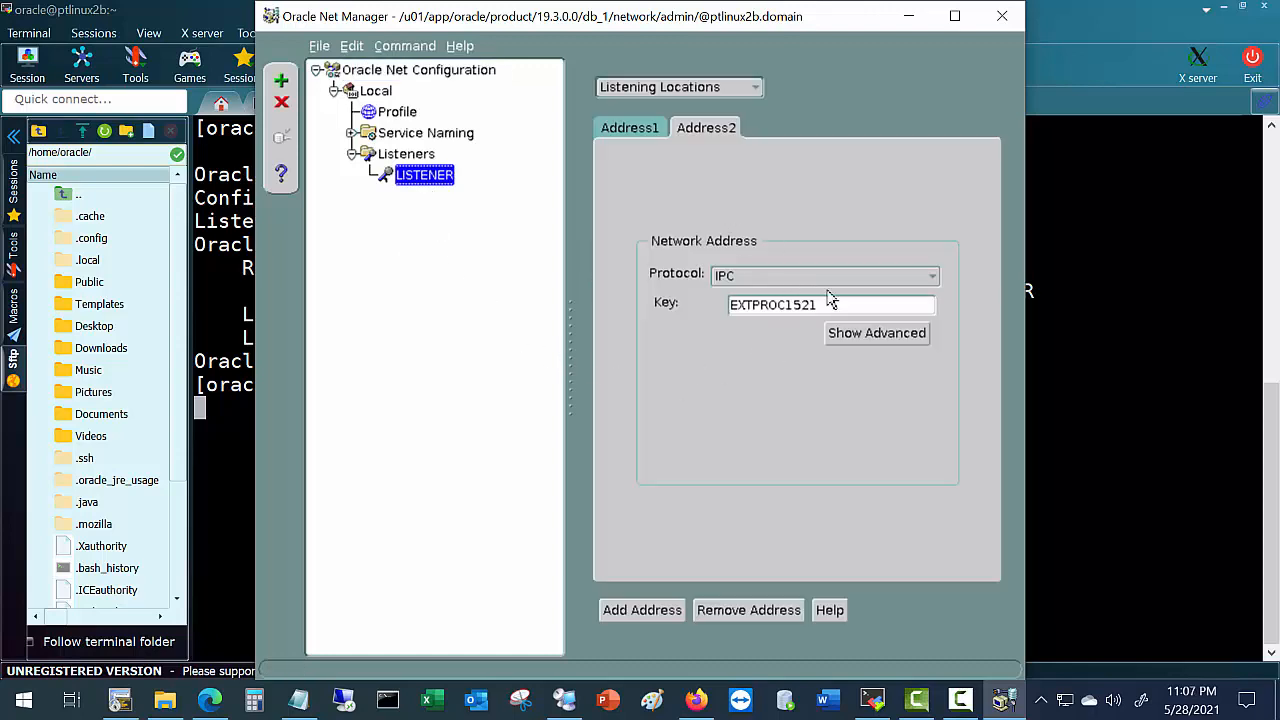
{"action": "left_click", "coordinate": [618, 132]}
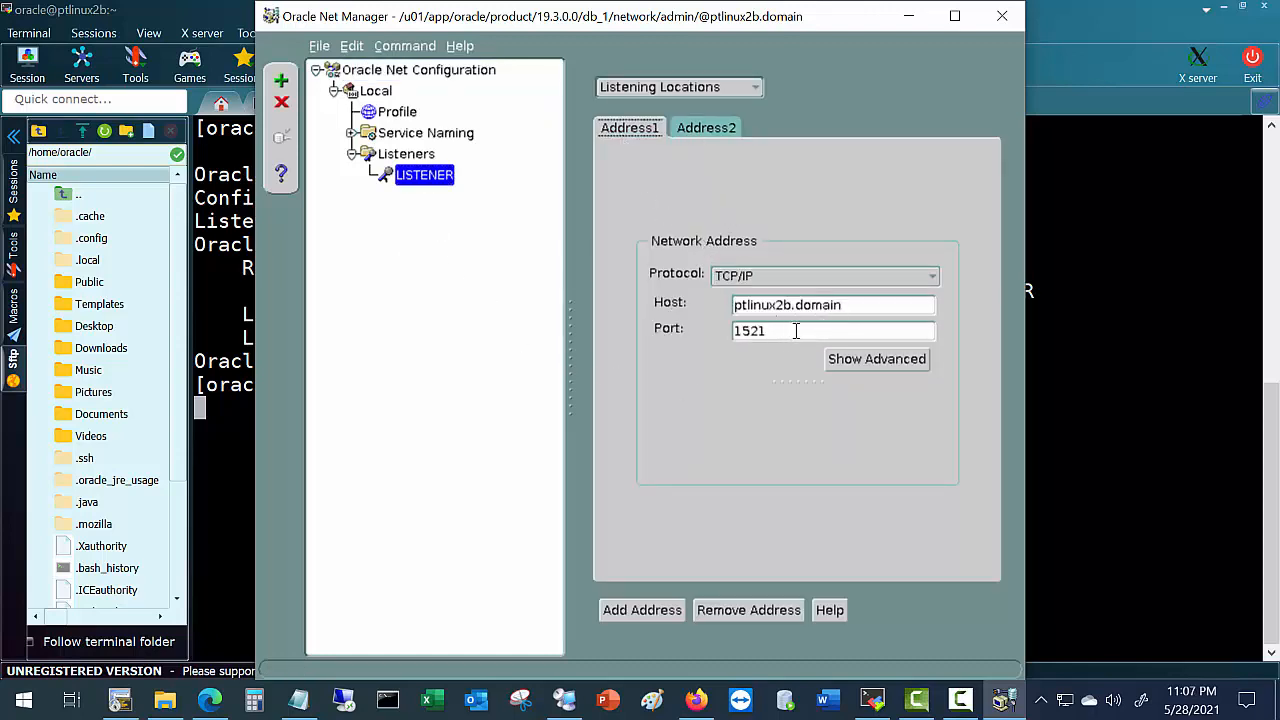
{"action": "left_click", "coordinate": [402, 157]}
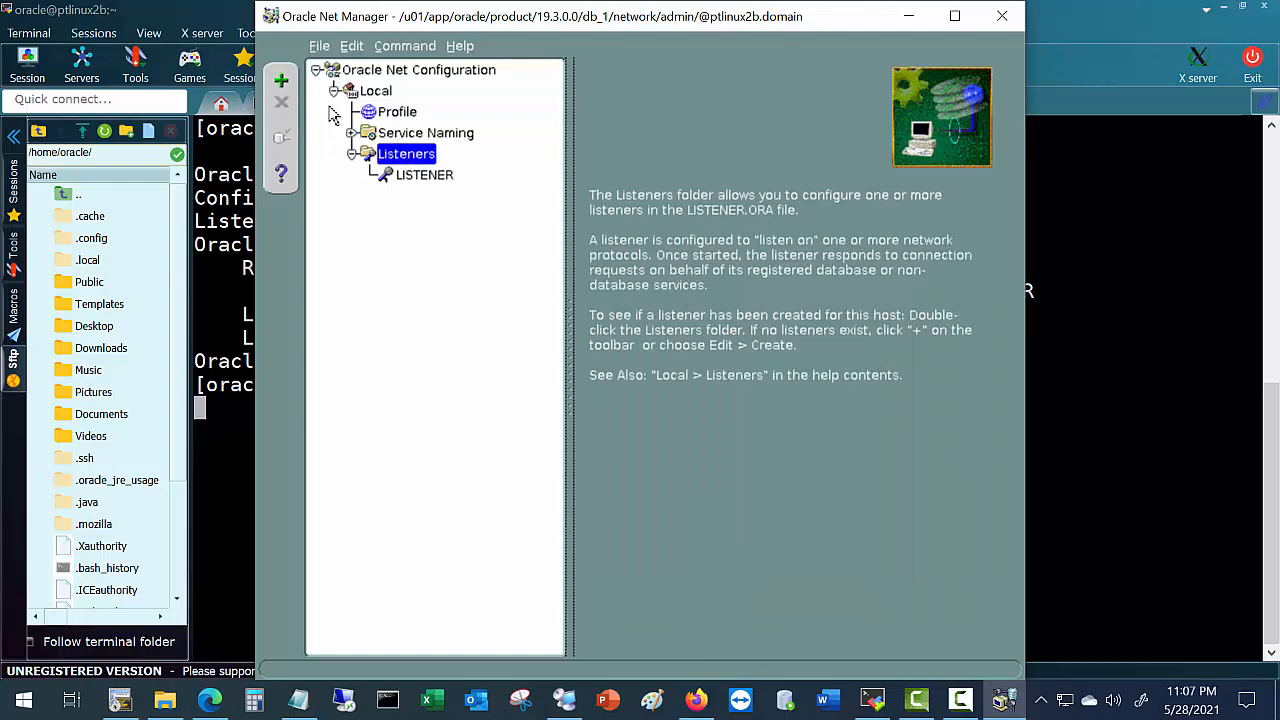
Create a new listener, replacing the default name LISTENER1 with APP_LIST, checked against the lab guide.
{"action": "left_click", "coordinate": [281, 82]}
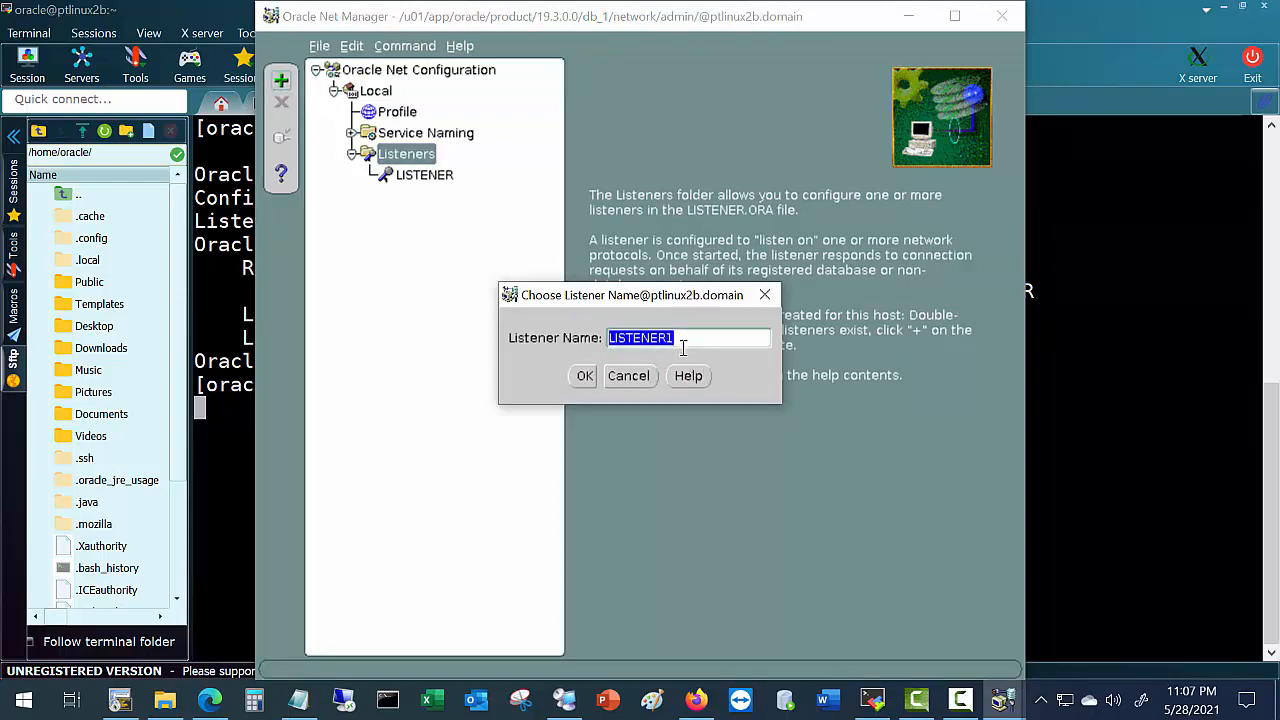
{"action": "left_click", "coordinate": [687, 348]}
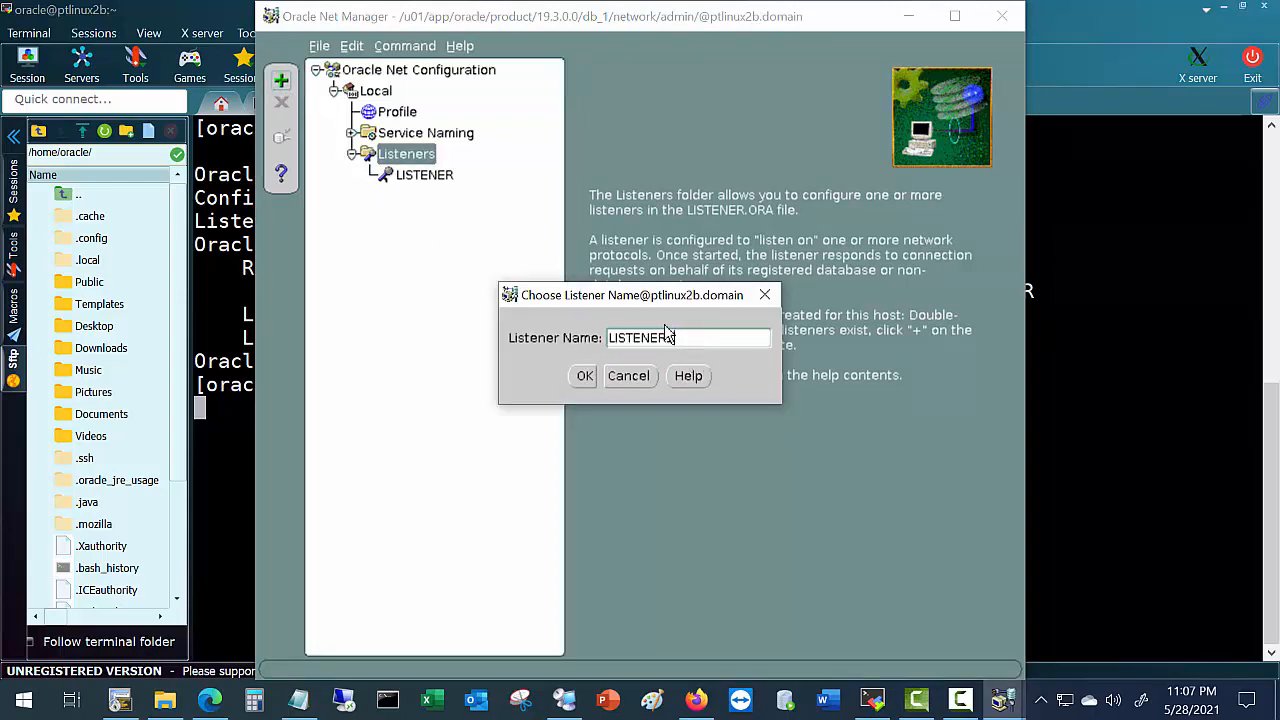
{"action": "left_click_drag", "start_coordinate": [686, 340], "coordinate": [590, 343]}
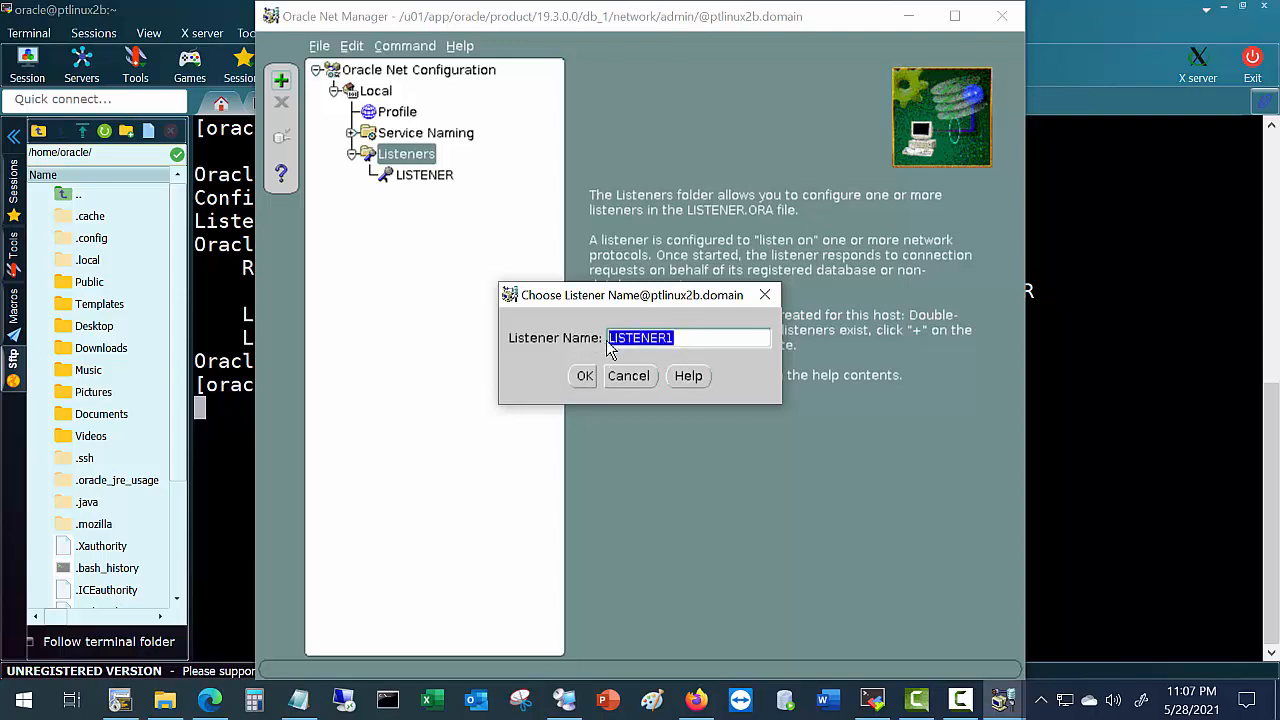
{"action": "left_click", "coordinate": [670, 340]}
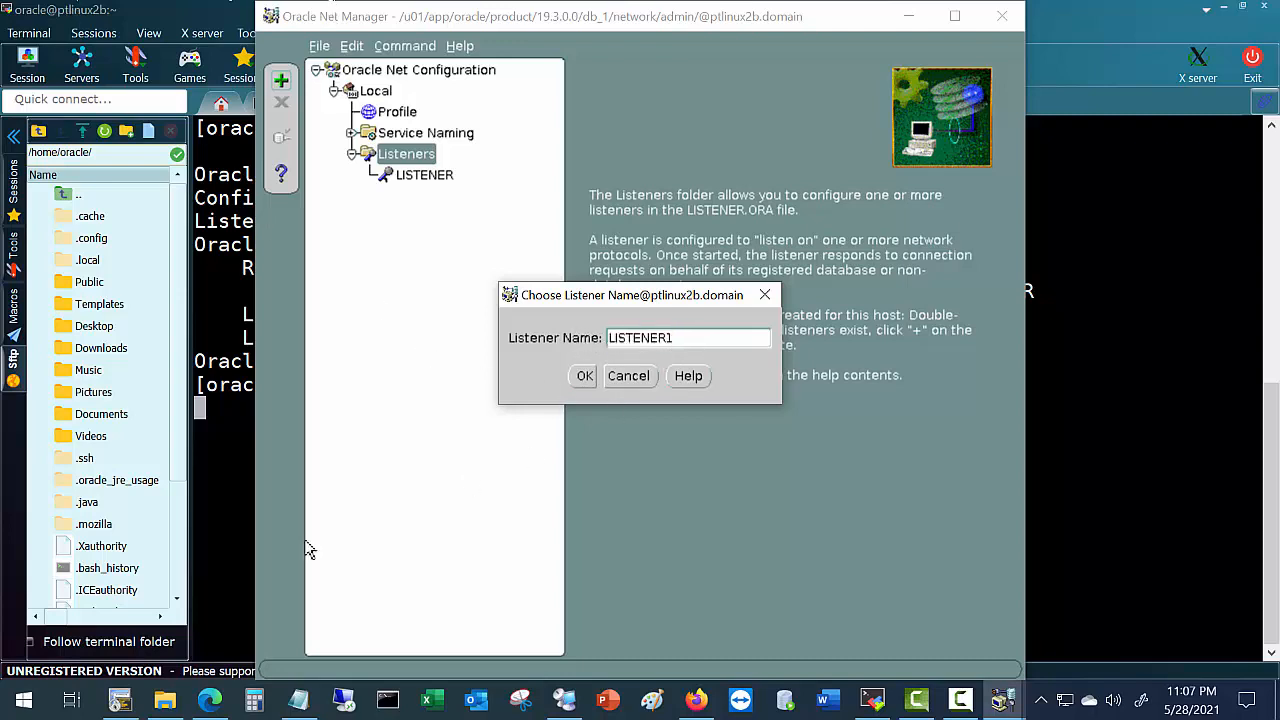
{"action": "left_click_drag", "start_coordinate": [676, 340], "coordinate": [590, 341]}
{"action": "left_click", "coordinate": [689, 345]}
{"action": "left_click_drag", "start_coordinate": [688, 340], "coordinate": [519, 340]}
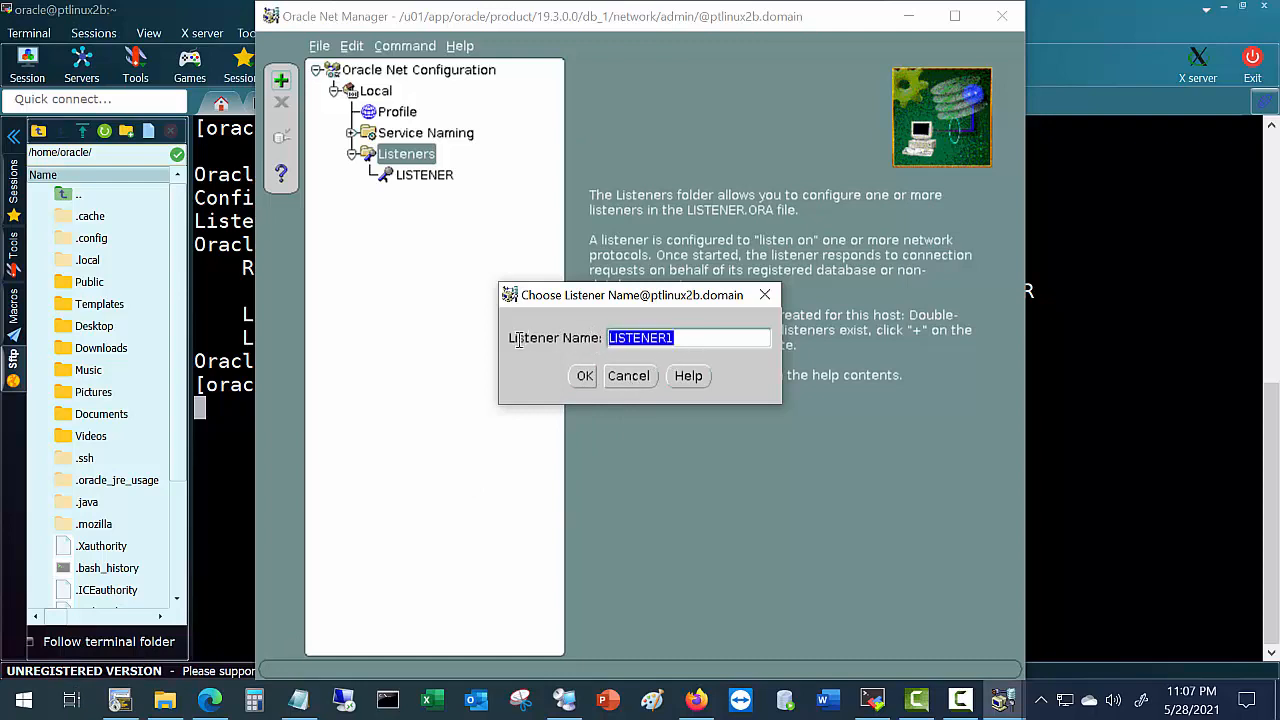
{"action": "type", "text": "APP"}
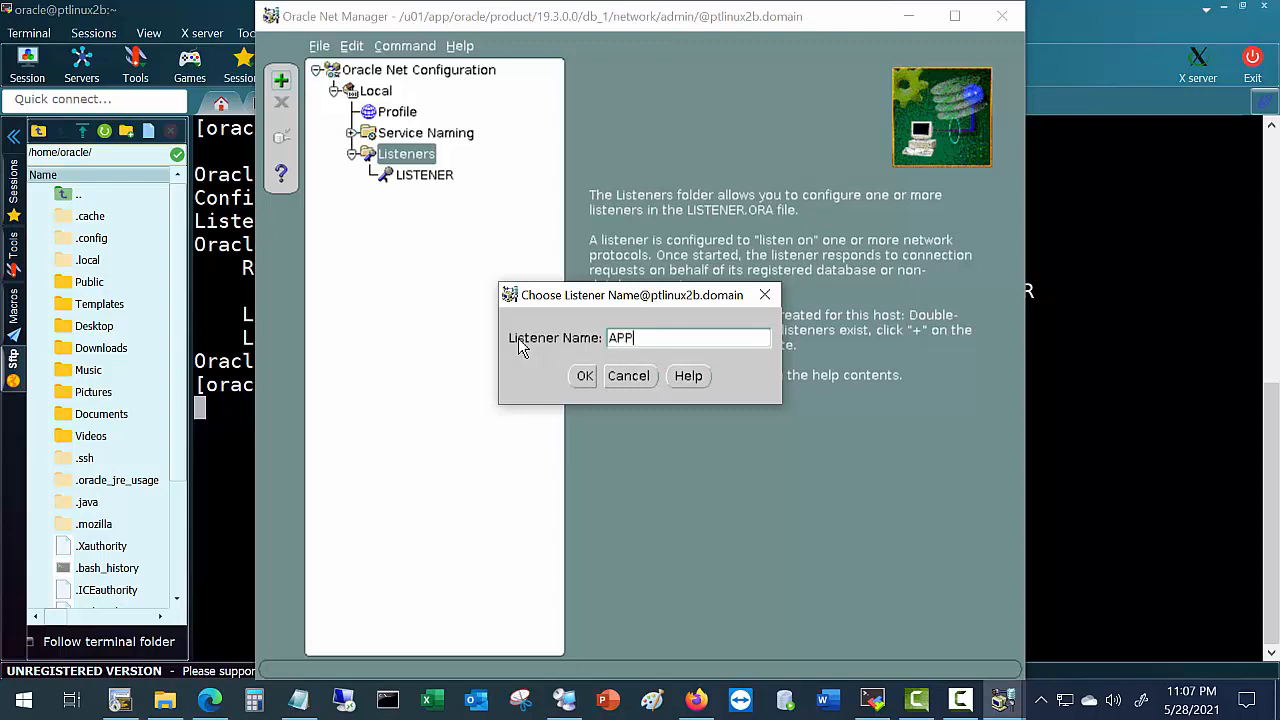
{"action": "type", "text": "_LIST"}
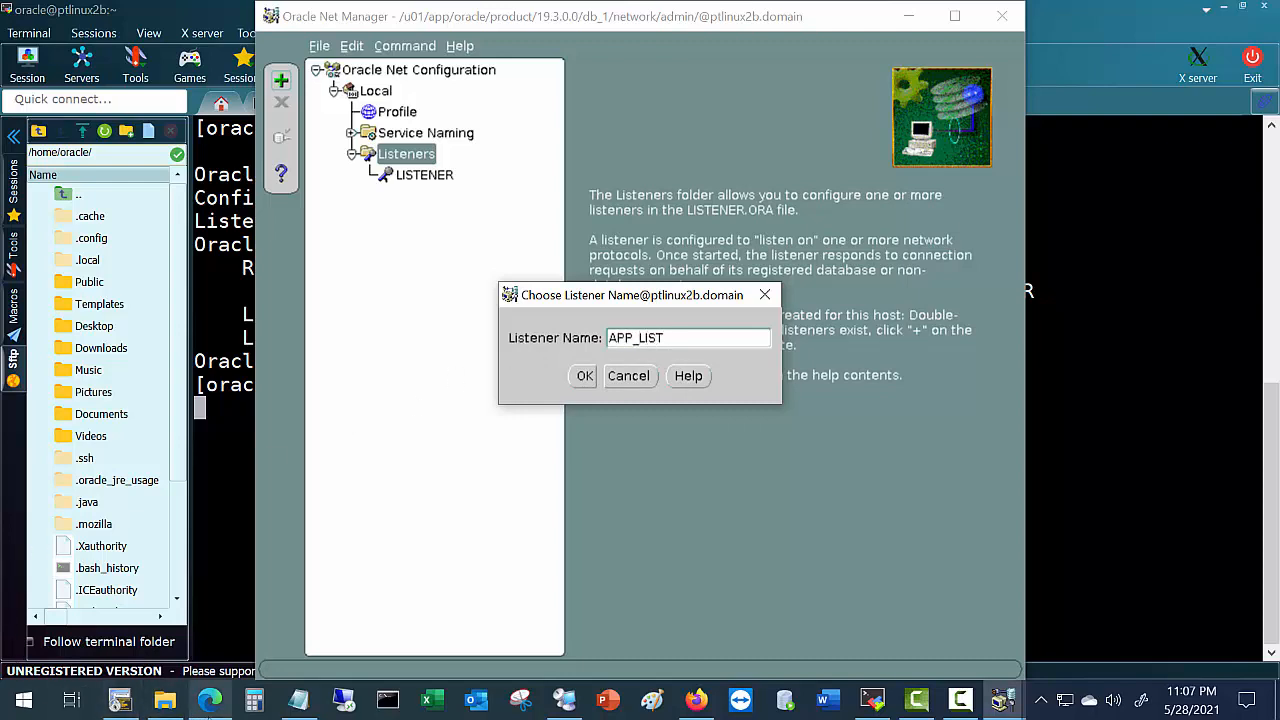
{"action": "left_click", "coordinate": [210, 700]}
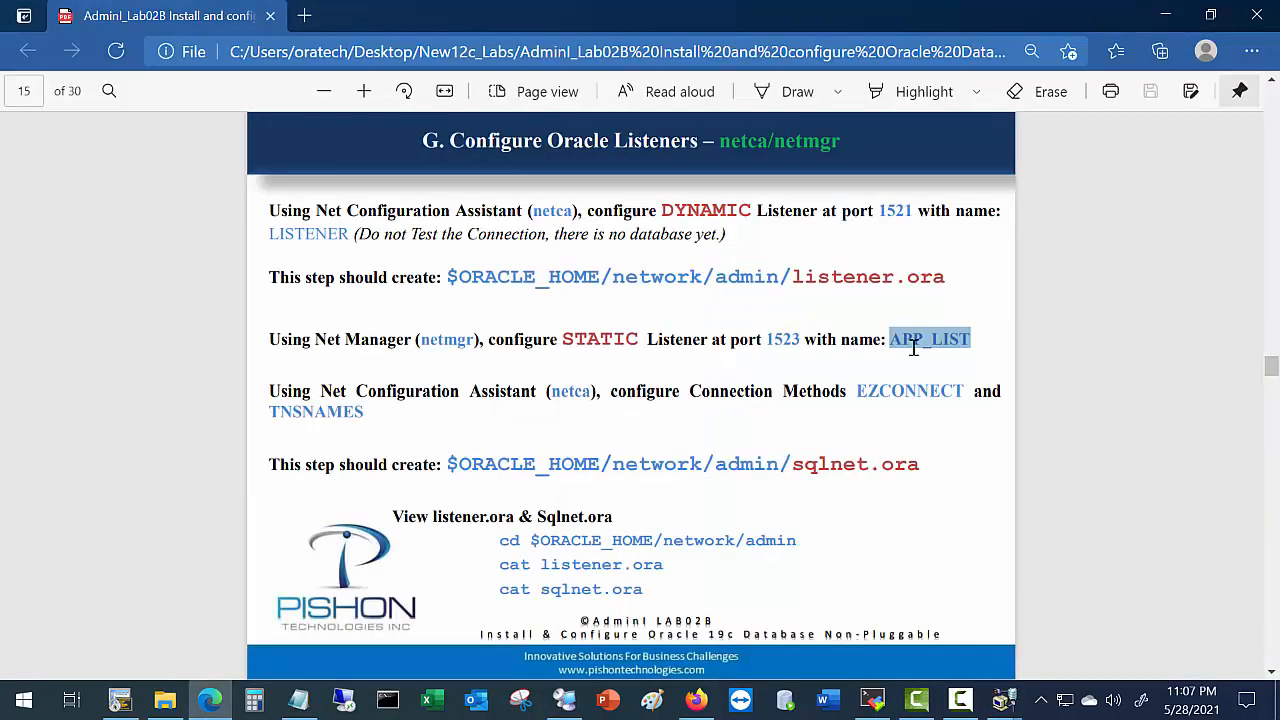
{"action": "left_click", "coordinate": [1168, 16]}
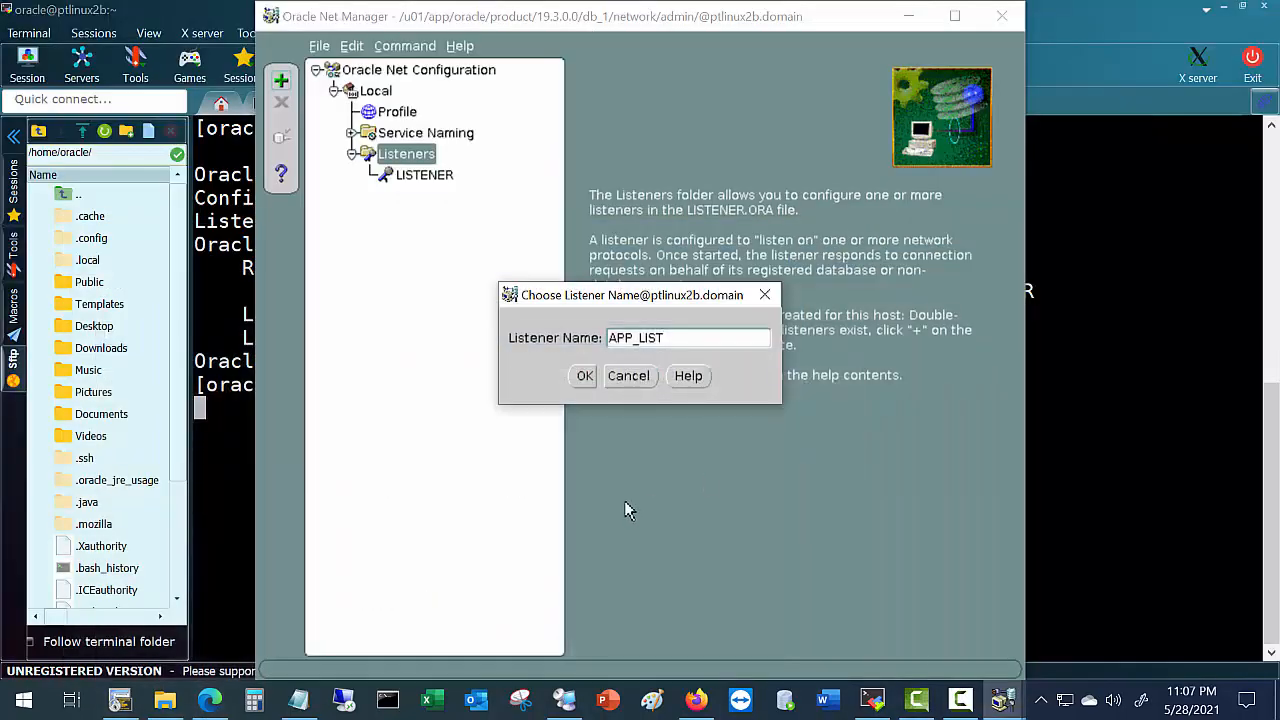
Confirm APP_LIST and give it a TCP/IP address on ptlinux2b.domain, port 1523.
{"action": "left_click", "coordinate": [584, 376]}
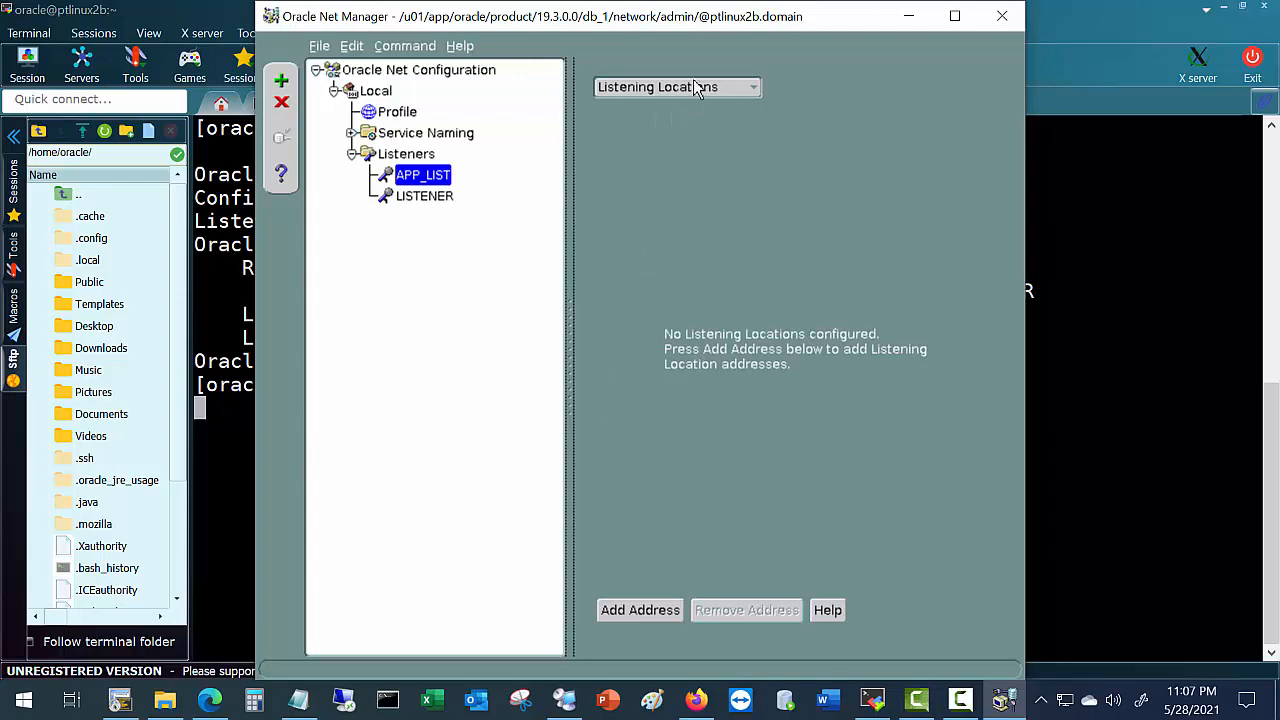
{"action": "left_click", "coordinate": [618, 610]}
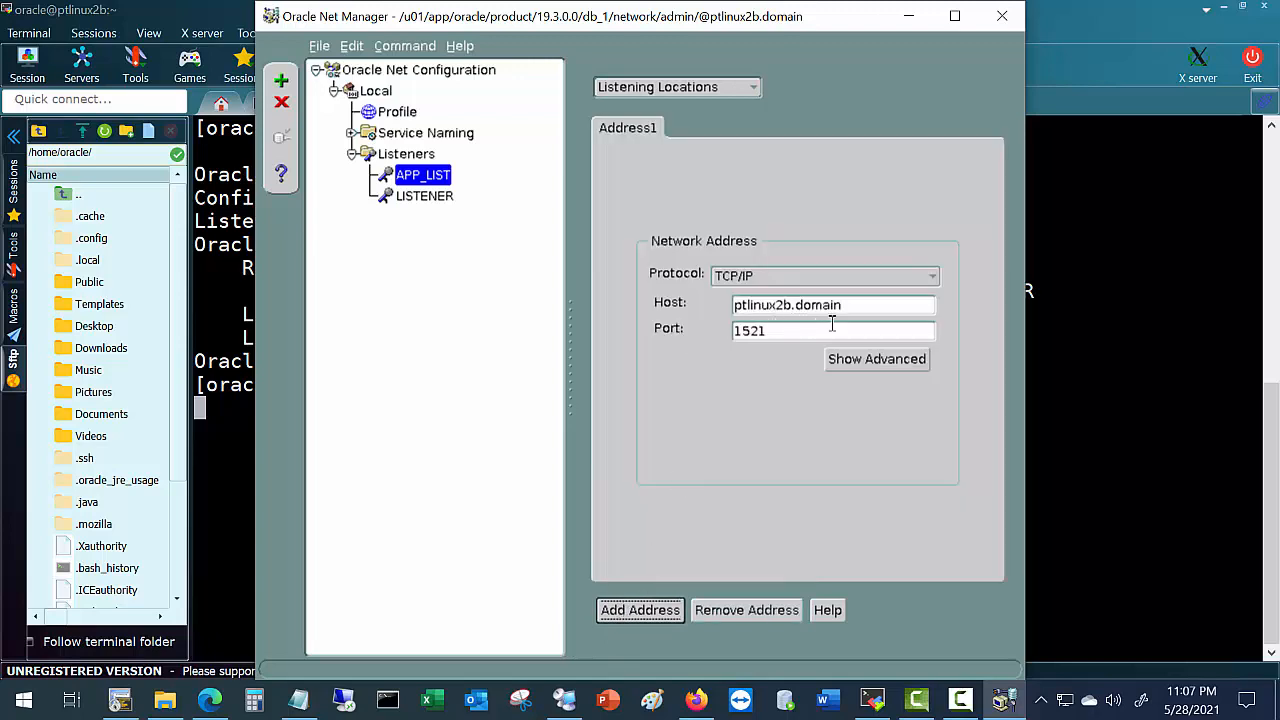
{"action": "left_click_drag", "start_coordinate": [845, 304], "coordinate": [779, 333]}
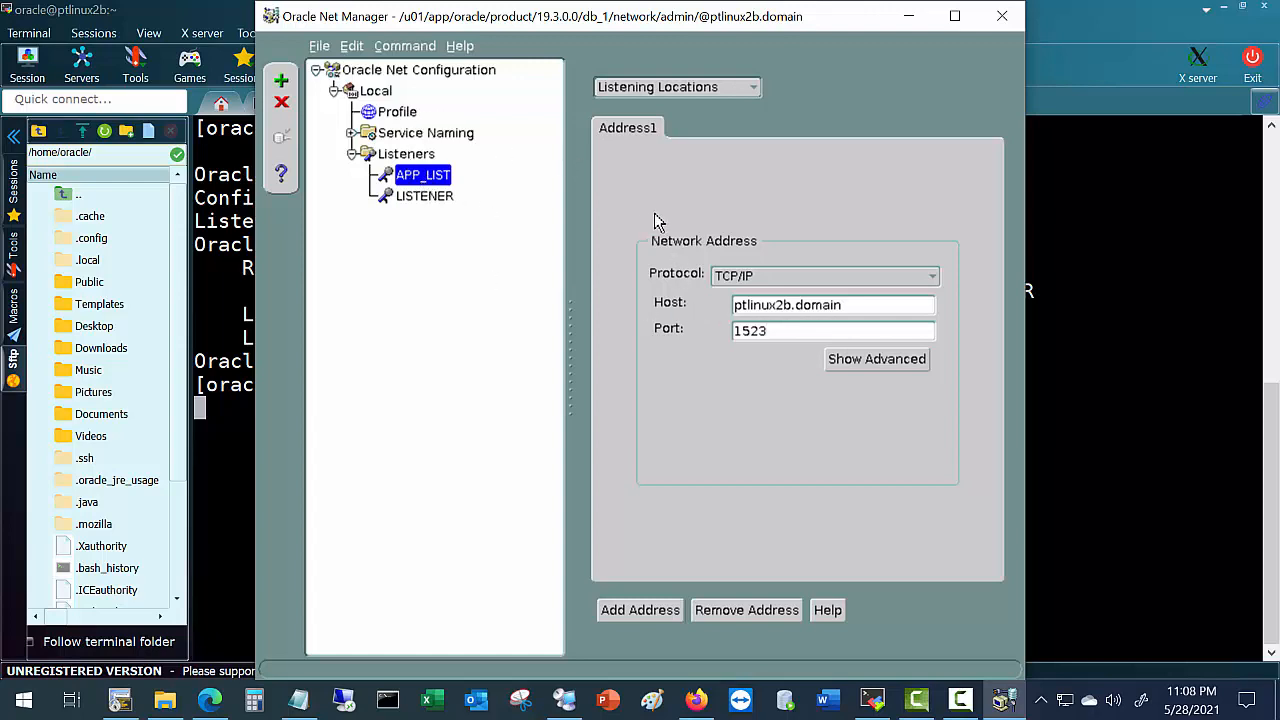
{"action": "left_click", "coordinate": [319, 48]}
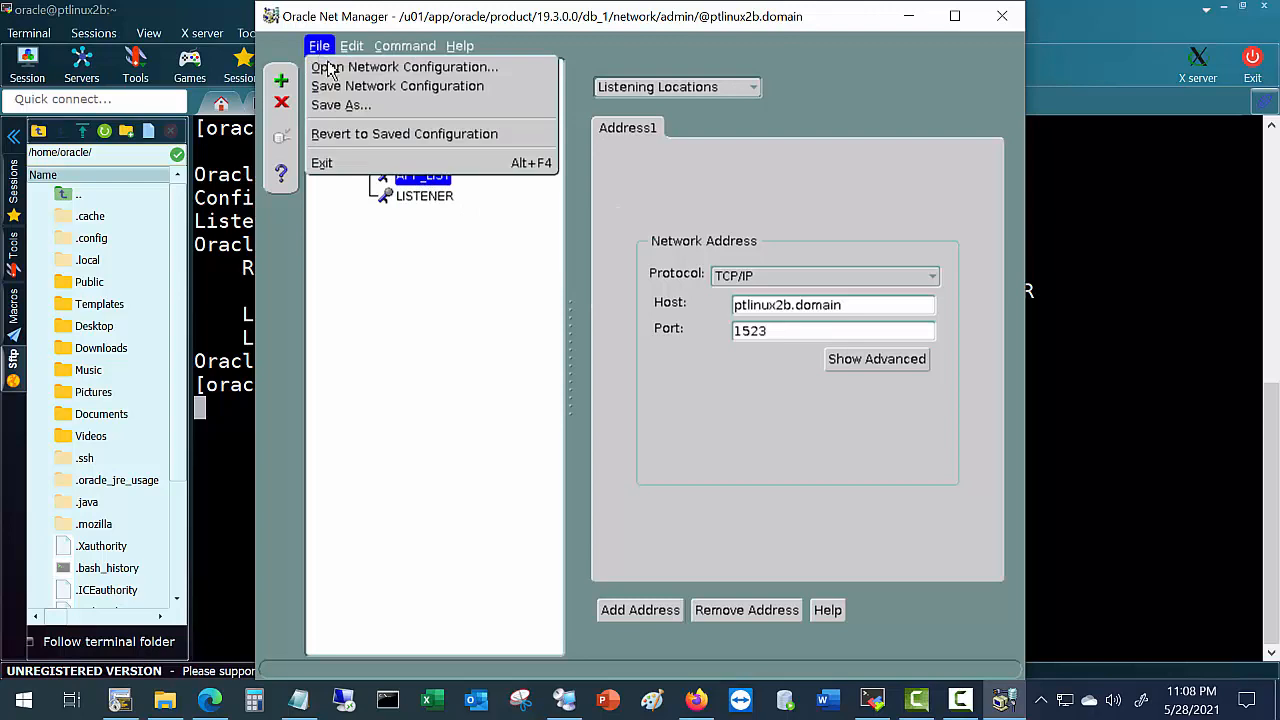
Save the network configuration and print listener.ora, marking the new APP_LIST entry on port 1523.
{"action": "left_click", "coordinate": [342, 88]}
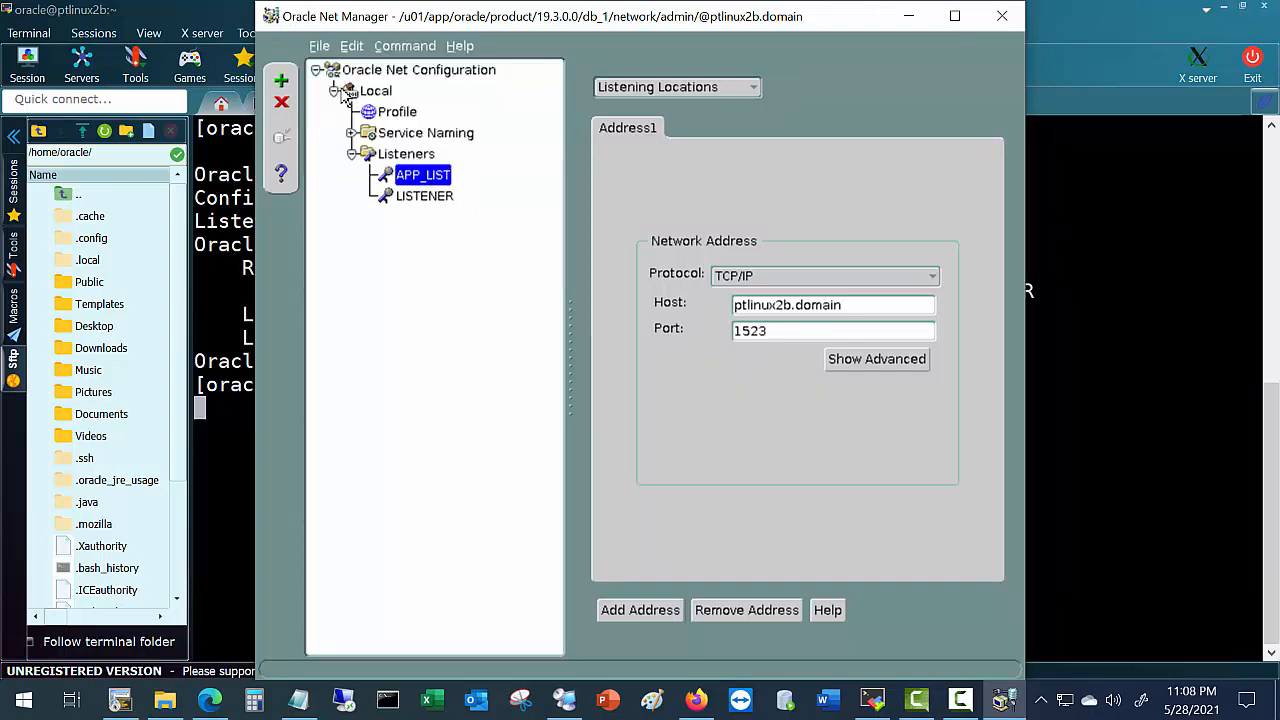
{"action": "left_click", "coordinate": [120, 700]}
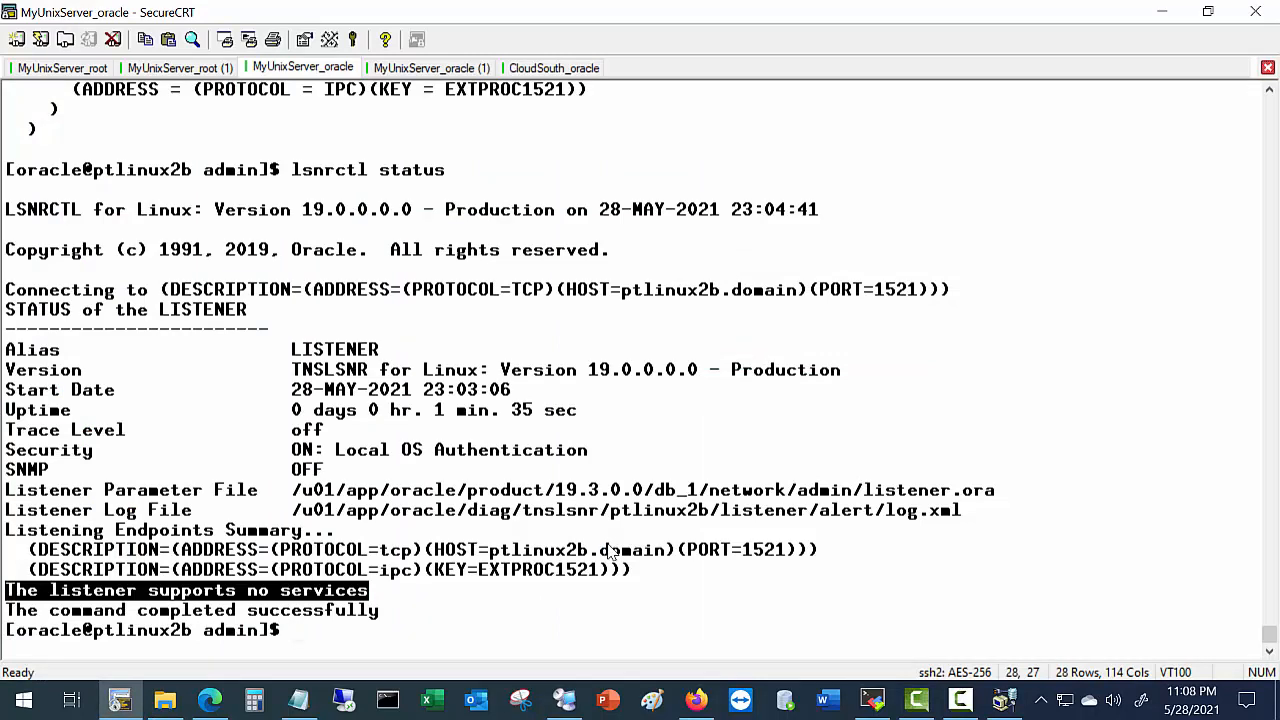
{"action": "type", "text": "cat listener"}
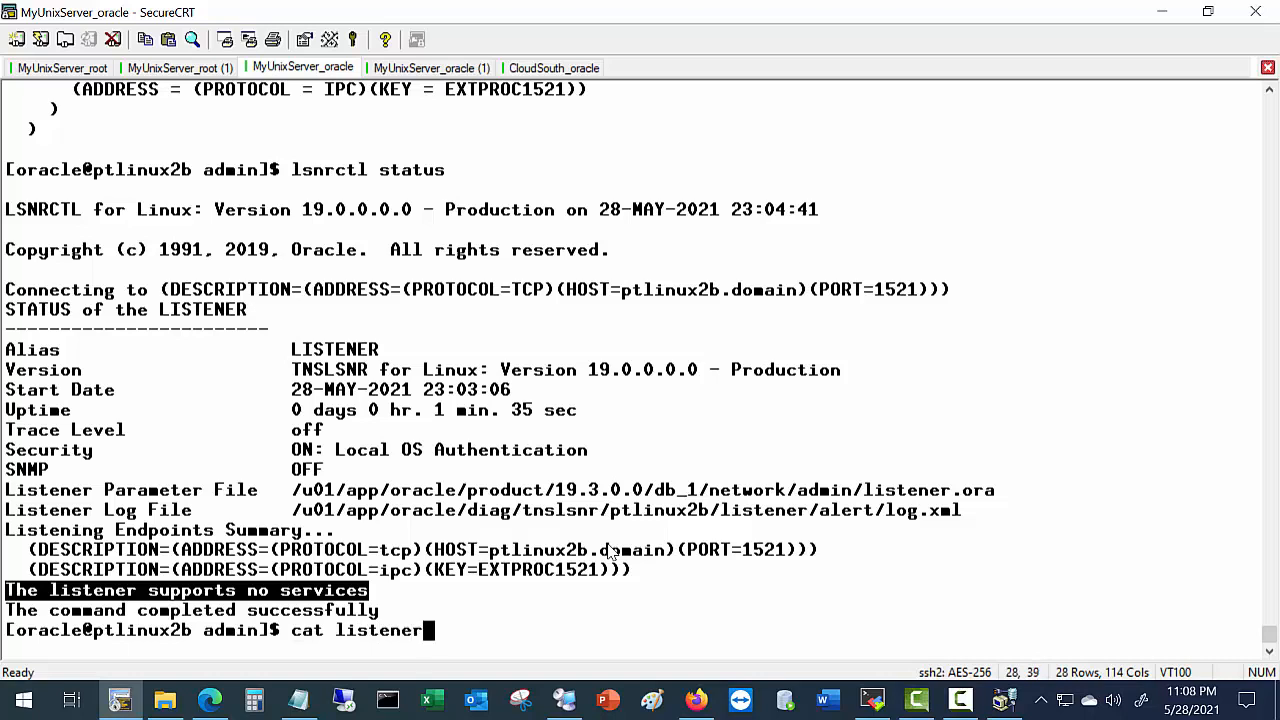
{"action": "type", "text": ".ora"}
{"action": "key", "text": "Return"}
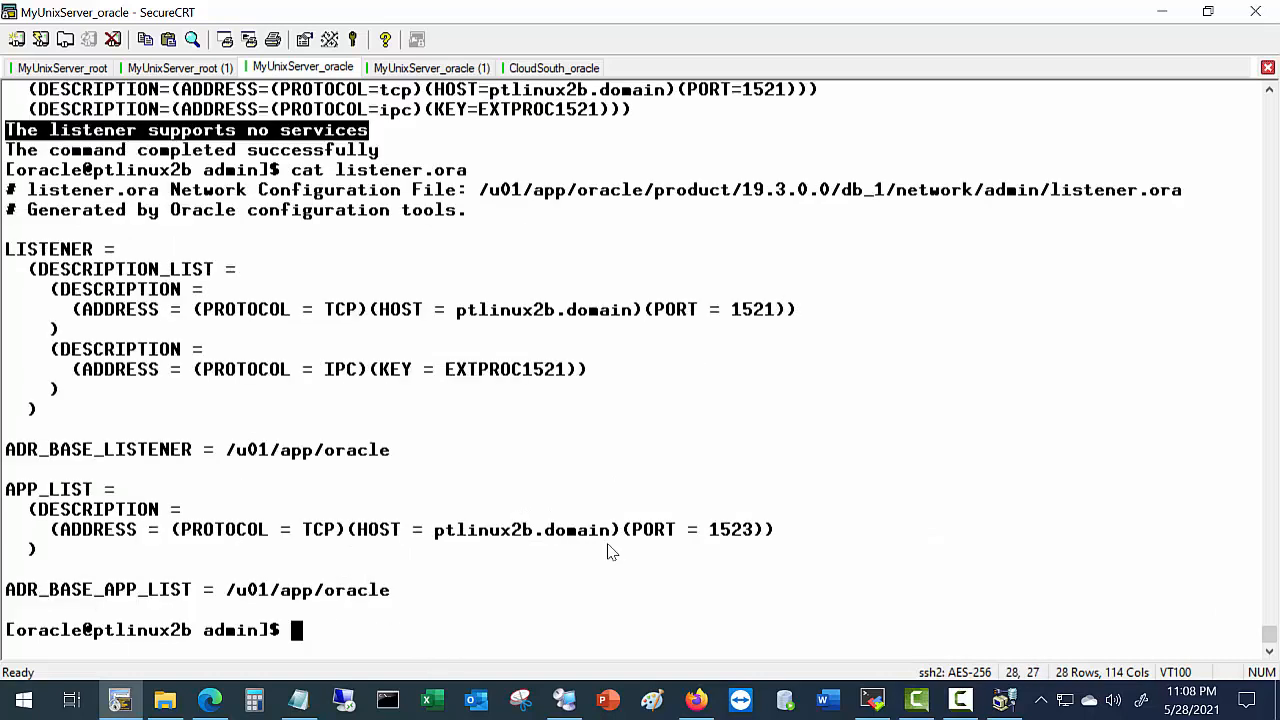
{"action": "left_click", "coordinate": [8, 490]}
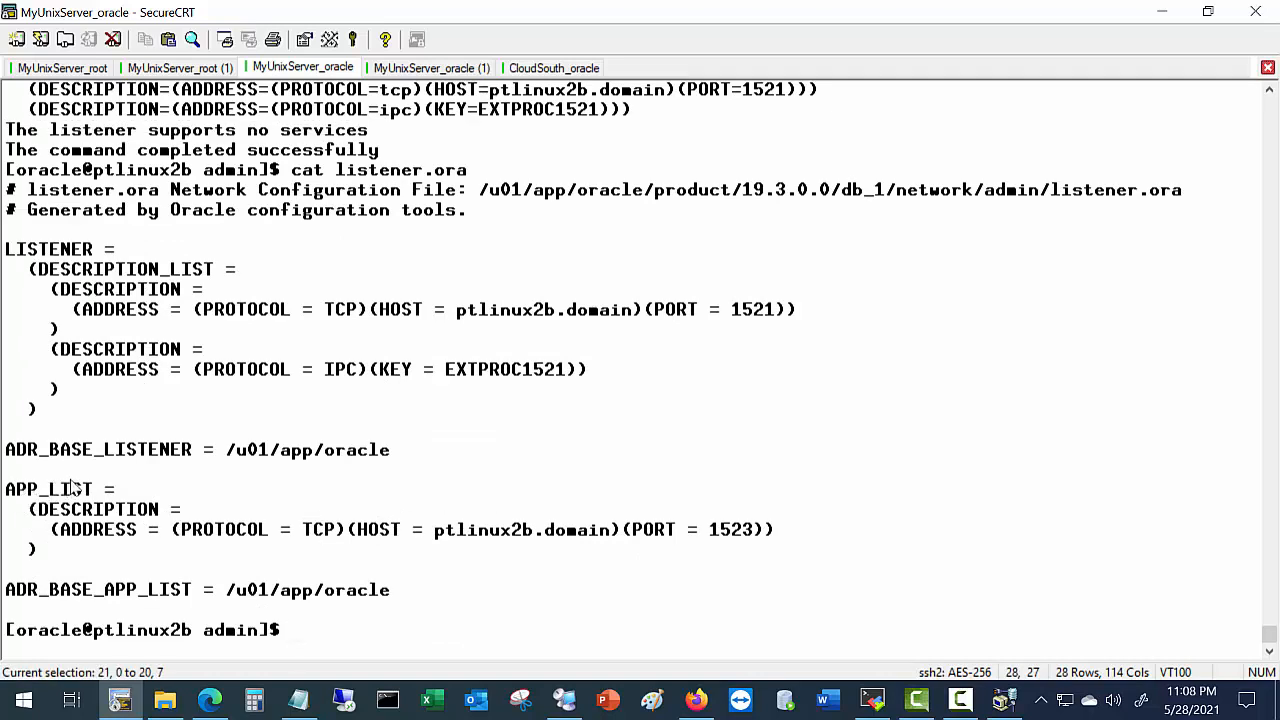
{"action": "double_click", "coordinate": [92, 489]}
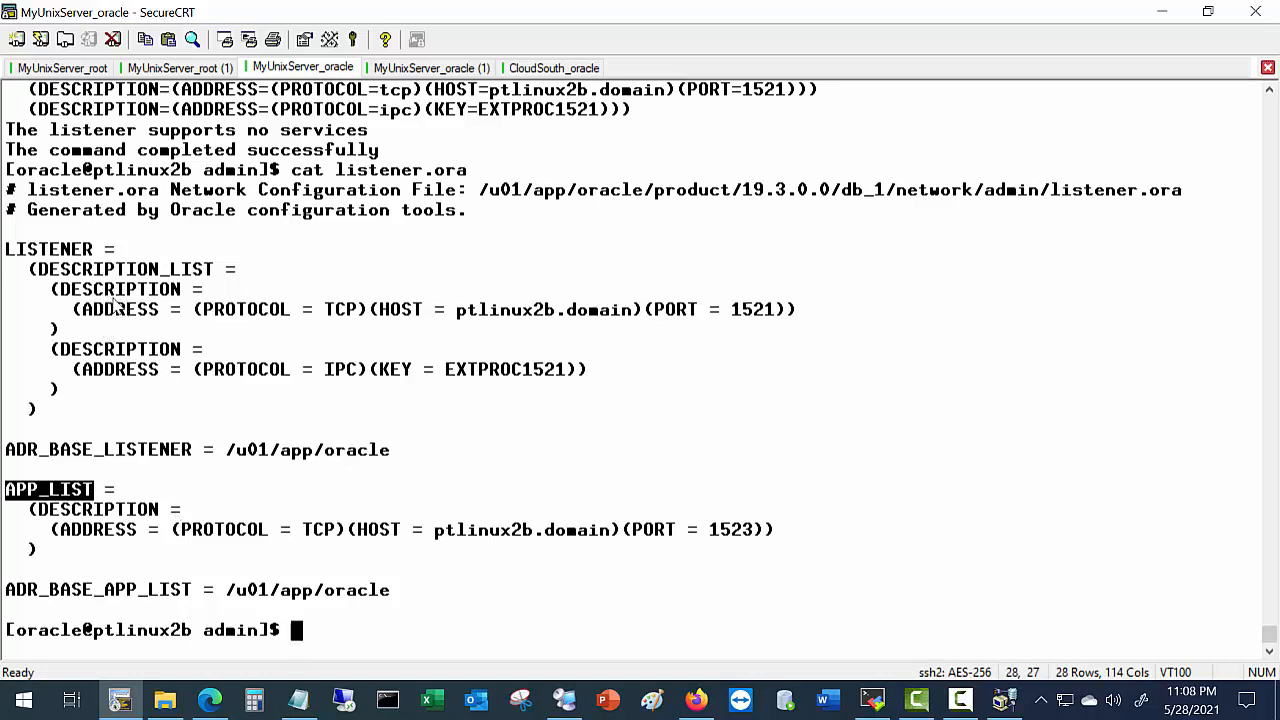
{"action": "key", "text": "alt+Tab"}
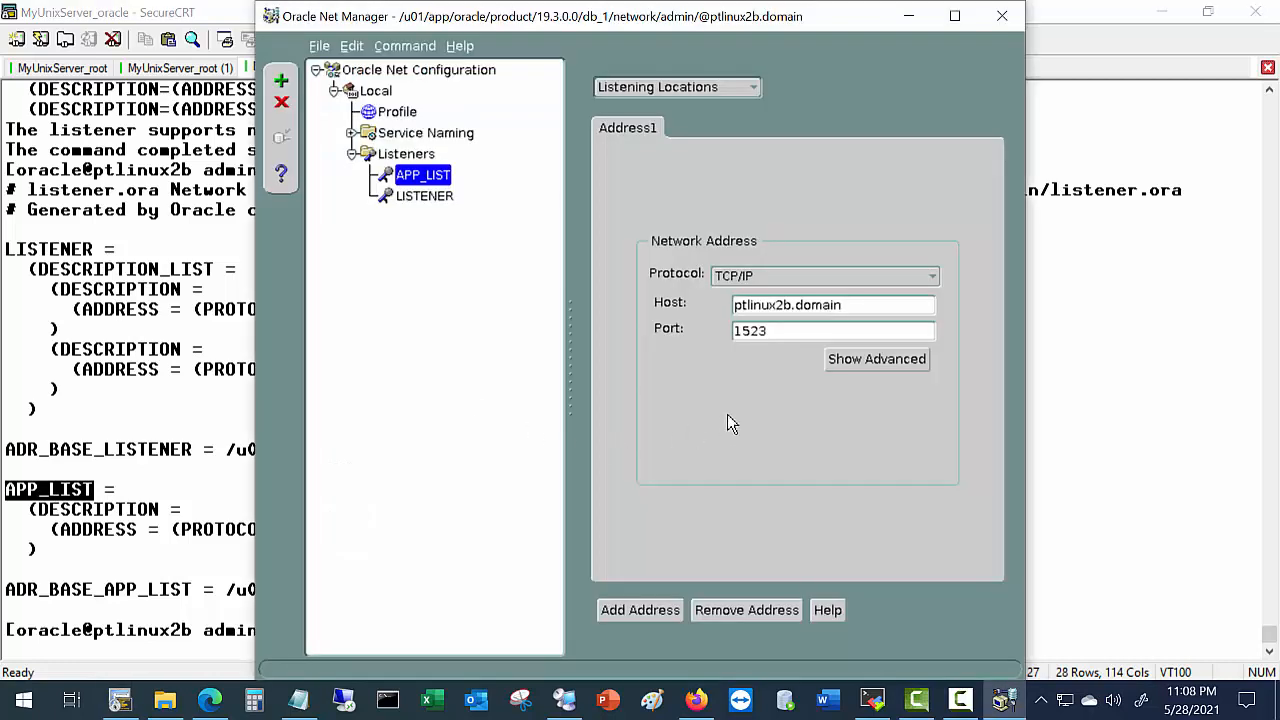
Add a database service to APP_LIST with global database name orcl and SID orcl.
{"action": "left_click", "coordinate": [701, 89]}
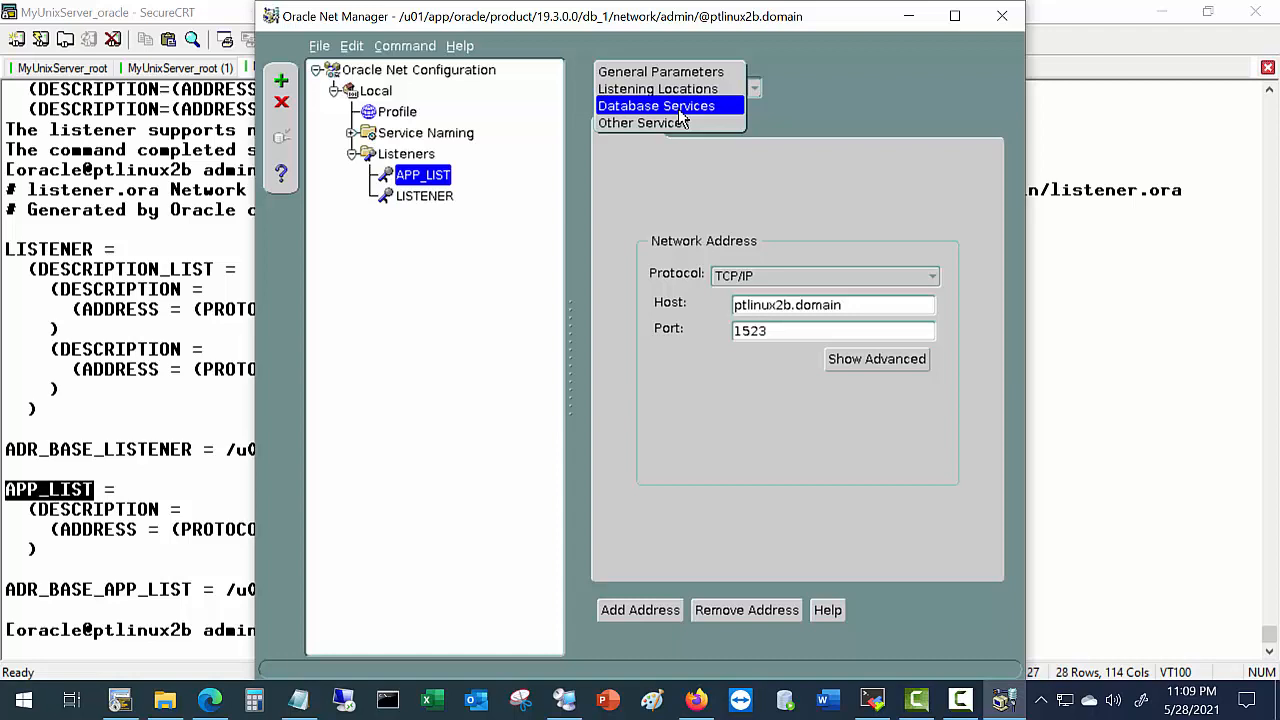
{"action": "left_click", "coordinate": [680, 118]}
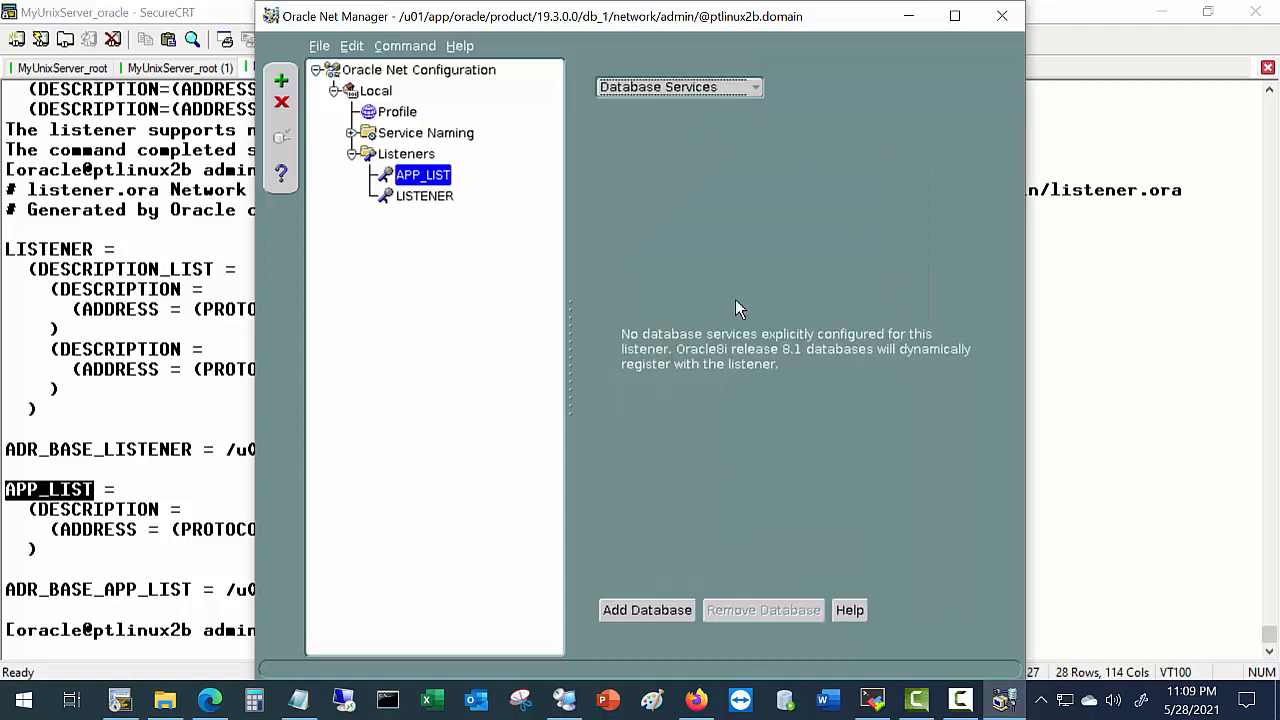
{"action": "left_click", "coordinate": [610, 608]}
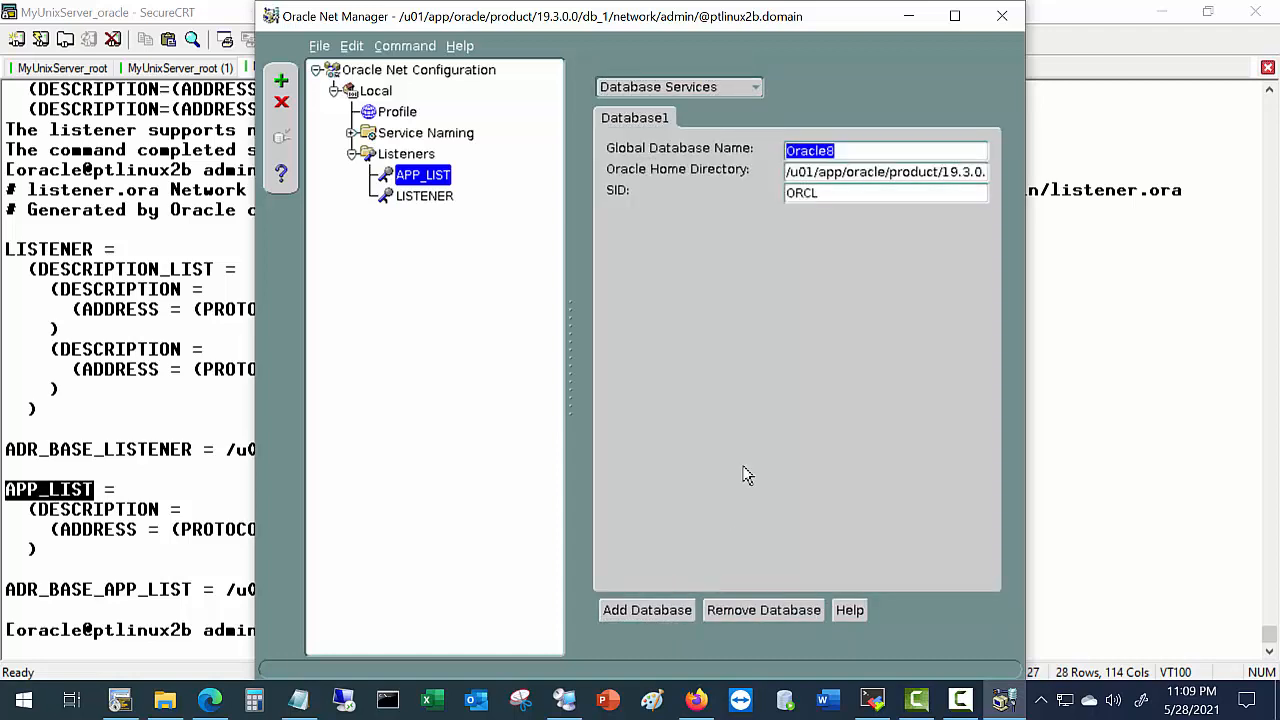
{"action": "left_click", "coordinate": [840, 151]}
{"action": "left_click_drag", "start_coordinate": [840, 151], "coordinate": [750, 150]}
{"action": "type", "text": "orcl"}
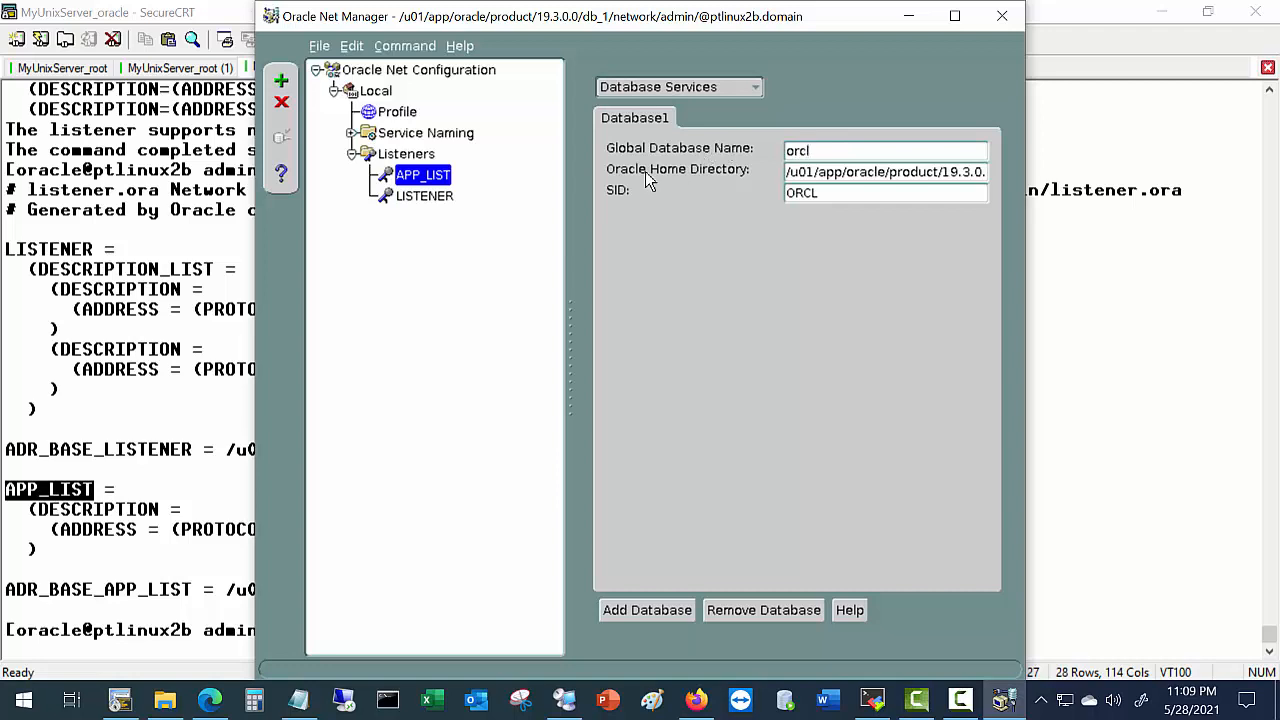
{"action": "left_click_drag", "start_coordinate": [822, 191], "coordinate": [679, 180]}
{"action": "type", "text": "orcl"}
Save the network configuration and return to the terminal.
{"action": "left_click", "coordinate": [321, 47]}
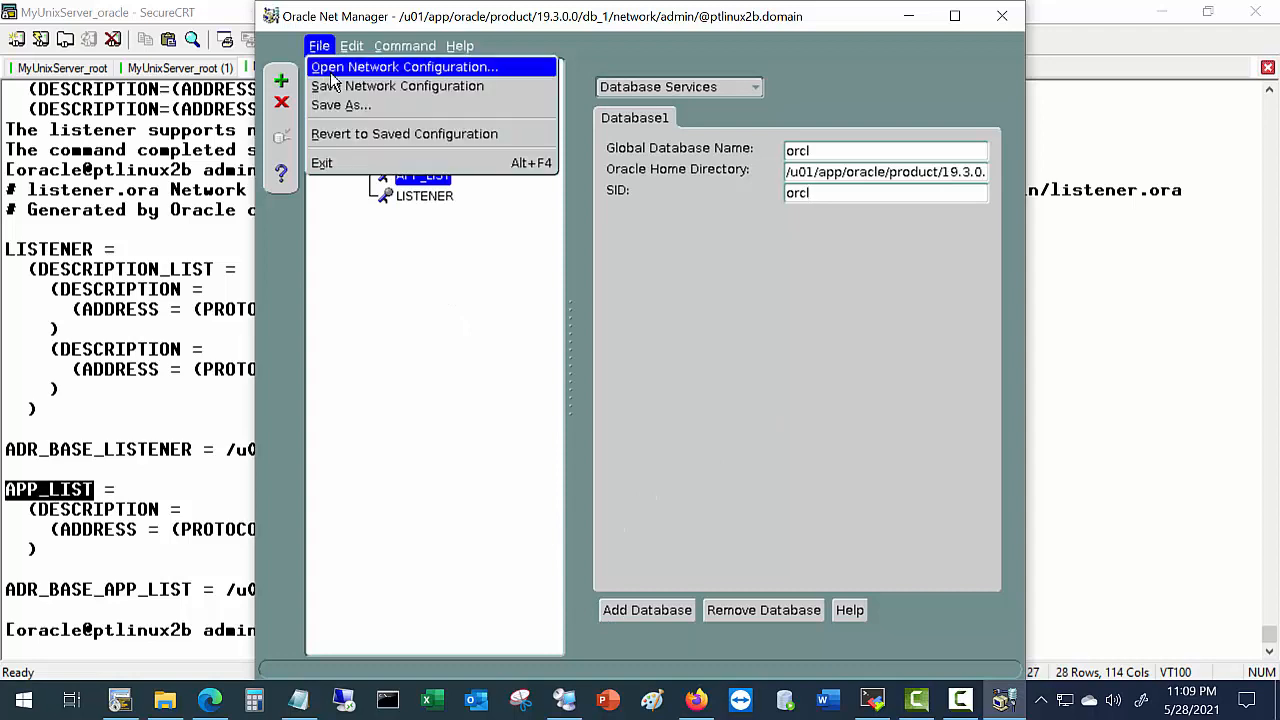
{"action": "left_click", "coordinate": [338, 88]}
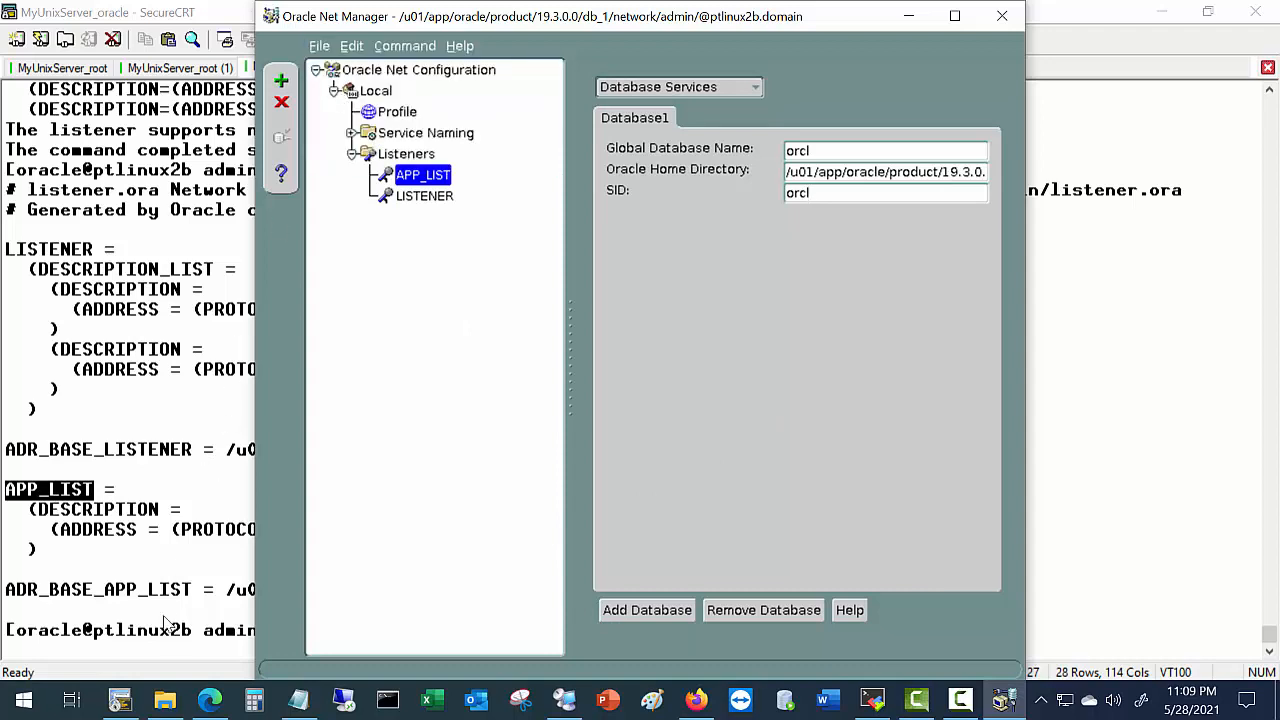
{"action": "left_click", "coordinate": [183, 660]}
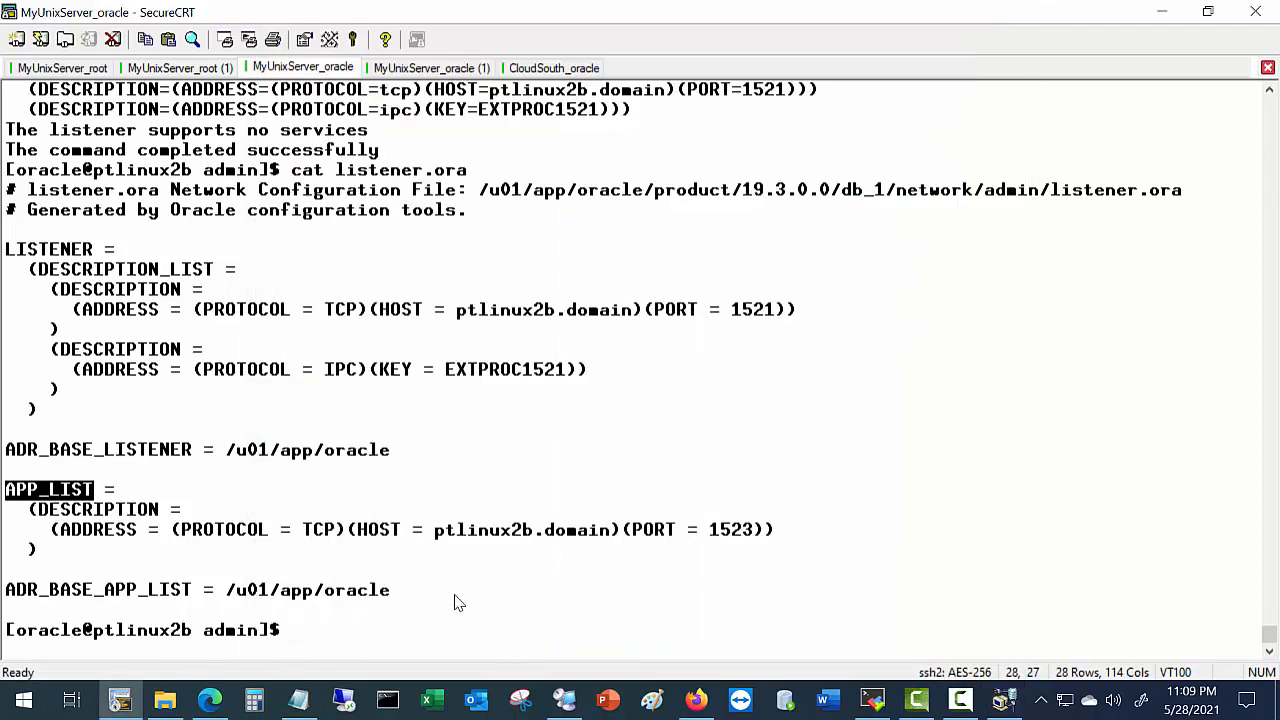
Reprint listener.ora and scroll up to the new SID_LIST_APP_LIST block.
{"action": "key", "text": "Up"}
{"action": "key", "text": "Return"}
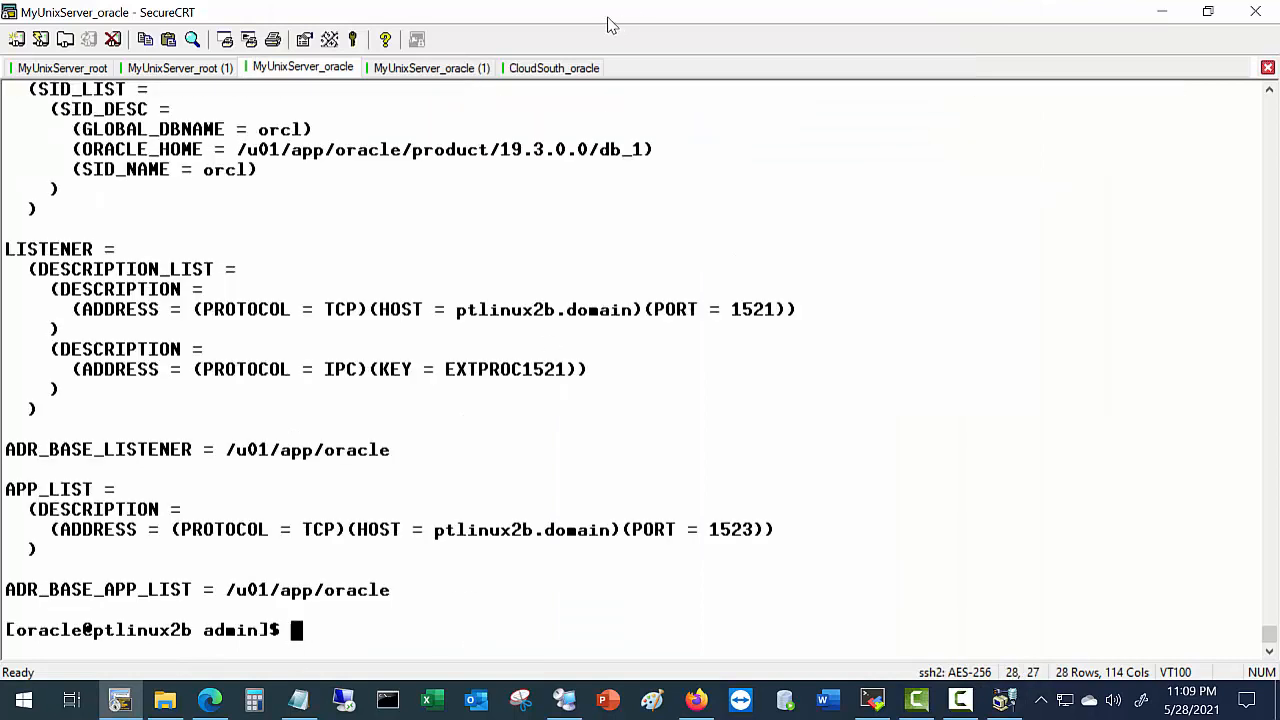
{"action": "scroll", "coordinate": [150, 190], "scroll_direction": "up", "scroll_amount": 3}
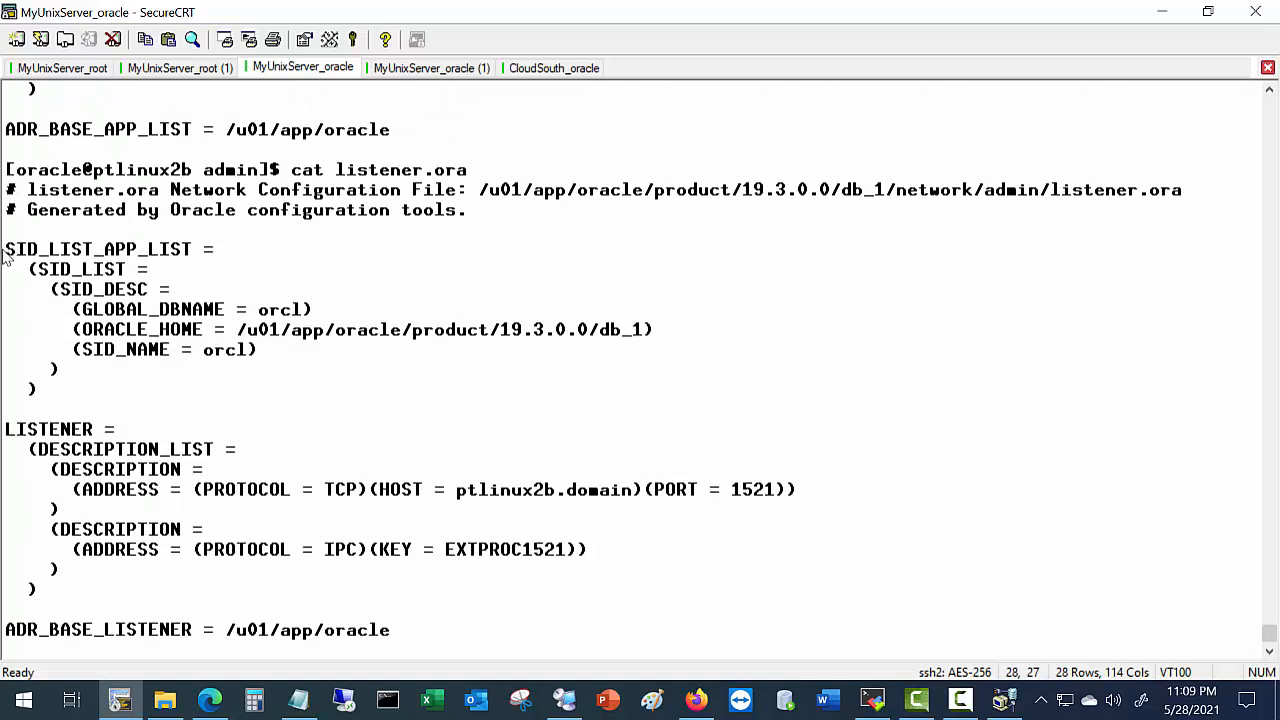
Highlight SID_LIST_APP_LIST, GLOBAL_DBNAME orcl, SID_NAME orcl and the LISTENER entry name.
{"action": "left_click_drag", "start_coordinate": [105, 250], "coordinate": [200, 258]}
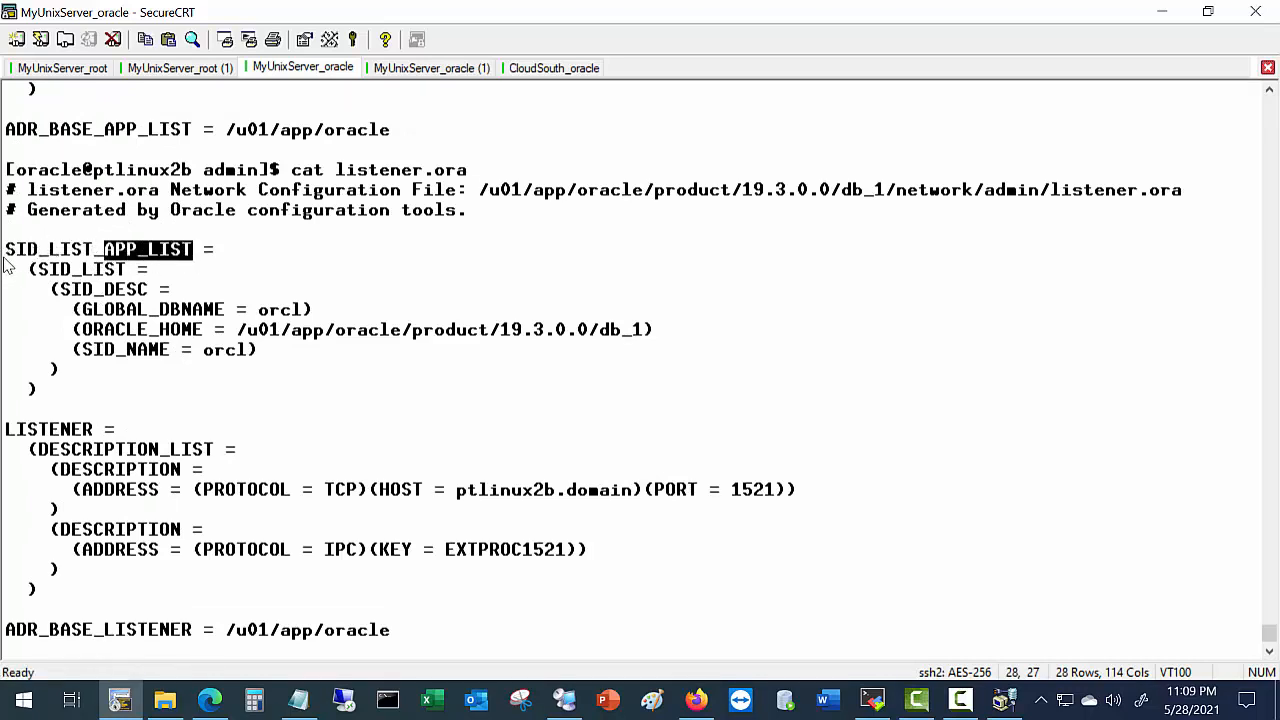
{"action": "left_click_drag", "start_coordinate": [6, 252], "coordinate": [98, 258]}
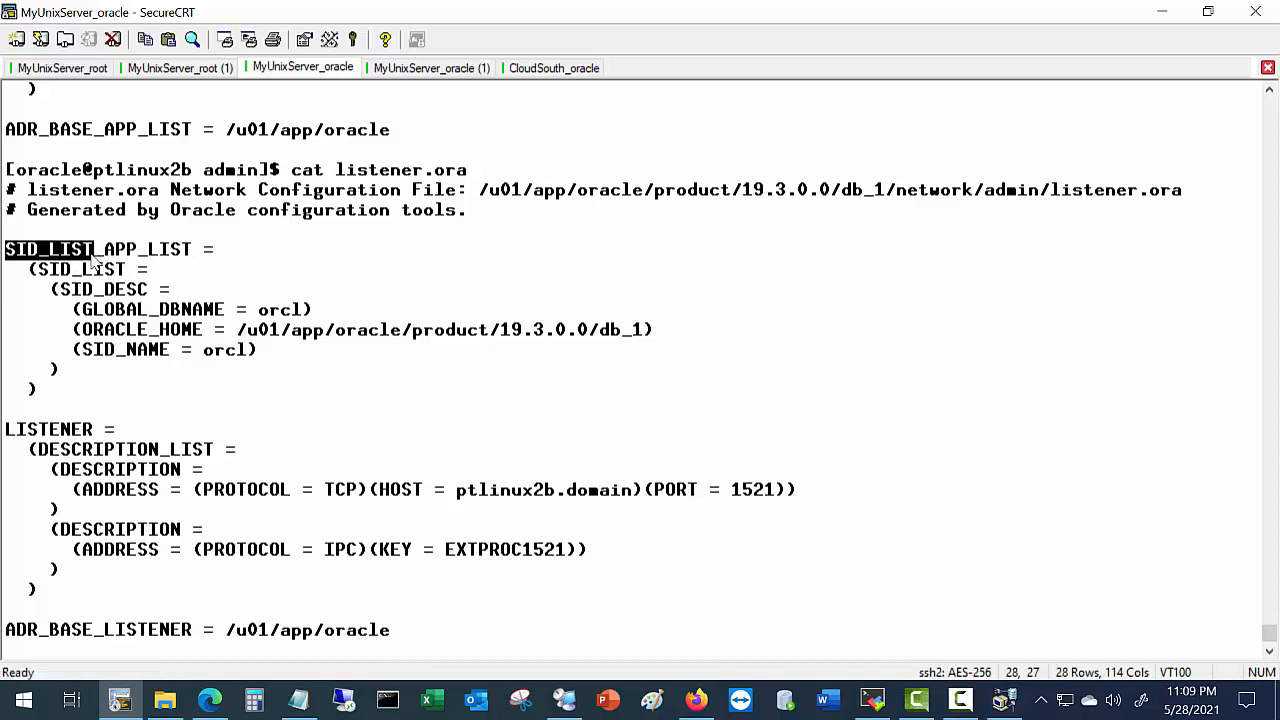
{"action": "left_click_drag", "start_coordinate": [258, 310], "coordinate": [297, 310]}
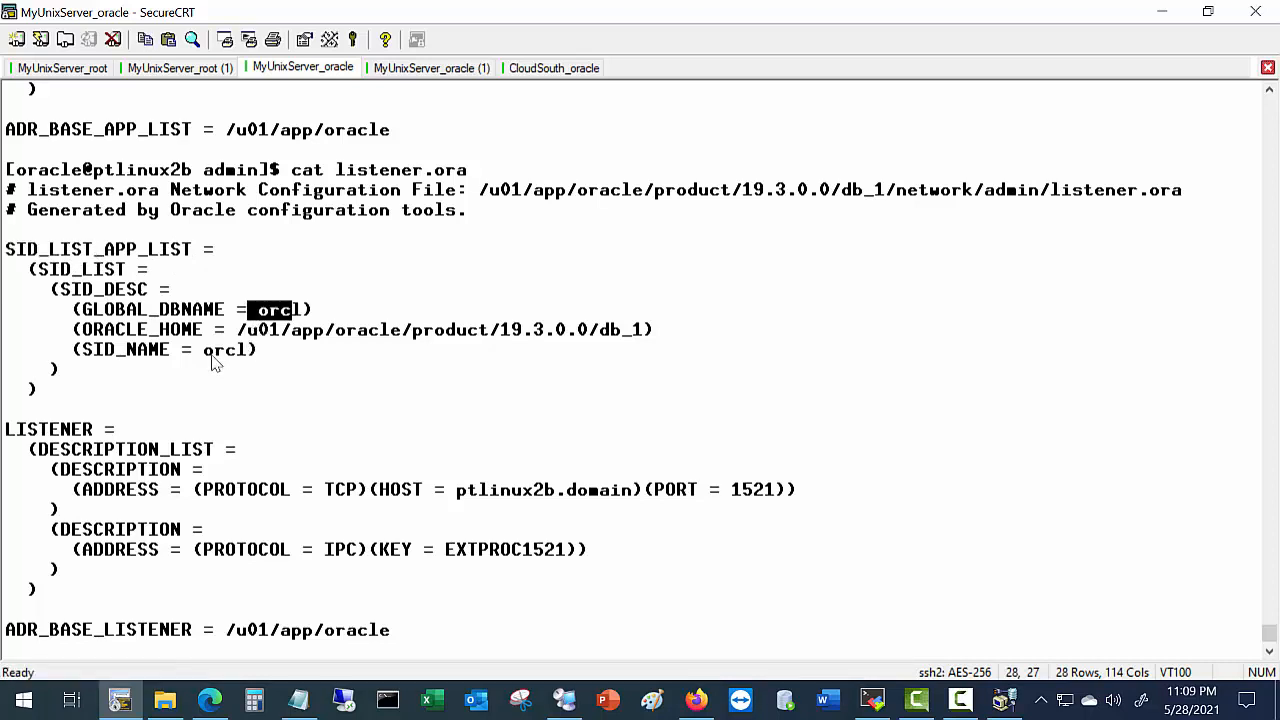
{"action": "left_click_drag", "start_coordinate": [205, 352], "coordinate": [242, 352]}
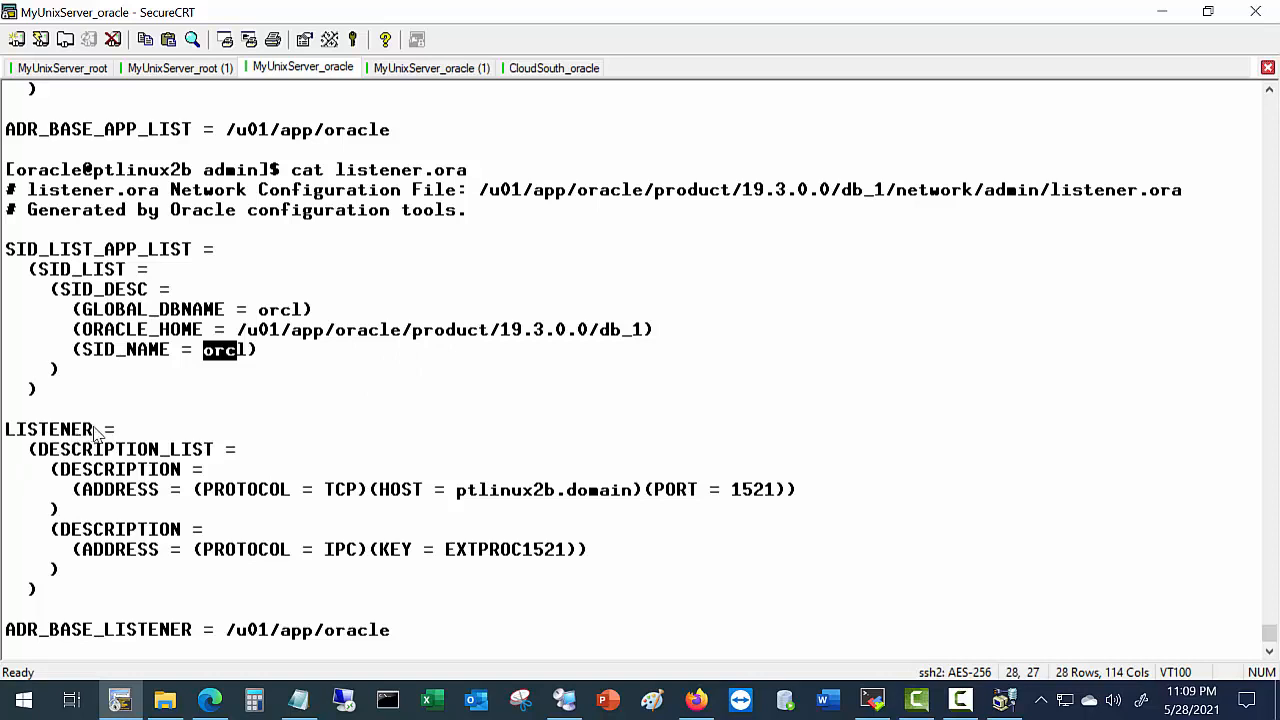
{"action": "left_click_drag", "start_coordinate": [94, 432], "coordinate": [10, 434]}
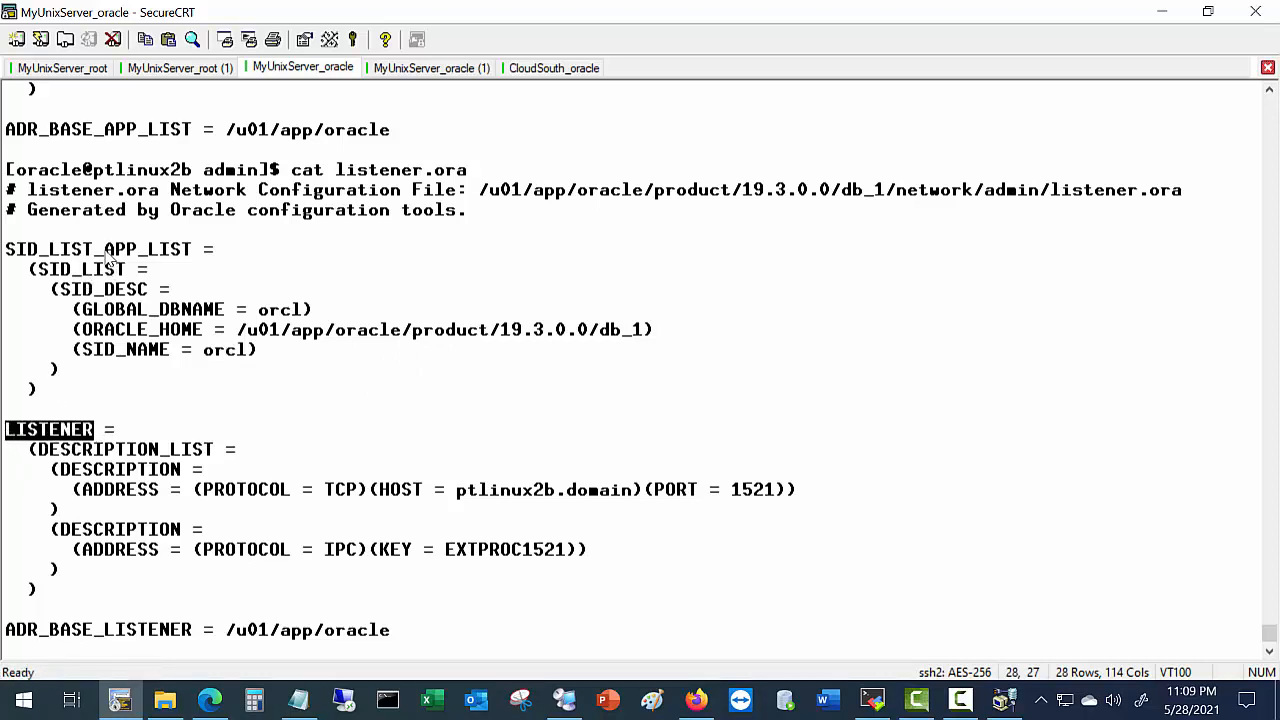
{"action": "left_click_drag", "start_coordinate": [104, 254], "coordinate": [198, 258]}
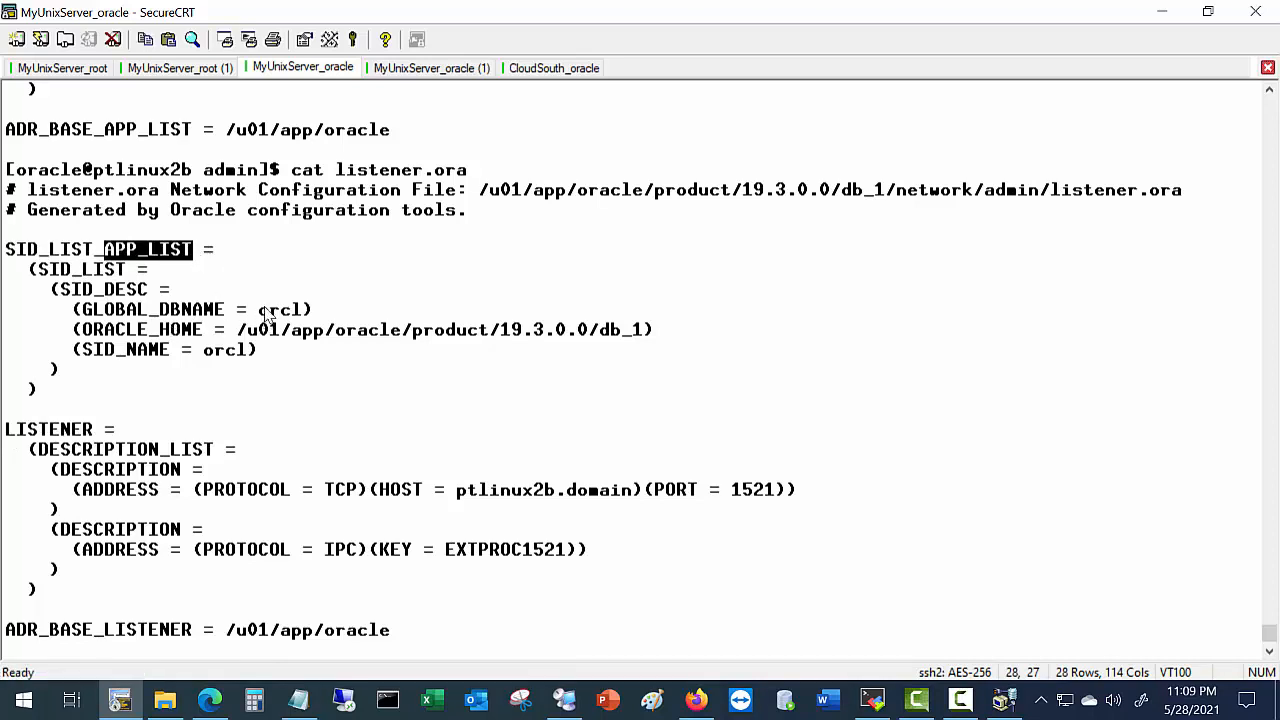
{"action": "left_click_drag", "start_coordinate": [258, 312], "coordinate": [303, 322]}
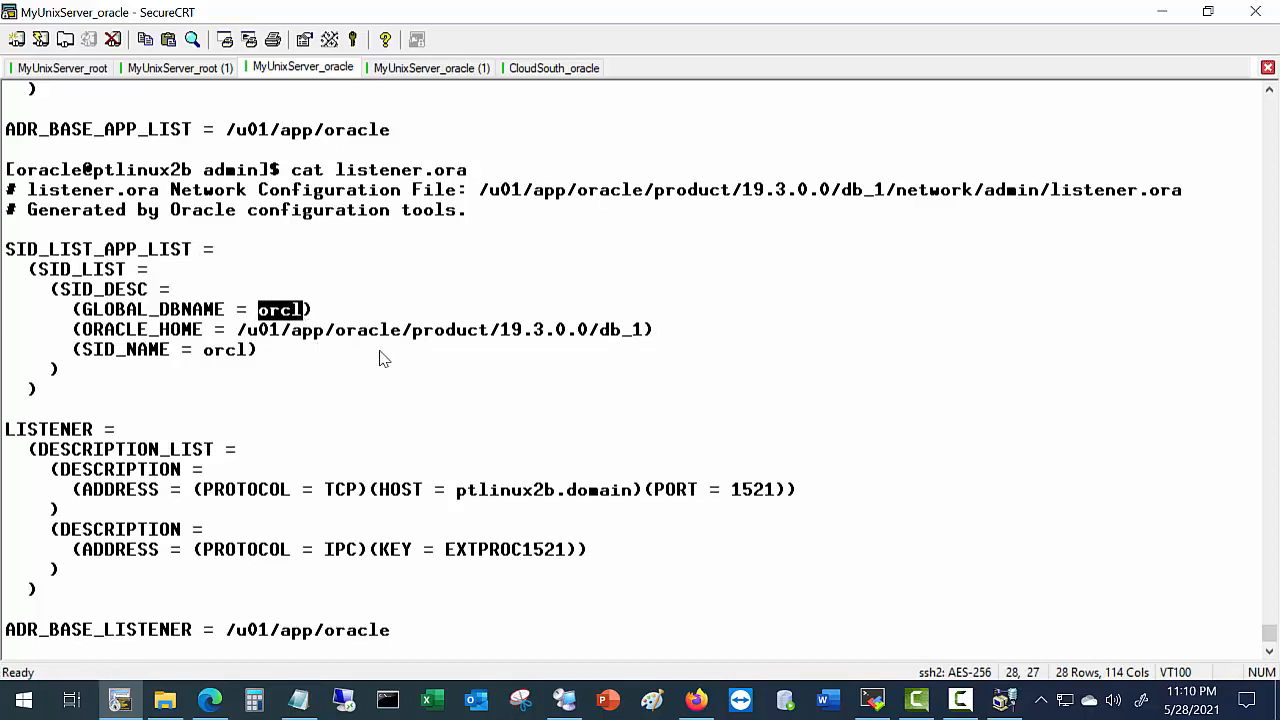
{"action": "scroll", "coordinate": [380, 365], "scroll_direction": "down", "scroll_amount": 3}
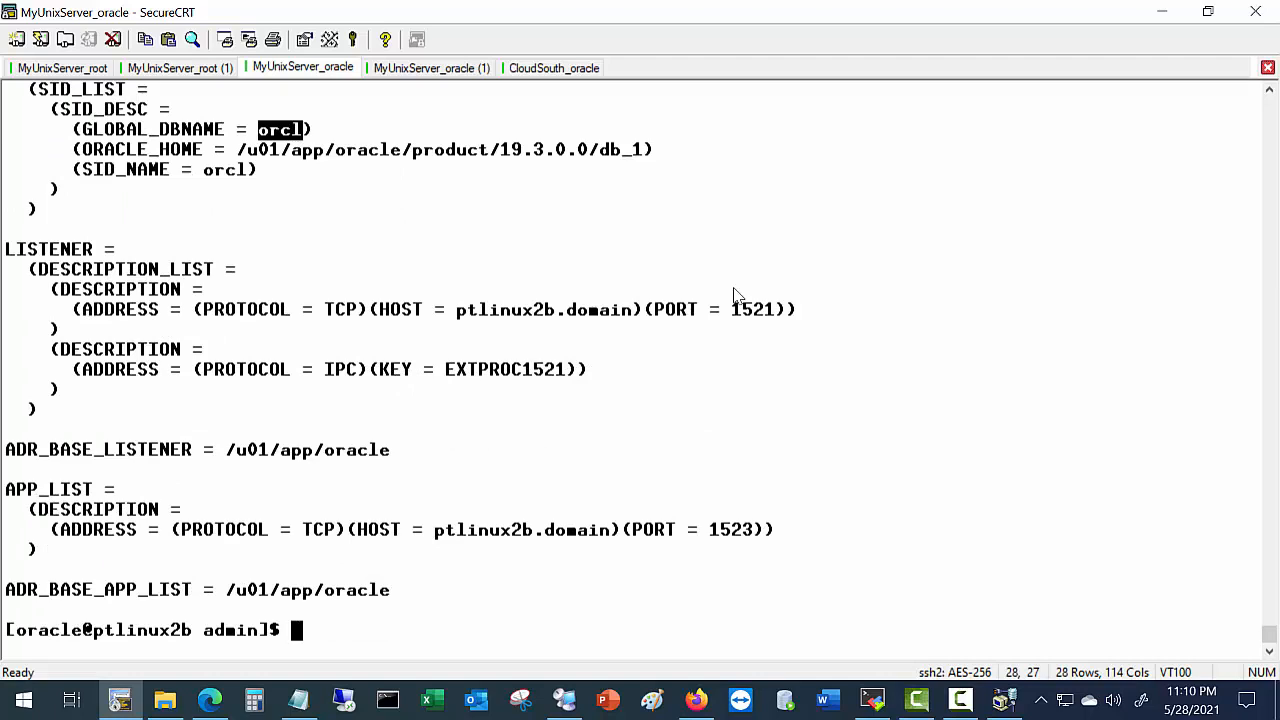
Query the app_list listener status (TNS-12541, no listener on port 1523) and enter lsnrctl start app_list.
{"action": "type", "text": "lsnrc"}
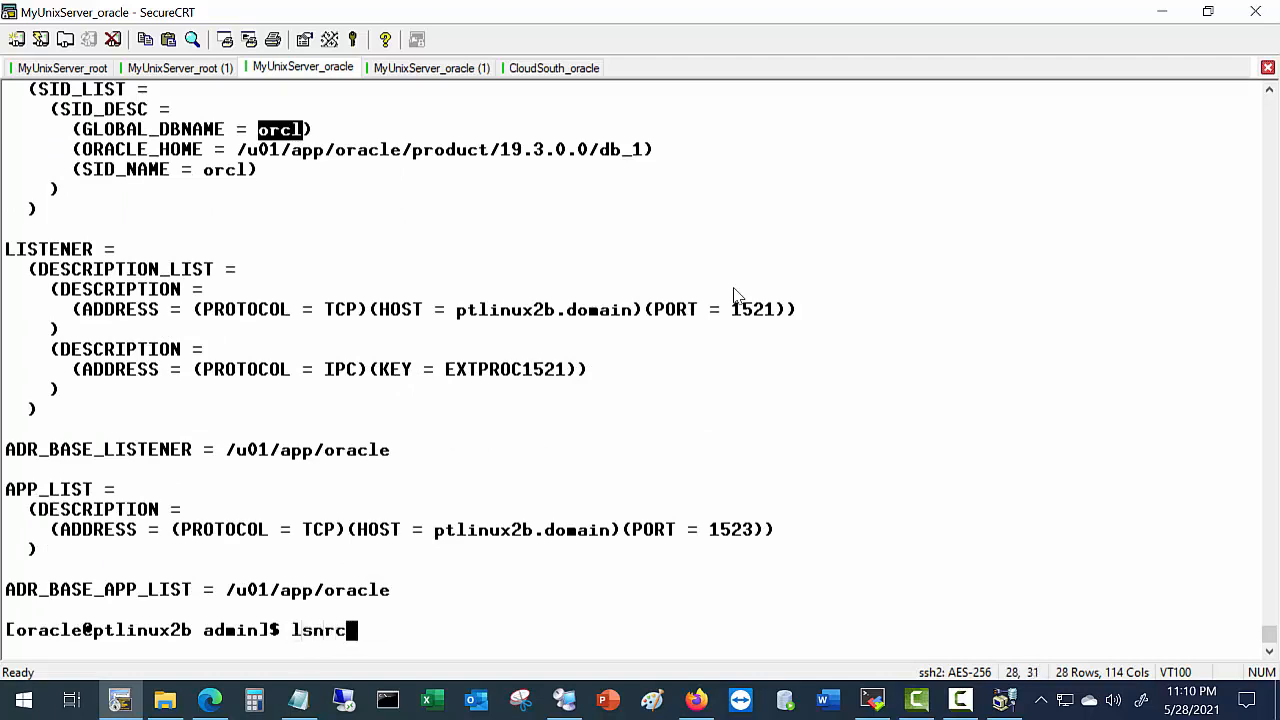
{"action": "type", "text": "tl status"}
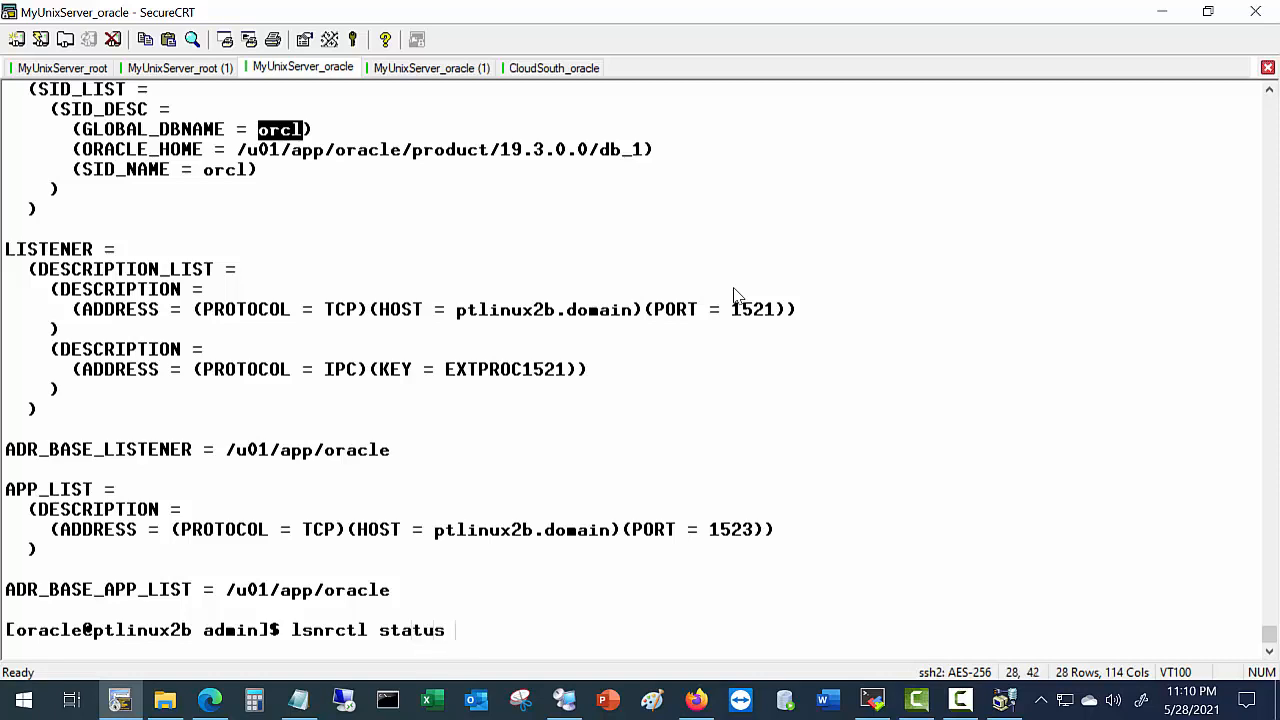
{"action": "type", "text": " app_list"}
{"action": "key", "text": "Return"}
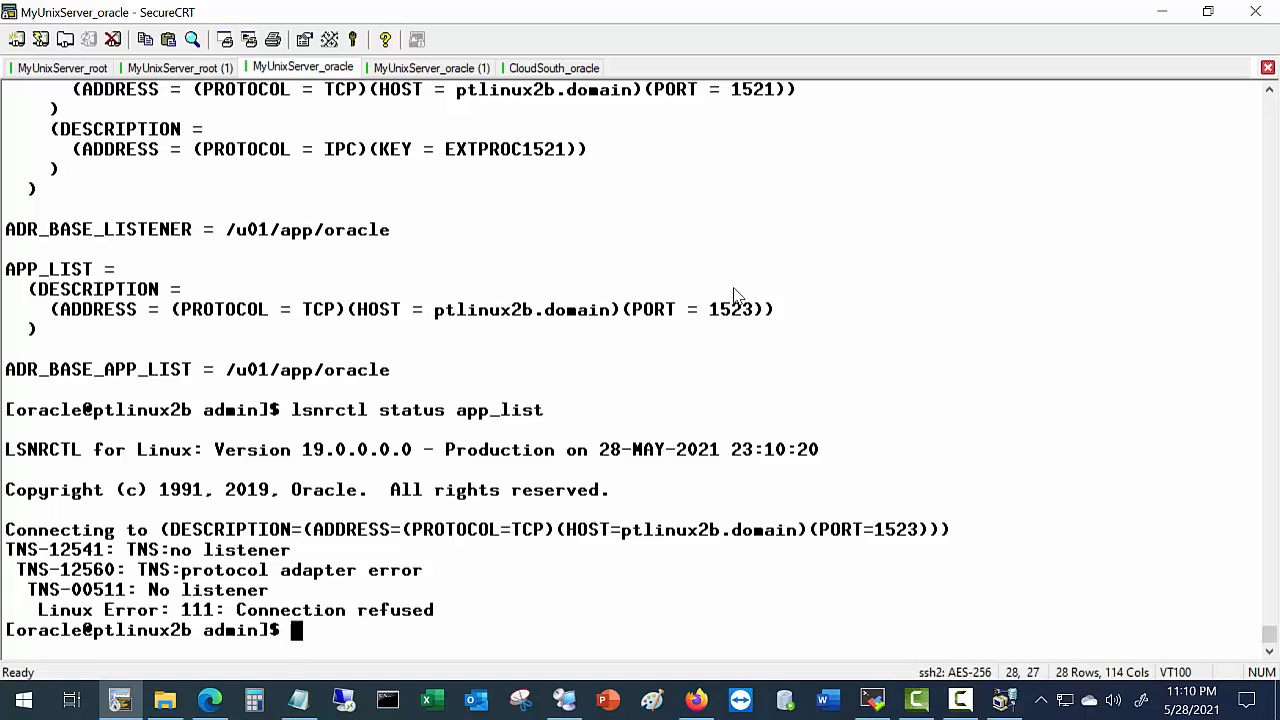
{"action": "type", "text": "lsnrc"}
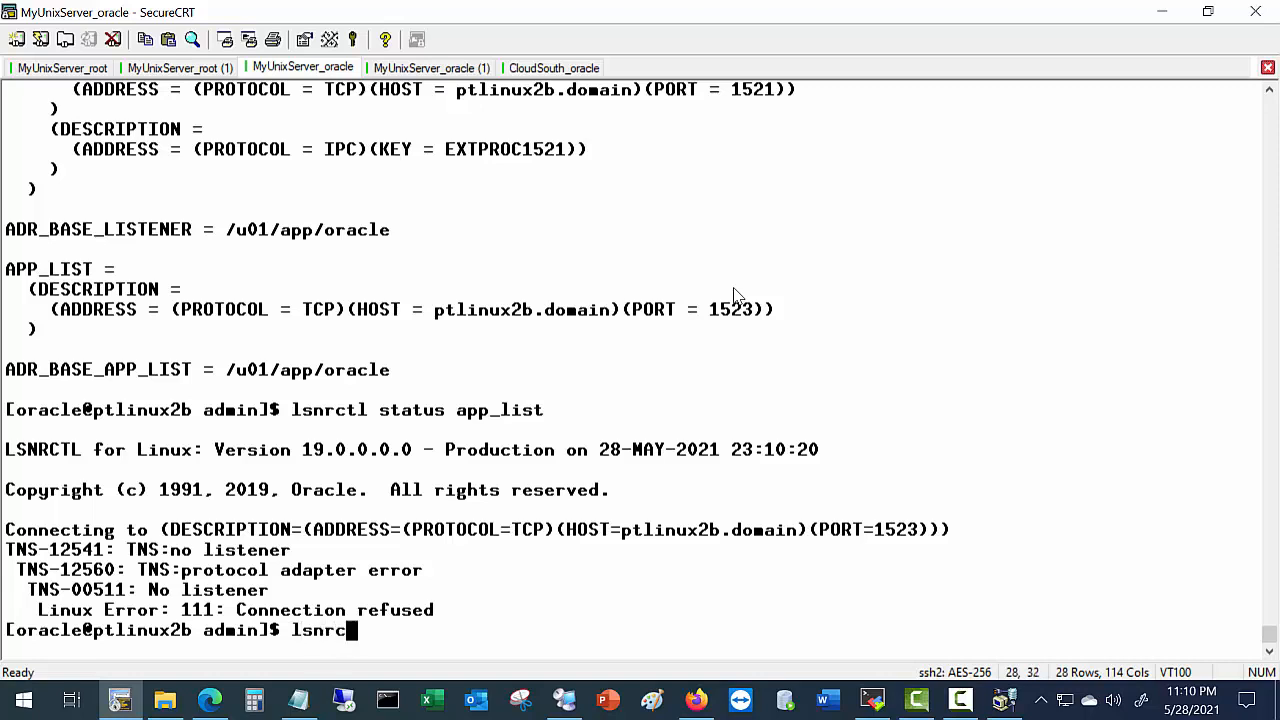
{"action": "type", "text": "tl start a"}
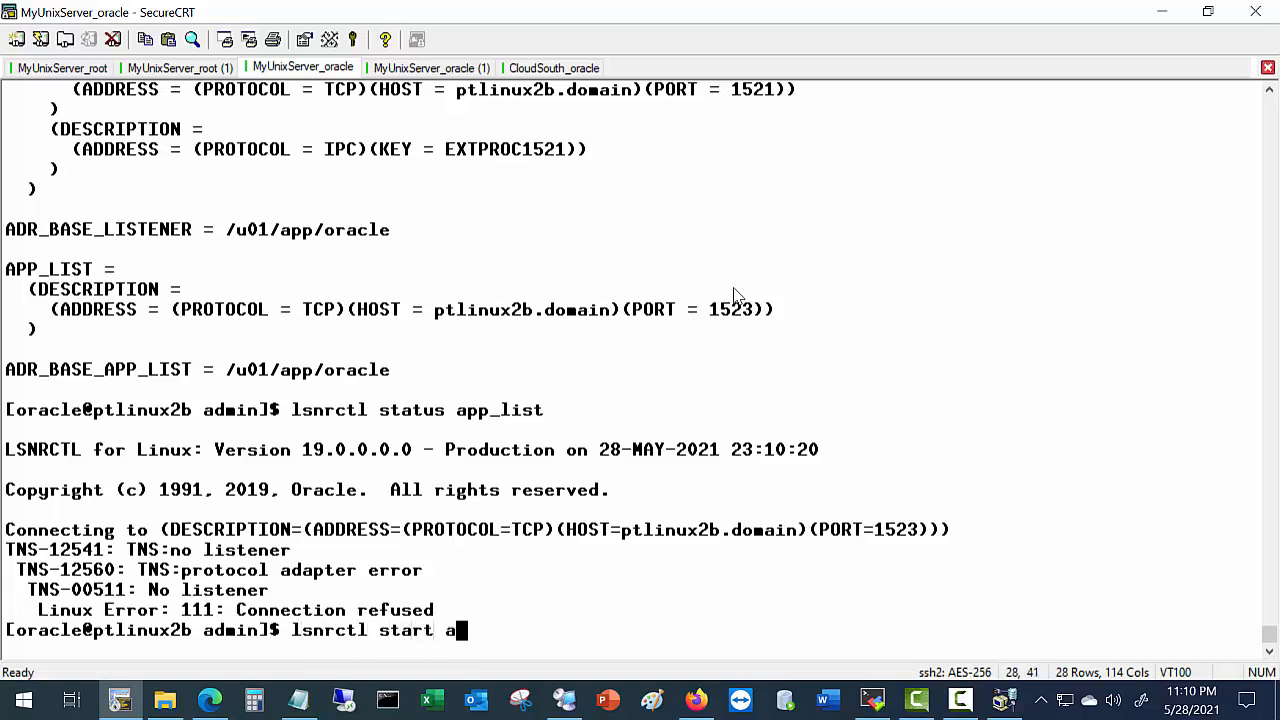
{"action": "type", "text": "pp_list"}
Start the app_list listener and recheck its status, showing orcl served on port 1523.
{"action": "key", "text": "Return"}
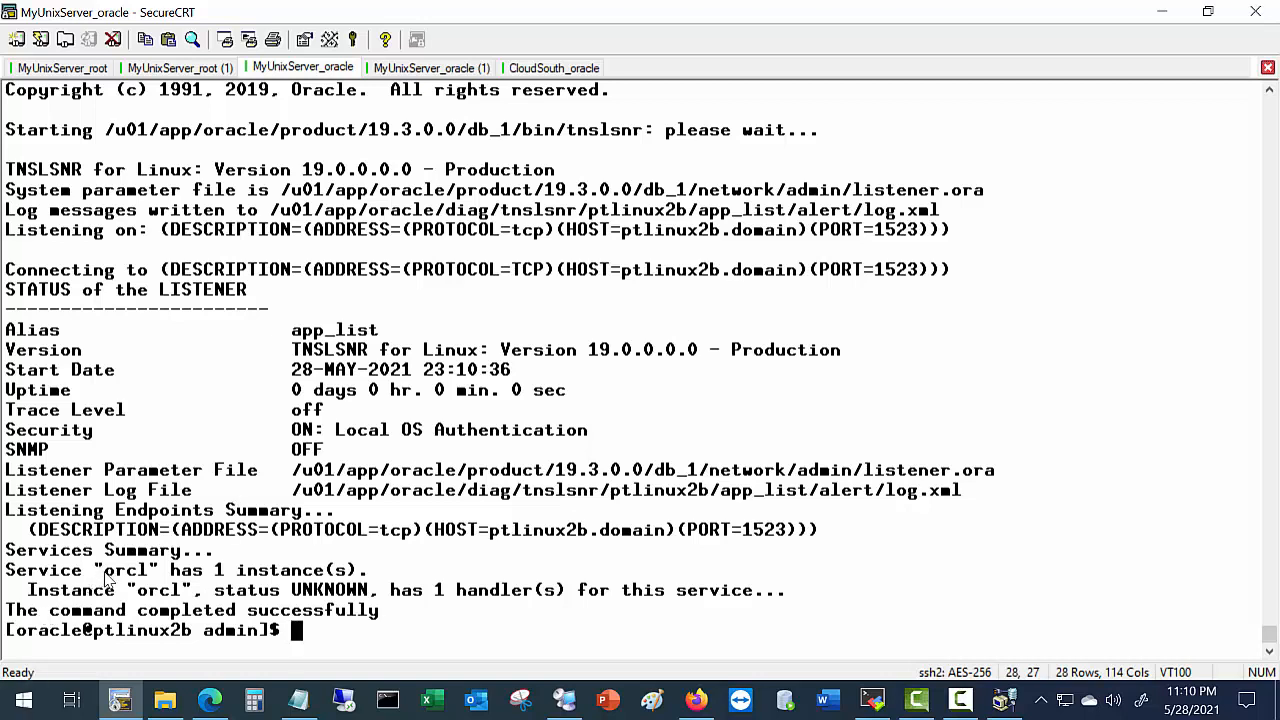
{"action": "left_click_drag", "start_coordinate": [104, 570], "coordinate": [210, 598]}
{"action": "key", "text": "Up"}
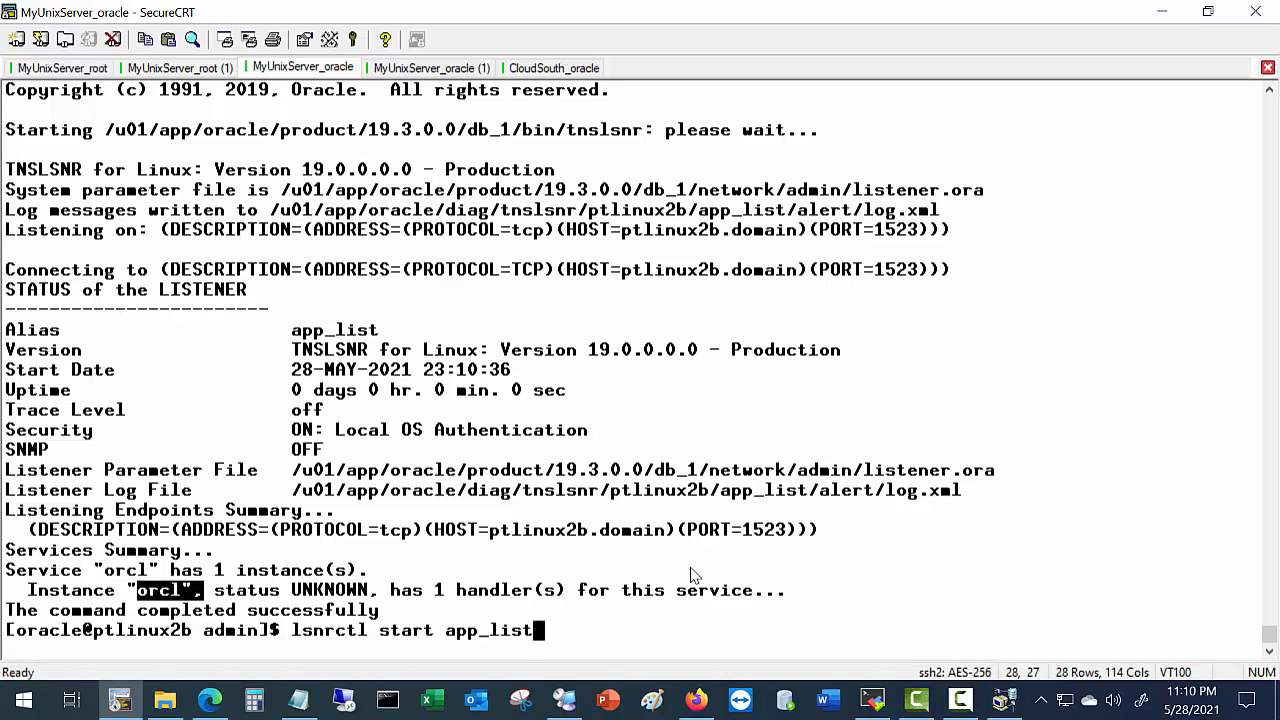
{"action": "key", "text": "Left"}
{"action": "key", "text": "Left"}
{"action": "key", "text": "Left"}
{"action": "key", "text": "Left"}
{"action": "key", "text": "Left"}
{"action": "key", "text": "Left"}
{"action": "key", "text": "Left"}
{"action": "key", "text": "Left"}
{"action": "key", "text": "BackSpace"}
{"action": "key", "text": "BackSpace"}
{"action": "key", "text": "BackSpace"}
{"action": "key", "text": "BackSpace"}
{"action": "key", "text": "BackSpace"}
{"action": "key", "text": "BackSpace"}
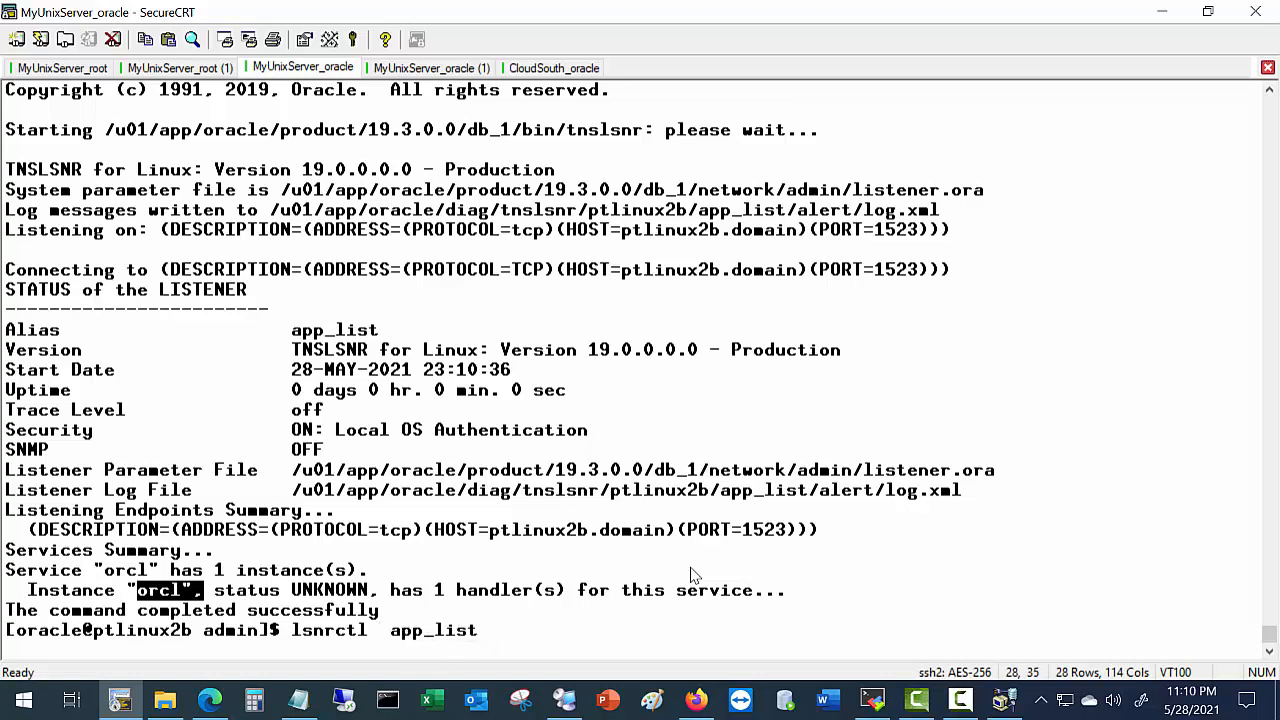
{"action": "type", "text": "status"}
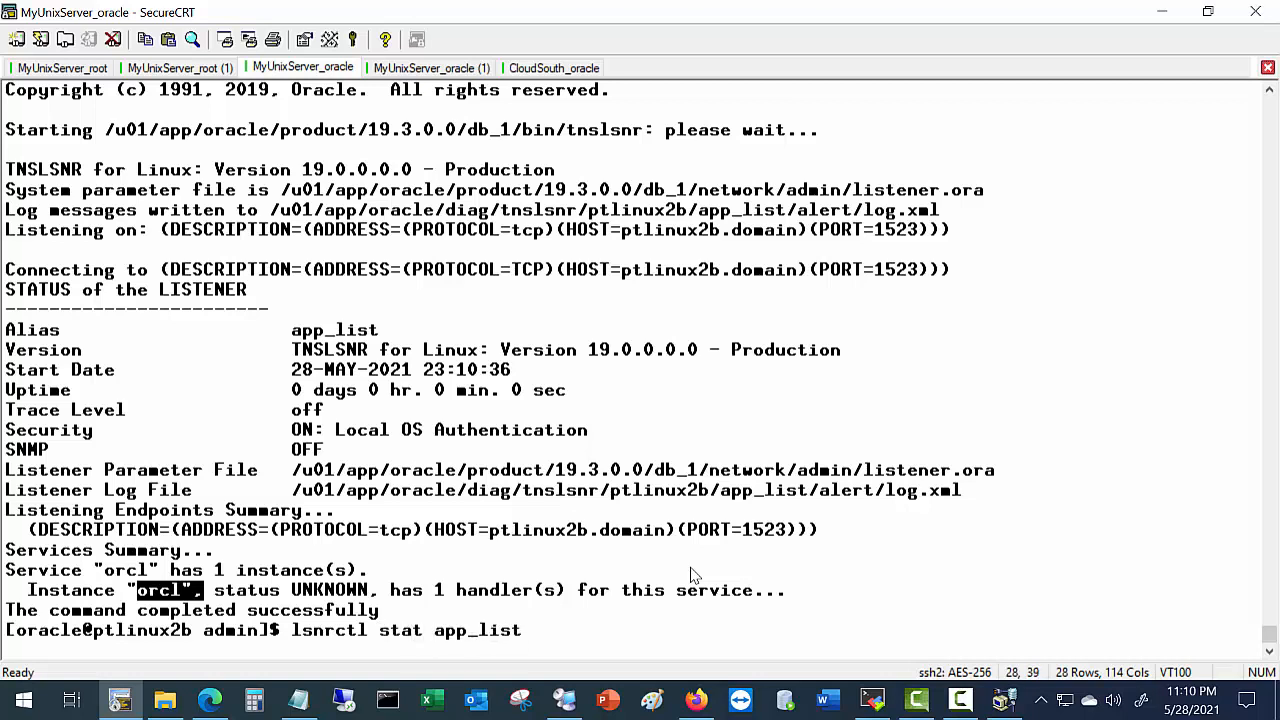
{"action": "key", "text": "Return"}
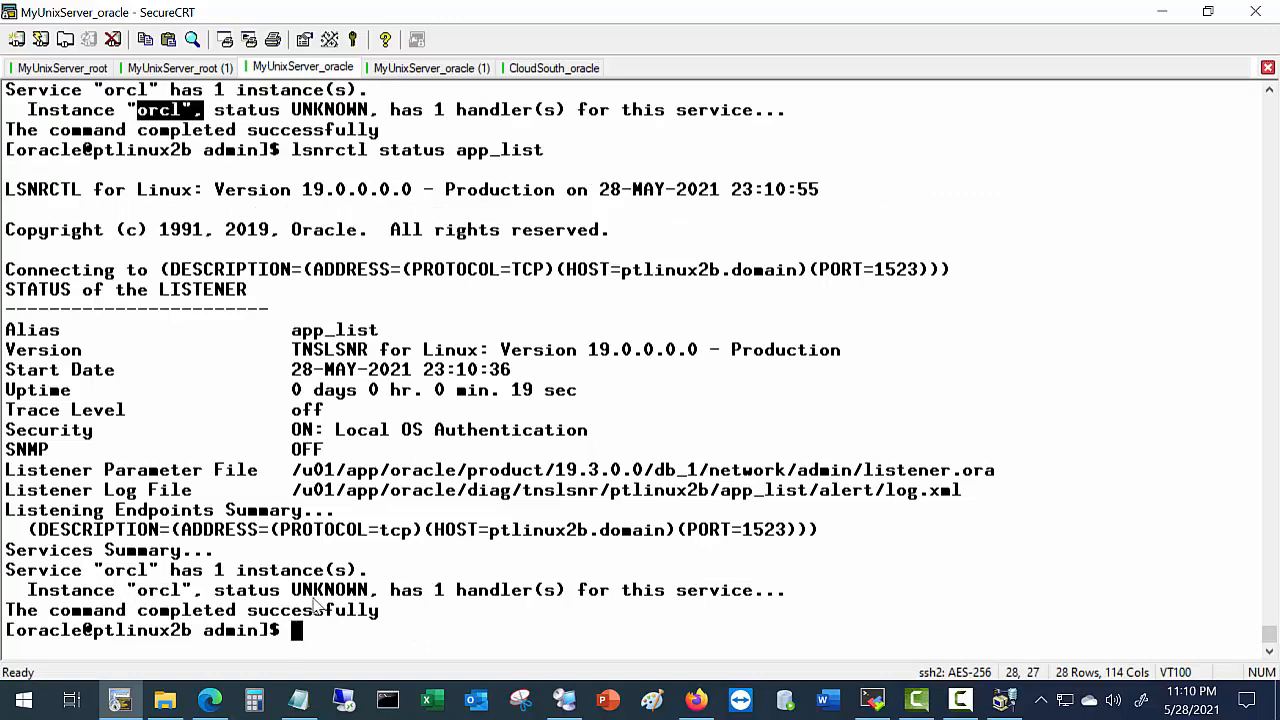
Highlight orcl's UNKNOWN status and check the default LISTENER on 1521, which supports no services.
{"action": "double_click", "coordinate": [345, 592]}
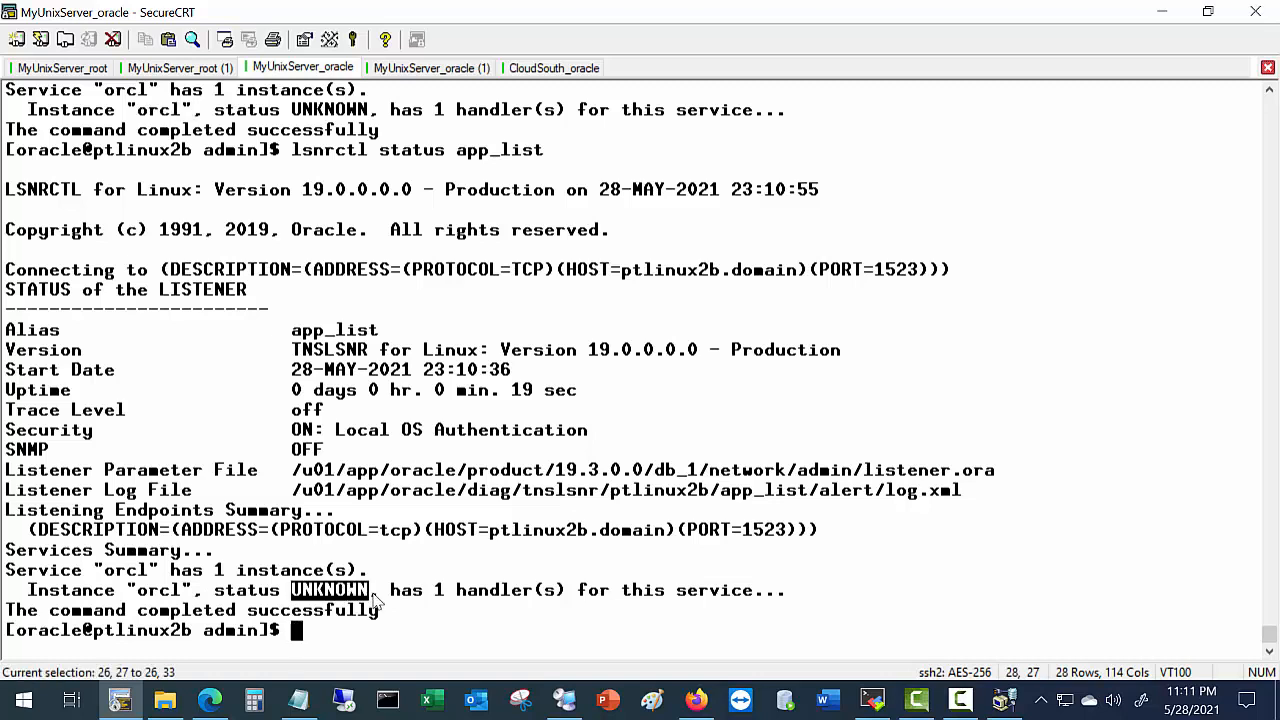
{"action": "left_click_drag", "start_coordinate": [375, 600], "coordinate": [380, 598]}
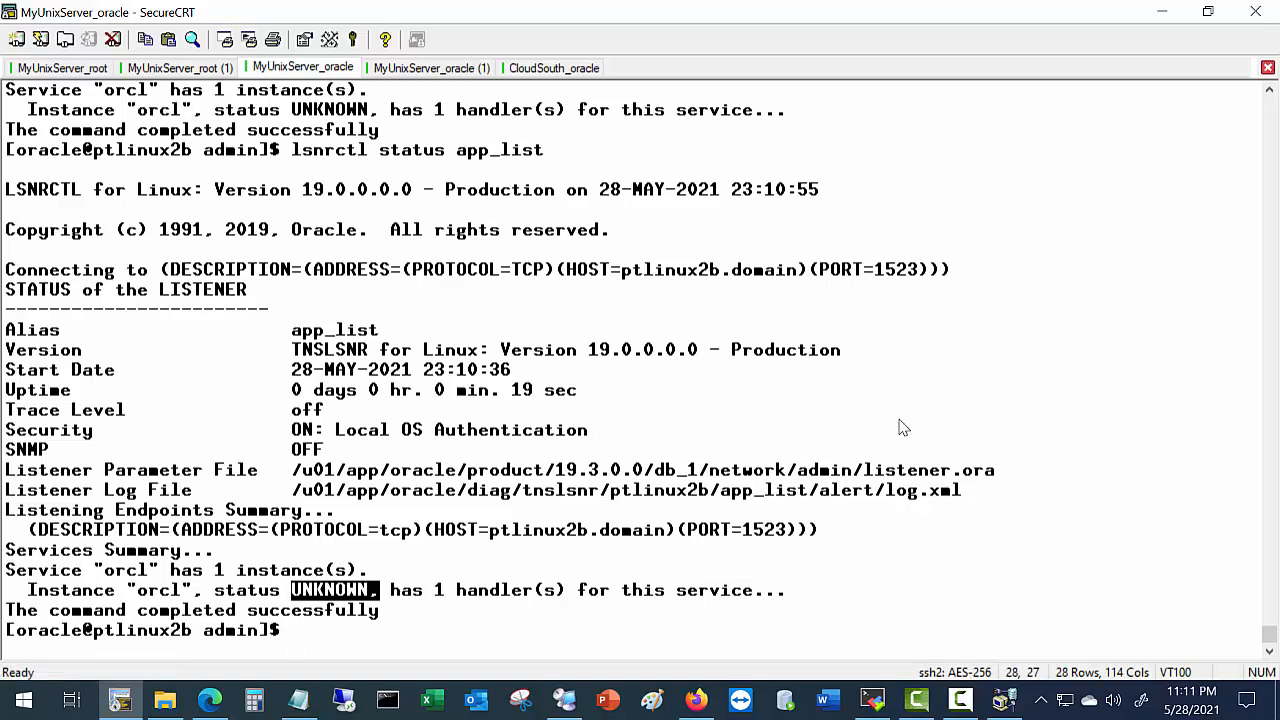
{"action": "type", "text": "lsnrctl status"}
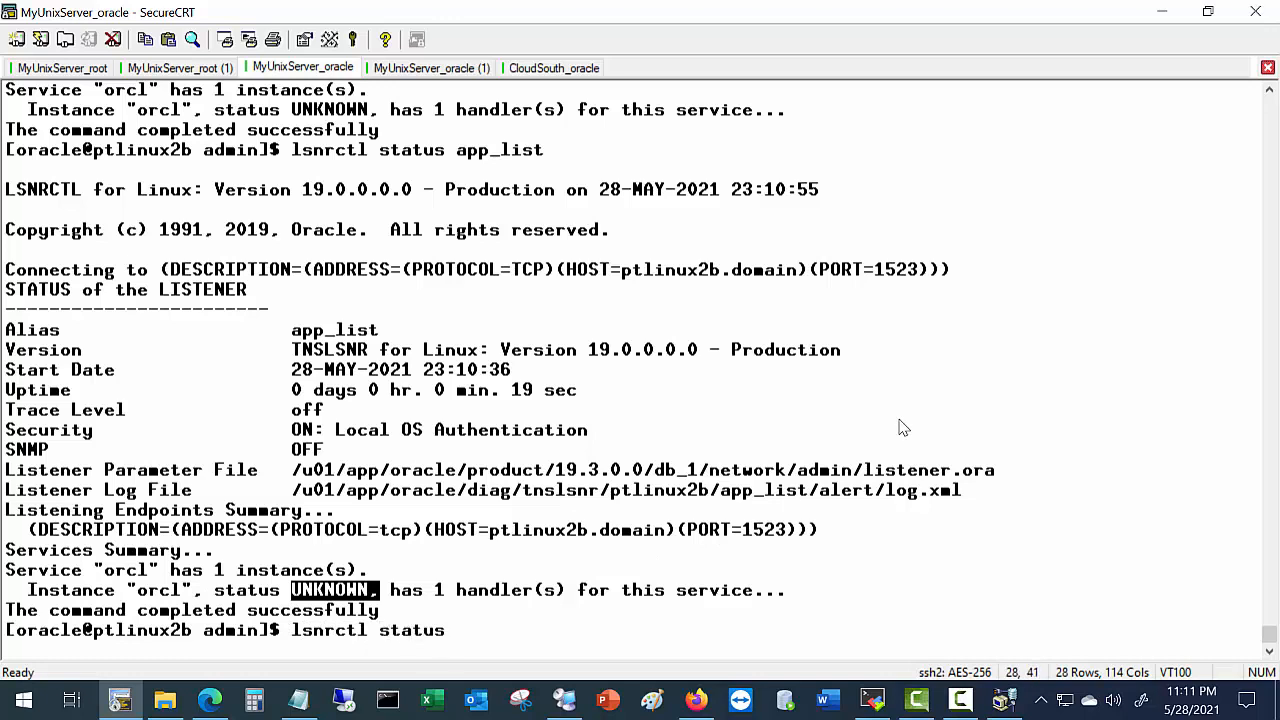
{"action": "key", "text": "Return"}
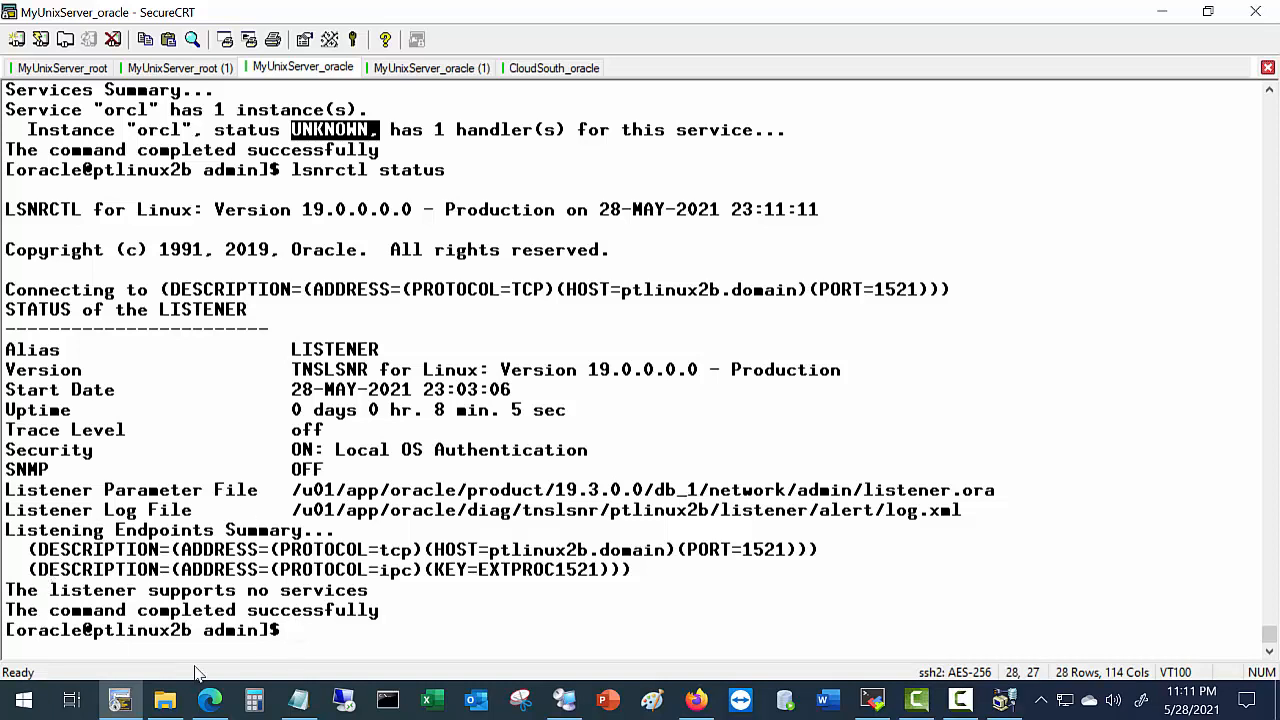
In the lab guide's Configure Oracle Listeners step, highlight EZCONNECT, TNSNAMES and sqlnet.ora.
{"action": "left_click", "coordinate": [218, 704]}
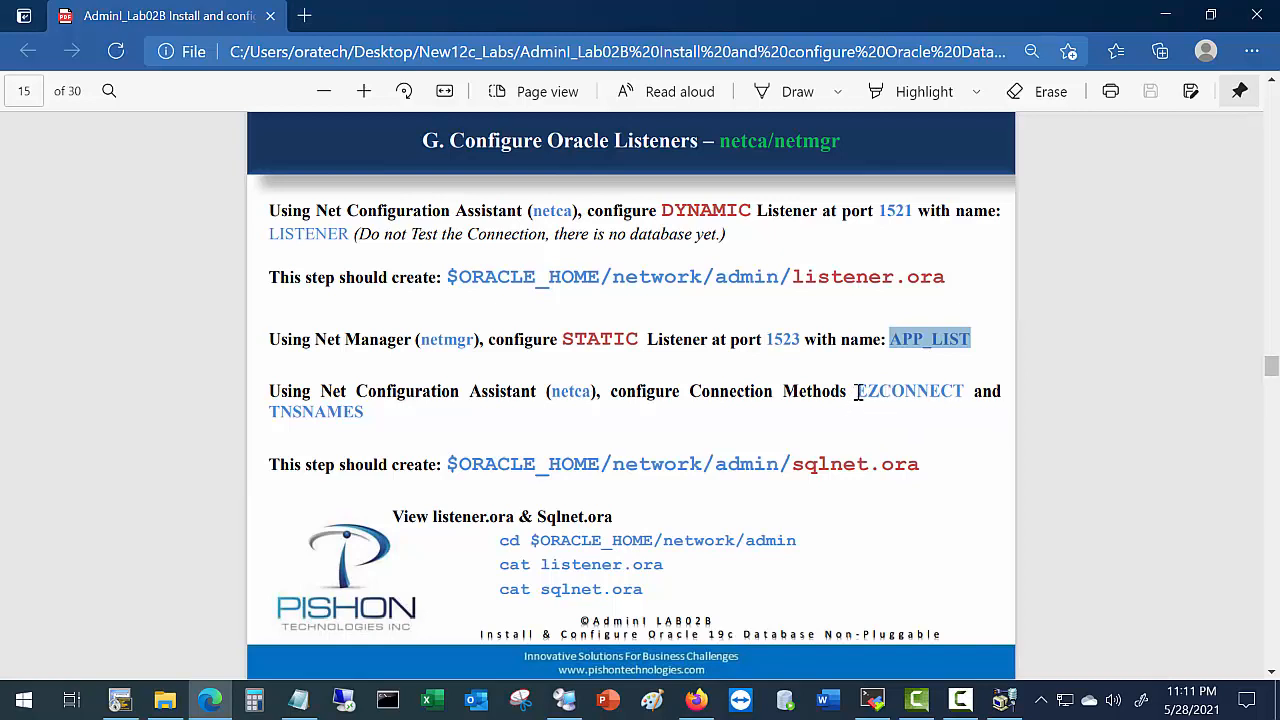
{"action": "left_click_drag", "start_coordinate": [858, 391], "coordinate": [964, 391]}
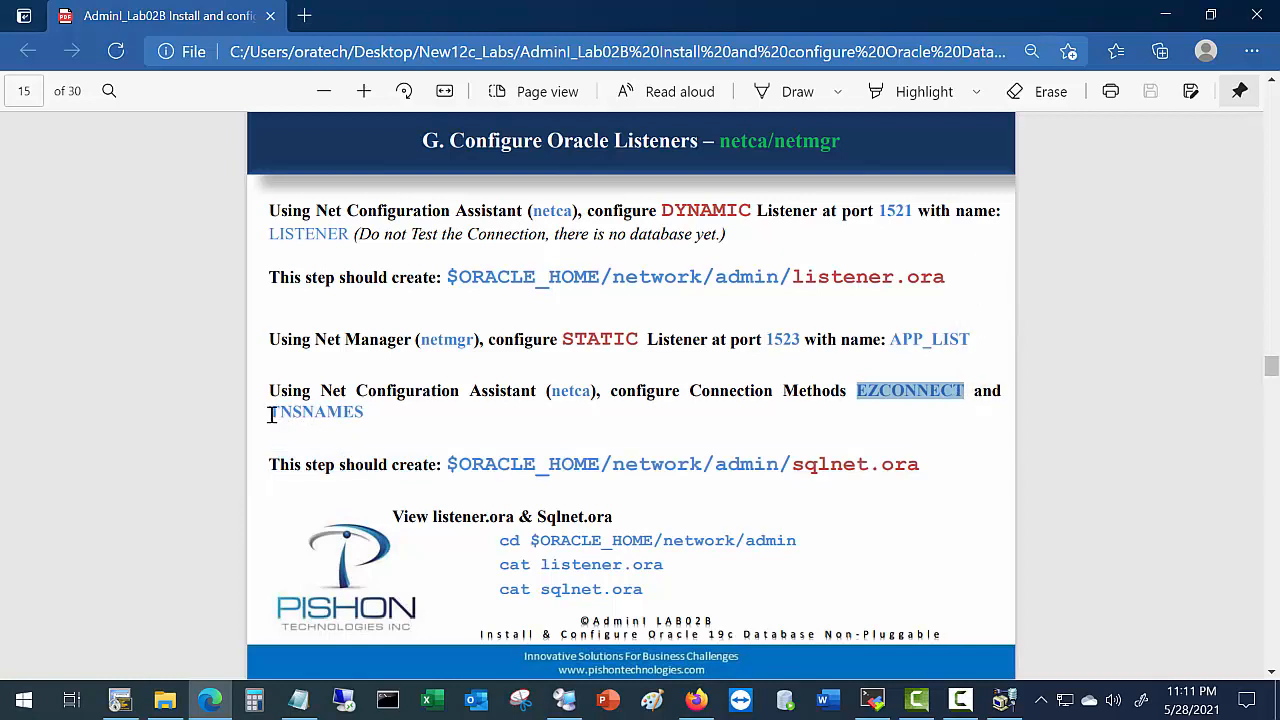
{"action": "left_click_drag", "start_coordinate": [271, 415], "coordinate": [370, 441]}
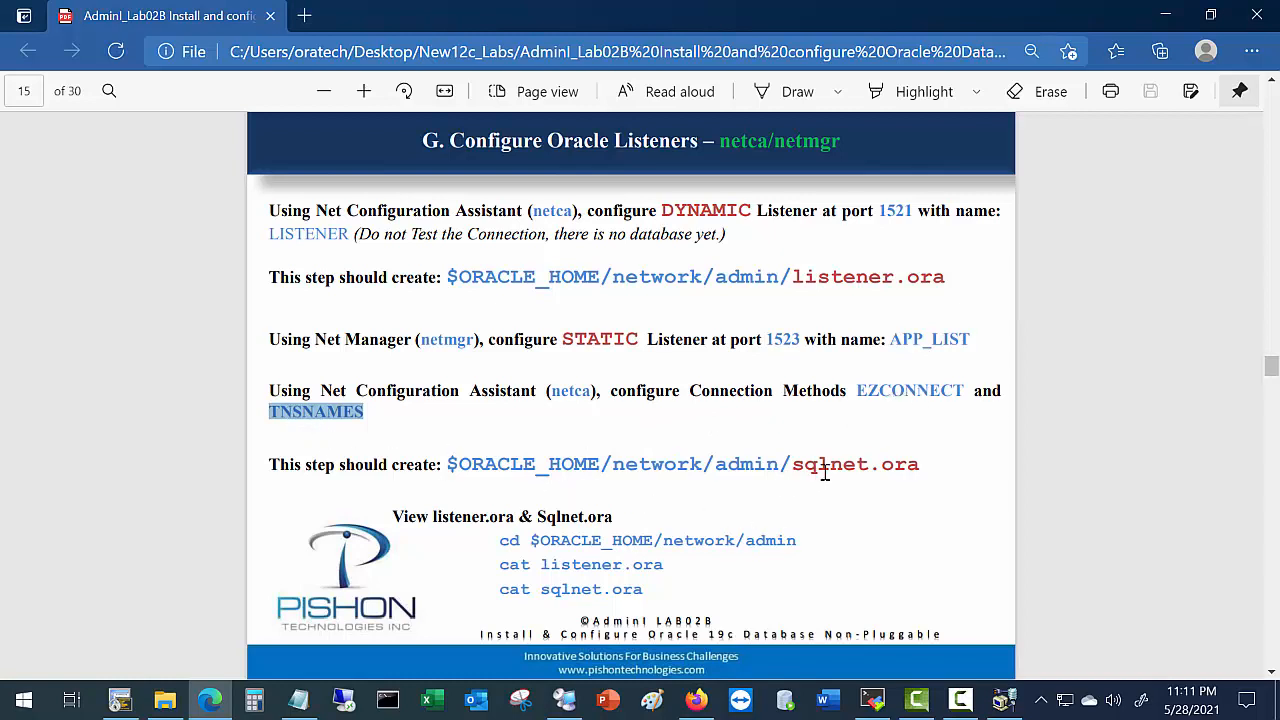
{"action": "left_click", "coordinate": [793, 470]}
{"action": "left_click_drag", "start_coordinate": [810, 473], "coordinate": [926, 489]}
Exit Oracle Net Manager via File > Exit.
{"action": "left_click", "coordinate": [872, 700]}
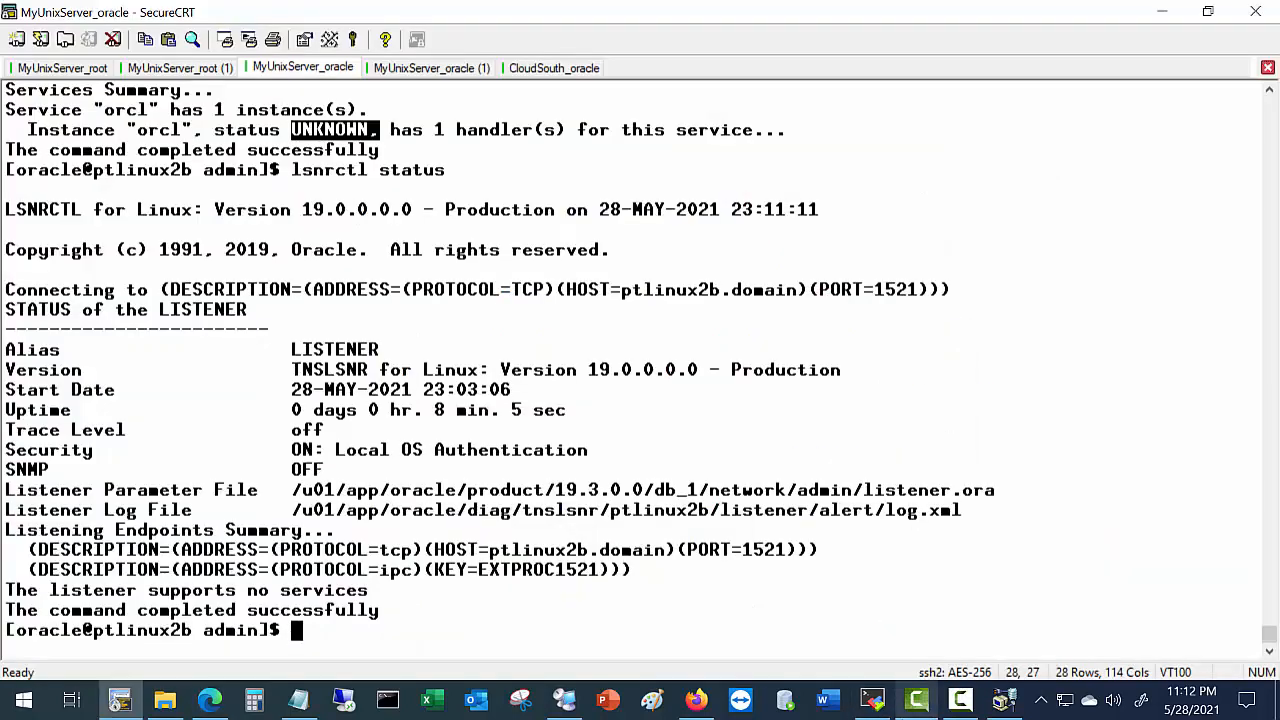
{"action": "left_click", "coordinate": [996, 709]}
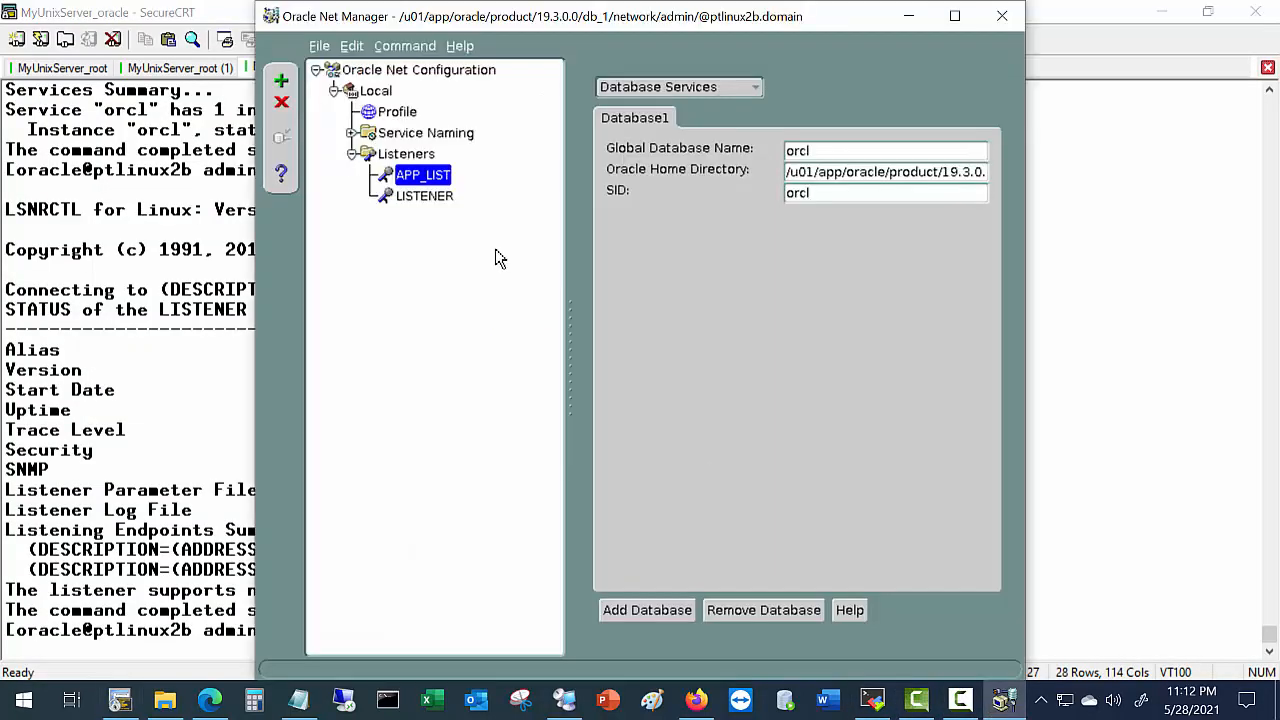
{"action": "left_click", "coordinate": [319, 47]}
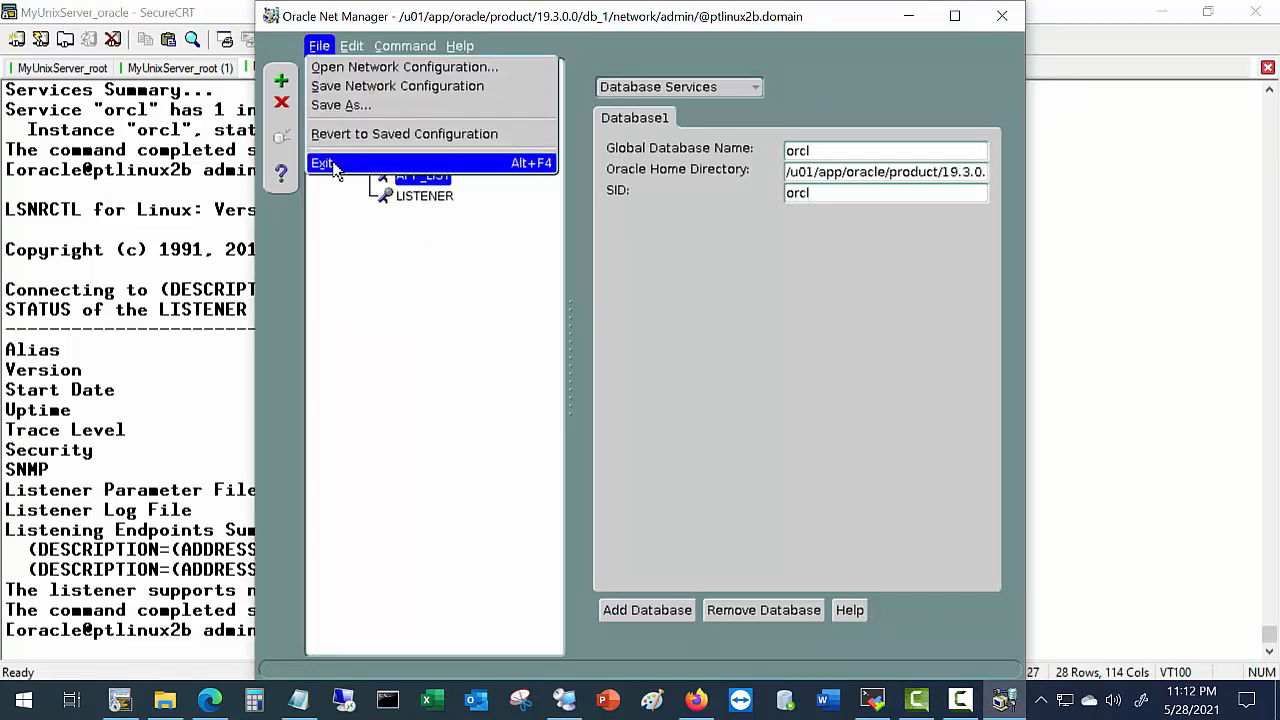
{"action": "left_click", "coordinate": [336, 168]}
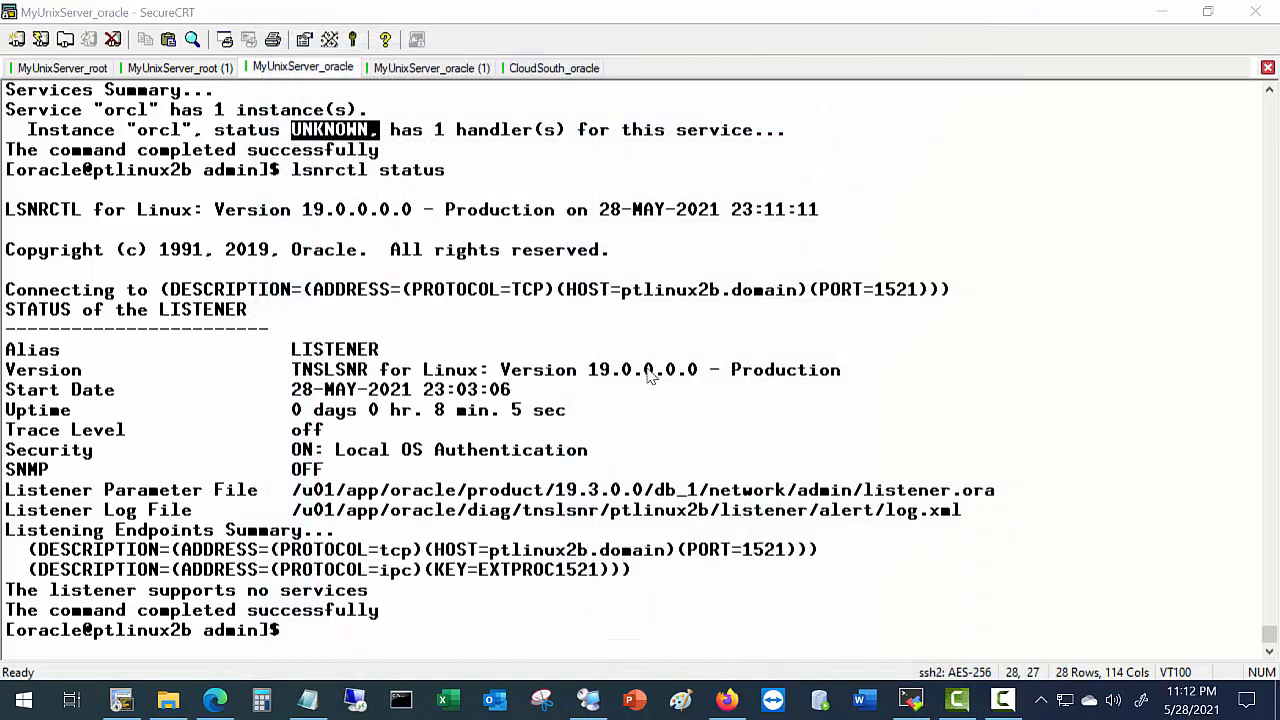
Launch netca from MobaXterm and choose Naming Methods configuration.
{"action": "left_click", "coordinate": [911, 700]}
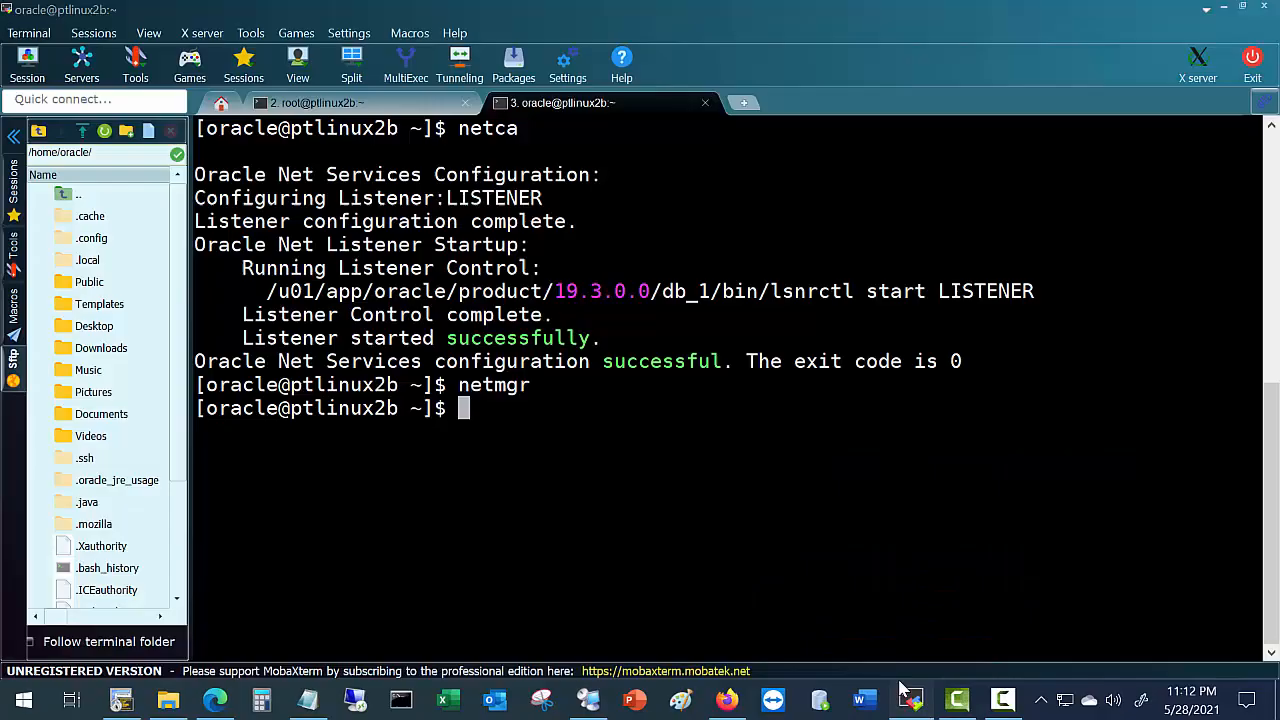
{"action": "type", "text": "netca"}
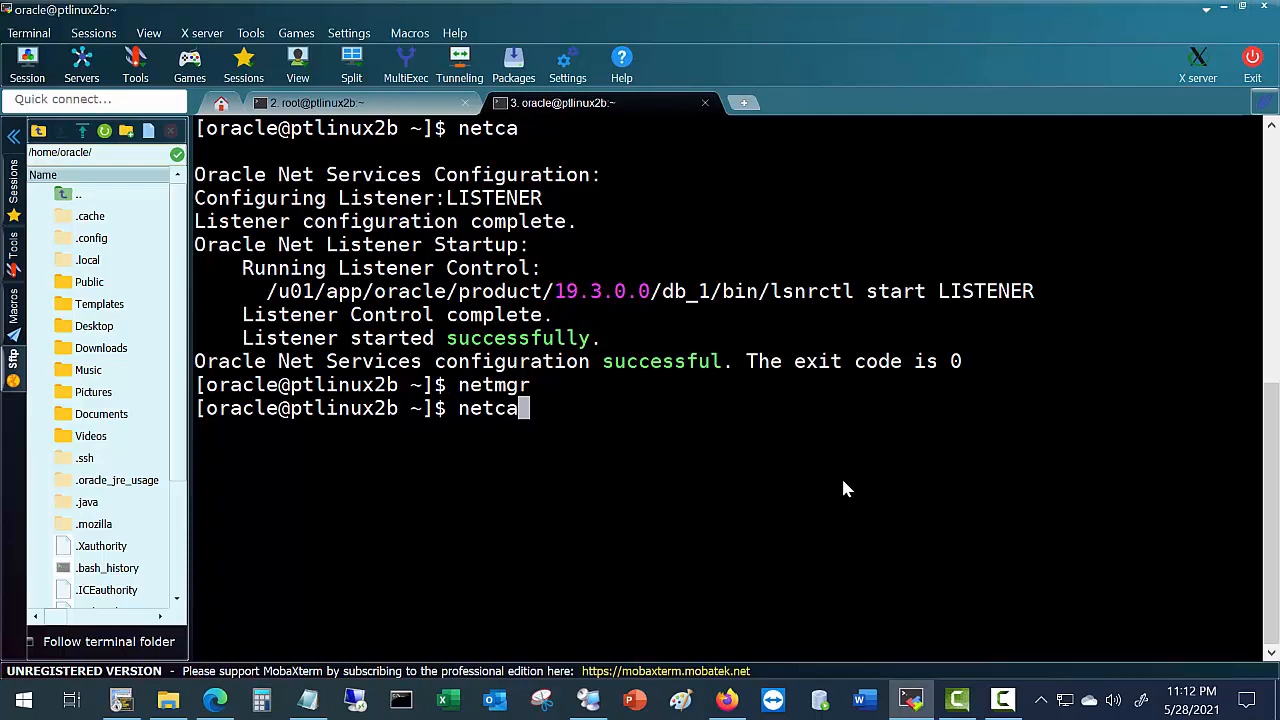
{"action": "key", "text": "Return"}
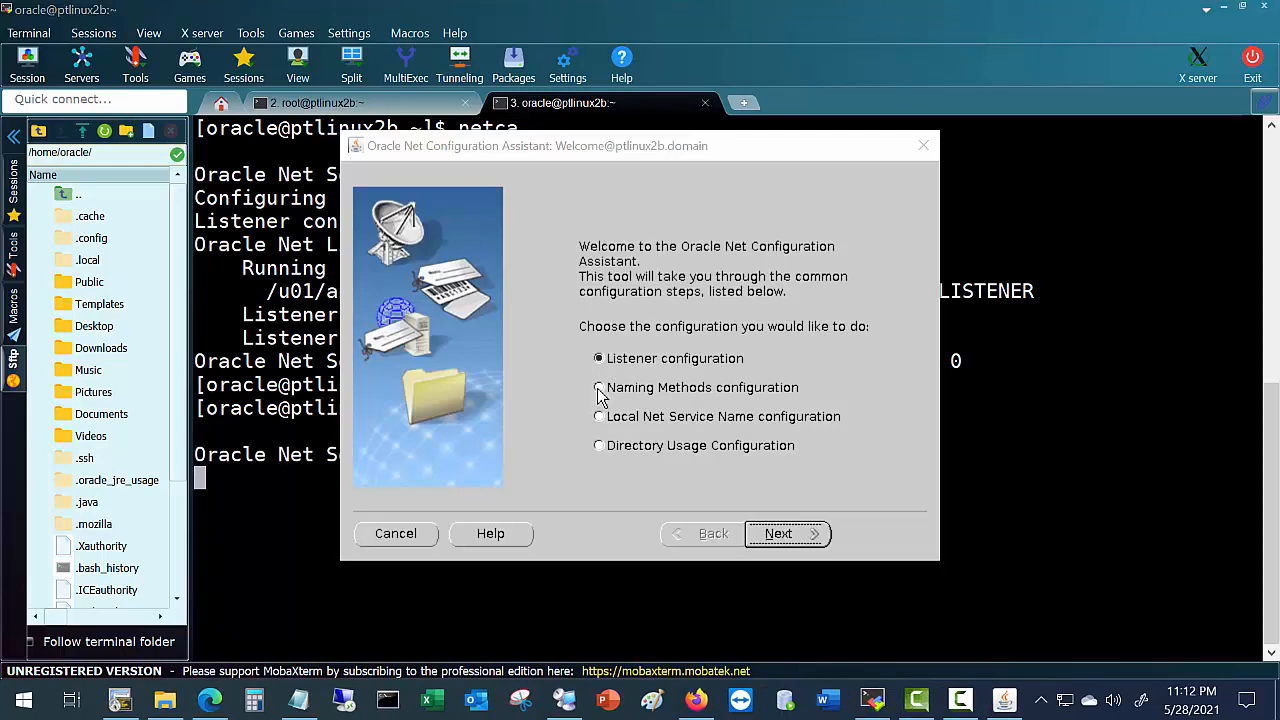
{"action": "left_click", "coordinate": [600, 390]}
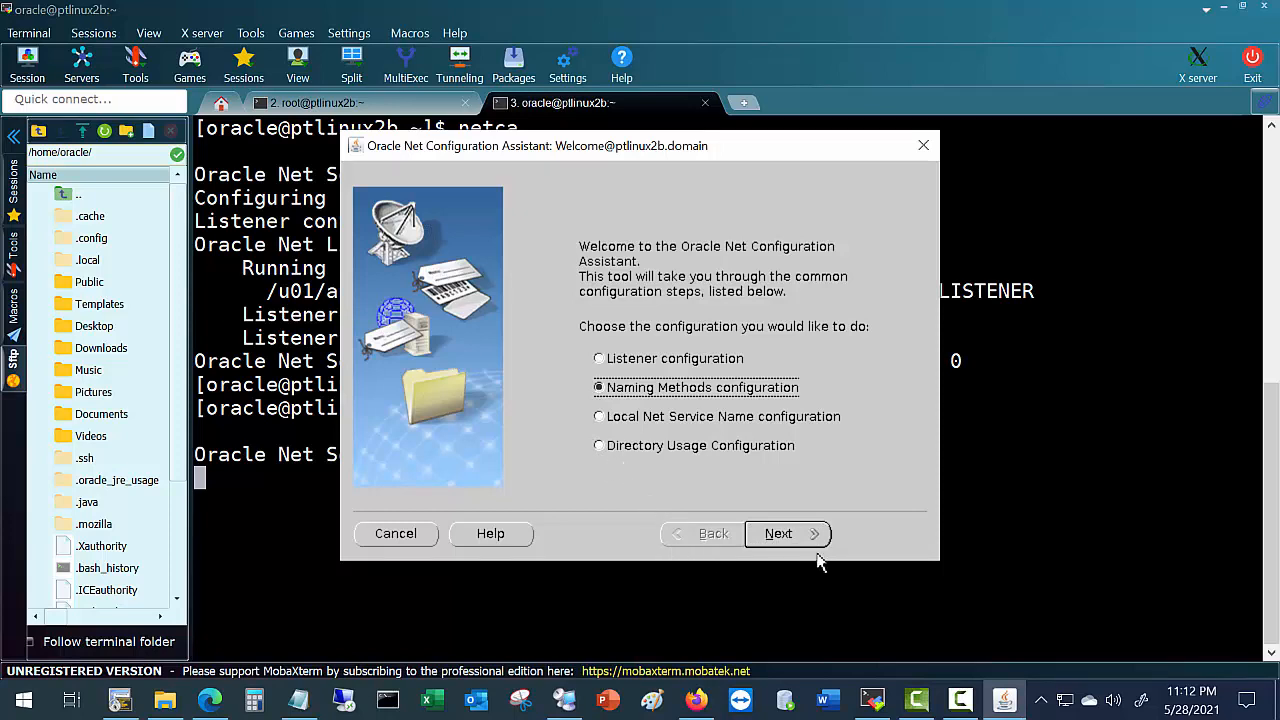
{"action": "left_click", "coordinate": [780, 534]}
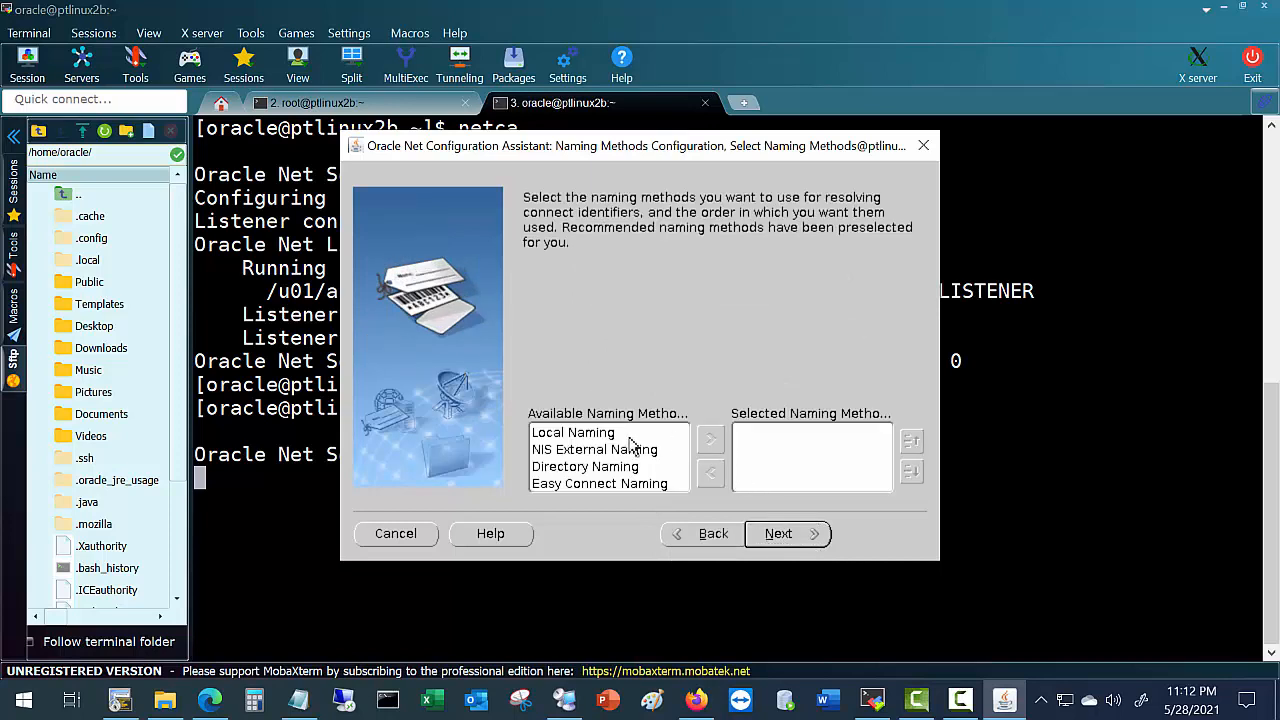
Add Local Naming and Easy Connect Naming as selected naming methods and finish netca.
{"action": "left_click", "coordinate": [572, 434]}
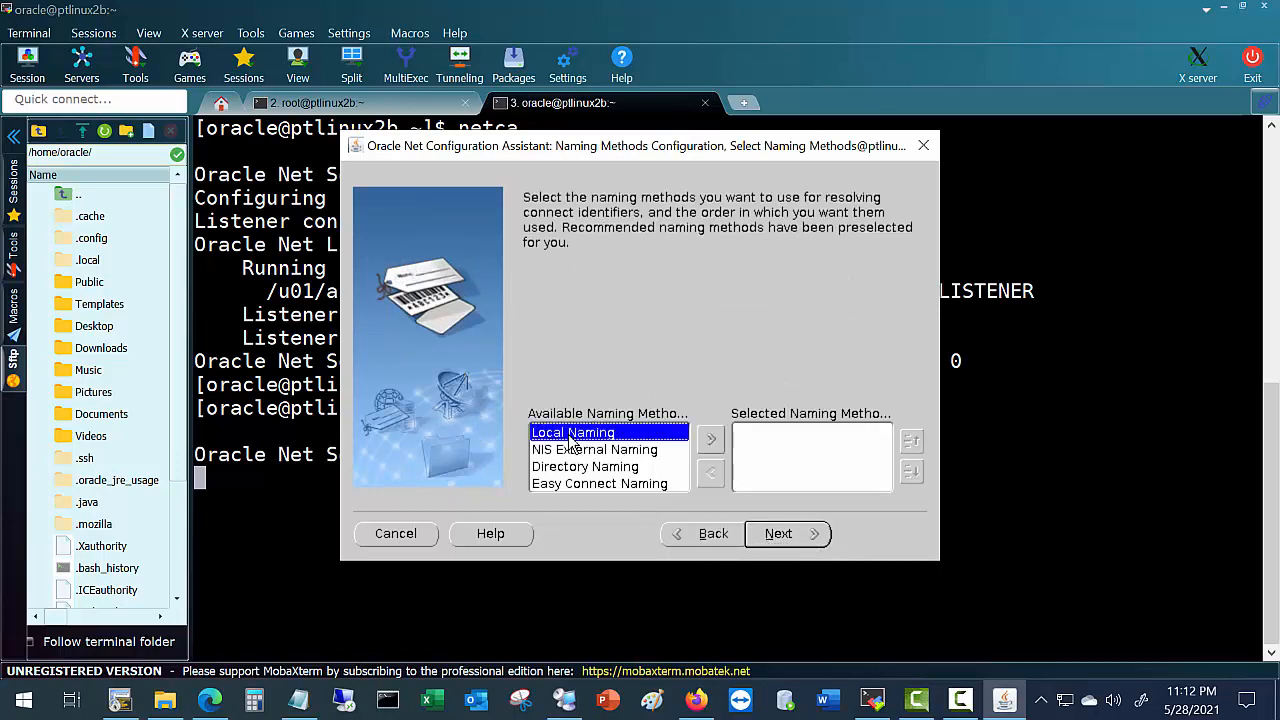
{"action": "left_click", "coordinate": [709, 443]}
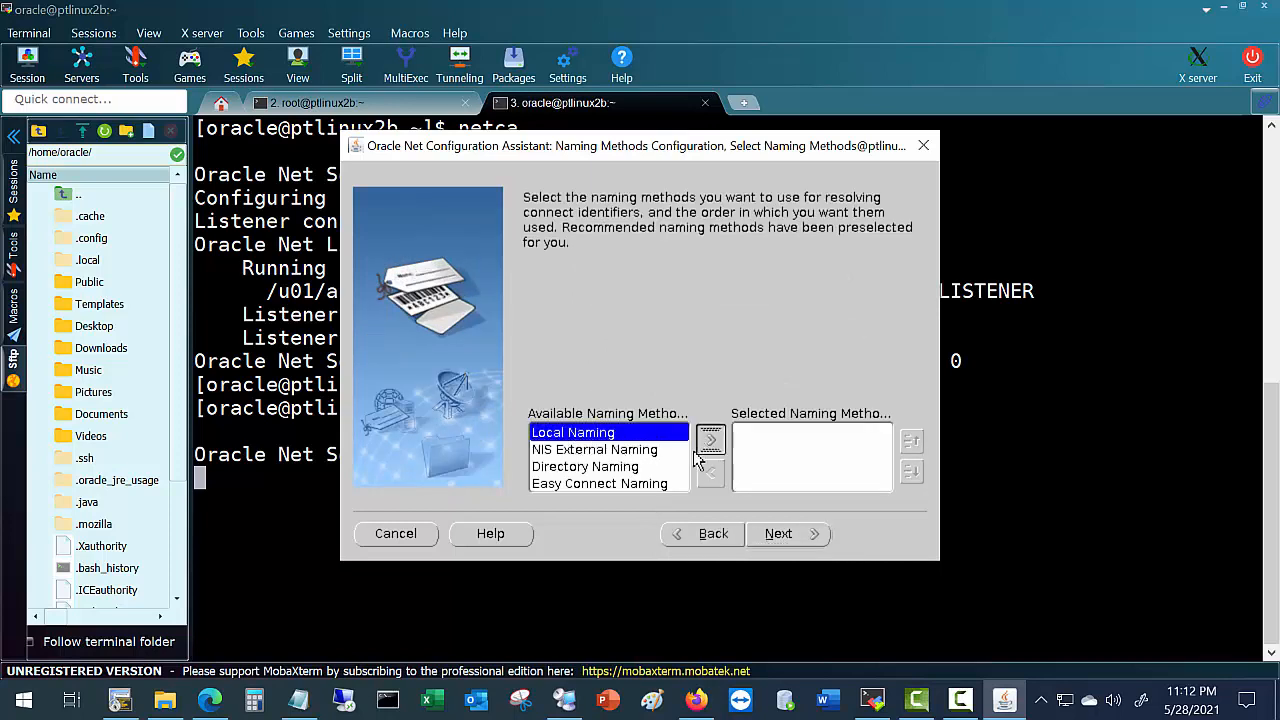
{"action": "left_click", "coordinate": [565, 470]}
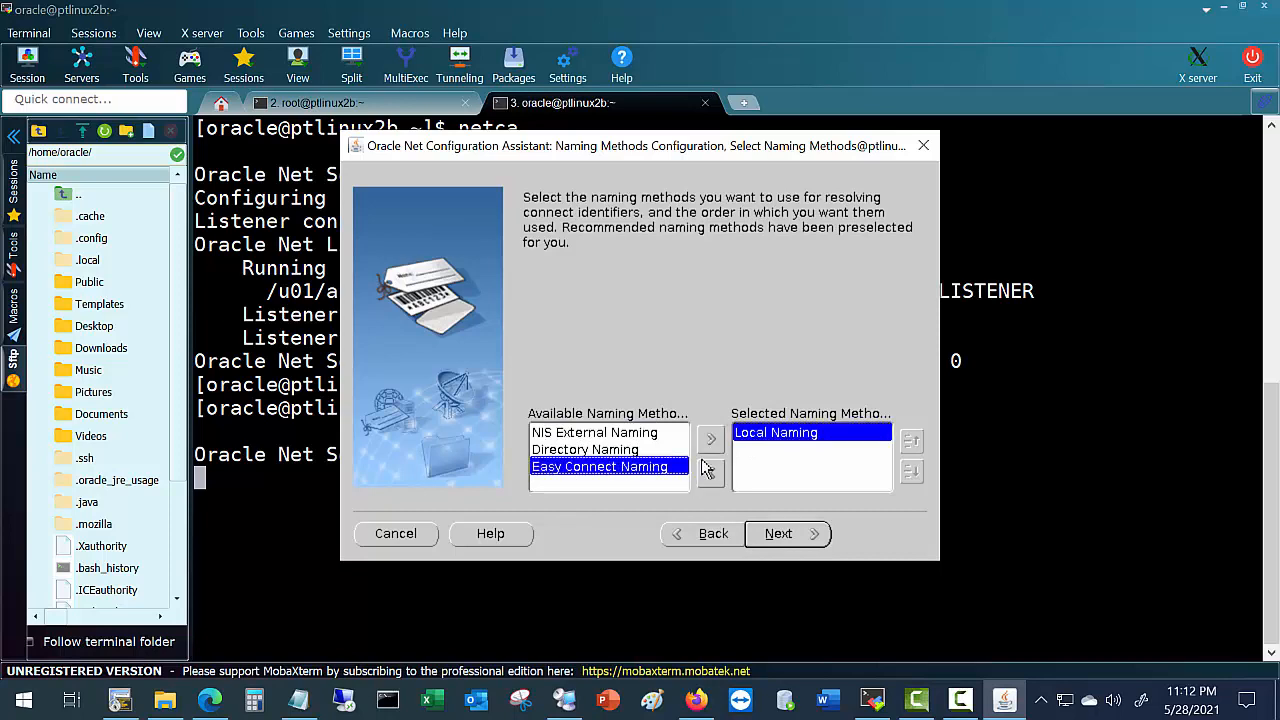
{"action": "left_click", "coordinate": [710, 440]}
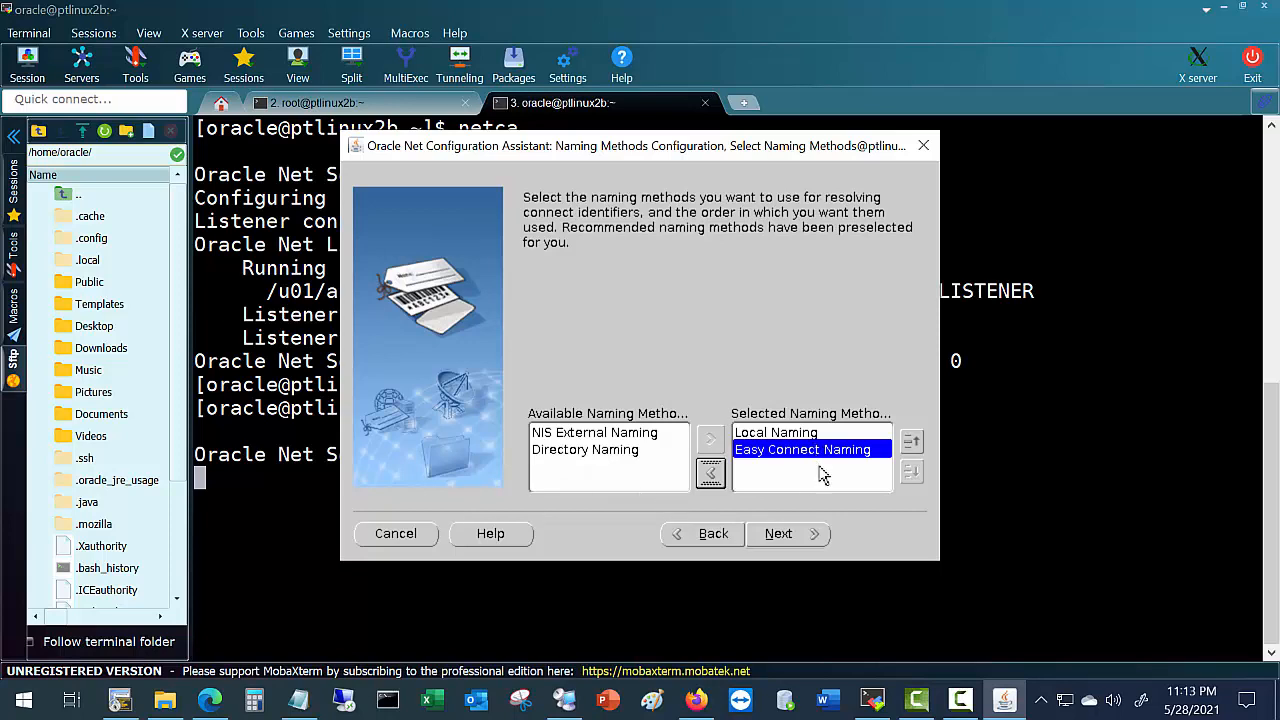
{"action": "left_click", "coordinate": [794, 534]}
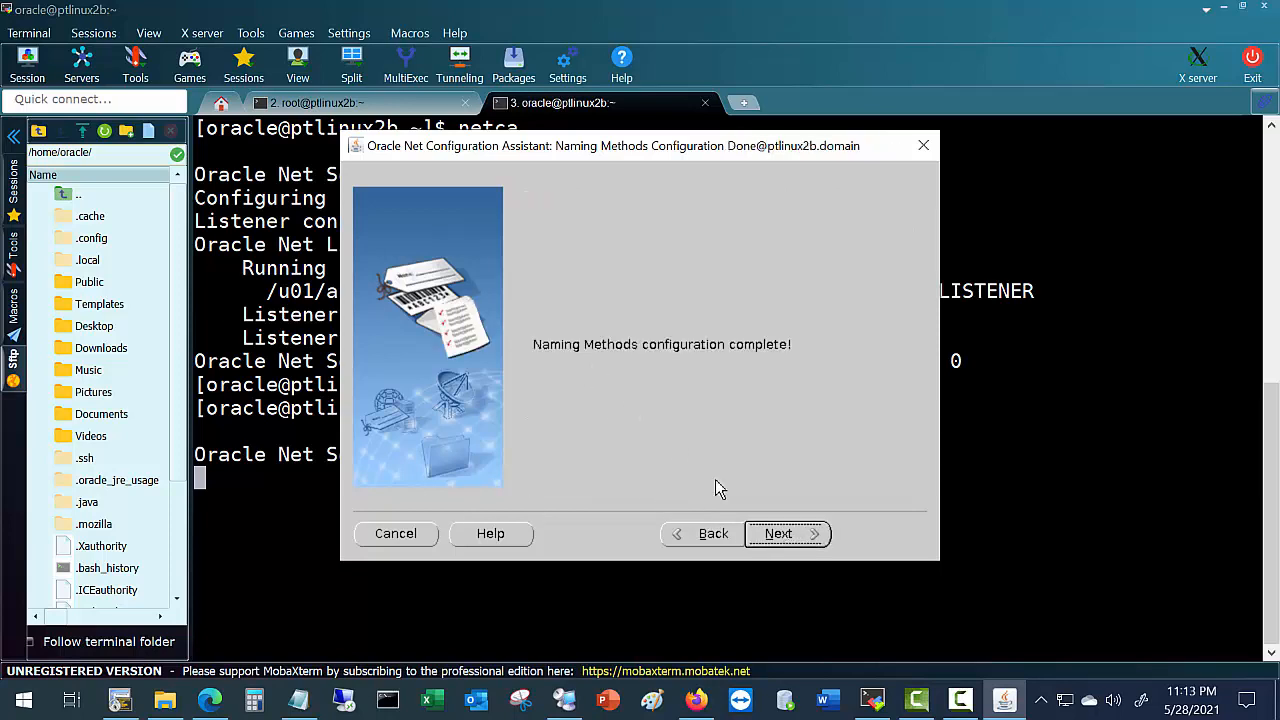
{"action": "left_click", "coordinate": [787, 545]}
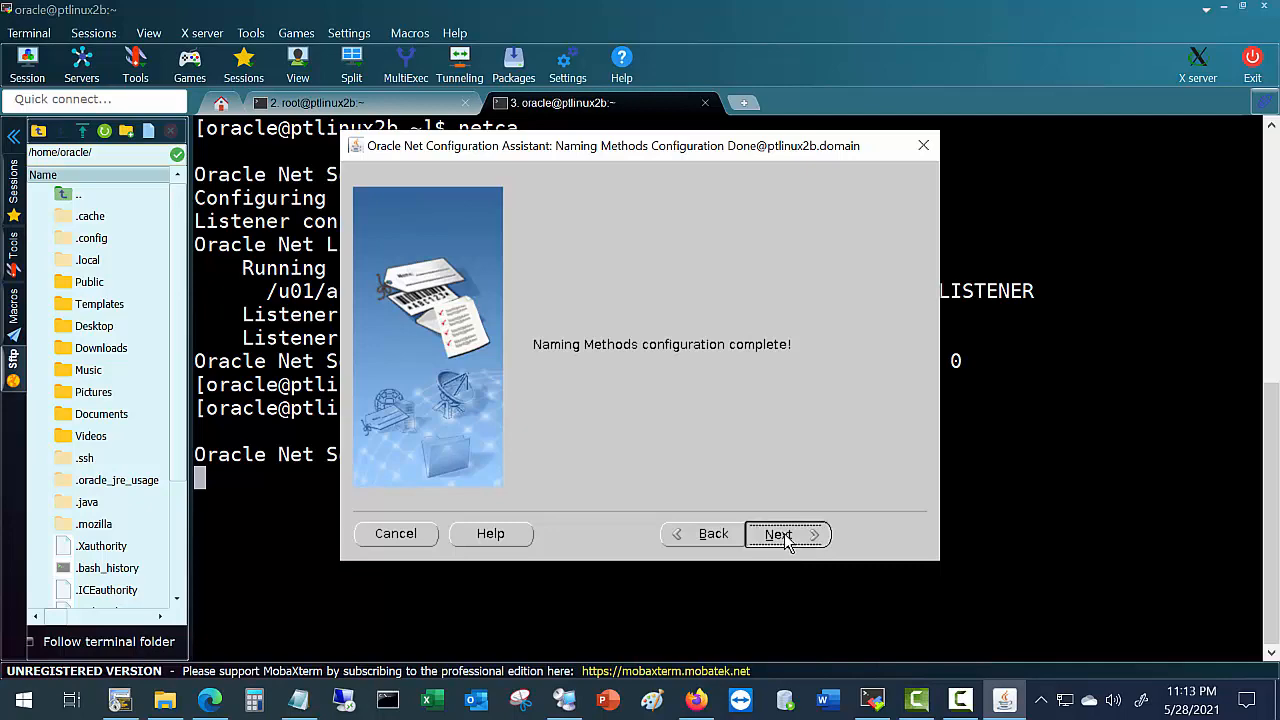
{"action": "left_click", "coordinate": [879, 533]}
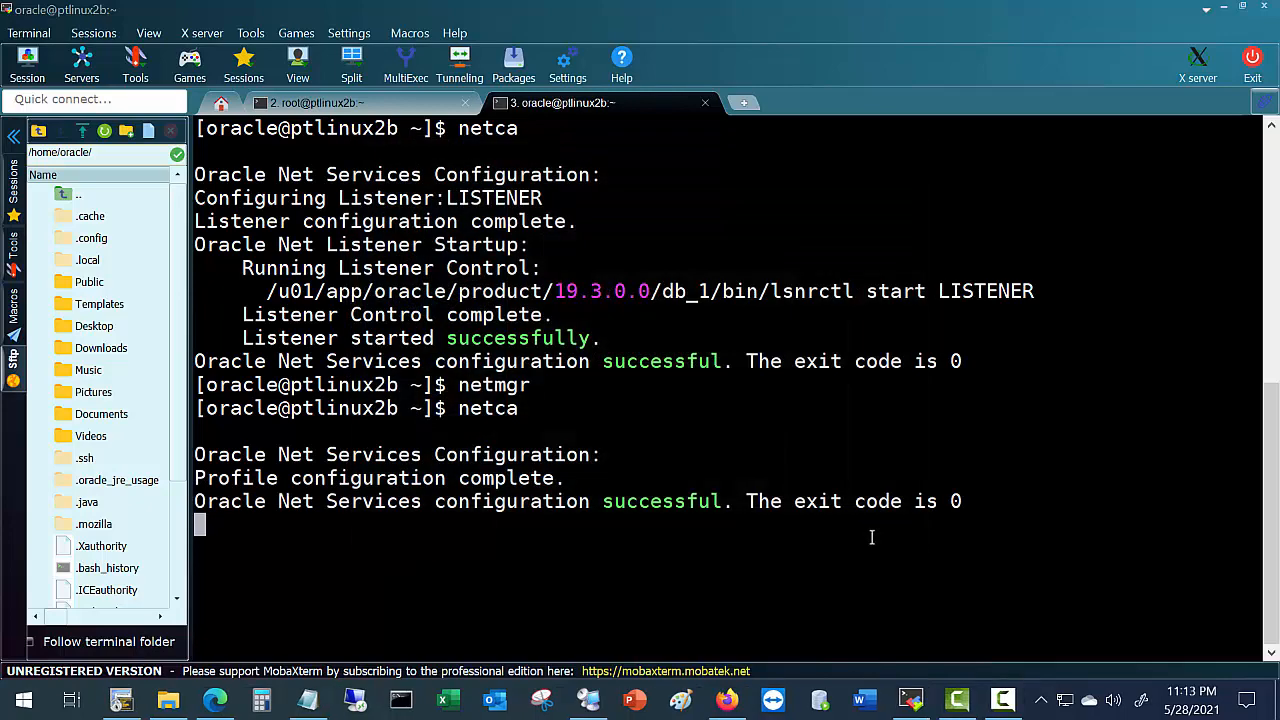
{"action": "left_click", "coordinate": [121, 700]}
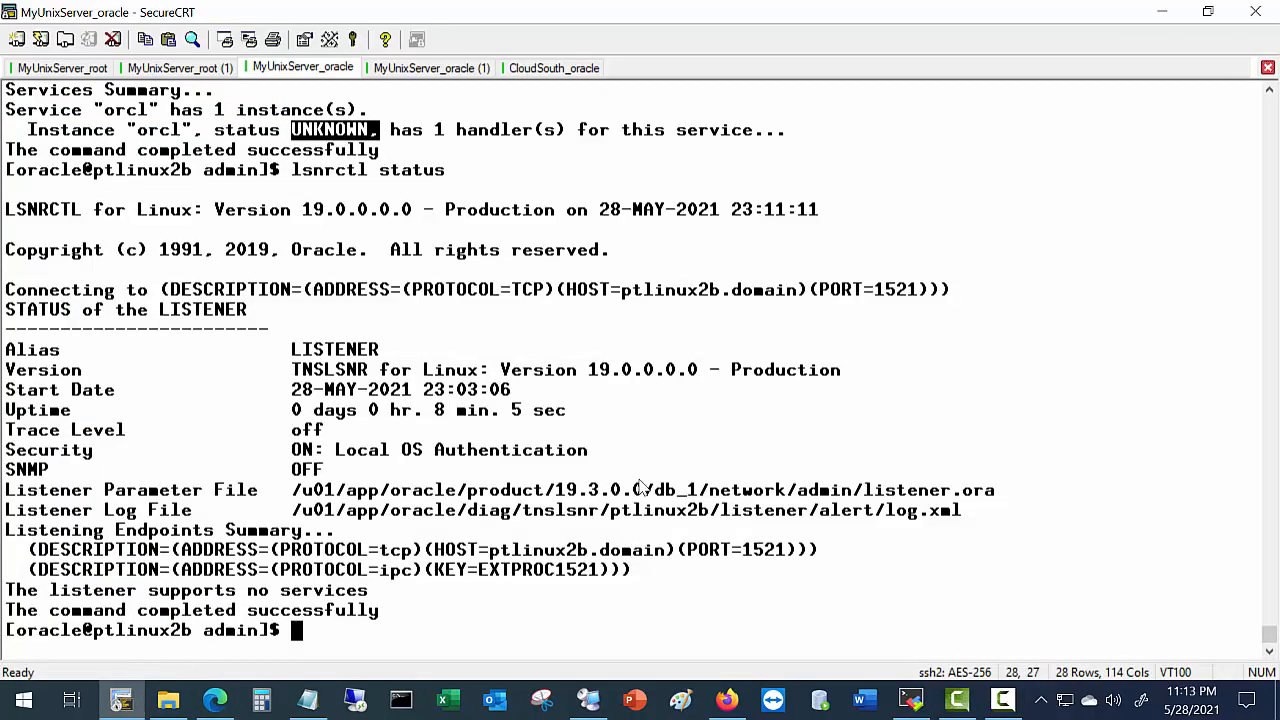
List network/admin and cat sqlnet.ora, highlighting TNSNAMES in NAMES.DIRECTORY_PATH.
{"action": "type", "text": "cle"}
{"action": "type", "text": "ar"}
{"action": "key", "text": "Return"}
{"action": "type", "text": "ls"}
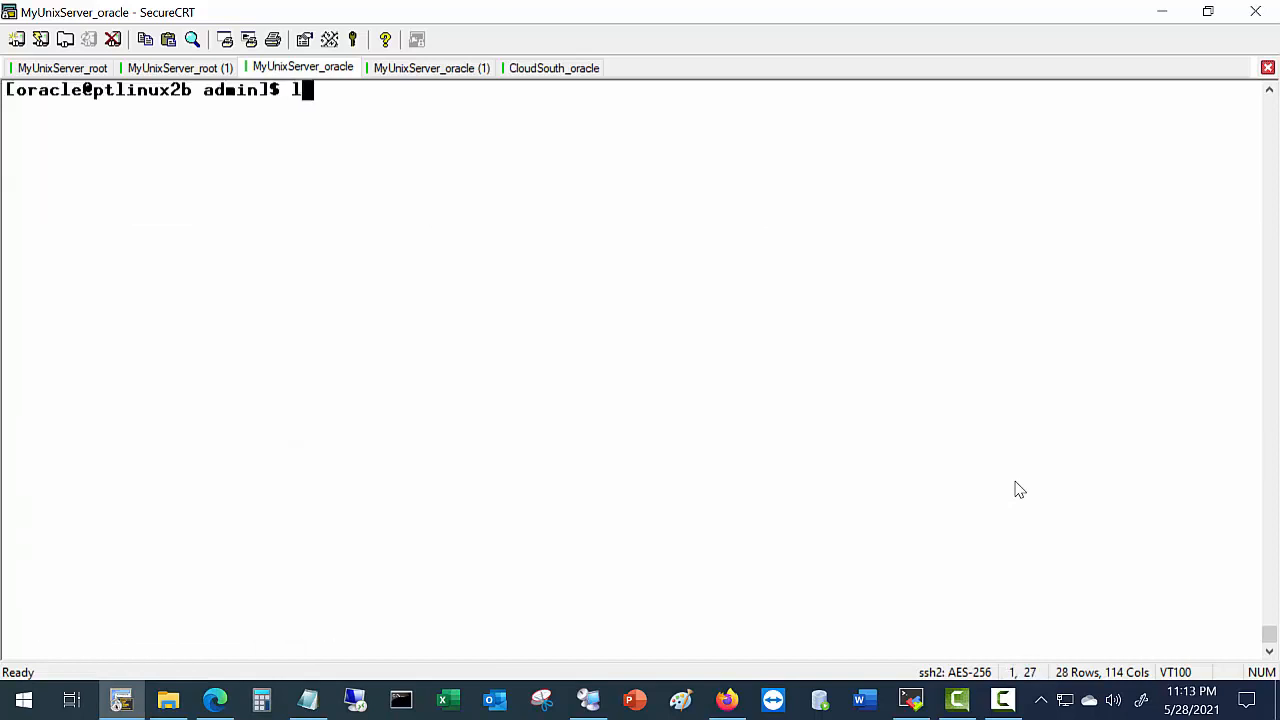
{"action": "key", "text": "Return"}
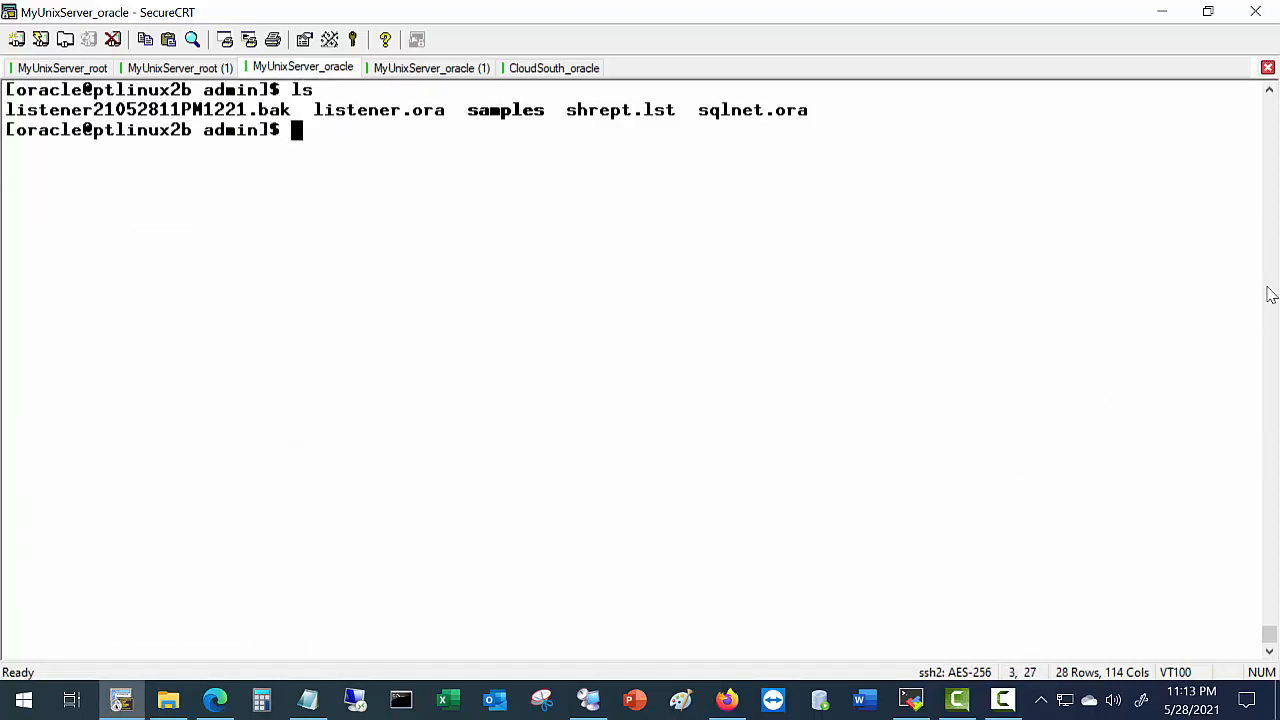
{"action": "left_click_drag", "start_coordinate": [699, 113], "coordinate": [850, 112]}
{"action": "type", "text": "cat"}
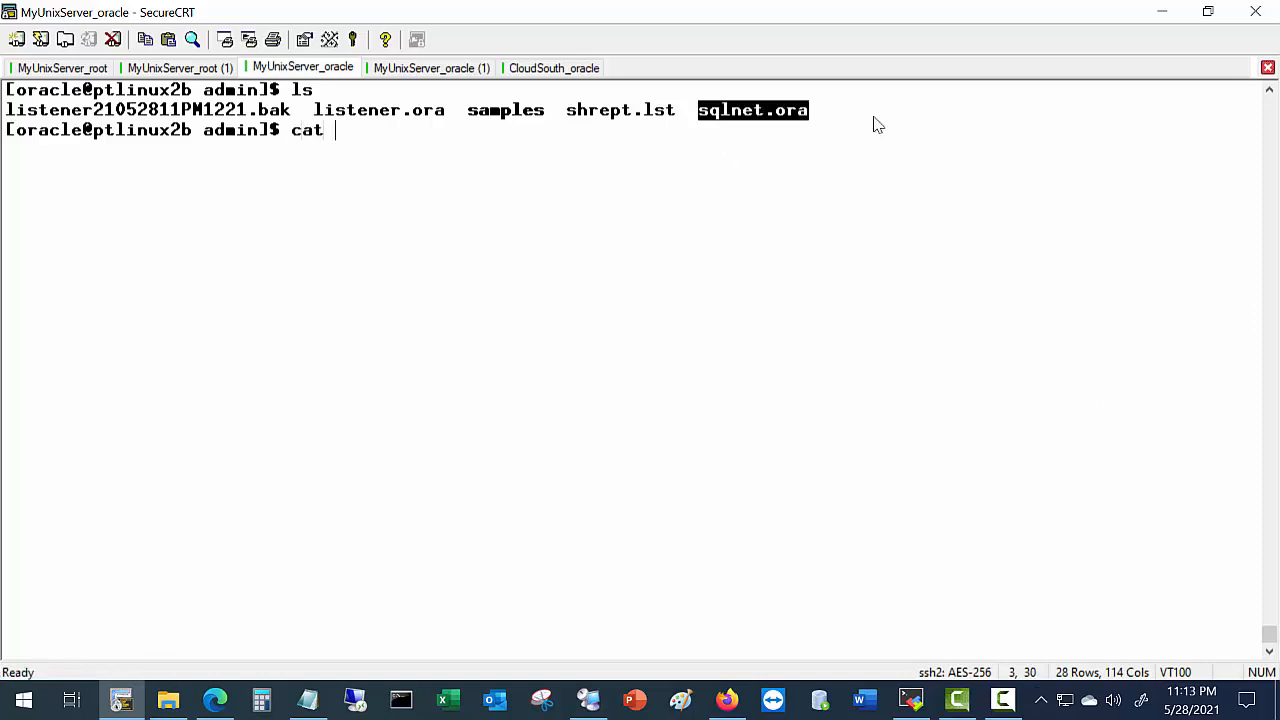
{"action": "right_click", "coordinate": [779, 115]}
{"action": "left_click", "coordinate": [848, 170]}
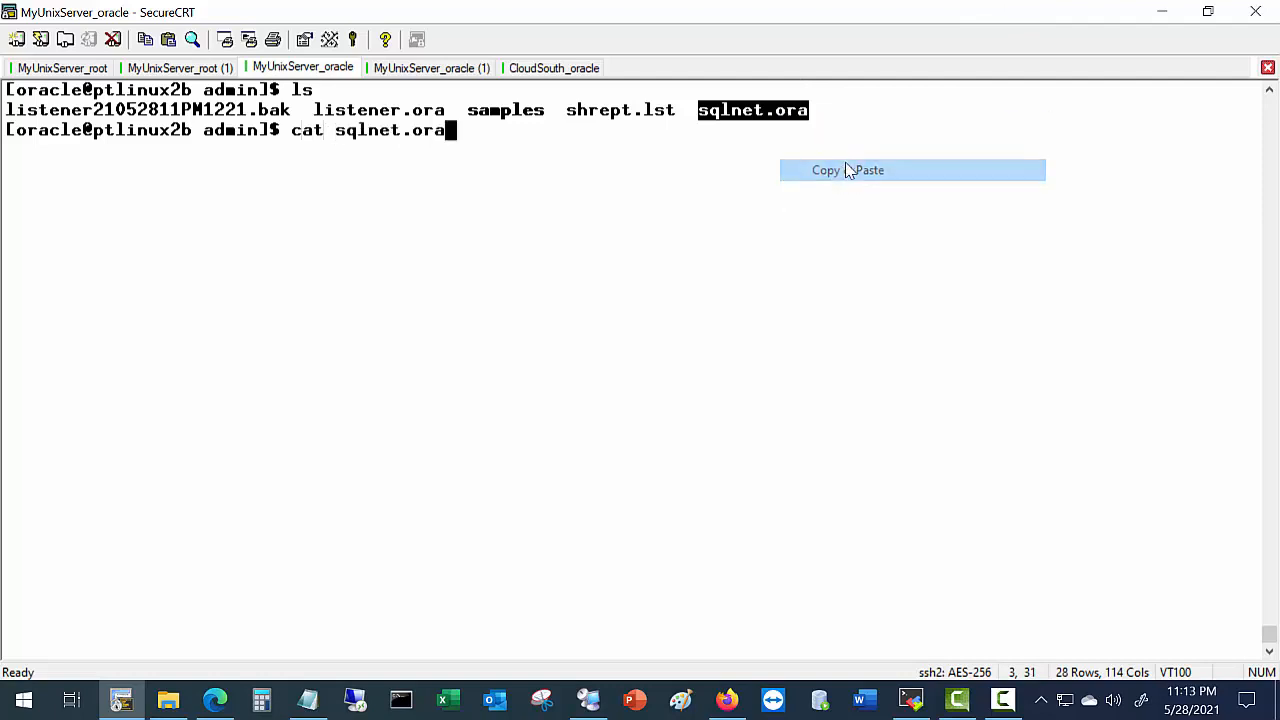
{"action": "key", "text": "Return"}
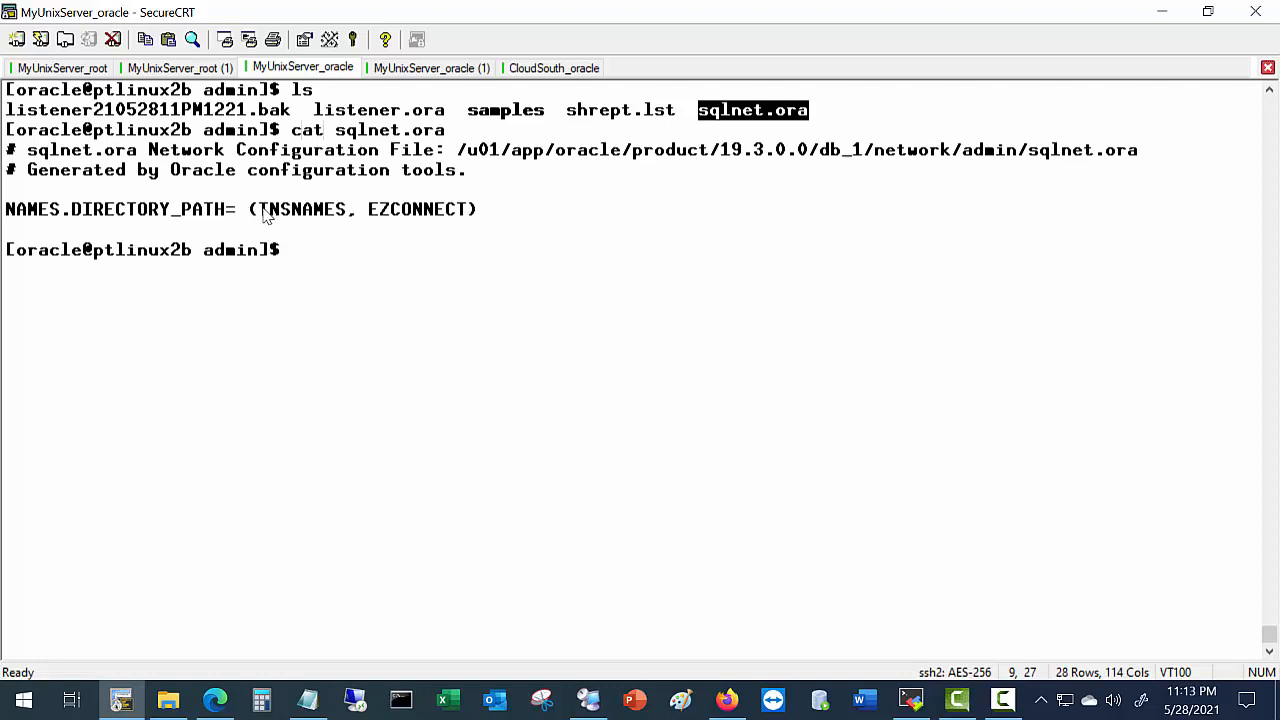
{"action": "left_click_drag", "start_coordinate": [258, 212], "coordinate": [469, 212]}
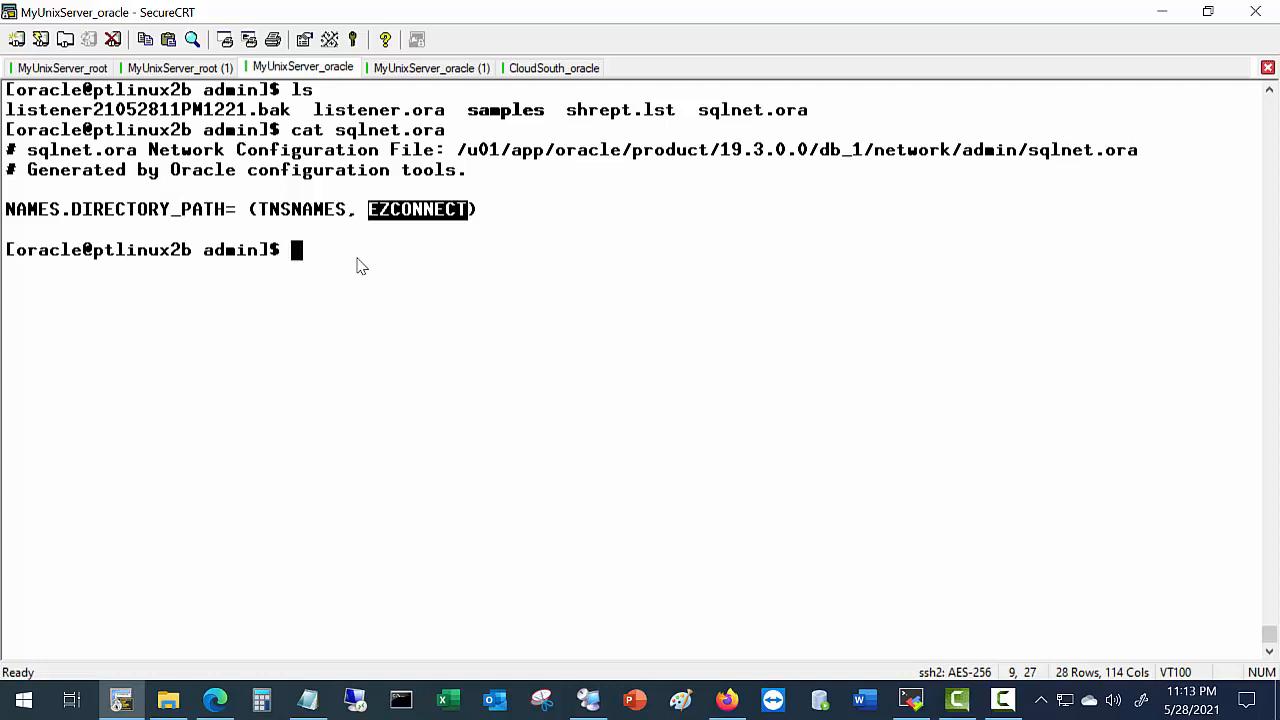
Review the guide's cat listener.ora and cat sqlnet.ora steps, highlighting each.
{"action": "left_click", "coordinate": [215, 700]}
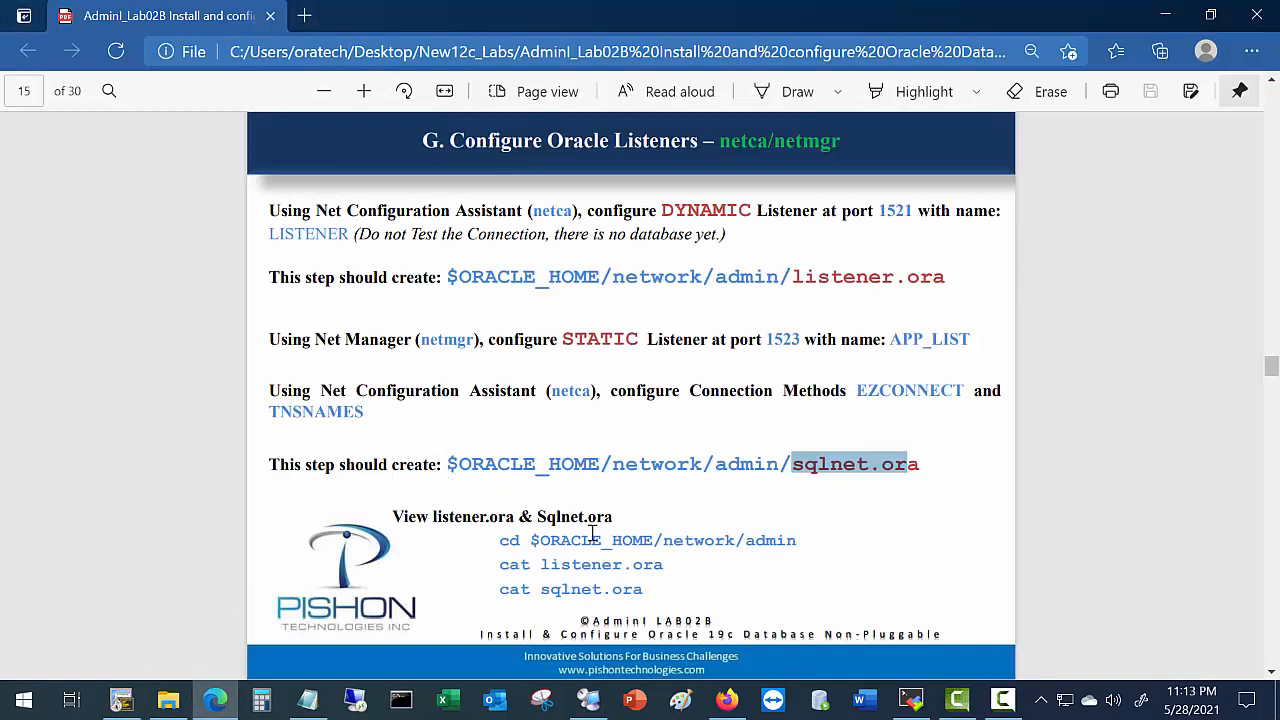
{"action": "scroll", "coordinate": [548, 537], "scroll_direction": "down", "scroll_amount": 1}
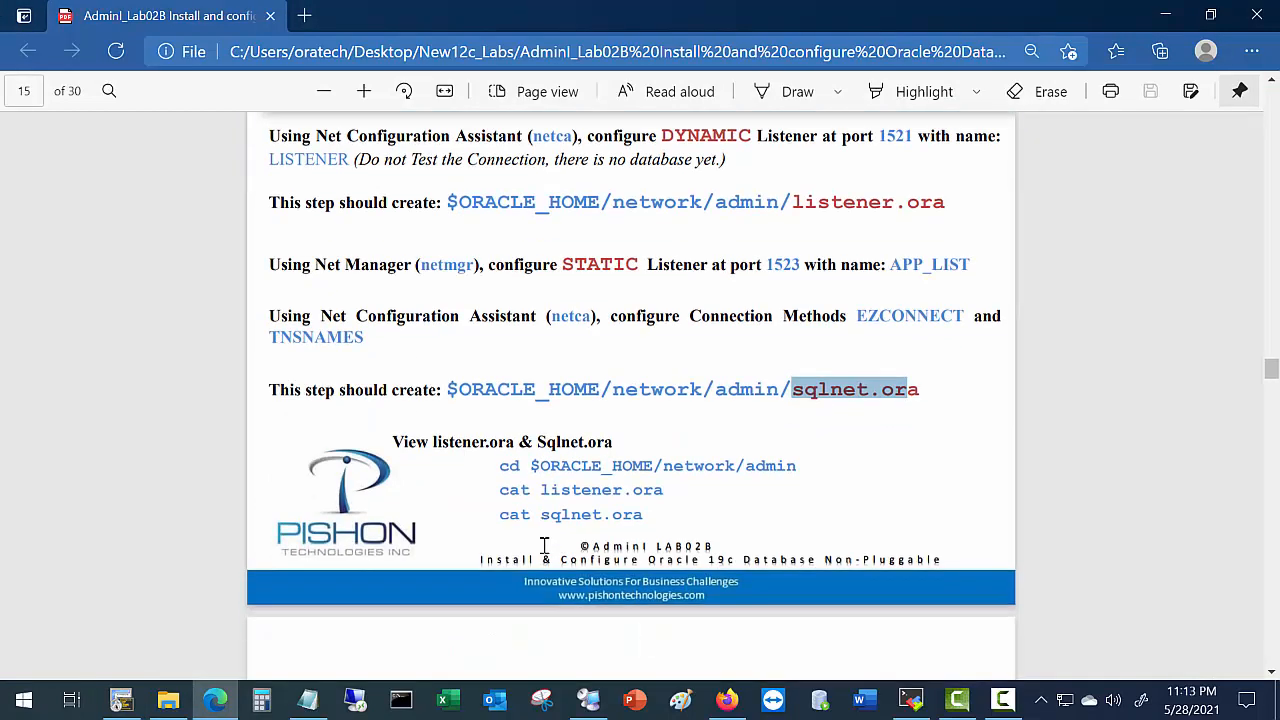
{"action": "left_click", "coordinate": [508, 475]}
{"action": "left_click_drag", "start_coordinate": [508, 475], "coordinate": [622, 474]}
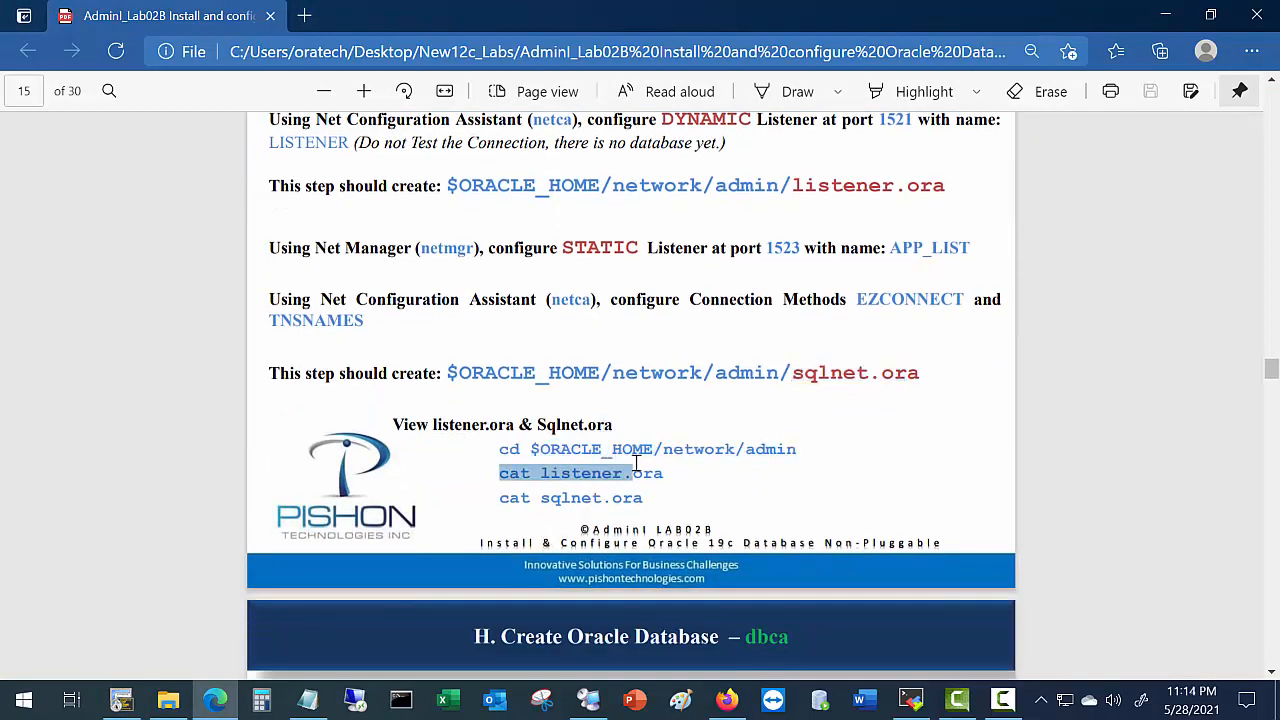
{"action": "left_click", "coordinate": [543, 508]}
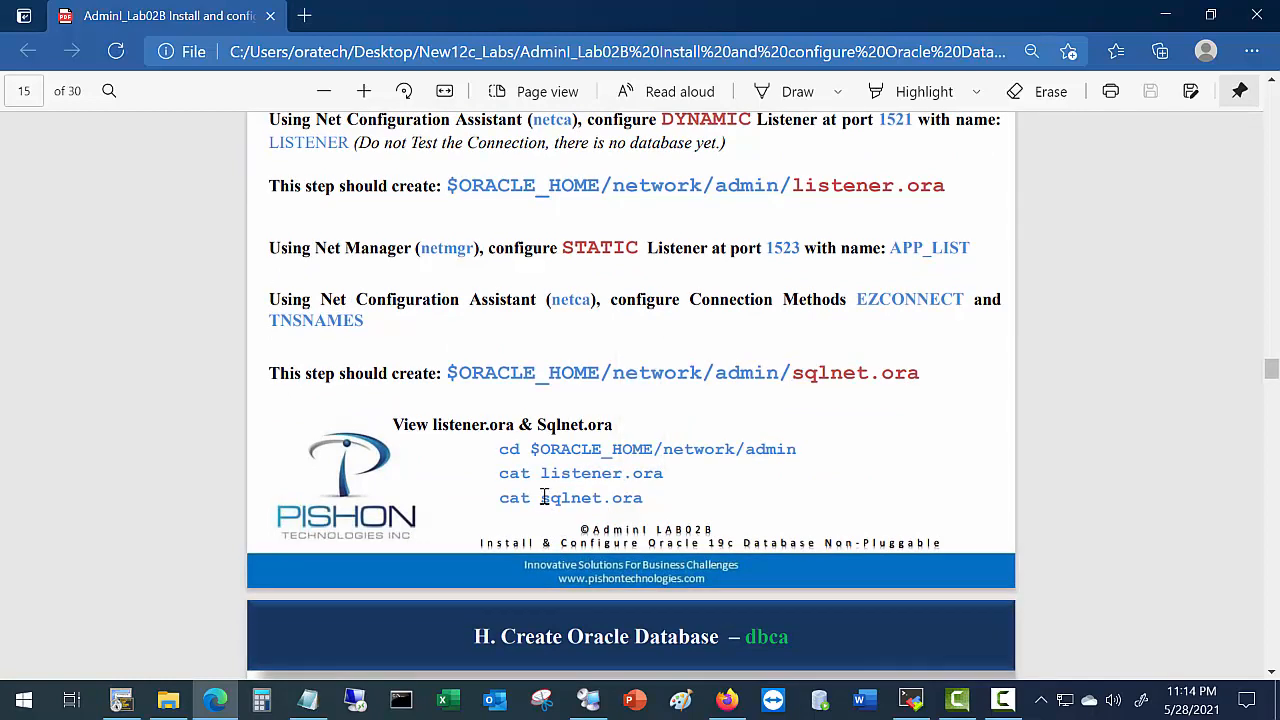
{"action": "left_click_drag", "start_coordinate": [541, 499], "coordinate": [677, 510]}
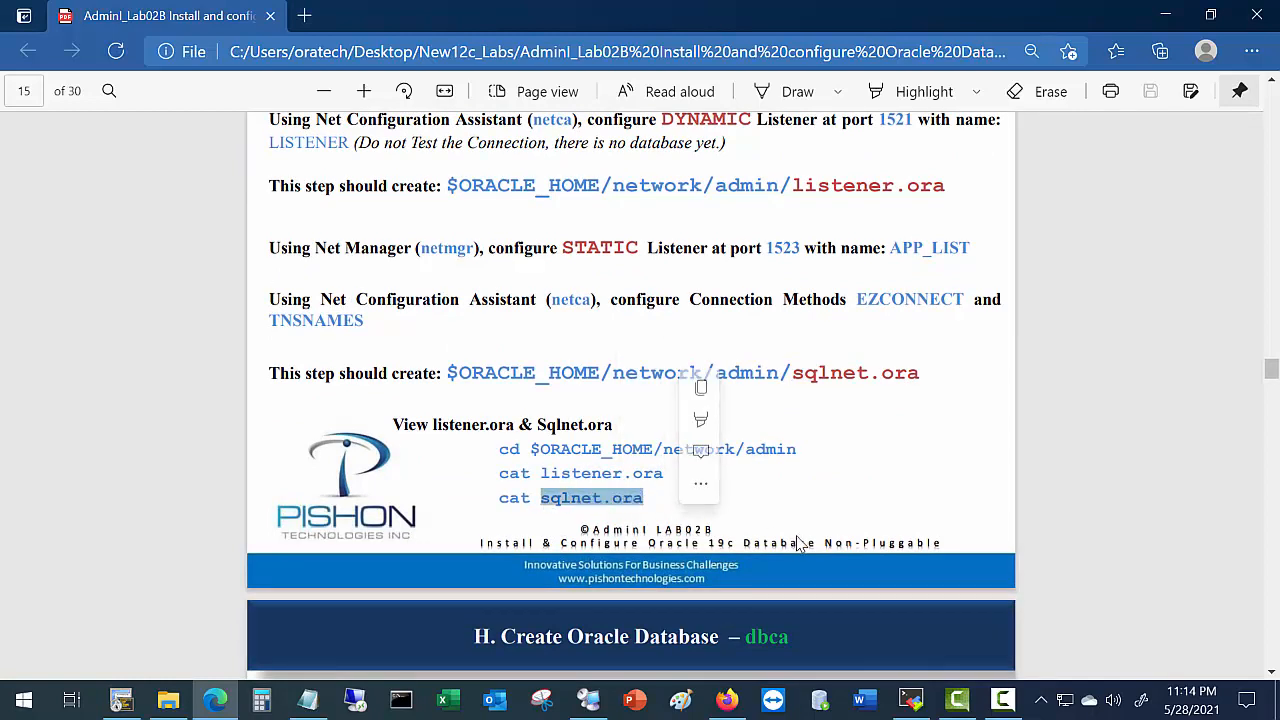
Scroll the guide to section H, Create Oracle Database – dbca, on page 16.
{"action": "scroll", "coordinate": [758, 527], "scroll_direction": "down", "scroll_amount": 1}
{"action": "scroll", "coordinate": [746, 526], "scroll_direction": "down", "scroll_amount": 3}
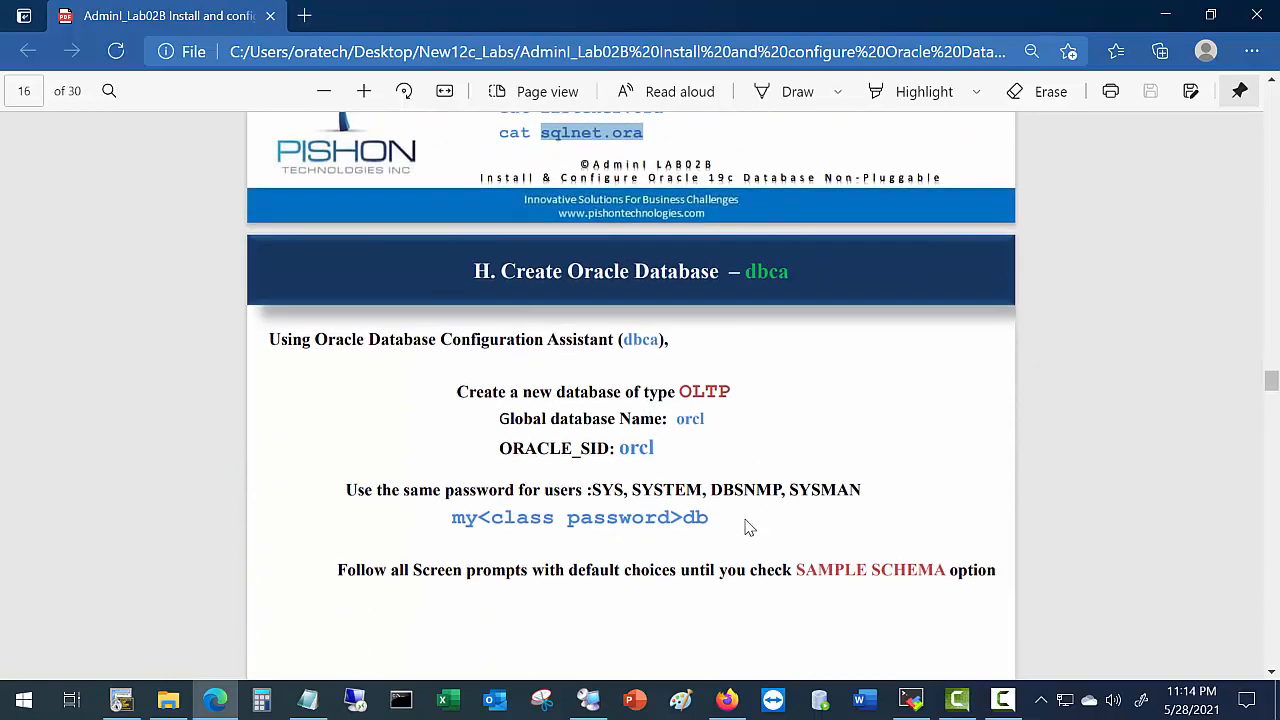
{"action": "scroll", "coordinate": [723, 535], "scroll_direction": "down", "scroll_amount": 1}
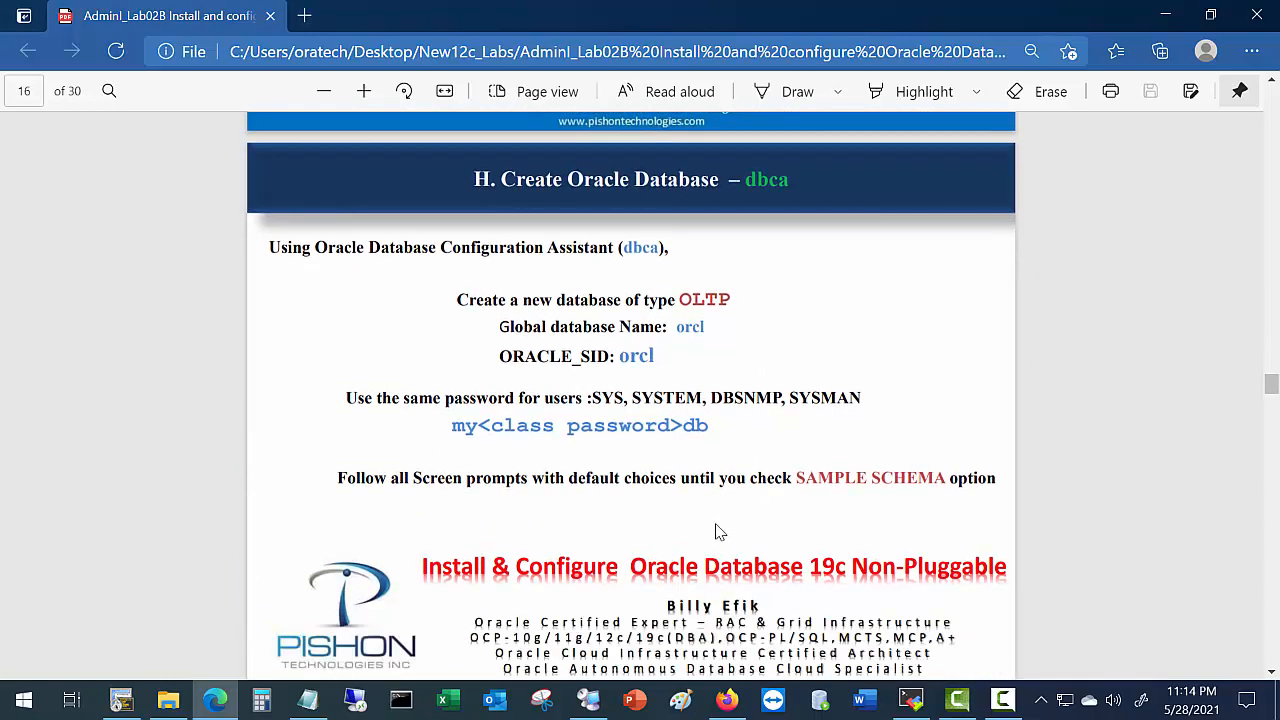
{"action": "scroll", "coordinate": [712, 528], "scroll_direction": "down", "scroll_amount": 1}
{"action": "scroll", "coordinate": [708, 520], "scroll_direction": "up", "scroll_amount": 1}
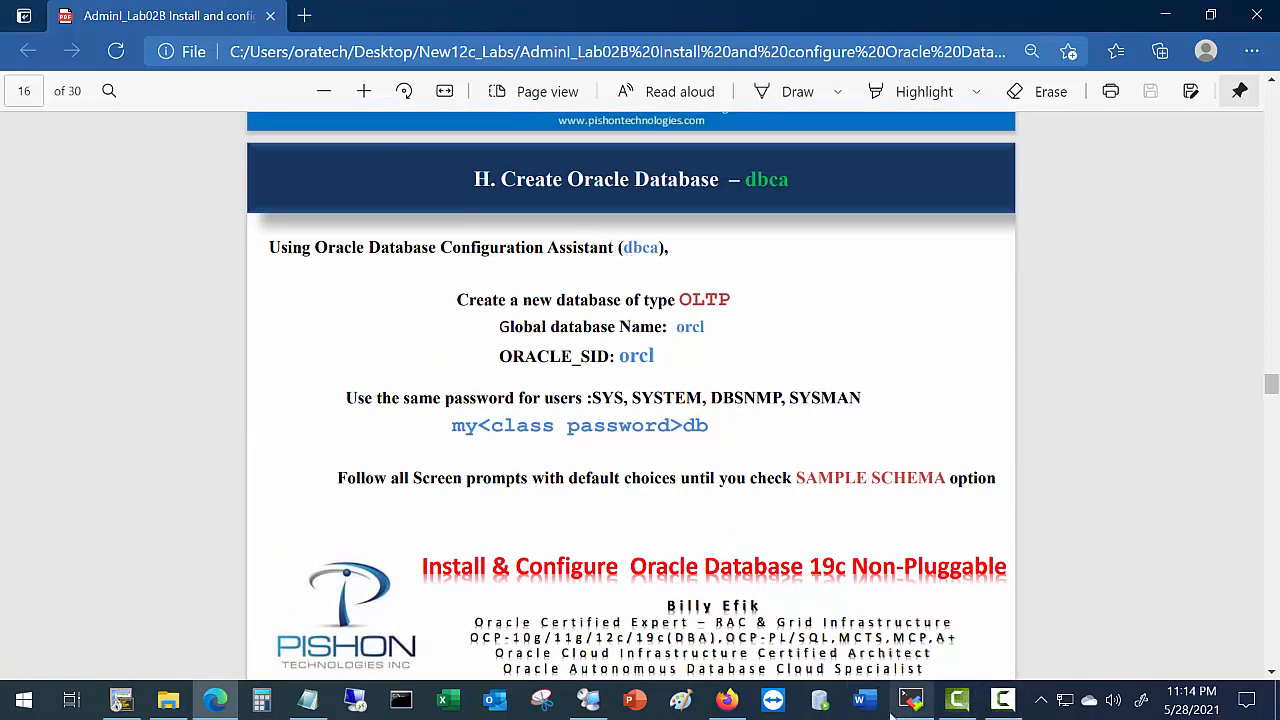
{"action": "mouse_move", "coordinate": [911, 708]}
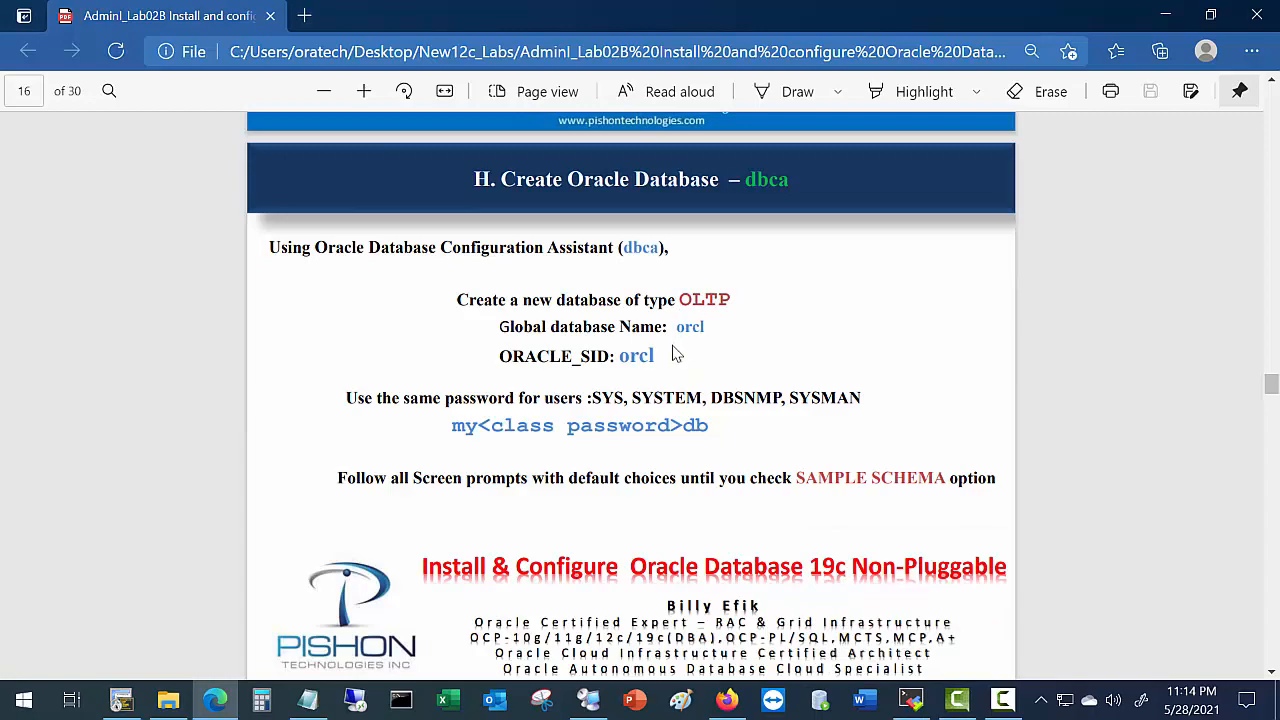
{"action": "left_click", "coordinate": [913, 703]}
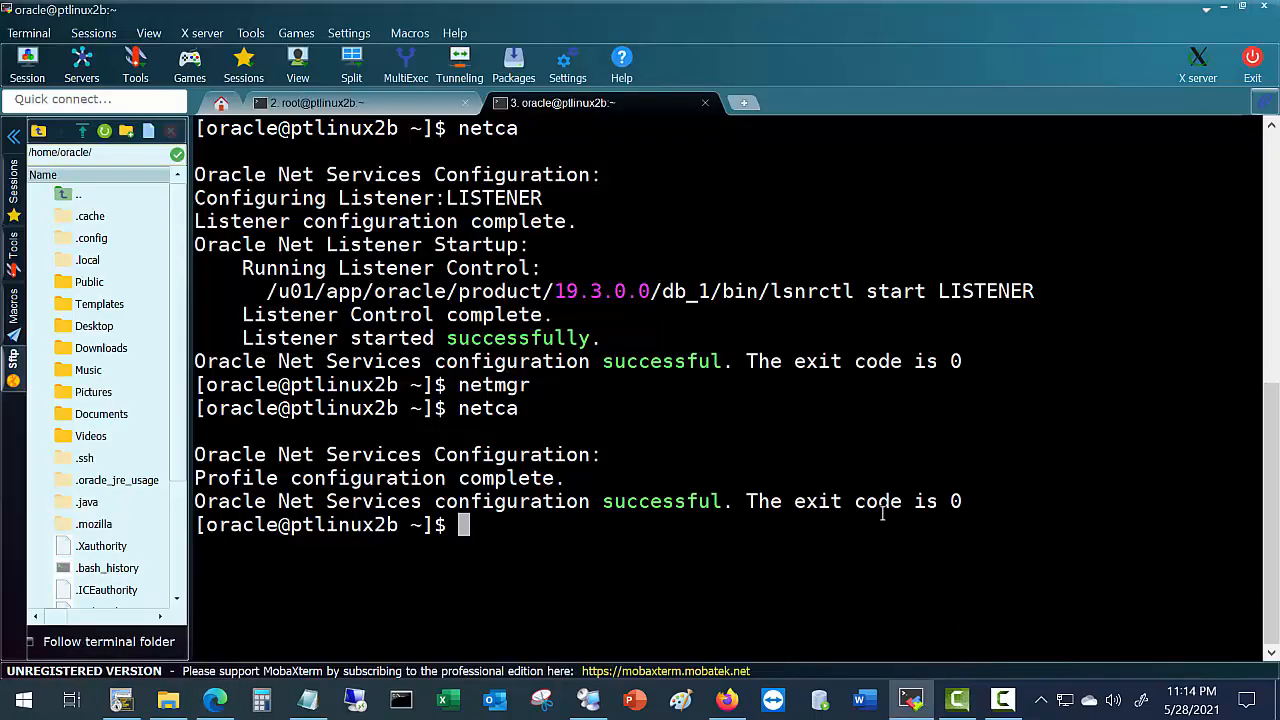
Run dbca at the oracle prompt to start the Database Configuration Assistant.
{"action": "type", "text": "dbca"}
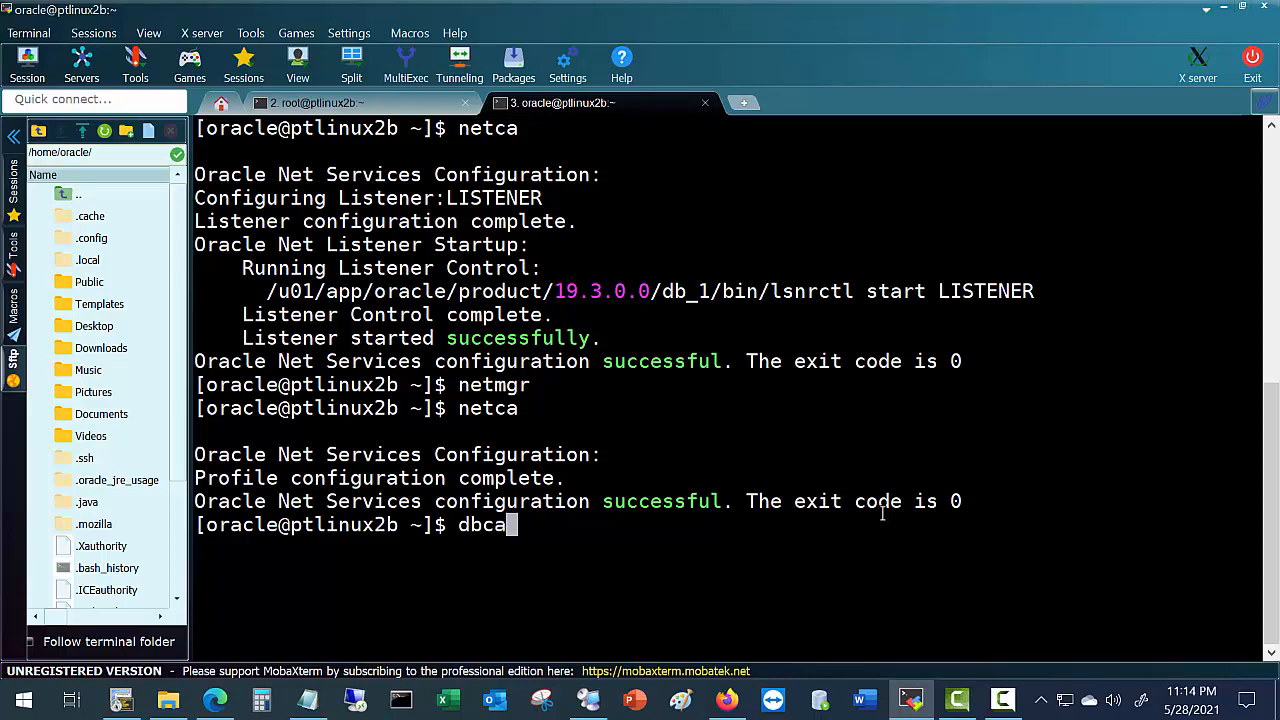
{"action": "key", "text": "Return"}
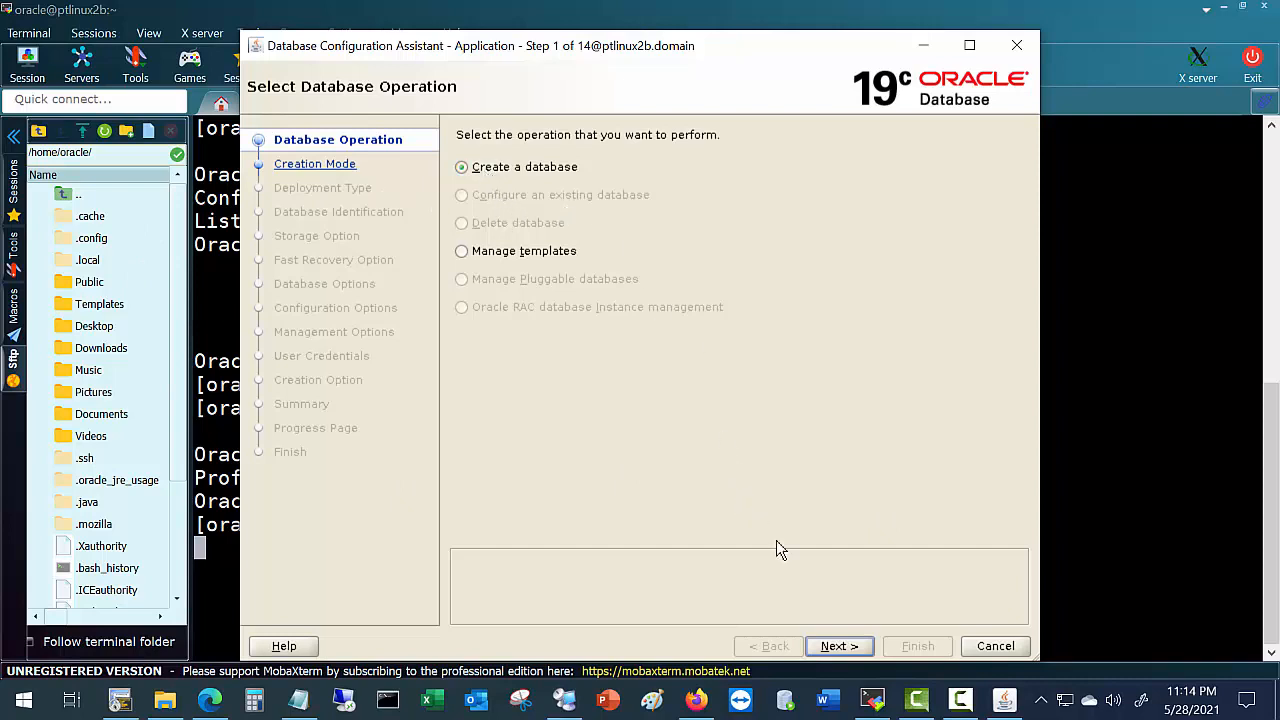
Advance DBCA past Step 1 and consult the lab guide on the creation mode.
{"action": "left_click", "coordinate": [839, 646]}
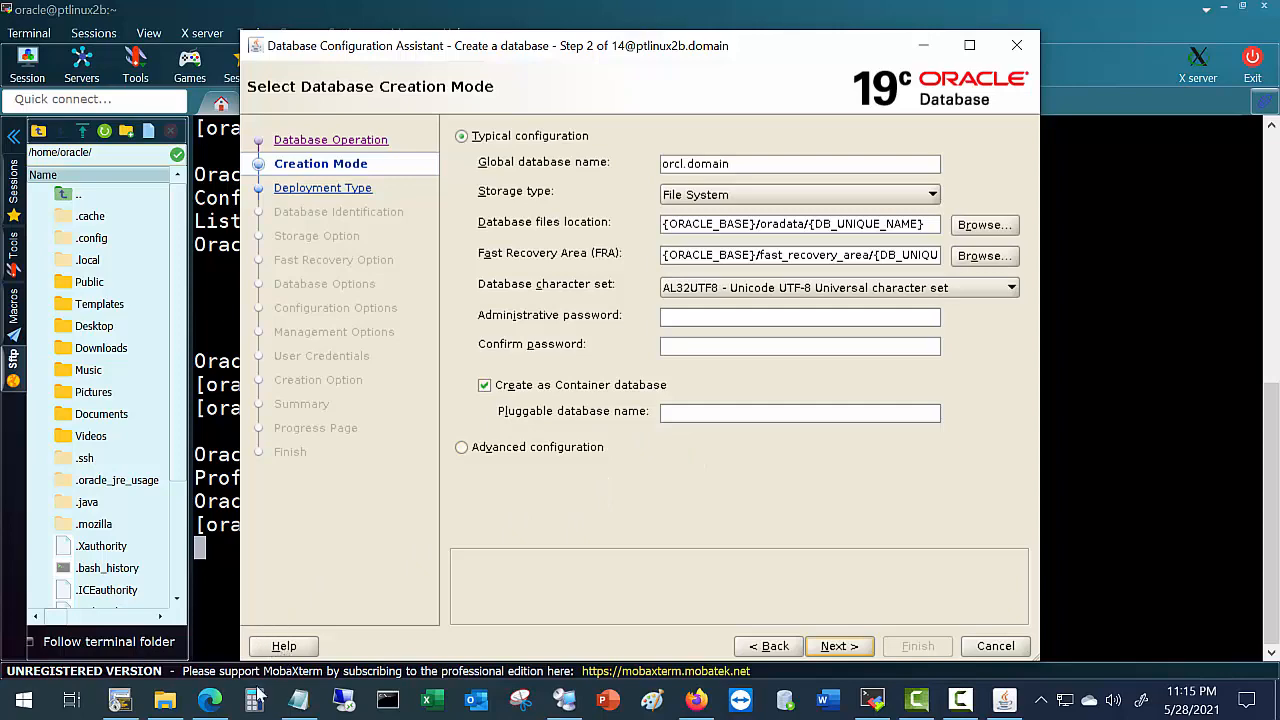
{"action": "left_click", "coordinate": [209, 701]}
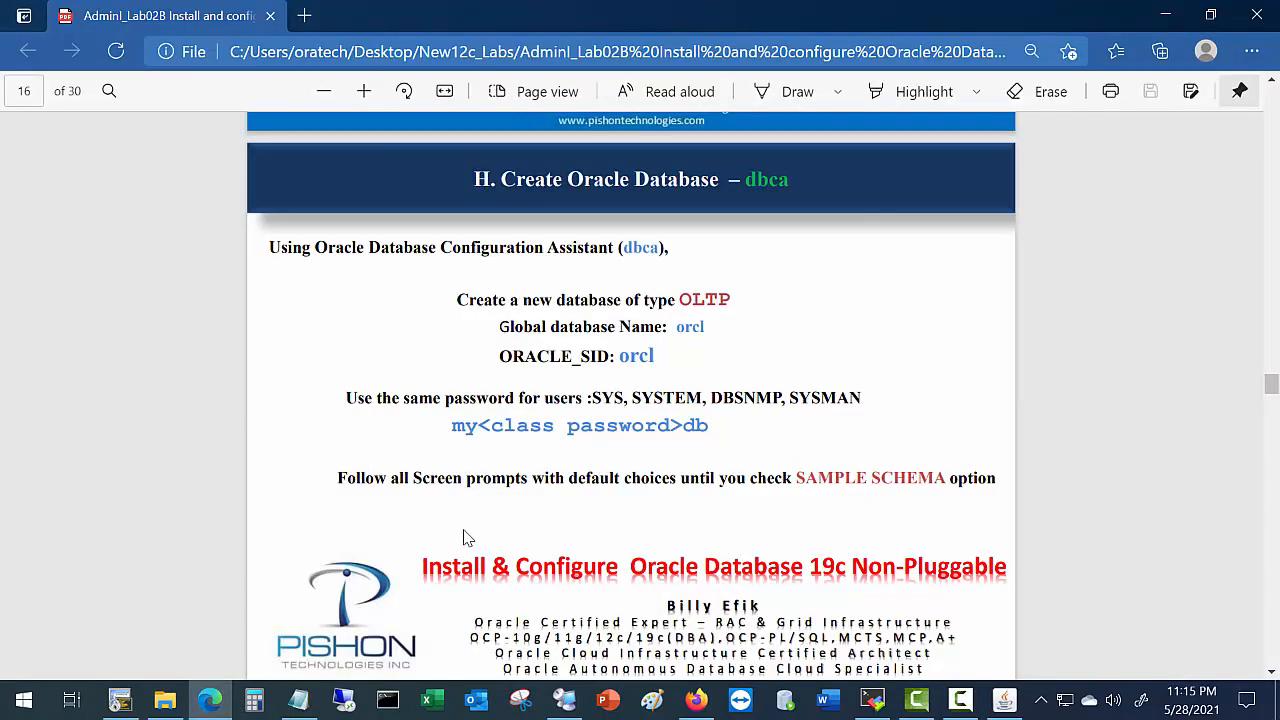
{"action": "scroll", "coordinate": [497, 474], "scroll_direction": "down", "scroll_amount": 2}
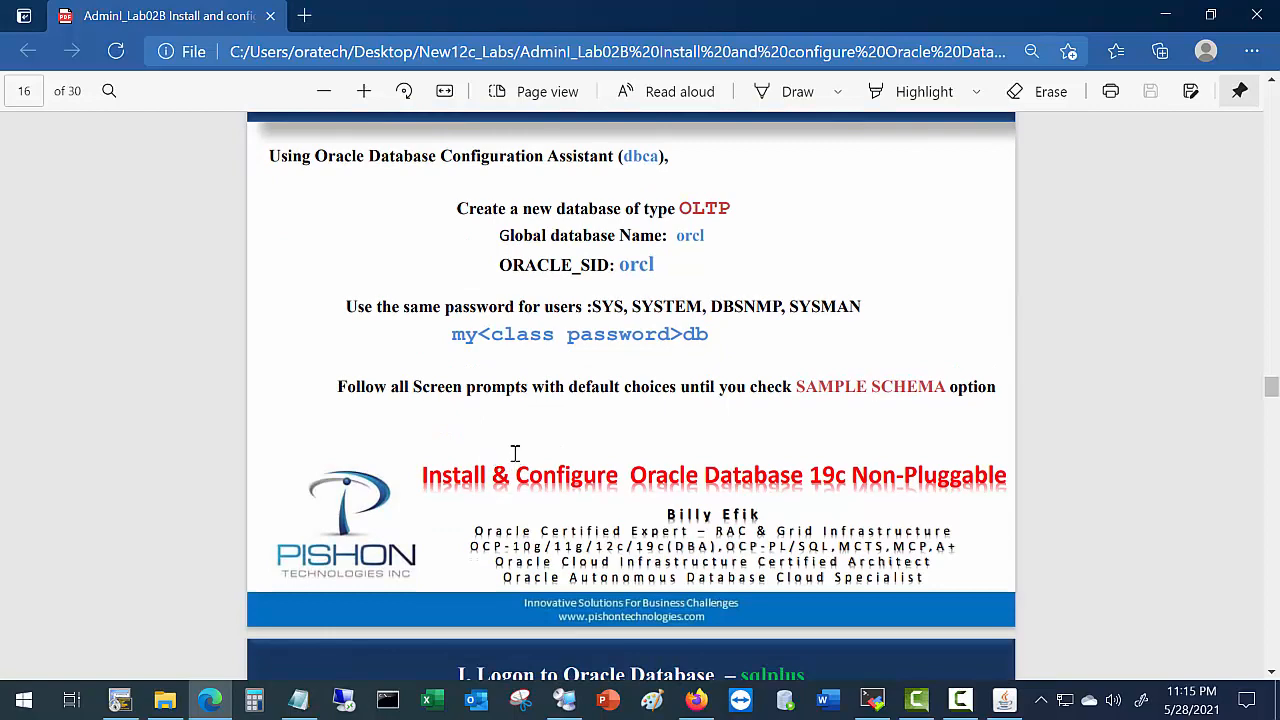
{"action": "key", "text": "alt+Tab"}
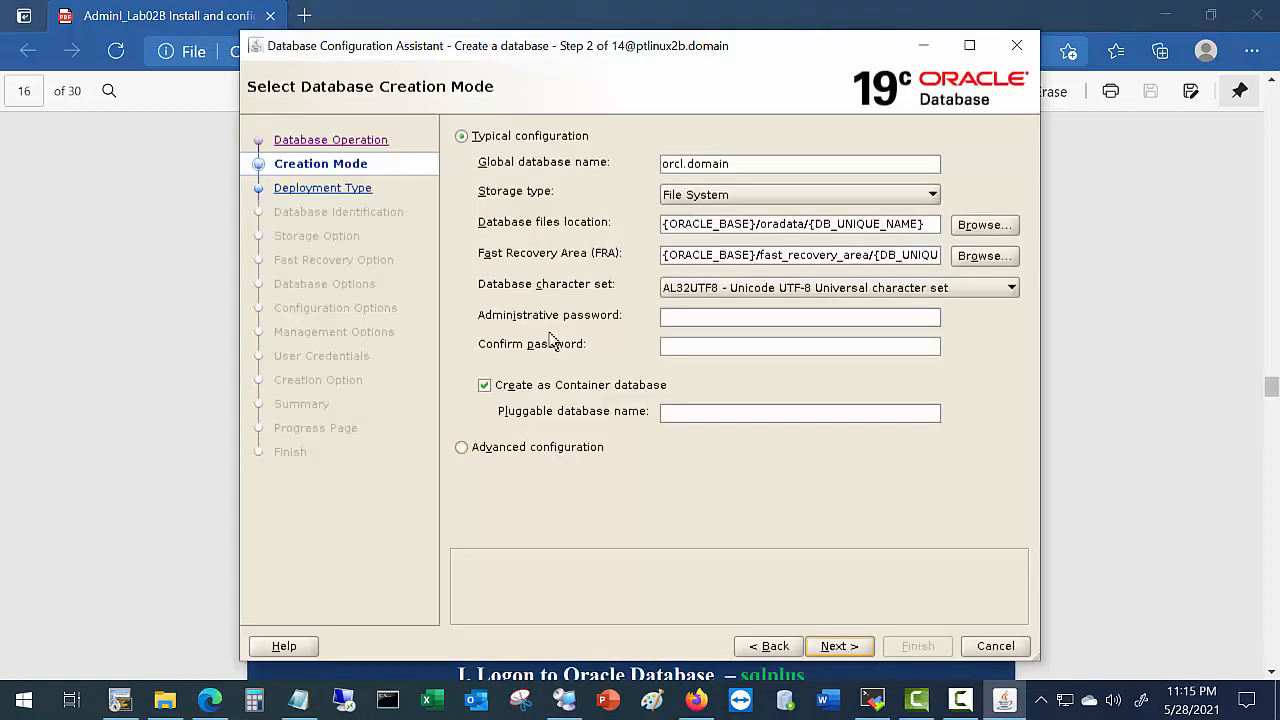
{"action": "key", "text": "alt+Tab"}
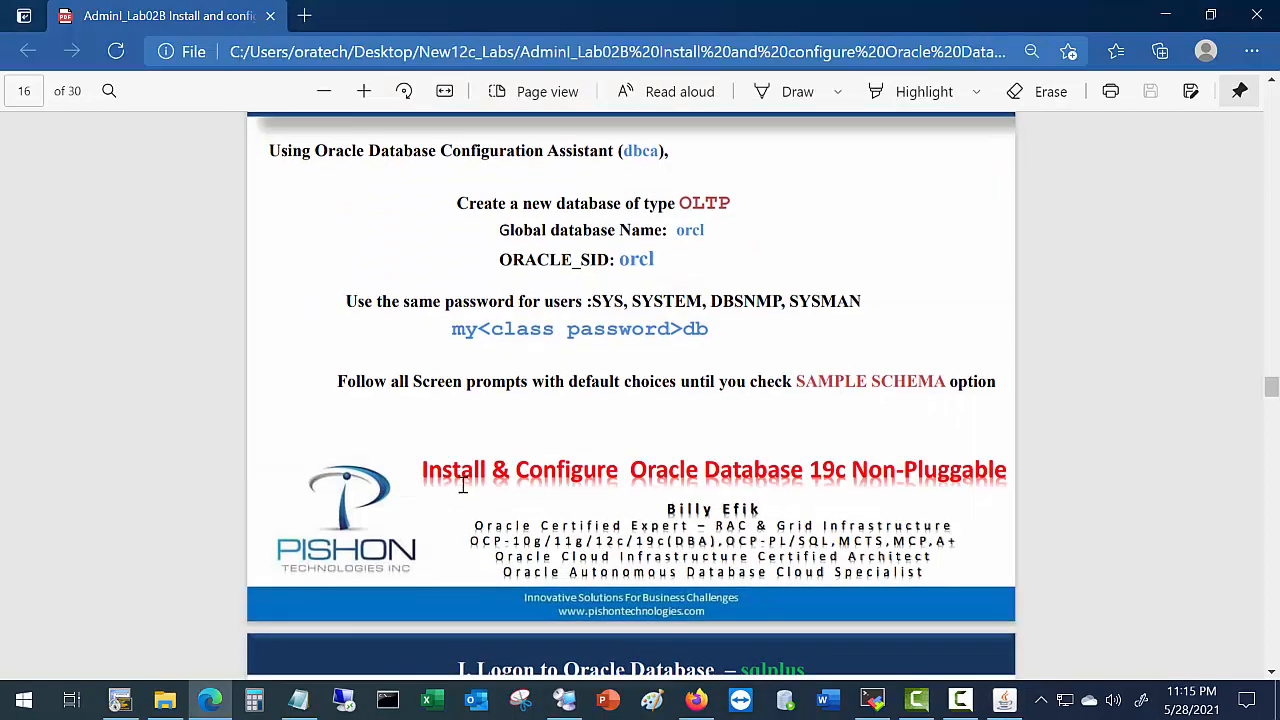
{"action": "scroll", "coordinate": [466, 480], "scroll_direction": "down", "scroll_amount": 10}
{"action": "scroll", "coordinate": [466, 470], "scroll_direction": "up", "scroll_amount": 5}
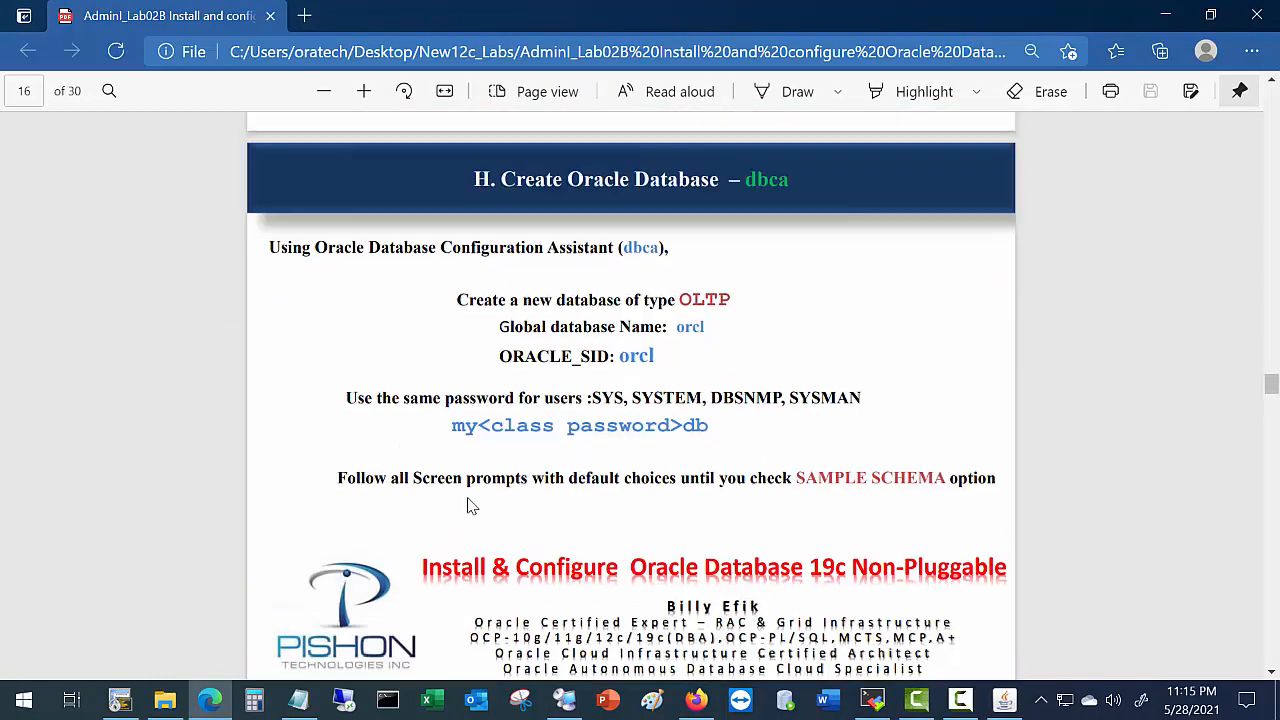
{"action": "key", "text": "alt+Tab"}
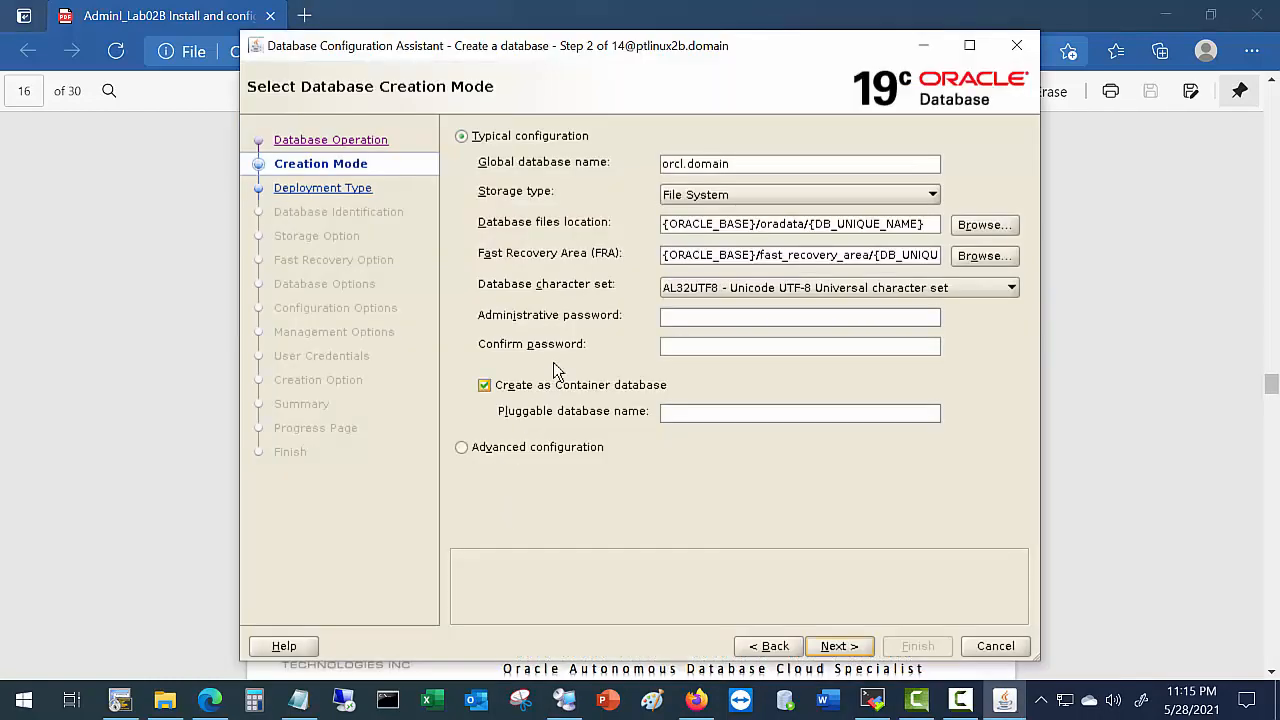
Choose Advanced configuration as the database creation mode and continue to deployment type.
{"action": "left_click", "coordinate": [462, 448]}
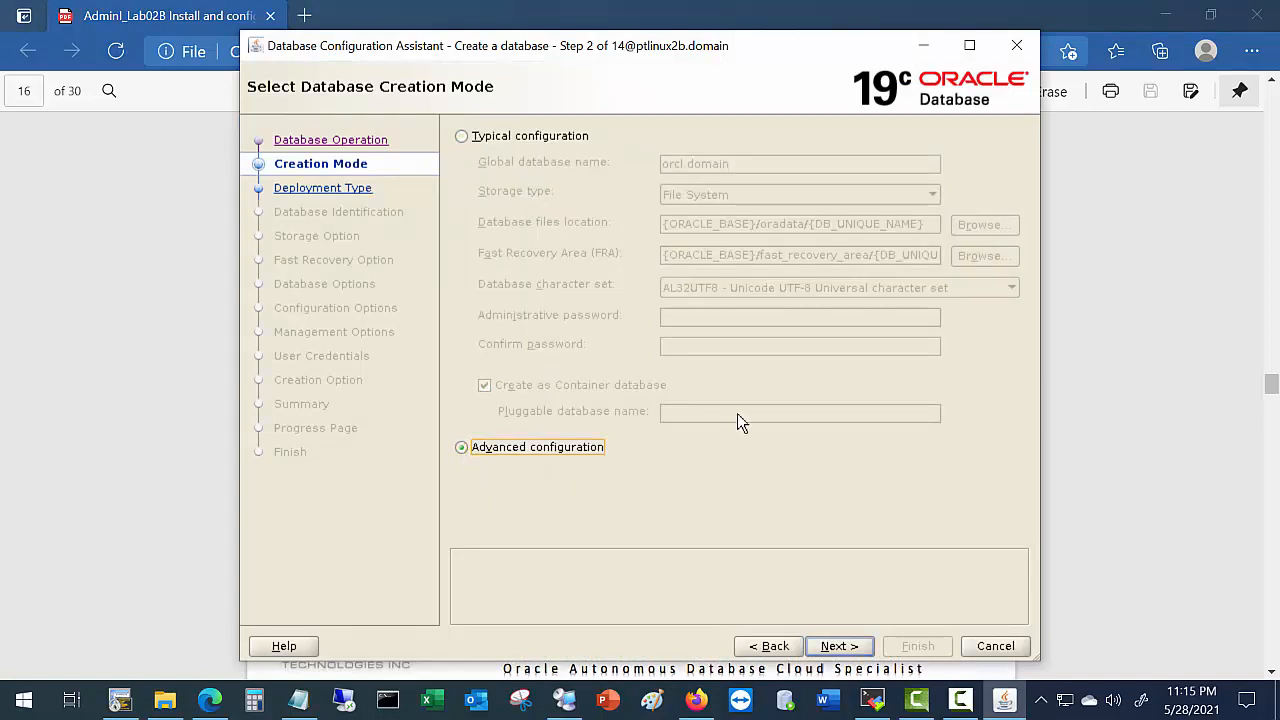
{"action": "left_click", "coordinate": [463, 138]}
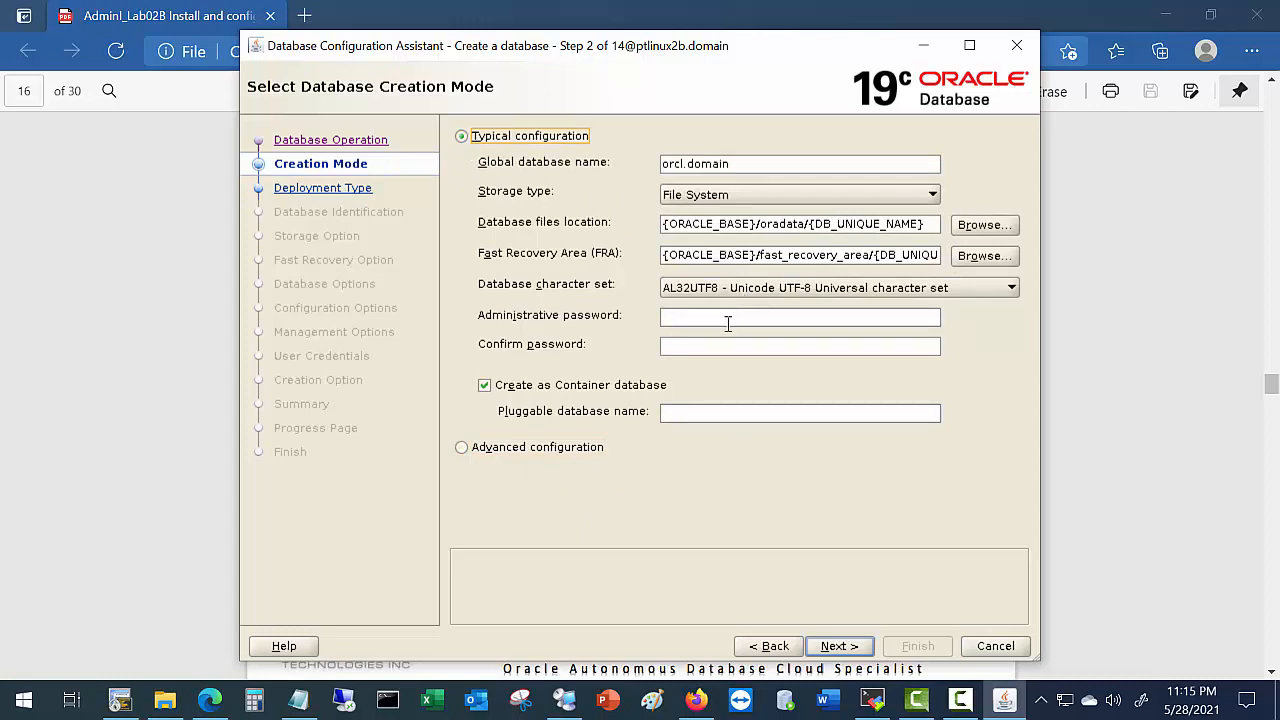
{"action": "left_click", "coordinate": [462, 447]}
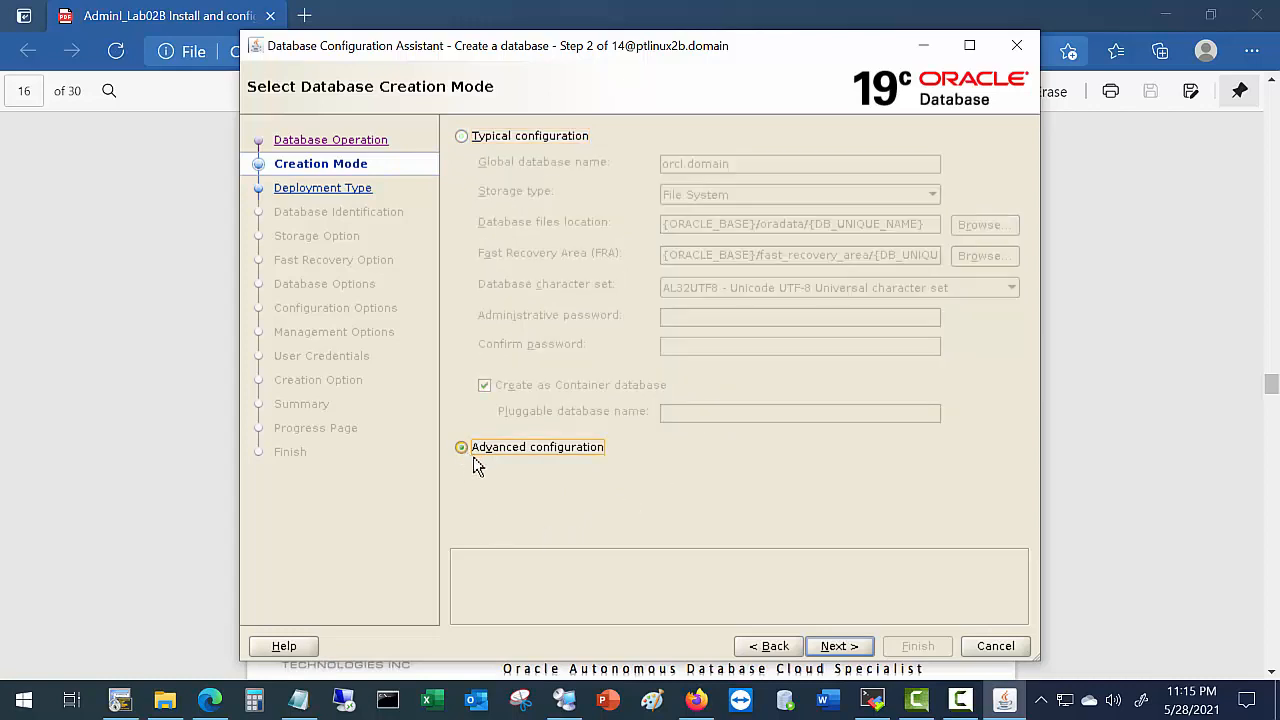
{"action": "left_click", "coordinate": [845, 648]}
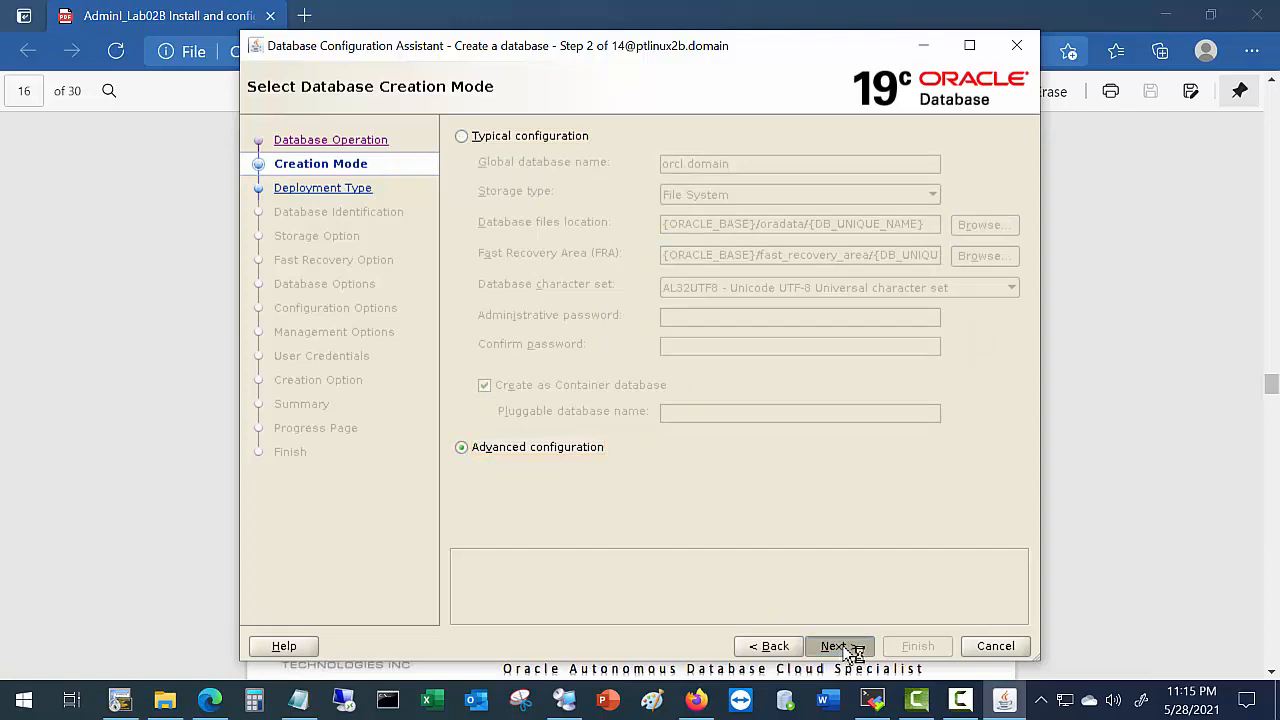
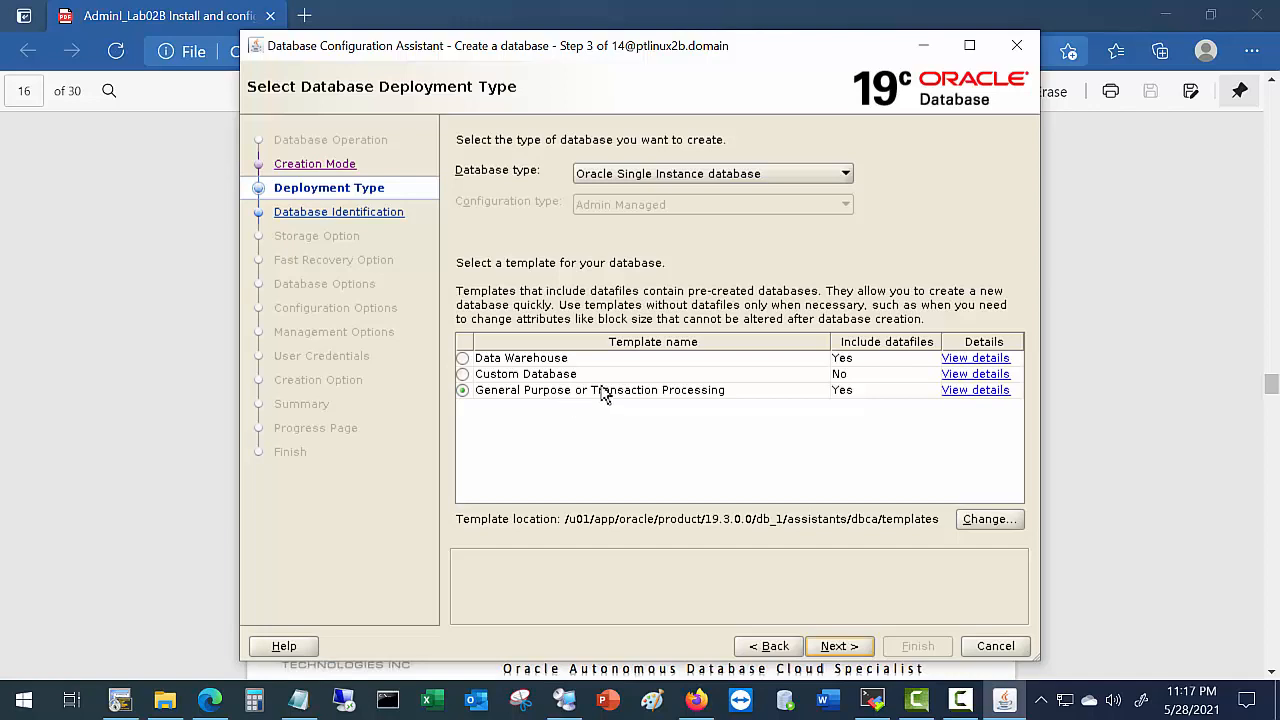
Use the General Purpose template, trim the global name to orcl, and disable container database.
{"action": "left_click", "coordinate": [853, 648]}
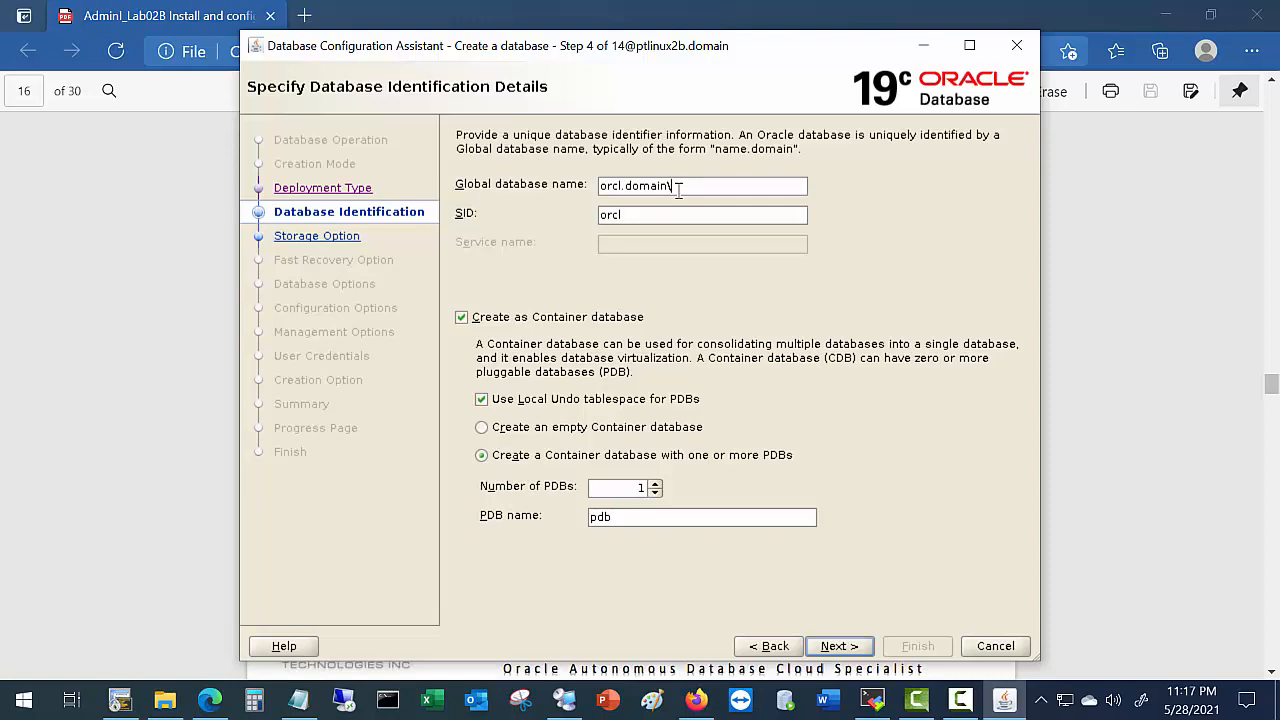
{"action": "key", "text": "BackSpace"}
{"action": "key", "text": "BackSpace"}
{"action": "key", "text": "BackSpace"}
{"action": "key", "text": "BackSpace"}
{"action": "key", "text": "BackSpace"}
{"action": "key", "text": "BackSpace"}
{"action": "key", "text": "BackSpace"}
{"action": "left_click", "coordinate": [461, 317]}
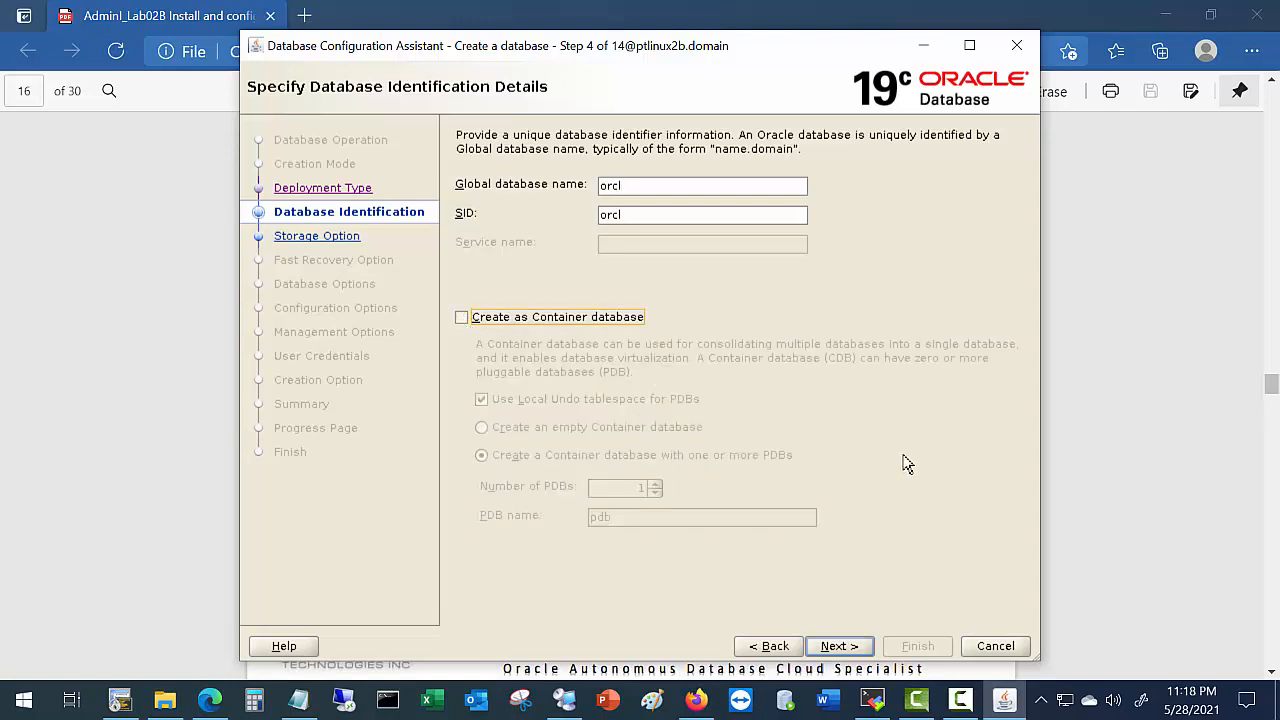
Store database files on File System at {ORACLE_BASE}/oradata/{DB_UNIQUE_NAME} using custom storage attributes.
{"action": "left_click", "coordinate": [847, 650]}
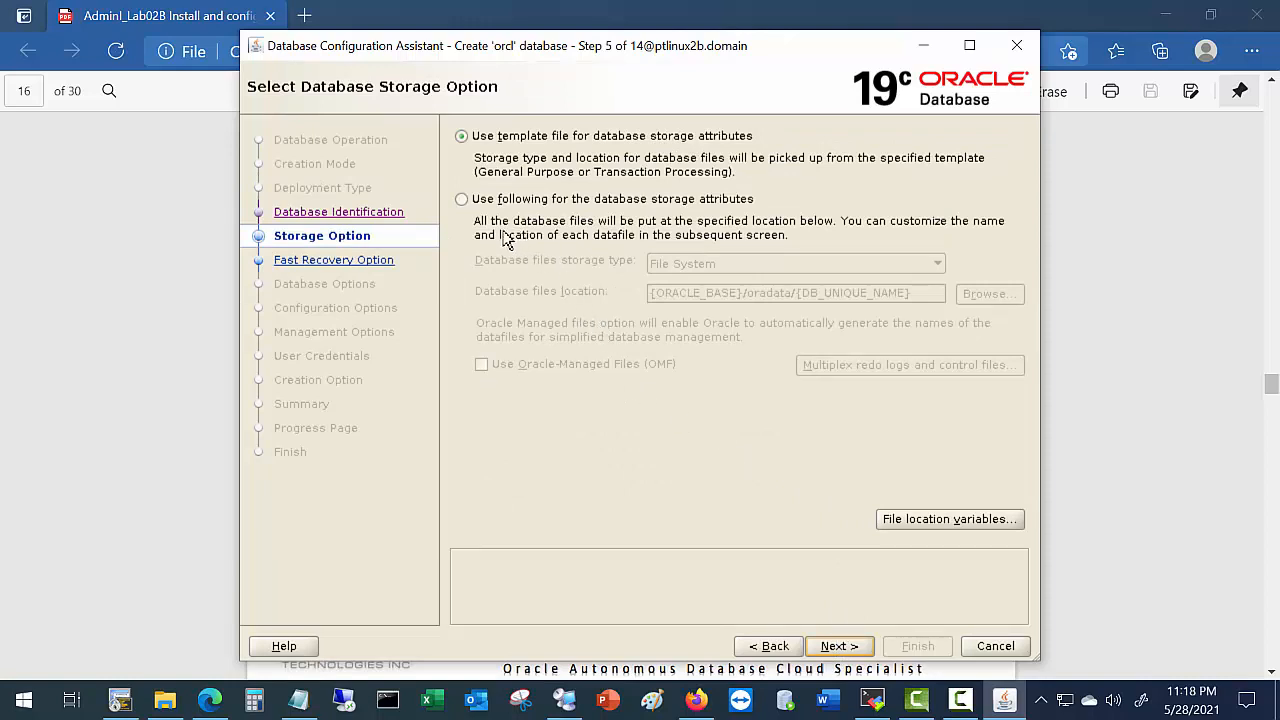
{"action": "left_click", "coordinate": [462, 200]}
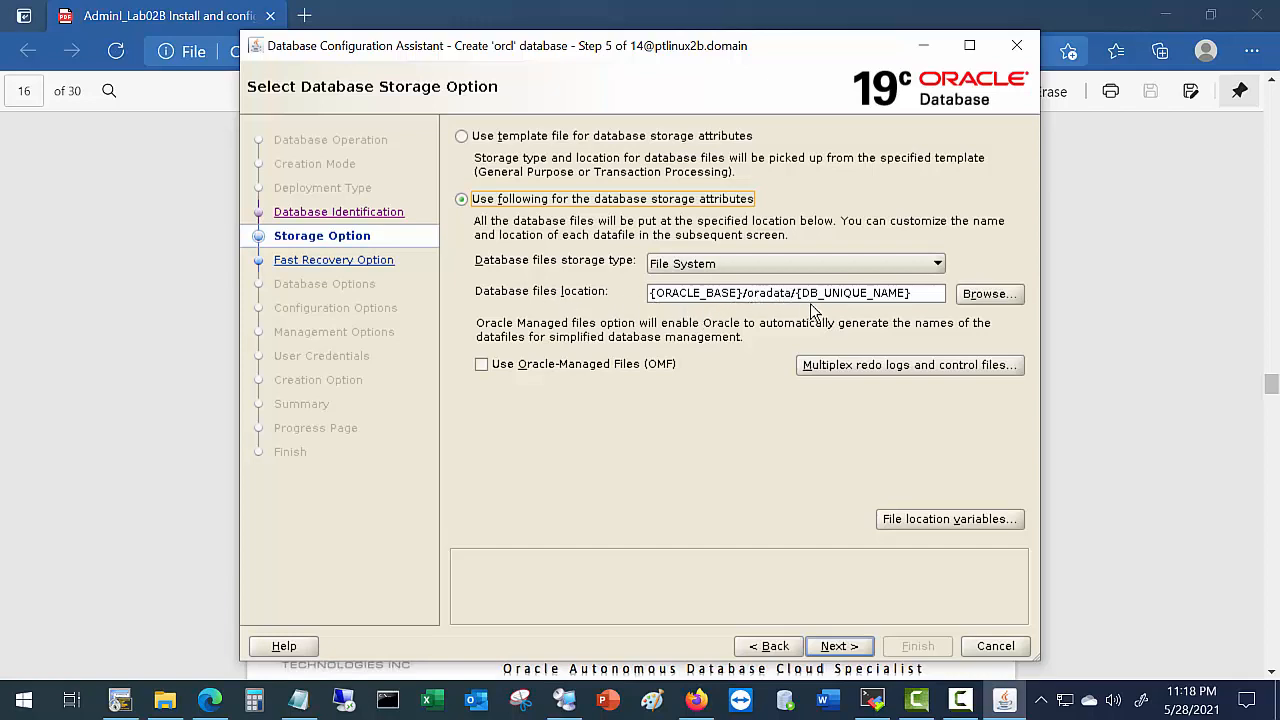
{"action": "left_click_drag", "start_coordinate": [799, 292], "coordinate": [907, 292]}
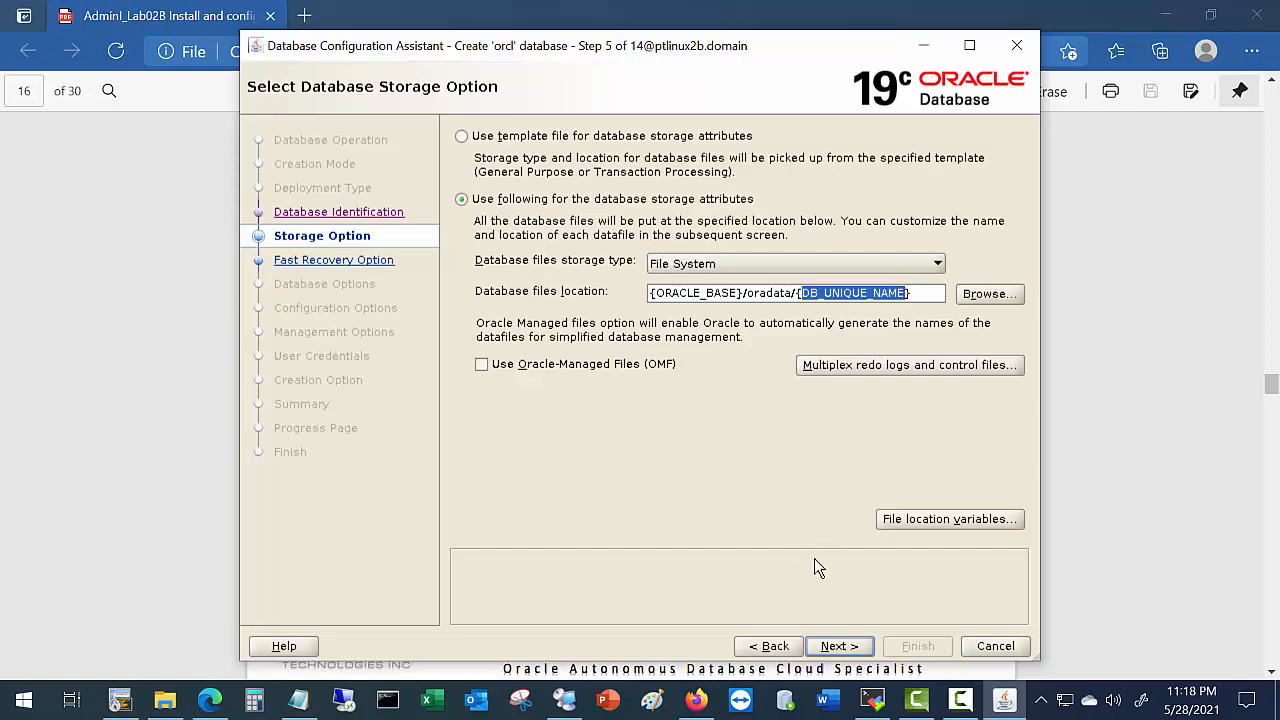
{"action": "left_click", "coordinate": [840, 646]}
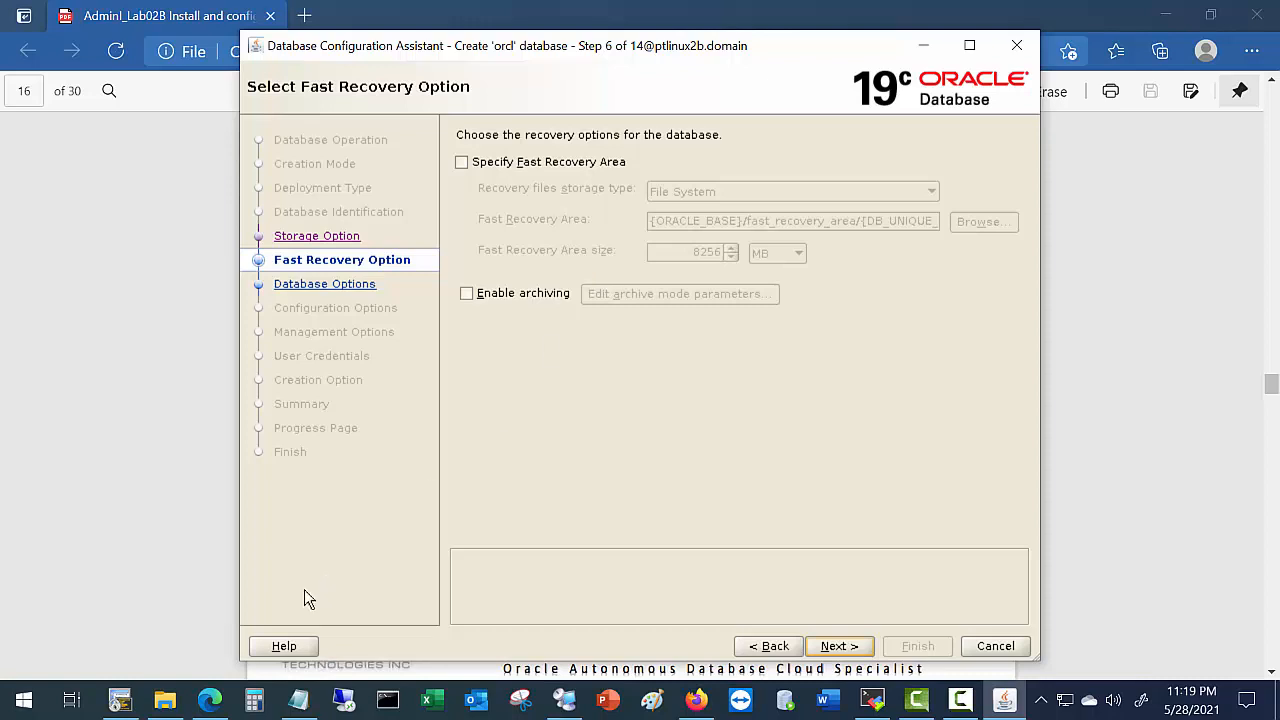
{"action": "left_click", "coordinate": [210, 700]}
{"action": "left_click", "coordinate": [210, 700]}
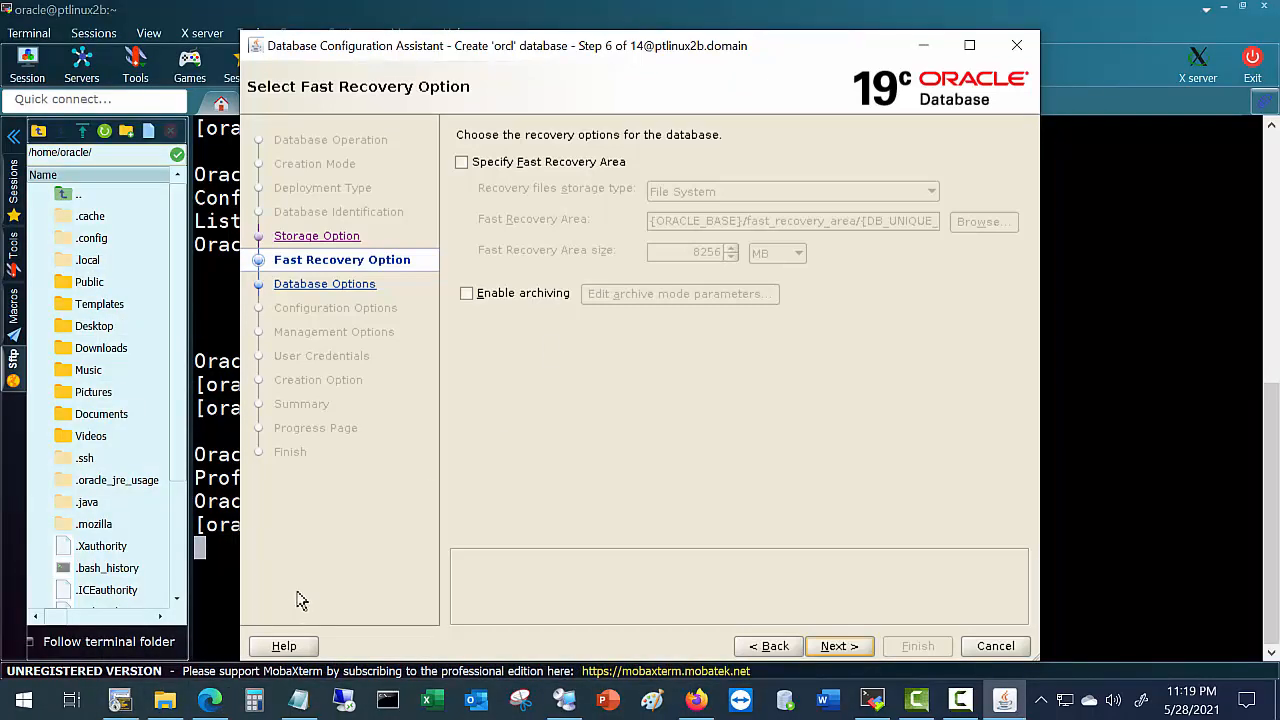
{"action": "left_click", "coordinate": [210, 700]}
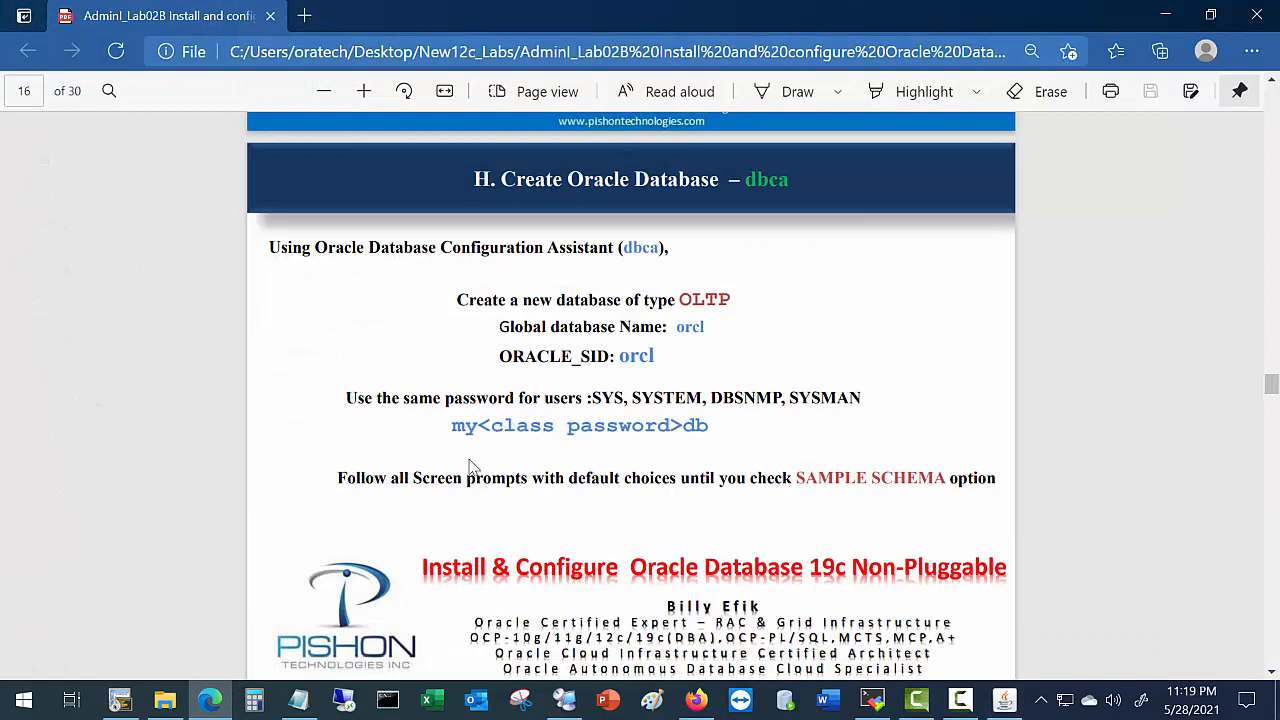
{"action": "scroll", "coordinate": [584, 511], "scroll_direction": "down", "scroll_amount": 2}
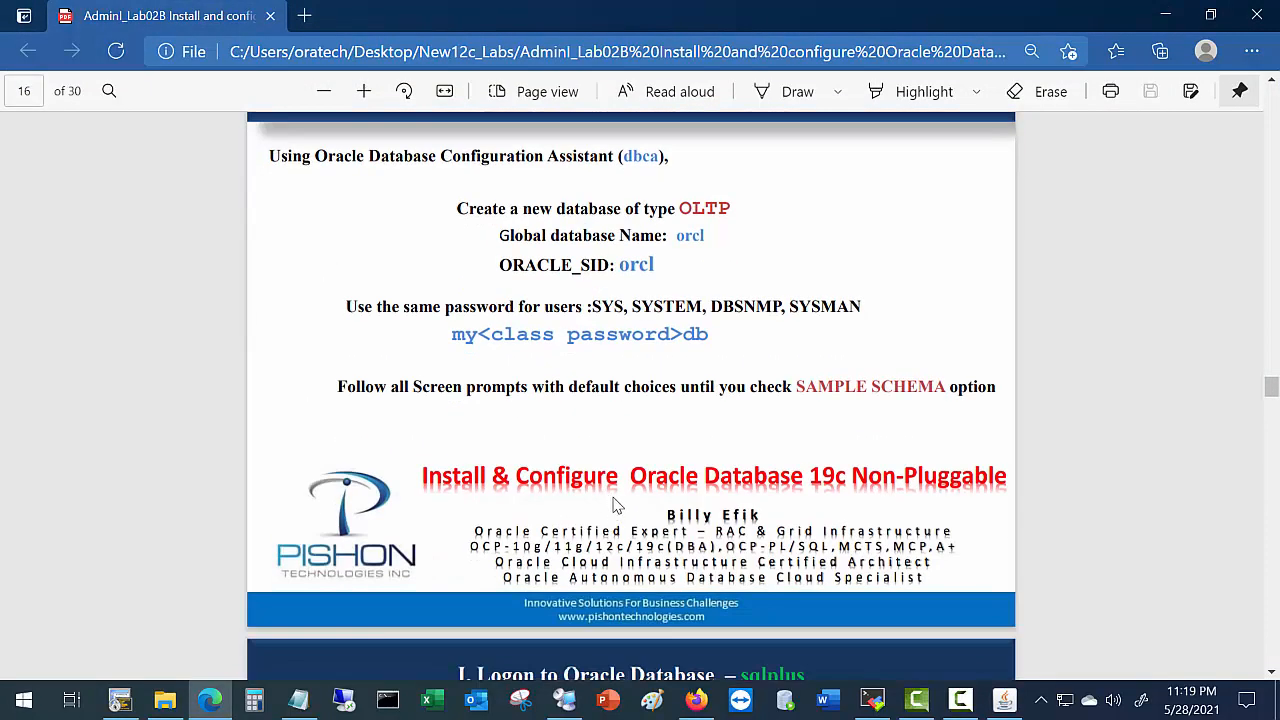
{"action": "key", "text": "alt+Tab"}
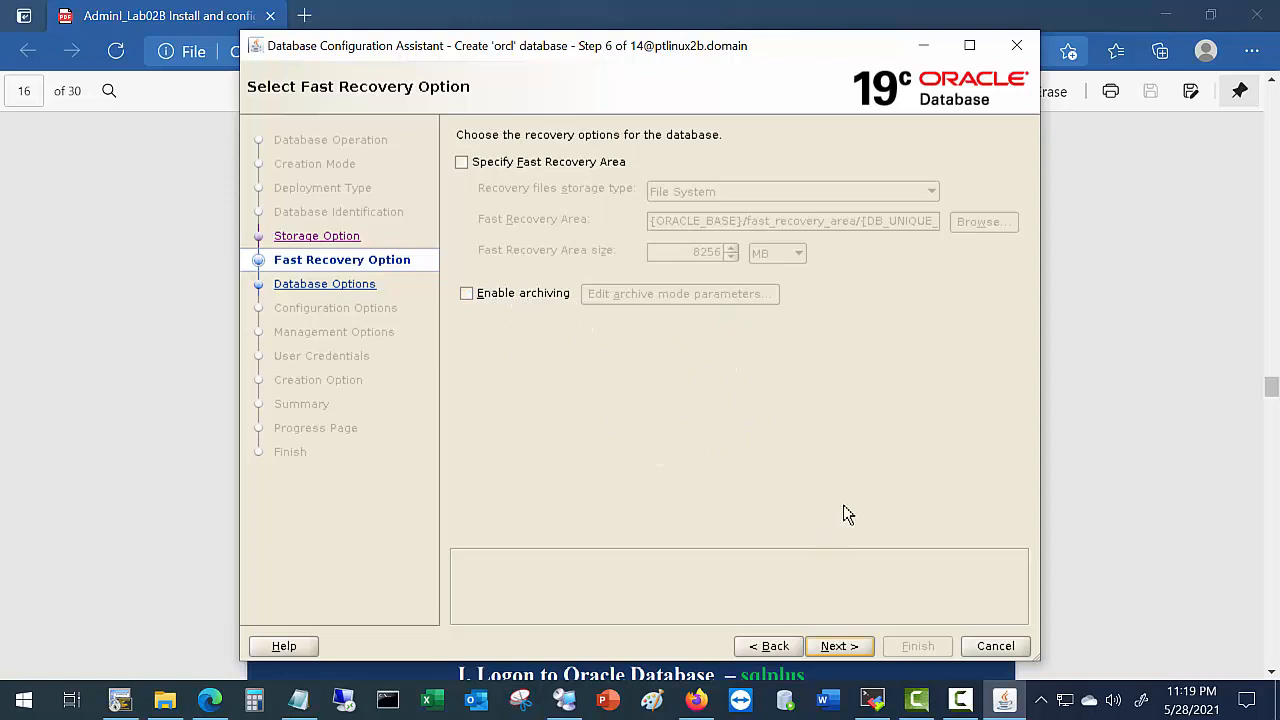
Keep both LISTENER and APP_LIST listeners selected and leave Data Vault and Label Security off.
{"action": "left_click", "coordinate": [840, 648]}
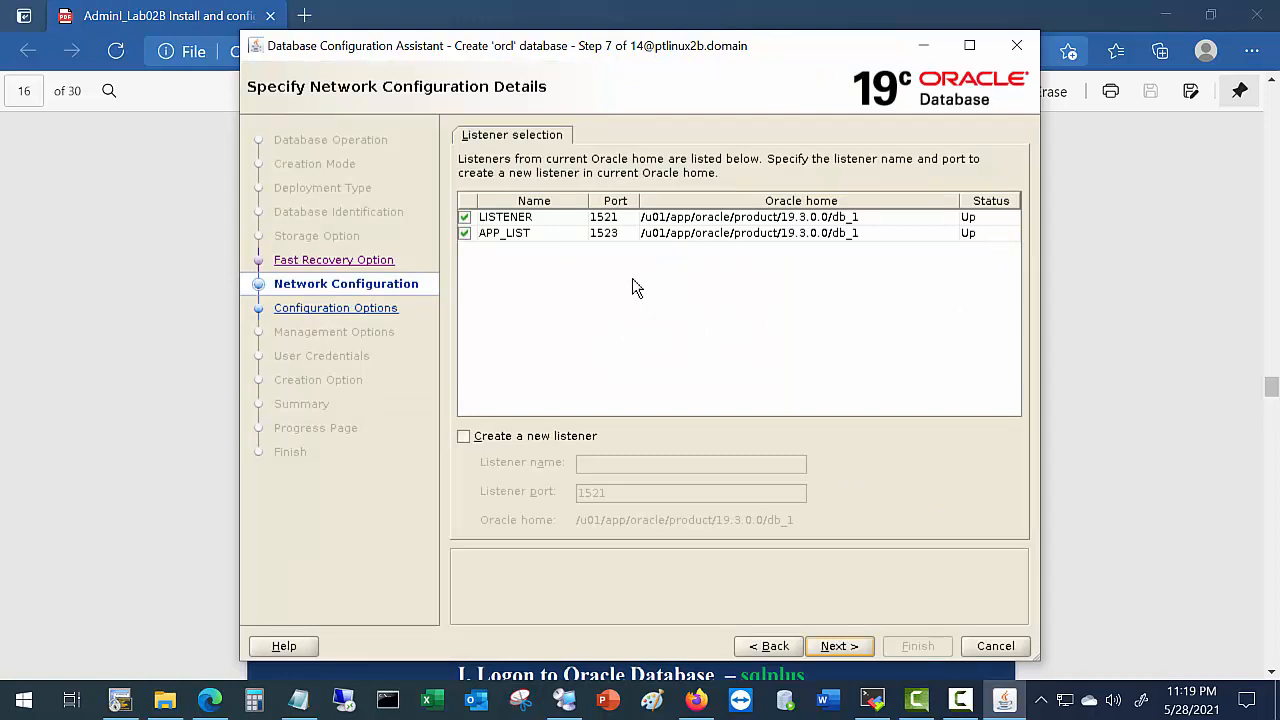
{"action": "left_click", "coordinate": [465, 233]}
{"action": "left_click", "coordinate": [465, 233]}
{"action": "left_click", "coordinate": [837, 647]}
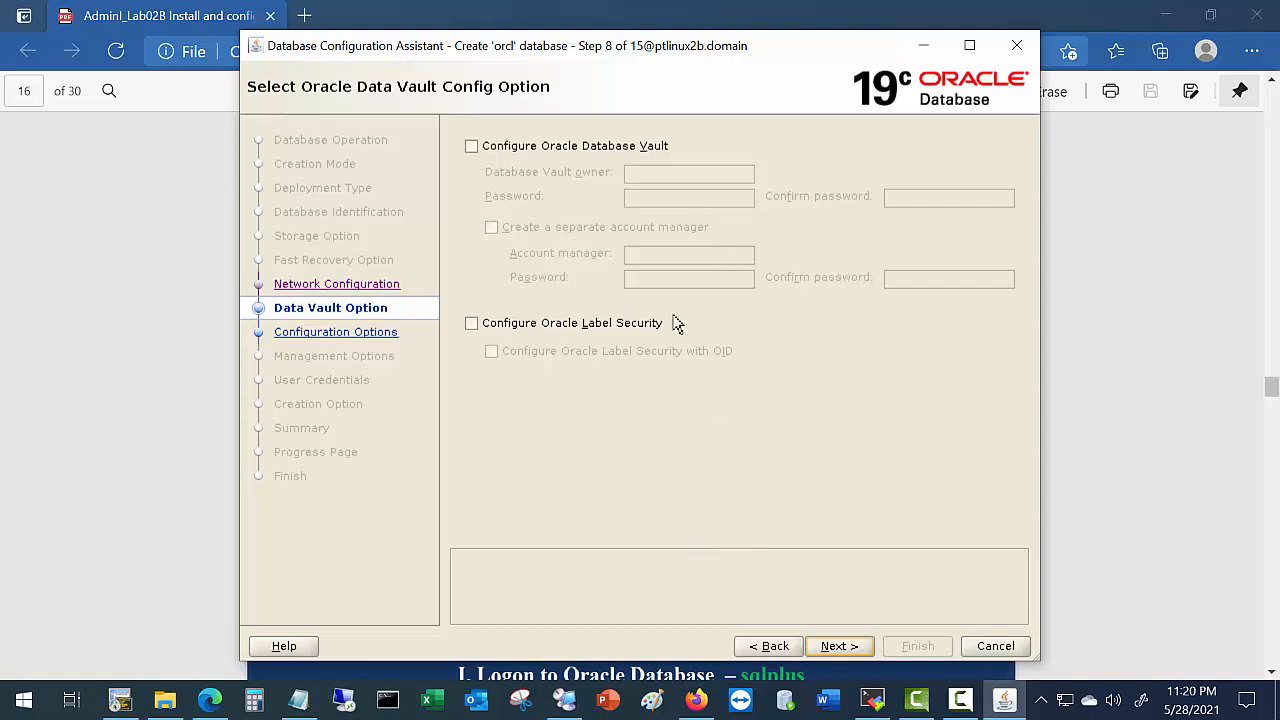
{"action": "left_click", "coordinate": [838, 646]}
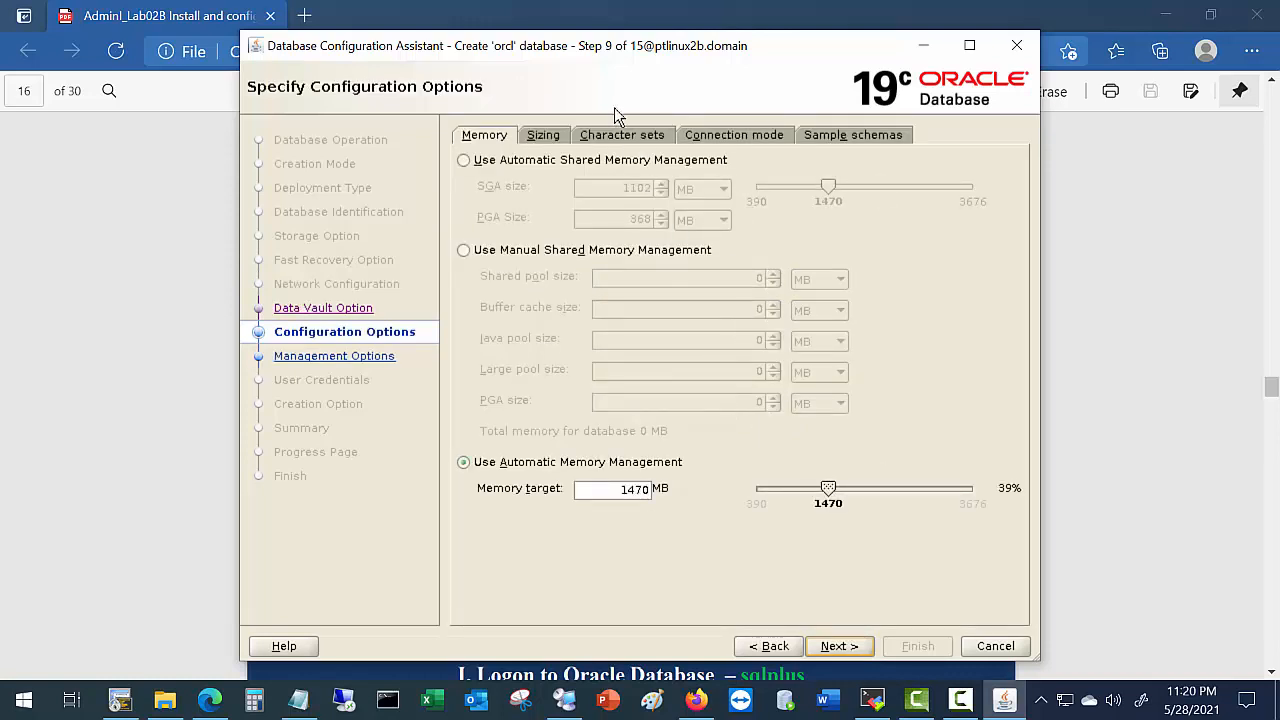
Review the Sizing, Character sets and Connection mode tabs, then enable adding sample schemas.
{"action": "left_click", "coordinate": [546, 140]}
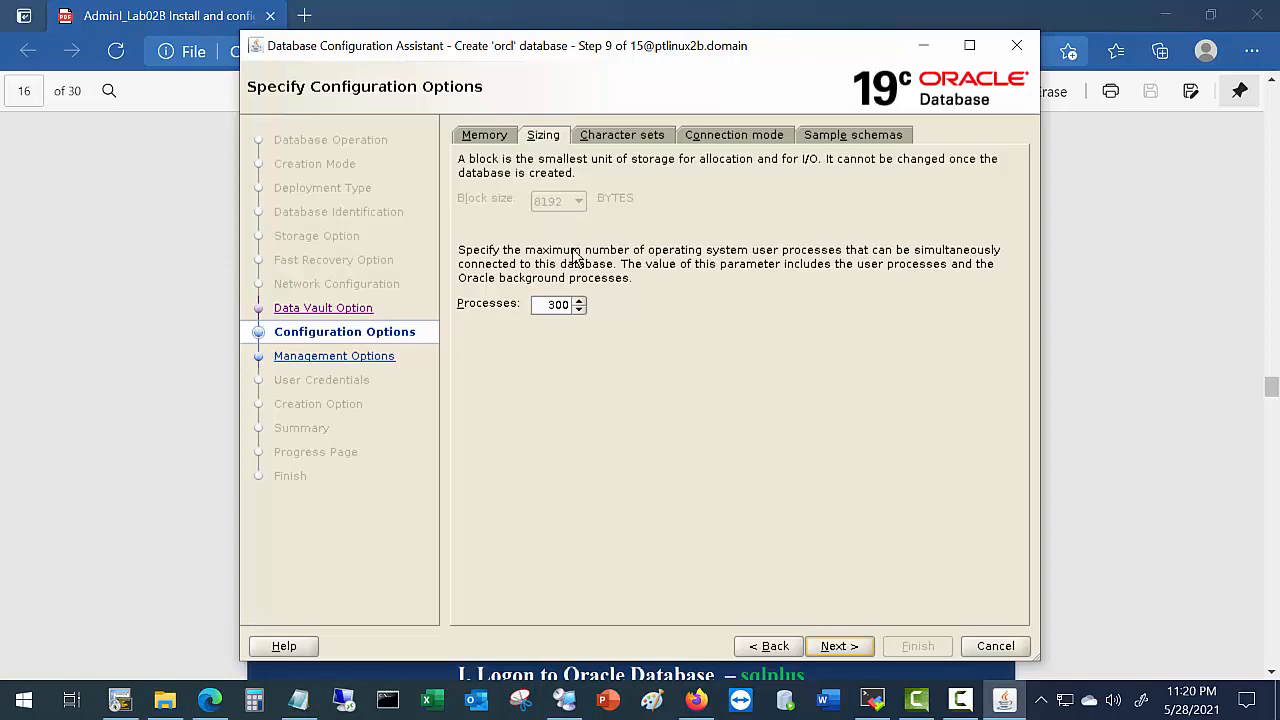
{"action": "left_click", "coordinate": [654, 136]}
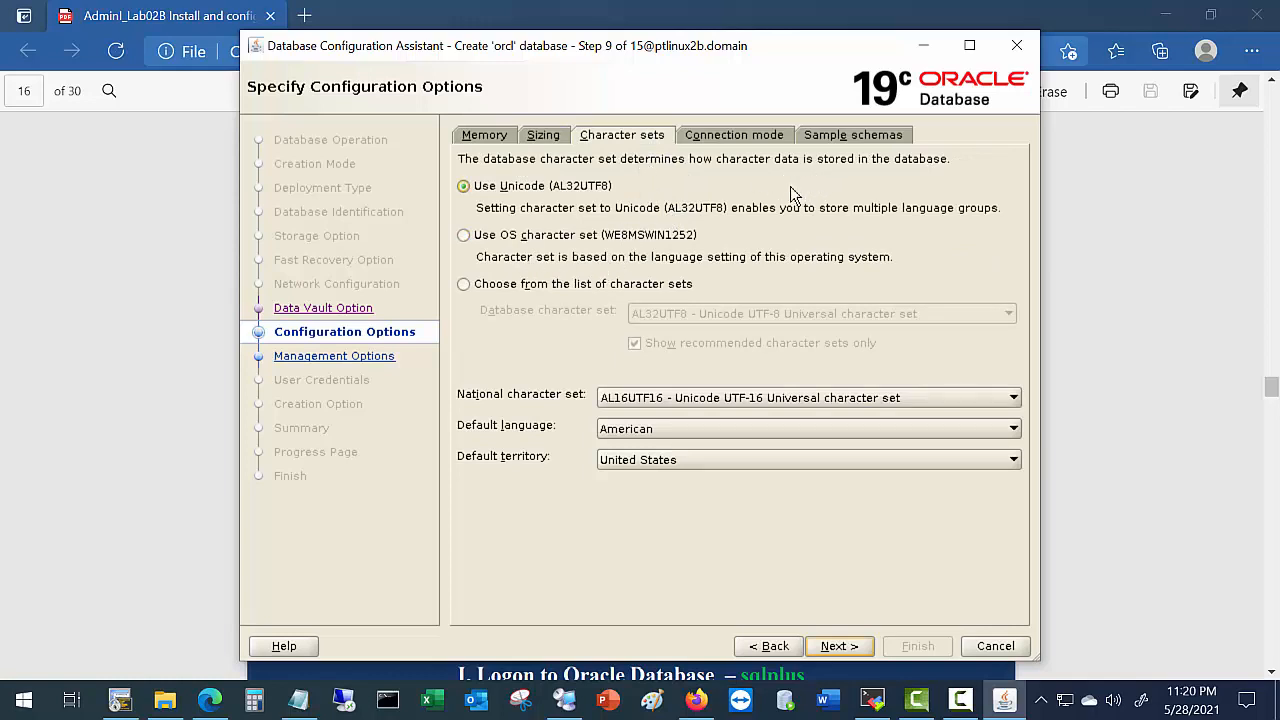
{"action": "left_click", "coordinate": [755, 140]}
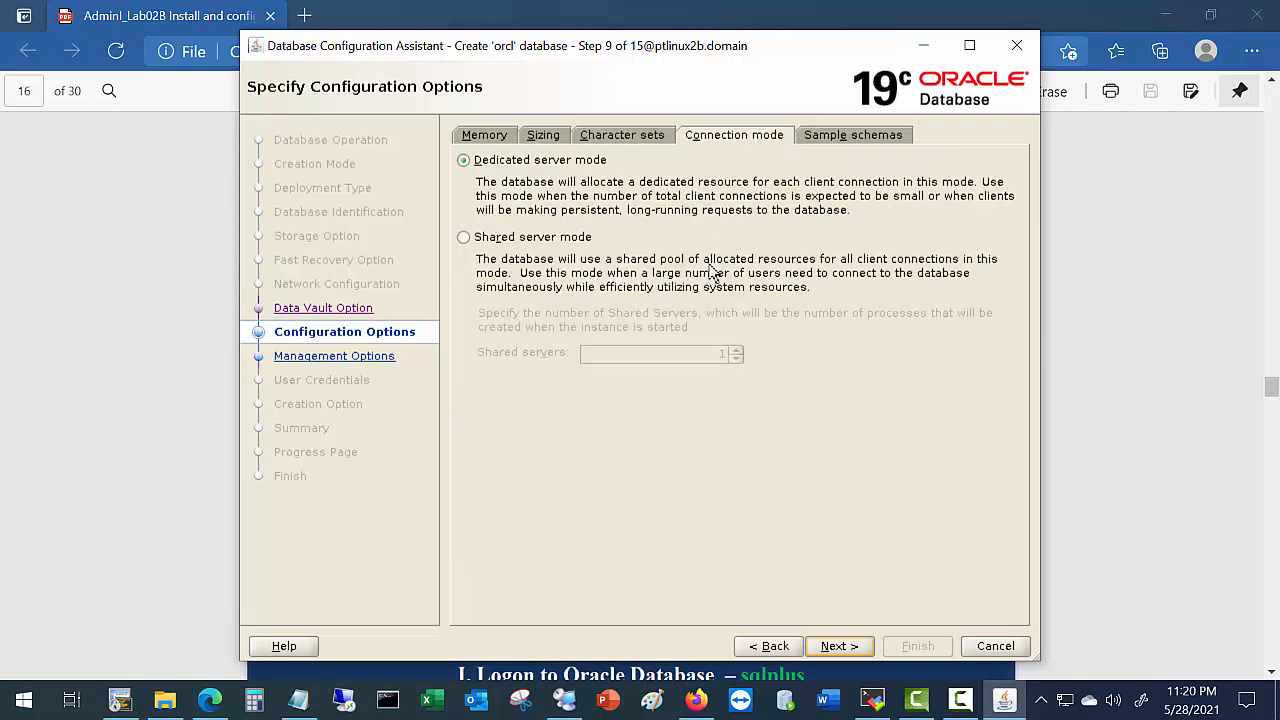
{"action": "left_click", "coordinate": [852, 140]}
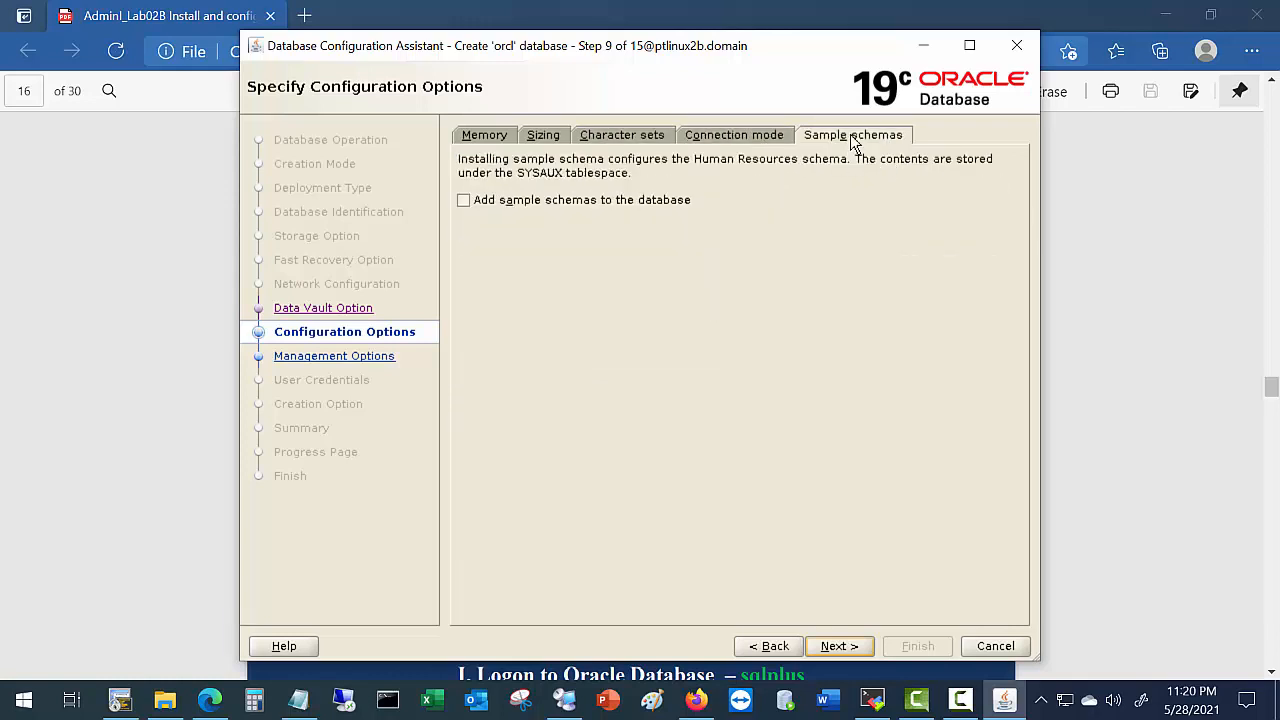
{"action": "left_click", "coordinate": [465, 201]}
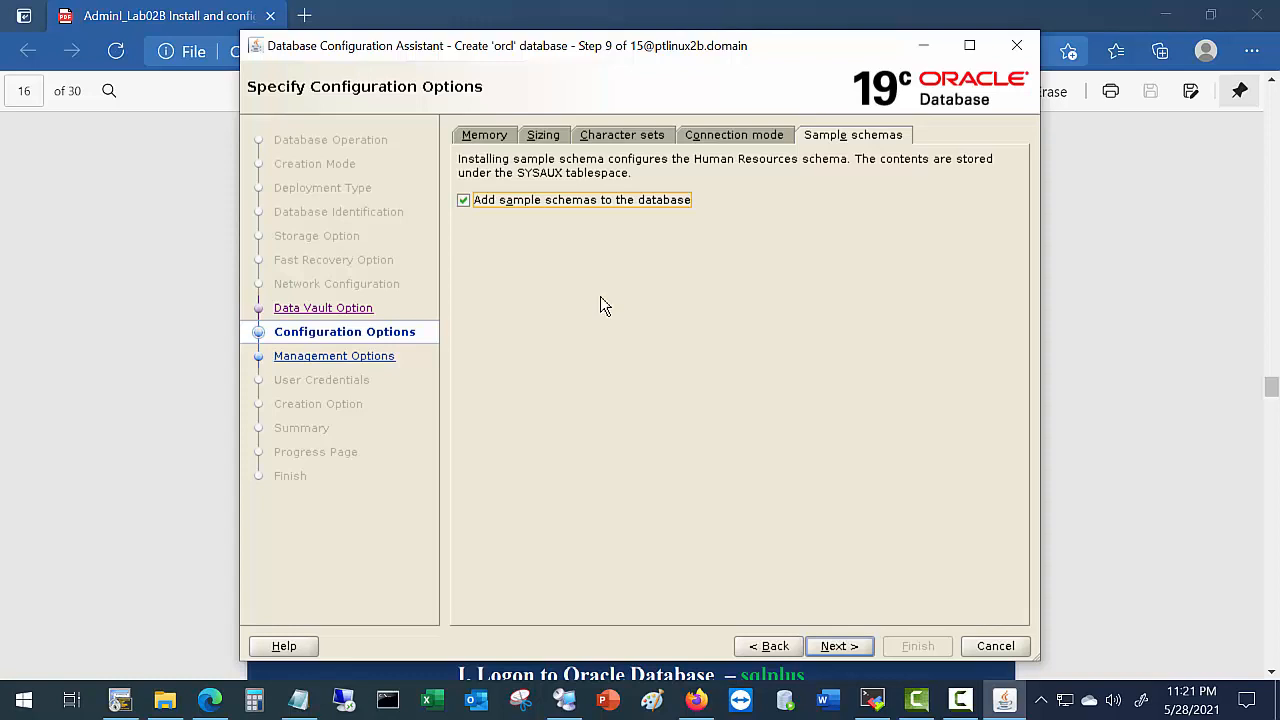
Advance to Management Options, keeping EM Database Express configured on port 5500.
{"action": "left_click", "coordinate": [849, 652]}
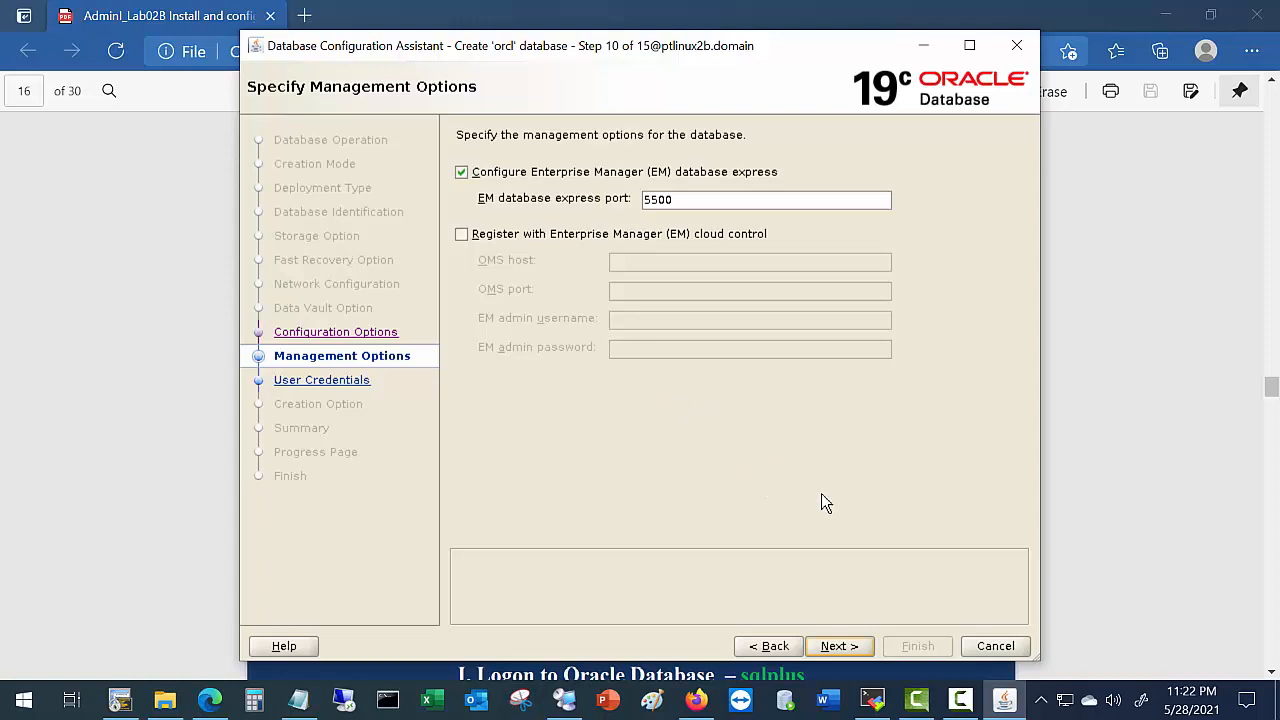
Reach the user credentials step and check the lab guide for which accounts share a password.
{"action": "left_click", "coordinate": [846, 656]}
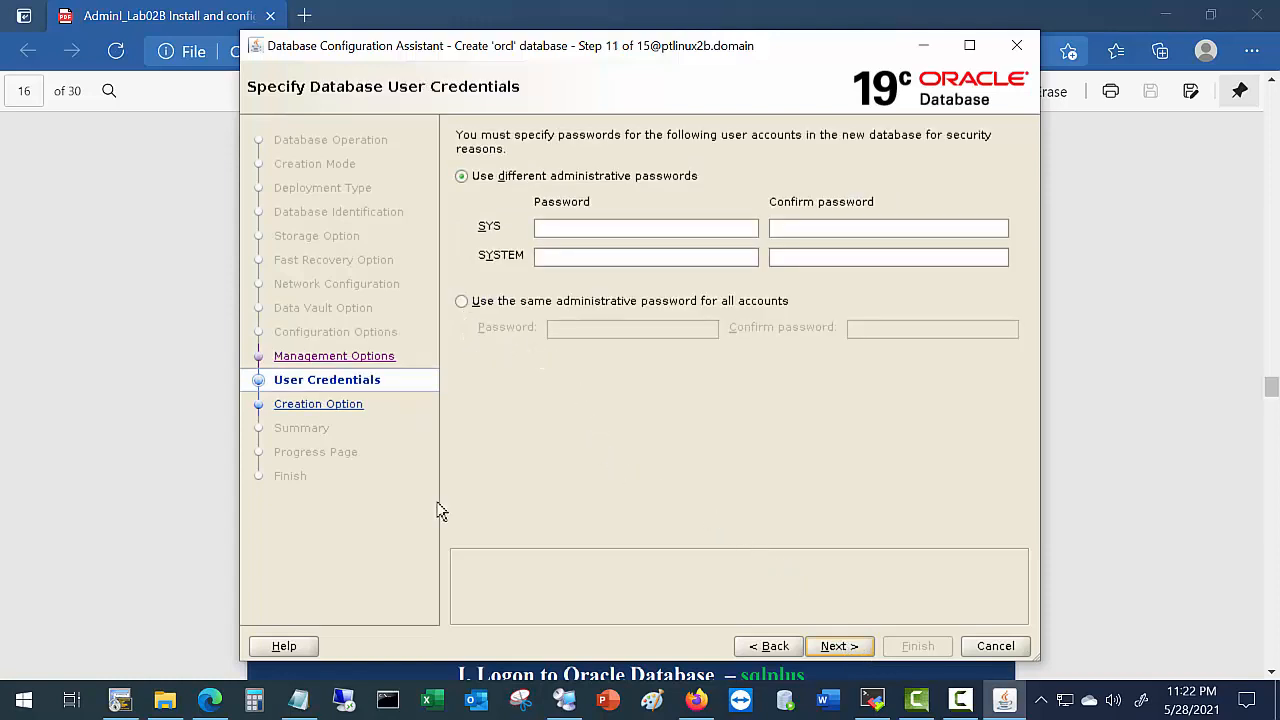
{"action": "left_click", "coordinate": [209, 701]}
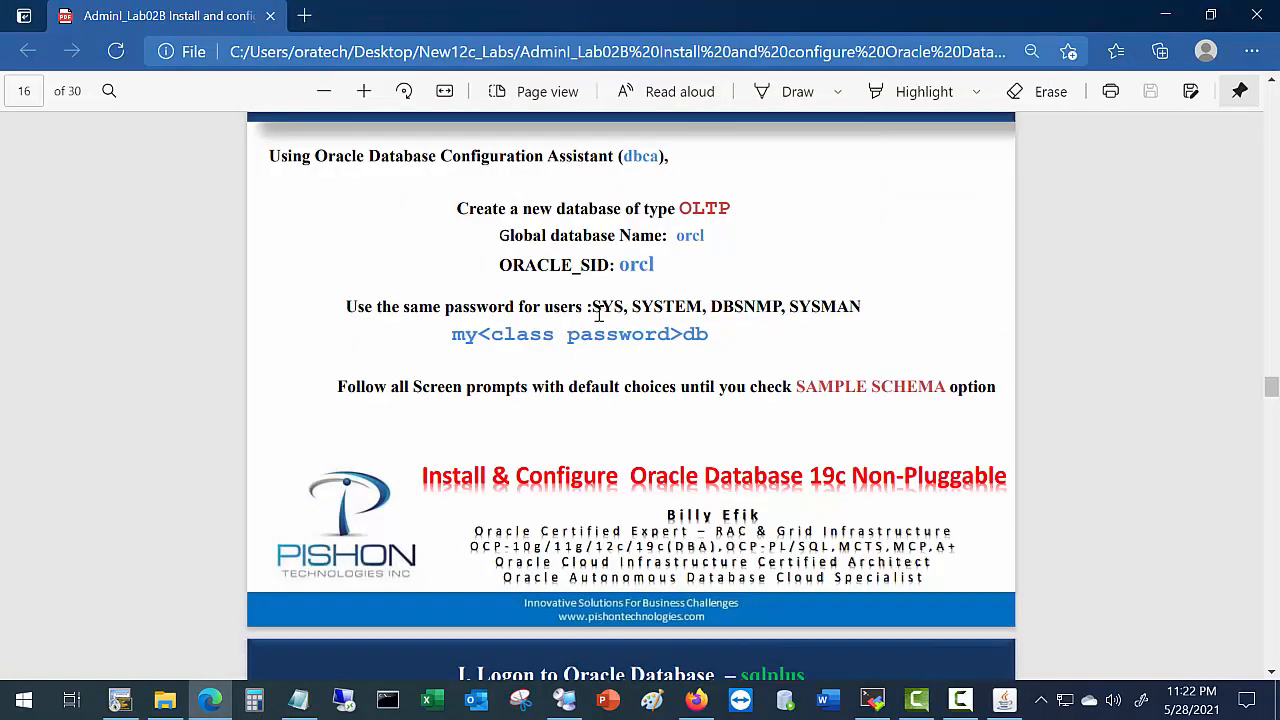
{"action": "left_click_drag", "start_coordinate": [594, 309], "coordinate": [863, 309]}
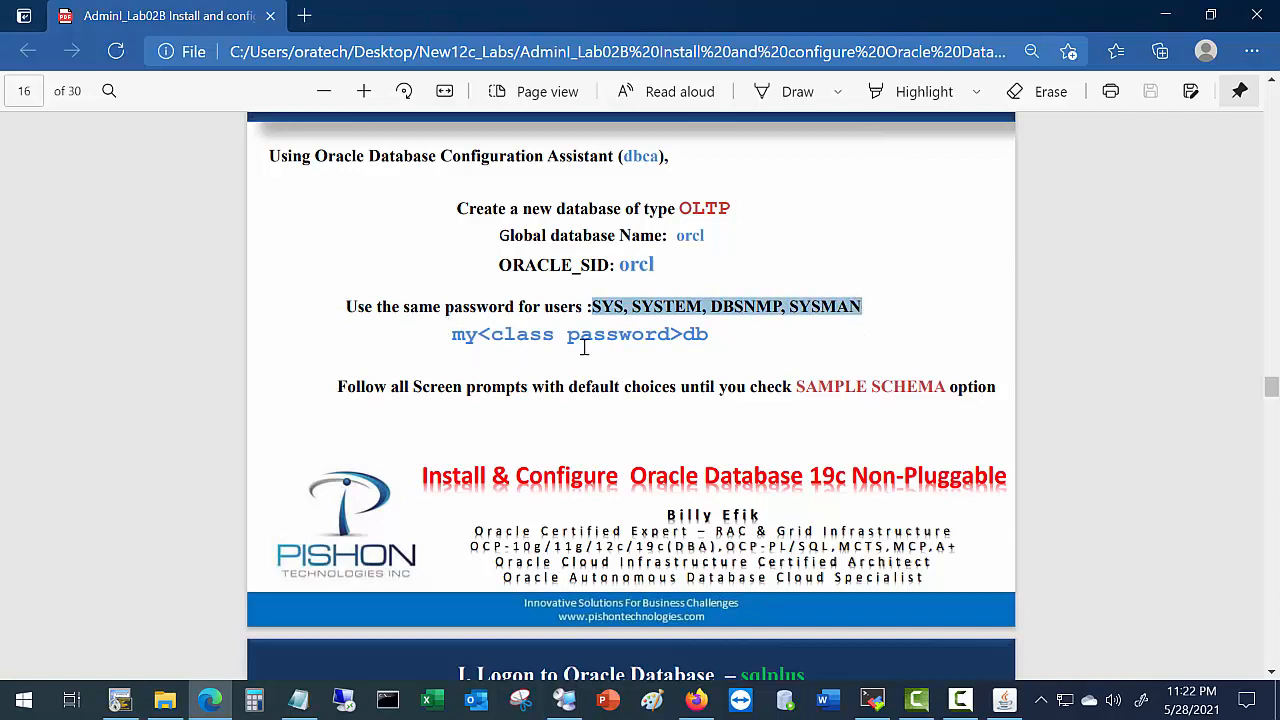
{"action": "key", "text": "alt+Tab"}
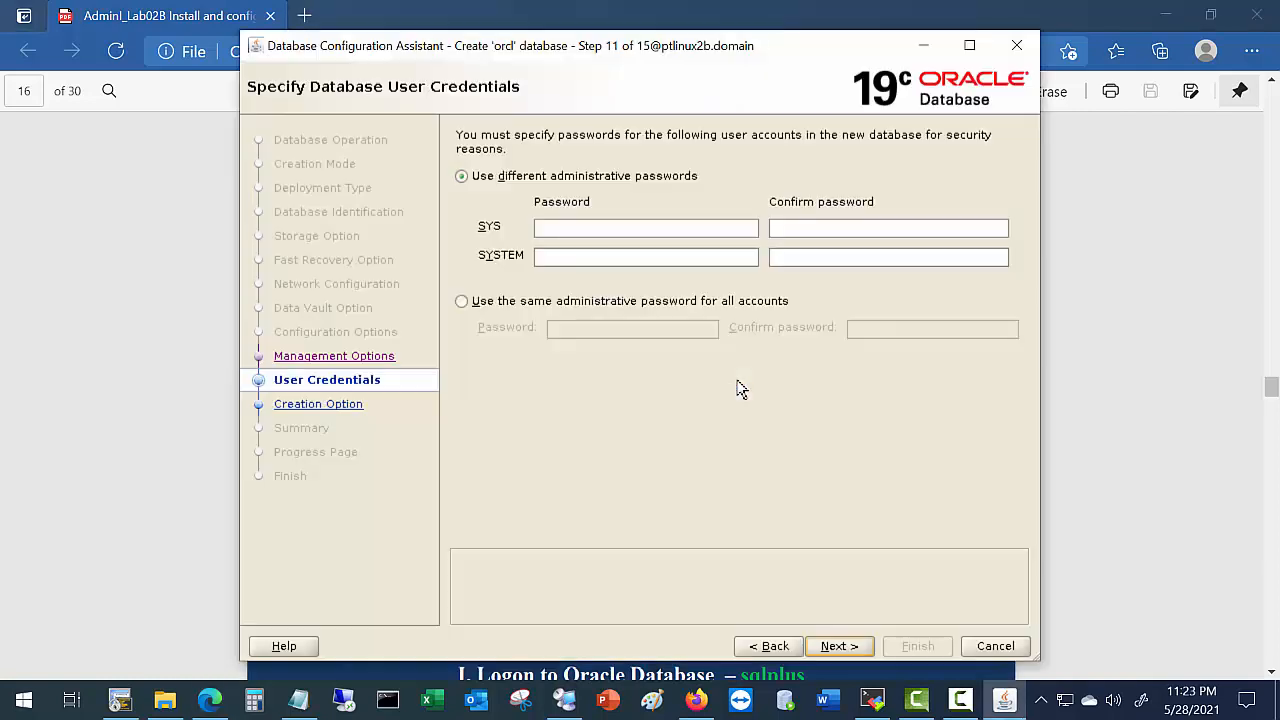
Set one matching administrative password for all accounts and continue to the Summary.
{"action": "left_click", "coordinate": [461, 301]}
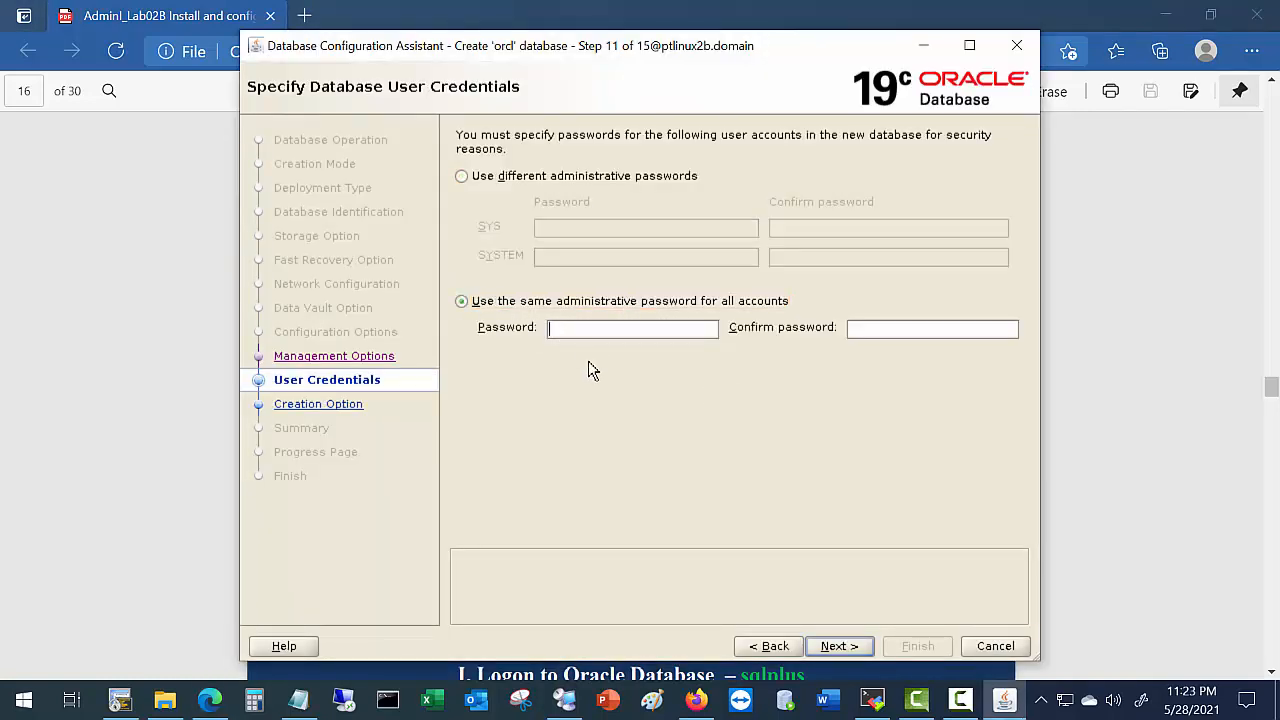
{"action": "type", "text": "•••••"}
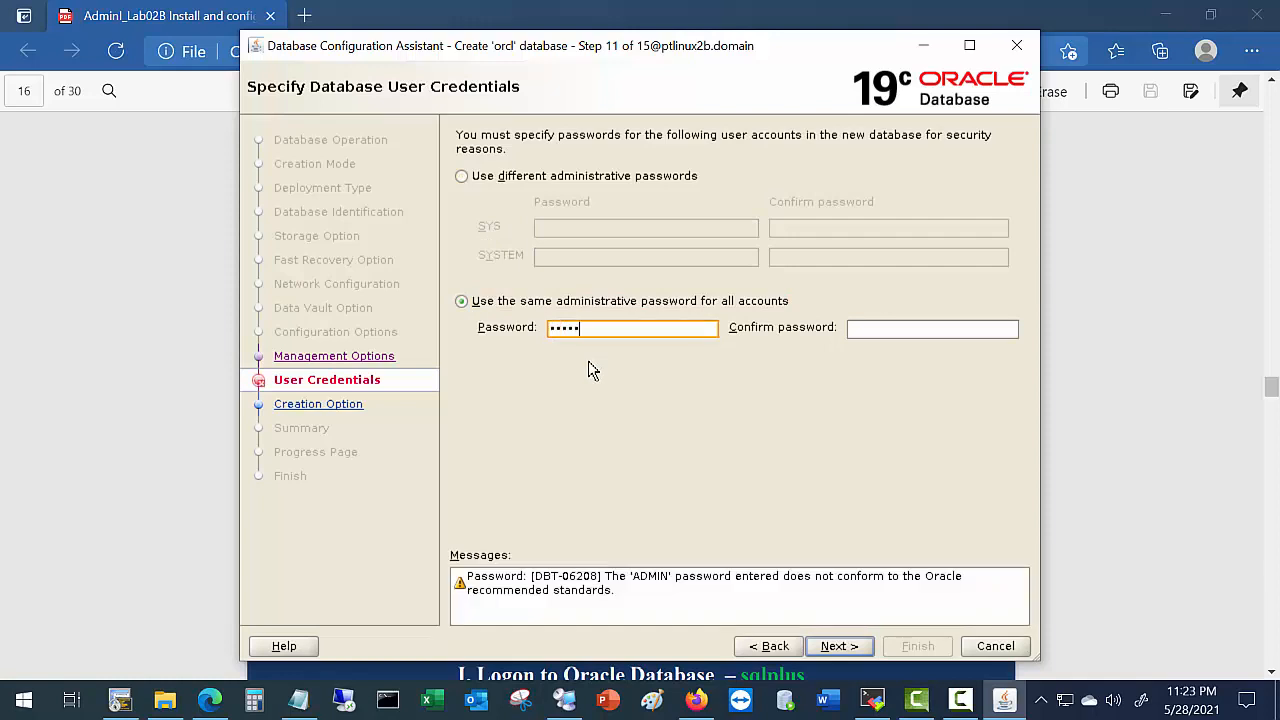
{"action": "type", "text": "•••••"}
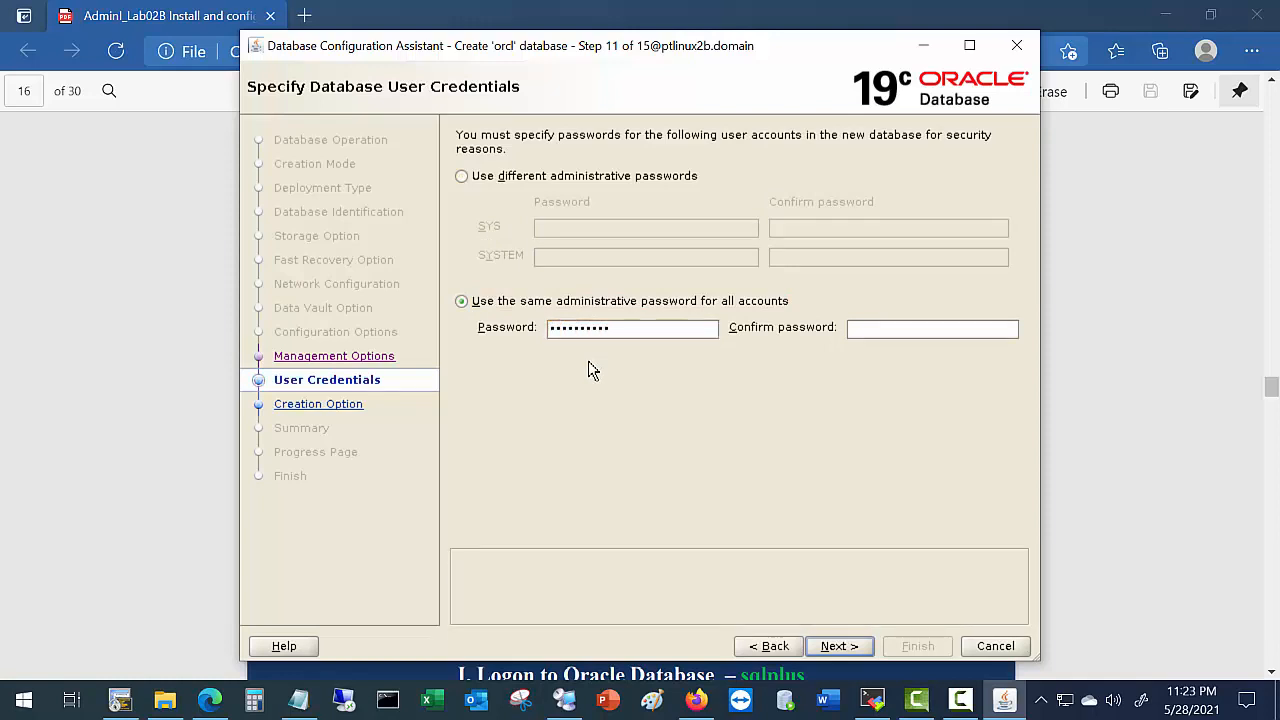
{"action": "type", "text": "••"}
{"action": "left_click", "coordinate": [897, 332]}
{"action": "type", "text": "••"}
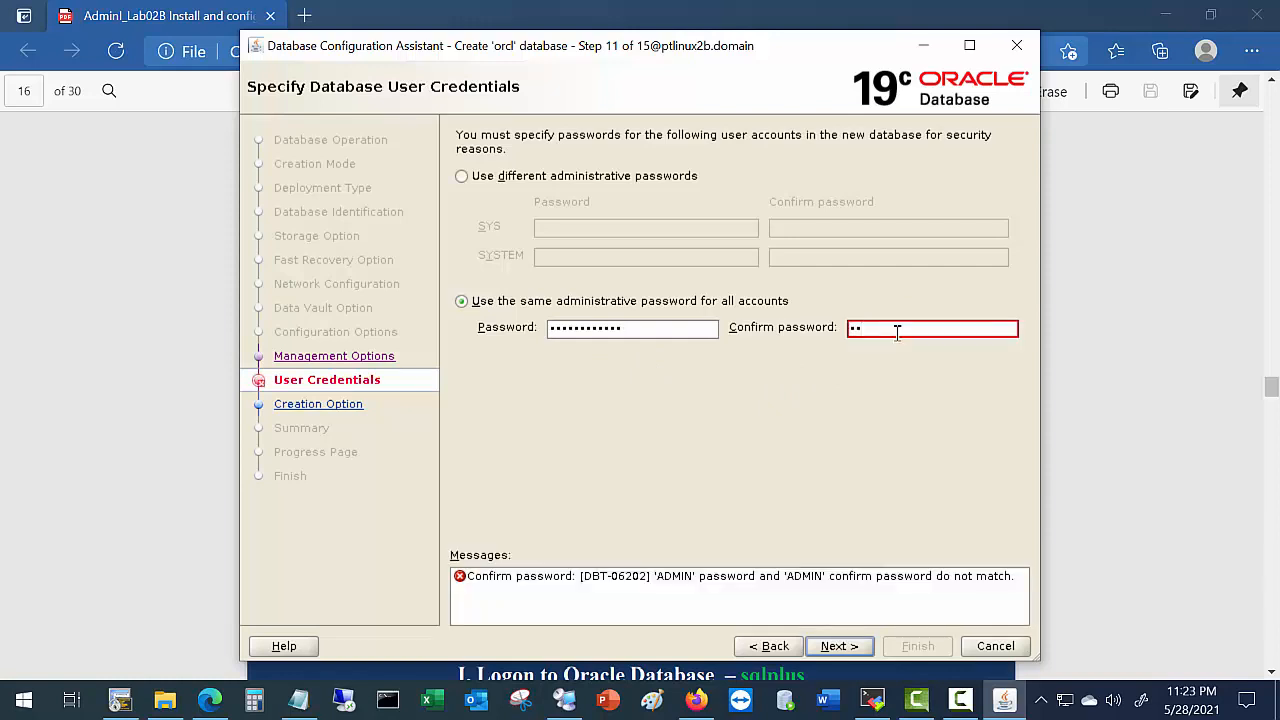
{"action": "type", "text": "••••••••••"}
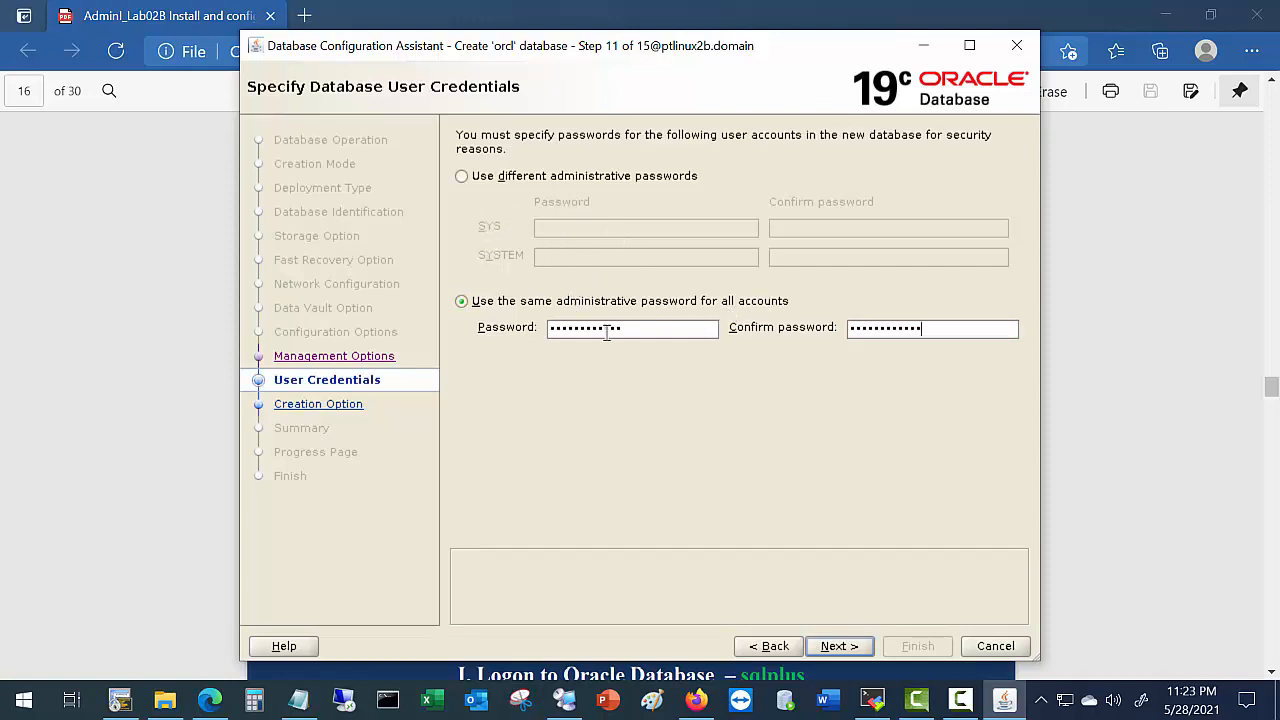
{"action": "left_click", "coordinate": [841, 645]}
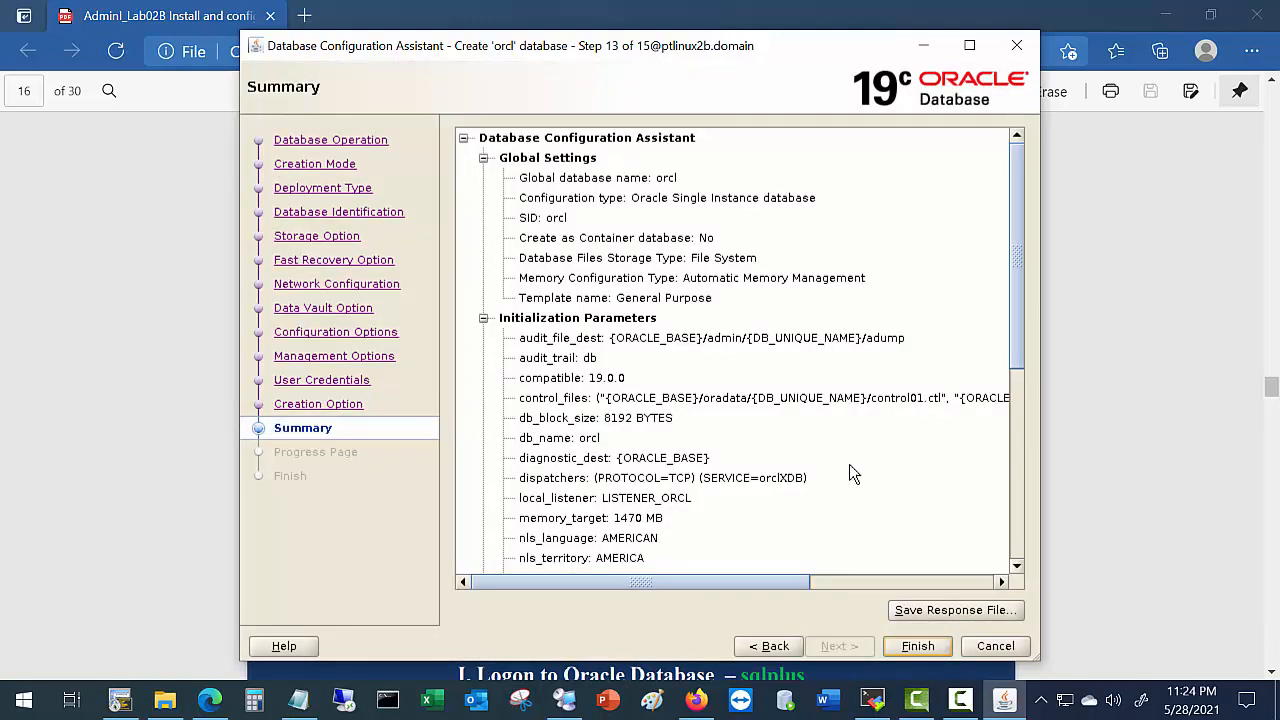
{"action": "double_click", "coordinate": [665, 179]}
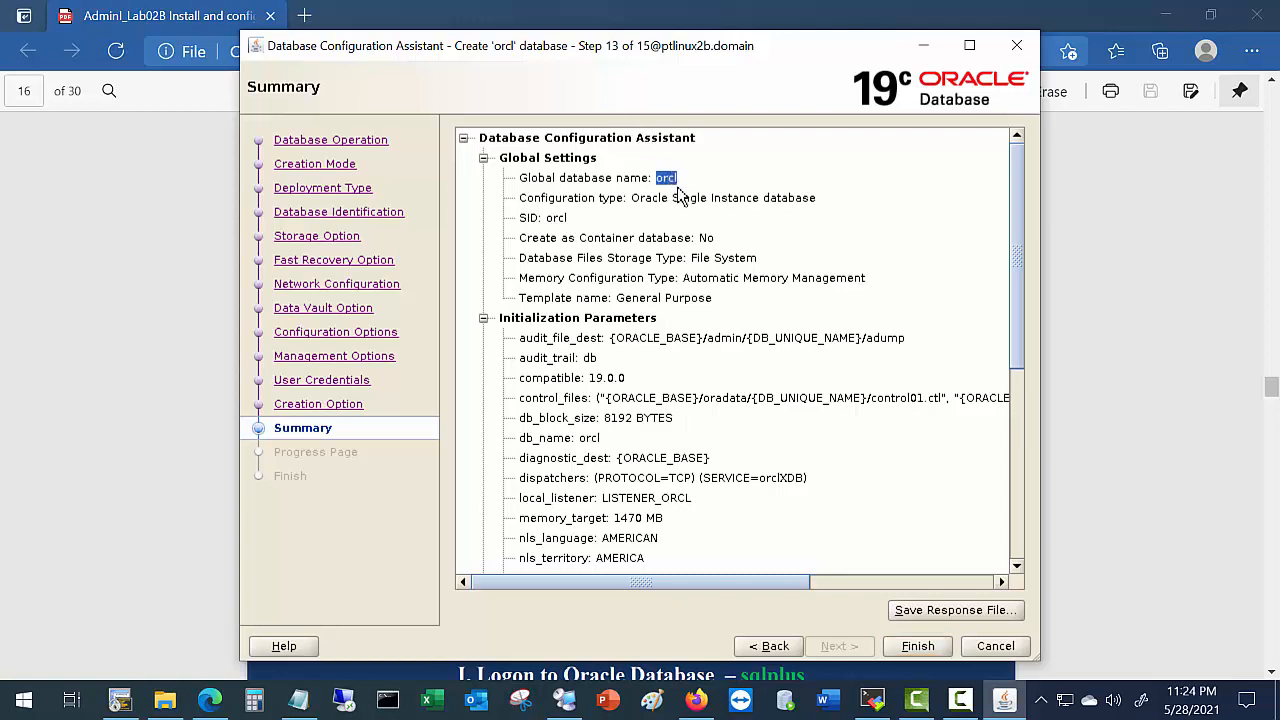
{"action": "double_click", "coordinate": [556, 219]}
{"action": "double_click", "coordinate": [706, 238]}
{"action": "left_click_drag", "start_coordinate": [697, 258], "coordinate": [763, 260]}
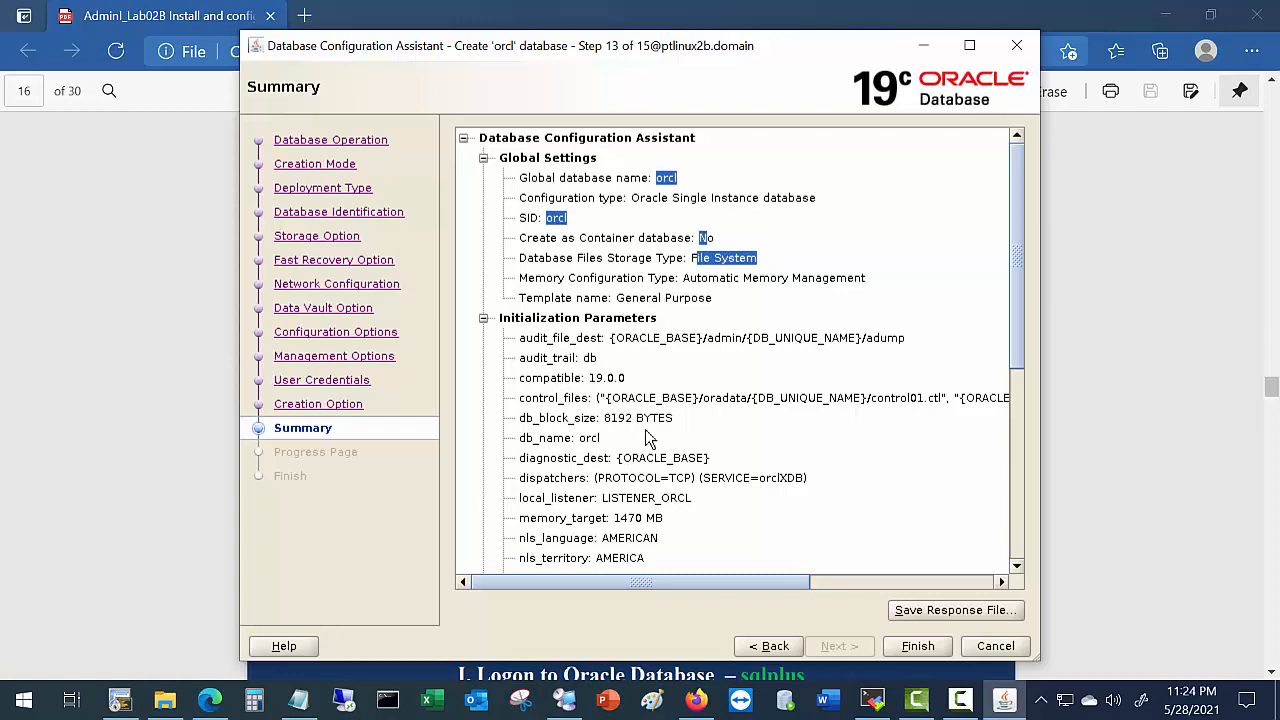
{"action": "scroll", "coordinate": [628, 450], "scroll_direction": "down", "scroll_amount": 1}
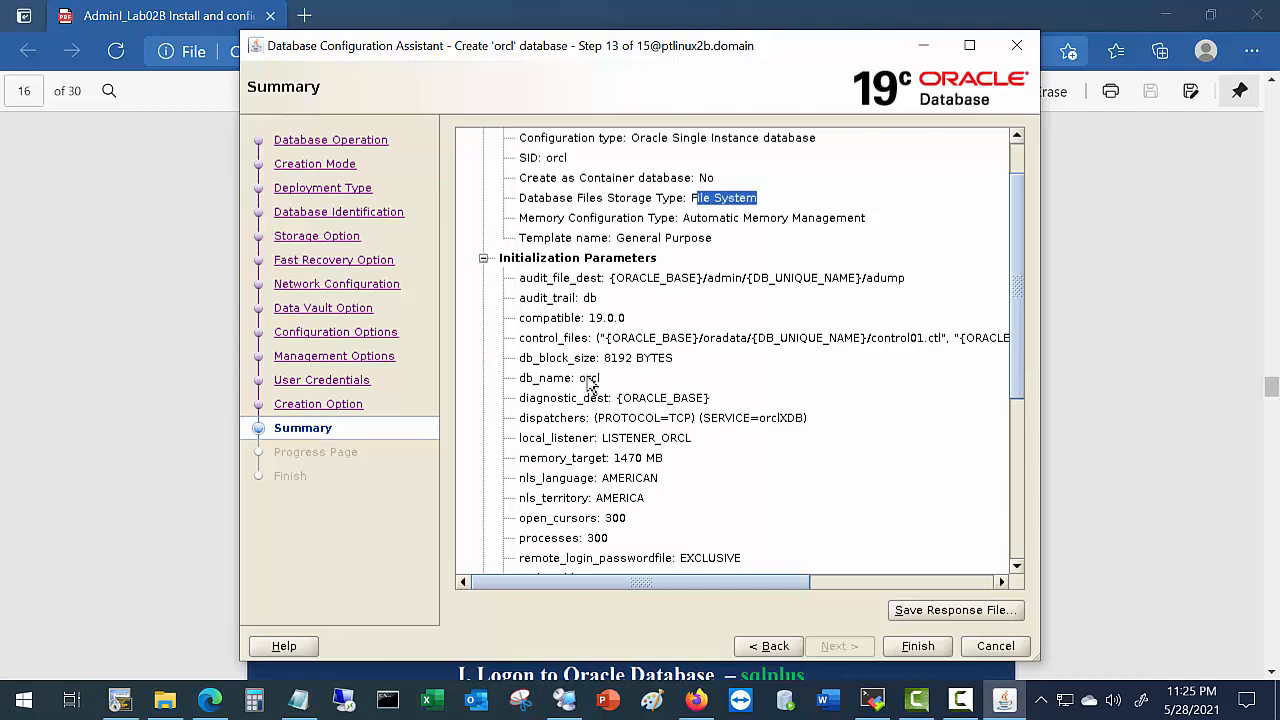
{"action": "left_click_drag", "start_coordinate": [586, 378], "coordinate": [618, 385]}
{"action": "scroll", "coordinate": [714, 480], "scroll_direction": "down", "scroll_amount": 2}
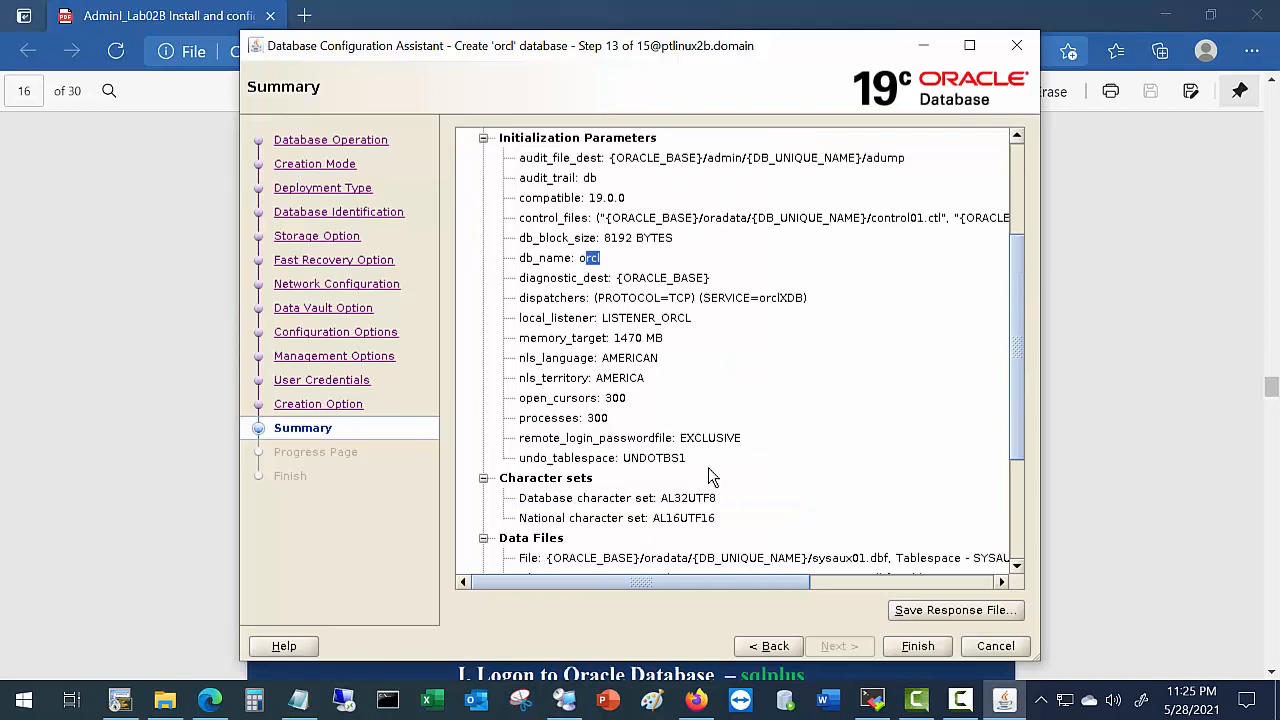
{"action": "scroll", "coordinate": [714, 478], "scroll_direction": "down", "scroll_amount": 5}
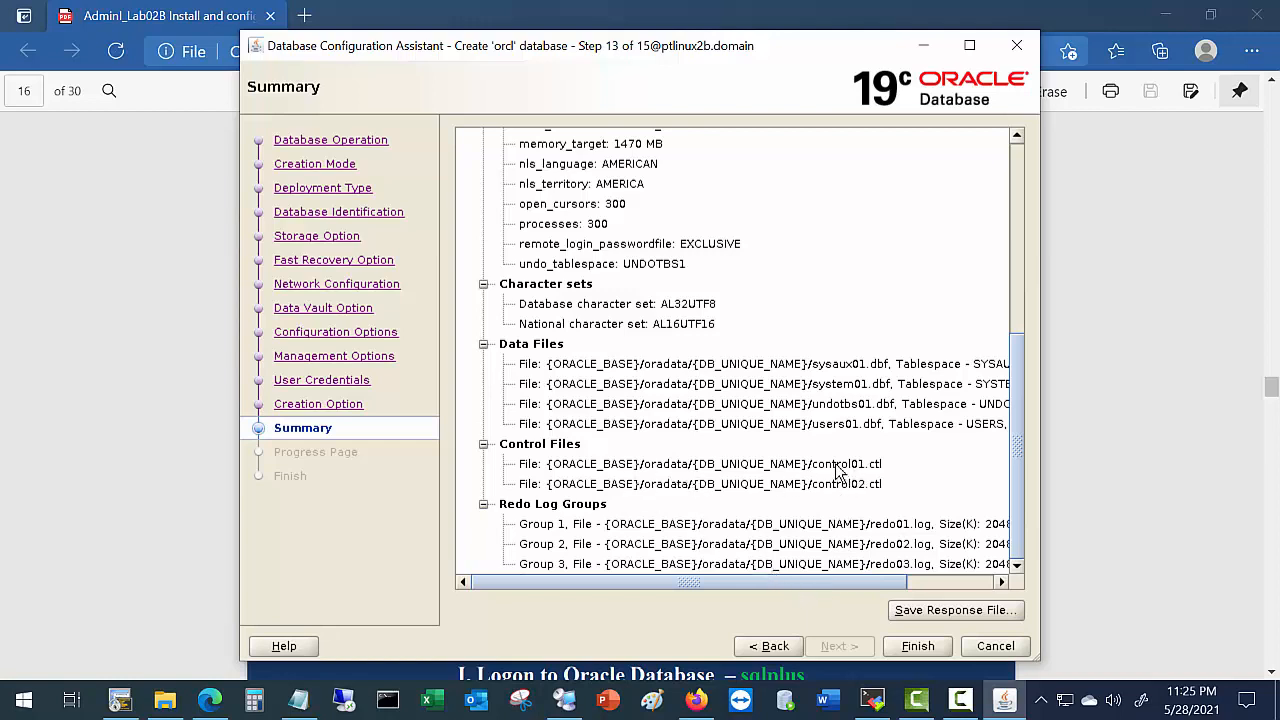
{"action": "left_click_drag", "start_coordinate": [836, 464], "coordinate": [878, 495]}
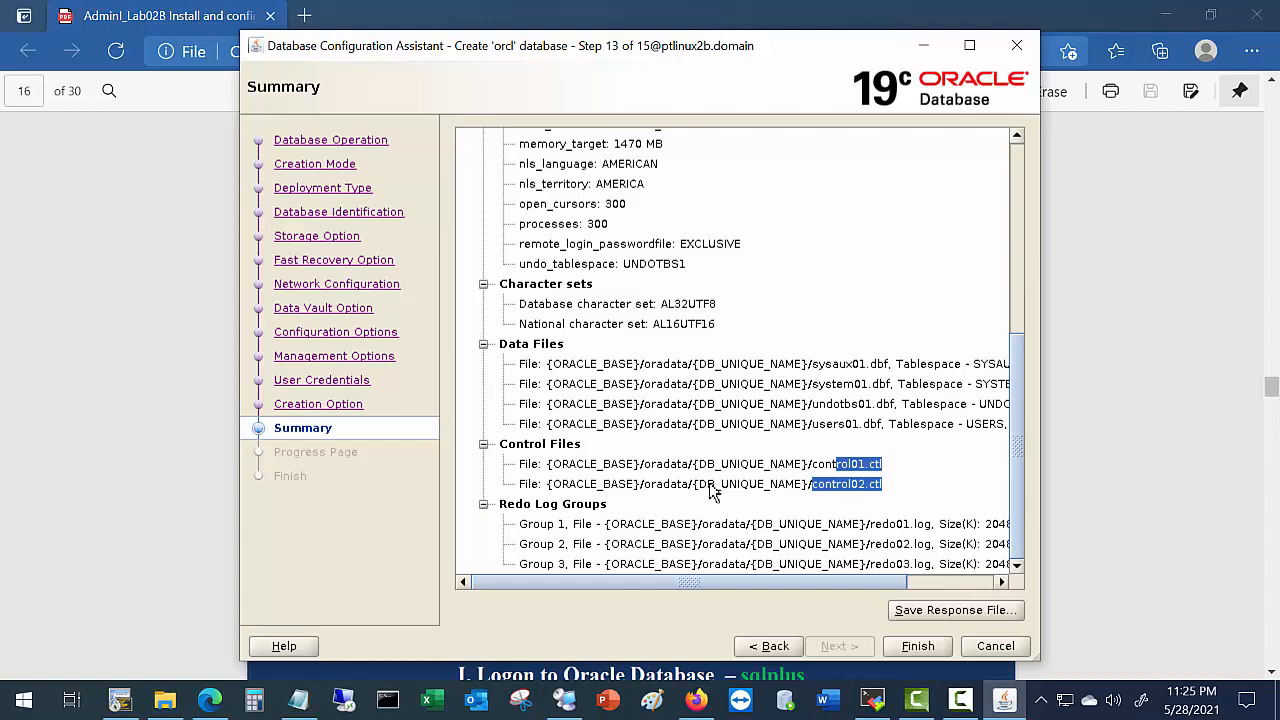
{"action": "left_click_drag", "start_coordinate": [547, 486], "coordinate": [881, 494]}
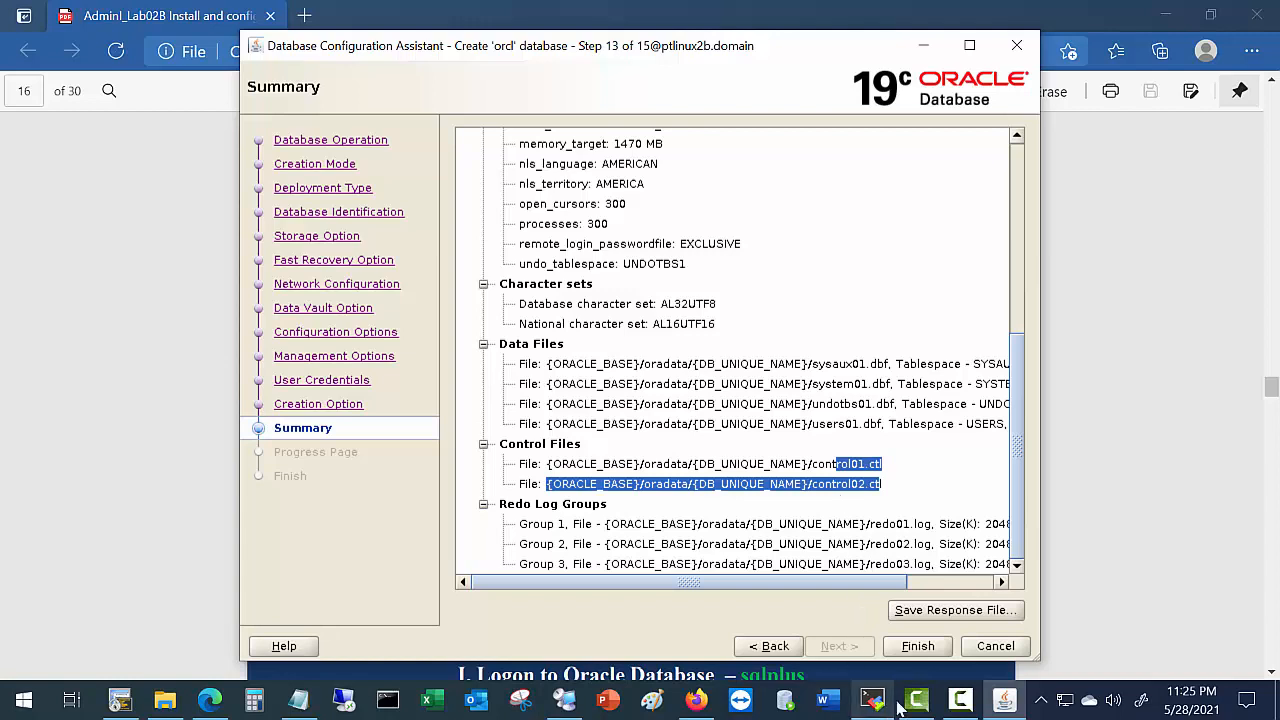
Start creating the orcl database from the Summary page.
{"action": "left_click", "coordinate": [918, 647]}
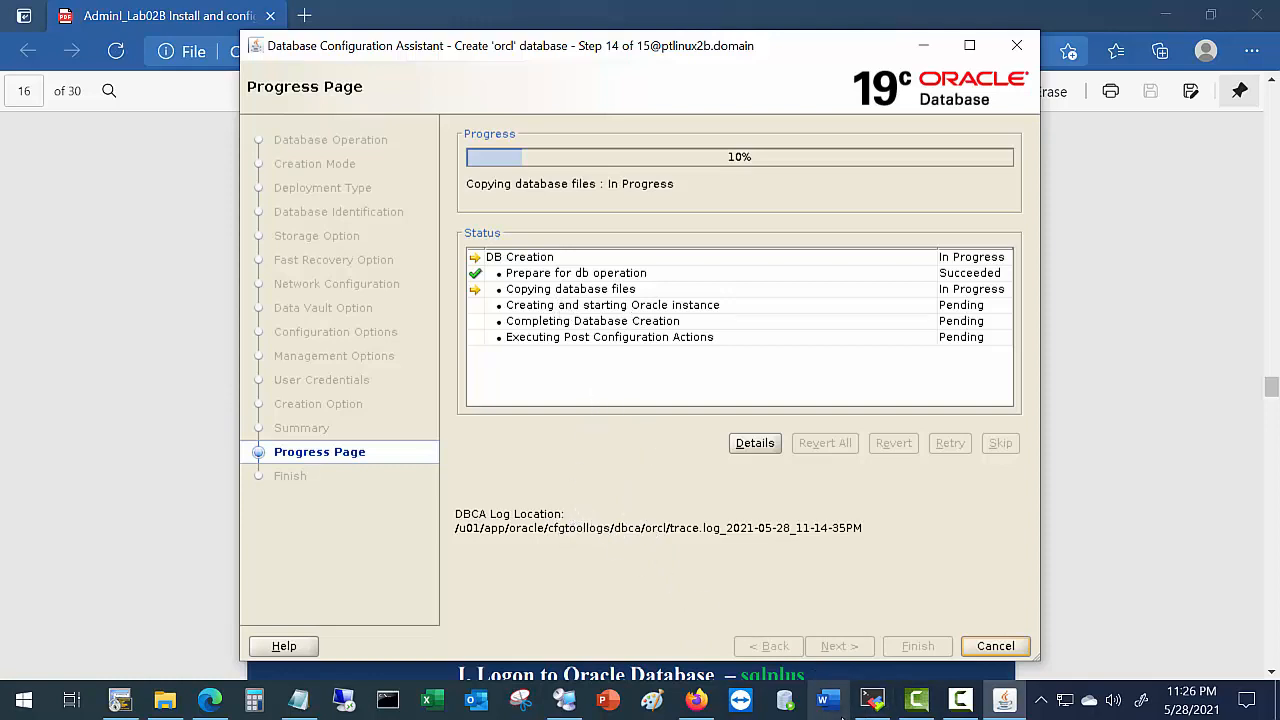
{"action": "mouse_move", "coordinate": [965, 703]}
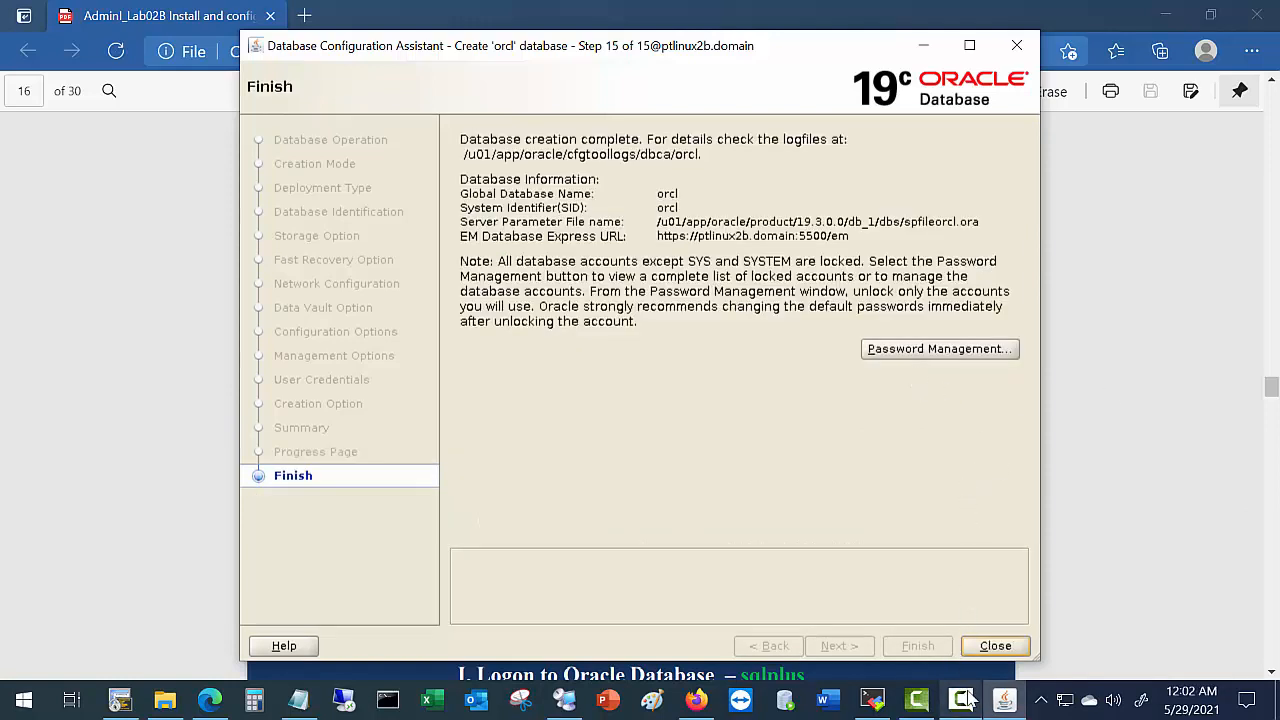
Close DBCA once the orcl database creation reports complete.
{"action": "mouse_move", "coordinate": [966, 700]}
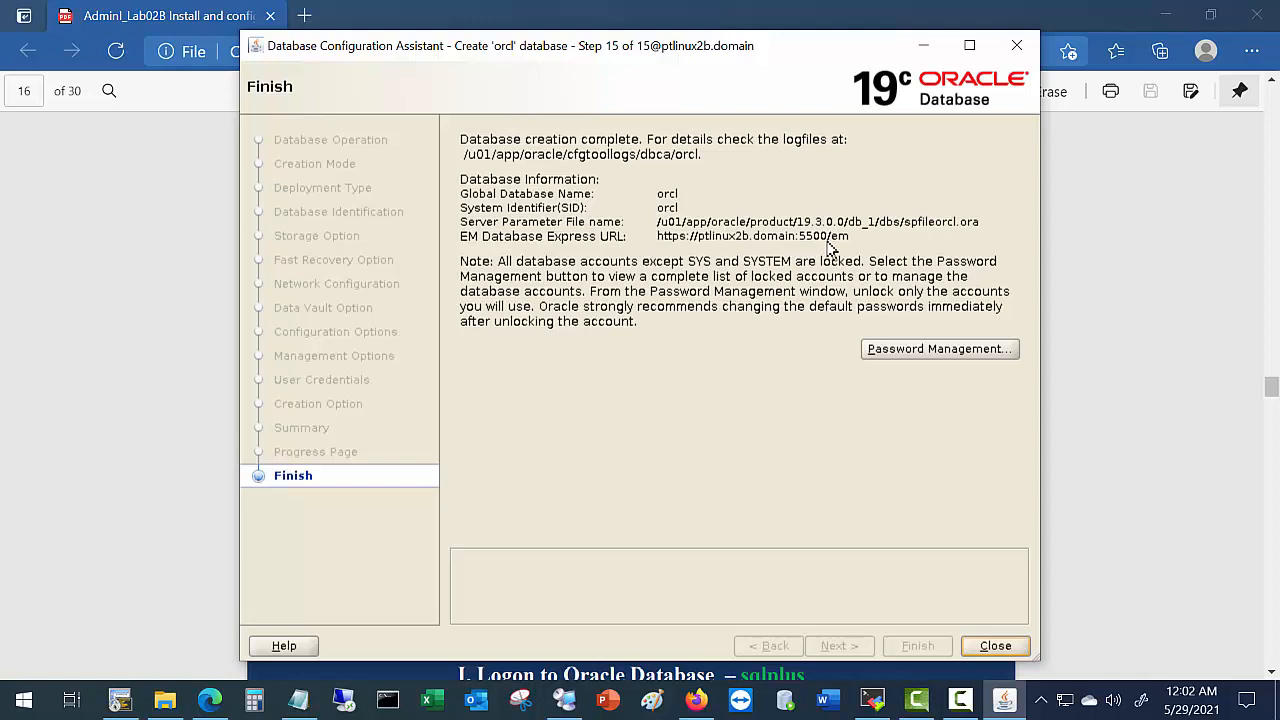
{"action": "left_click", "coordinate": [986, 648]}
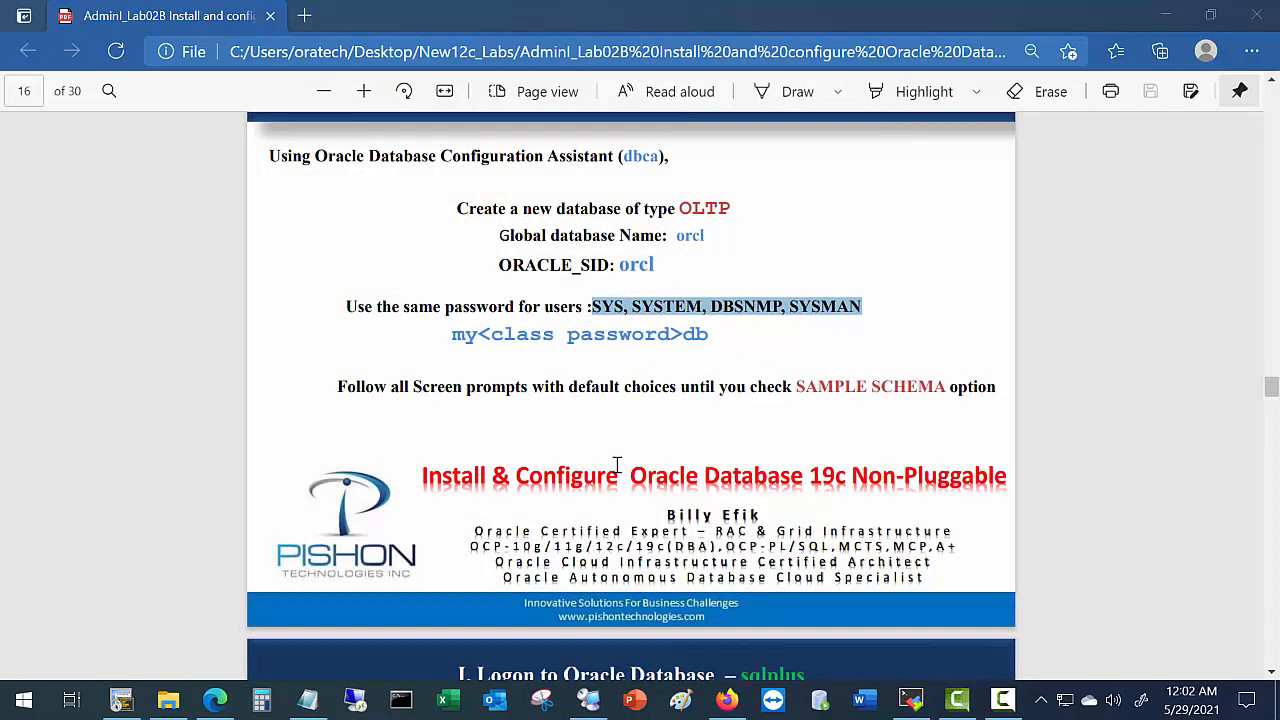
Scroll the lab guide to page 17's sqlplus logon steps and bring SecureCRT forward.
{"action": "scroll", "coordinate": [617, 462], "scroll_direction": "down", "scroll_amount": 5}
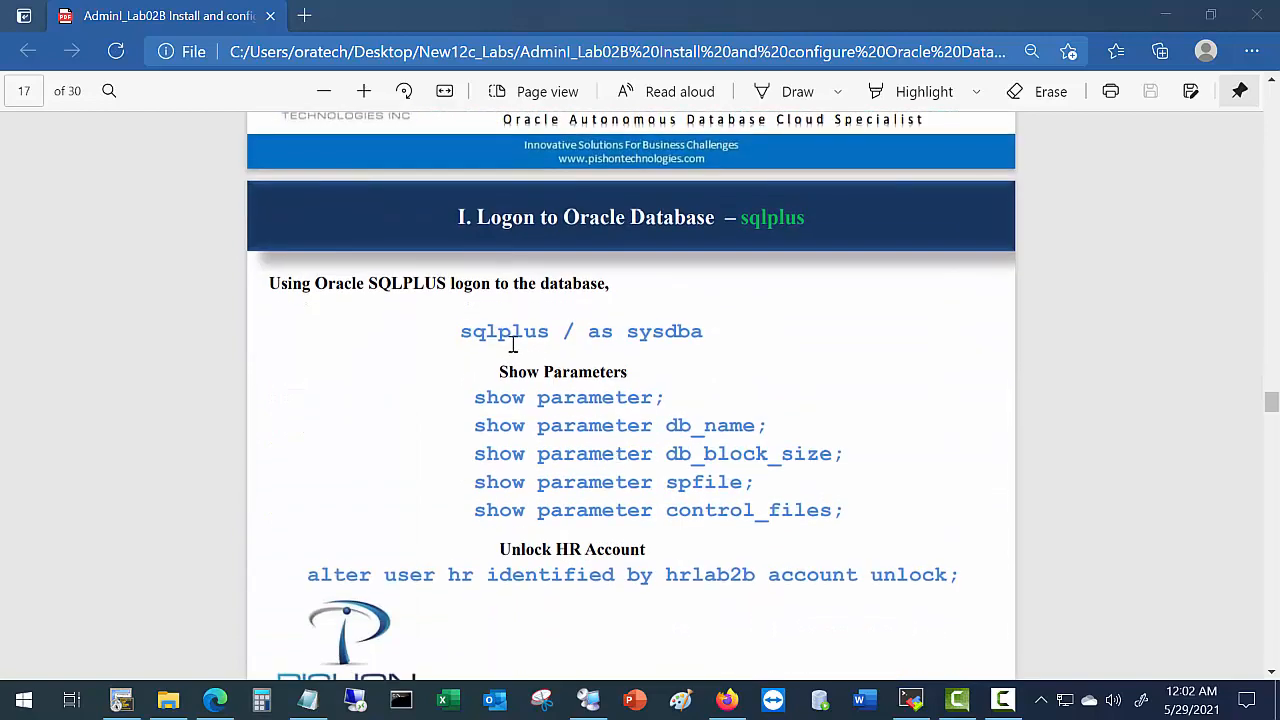
{"action": "scroll", "coordinate": [514, 343], "scroll_direction": "down", "scroll_amount": 1}
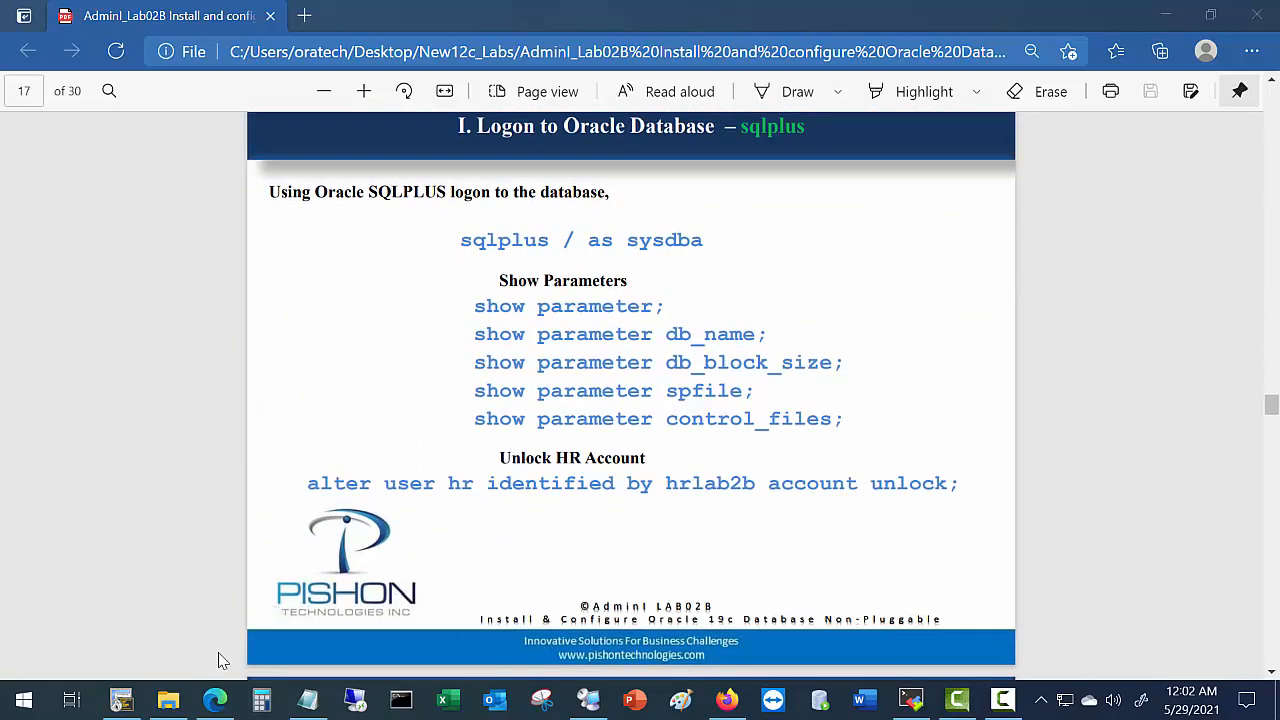
{"action": "left_click", "coordinate": [125, 700]}
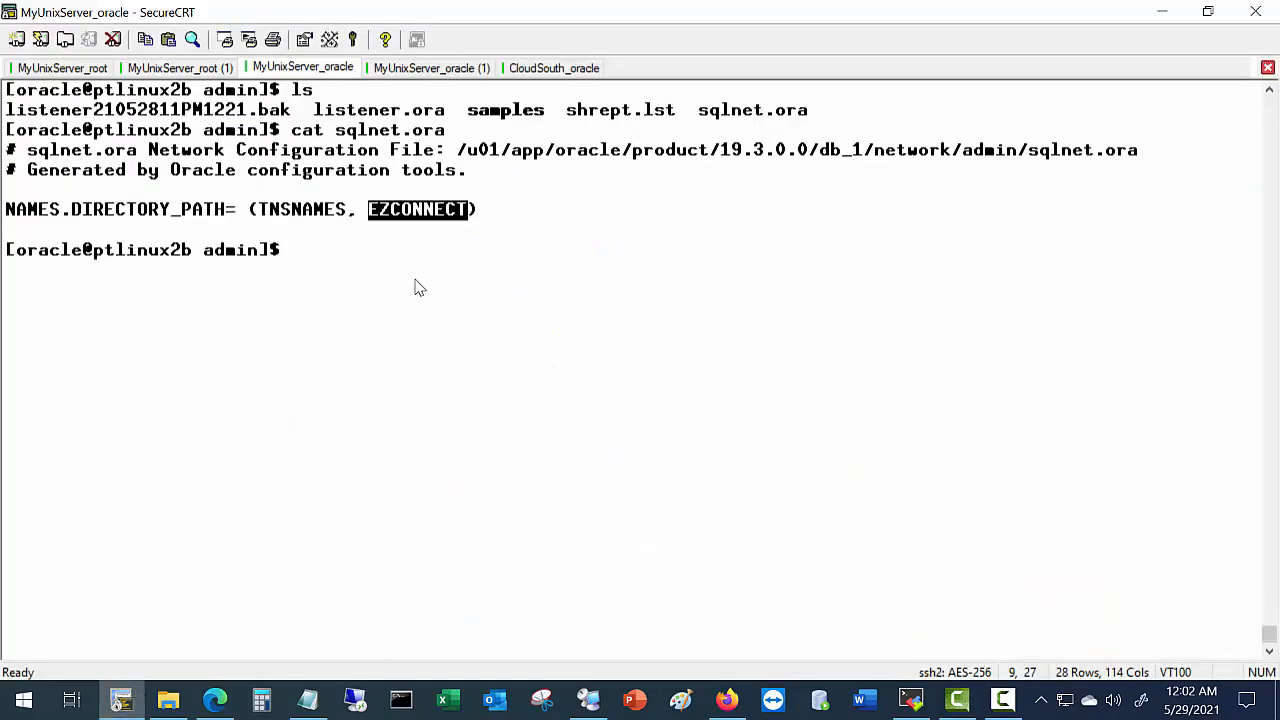
Run cd and clear, then log into SQL*Plus with 'sqlplus / as sysdba' and return to the guide.
{"action": "key", "text": "Return"}
{"action": "key", "text": "Return"}
{"action": "key", "text": "Return"}
{"action": "type", "text": "cd"}
{"action": "key", "text": "Return"}
{"action": "type", "text": "c"}
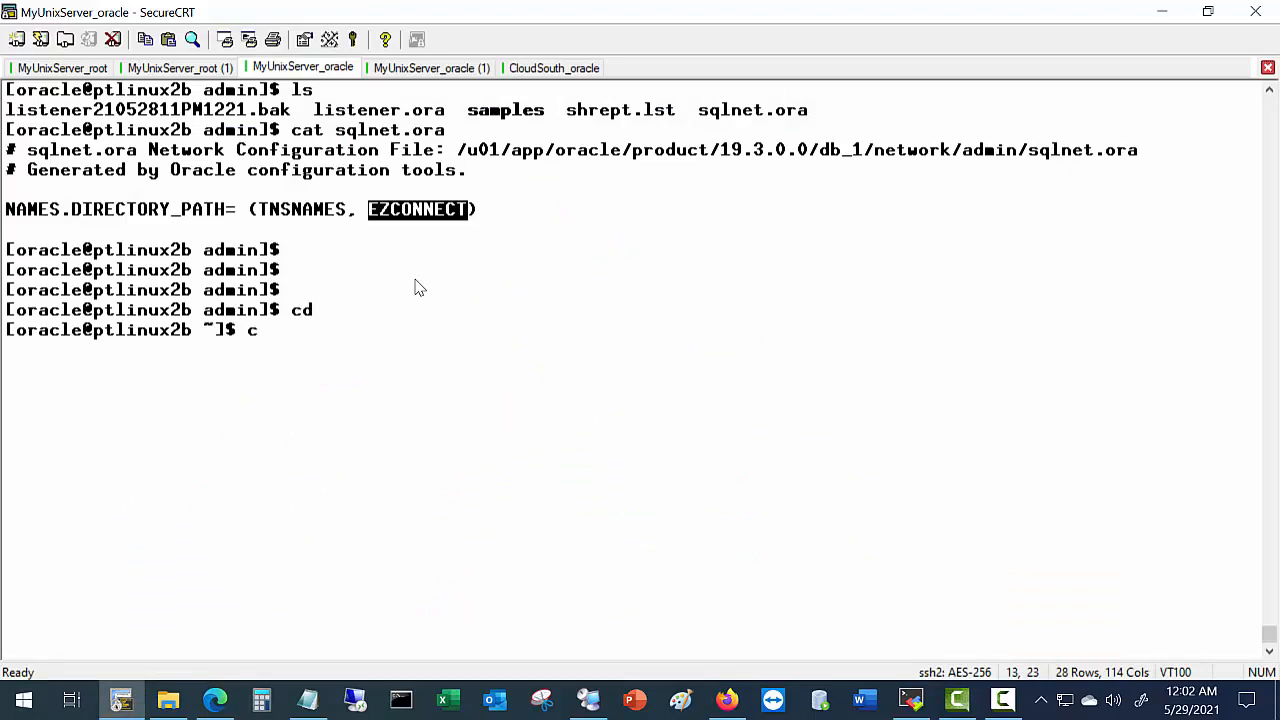
{"action": "type", "text": "lear"}
{"action": "key", "text": "Return"}
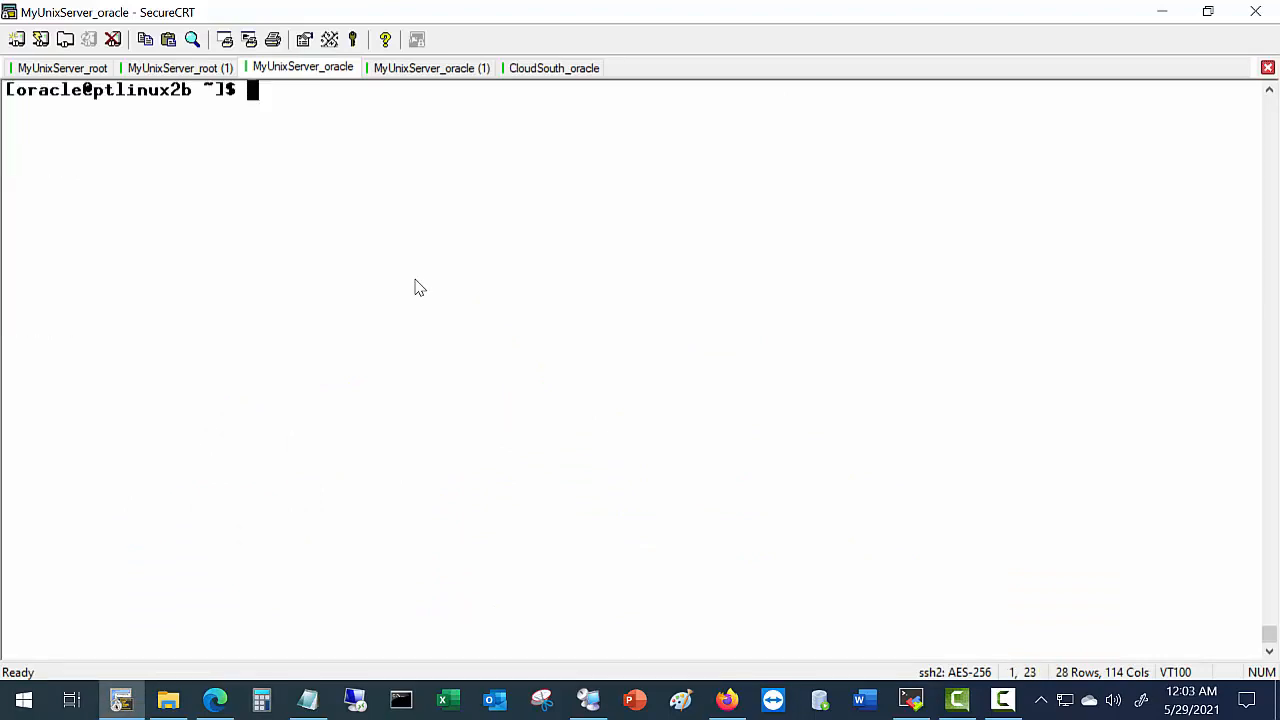
{"action": "type", "text": "sqlplu"}
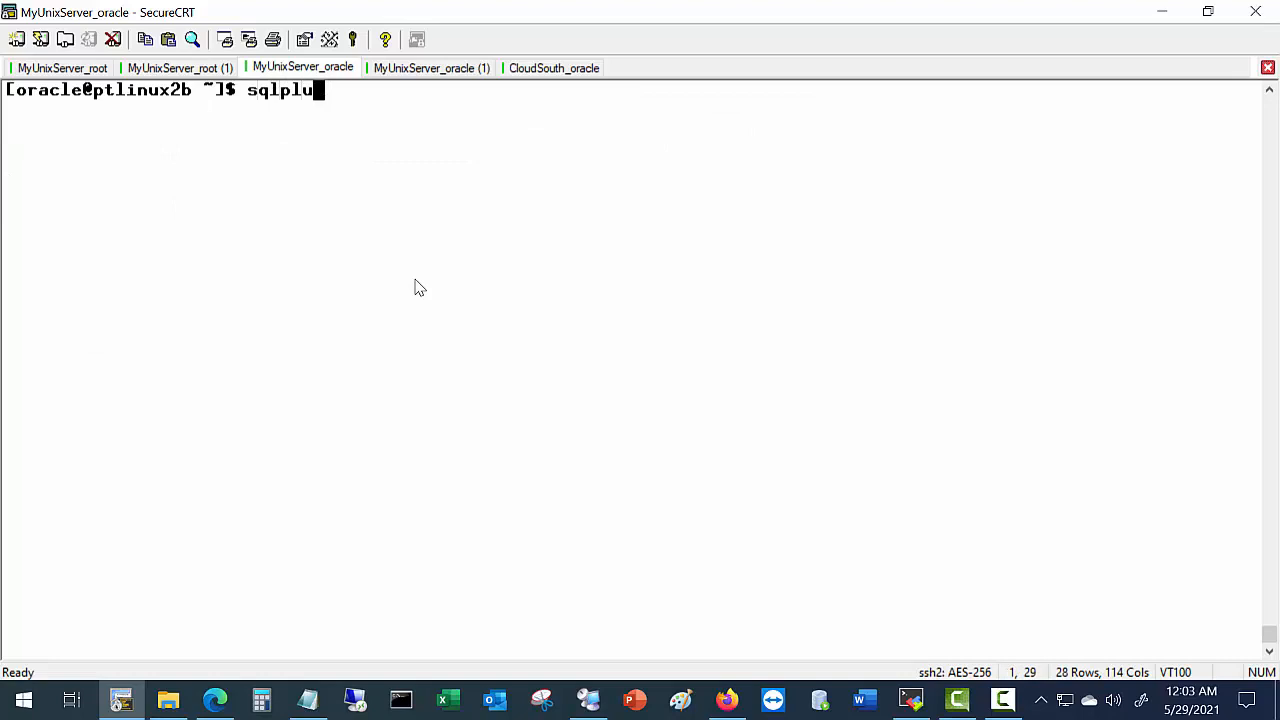
{"action": "type", "text": "s / as sysdba"}
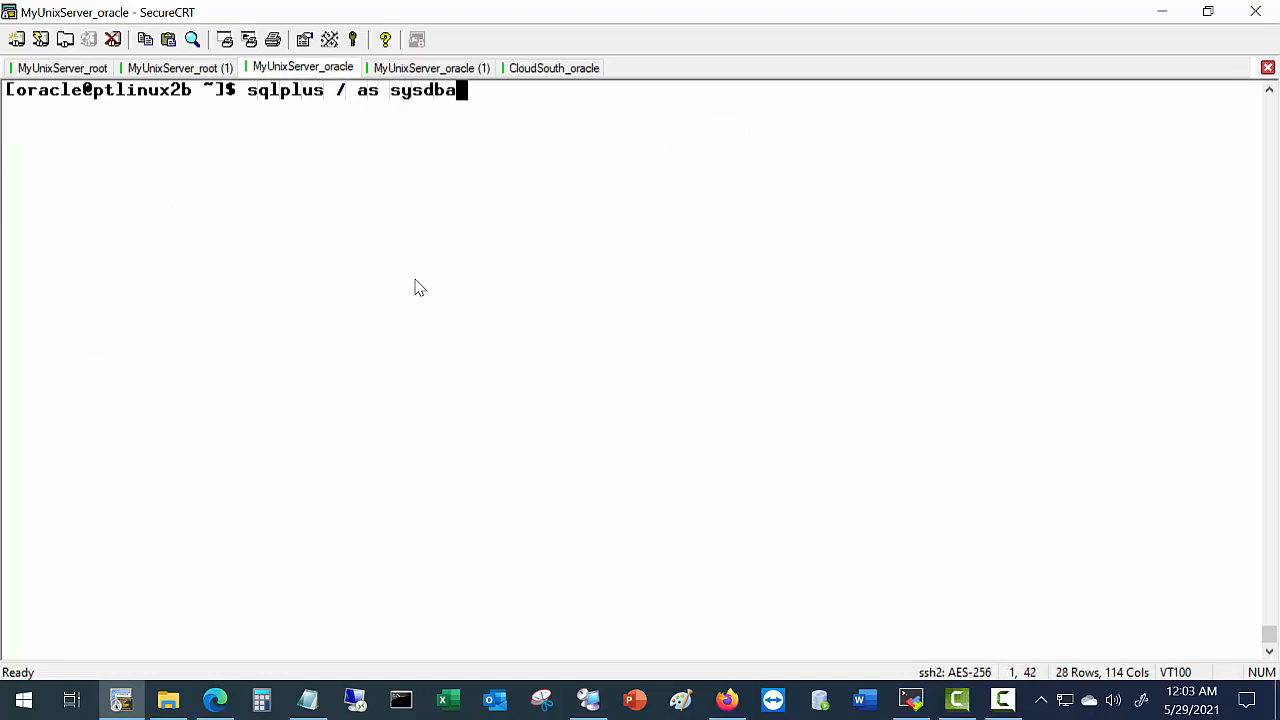
{"action": "key", "text": "Return"}
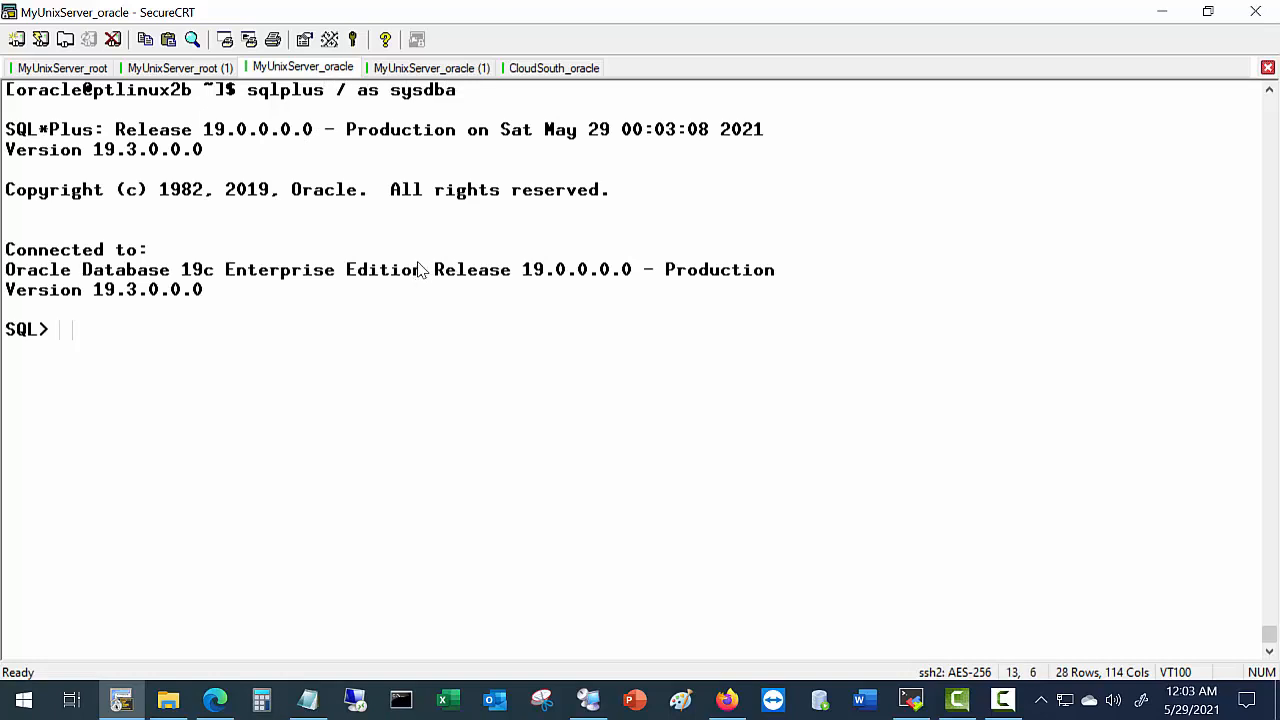
{"action": "key", "text": "alt+Tab"}
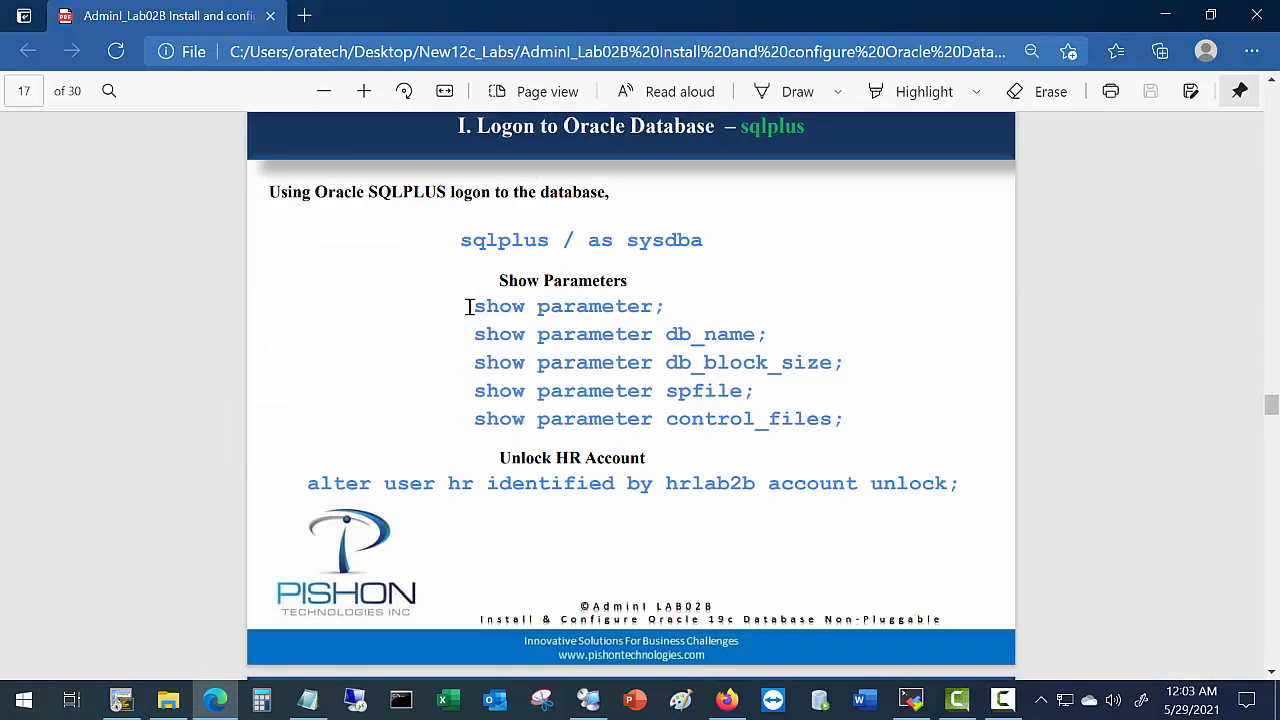
Paste 'show parameter;' from the lab guide at the SQL prompt to list all parameters.
{"action": "left_click_drag", "start_coordinate": [469, 307], "coordinate": [670, 310]}
{"action": "key", "text": "ctrl+c"}
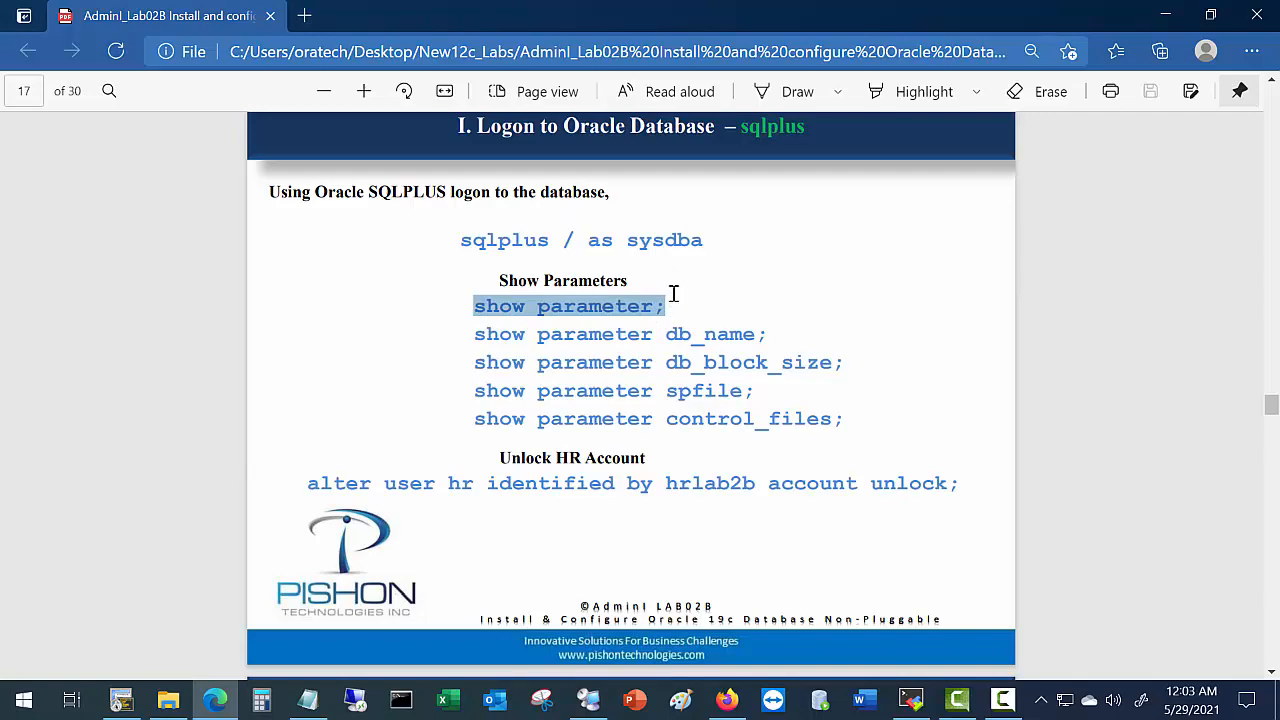
{"action": "key", "text": "alt+Tab"}
{"action": "right_click", "coordinate": [560, 349]}
{"action": "left_click", "coordinate": [605, 374]}
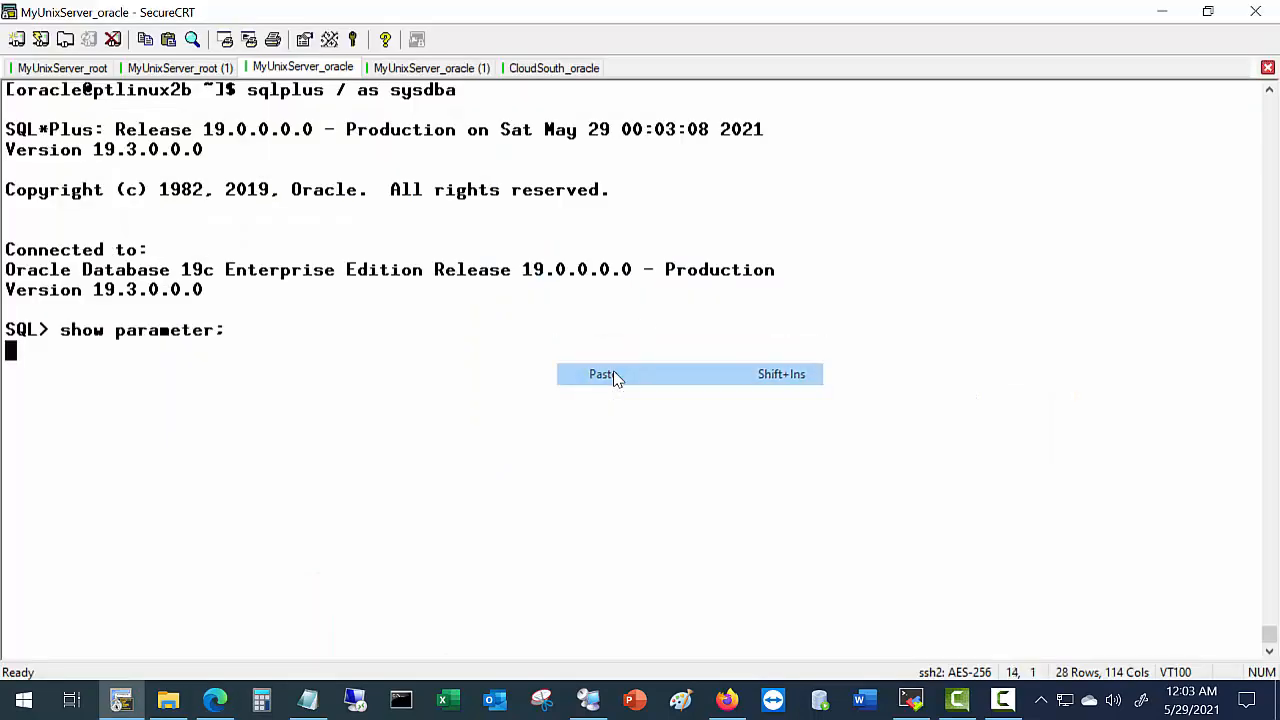
{"action": "scroll", "coordinate": [700, 410], "scroll_direction": "up", "scroll_amount": 20}
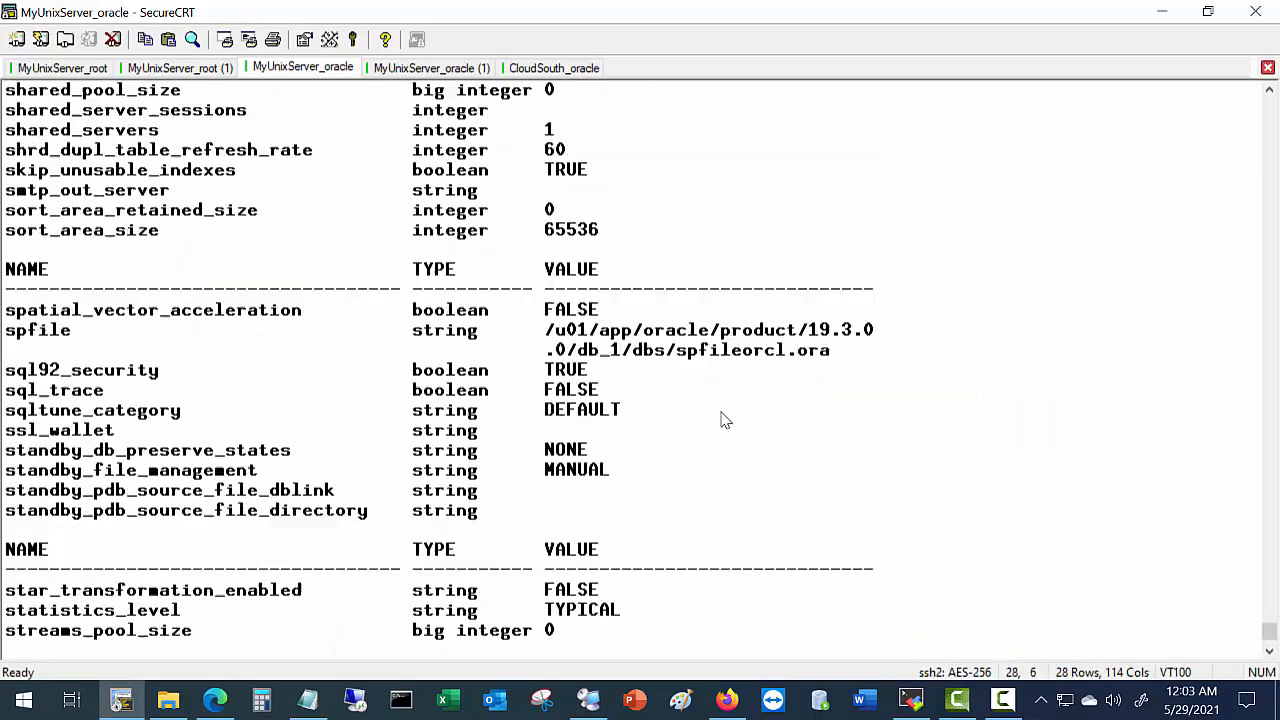
{"action": "scroll", "coordinate": [716, 421], "scroll_direction": "up", "scroll_amount": 5}
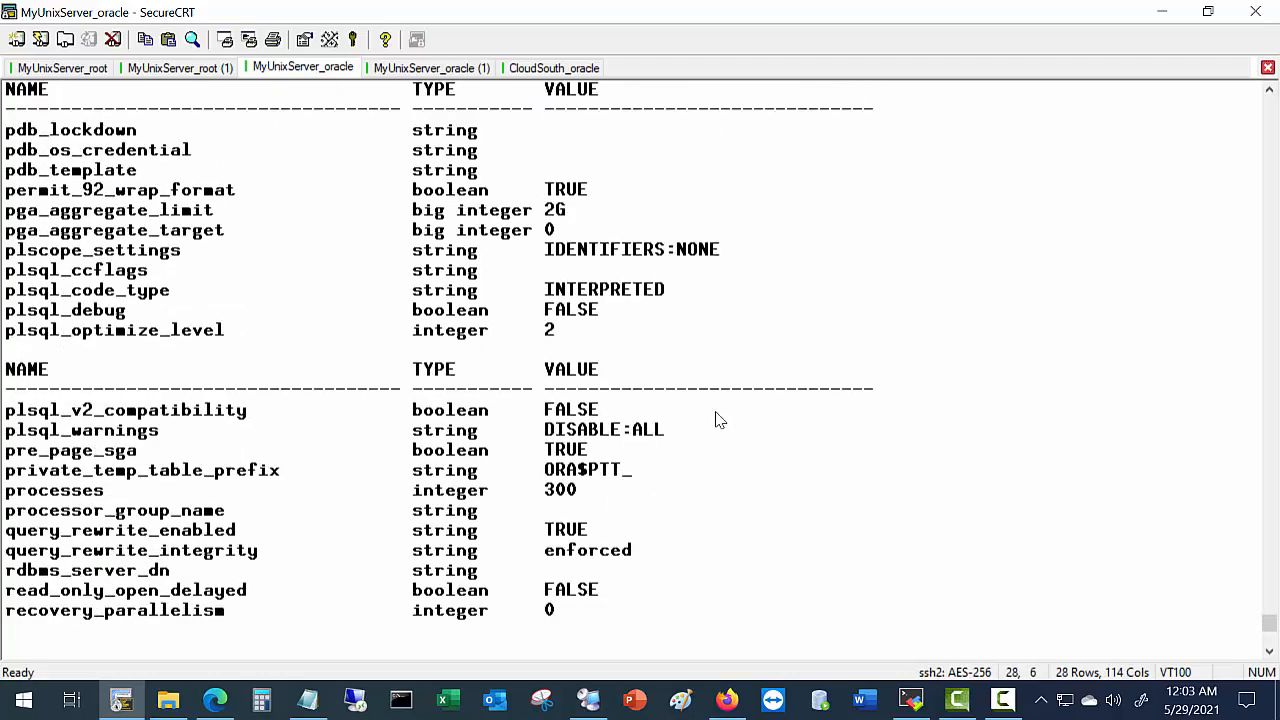
{"action": "key", "text": "alt+Tab"}
Run 'show parameter db_name;' and highlight the db_name value orcl in the output.
{"action": "left_click", "coordinate": [502, 342]}
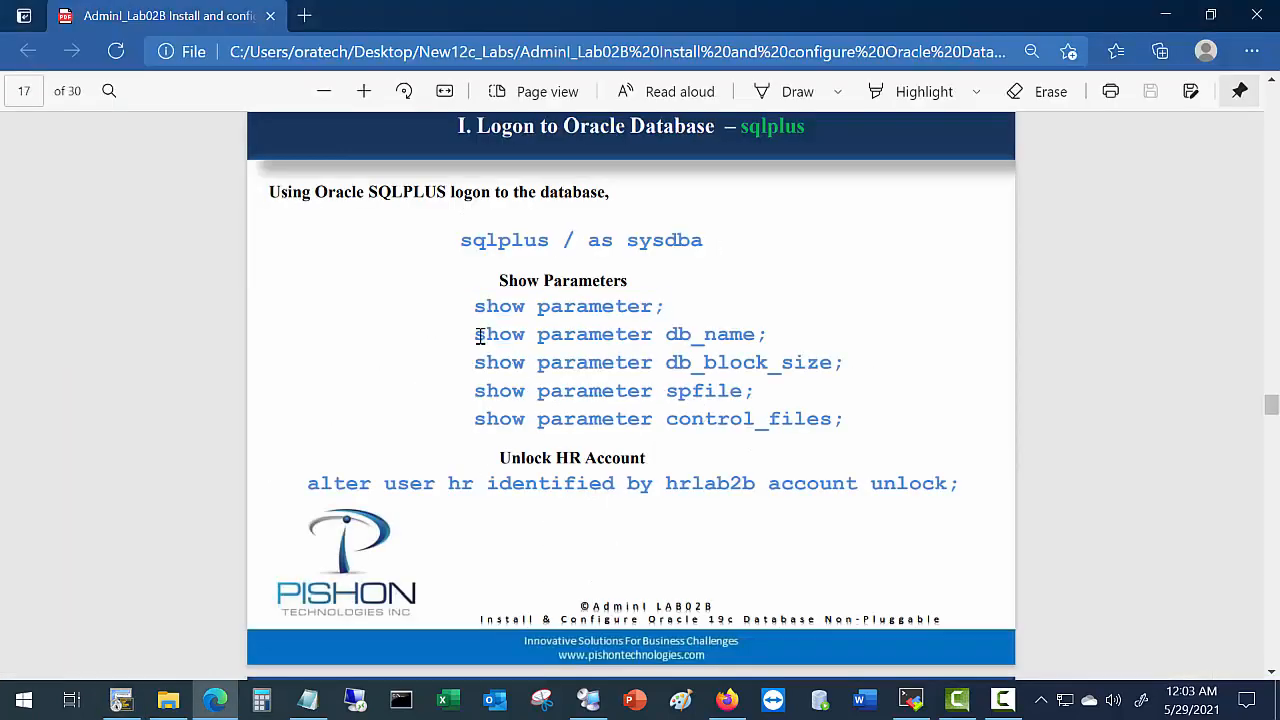
{"action": "left_click_drag", "start_coordinate": [479, 339], "coordinate": [790, 350]}
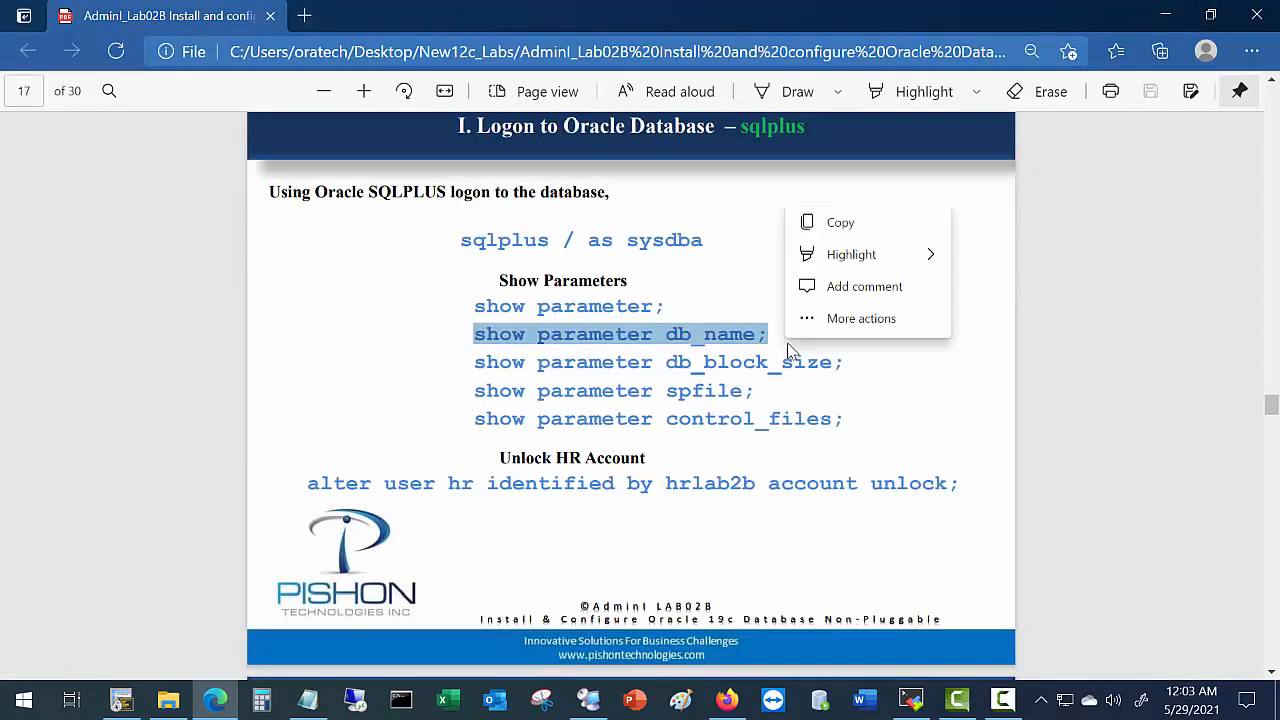
{"action": "key", "text": "ctrl+c"}
{"action": "key", "text": "alt+Tab"}
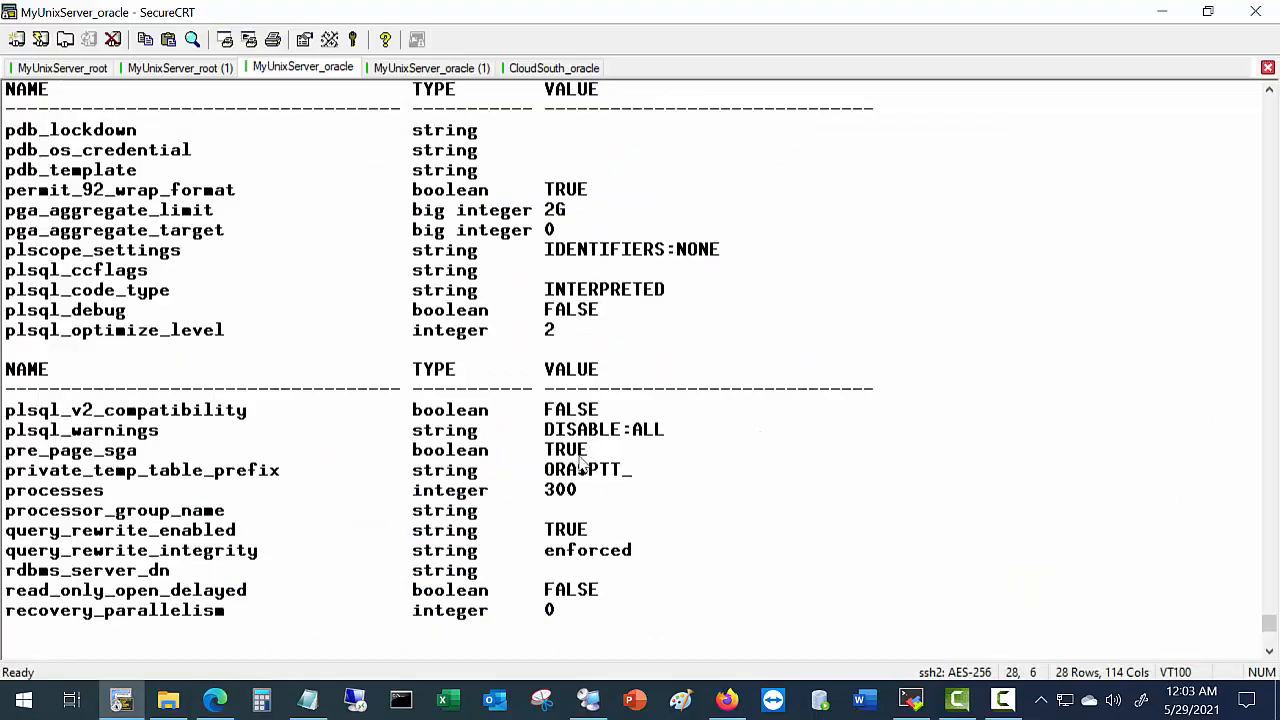
{"action": "right_click", "coordinate": [680, 432]}
{"action": "left_click", "coordinate": [734, 191]}
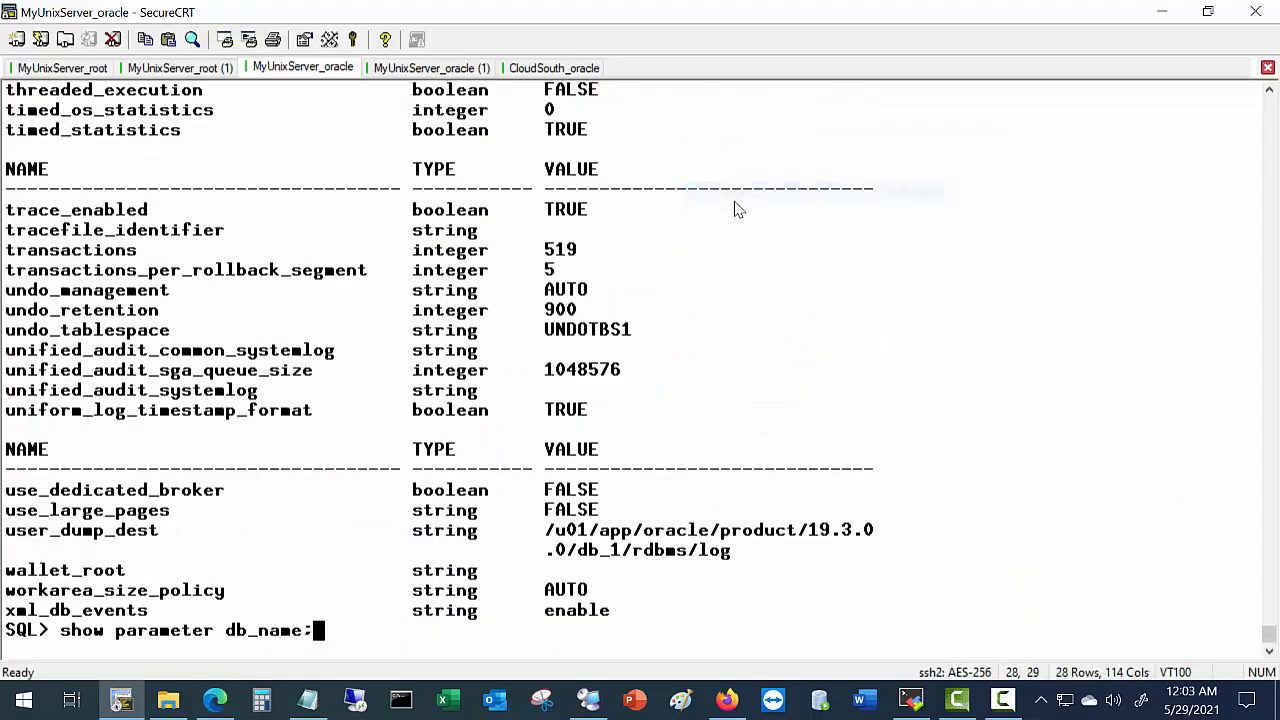
{"action": "key", "text": "Return"}
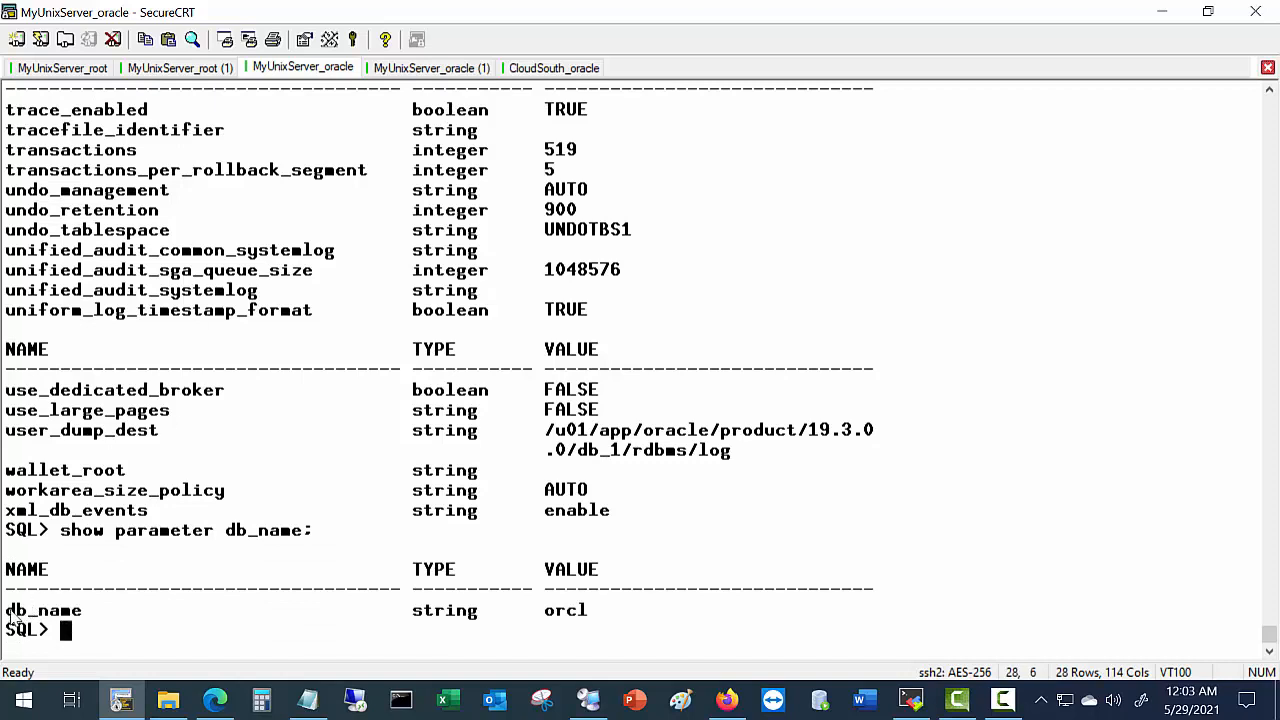
{"action": "left_click_drag", "start_coordinate": [8, 610], "coordinate": [632, 627]}
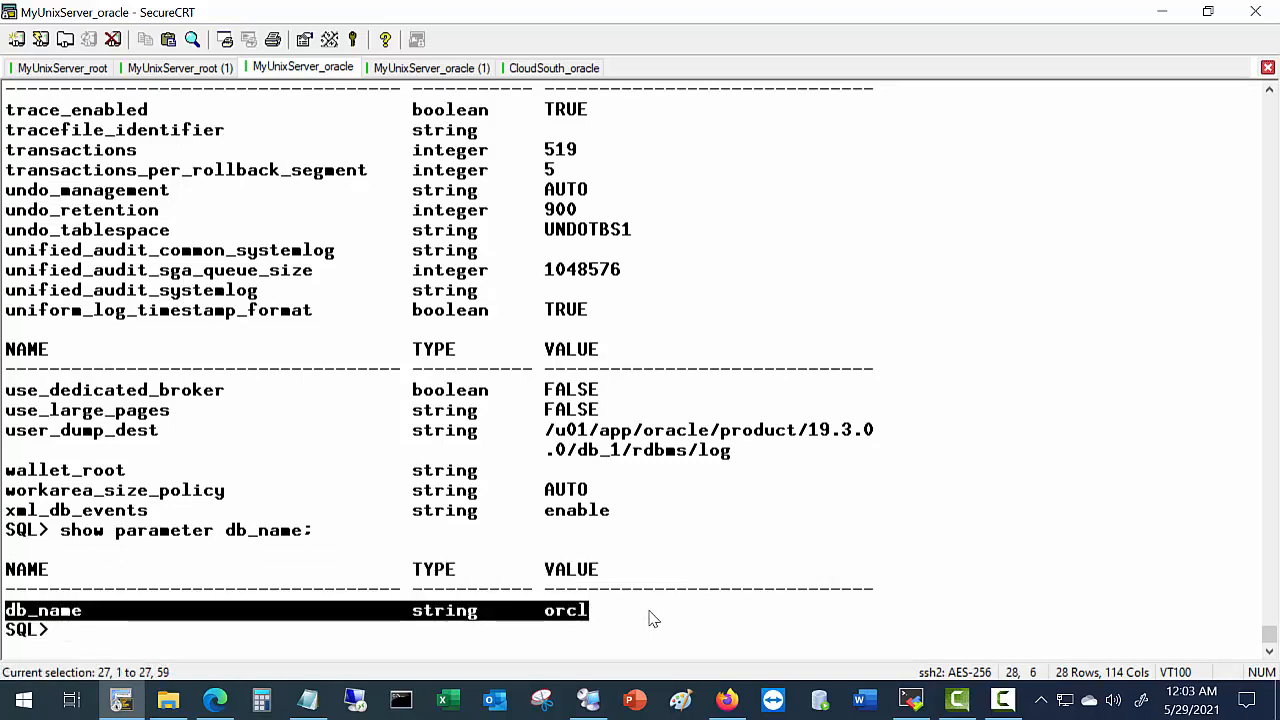
{"action": "key", "text": "alt+Tab"}
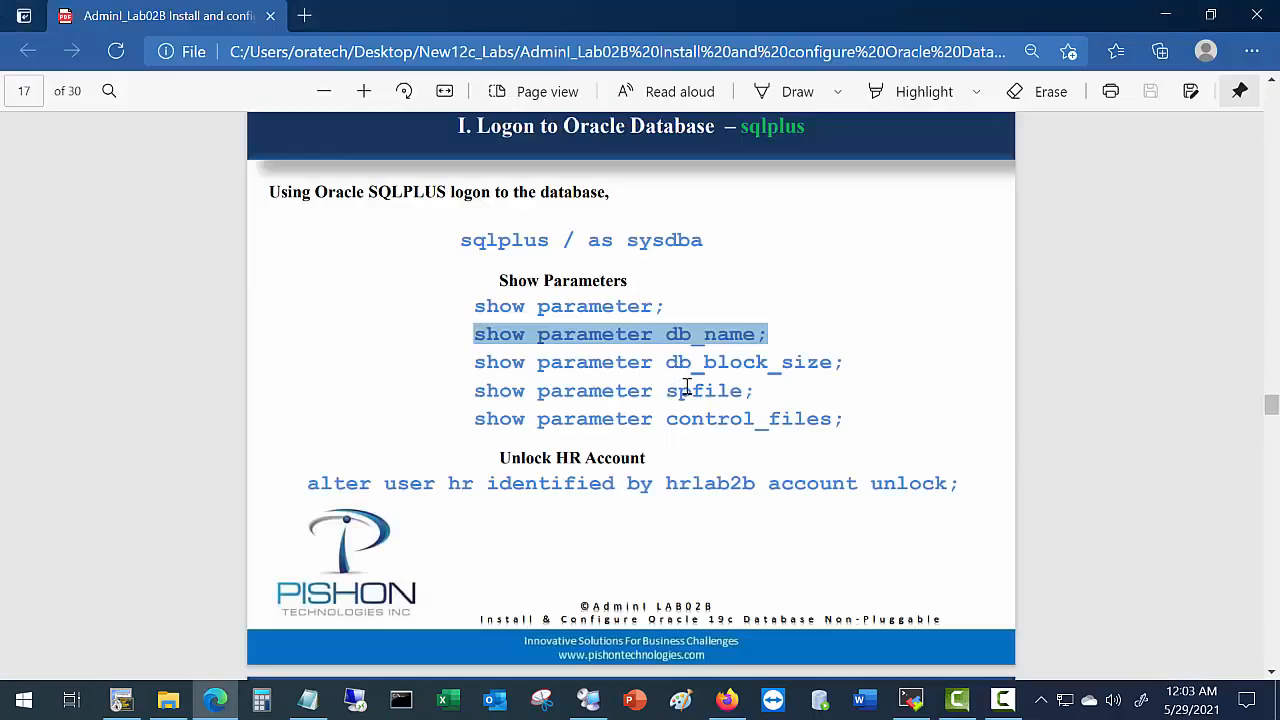
Copy 'show parameter spfile;' from the lab guide and paste it into the terminal.
{"action": "scroll", "coordinate": [609, 361], "scroll_direction": "down", "scroll_amount": 2}
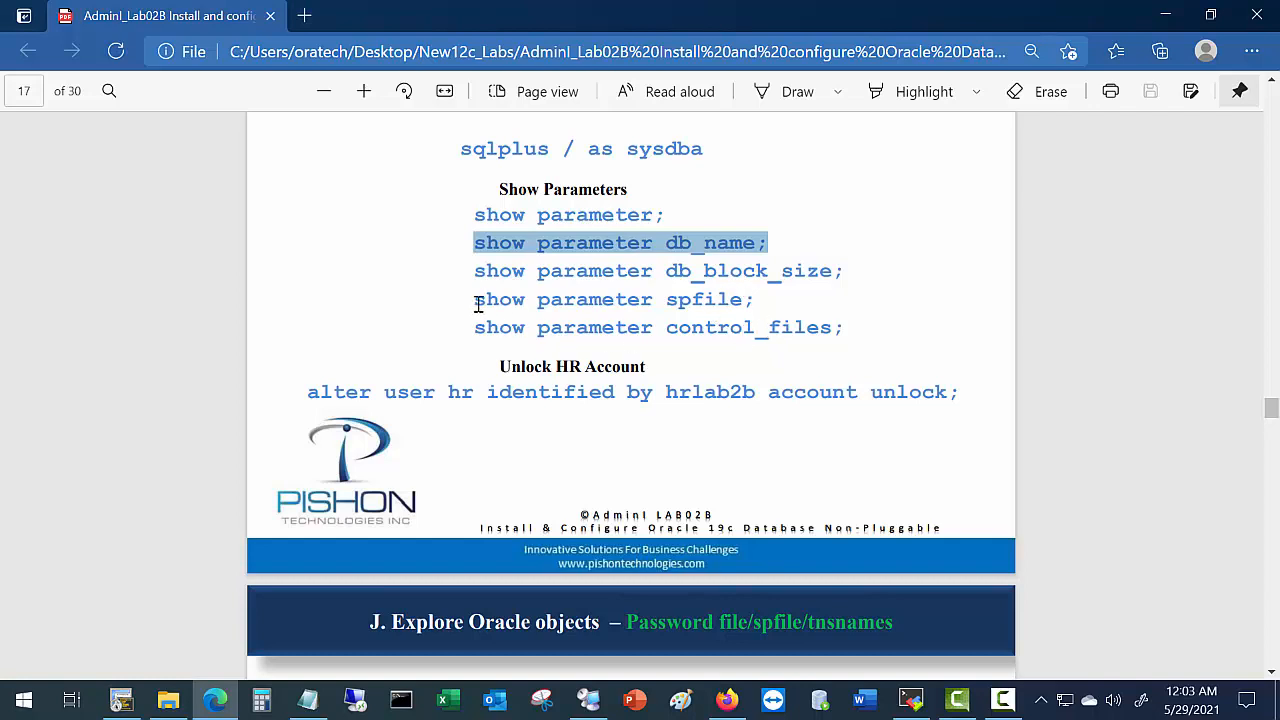
{"action": "left_click_drag", "start_coordinate": [478, 304], "coordinate": [752, 305]}
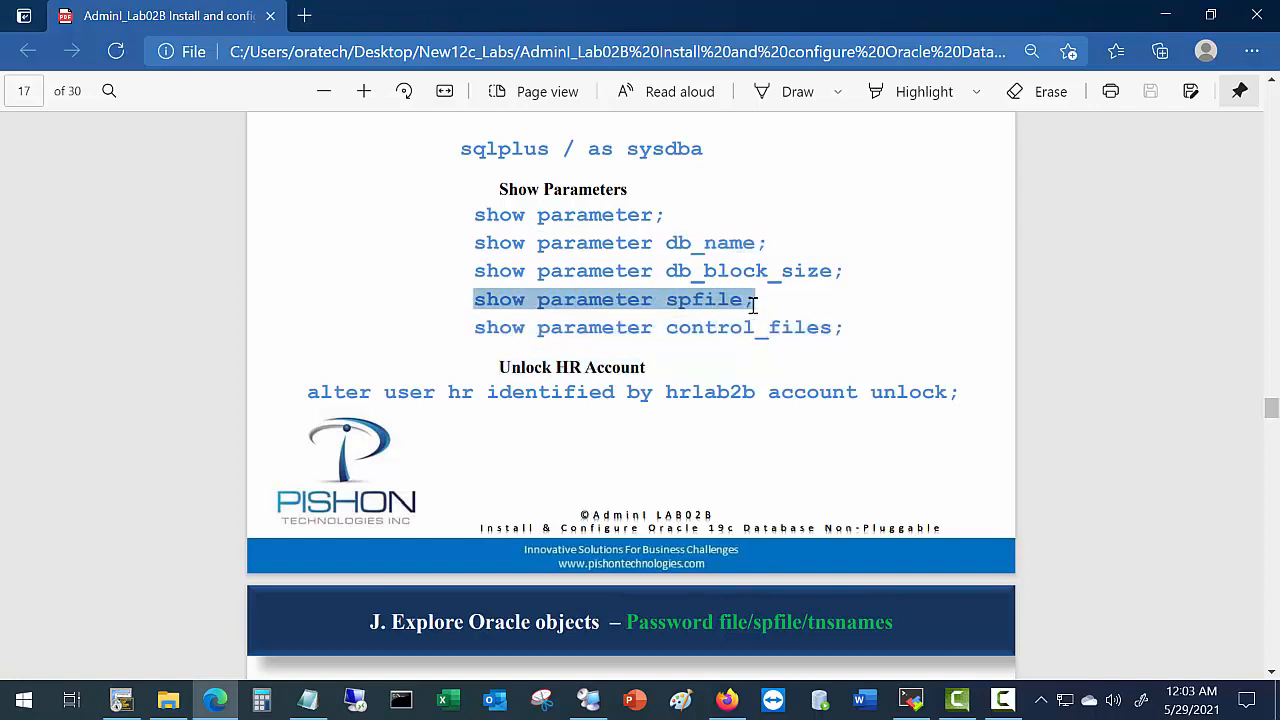
{"action": "key", "text": "alt+Tab"}
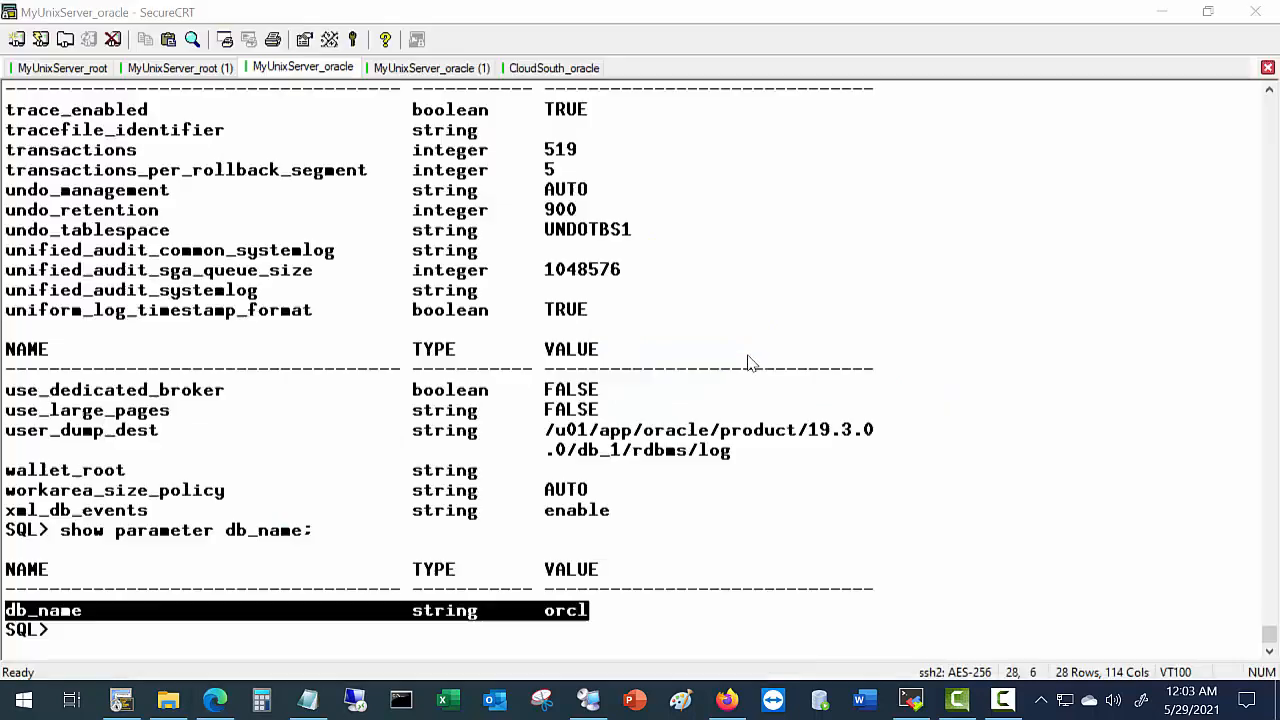
{"action": "right_click", "coordinate": [848, 530]}
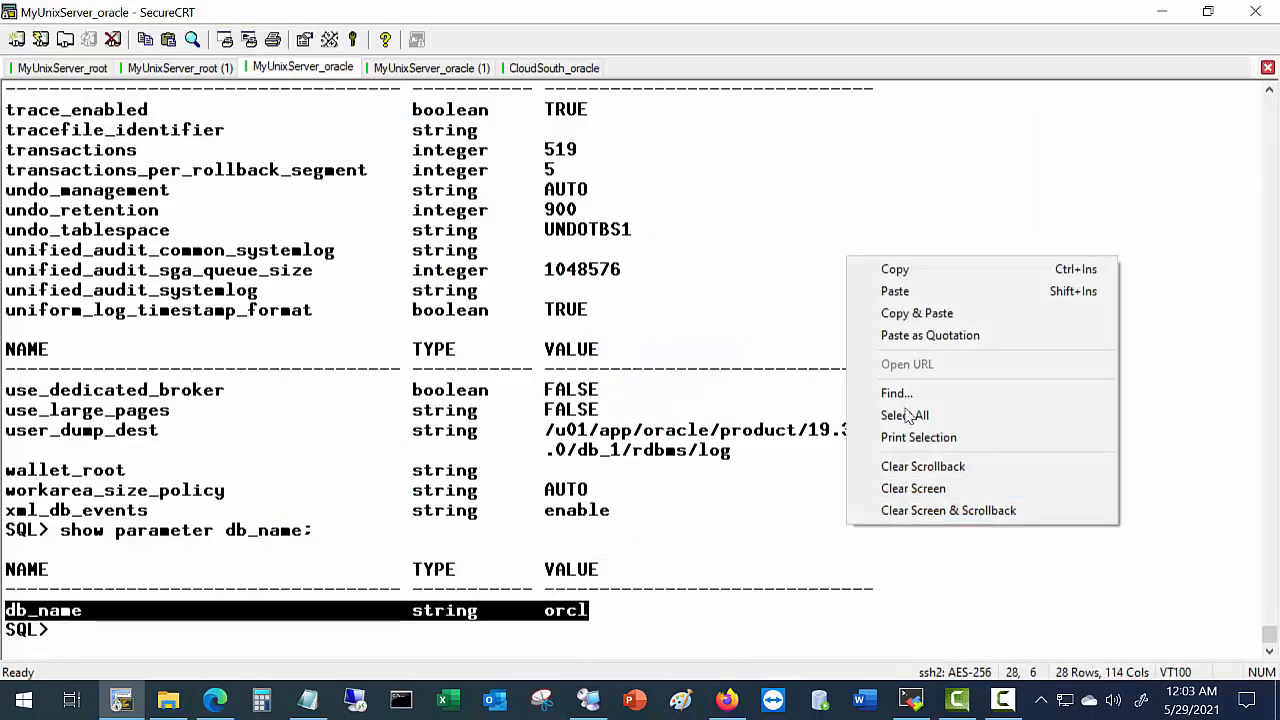
{"action": "left_click", "coordinate": [929, 314]}
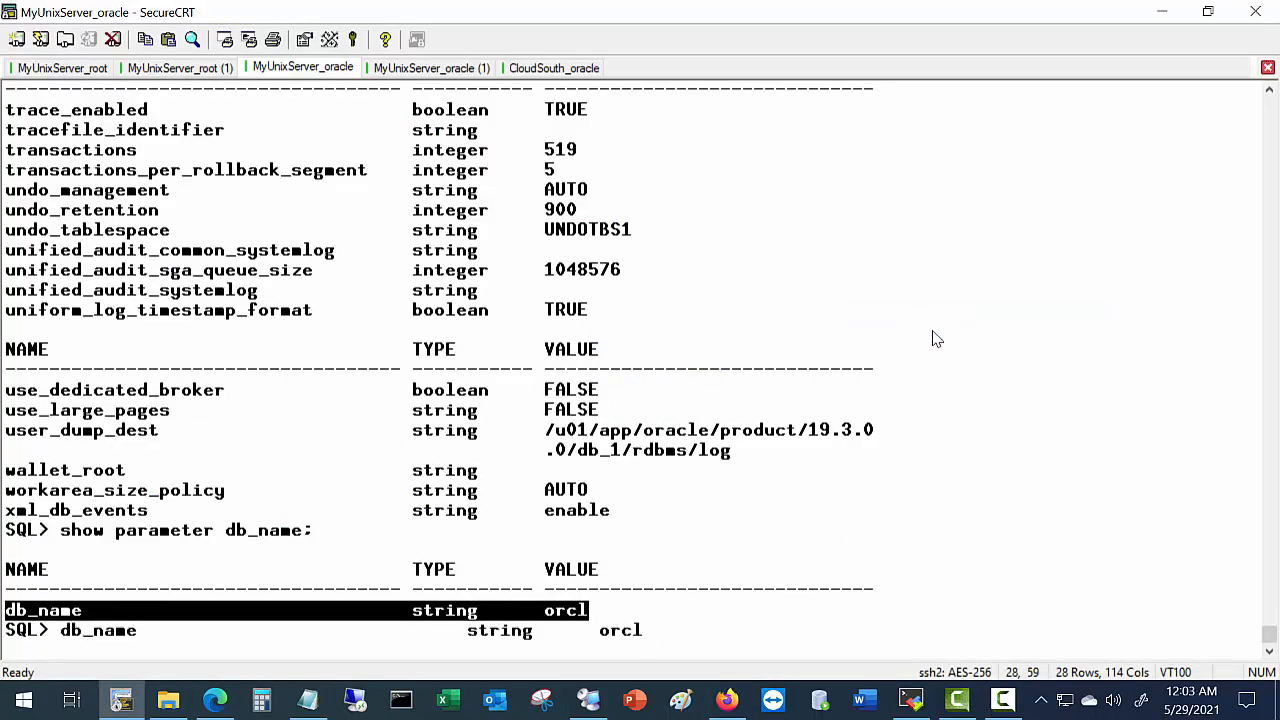
{"action": "key", "text": "alt+Tab"}
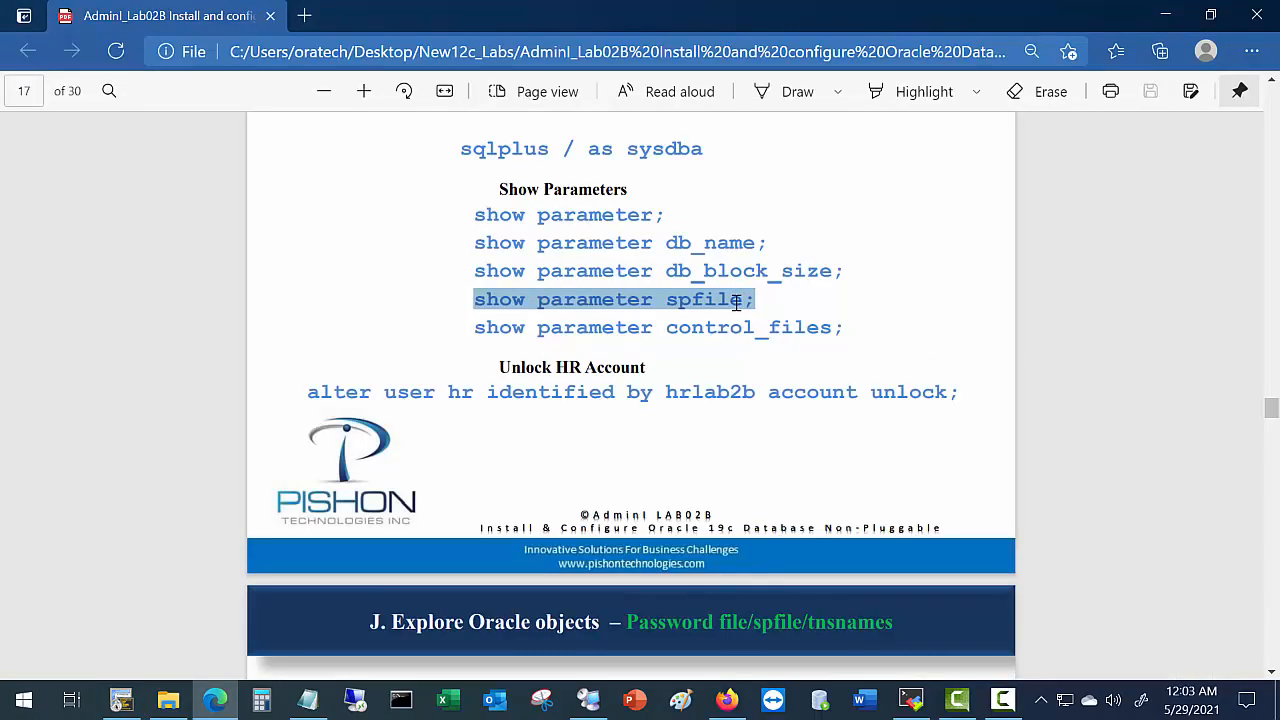
Cancel the mis-paste, then run 'show parameter spfile;' and mark the spfileorcl.ora path.
{"action": "key", "text": "alt+Tab"}
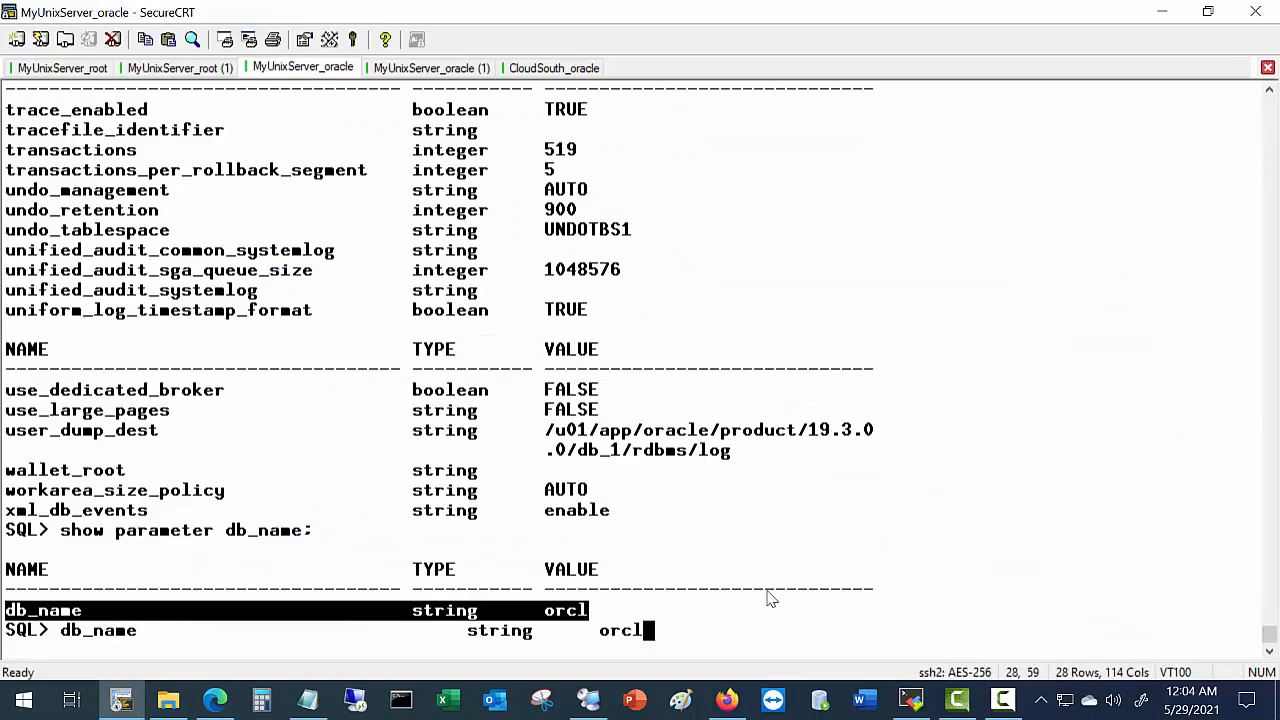
{"action": "key", "text": "ctrl+c"}
{"action": "key", "text": "Return"}
{"action": "key", "text": "Return"}
{"action": "key", "text": "Return"}
{"action": "key", "text": "Return"}
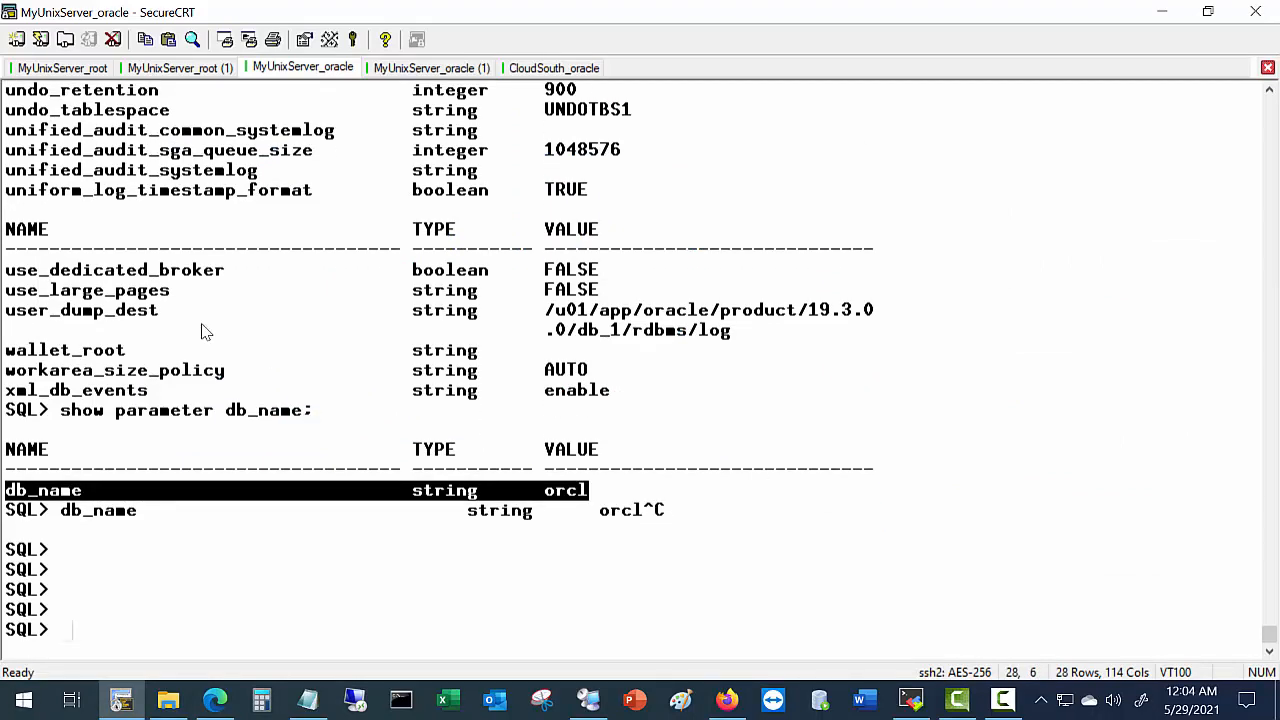
{"action": "right_click", "coordinate": [408, 616]}
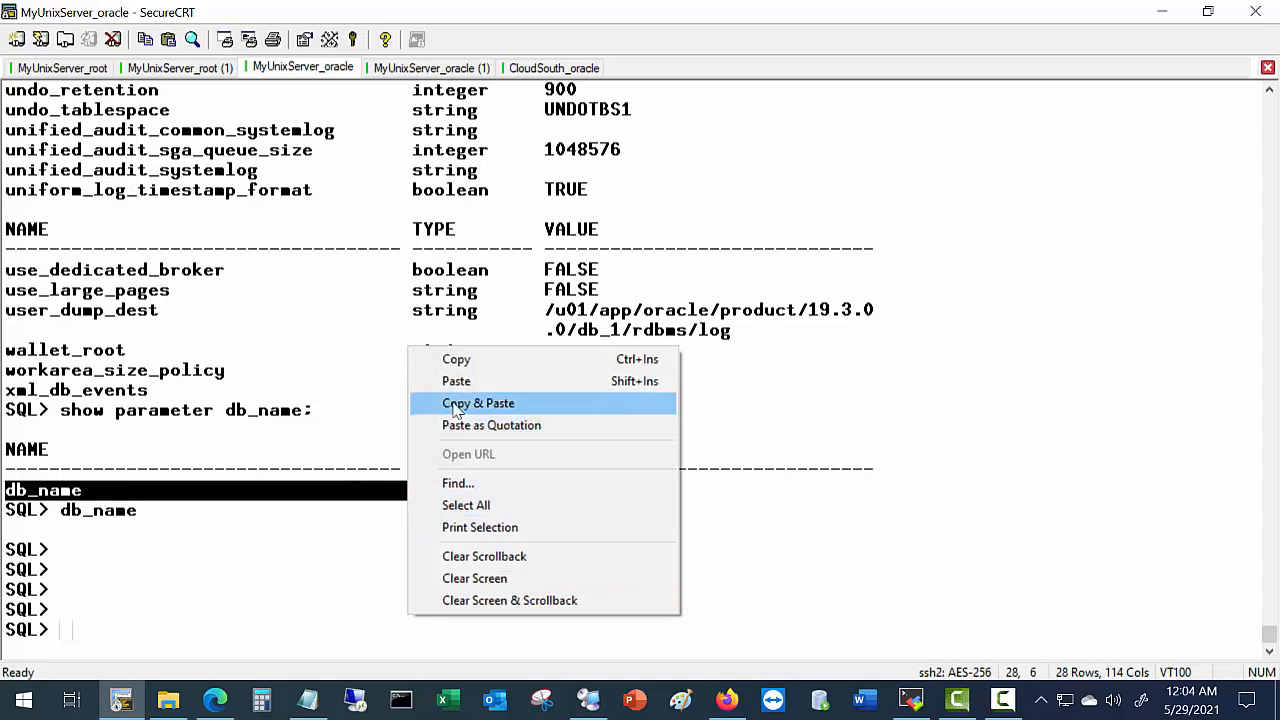
{"action": "left_click", "coordinate": [456, 382]}
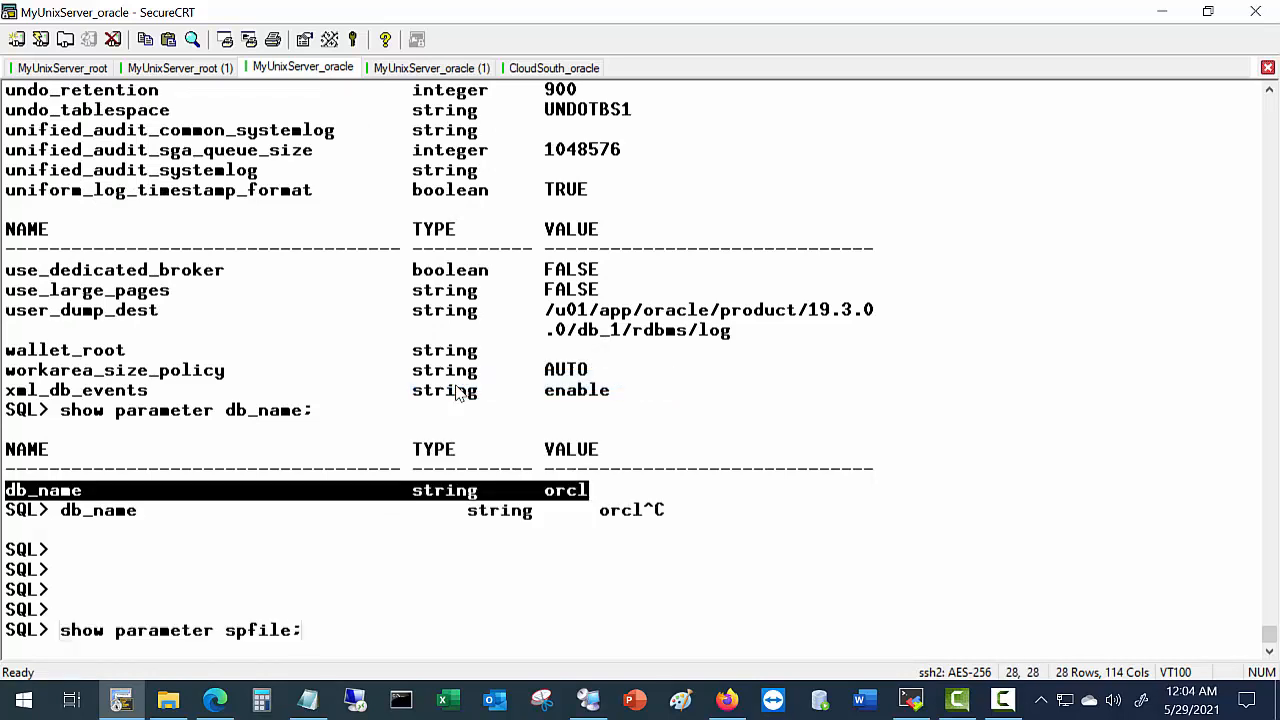
{"action": "key", "text": "Return"}
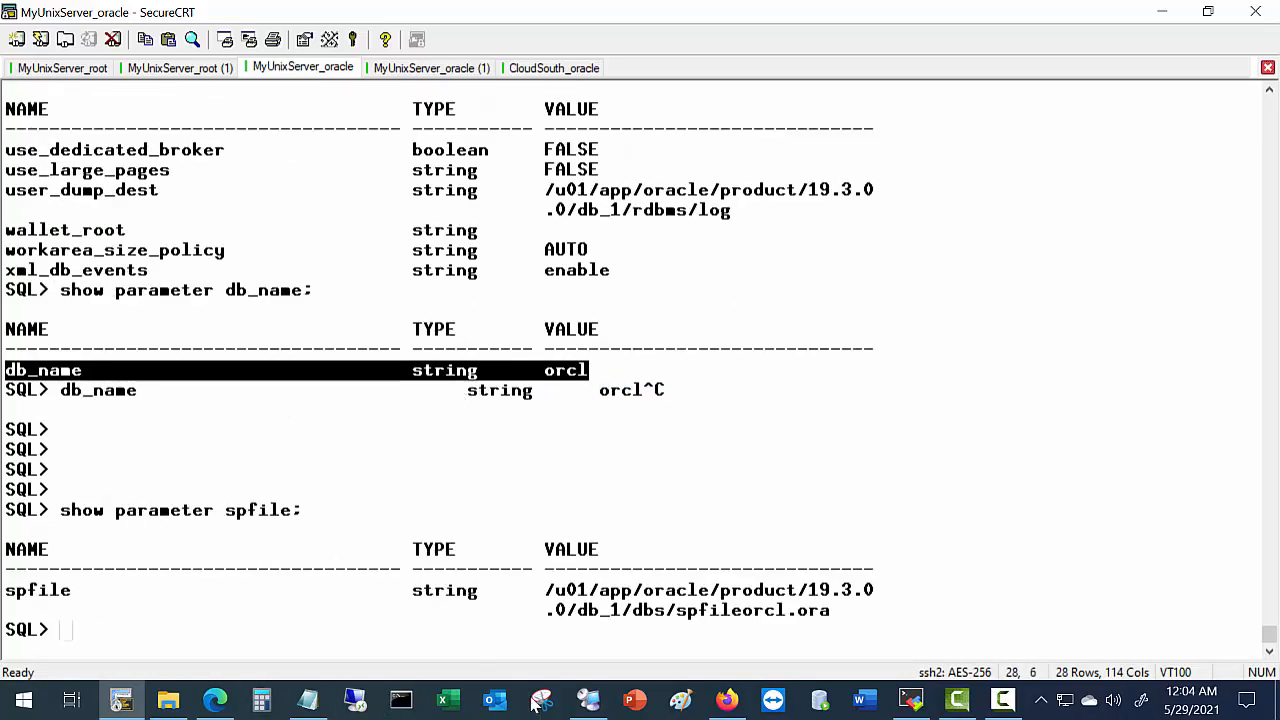
{"action": "left_click_drag", "start_coordinate": [679, 618], "coordinate": [812, 610]}
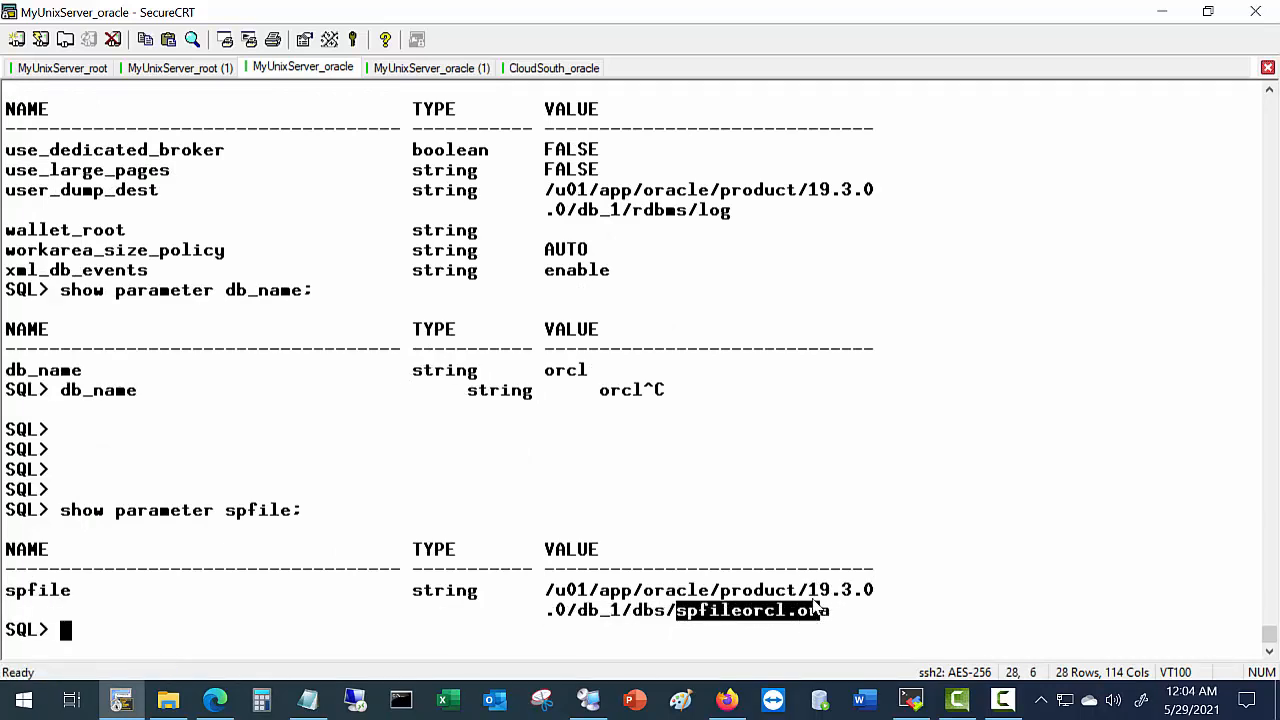
{"action": "key", "text": "alt+Tab"}
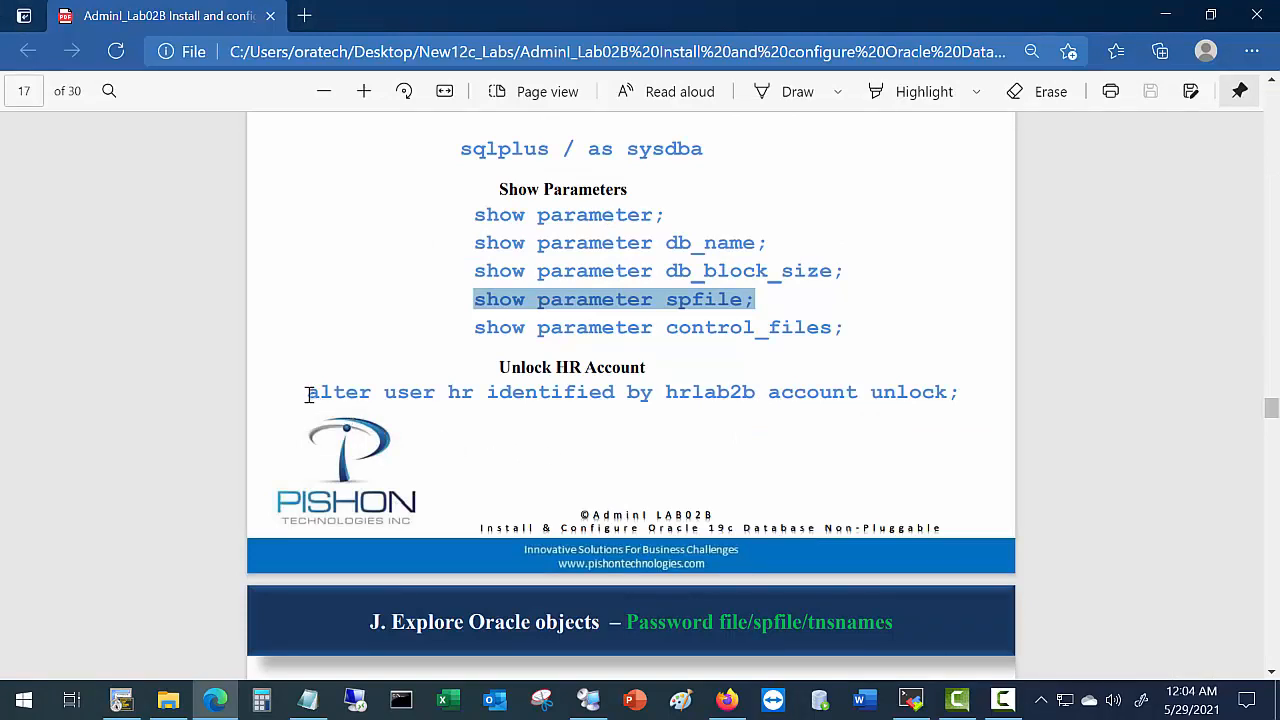
Paste and run the guide's ALTER USER hr ... ACCOUNT UNLOCK command, getting 'User altered.'.
{"action": "left_click_drag", "start_coordinate": [309, 393], "coordinate": [1010, 403]}
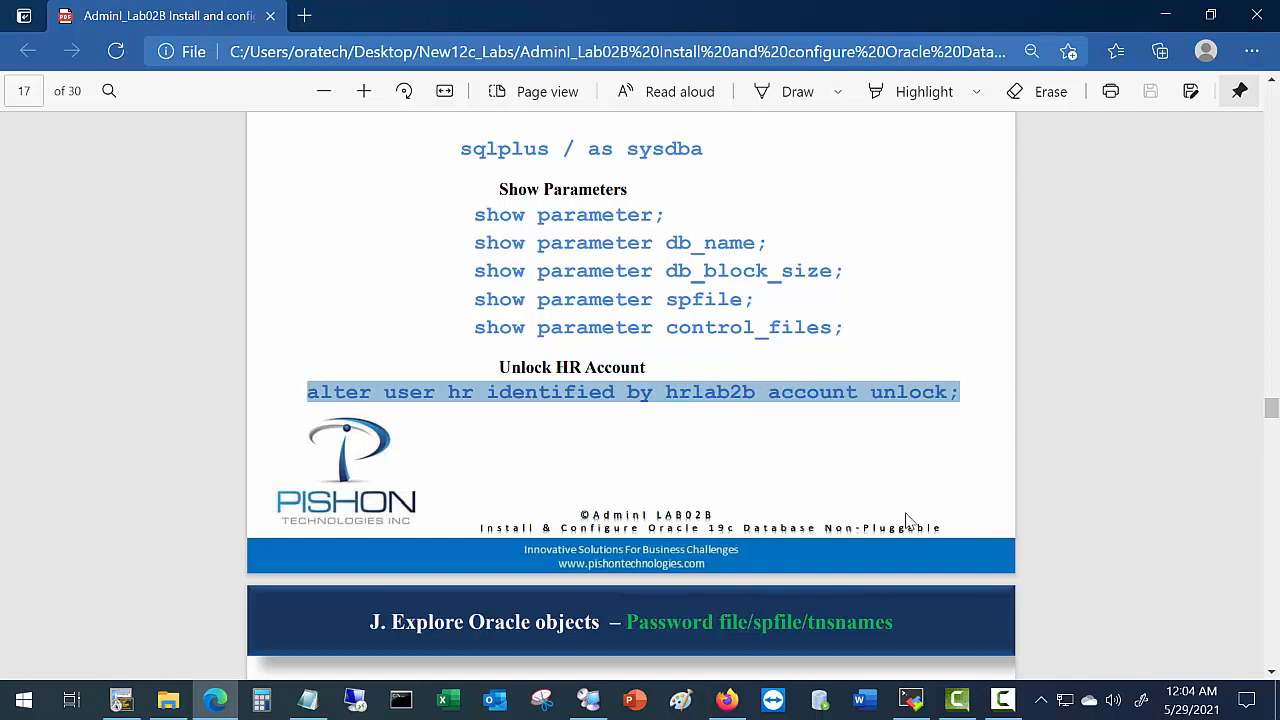
{"action": "key", "text": "alt+Tab"}
{"action": "right_click", "coordinate": [900, 478]}
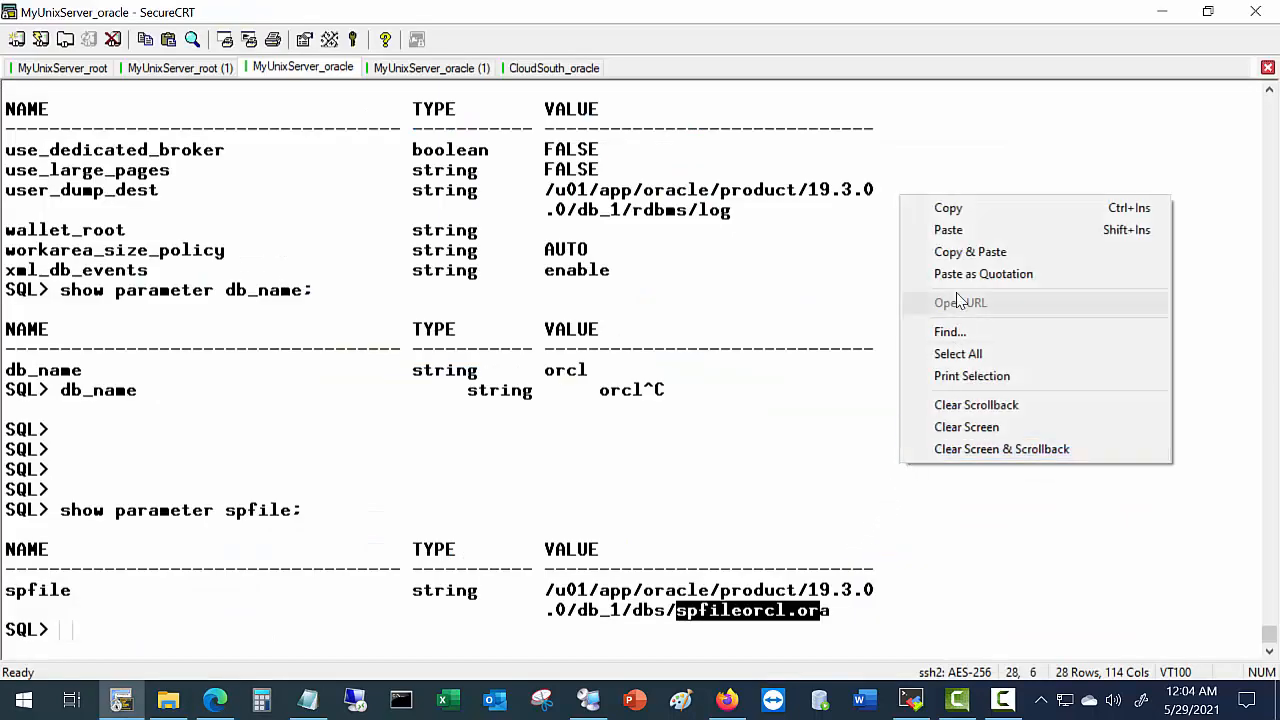
{"action": "left_click", "coordinate": [957, 232]}
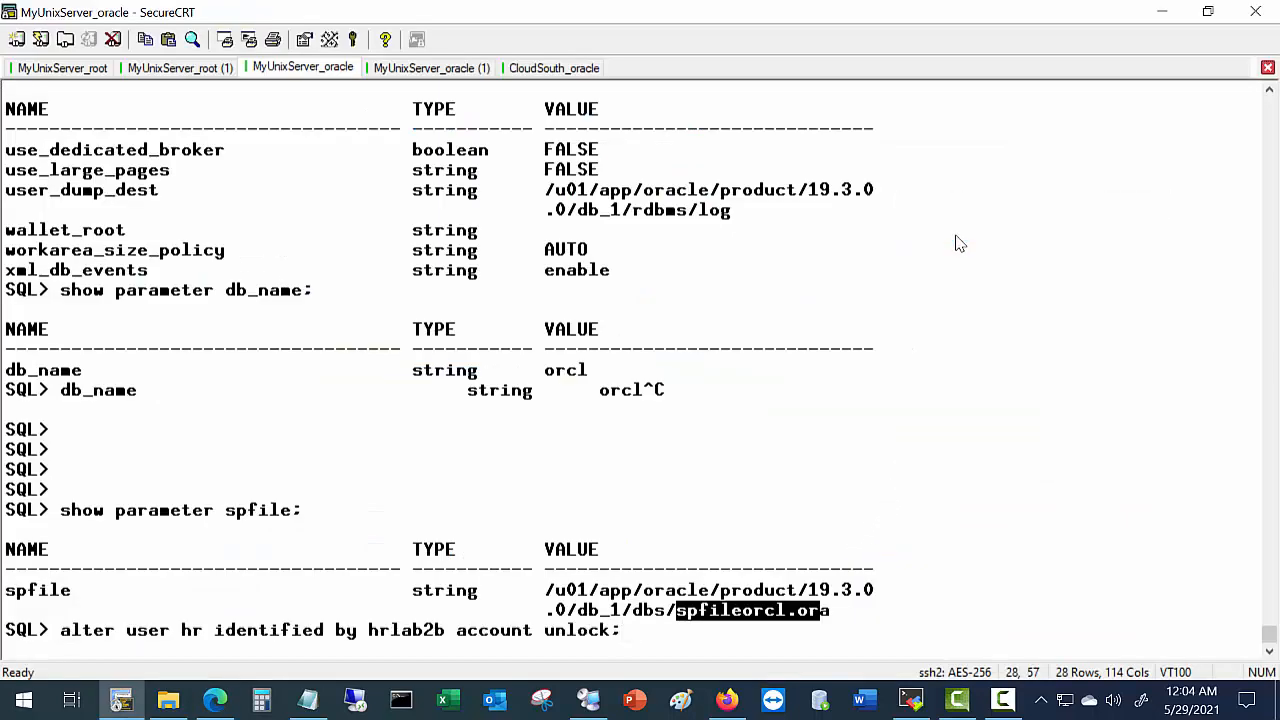
{"action": "key", "text": "Return"}
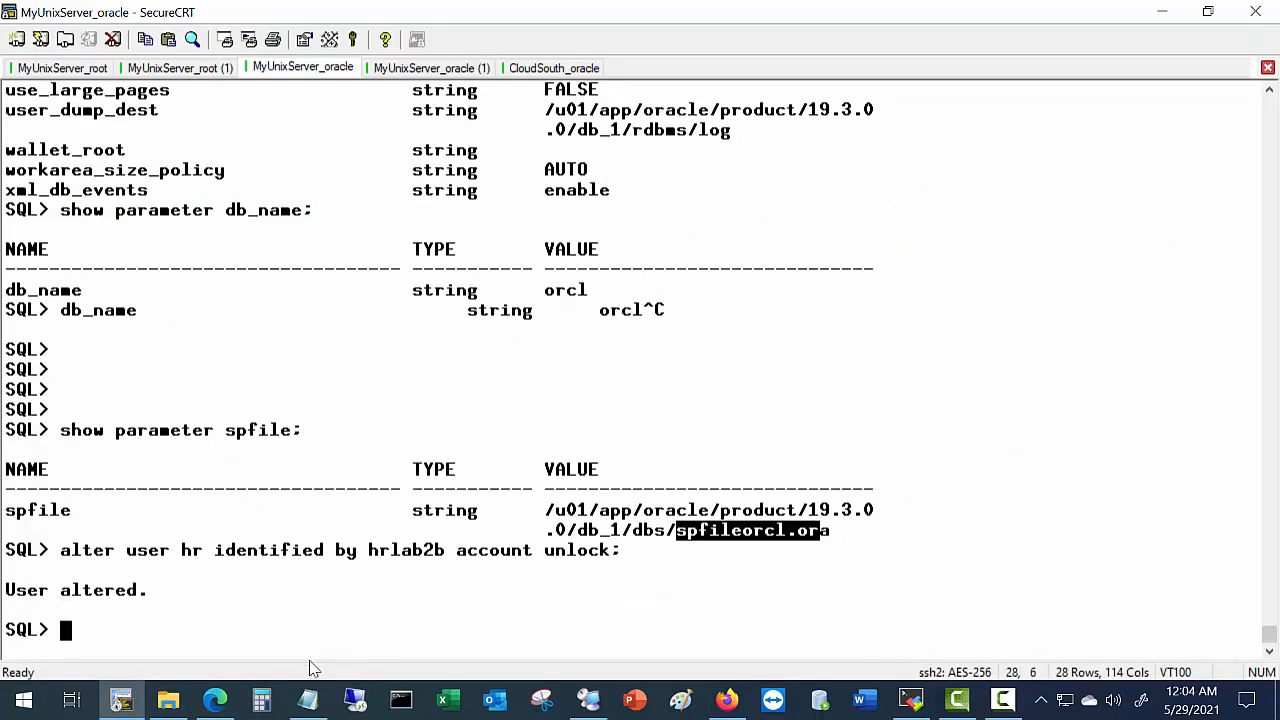
{"action": "key", "text": "alt+Tab"}
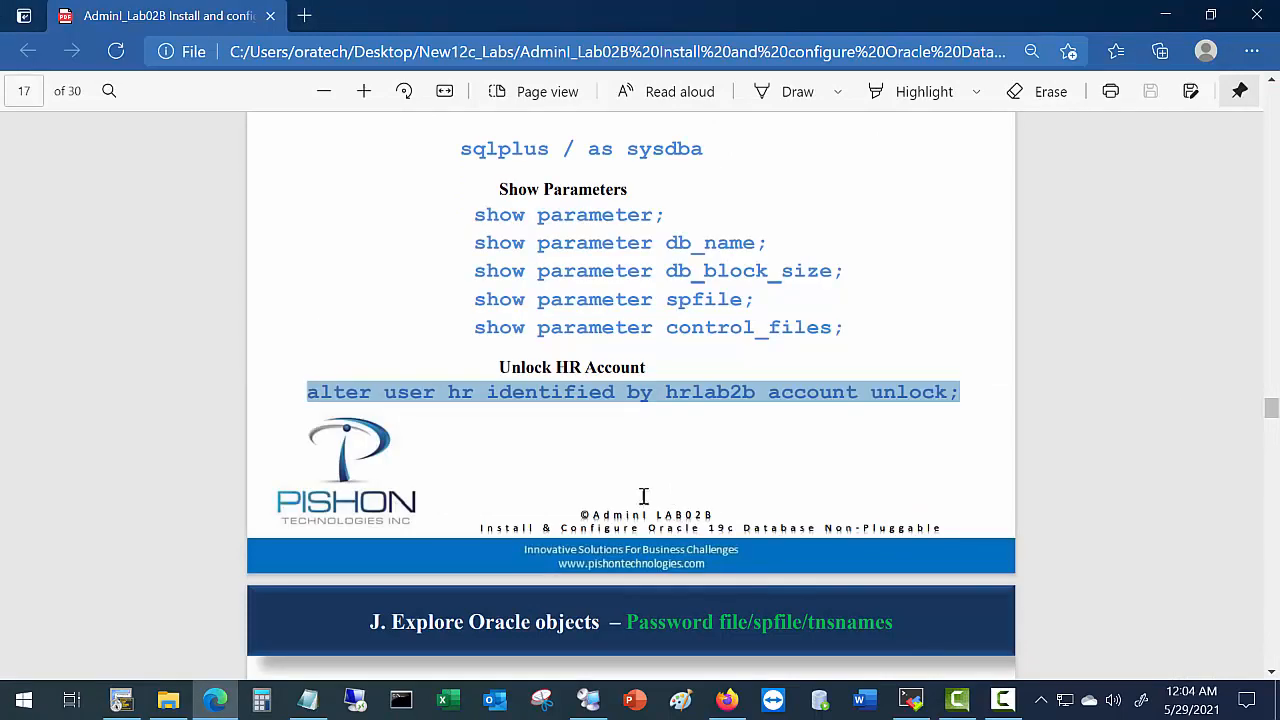
Scroll the lab guide to page 18, section J. Explore Oracle objects.
{"action": "scroll", "coordinate": [640, 498], "scroll_direction": "down", "scroll_amount": 5}
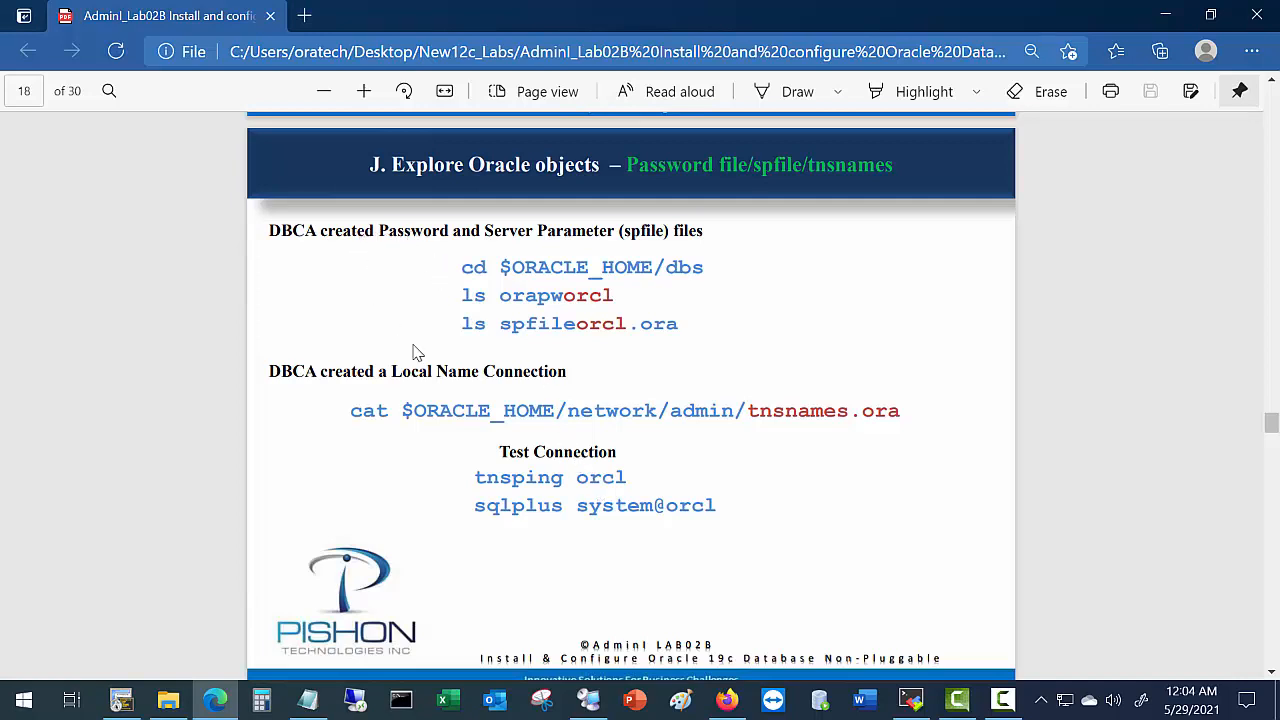
{"action": "key", "text": "alt+Tab"}
Query 'select name,open_mode from v$database;' showing ORCL open in READ WRITE mode.
{"action": "type", "text": "se"}
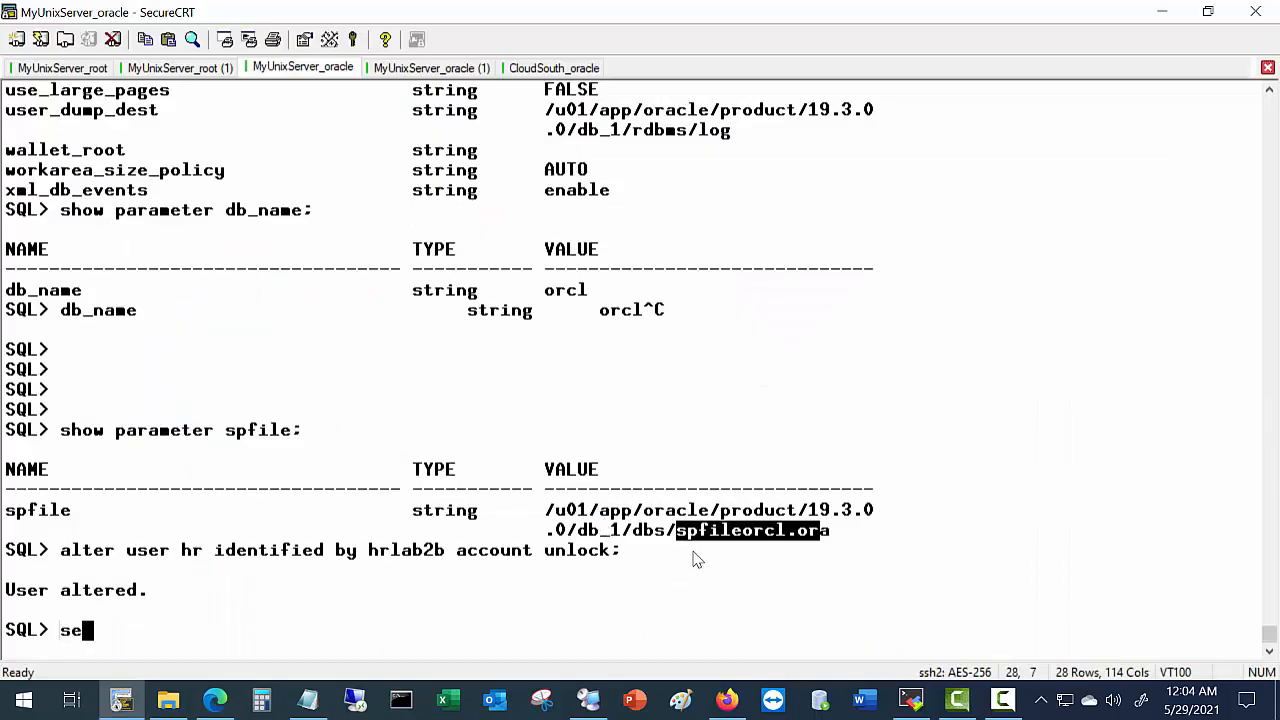
{"action": "type", "text": "lect na"}
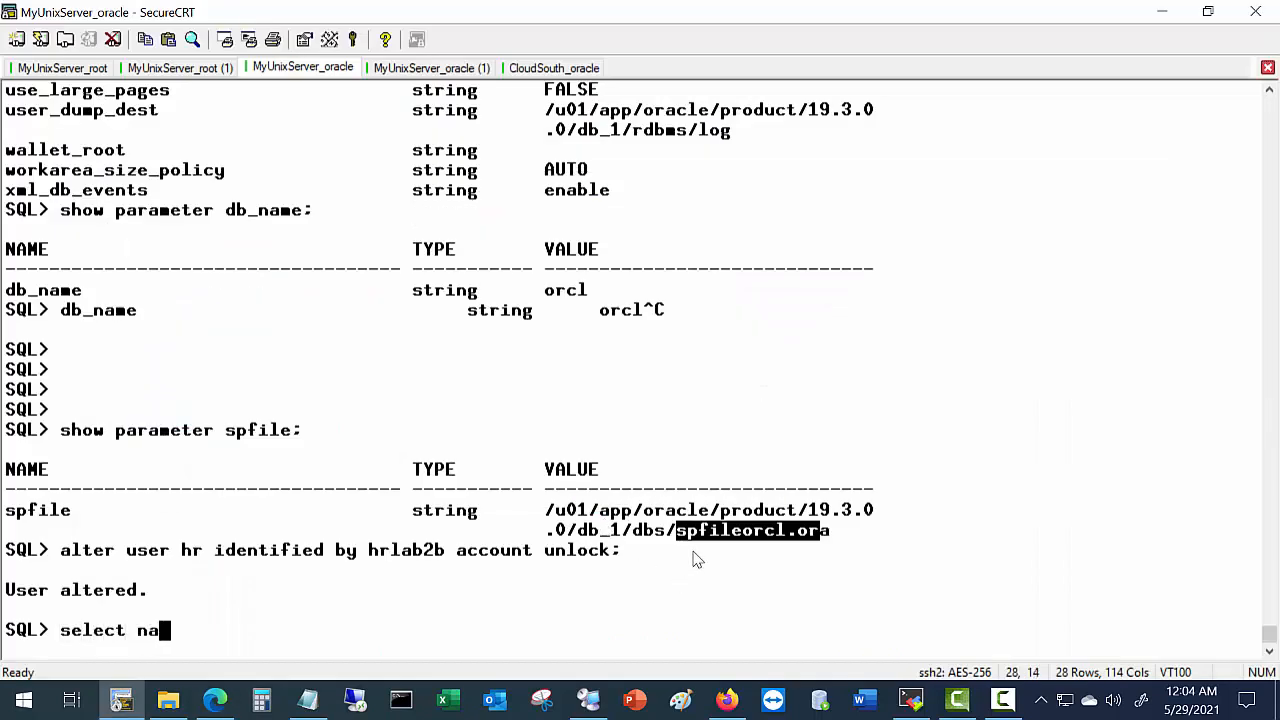
{"action": "type", "text": "me,o"}
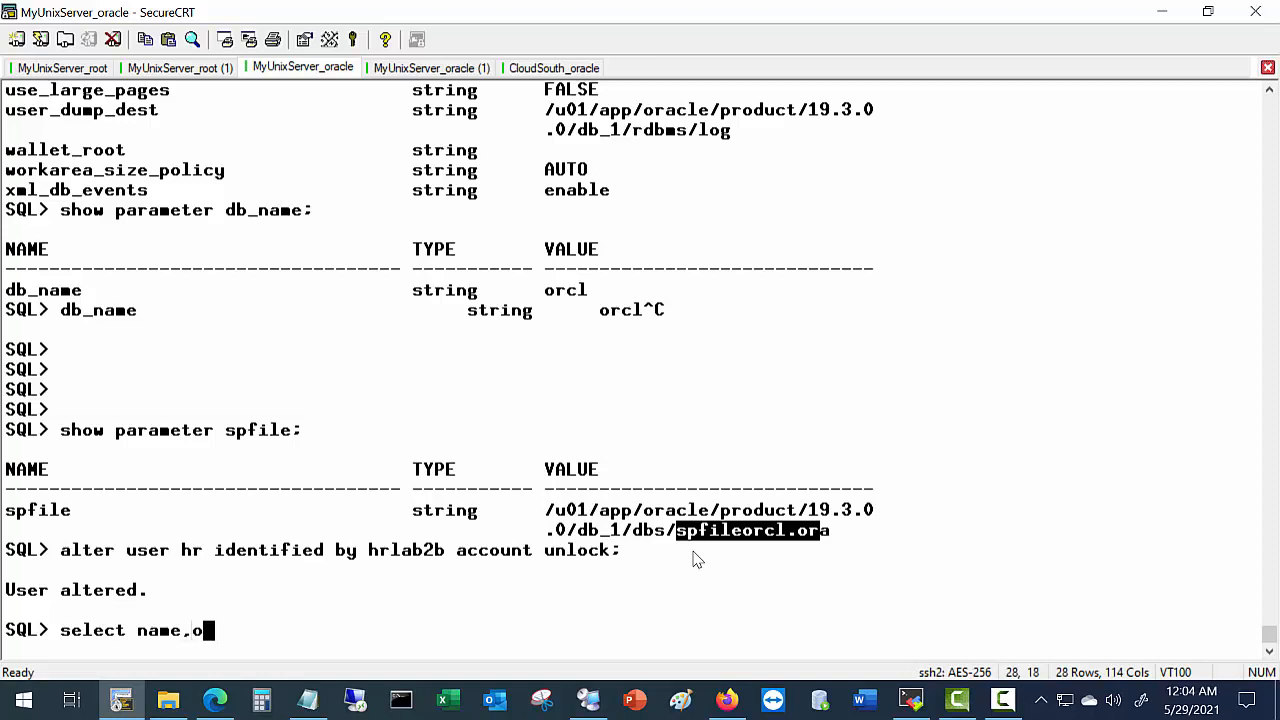
{"action": "type", "text": "pen_mode from "}
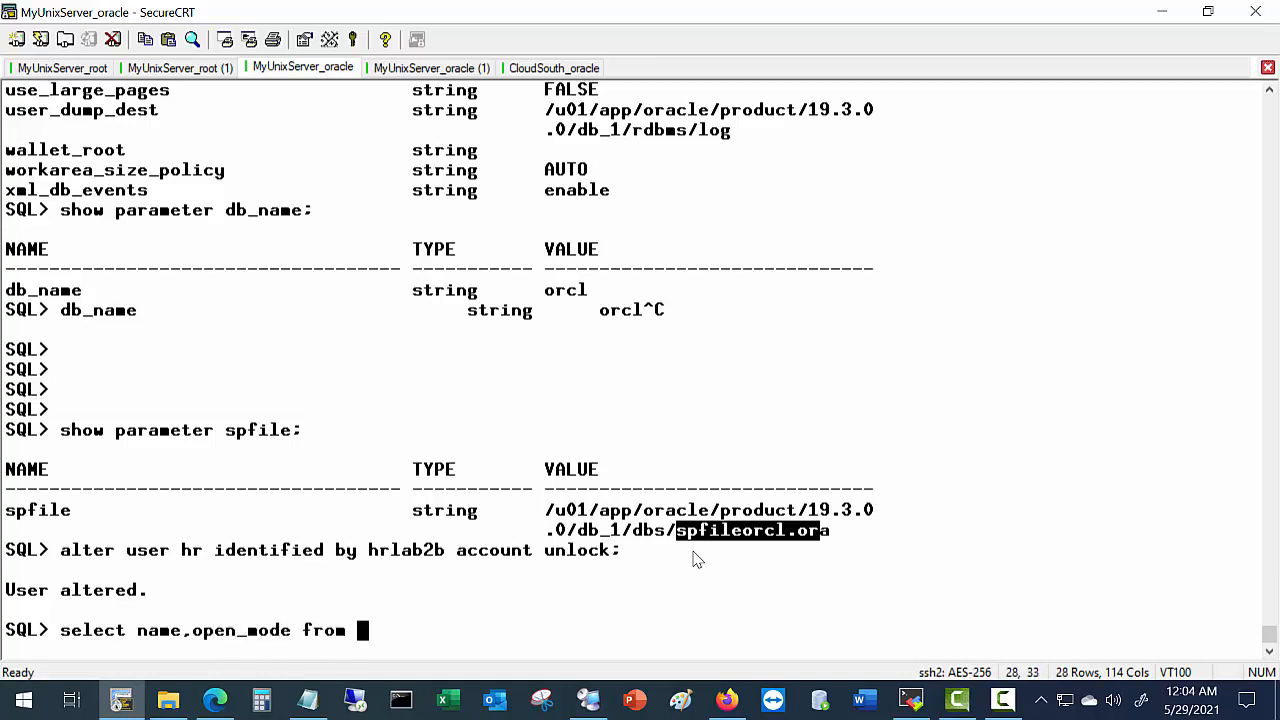
{"action": "type", "text": "v$databa"}
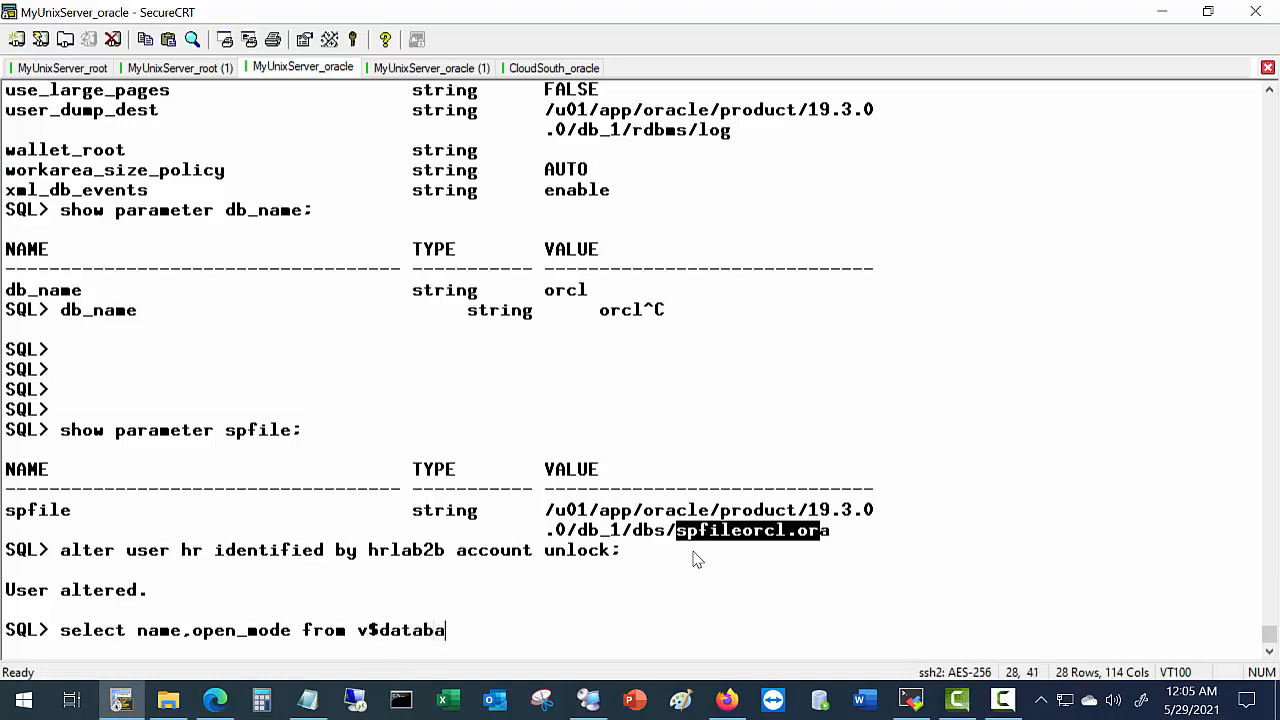
{"action": "key", "text": "BackSpace"}
{"action": "type", "text": "ase;"}
{"action": "key", "text": "Return"}
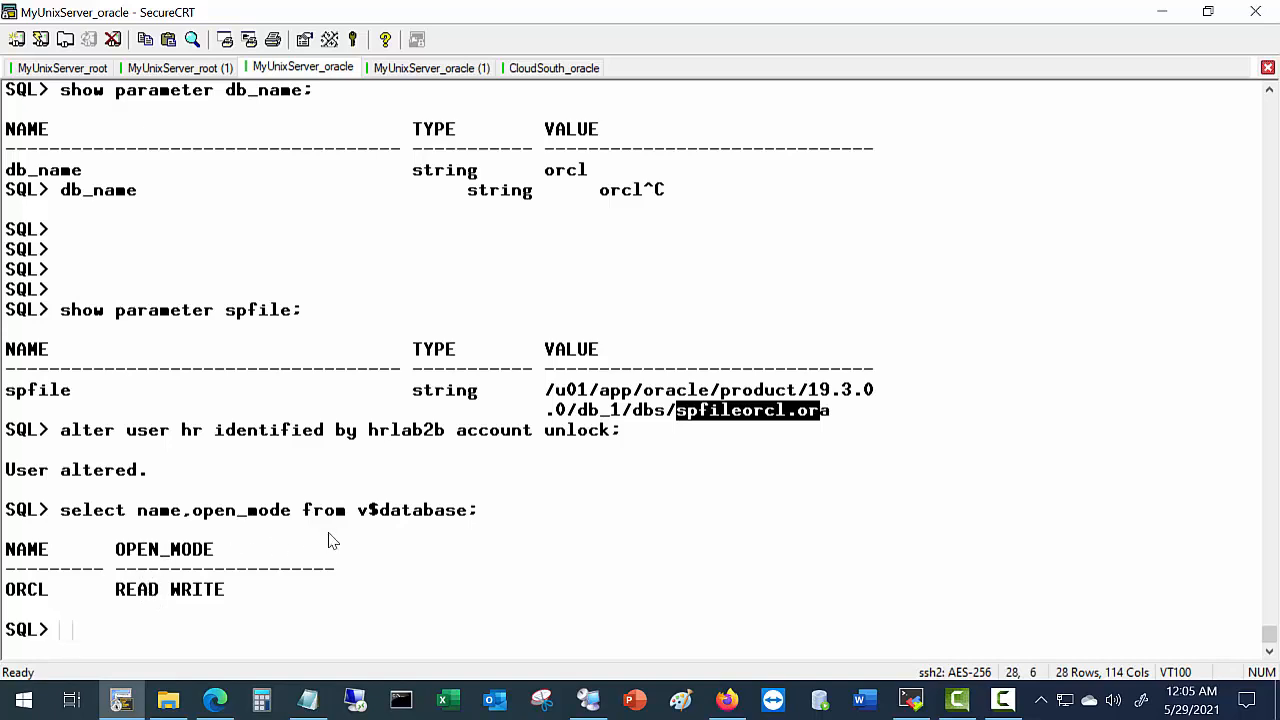
{"action": "key", "text": "alt+Tab"}
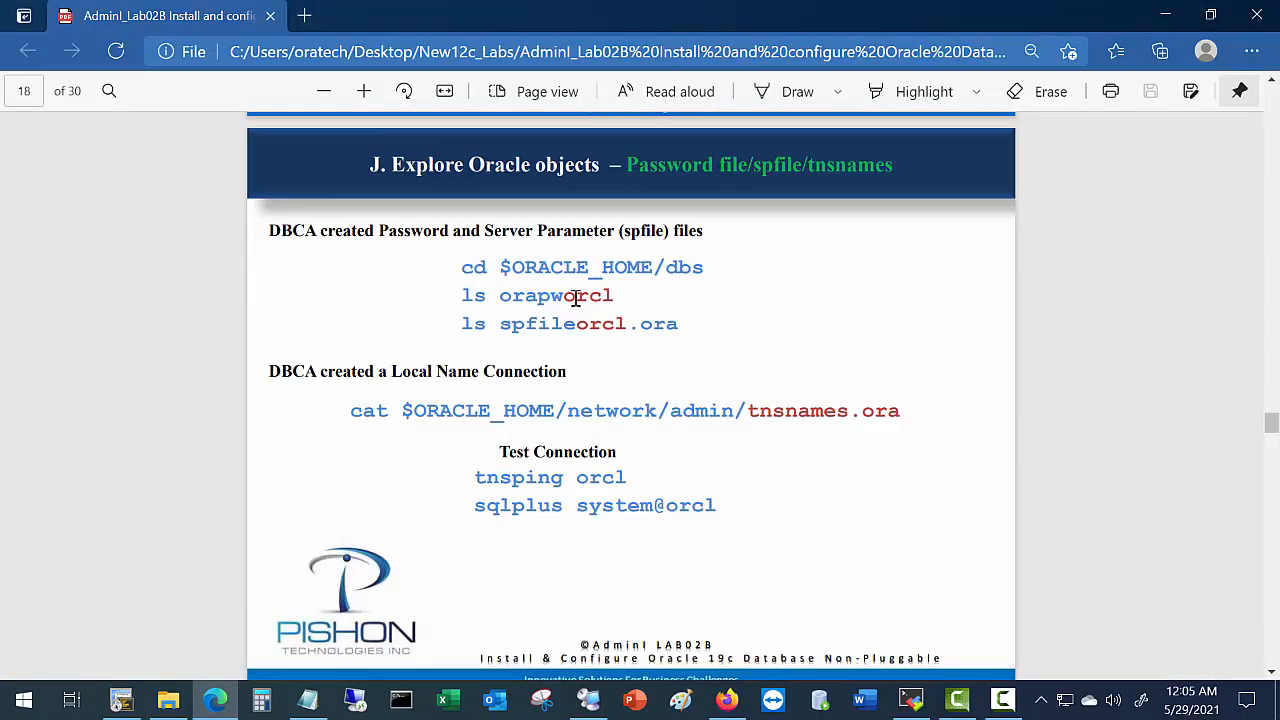
Try cd $ORACLE_HOME/dbs in the oracle session, get an error, and exit that session.
{"action": "left_click_drag", "start_coordinate": [499, 298], "coordinate": [613, 300]}
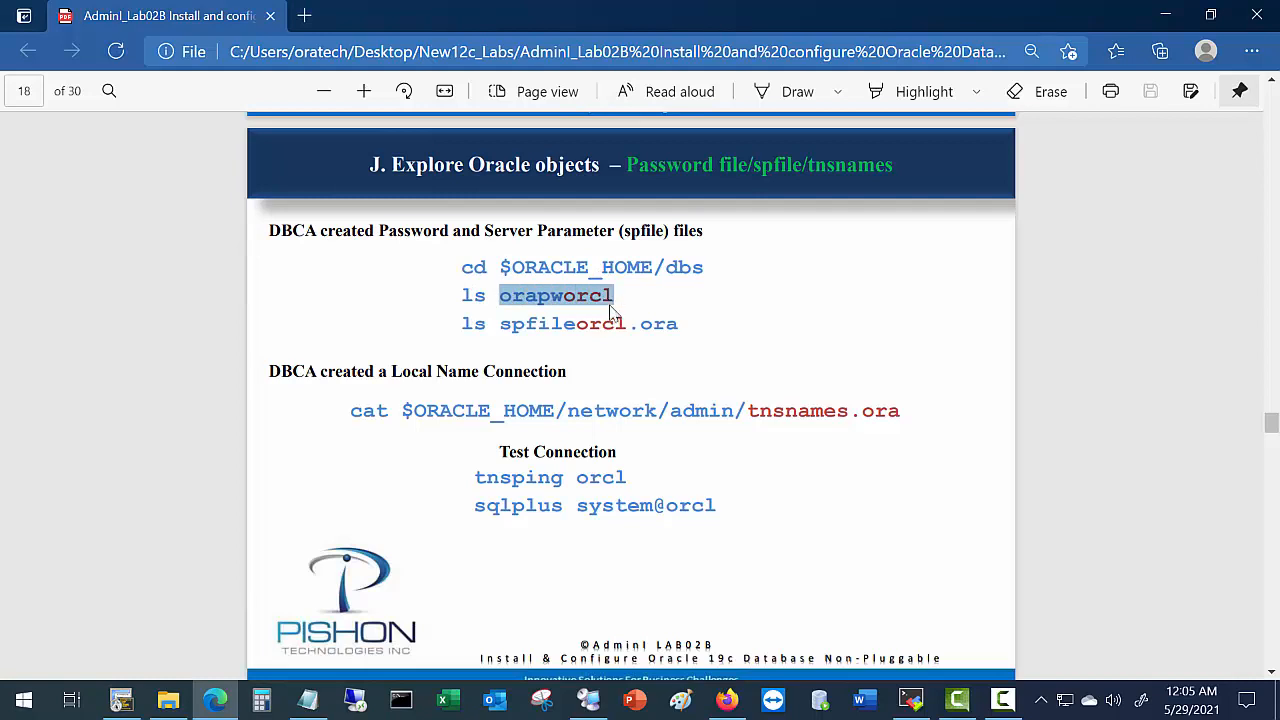
{"action": "left_click_drag", "start_coordinate": [505, 333], "coordinate": [597, 329]}
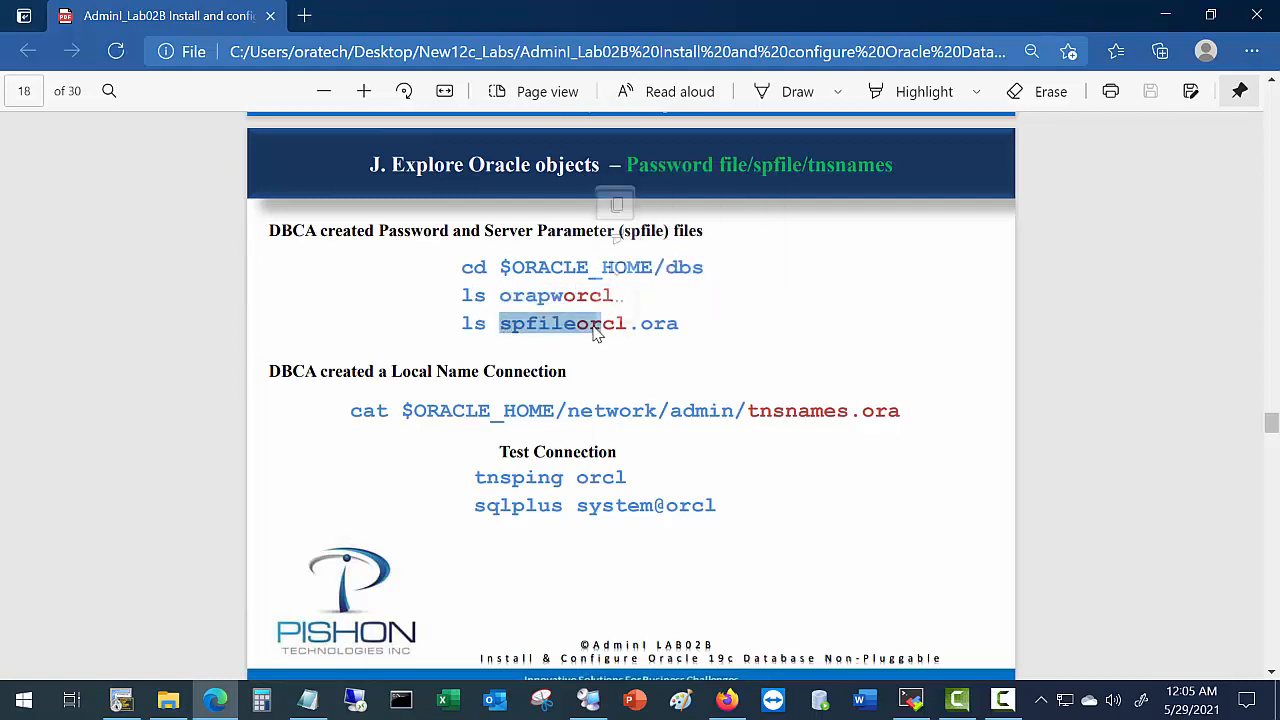
{"action": "key", "text": "alt+Tab"}
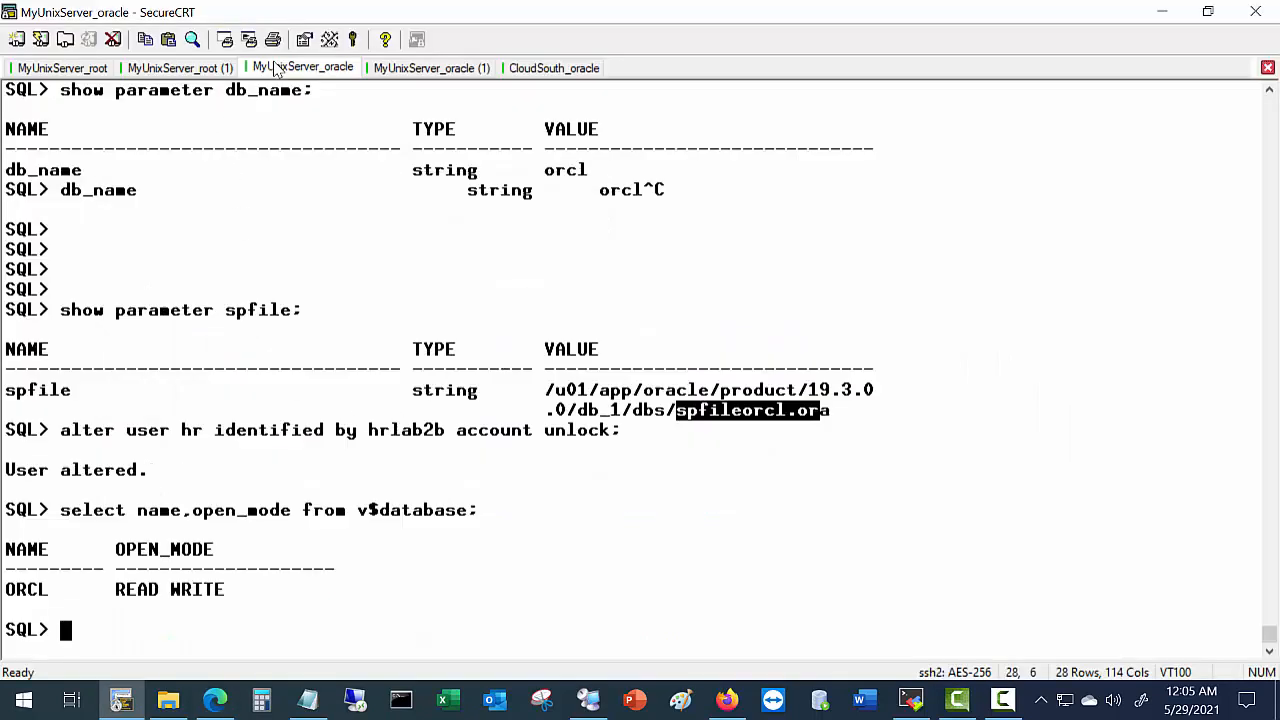
{"action": "left_click", "coordinate": [214, 70]}
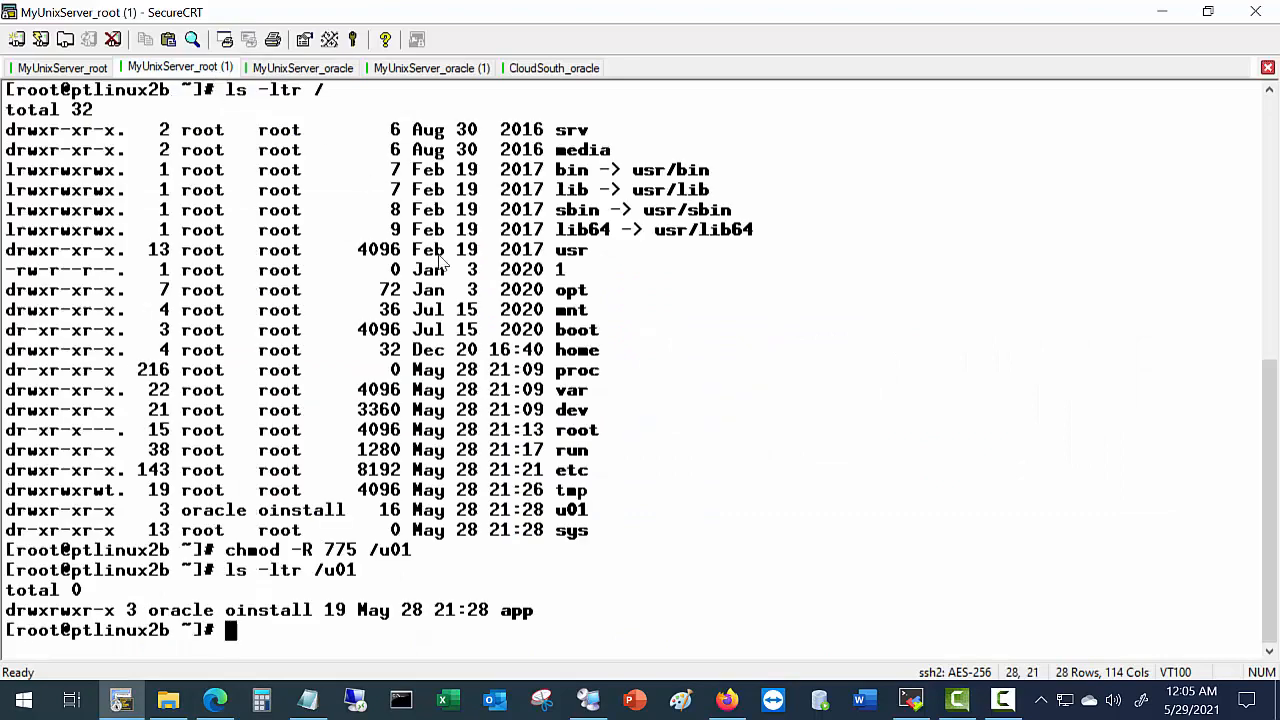
{"action": "left_click", "coordinate": [432, 68]}
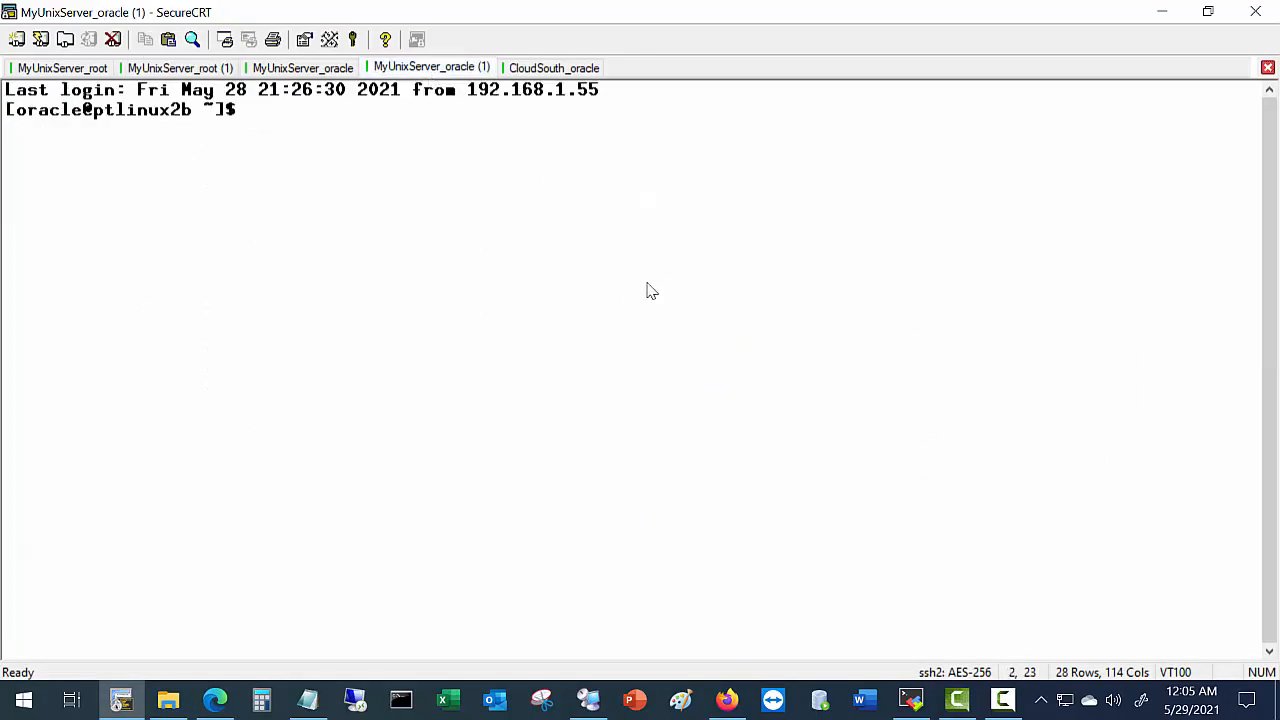
{"action": "type", "text": "cd $ORACLE_HO"}
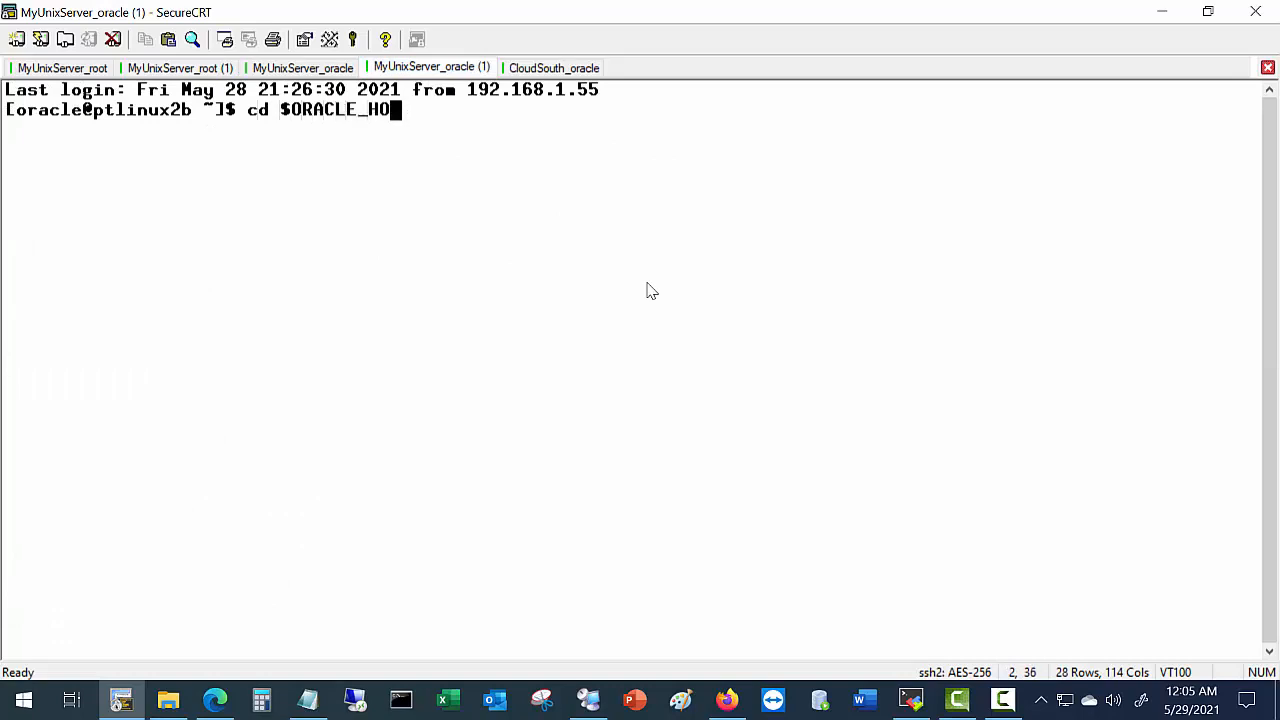
{"action": "type", "text": "ME/dbs"}
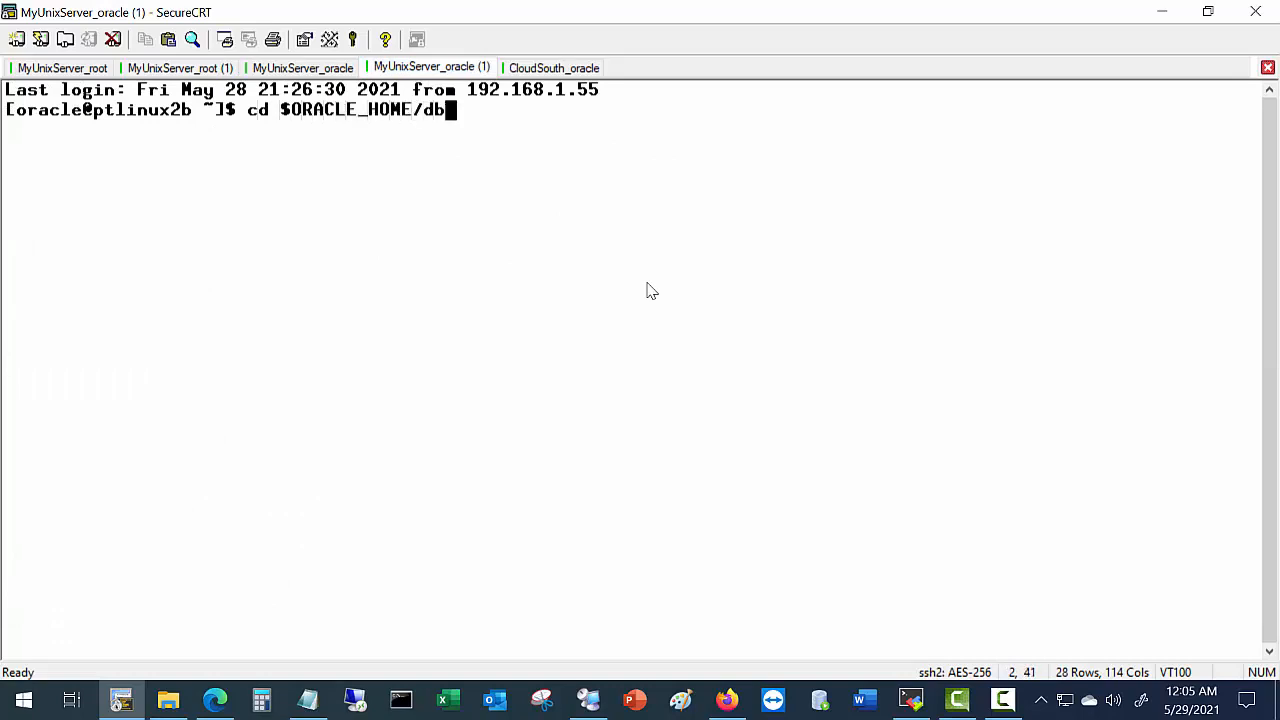
{"action": "key", "text": "Return"}
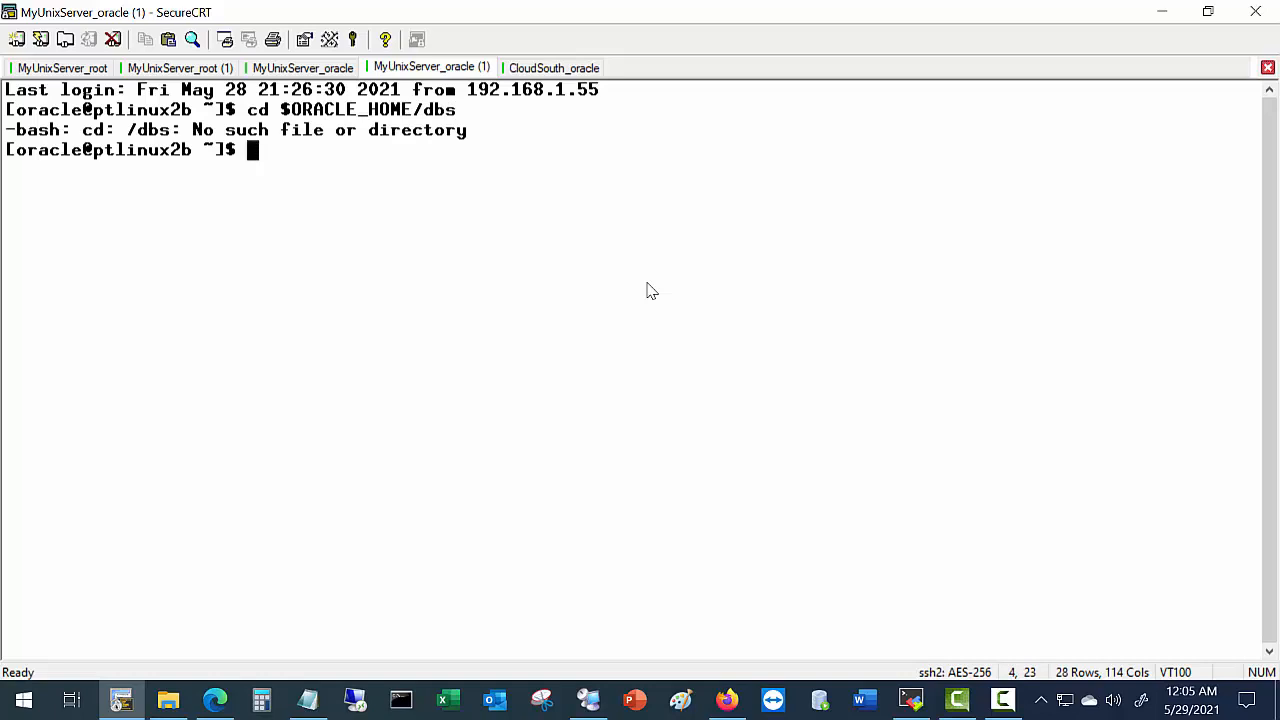
{"action": "key", "text": "Return"}
{"action": "key", "text": "Return"}
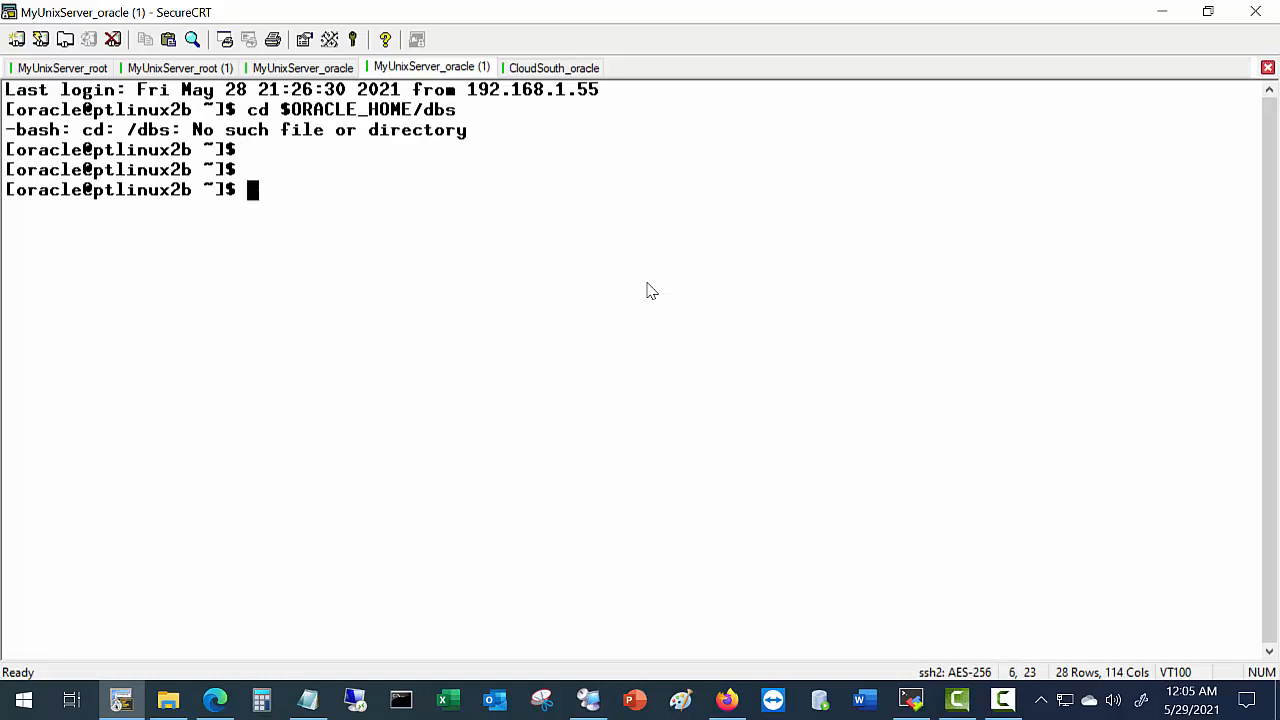
{"action": "type", "text": "exit"}
{"action": "key", "text": "Return"}
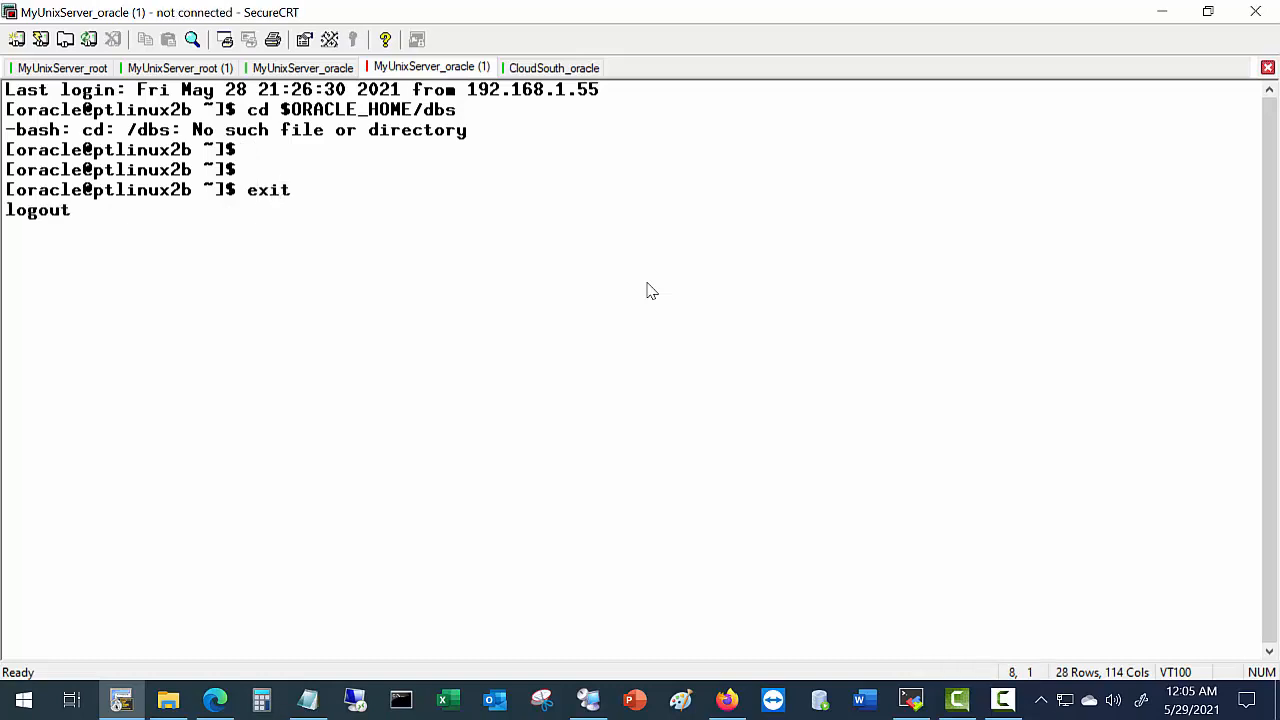
Reconnect the oracle session and list $ORACLE_HOME/dbs, marking orapworcl and spfileorcl.ora.
{"action": "right_click", "coordinate": [422, 72]}
{"action": "left_click", "coordinate": [457, 104]}
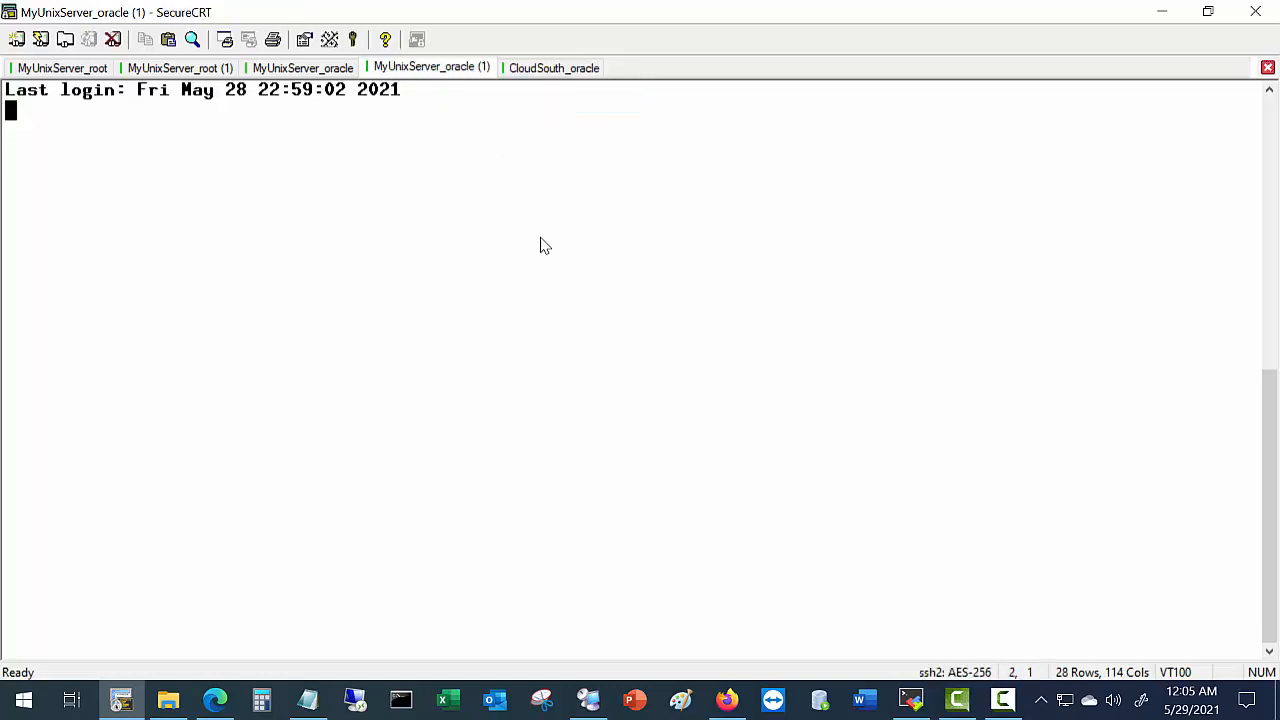
{"action": "key", "text": "Up"}
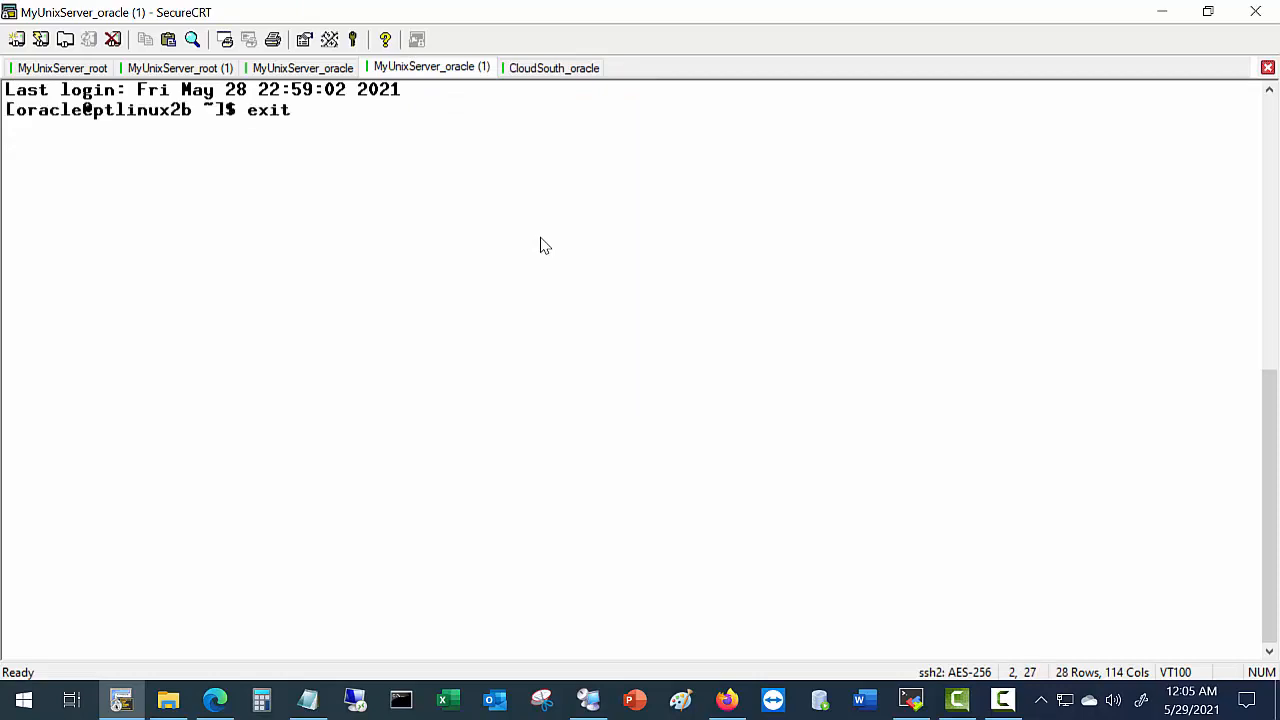
{"action": "key", "text": "Up"}
{"action": "key", "text": "Return"}
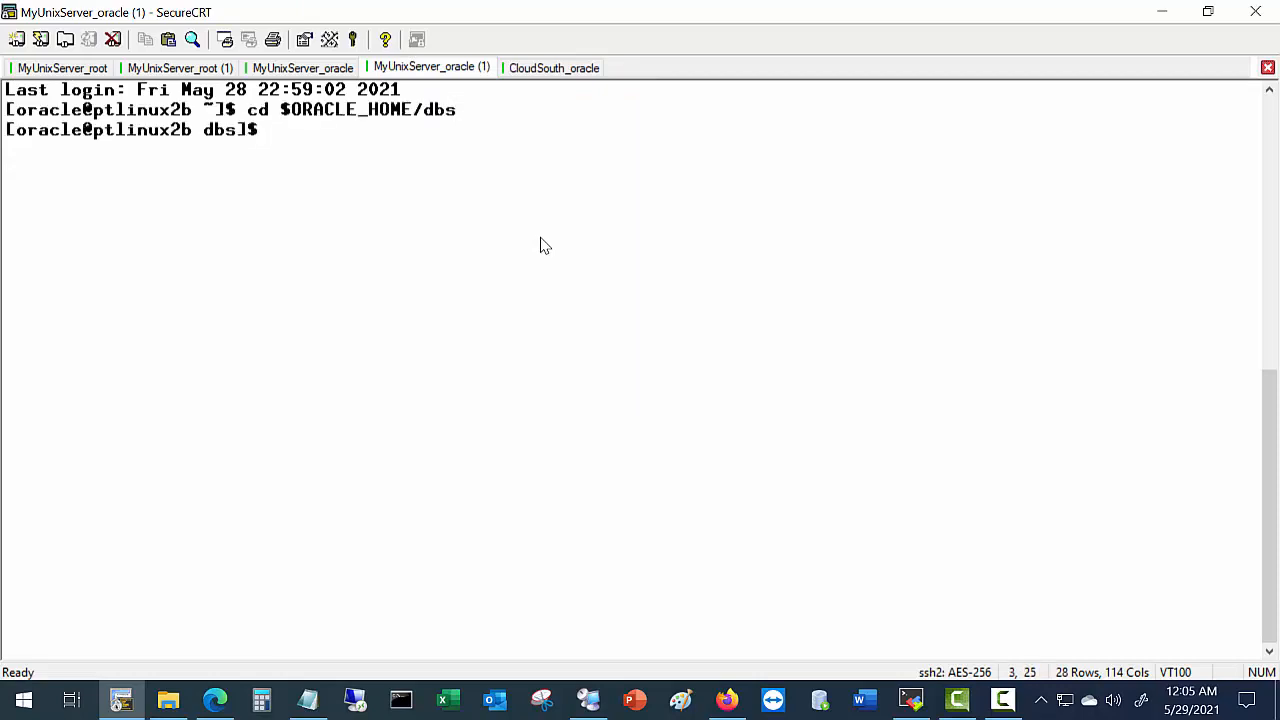
{"action": "type", "text": "ls"}
{"action": "key", "text": "Return"}
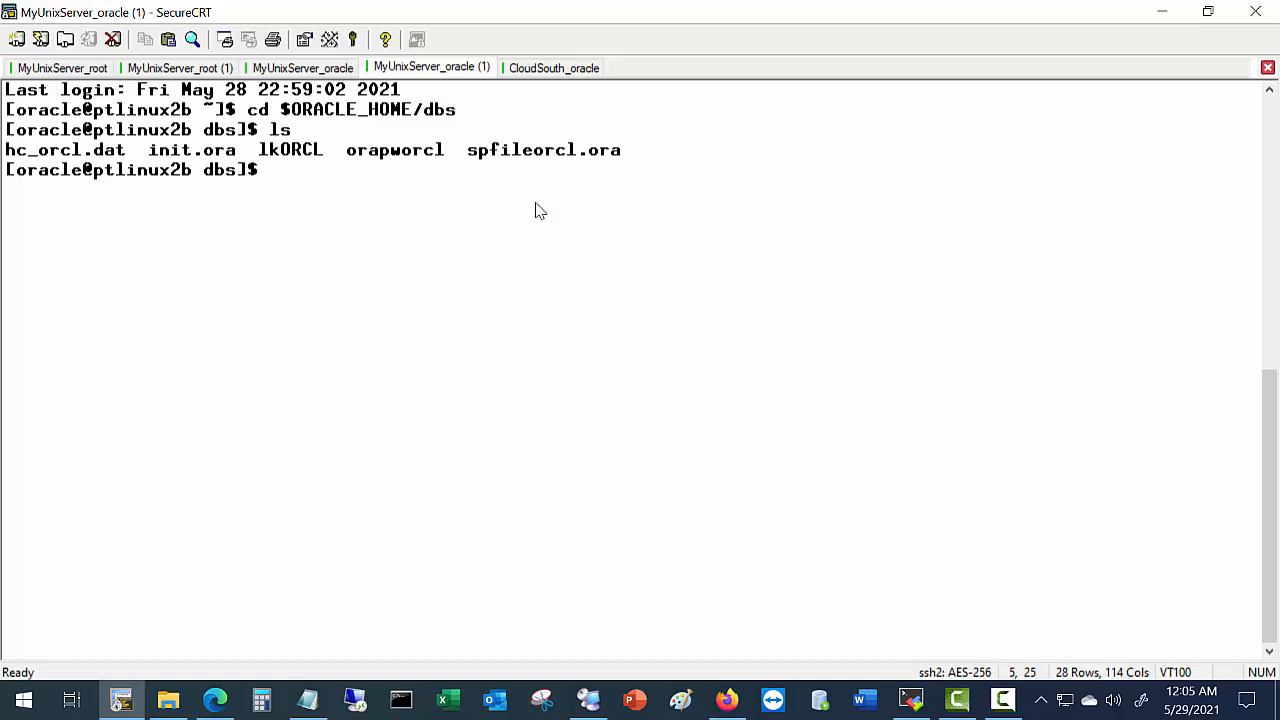
{"action": "double_click", "coordinate": [418, 160]}
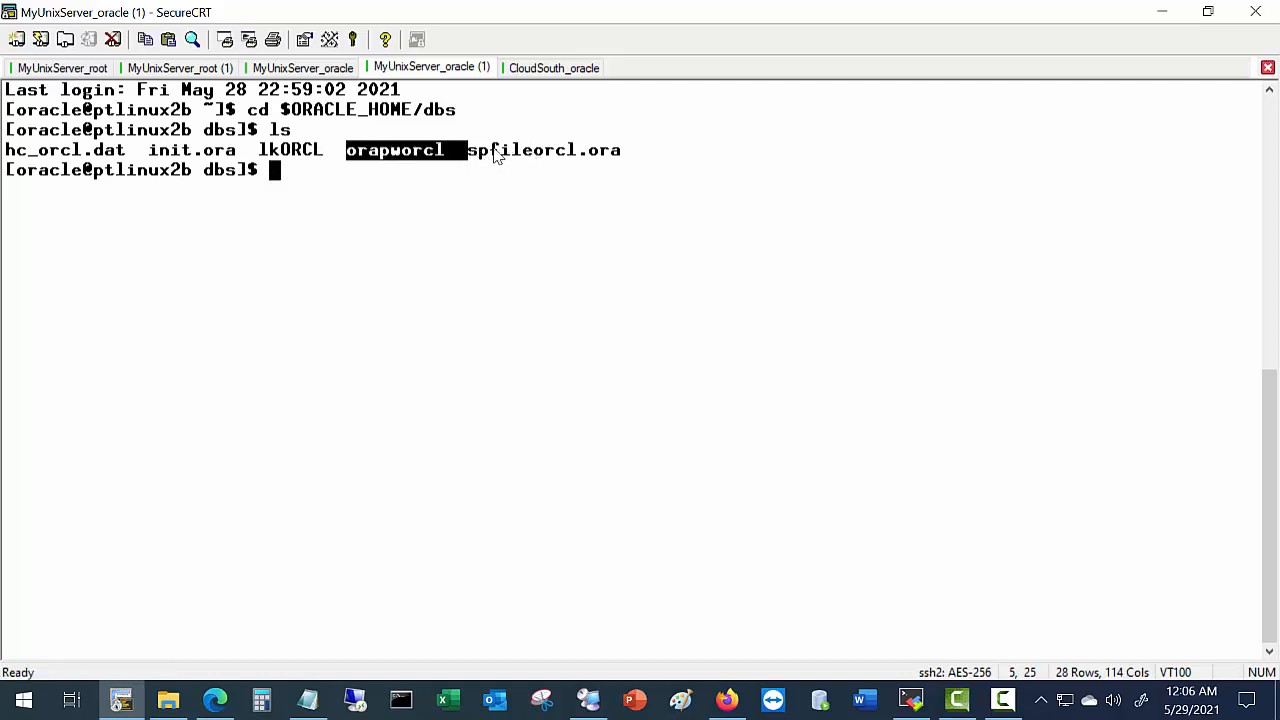
{"action": "double_click", "coordinate": [497, 155]}
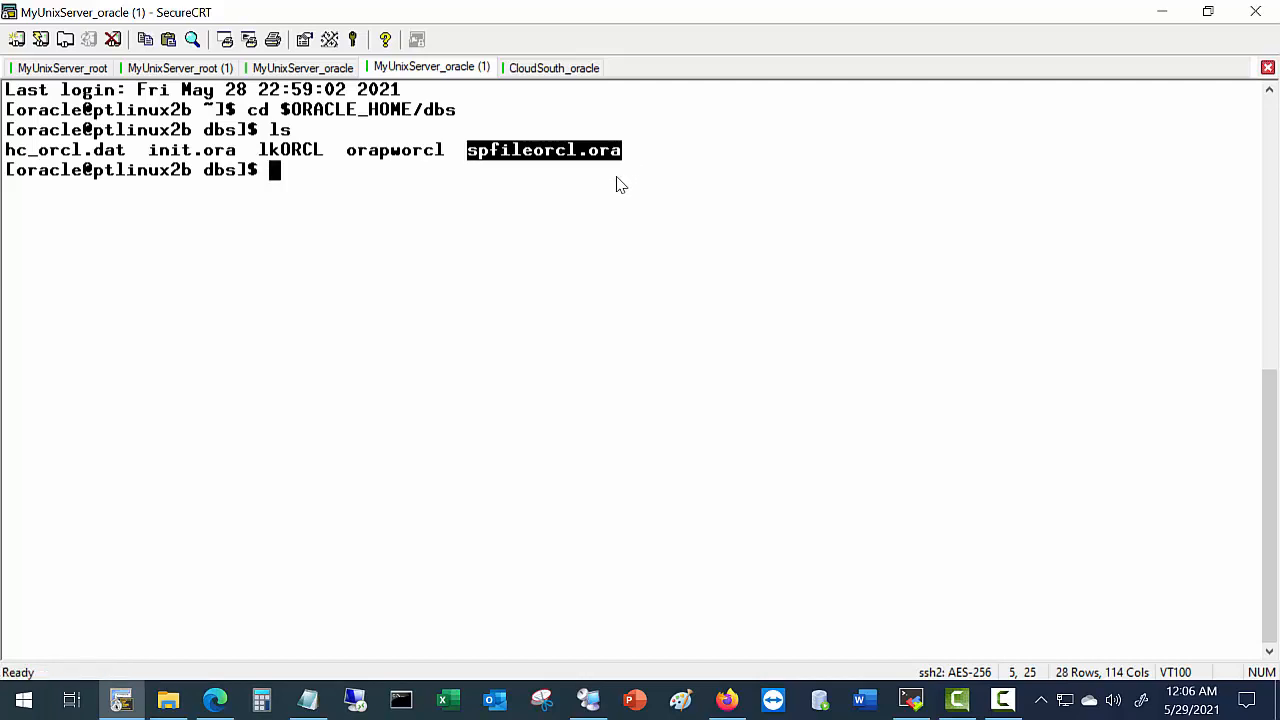
{"action": "key", "text": "alt+Tab"}
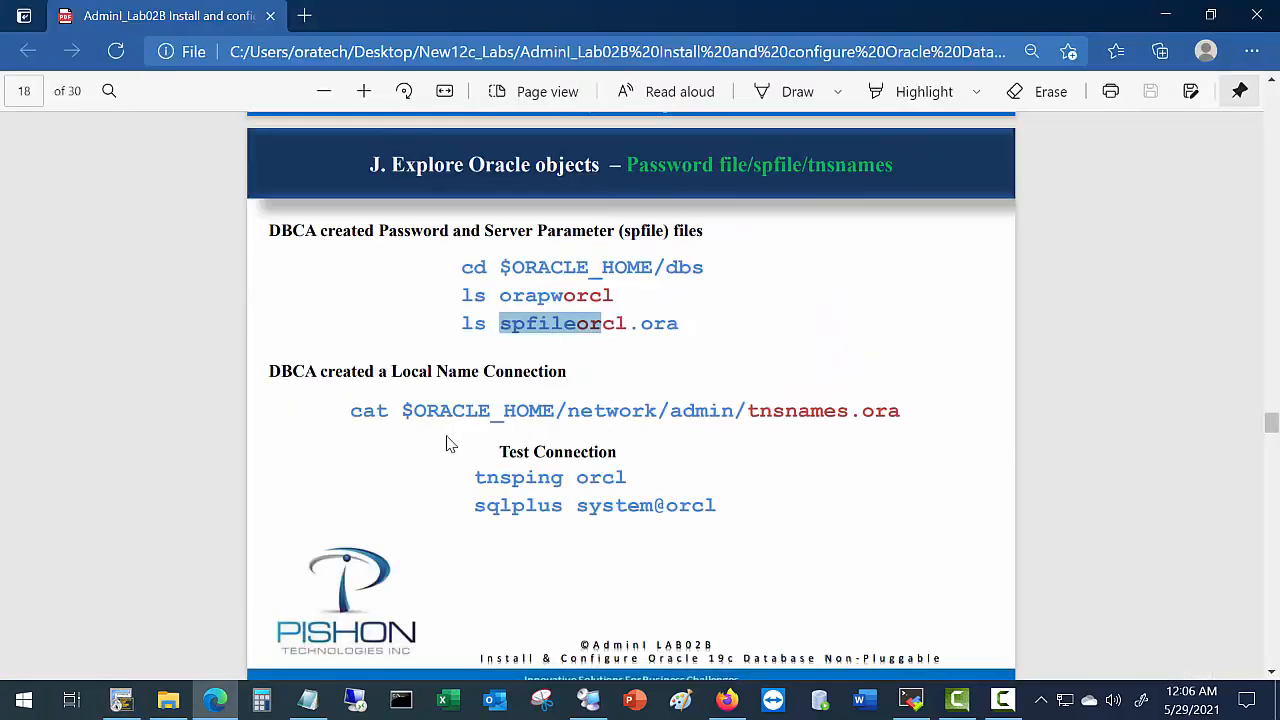
Change into $ORACLE_HOME/network/admin and list its files.
{"action": "scroll", "coordinate": [447, 444], "scroll_direction": "down", "scroll_amount": 1}
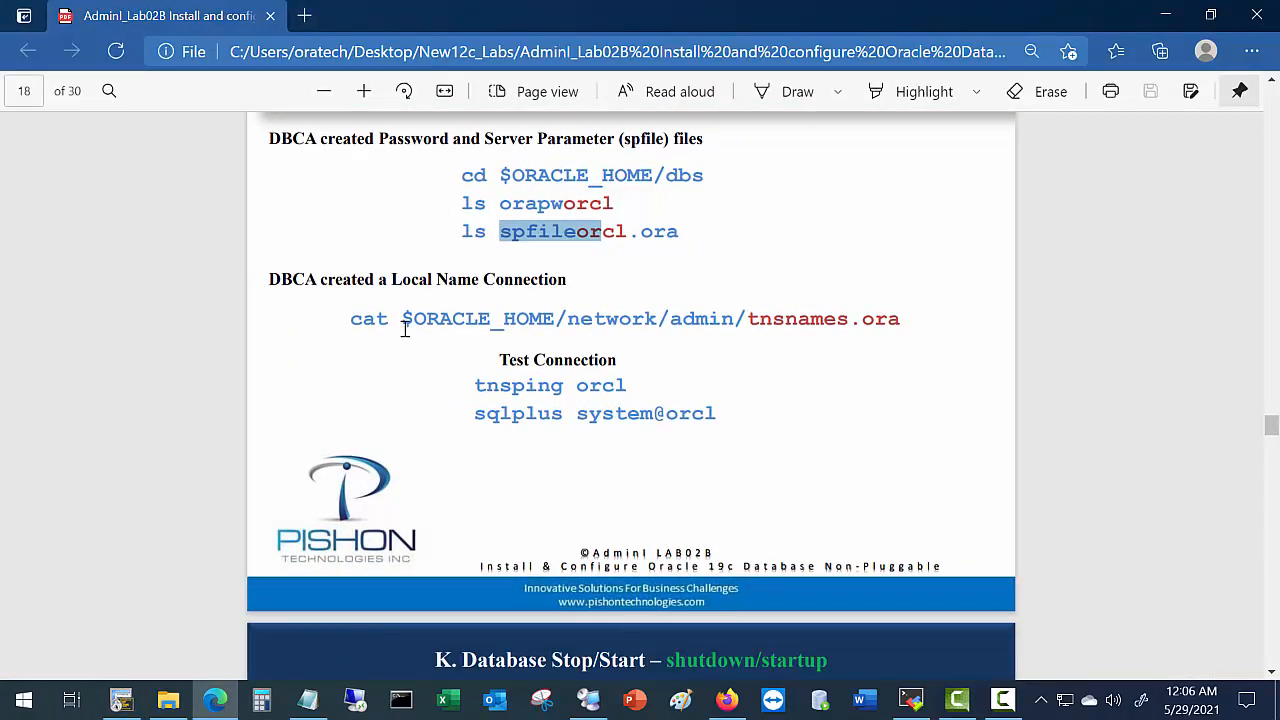
{"action": "left_click", "coordinate": [741, 318]}
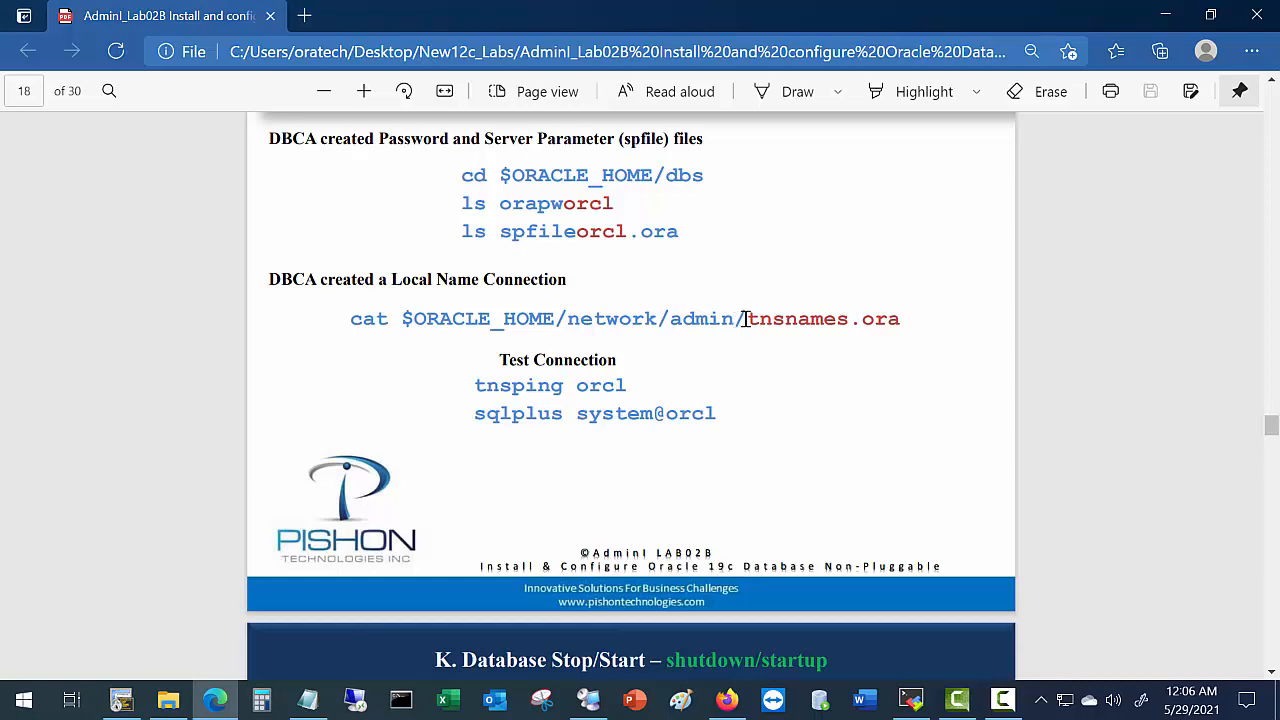
{"action": "left_click_drag", "start_coordinate": [738, 320], "coordinate": [921, 322]}
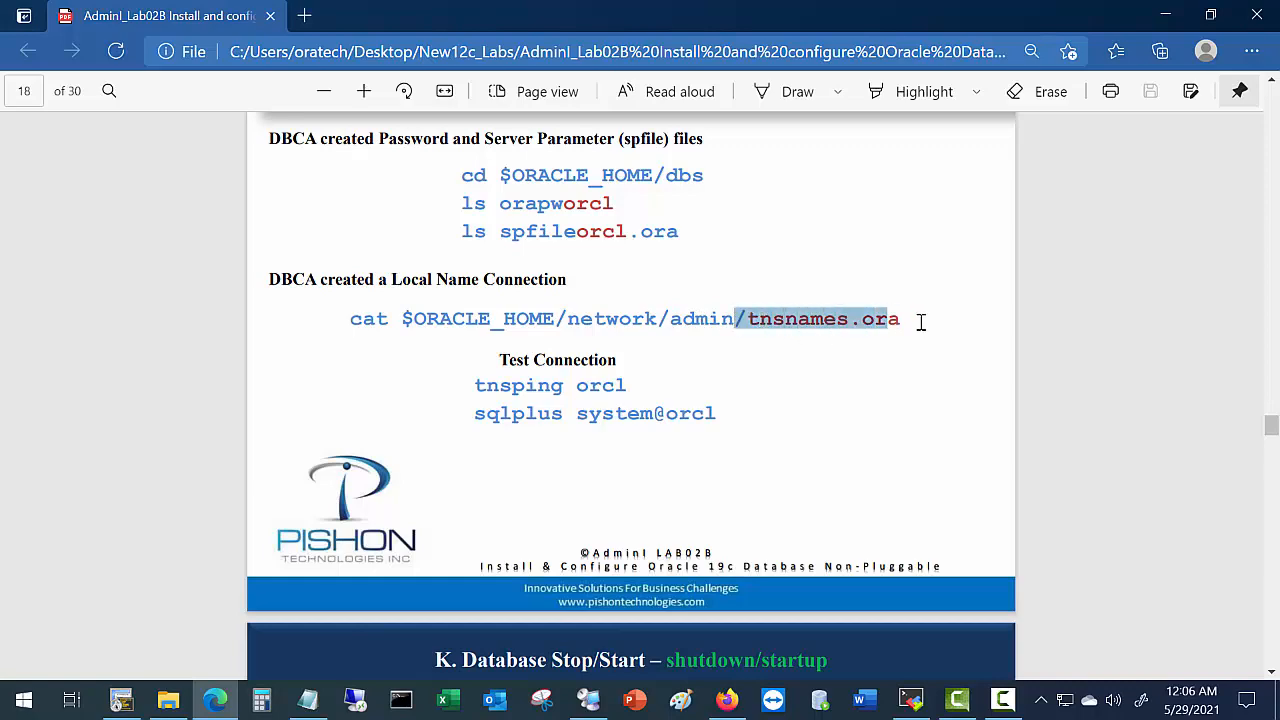
{"action": "key", "text": "alt+Tab"}
{"action": "key", "text": "alt+Tab"}
{"action": "key", "text": "alt+Tab"}
{"action": "type", "text": "cd "}
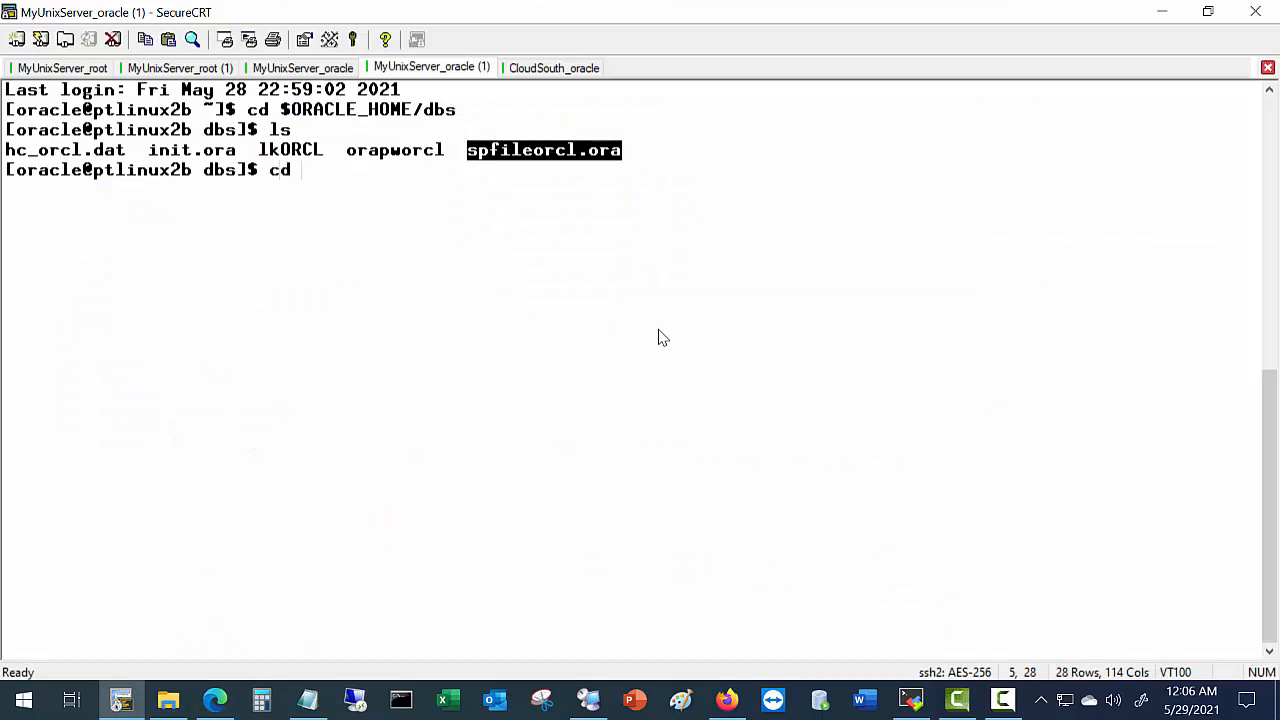
{"action": "type", "text": "$ORACLE_HOME"}
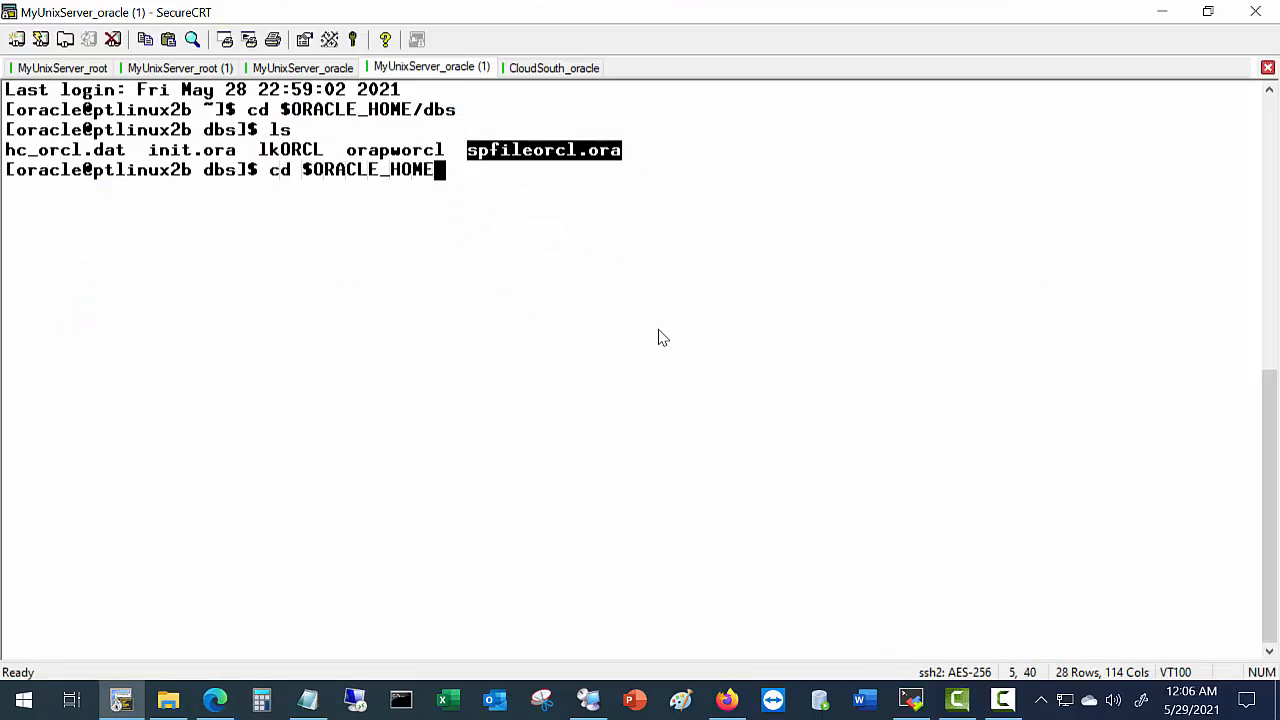
{"action": "type", "text": "/network/adm"}
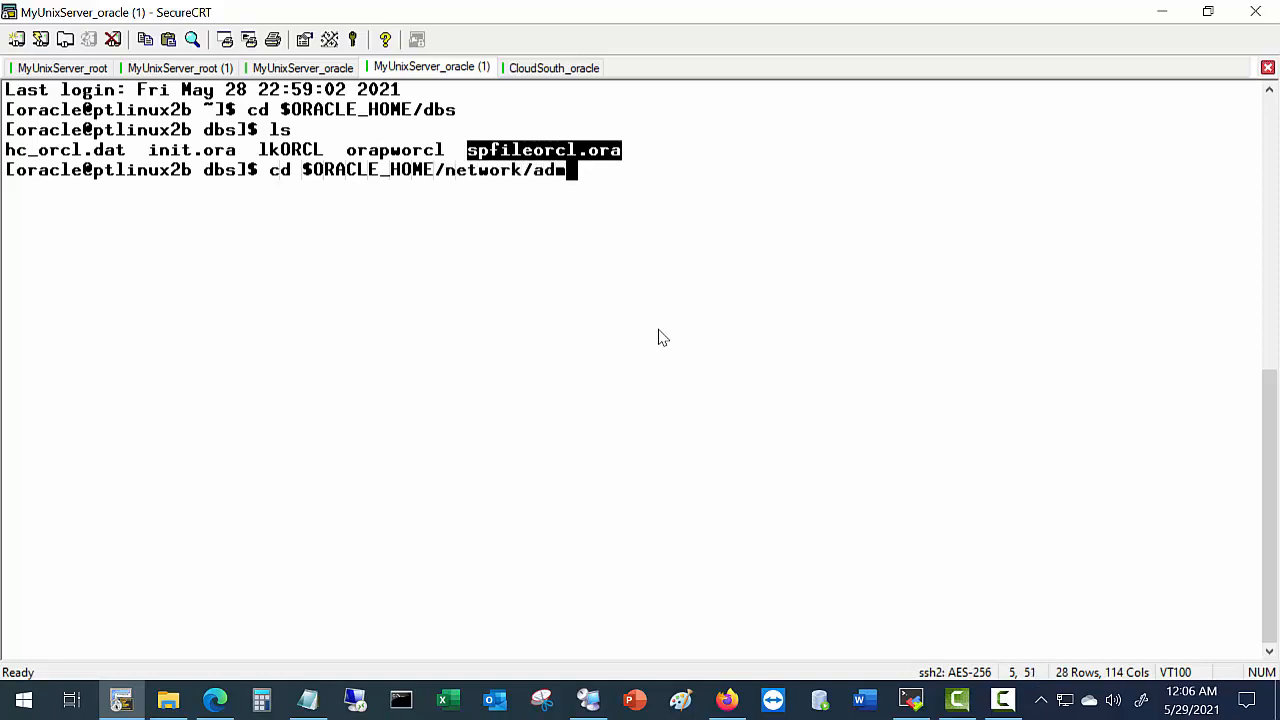
{"action": "type", "text": "in"}
{"action": "key", "text": "Return"}
{"action": "type", "text": "ls"}
{"action": "key", "text": "Return"}
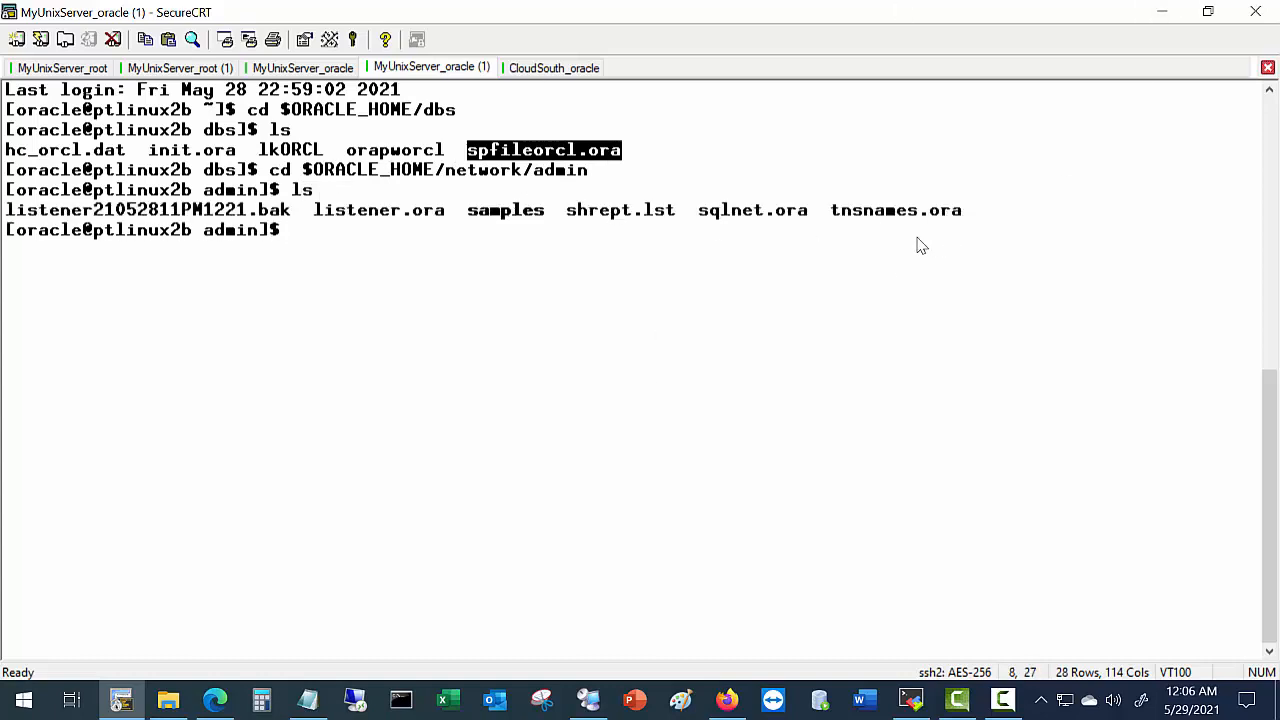
Print tnsnames.ora with cat, showing the LISTENER_ORCL and ORCL entries.
{"action": "type", "text": "cat"}
{"action": "left_click_drag", "start_coordinate": [832, 213], "coordinate": [966, 222]}
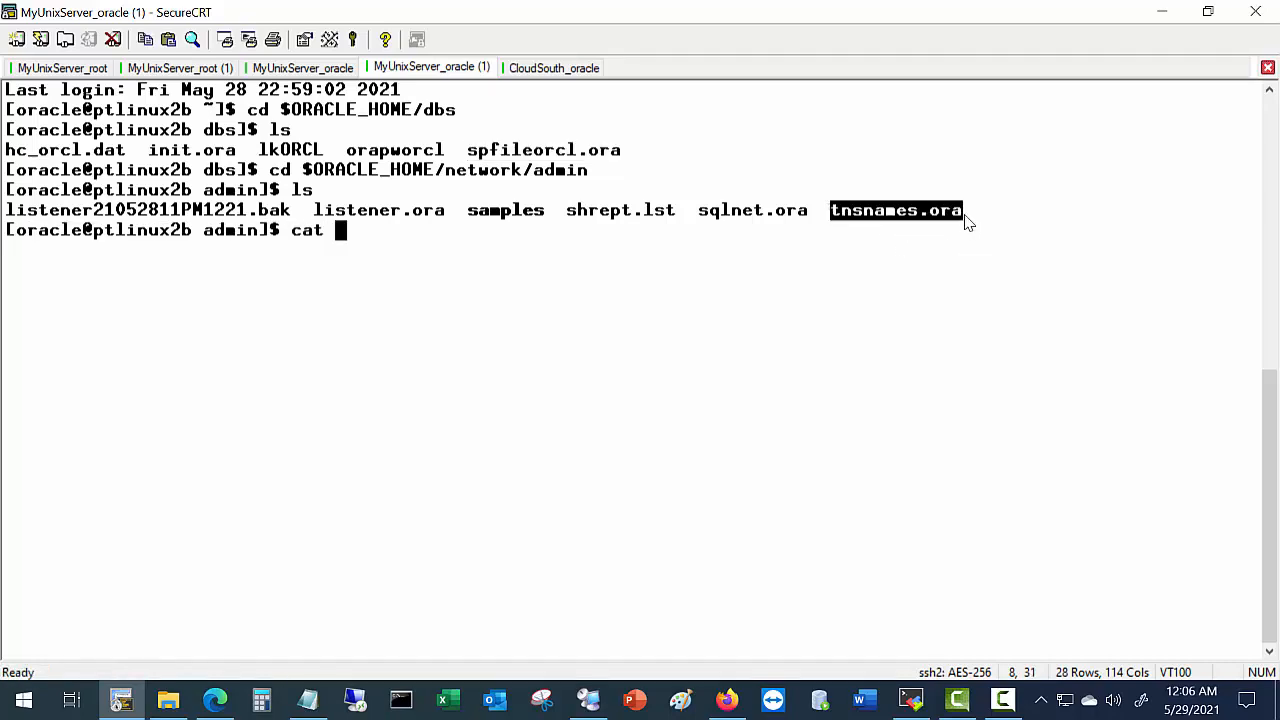
{"action": "right_click", "coordinate": [966, 222]}
{"action": "left_click", "coordinate": [1024, 273]}
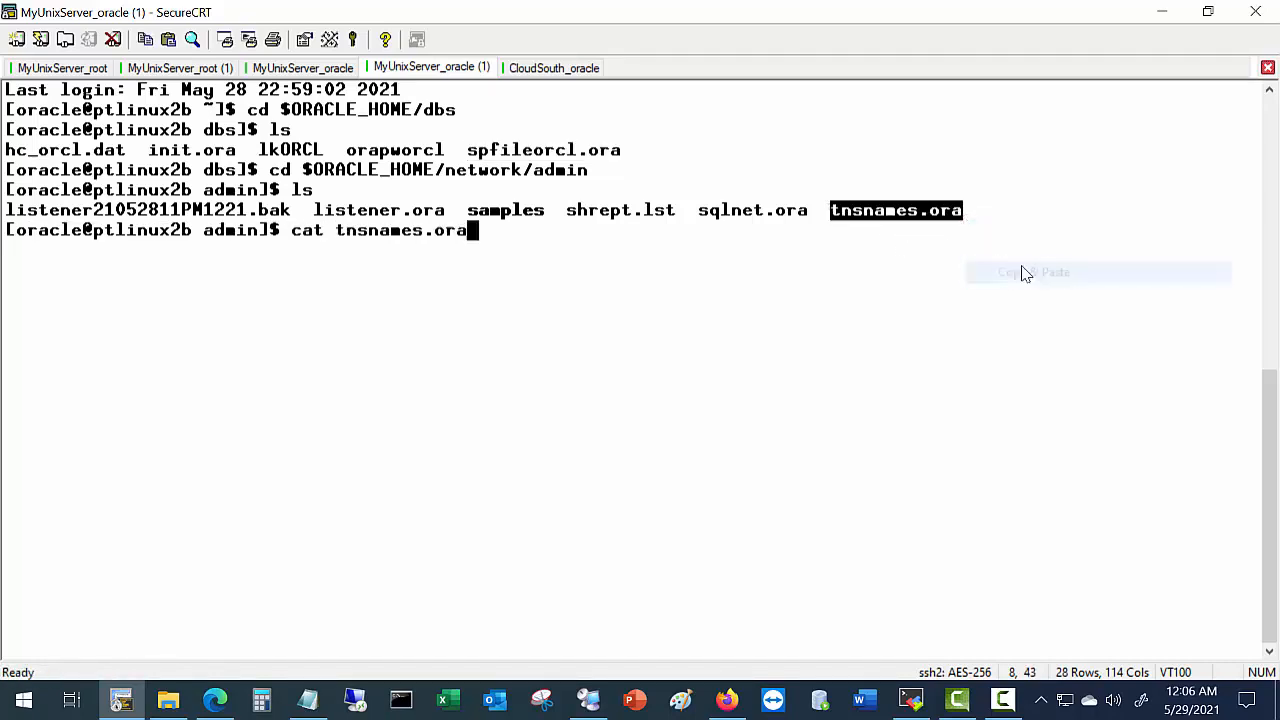
{"action": "key", "text": "Return"}
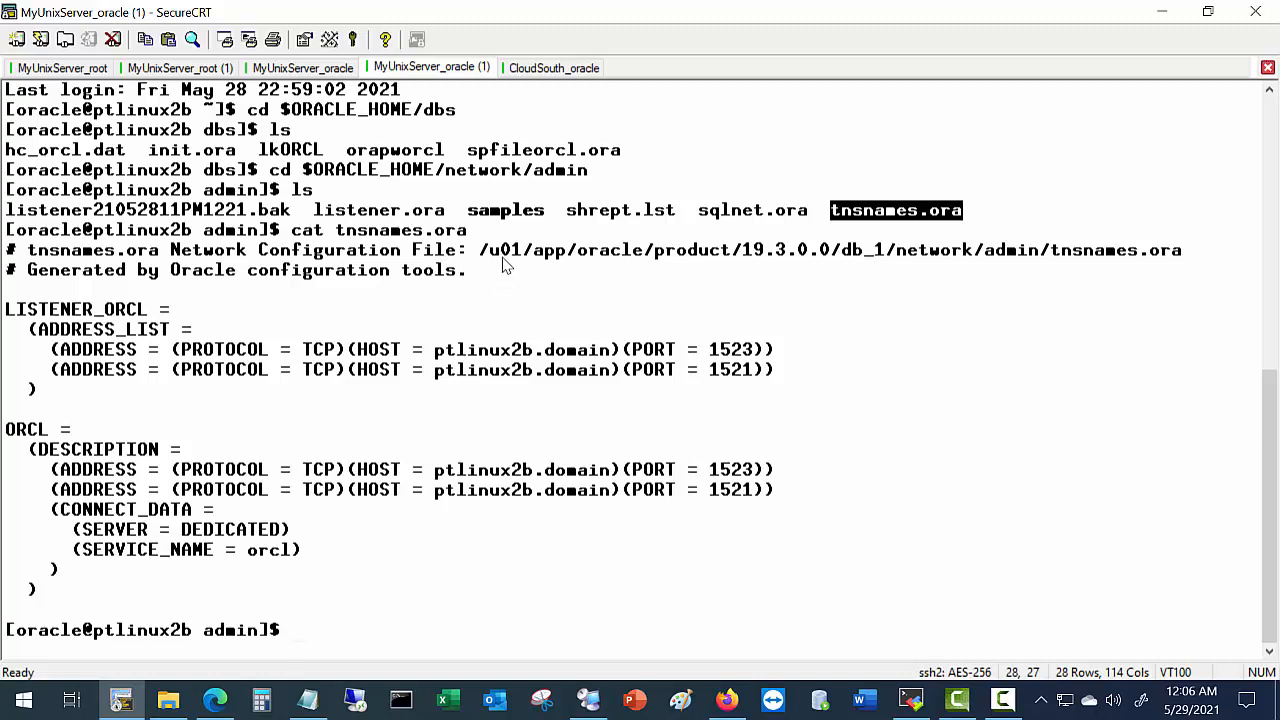
{"action": "key", "text": "alt+Tab"}
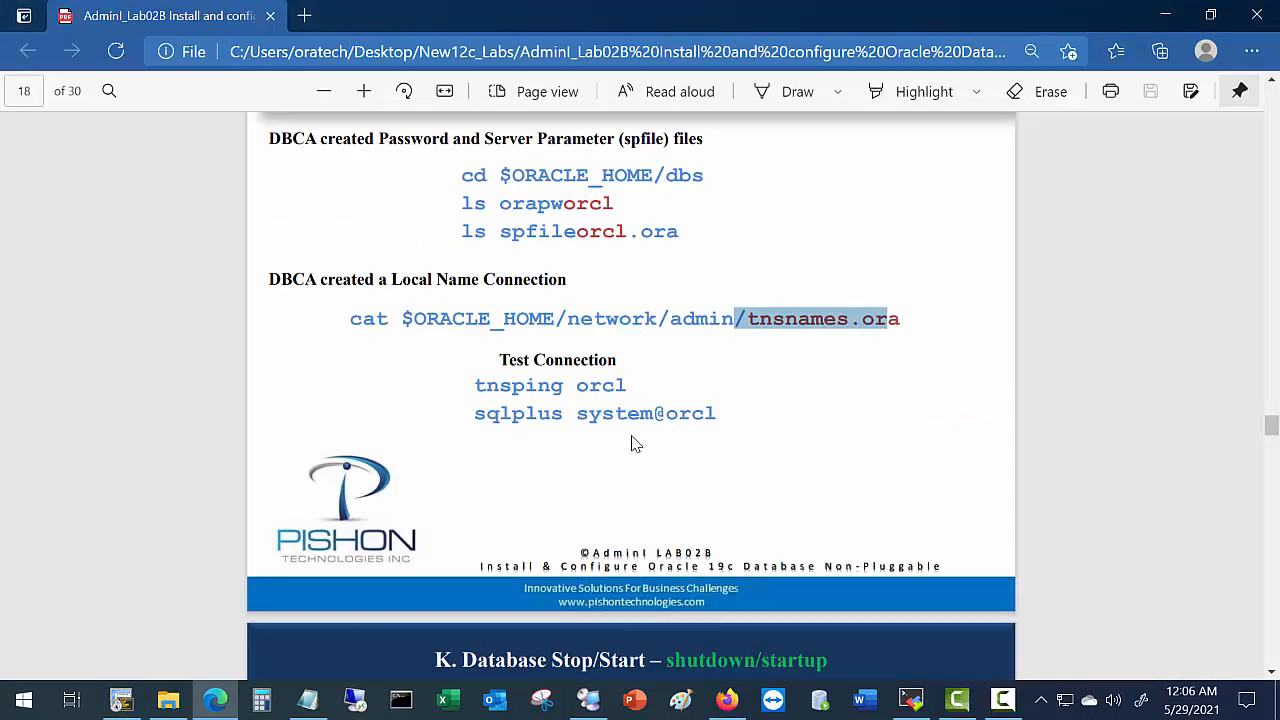
Run tnsping orcl and highlight ports 1523 and 1521 in the result.
{"action": "key", "text": "alt+Tab"}
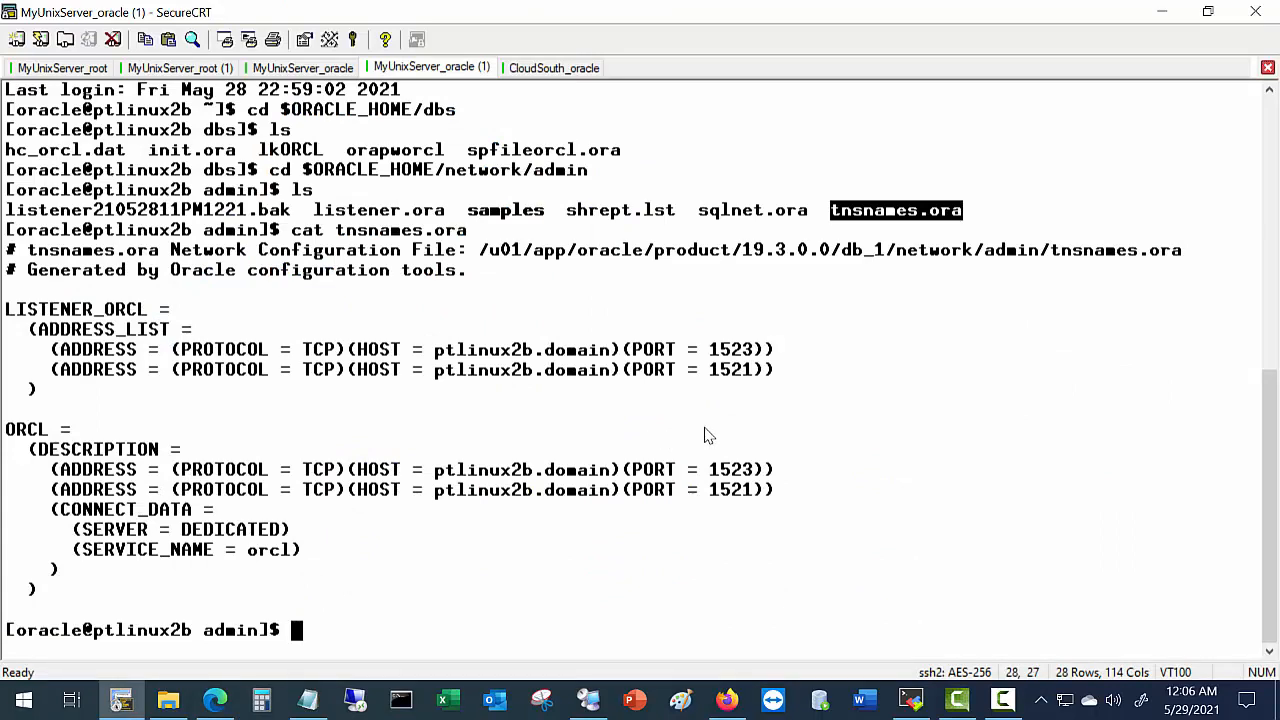
{"action": "type", "text": "tnsping "}
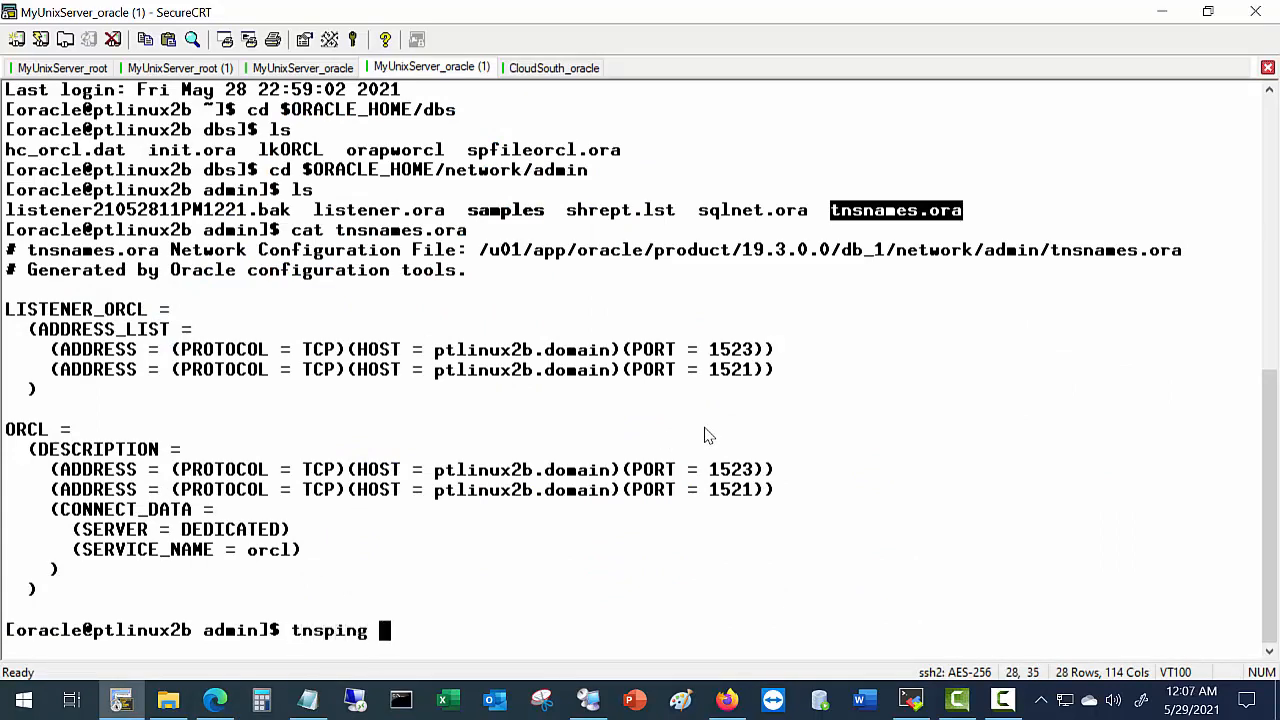
{"action": "type", "text": "orcl"}
{"action": "key", "text": "Return"}
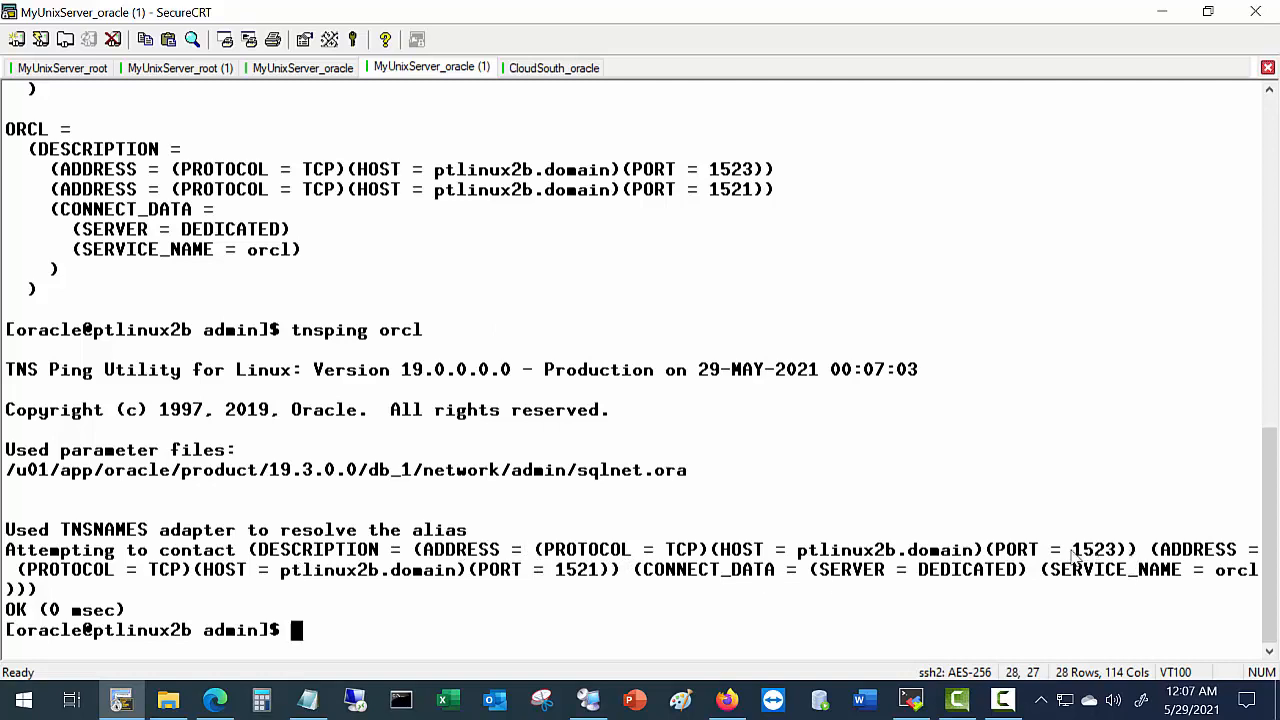
{"action": "left_click_drag", "start_coordinate": [1073, 553], "coordinate": [1107, 556]}
{"action": "left_click_drag", "start_coordinate": [556, 569], "coordinate": [606, 582]}
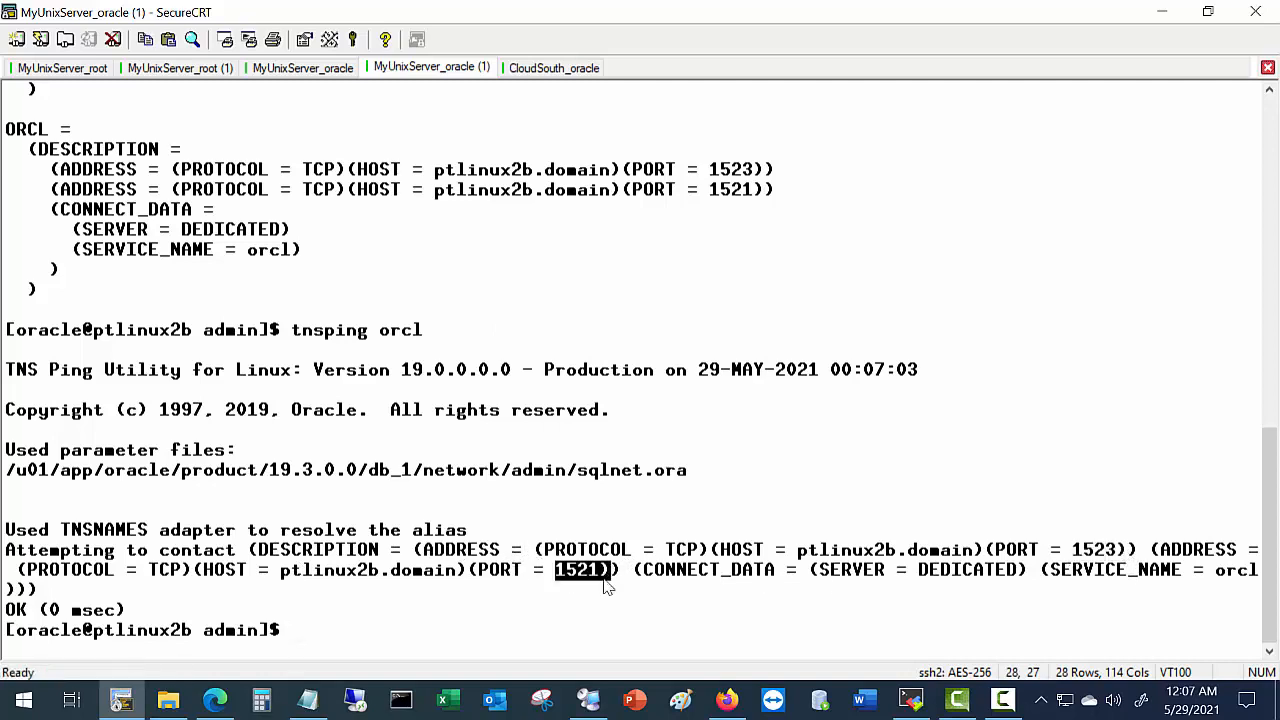
{"action": "key", "text": "alt+Tab"}
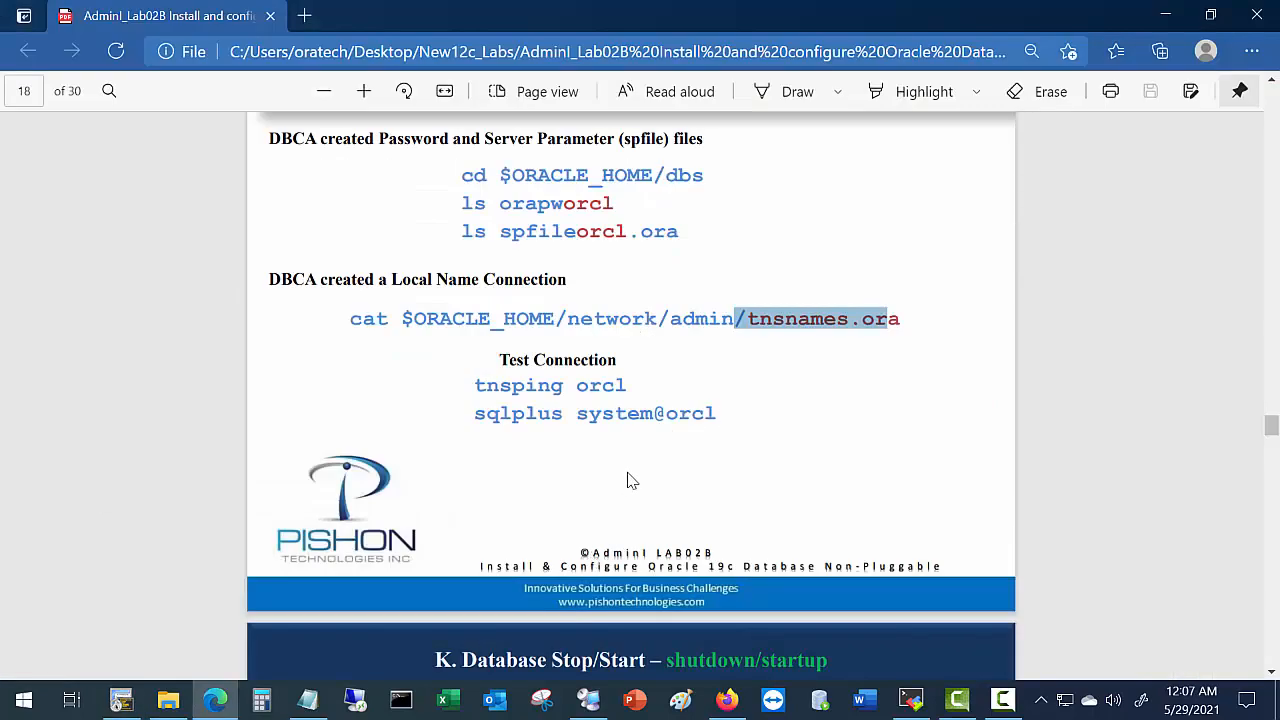
{"action": "key", "text": "alt+Tab"}
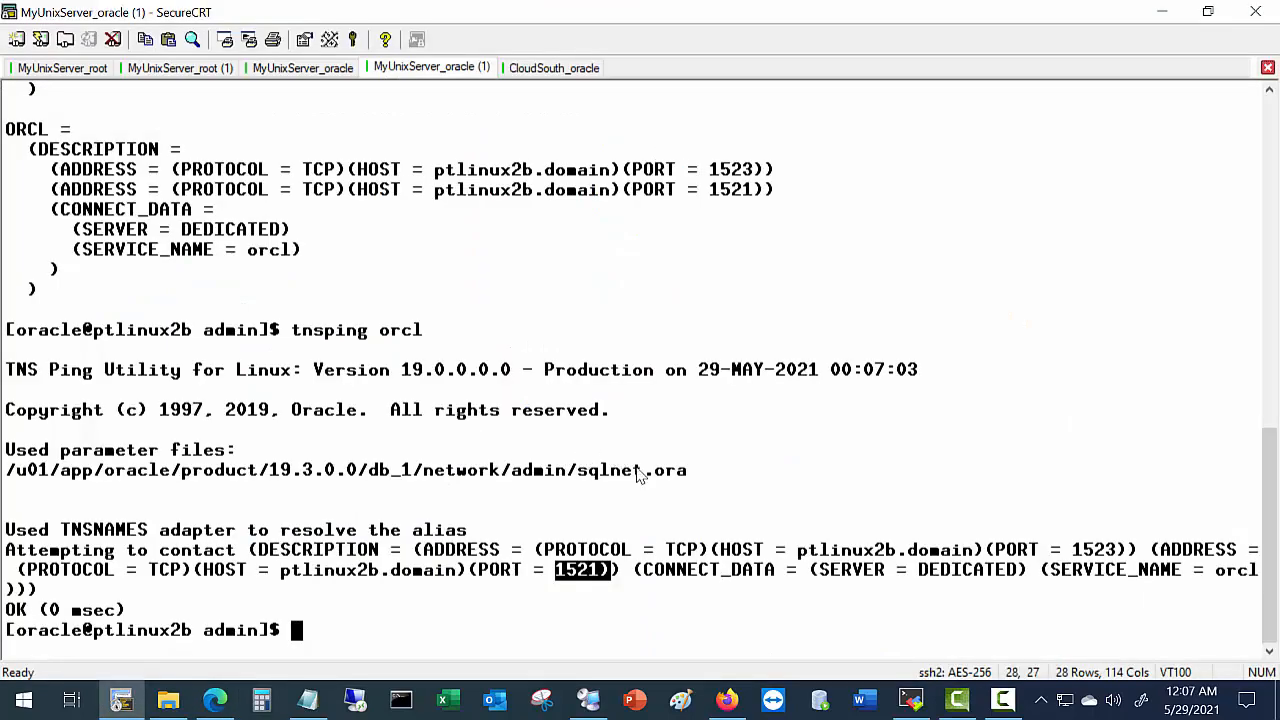
Log in with sqlplus system@orcl using the system password and confirm 'show user;' reports SYSTEM.
{"action": "type", "text": "sqlp"}
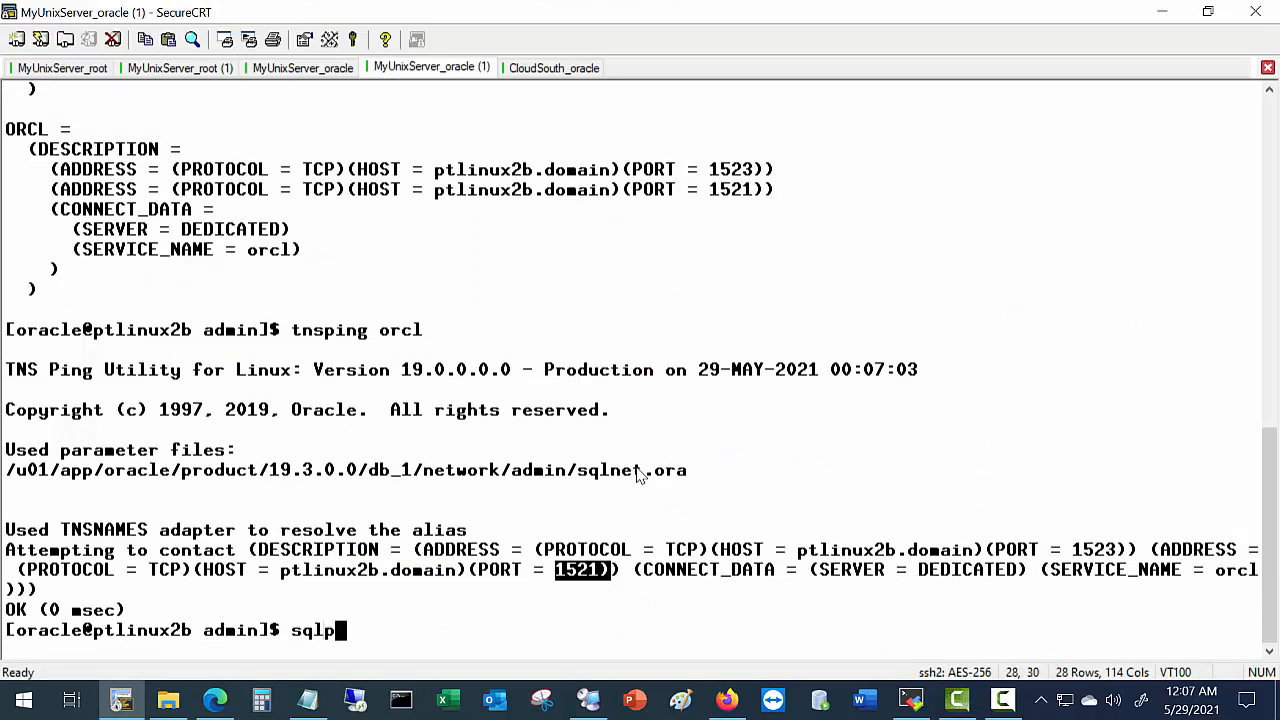
{"action": "type", "text": "lus system@"}
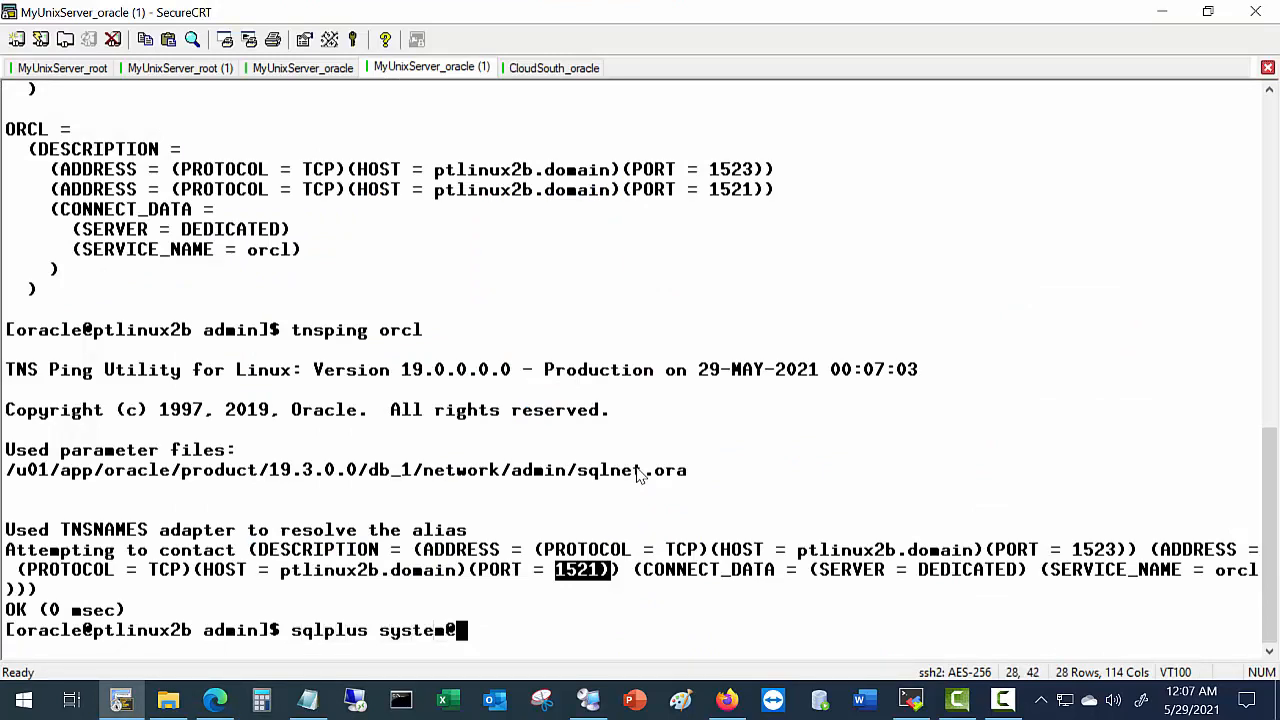
{"action": "type", "text": "orcl"}
{"action": "key", "text": "Return"}
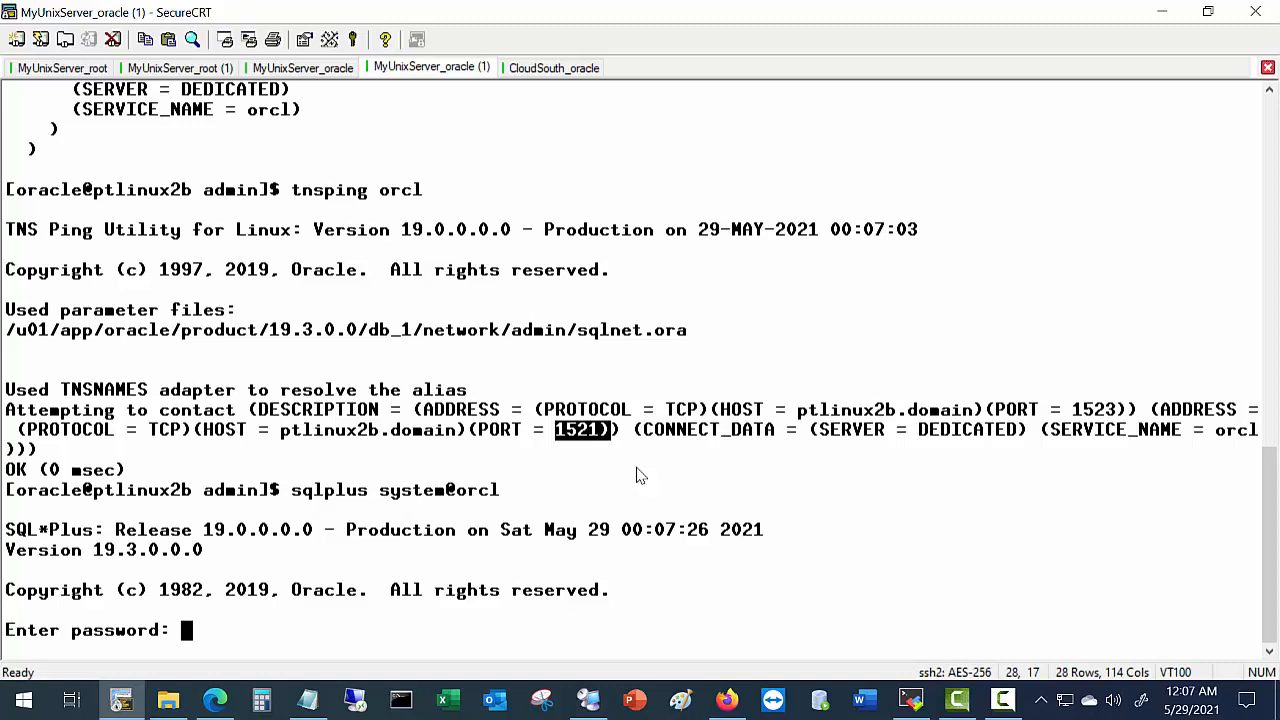
{"action": "key", "text": "Return"}
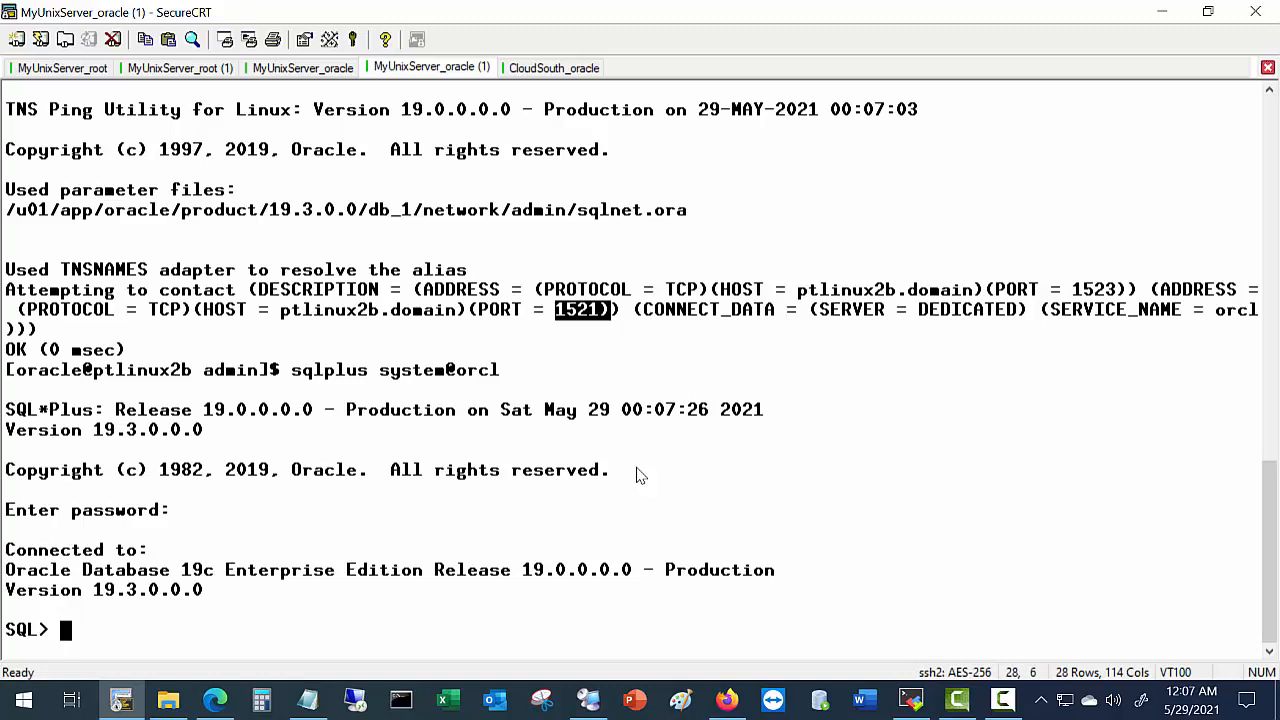
{"action": "type", "text": "show"}
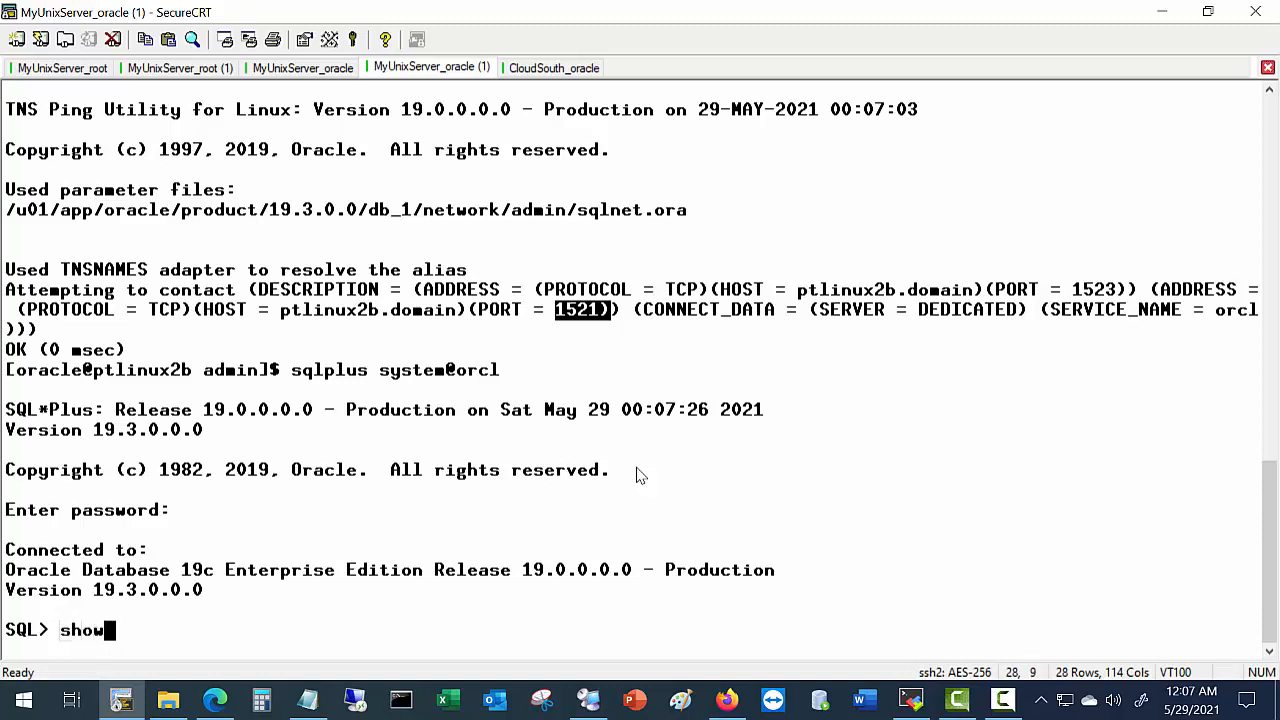
{"action": "type", "text": " user"}
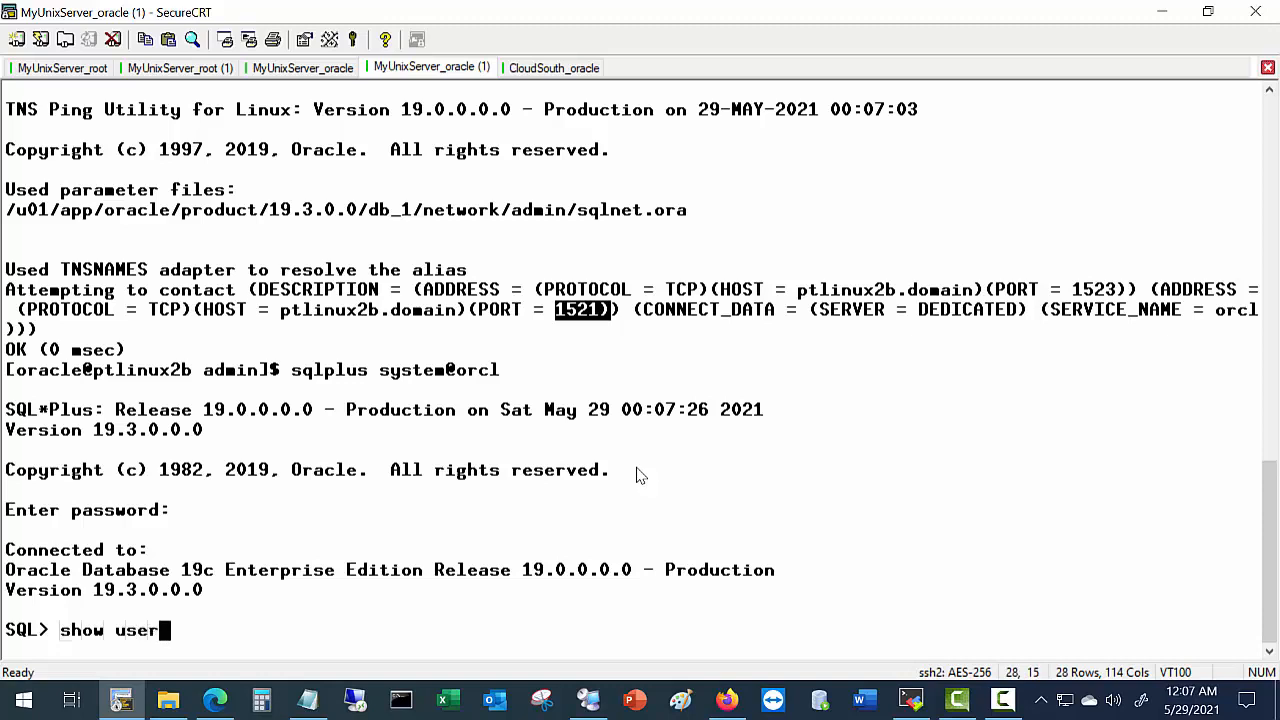
{"action": "type", "text": ";"}
{"action": "key", "text": "Return"}
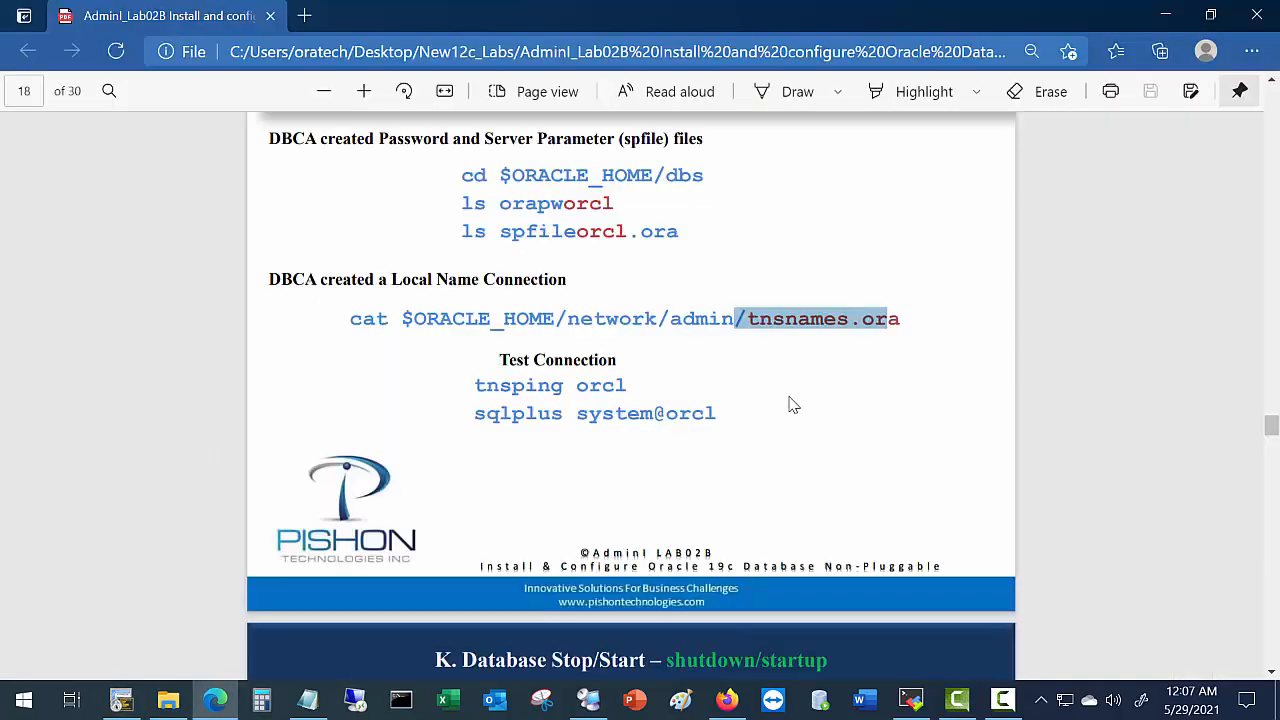
Scroll to page 19's Database Stop/Start section and copy the 'select instance_name, status from v$instance;' query.
{"action": "key", "text": "alt+Tab"}
{"action": "scroll", "coordinate": [810, 430], "scroll_direction": "down", "scroll_amount": 5}
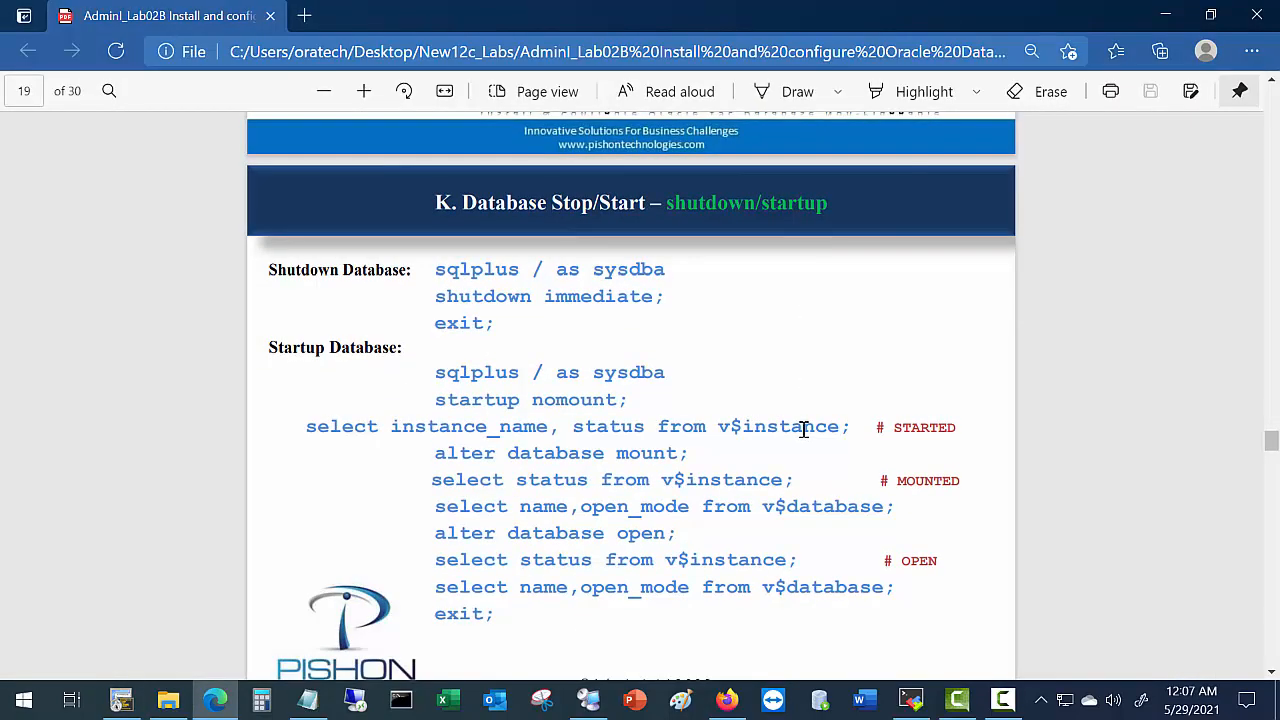
{"action": "scroll", "coordinate": [795, 428], "scroll_direction": "down", "scroll_amount": 2}
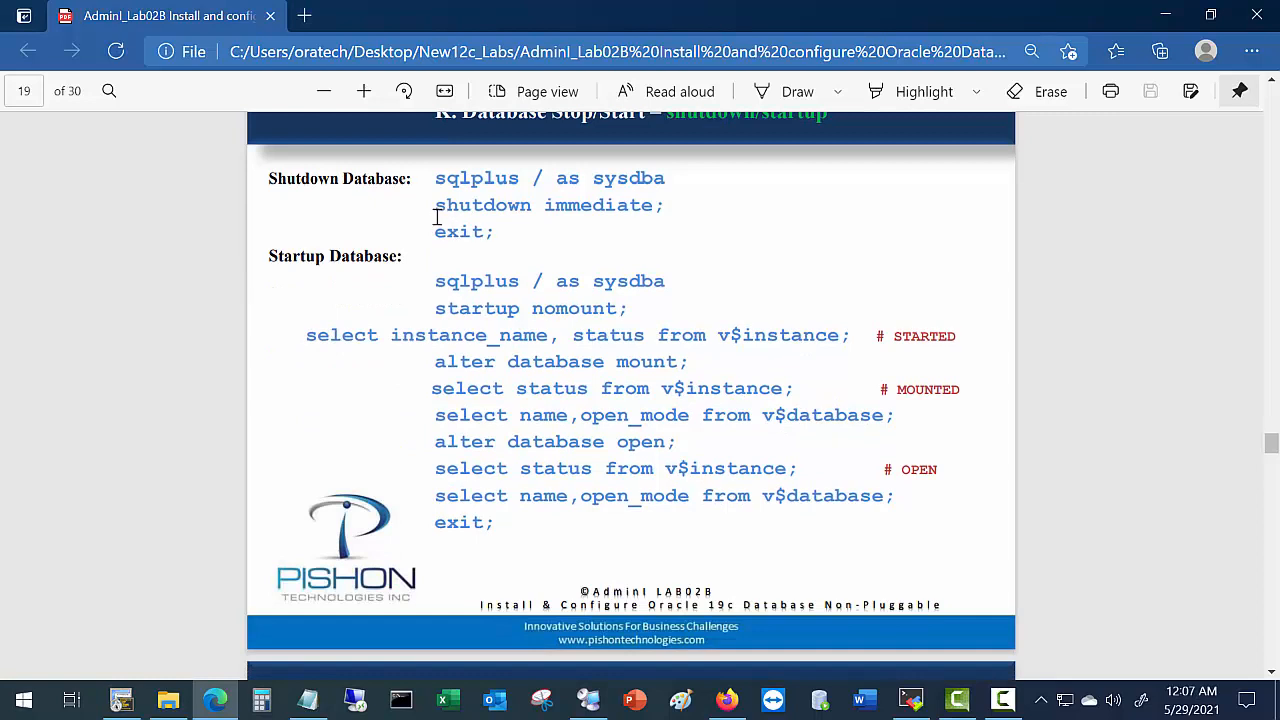
{"action": "left_click_drag", "start_coordinate": [437, 204], "coordinate": [672, 206]}
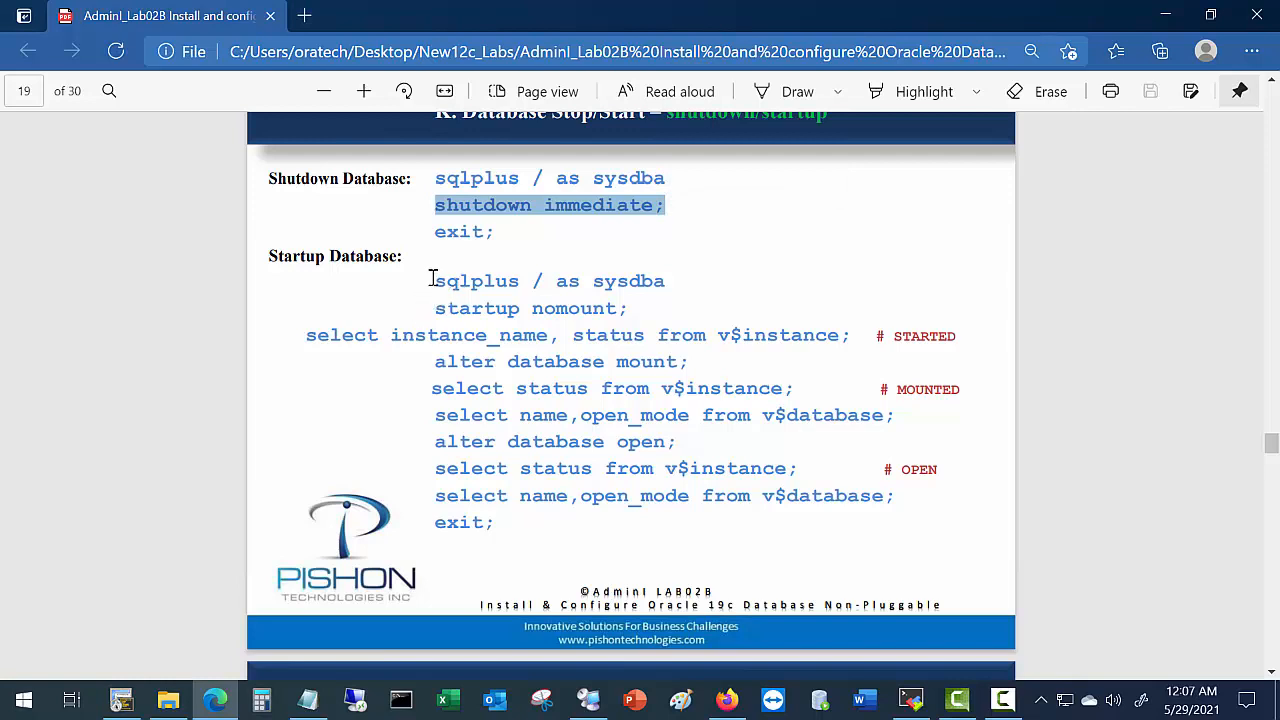
{"action": "left_click_drag", "start_coordinate": [434, 281], "coordinate": [667, 280]}
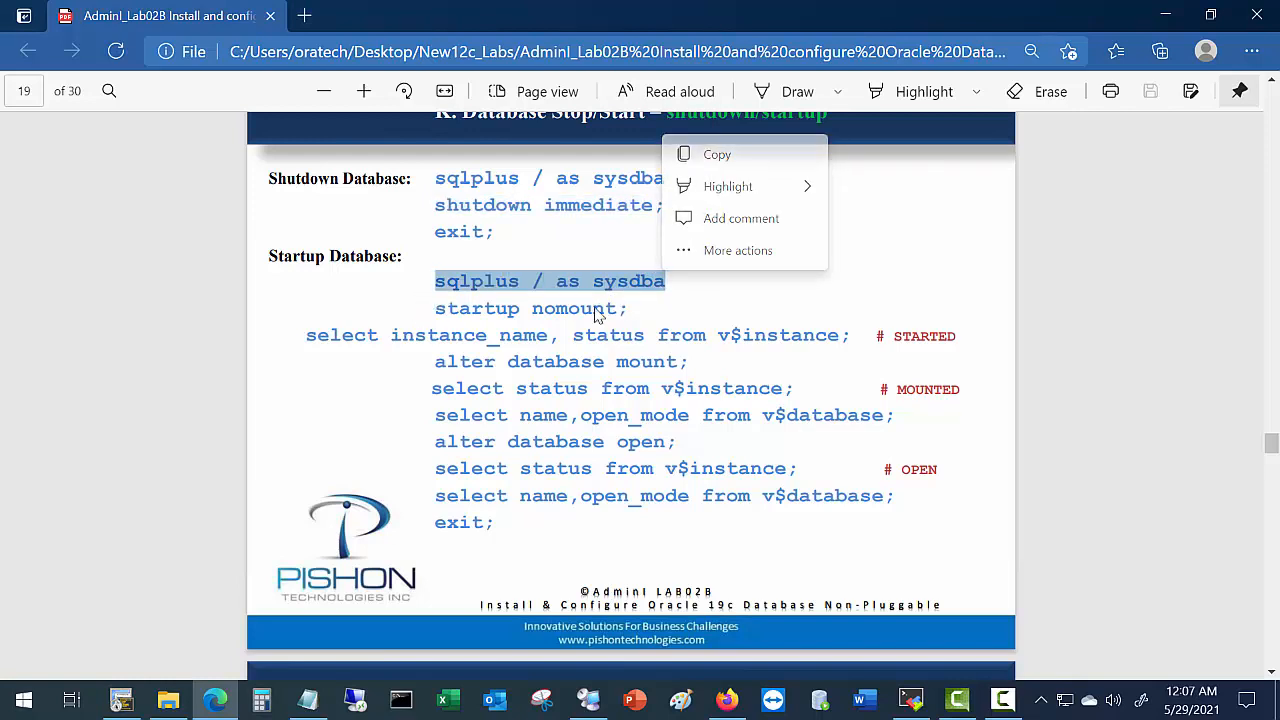
{"action": "left_click", "coordinate": [517, 316]}
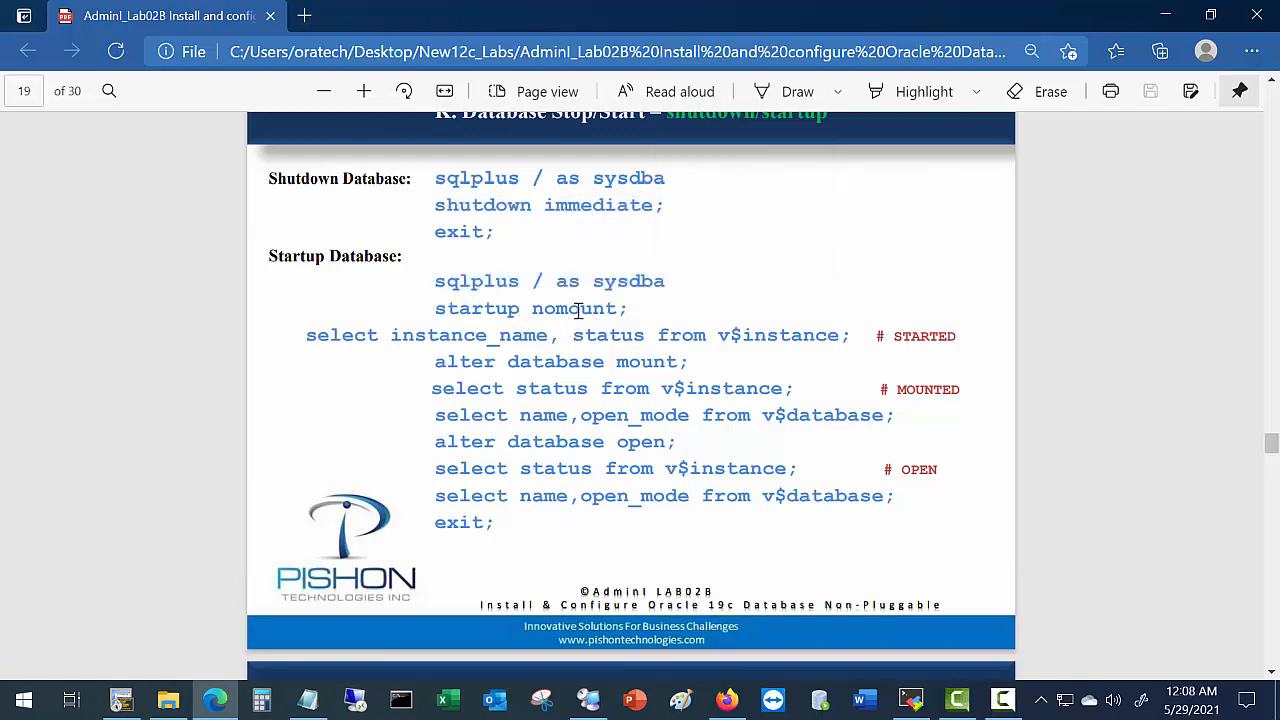
{"action": "left_click_drag", "start_coordinate": [577, 311], "coordinate": [617, 310]}
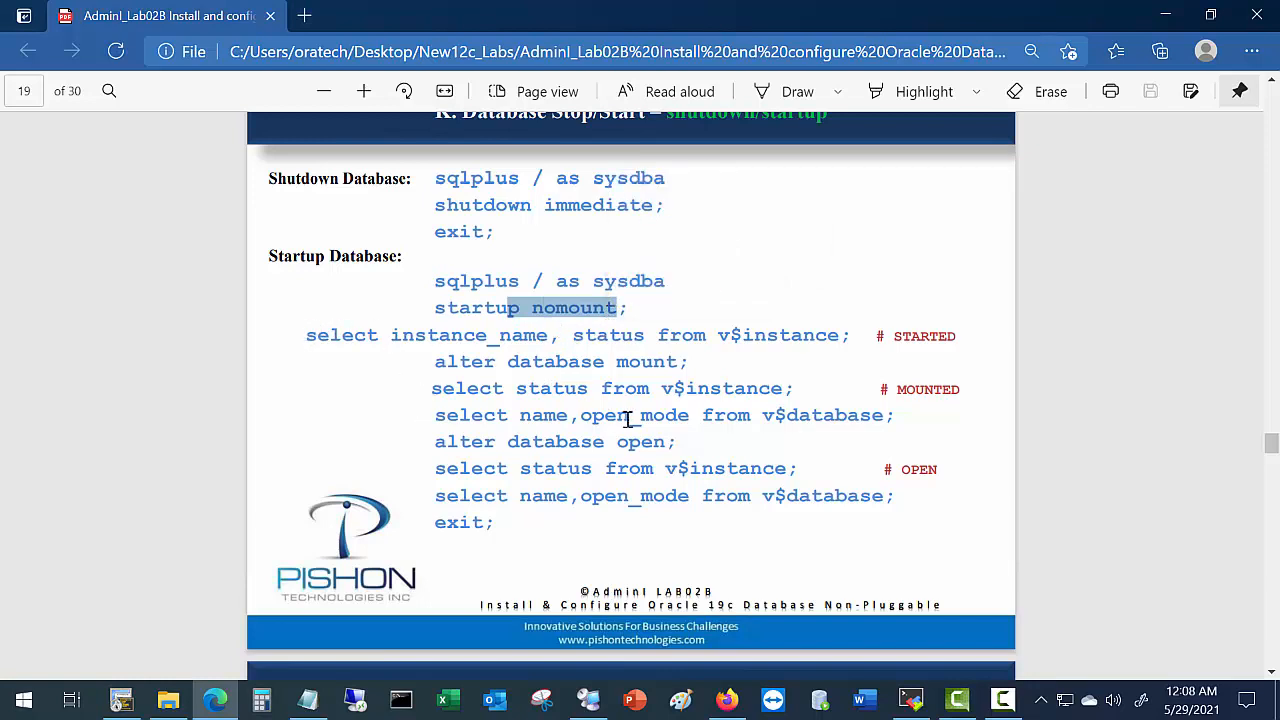
{"action": "left_click_drag", "start_coordinate": [307, 337], "coordinate": [846, 330]}
{"action": "key", "text": "ctrl+c"}
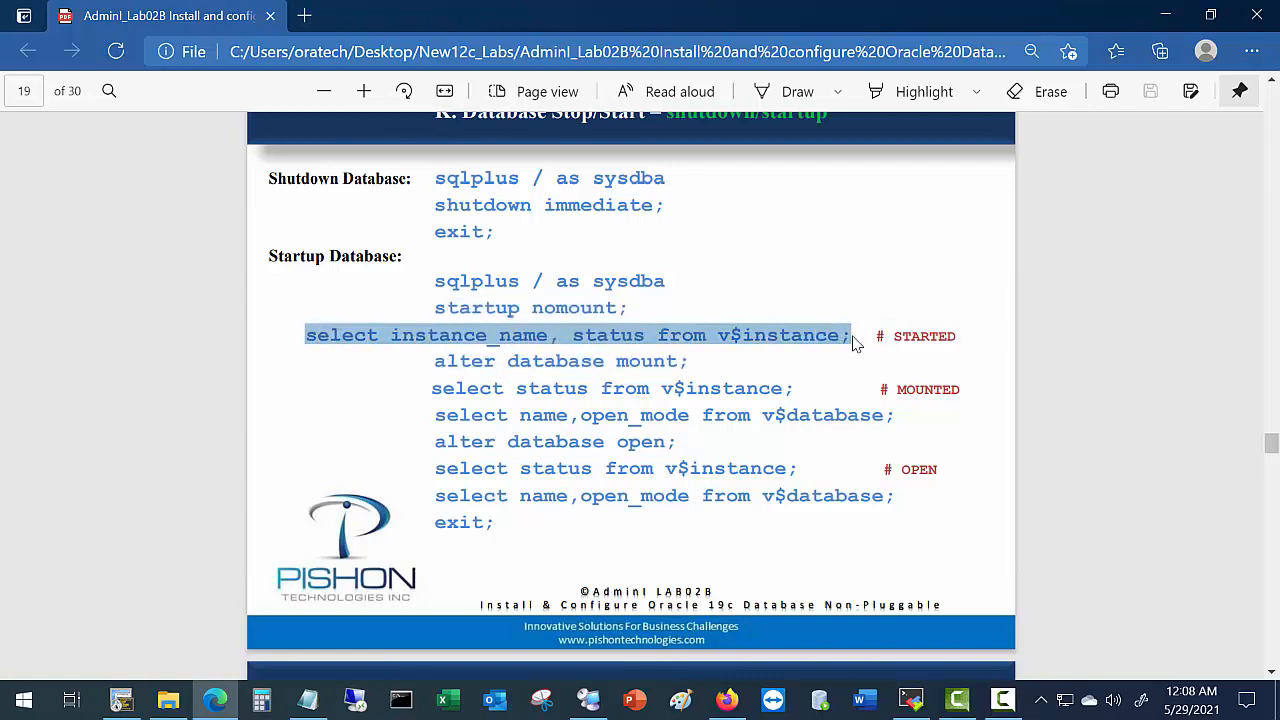
{"action": "key", "text": "alt+Tab"}
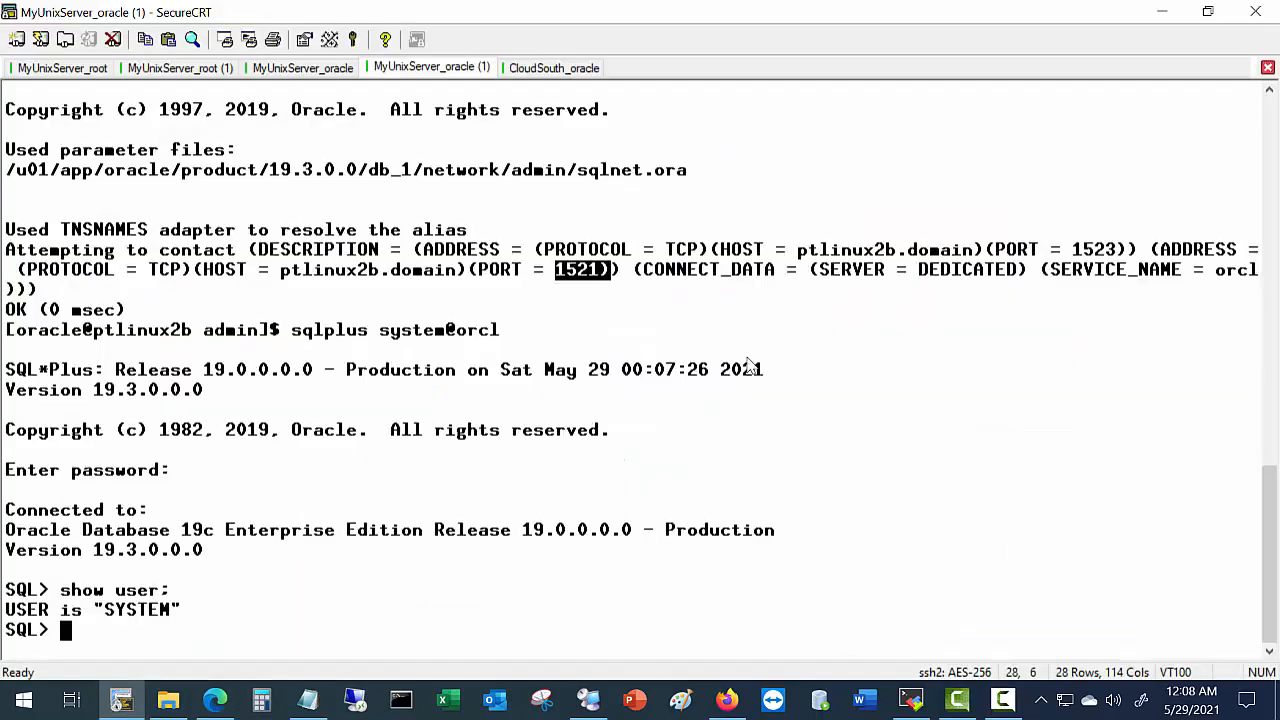
Paste and run the v$instance query, showing instance orcl with status OPEN.
{"action": "right_click", "coordinate": [754, 412]}
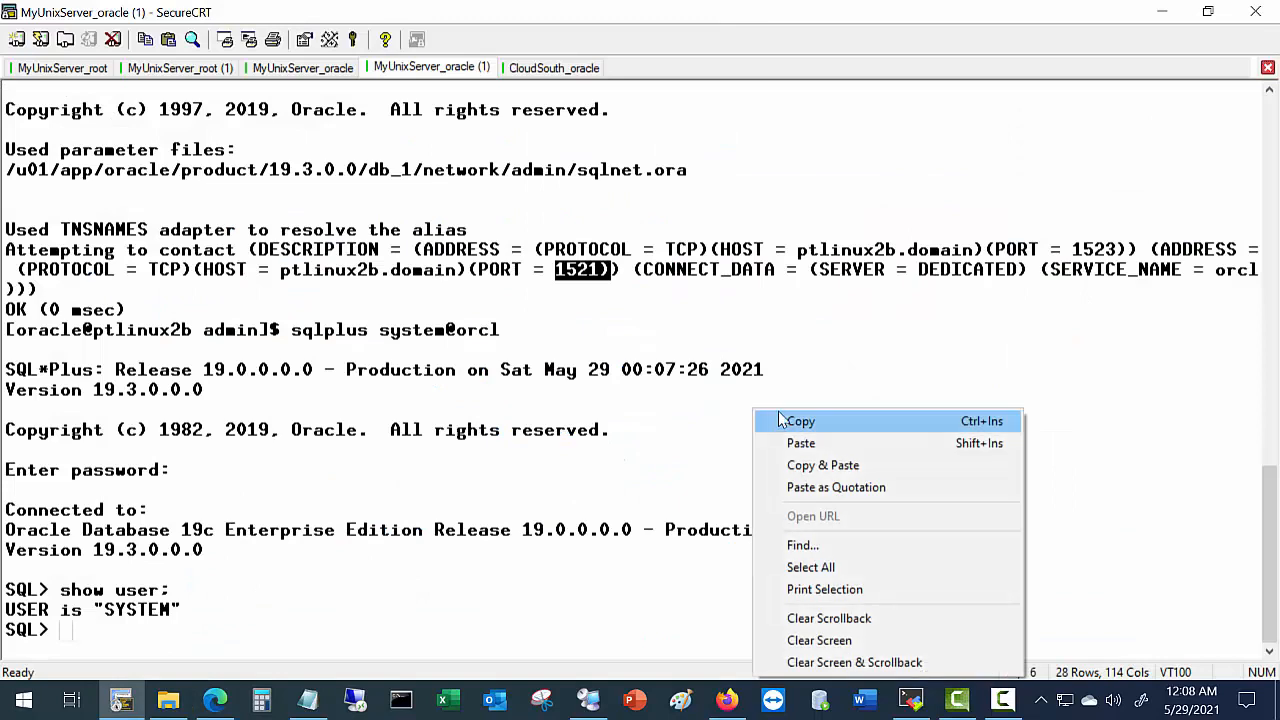
{"action": "left_click", "coordinate": [830, 444]}
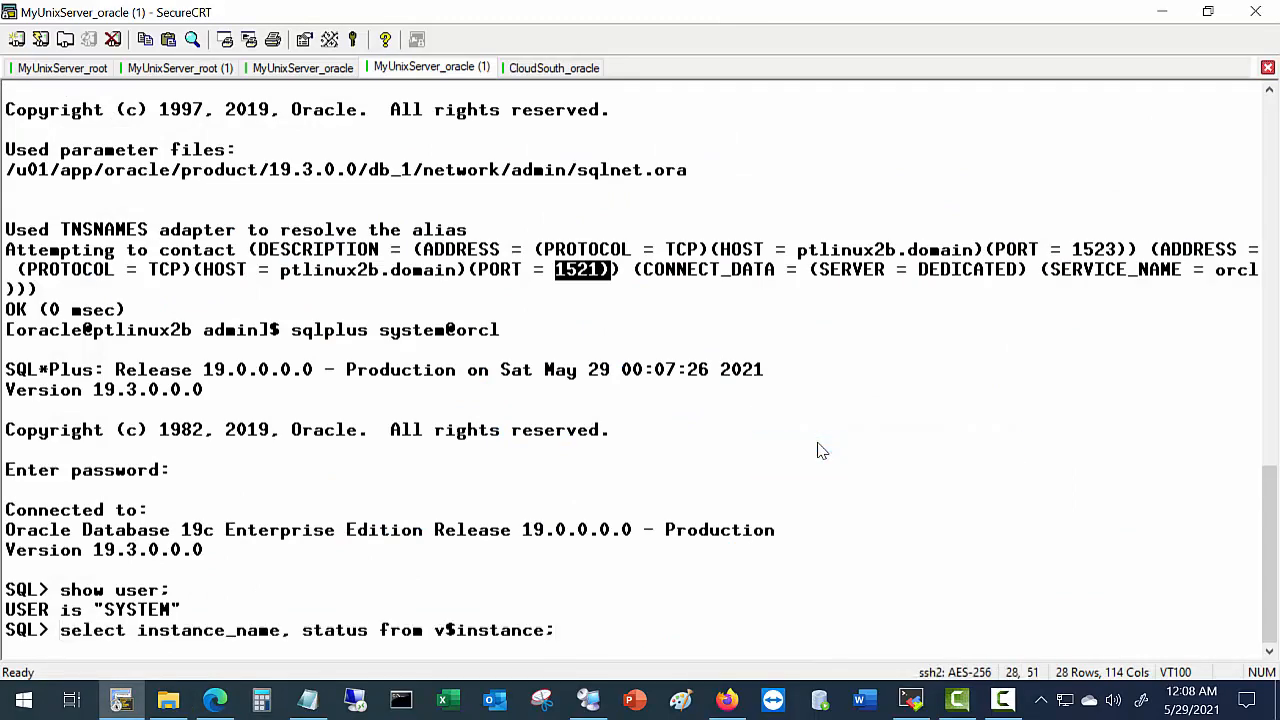
{"action": "key", "text": "Return"}
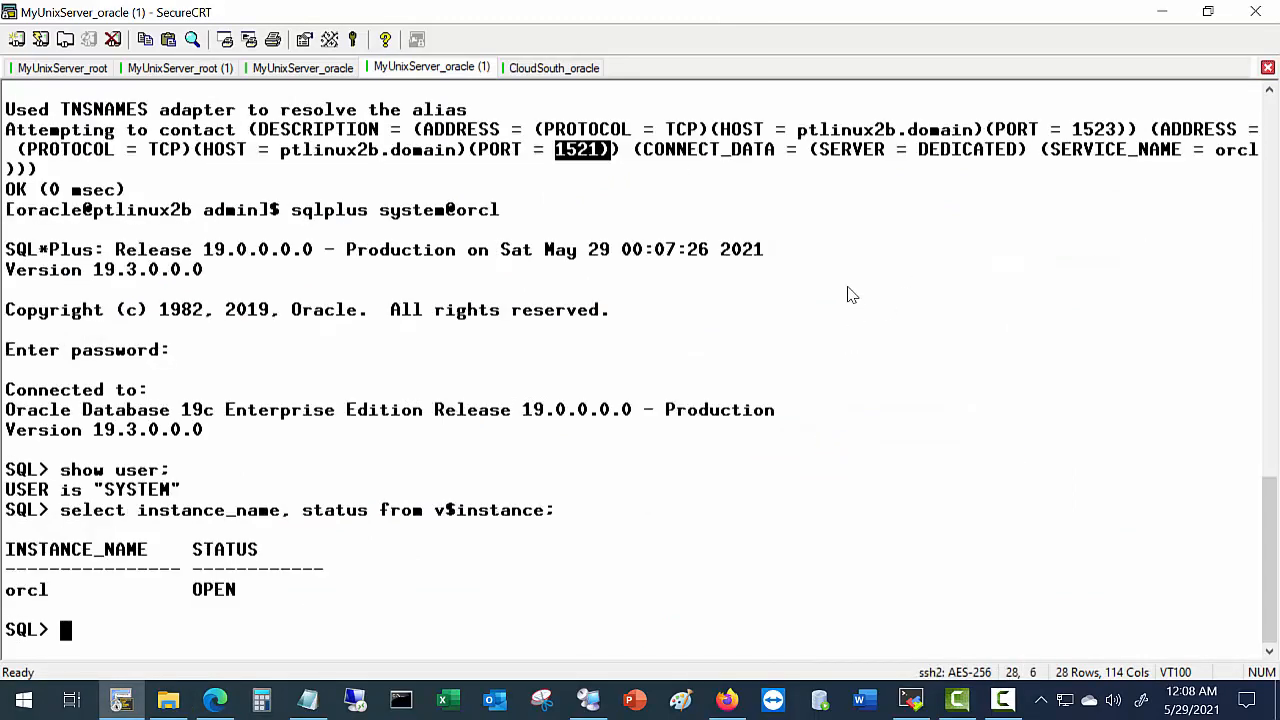
{"action": "key", "text": "alt+Tab"}
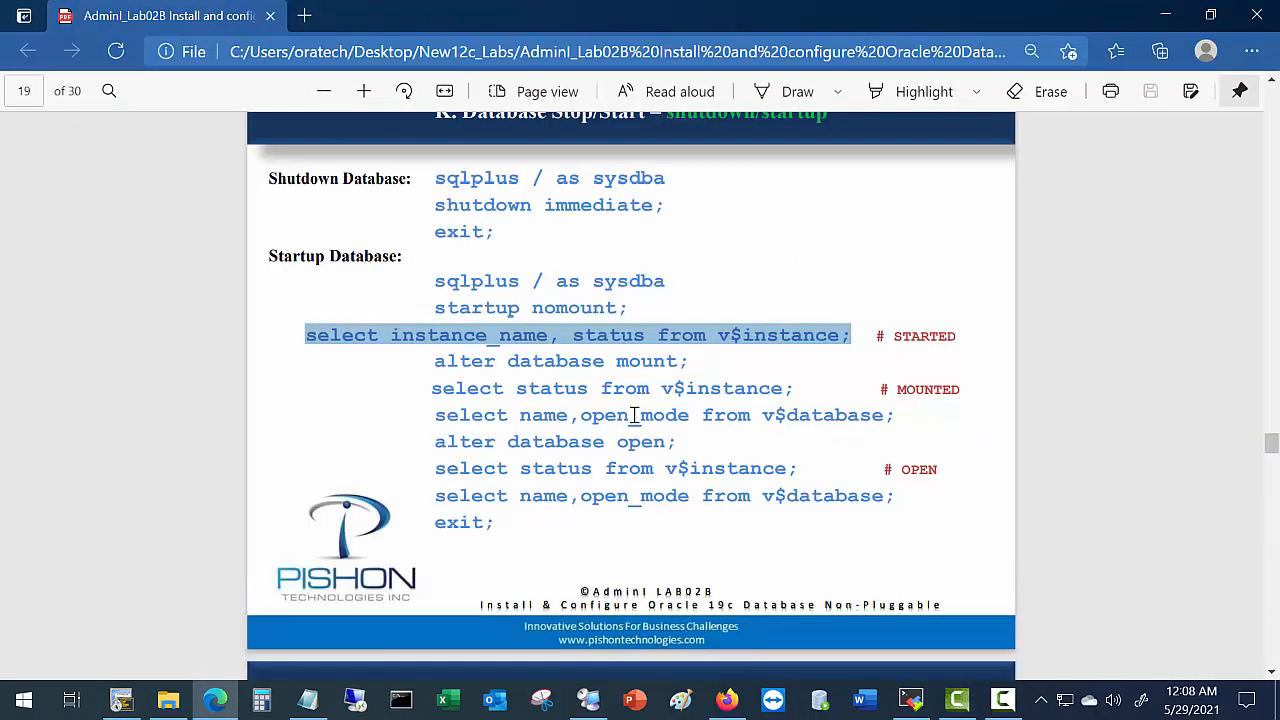
Scroll the lab guide past the lsnrctl status commands to page 21, section M. Configure Windows Client.
{"action": "scroll", "coordinate": [633, 420], "scroll_direction": "down", "scroll_amount": 3}
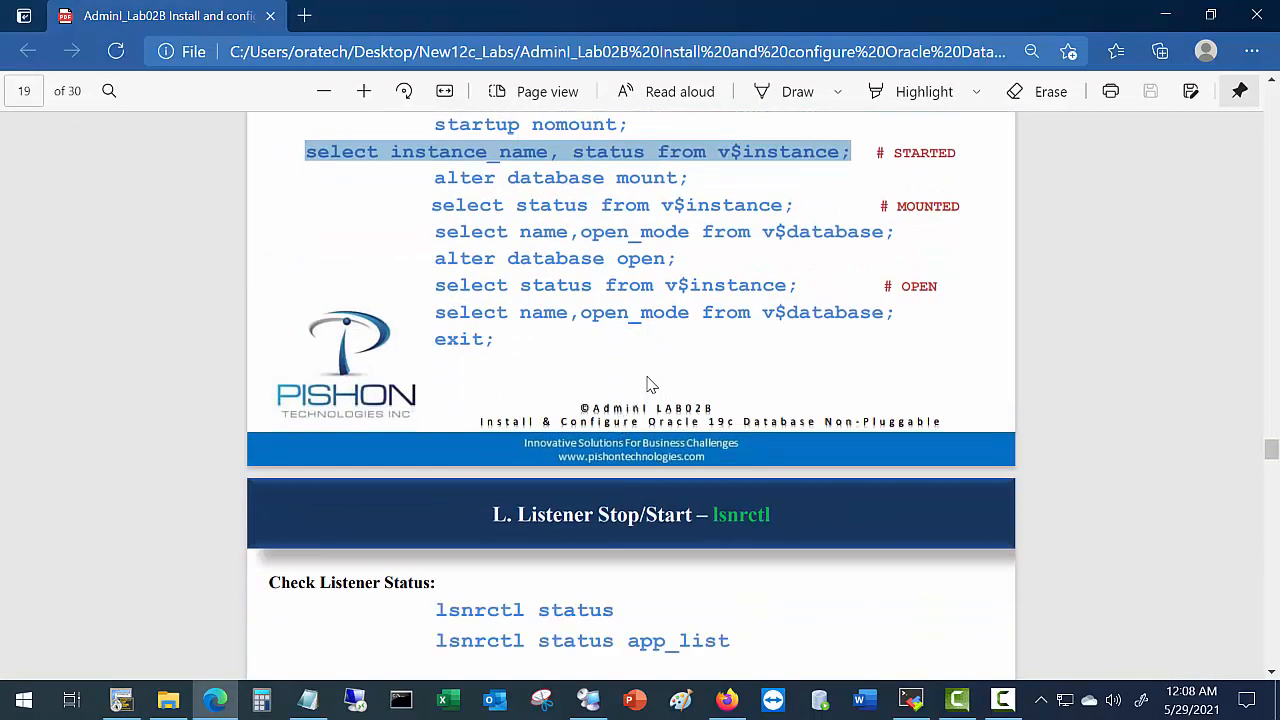
{"action": "scroll", "coordinate": [560, 311], "scroll_direction": "down", "scroll_amount": 2}
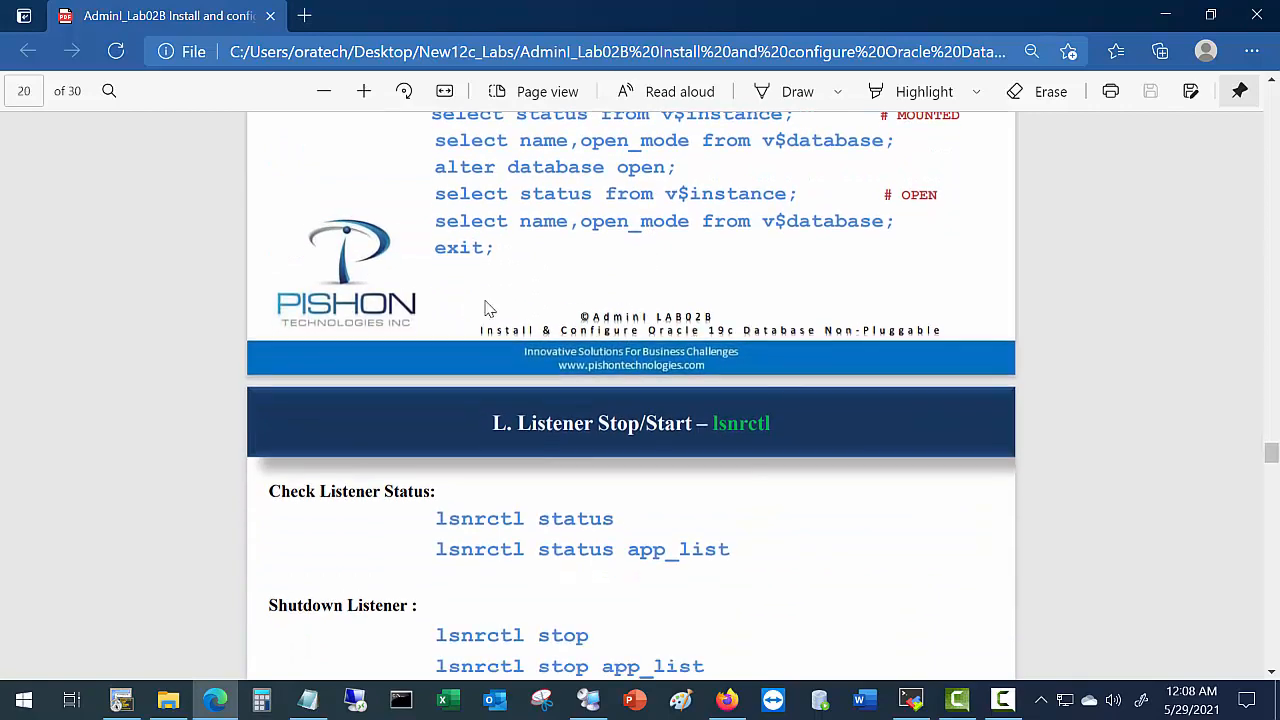
{"action": "scroll", "coordinate": [486, 309], "scroll_direction": "down", "scroll_amount": 3}
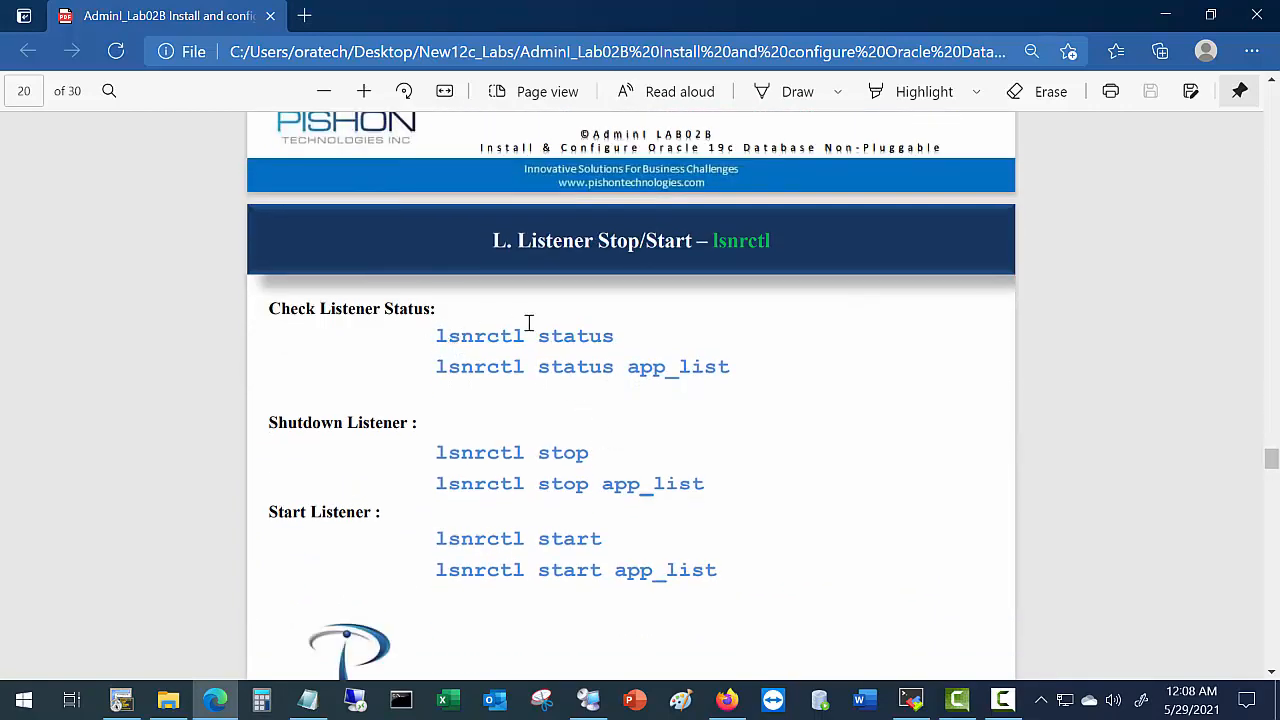
{"action": "left_click_drag", "start_coordinate": [437, 336], "coordinate": [600, 357]}
{"action": "left_click", "coordinate": [612, 375]}
{"action": "scroll", "coordinate": [610, 440], "scroll_direction": "down", "scroll_amount": 2}
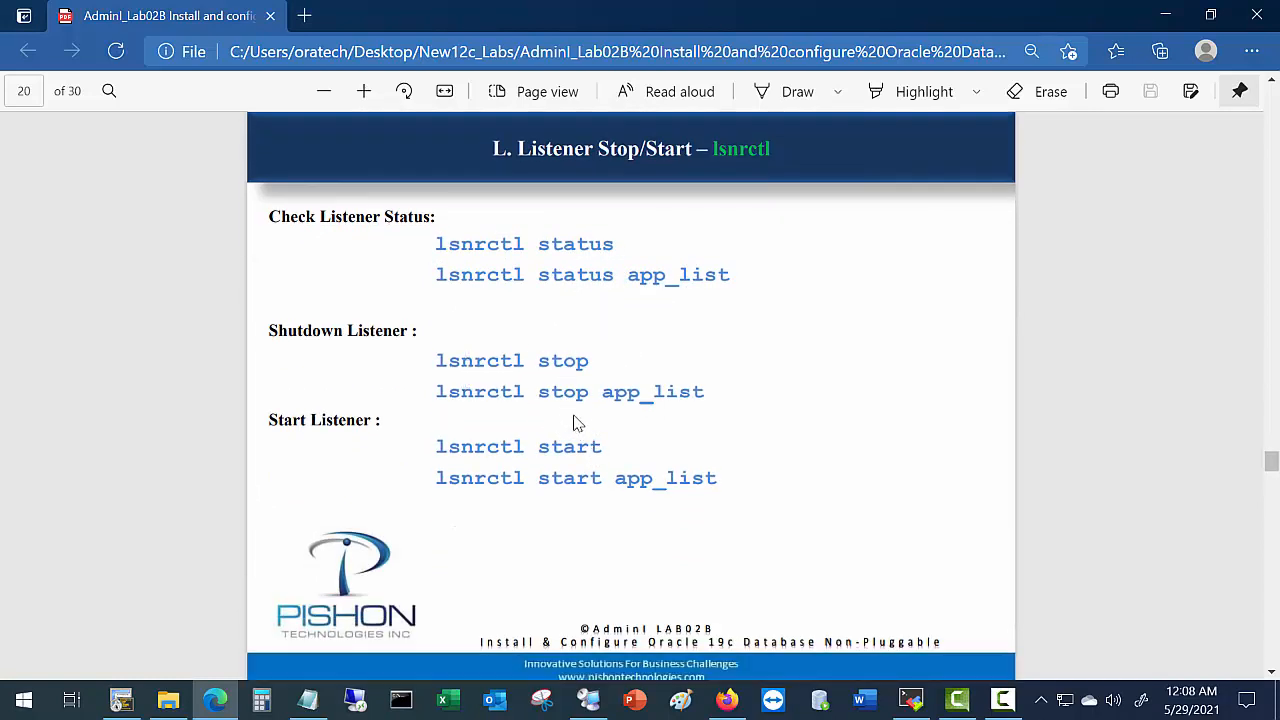
{"action": "scroll", "coordinate": [610, 505], "scroll_direction": "down", "scroll_amount": 9}
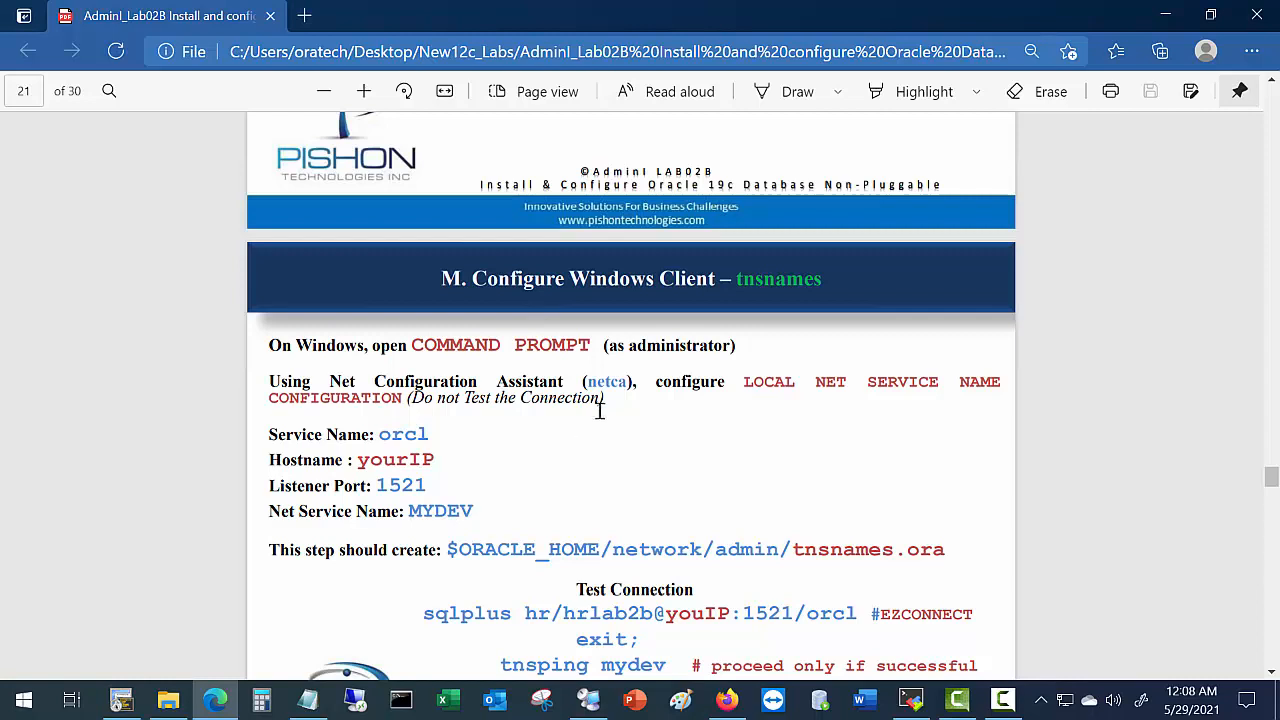
{"action": "scroll", "coordinate": [626, 325], "scroll_direction": "down", "scroll_amount": 2}
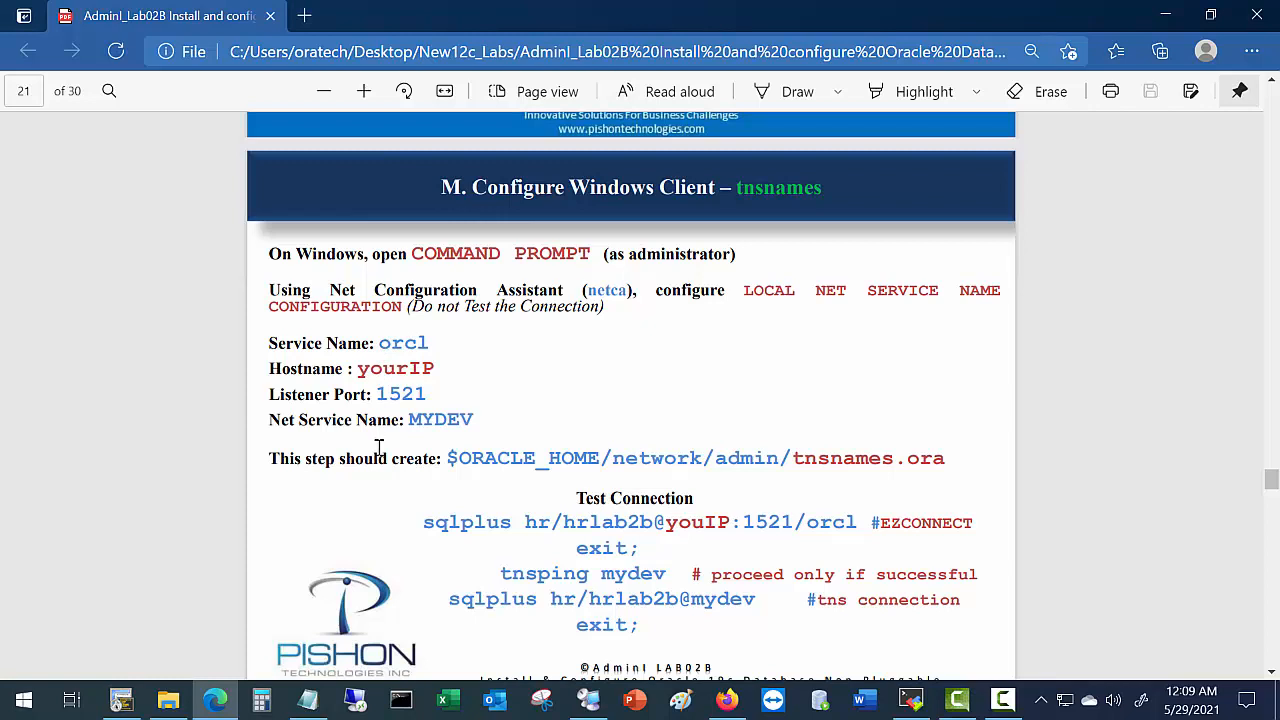
Open a Command Prompt and type the sqlplus login for the hr user with its password.
{"action": "left_click", "coordinate": [401, 703]}
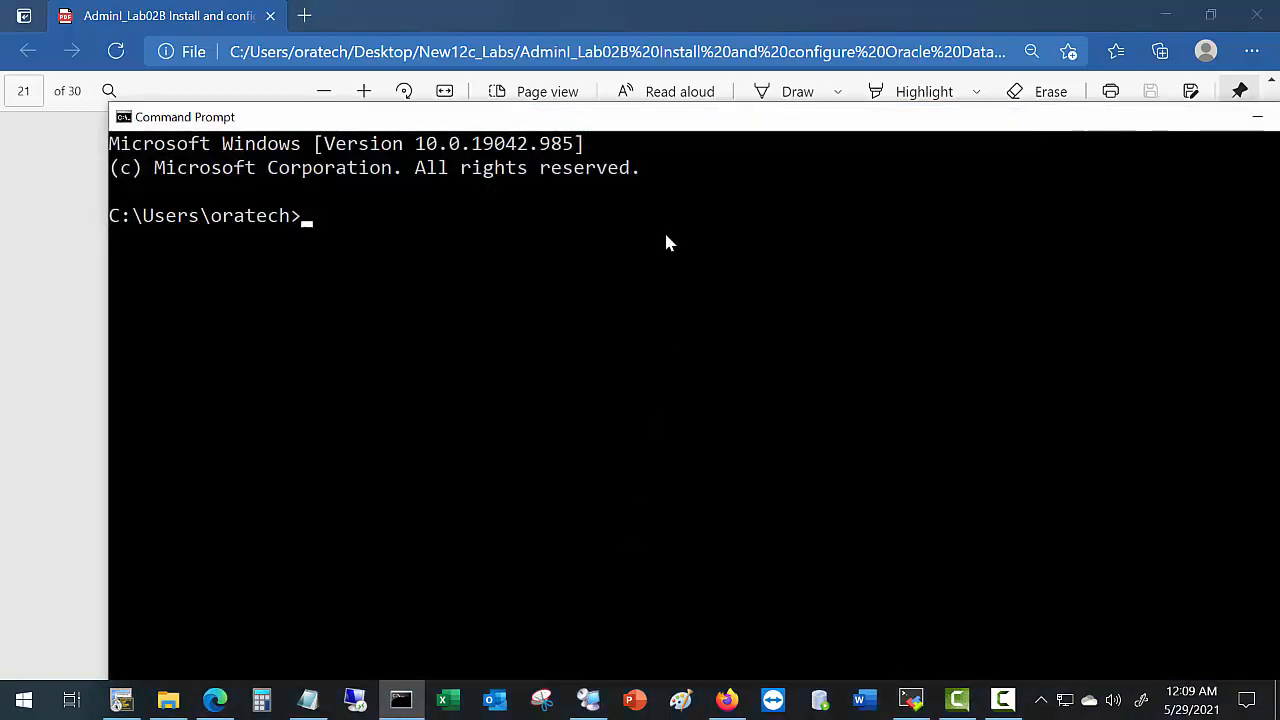
{"action": "left_click_drag", "start_coordinate": [720, 125], "coordinate": [1041, 627]}
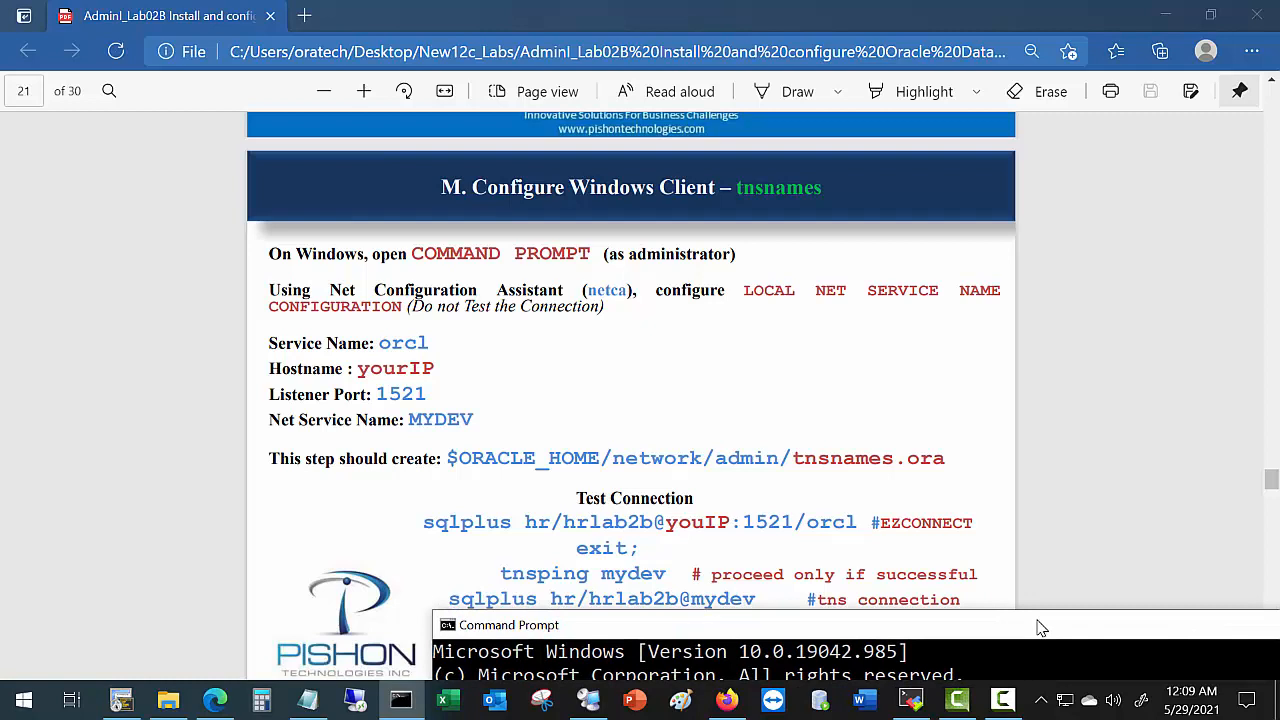
{"action": "left_click_drag", "start_coordinate": [1040, 627], "coordinate": [937, 152]}
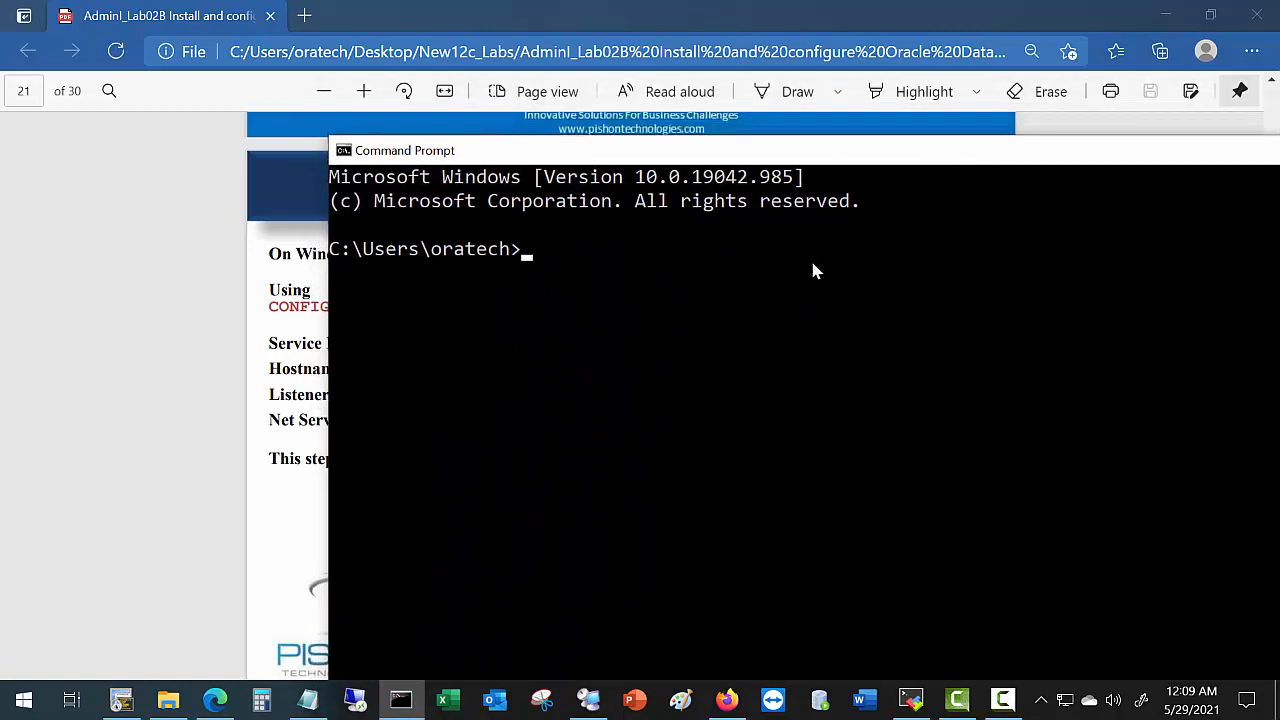
{"action": "type", "text": "sqlplus hr/"}
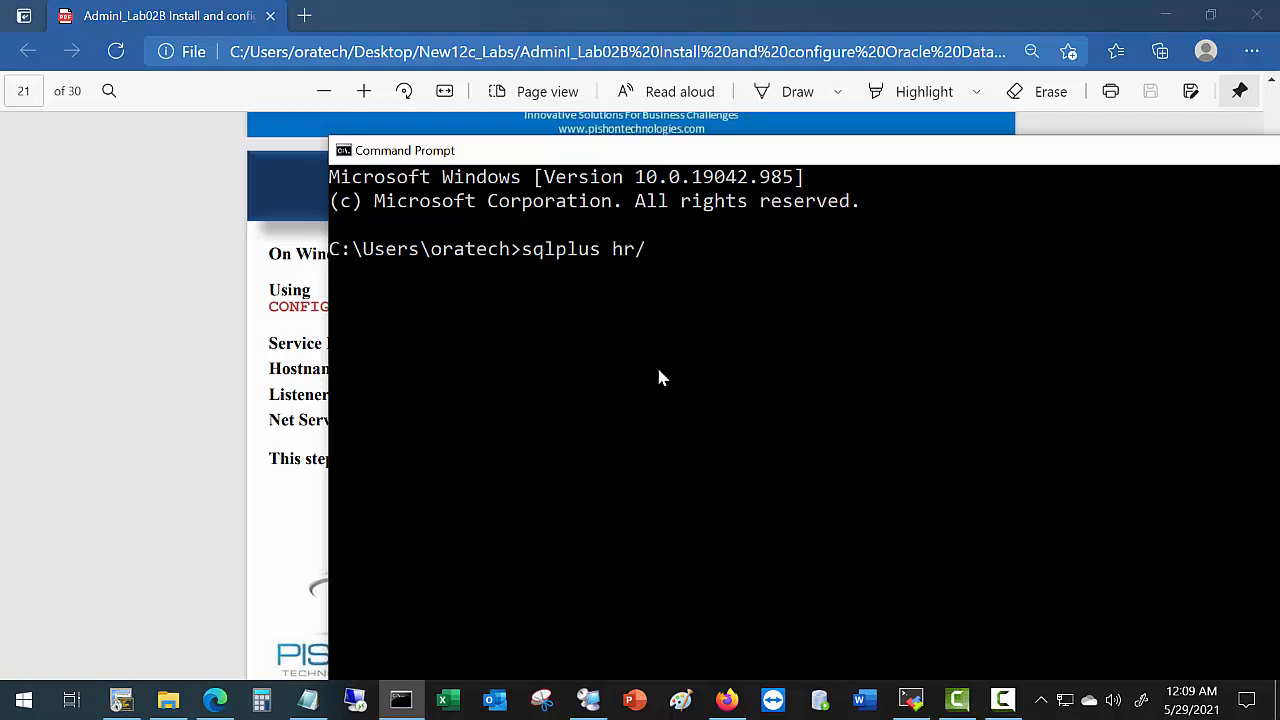
{"action": "type", "text": "hr"}
{"action": "type", "text": "lab2b"}
{"action": "key", "text": "alt+Tab"}
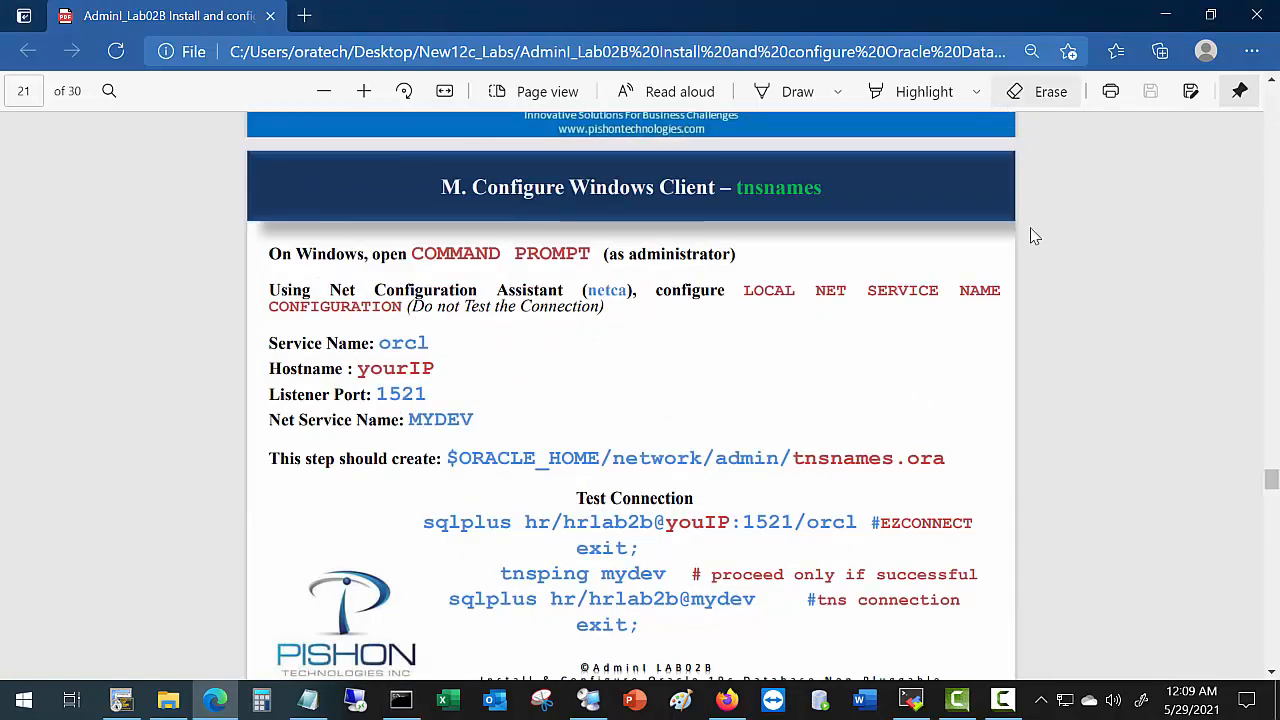
{"action": "key", "text": "alt+Tab"}
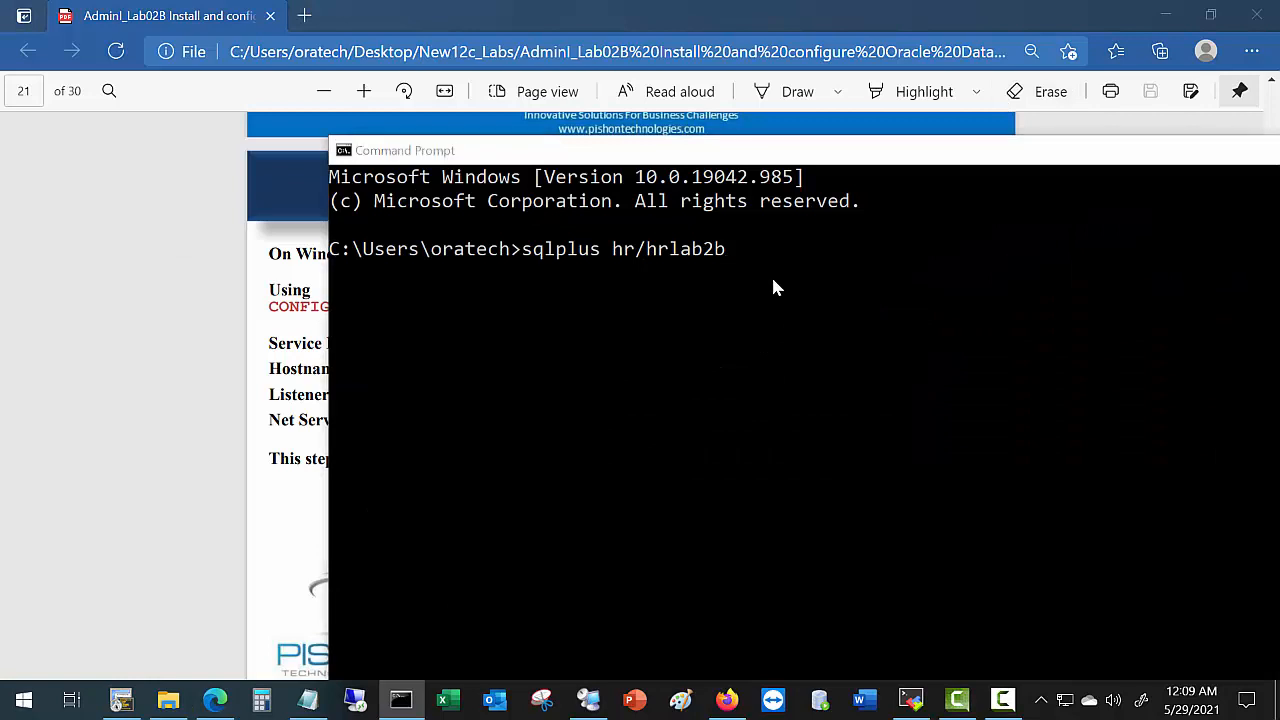
{"action": "key", "text": "alt+Tab"}
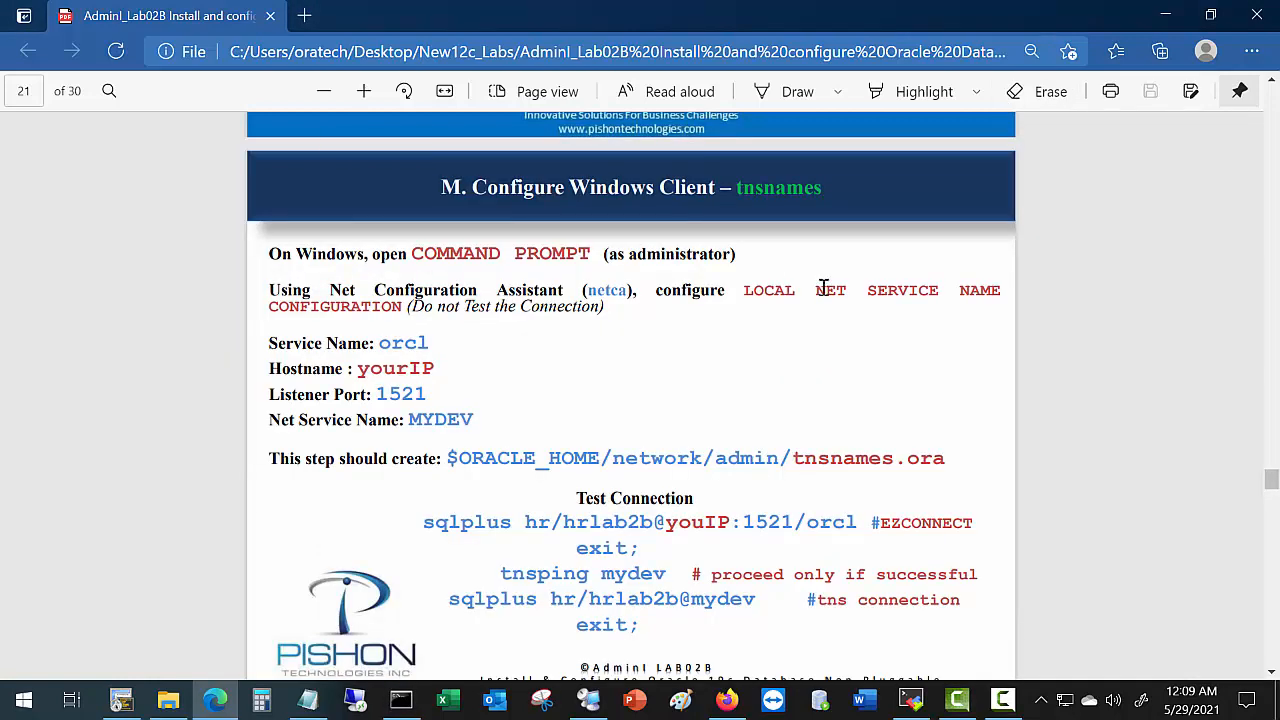
{"action": "key", "text": "alt+Tab"}
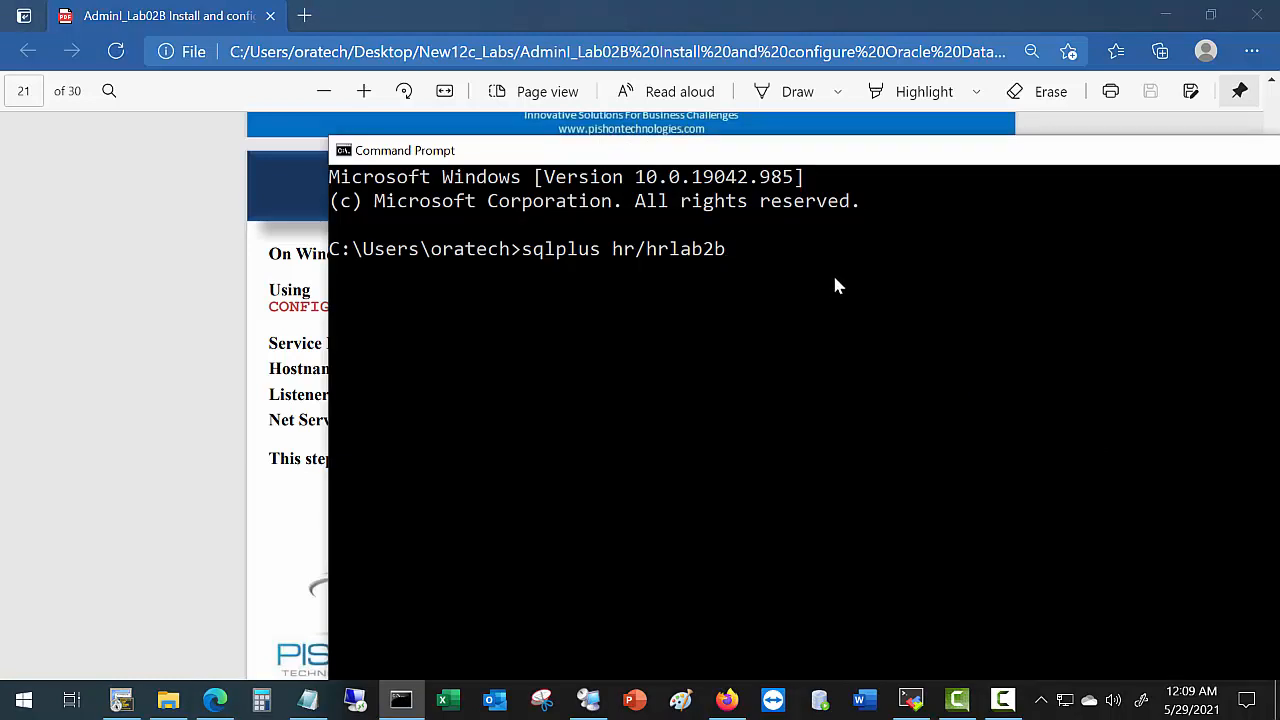
{"action": "type", "text": "@192.168.1.196"}
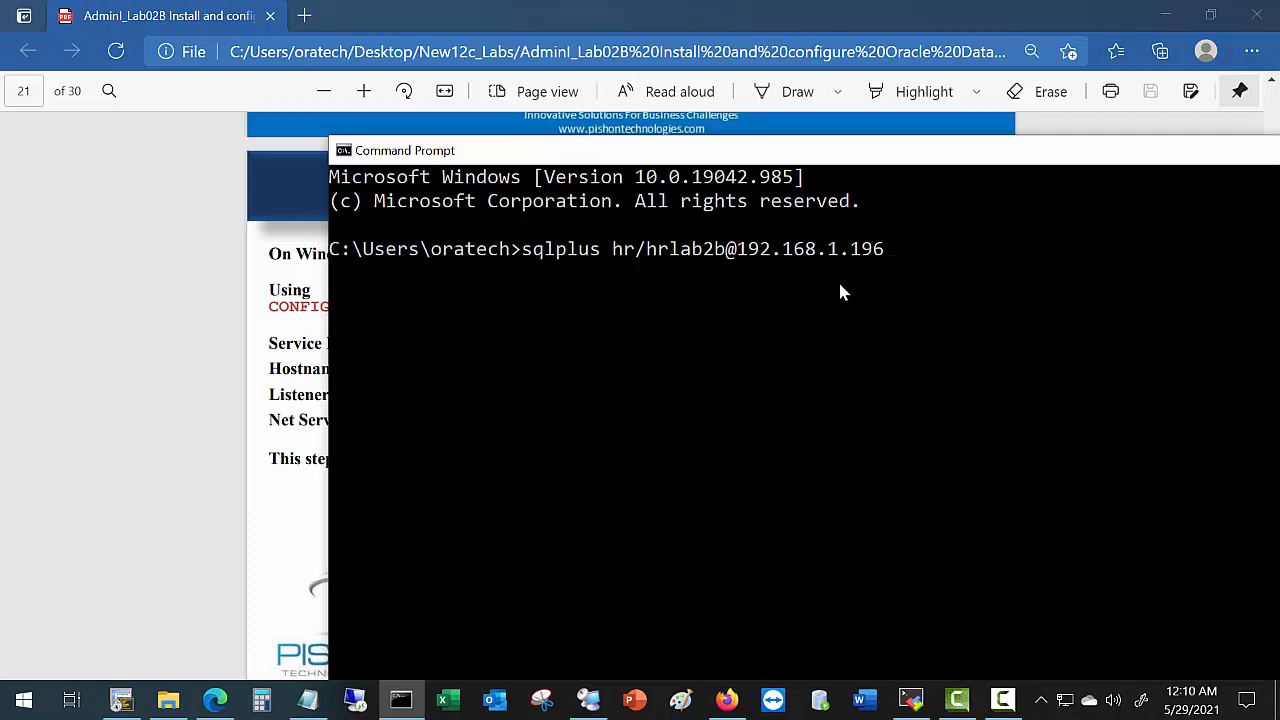
{"action": "type", "text": "/orcl"}
Replace the trailing /orcl with :1521/orcl so the login targets 192.168.1.196:1521/orcl.
{"action": "left_click", "coordinate": [536, 254]}
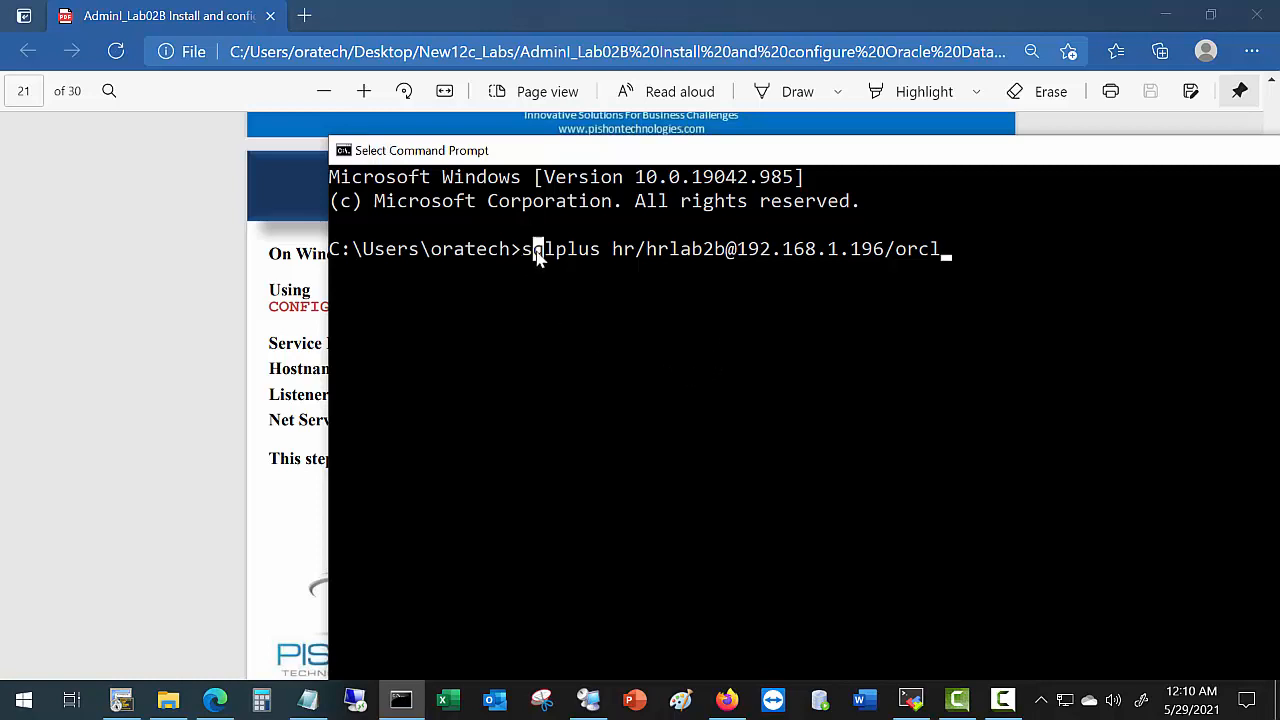
{"action": "left_click", "coordinate": [592, 272]}
{"action": "left_click_drag", "start_coordinate": [737, 251], "coordinate": [880, 250]}
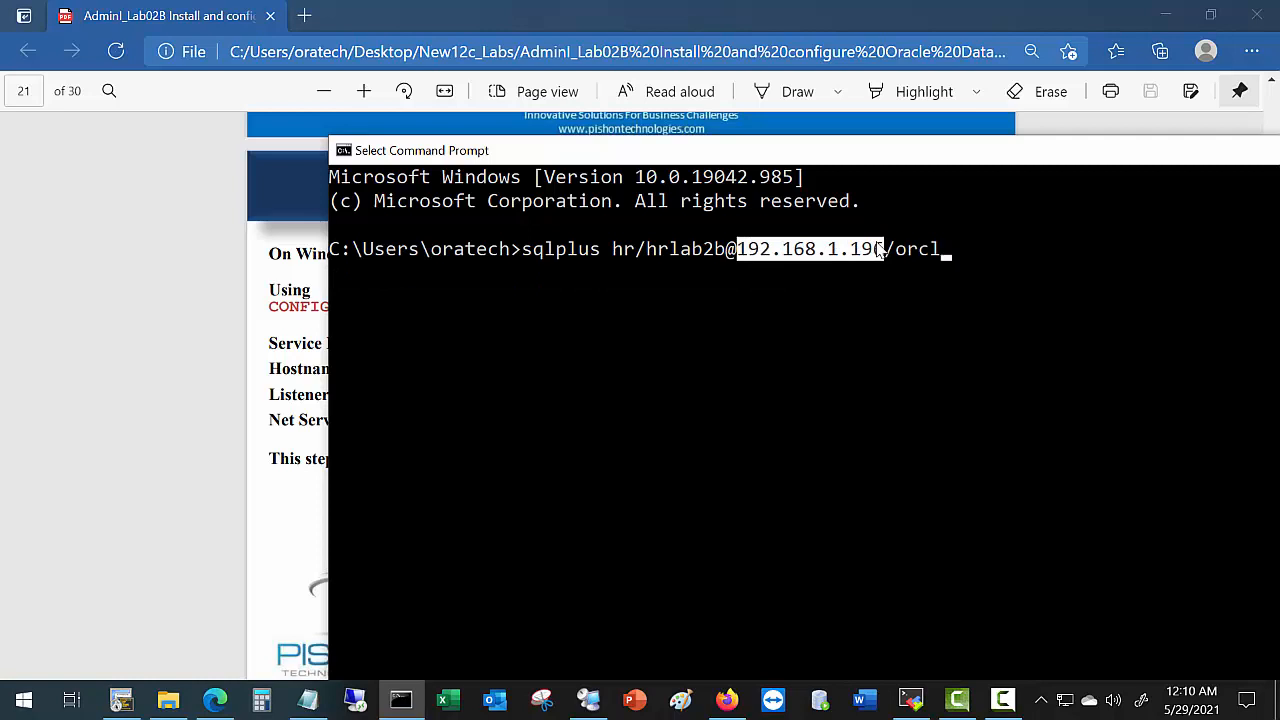
{"action": "left_click", "coordinate": [893, 252]}
{"action": "key", "text": "Return"}
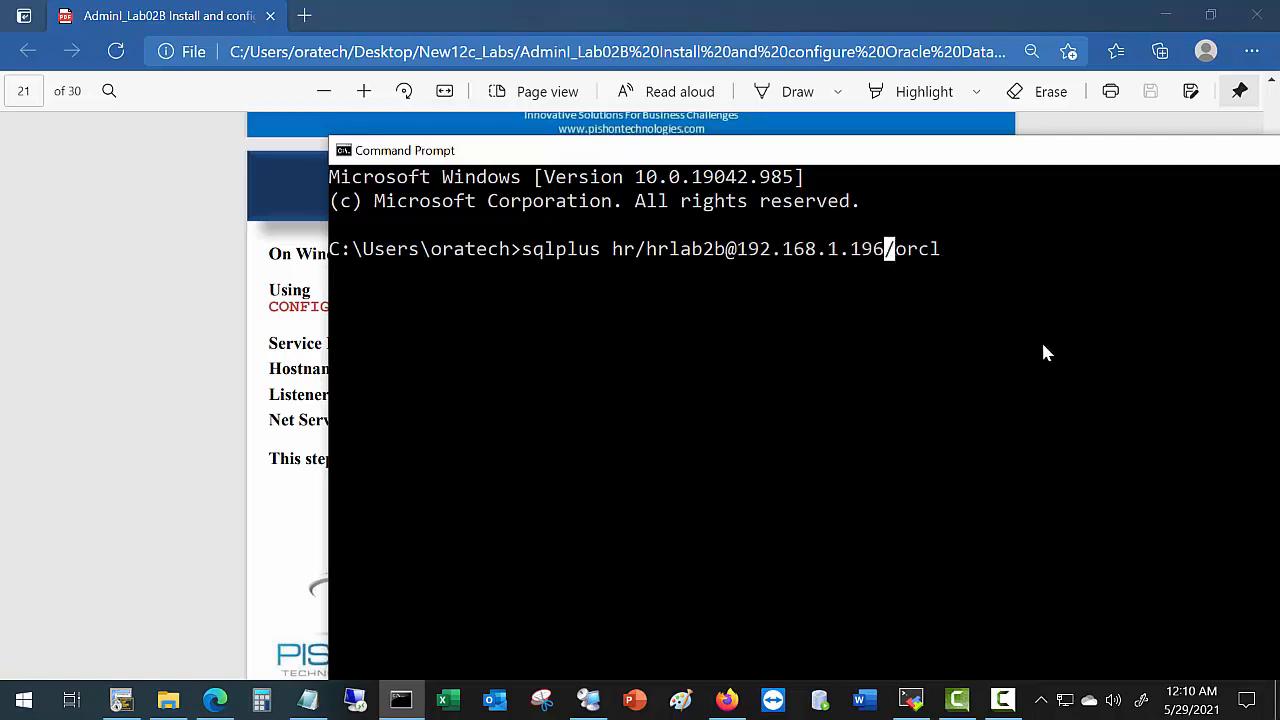
{"action": "key", "text": "BackSpace"}
{"action": "key", "text": "BackSpace"}
{"action": "key", "text": "BackSpace"}
{"action": "key", "text": "BackSpace"}
{"action": "key", "text": "BackSpace"}
{"action": "type", "text": ":1521/orcl"}
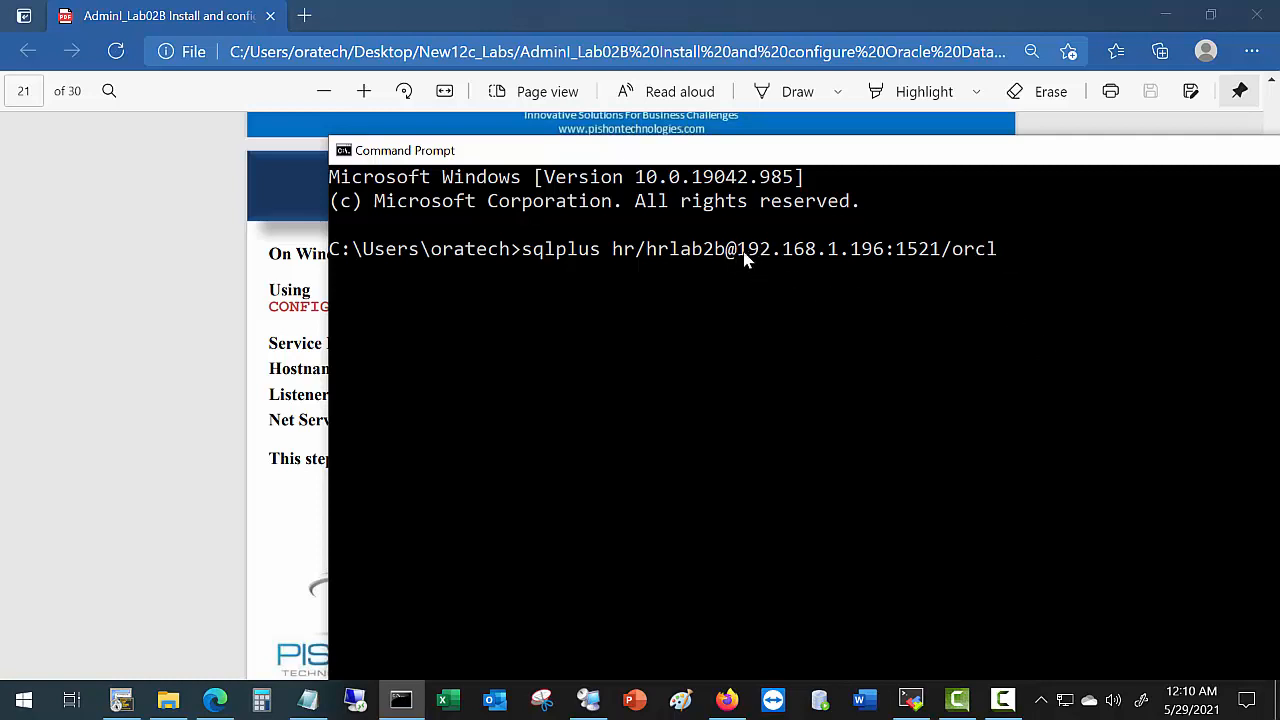
{"action": "left_click_drag", "start_coordinate": [738, 251], "coordinate": [929, 255]}
{"action": "left_click", "coordinate": [968, 252]}
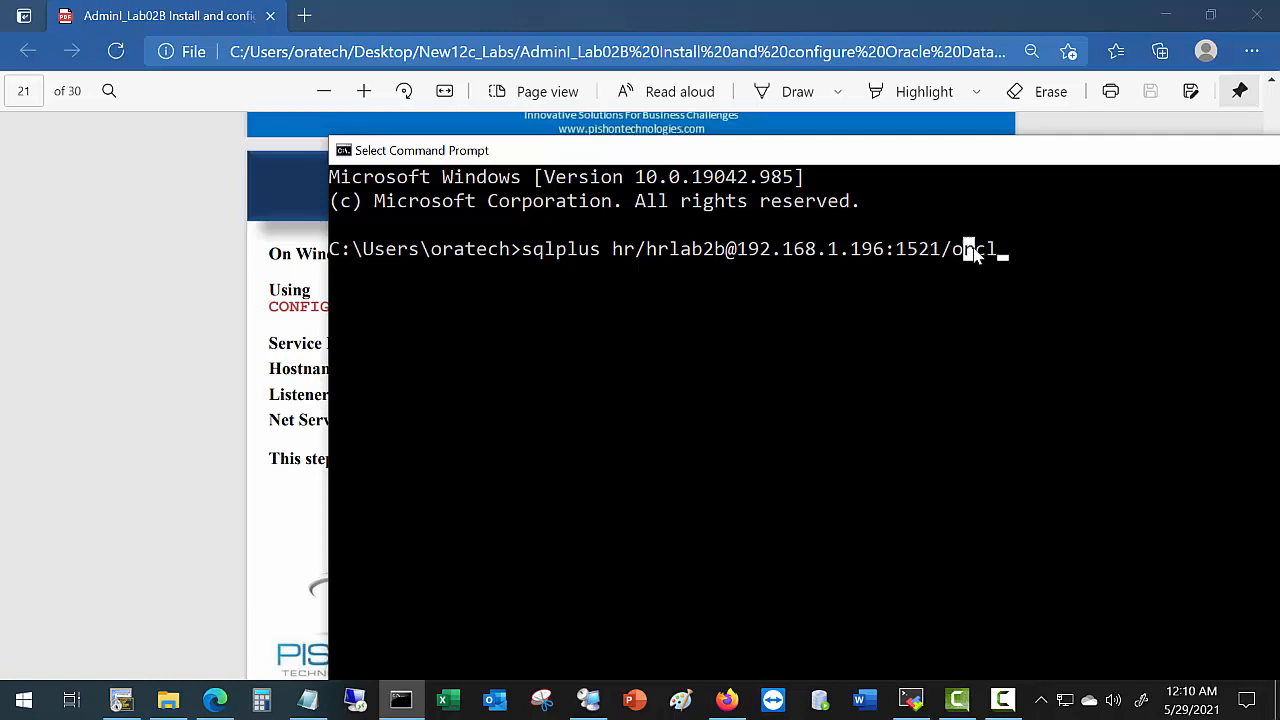
{"action": "left_click", "coordinate": [662, 252]}
Run the sqlplus login to 192.168.1.196:1521/orcl and confirm it connects to Oracle Database 19c.
{"action": "key", "text": "Escape"}
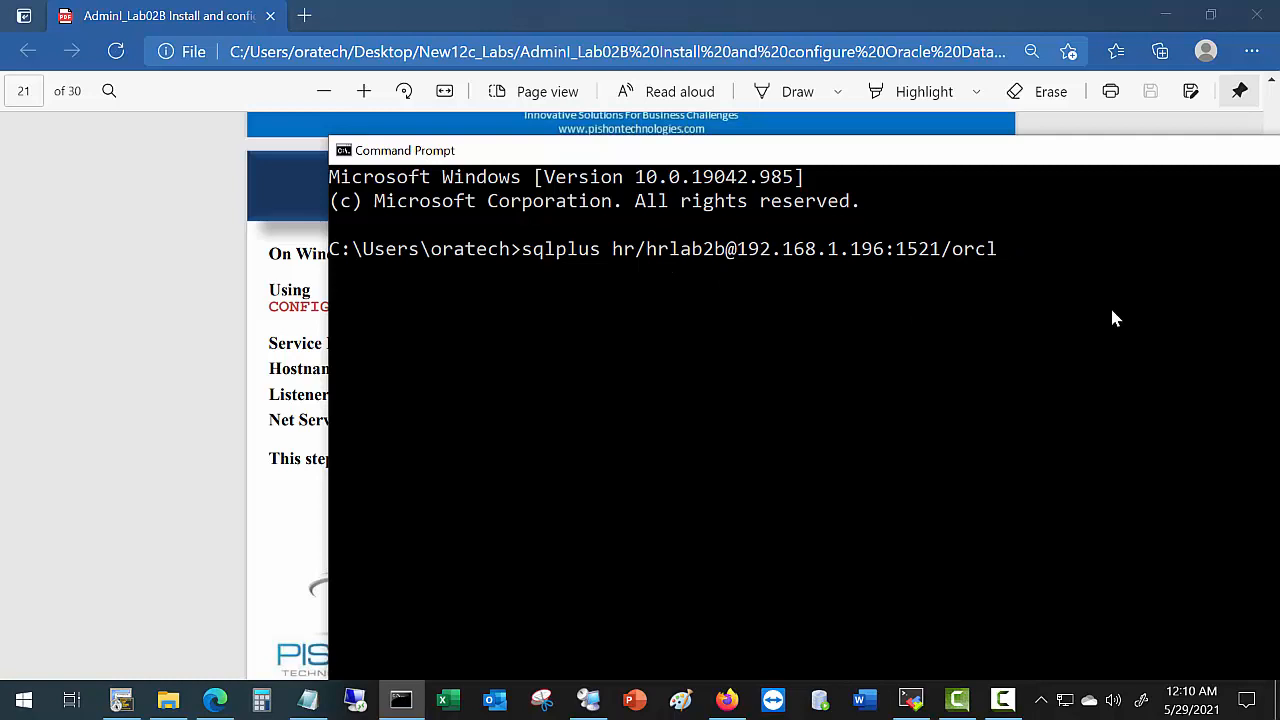
{"action": "key", "text": "Return"}
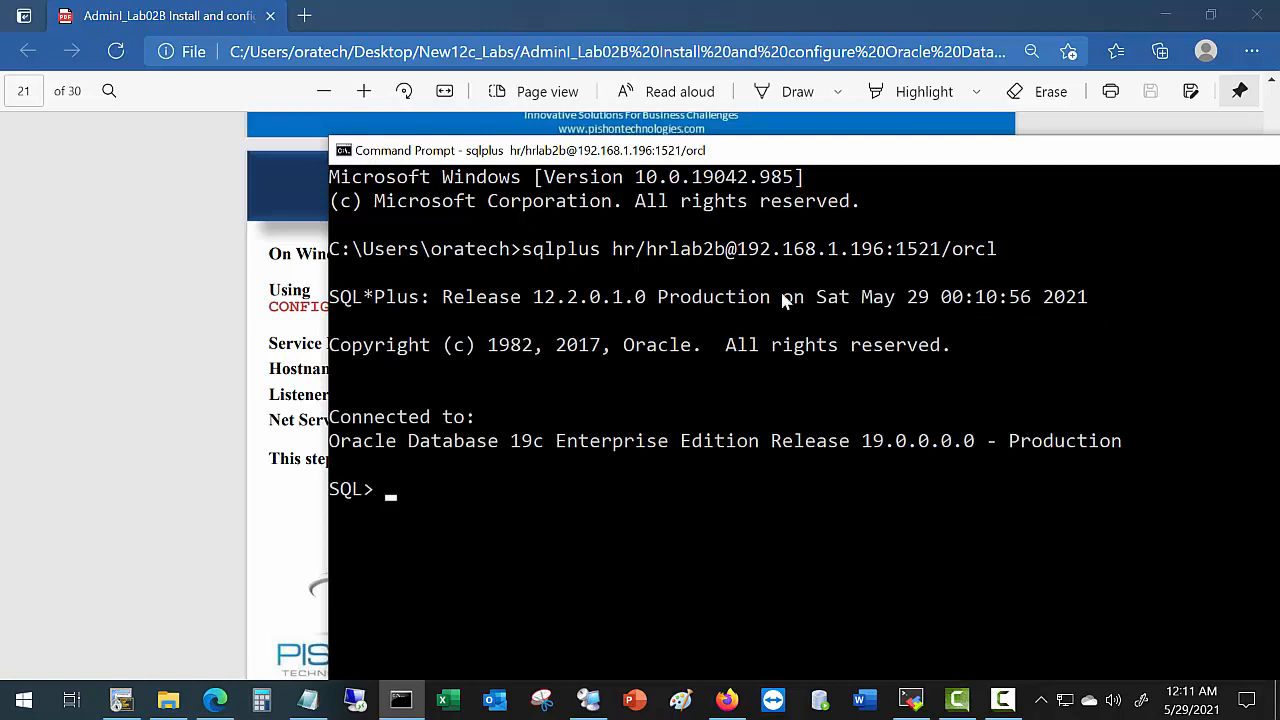
{"action": "left_click_drag", "start_coordinate": [725, 252], "coordinate": [1010, 255]}
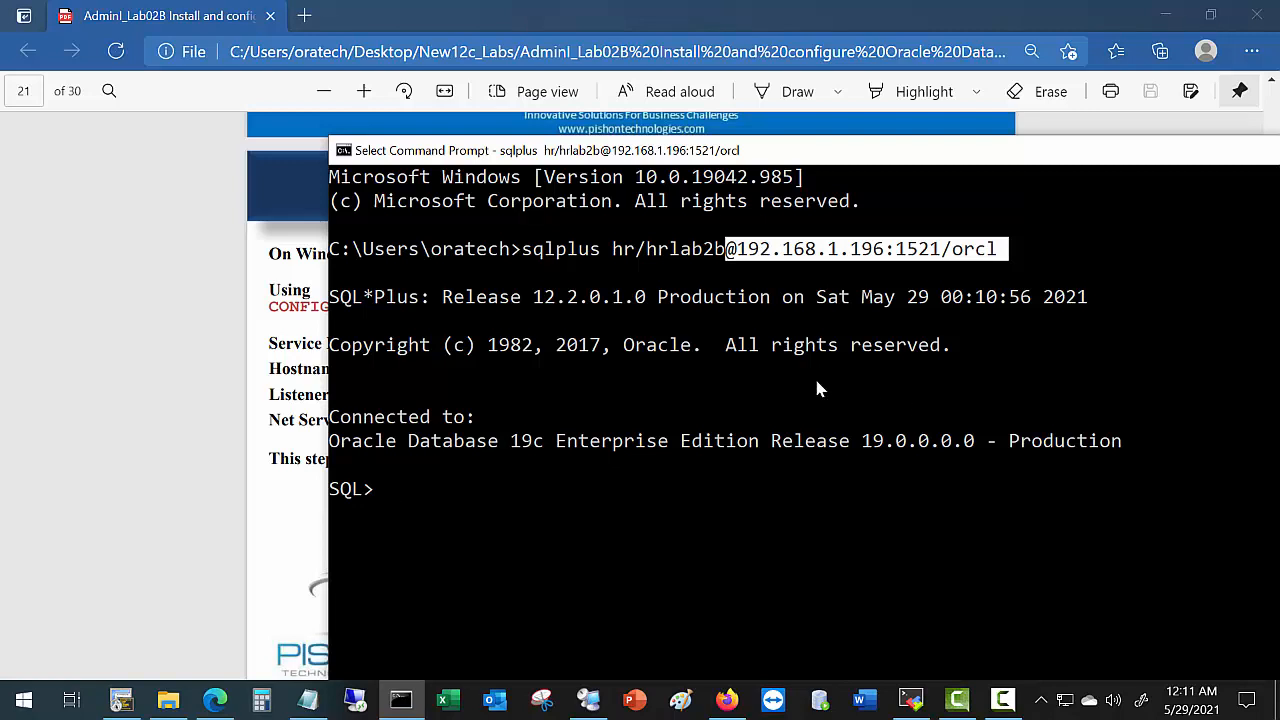
Check the lab guide, then close the sqlplus console window.
{"action": "left_click", "coordinate": [233, 428]}
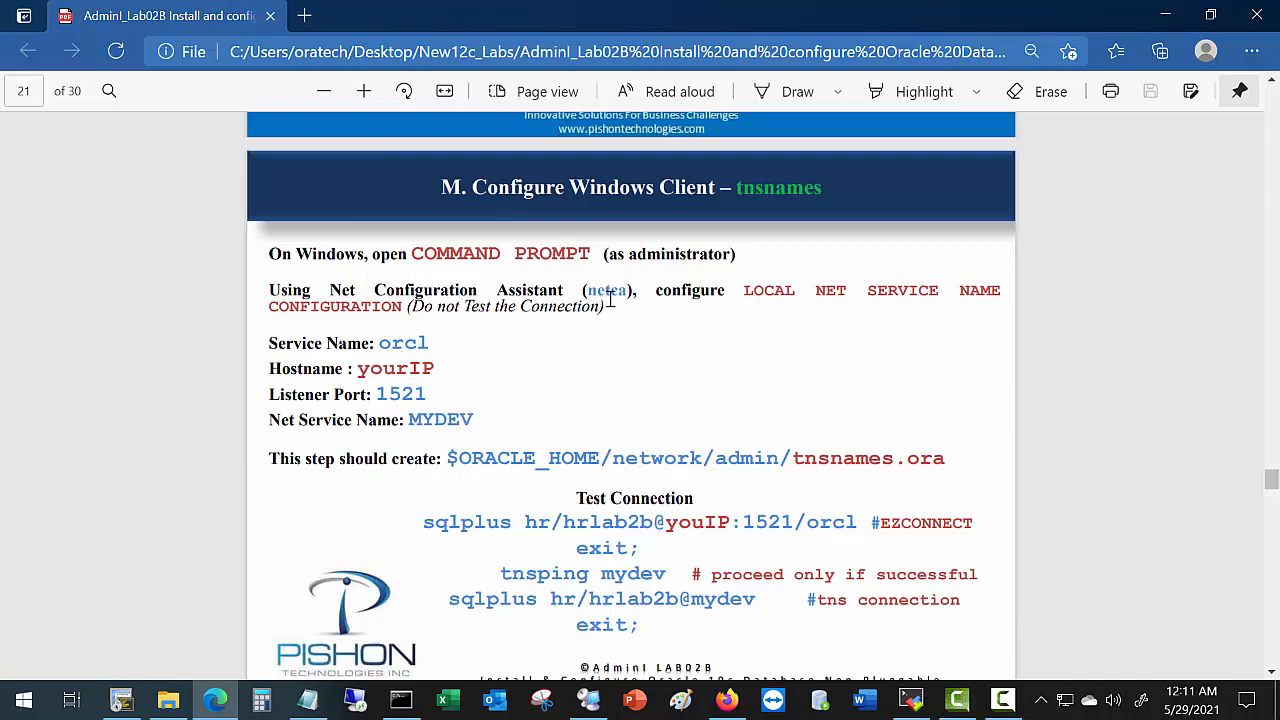
{"action": "left_click", "coordinate": [400, 700]}
{"action": "left_click_drag", "start_coordinate": [1154, 152], "coordinate": [966, 142]}
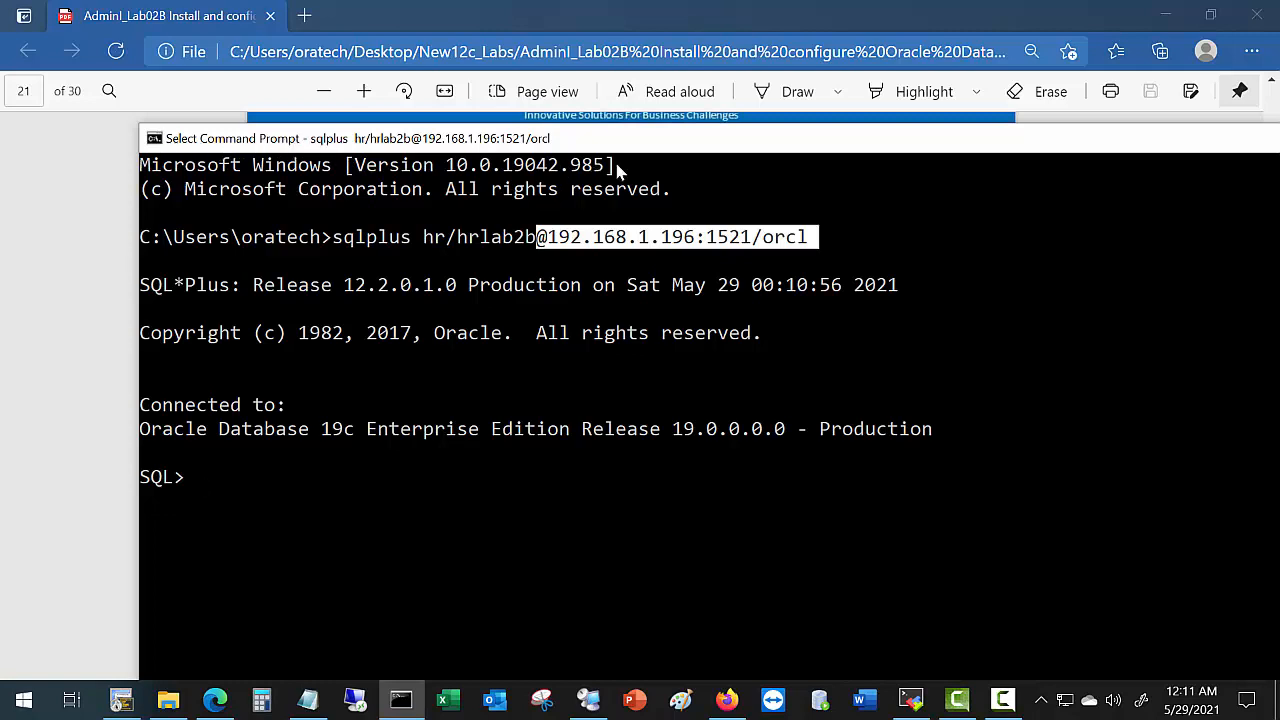
{"action": "left_click_drag", "start_coordinate": [695, 139], "coordinate": [546, 130]}
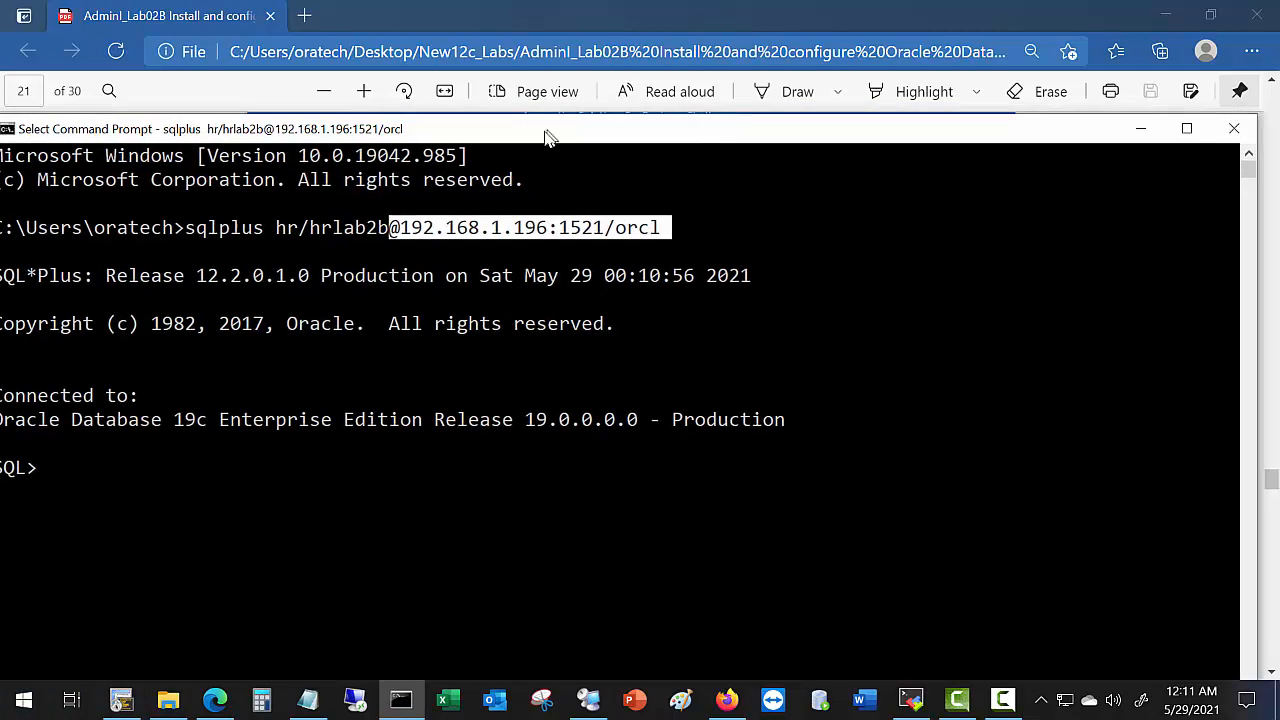
{"action": "left_click", "coordinate": [1234, 128]}
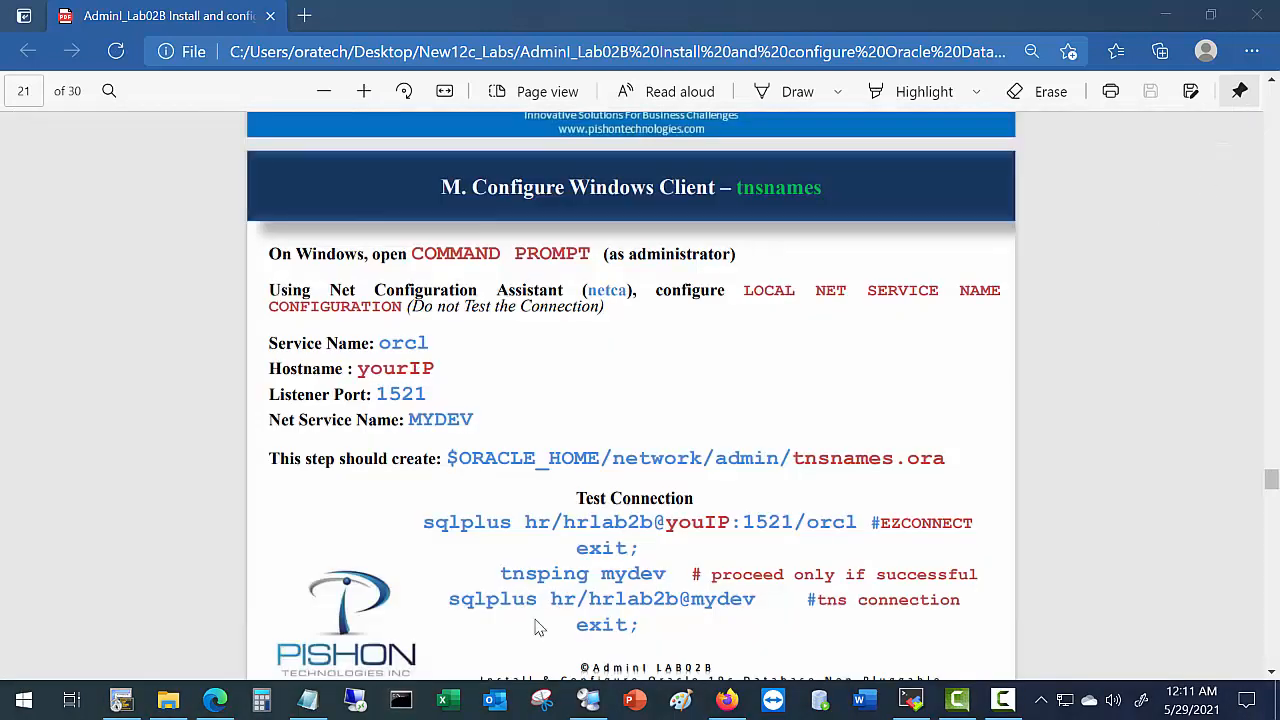
Launch Command Prompt as administrator from a Start menu search for cmd.
{"action": "right_click", "coordinate": [400, 705]}
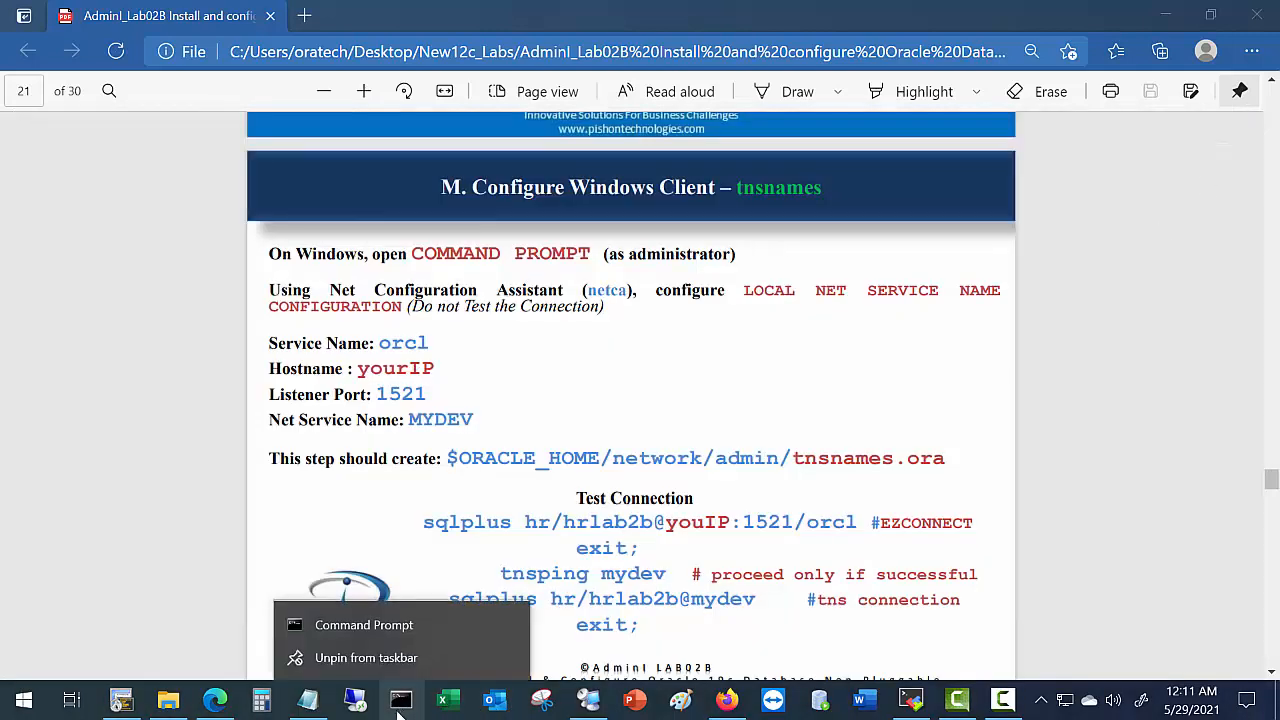
{"action": "right_click", "coordinate": [380, 630]}
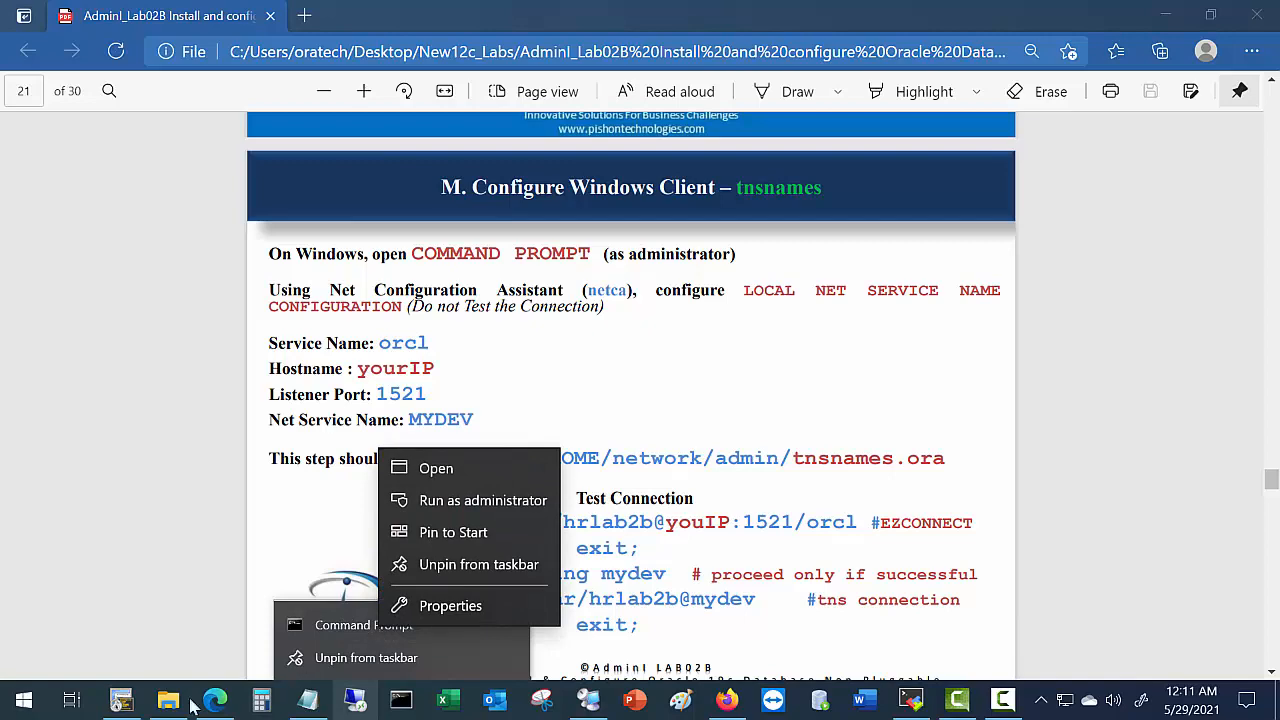
{"action": "left_click", "coordinate": [24, 705]}
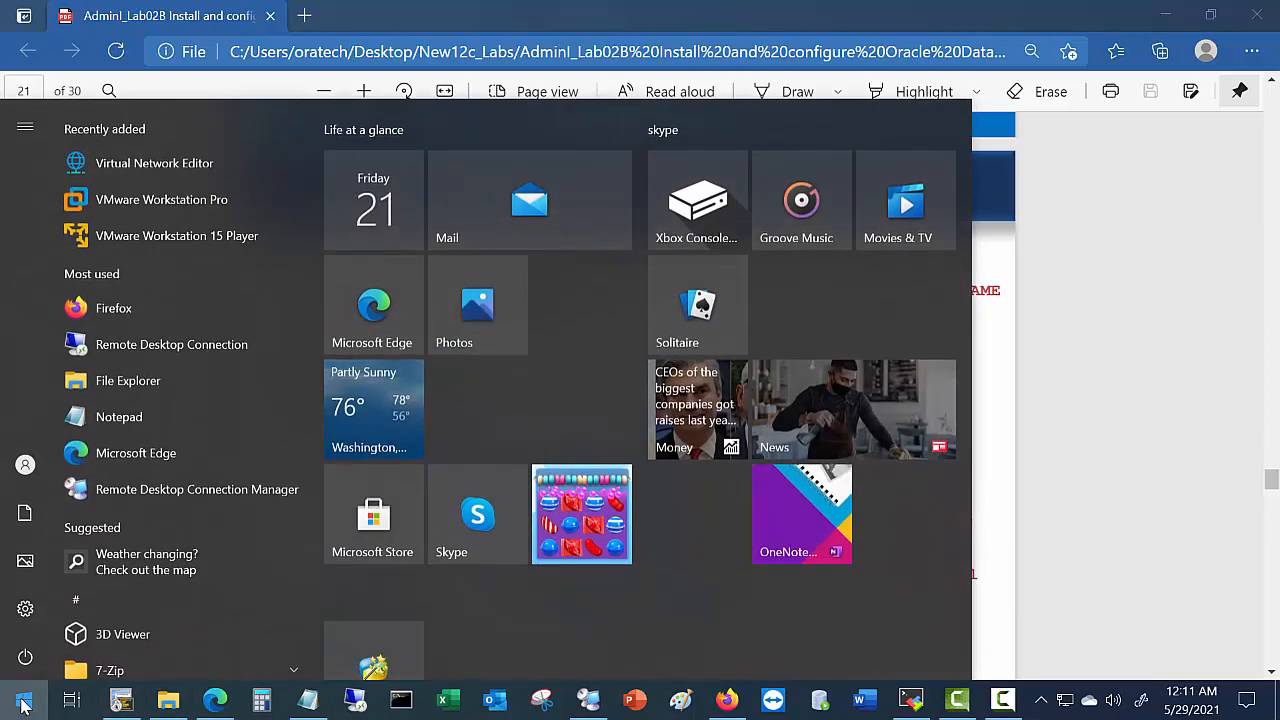
{"action": "type", "text": "cmd"}
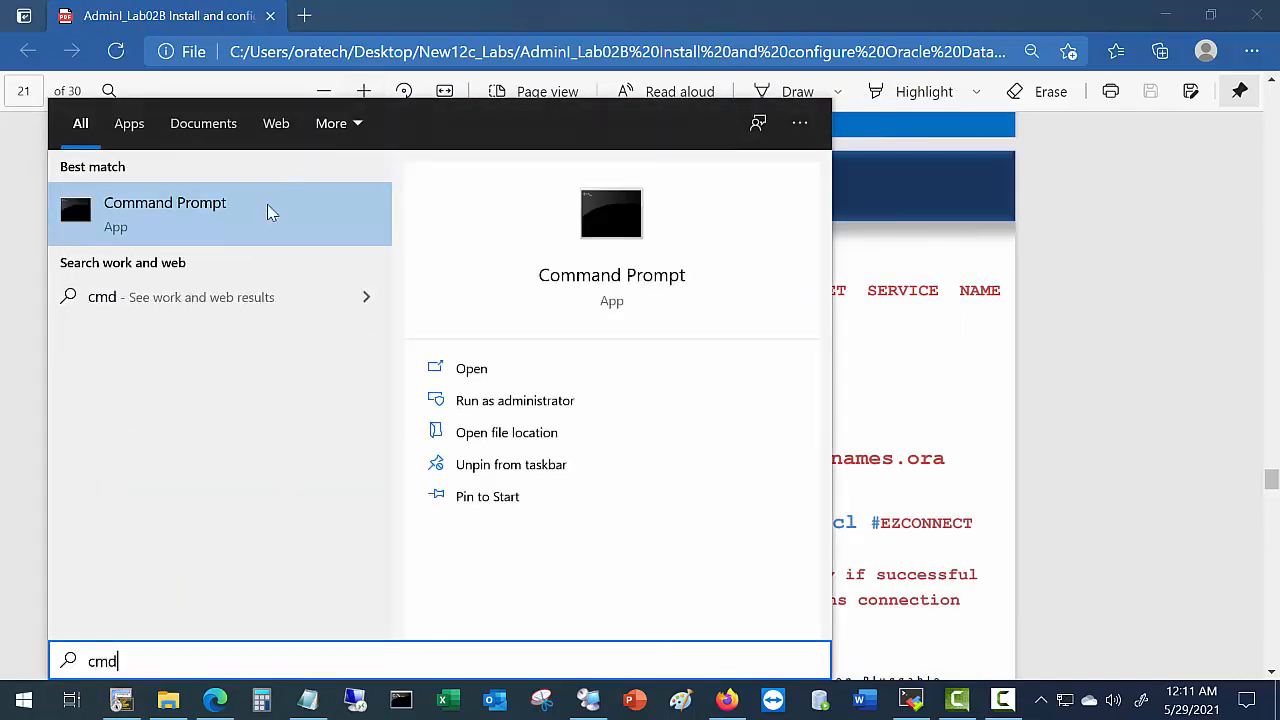
{"action": "right_click", "coordinate": [255, 235]}
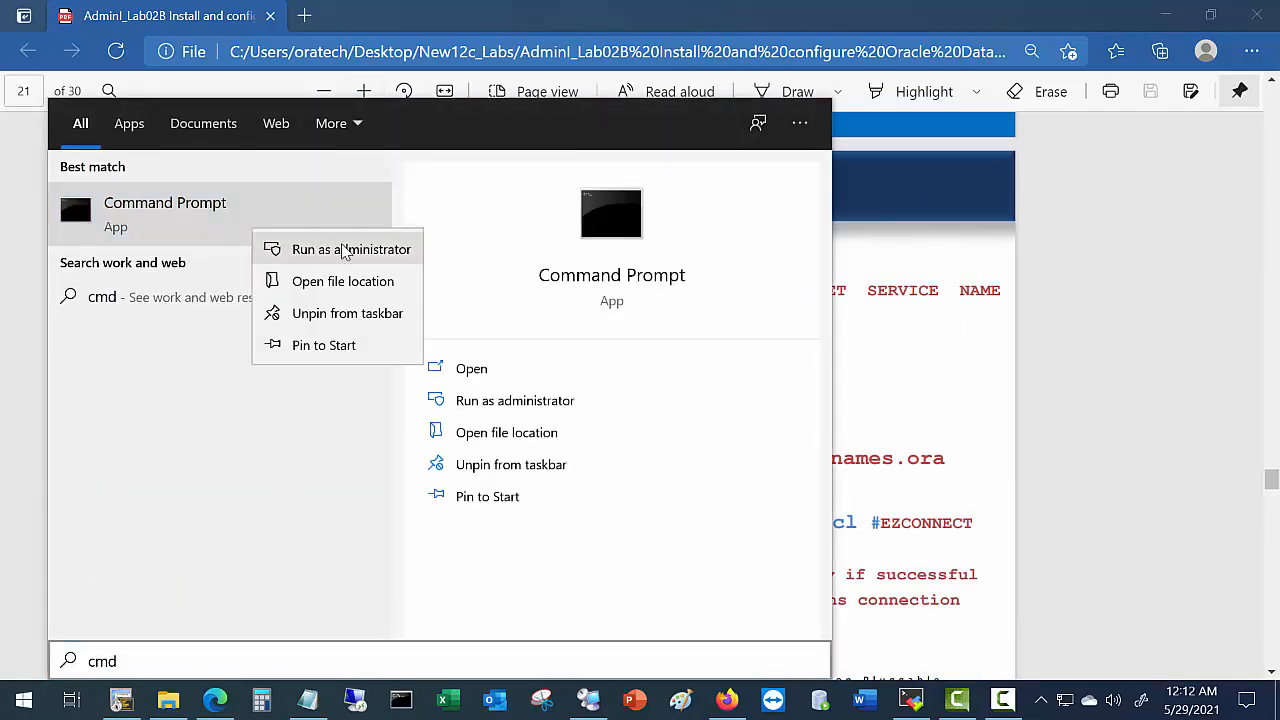
{"action": "key", "text": "Escape"}
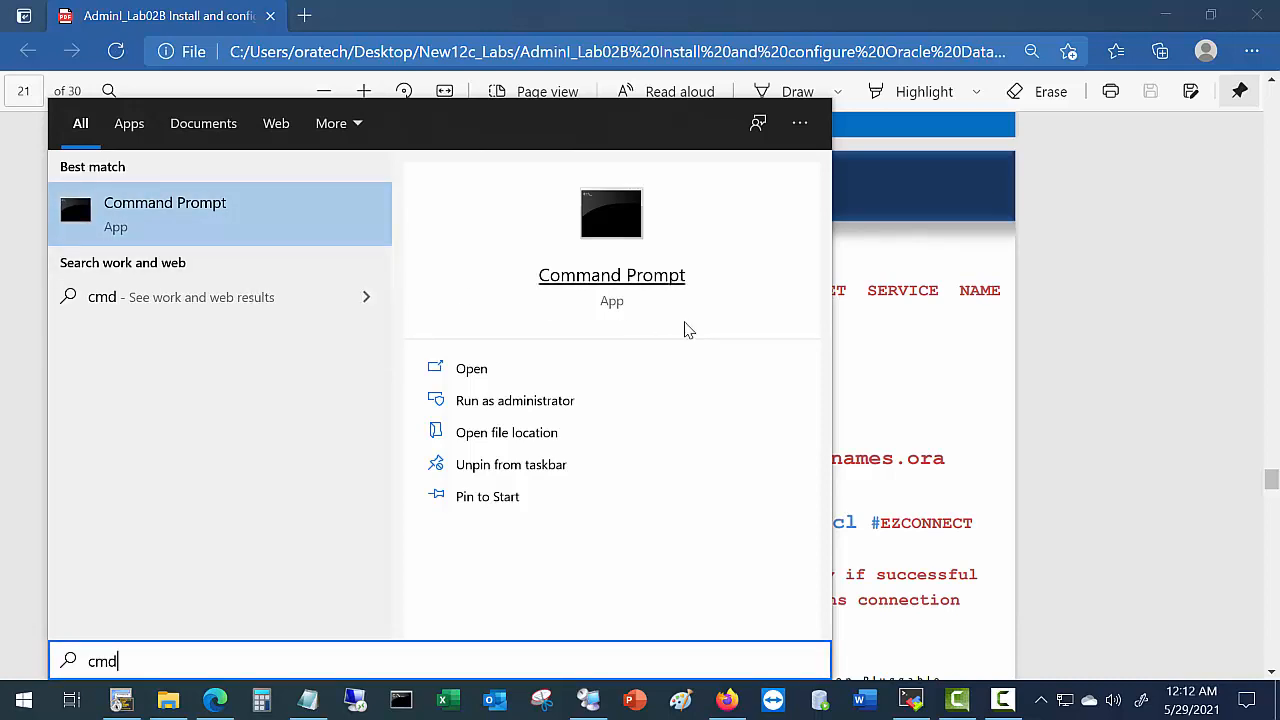
{"action": "left_click", "coordinate": [885, 262]}
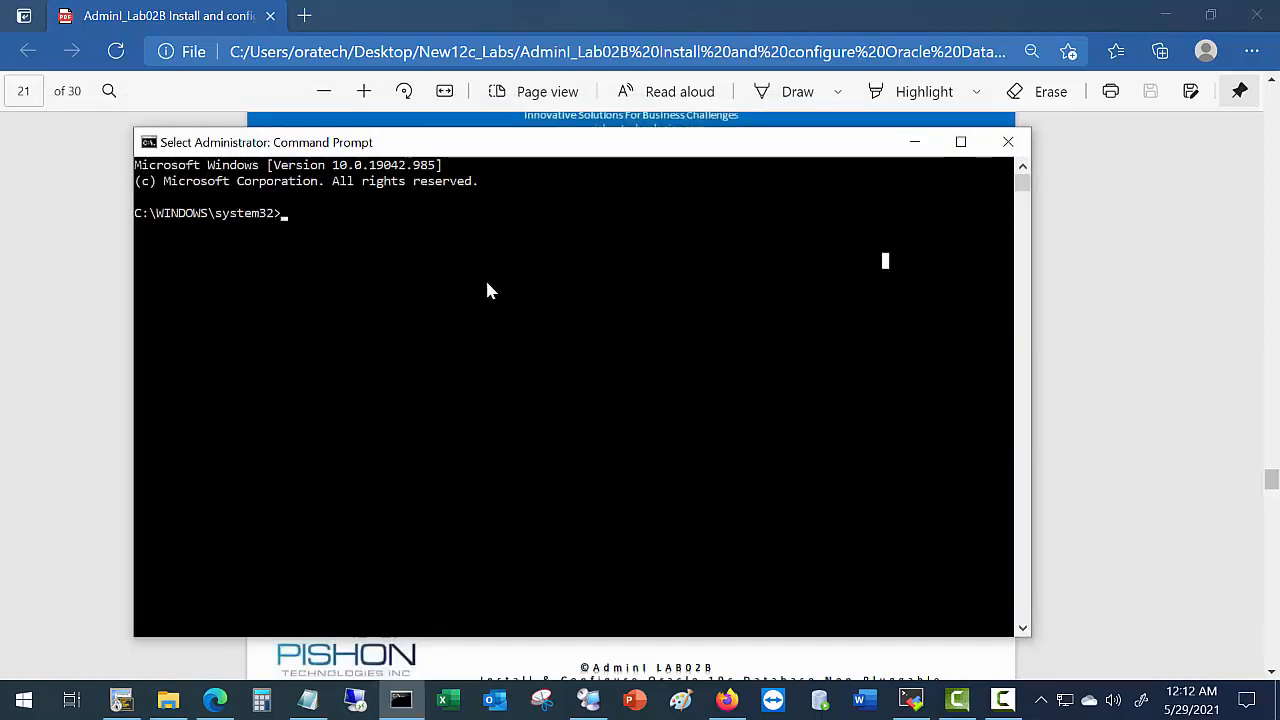
Run netca and choose Local Net Service Name configuration, noting service name orcl in the guide.
{"action": "type", "text": "netca"}
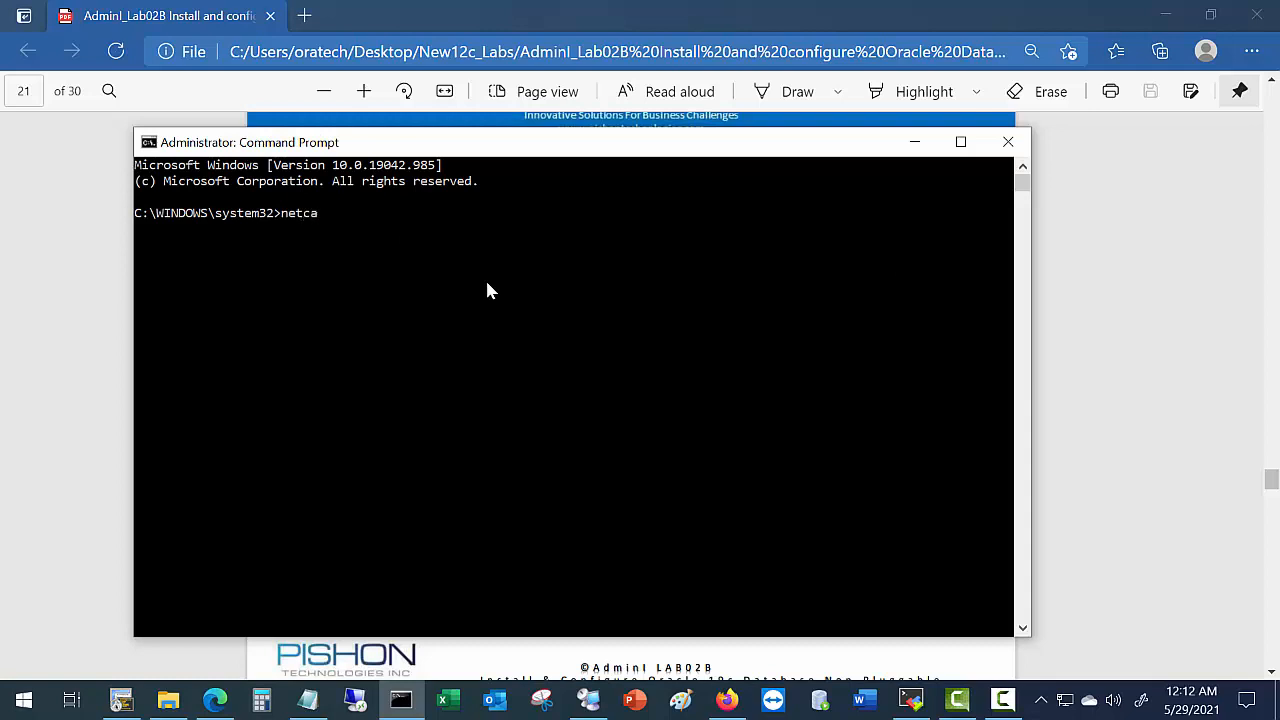
{"action": "key", "text": "Return"}
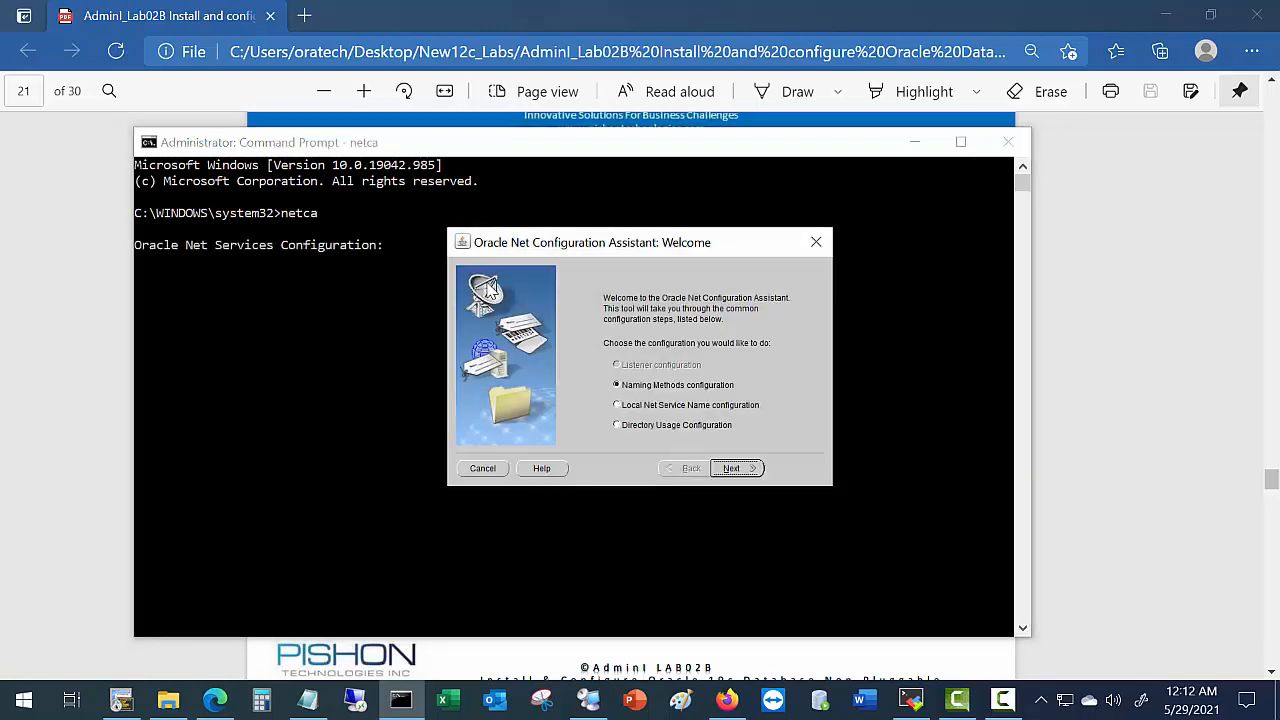
{"action": "left_click", "coordinate": [616, 406]}
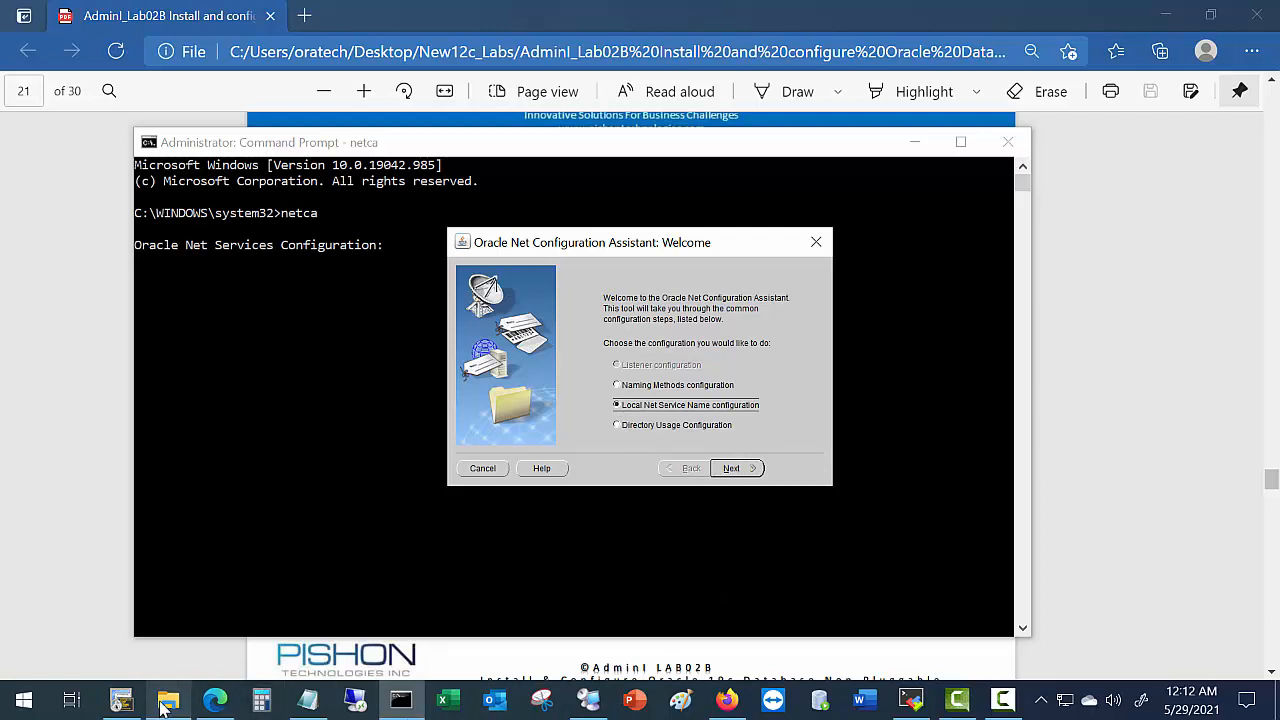
{"action": "left_click", "coordinate": [215, 700]}
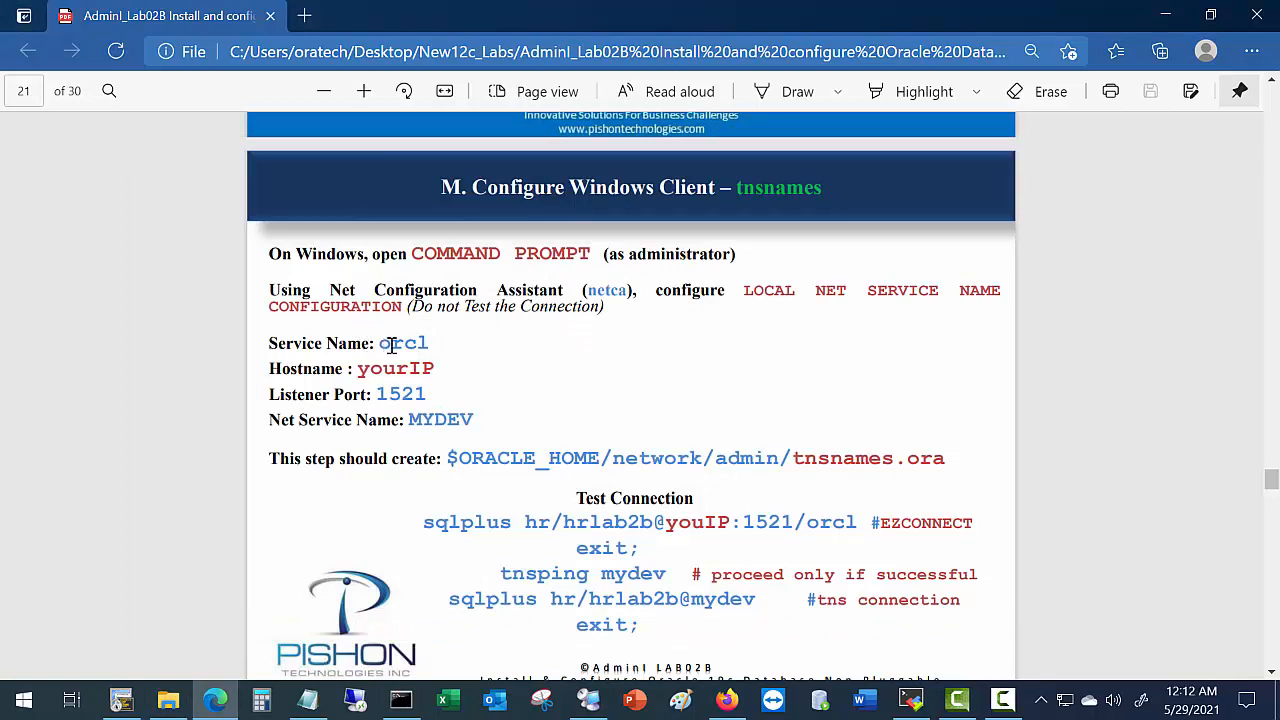
{"action": "left_click_drag", "start_coordinate": [380, 343], "coordinate": [429, 343]}
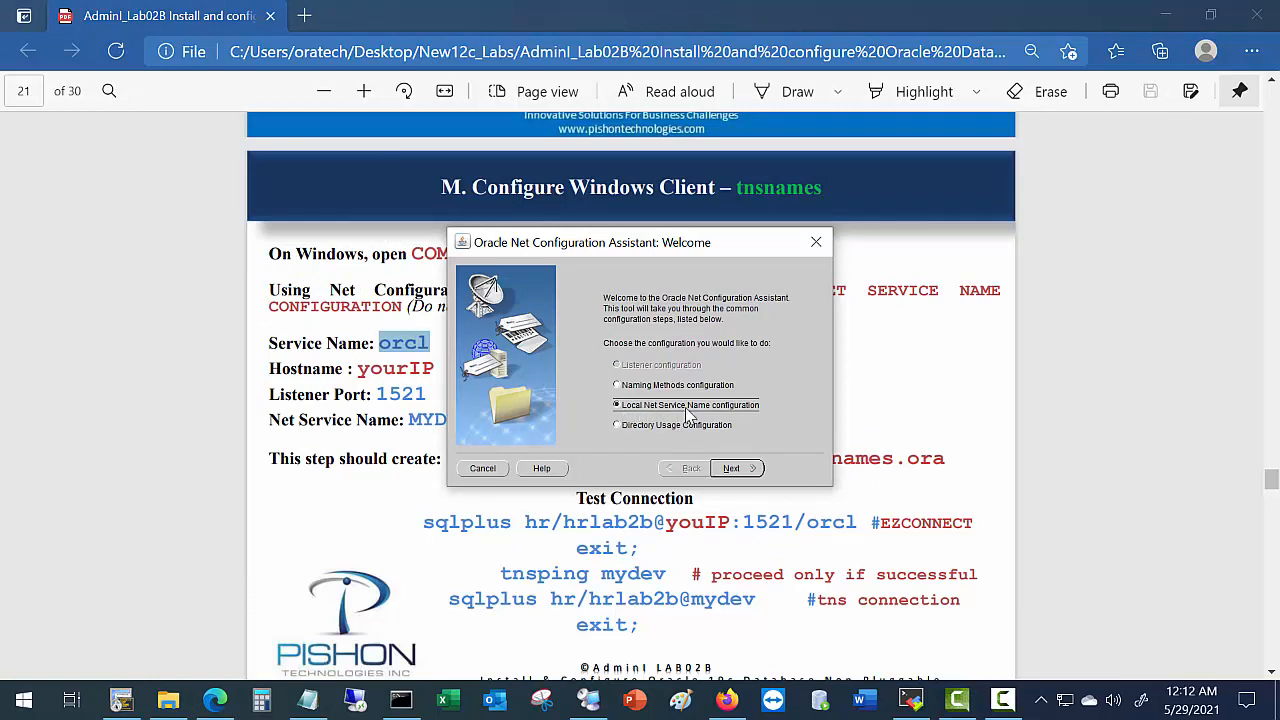
{"action": "left_click", "coordinate": [738, 469]}
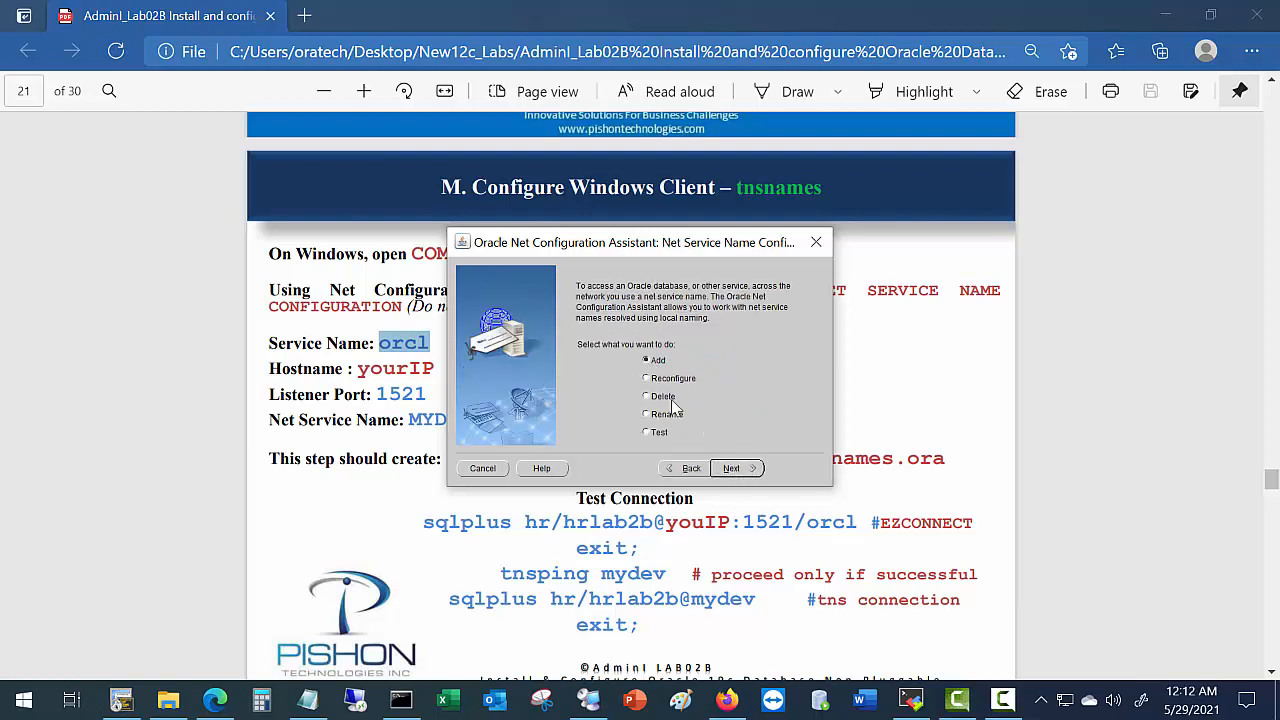
Create net service name MYDEV for orcl over TCP, host 192.168.1.196, port 1521, skipping the test.
{"action": "left_click", "coordinate": [733, 469]}
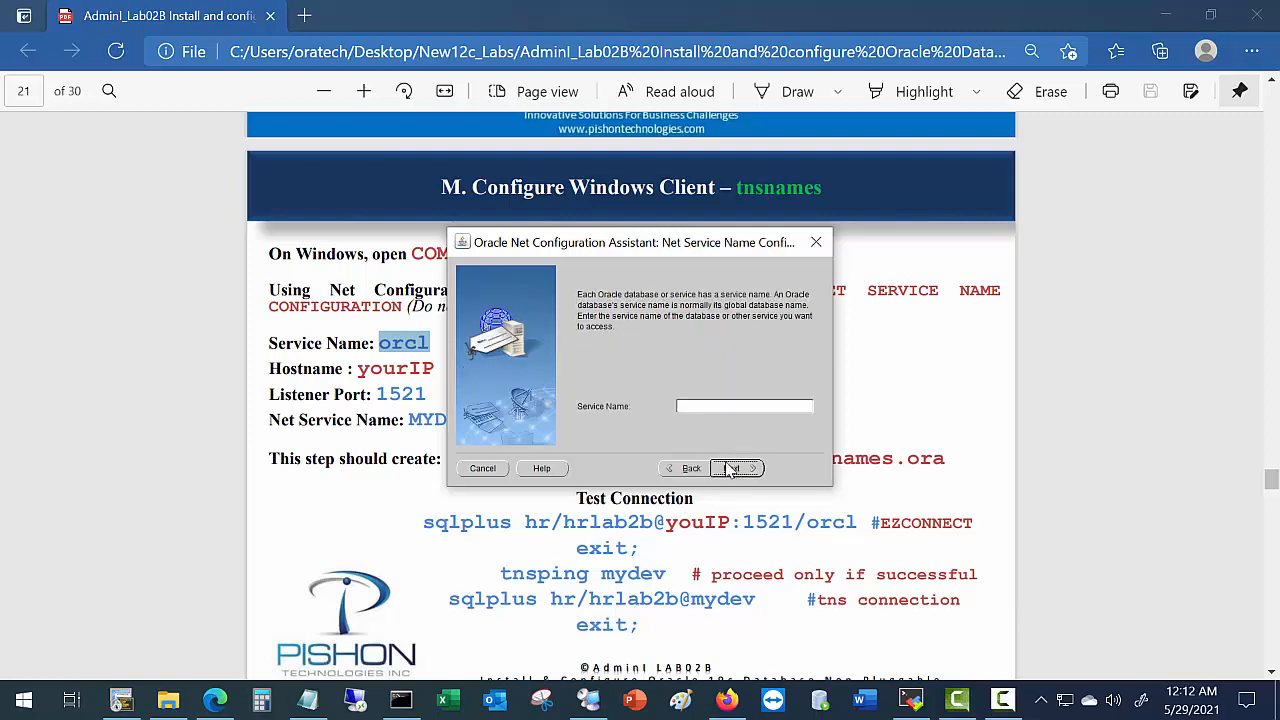
{"action": "left_click", "coordinate": [705, 409]}
{"action": "left_click", "coordinate": [734, 468]}
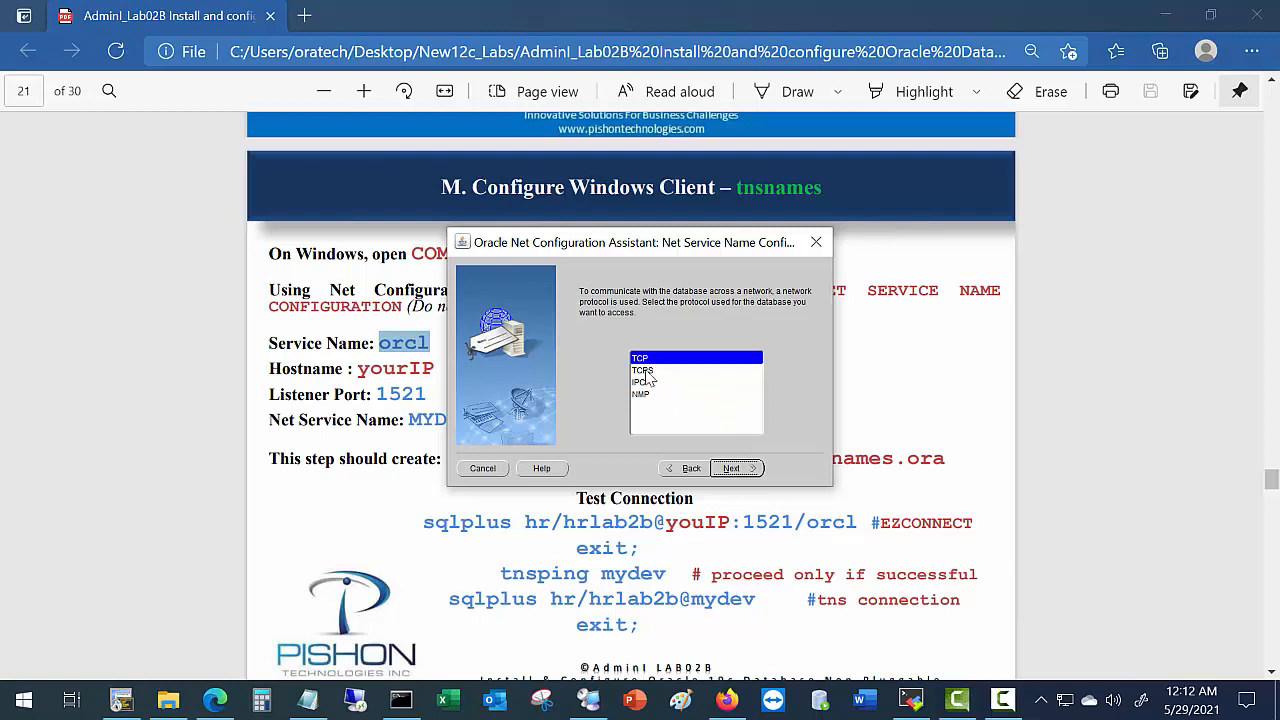
{"action": "left_click", "coordinate": [731, 469]}
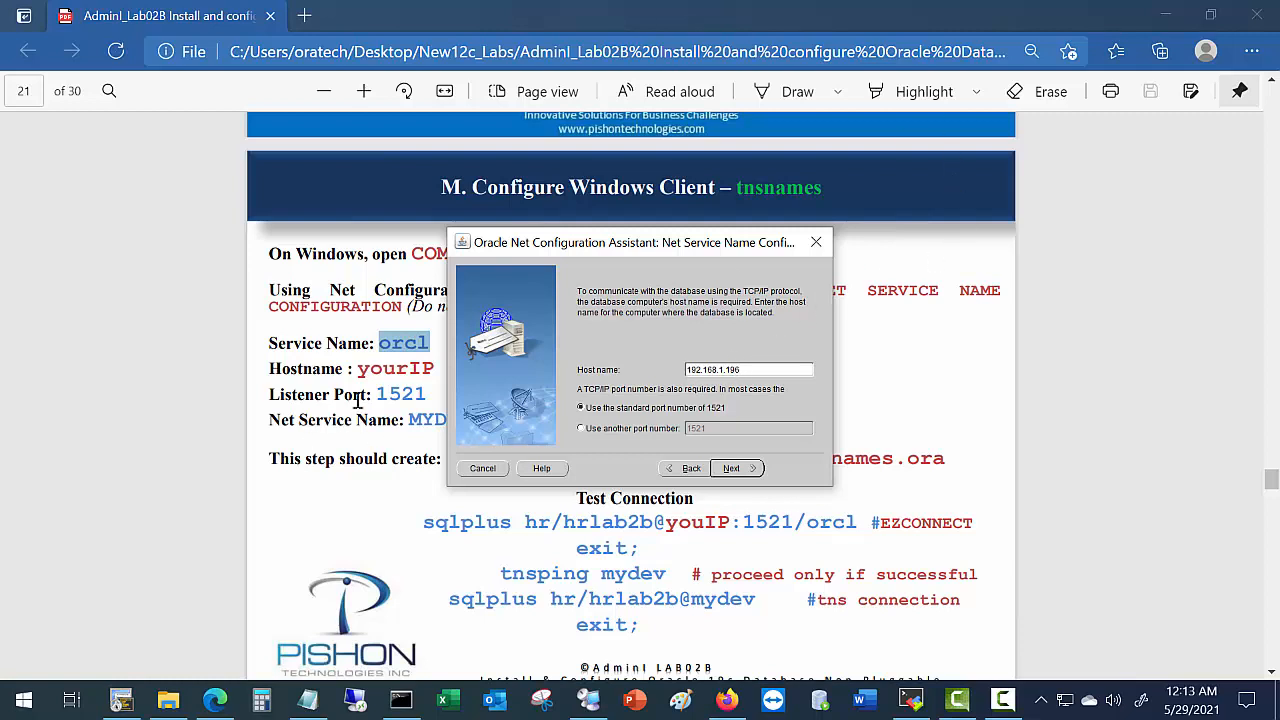
{"action": "left_click", "coordinate": [733, 469]}
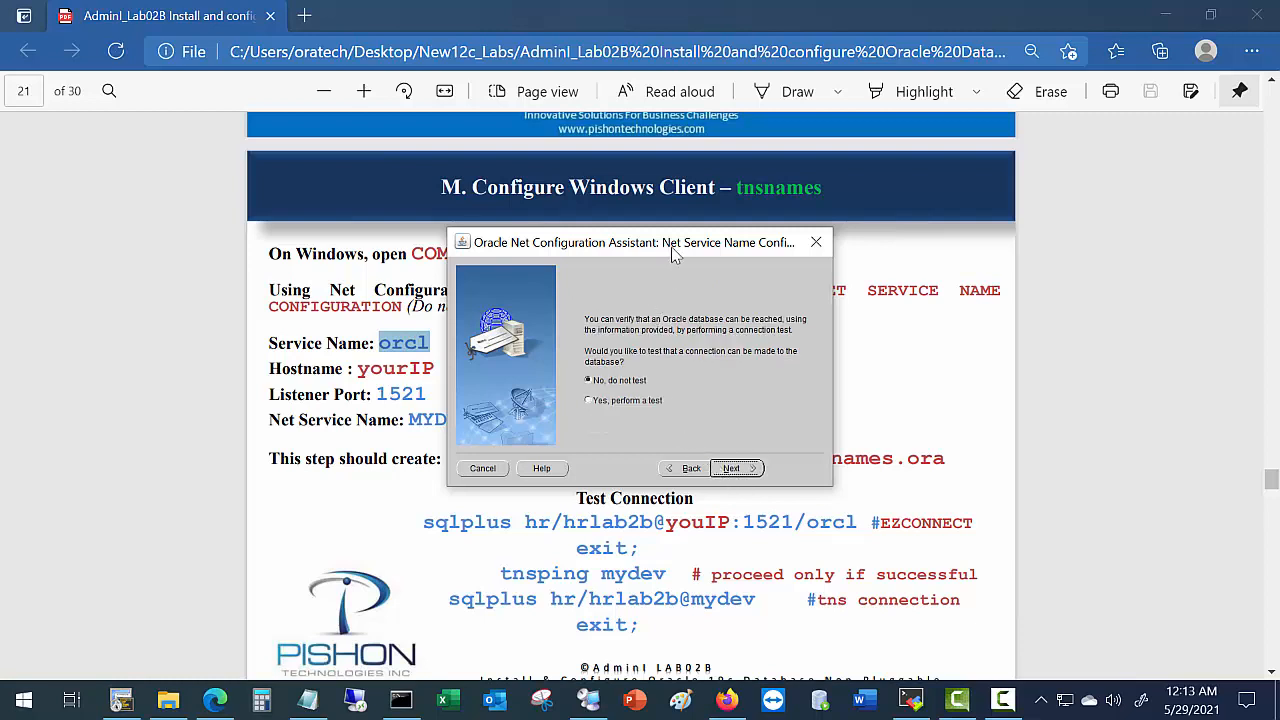
{"action": "left_click_drag", "start_coordinate": [705, 258], "coordinate": [841, 245]}
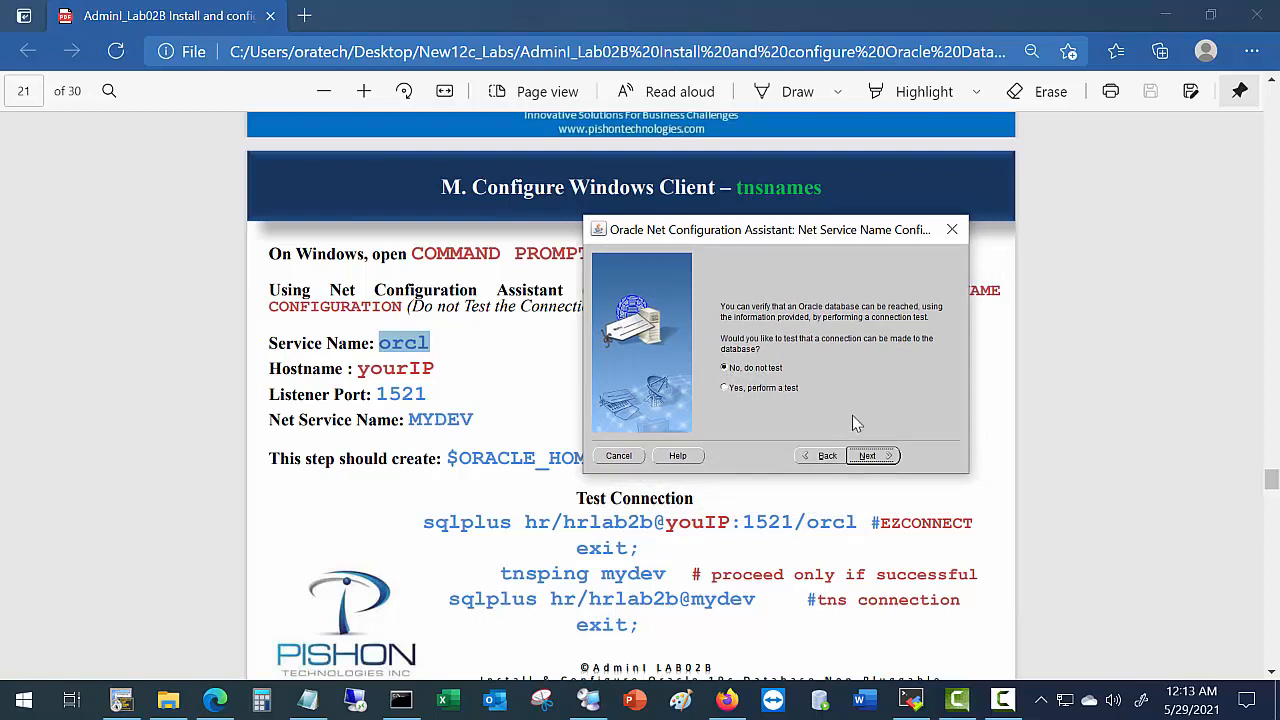
{"action": "left_click", "coordinate": [867, 456]}
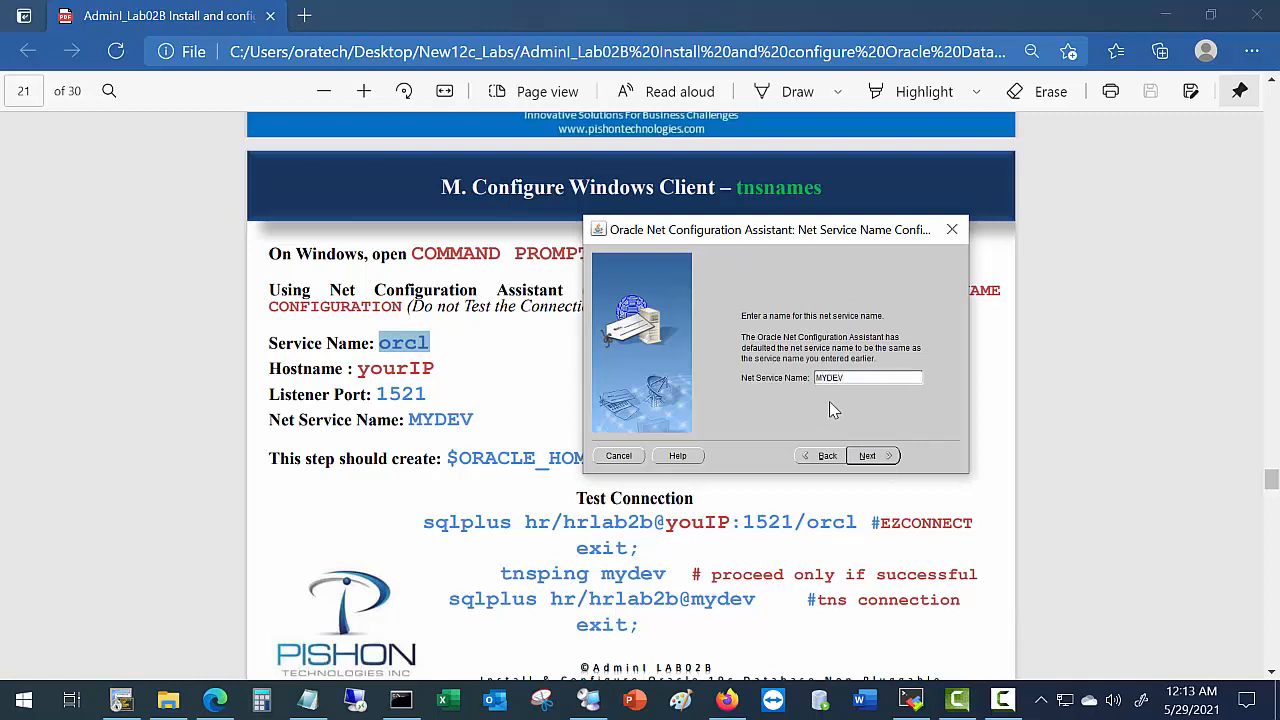
{"action": "left_click", "coordinate": [890, 455]}
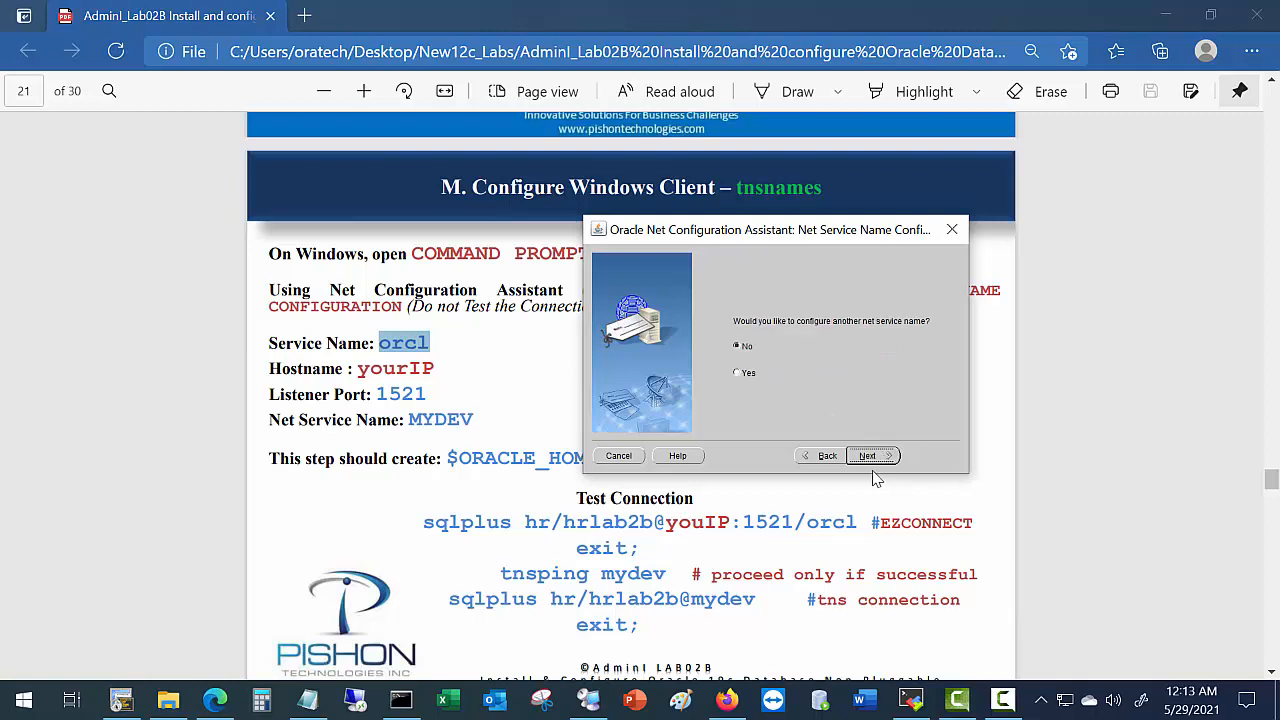
{"action": "left_click", "coordinate": [879, 459]}
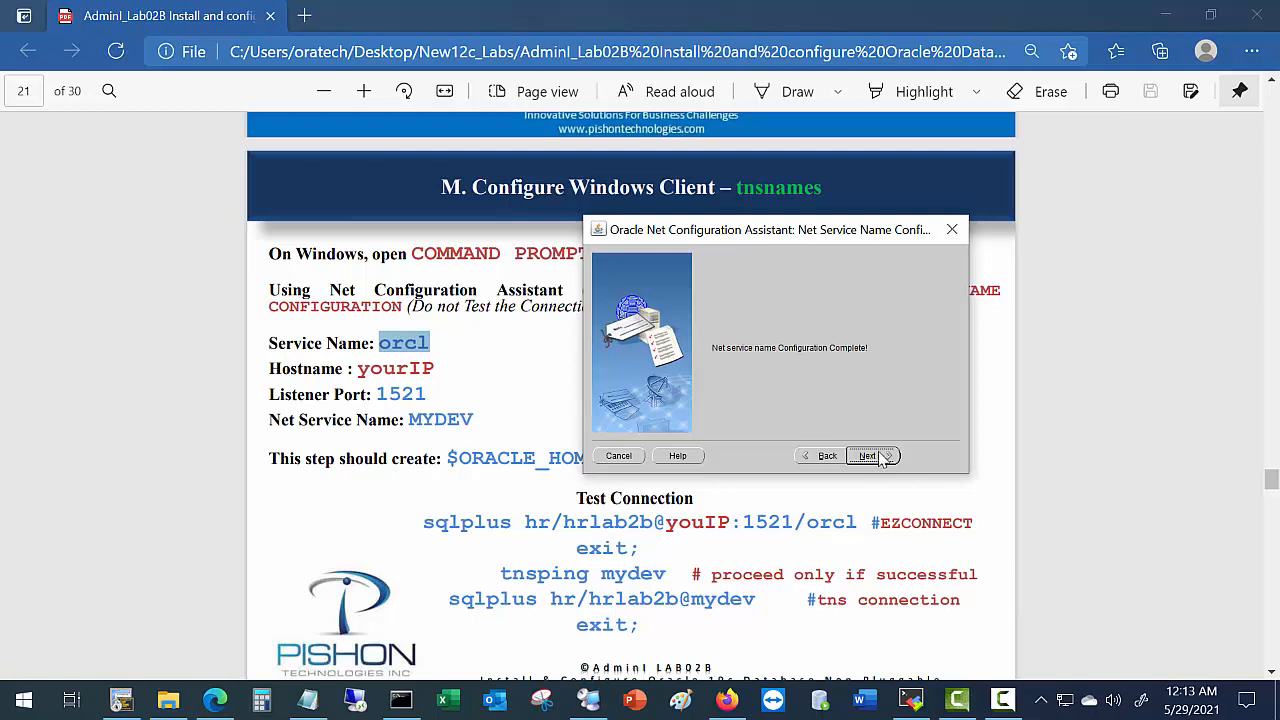
{"action": "left_click", "coordinate": [882, 458]}
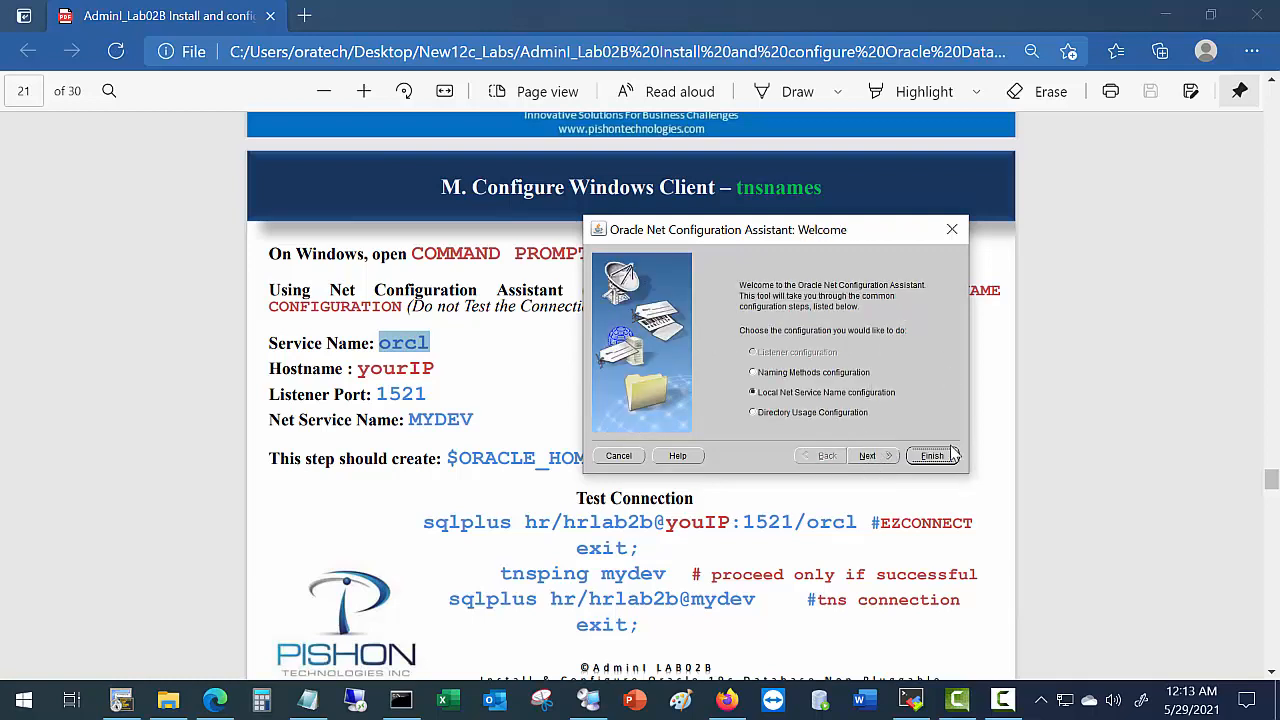
{"action": "left_click", "coordinate": [935, 456]}
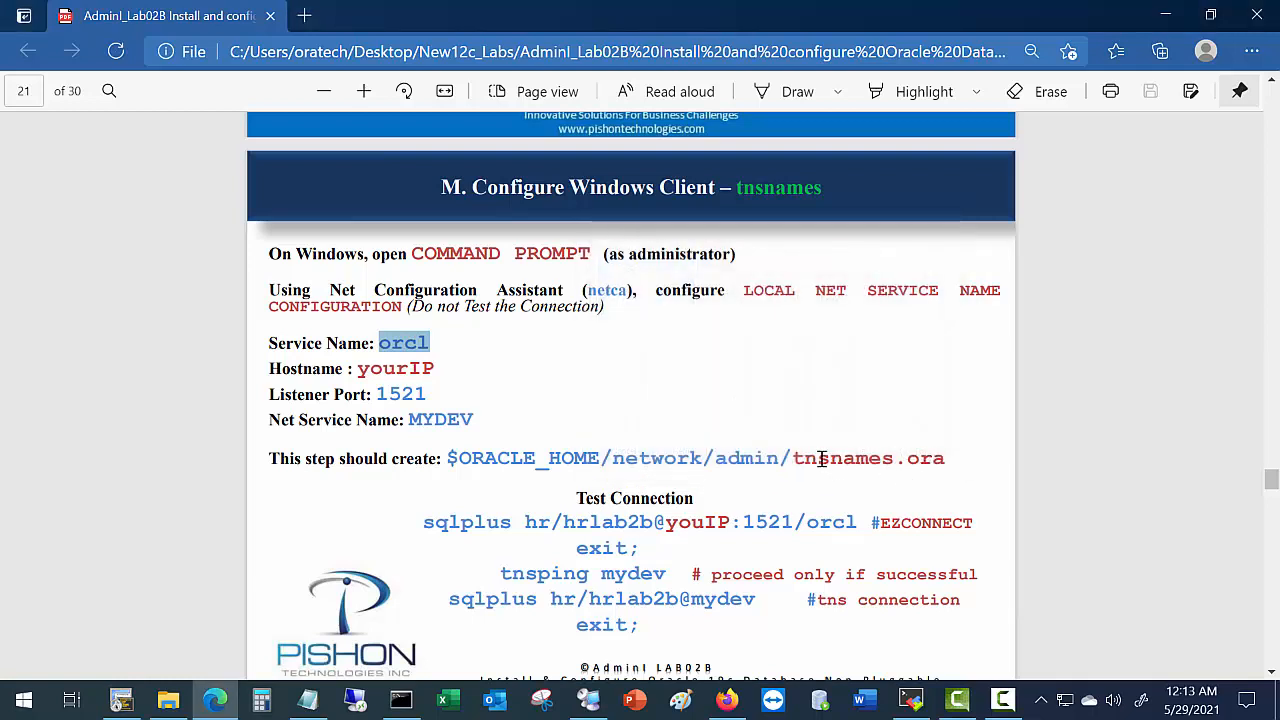
Browse to C:\app\oracle\product\12.2.0\client_1\network\admin to locate tnsnames.ora.
{"action": "left_click_drag", "start_coordinate": [782, 458], "coordinate": [955, 460]}
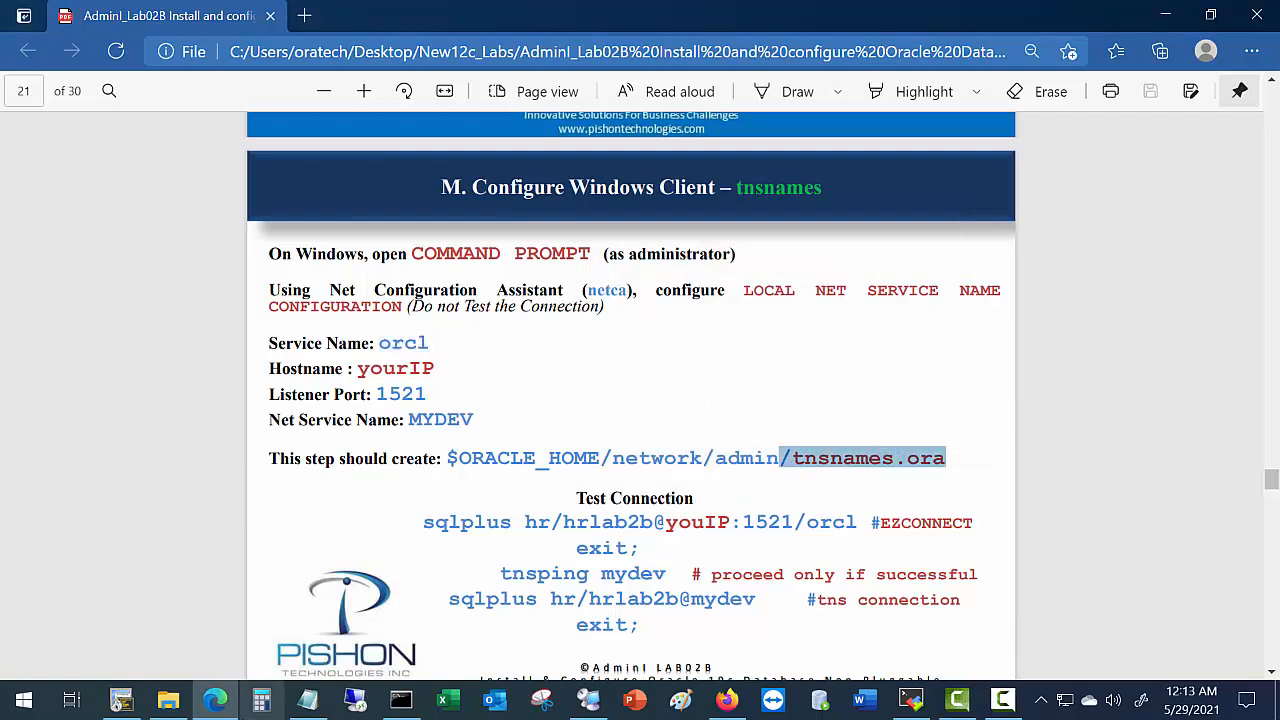
{"action": "left_click", "coordinate": [168, 700]}
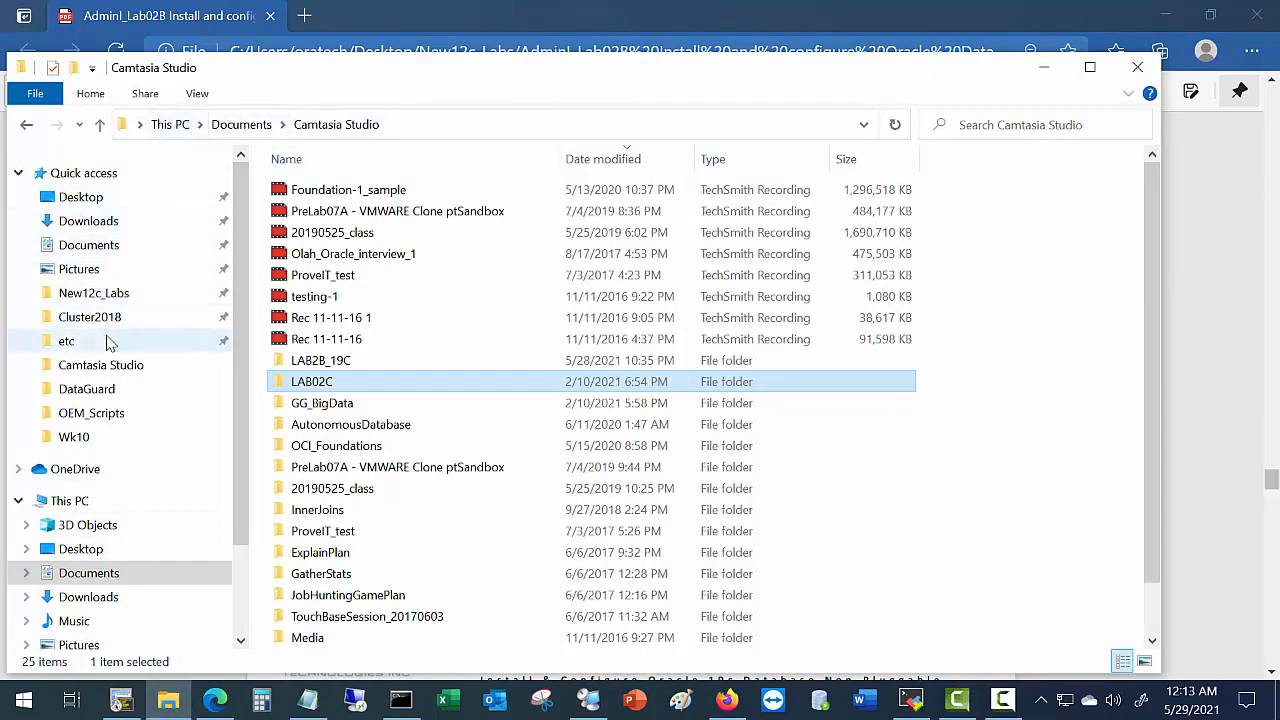
{"action": "left_click", "coordinate": [168, 125]}
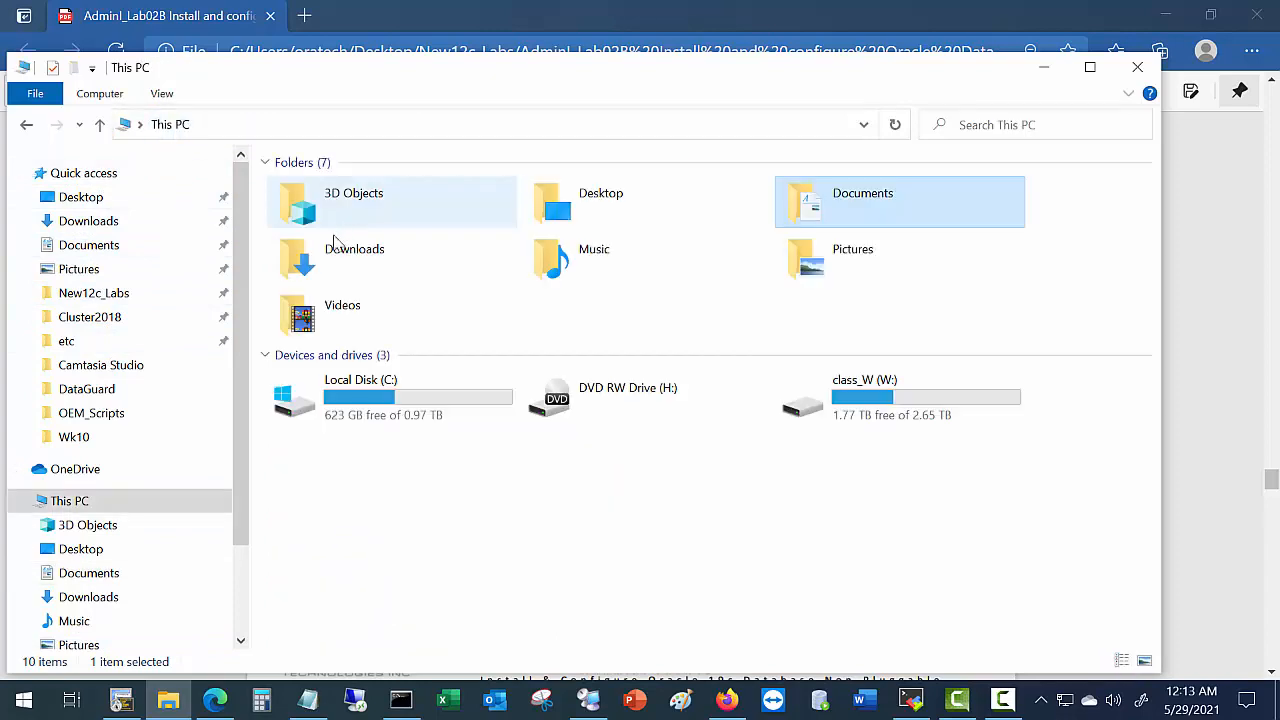
{"action": "double_click", "coordinate": [397, 395]}
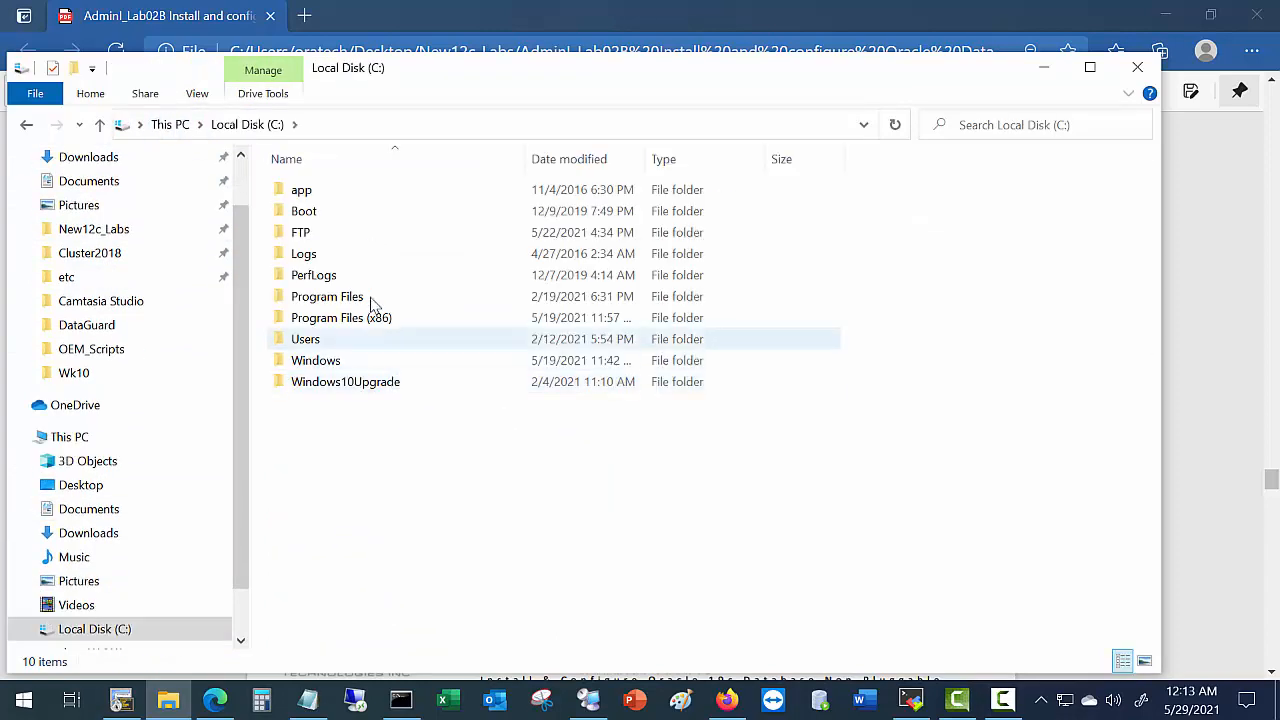
{"action": "double_click", "coordinate": [304, 192]}
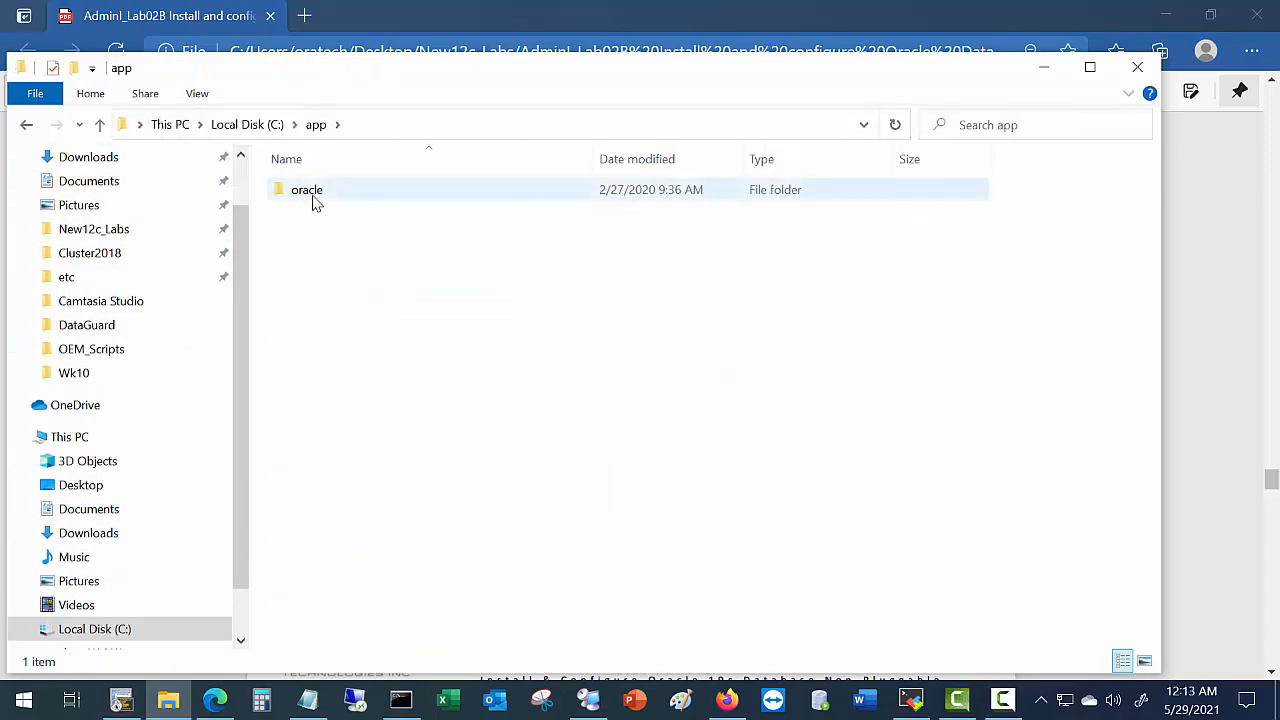
{"action": "double_click", "coordinate": [313, 200]}
{"action": "double_click", "coordinate": [329, 253]}
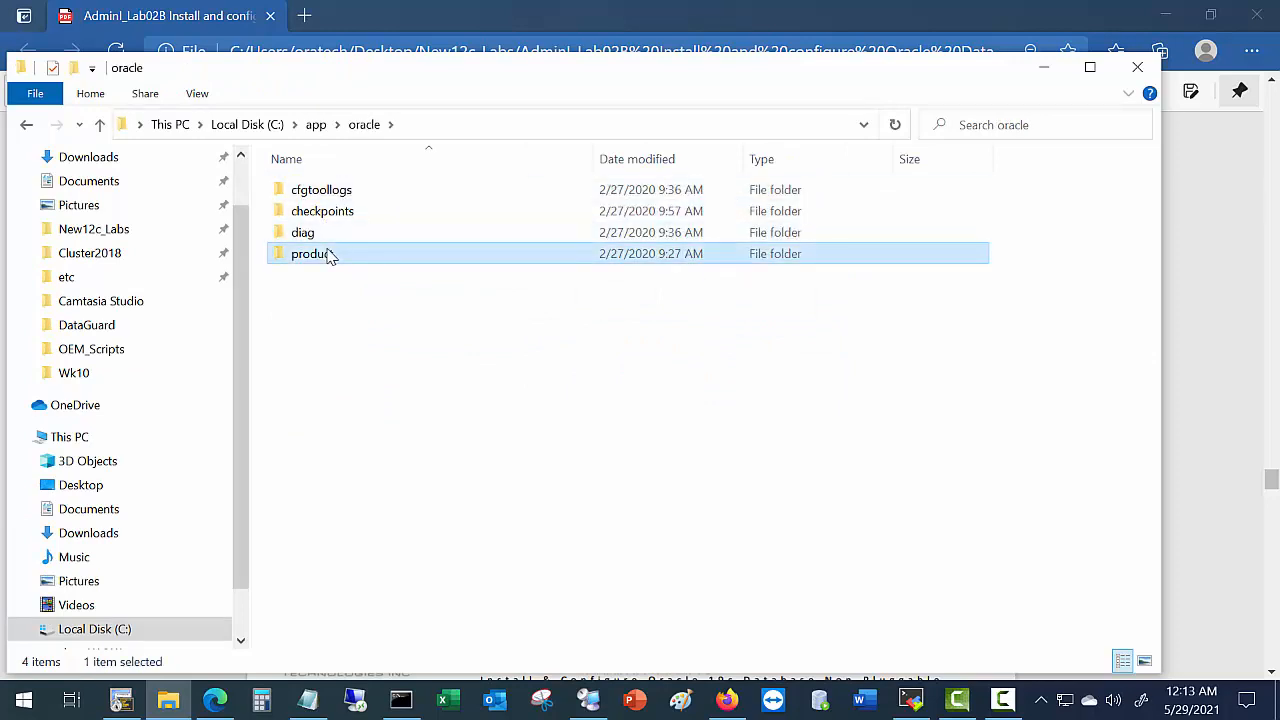
{"action": "double_click", "coordinate": [320, 192]}
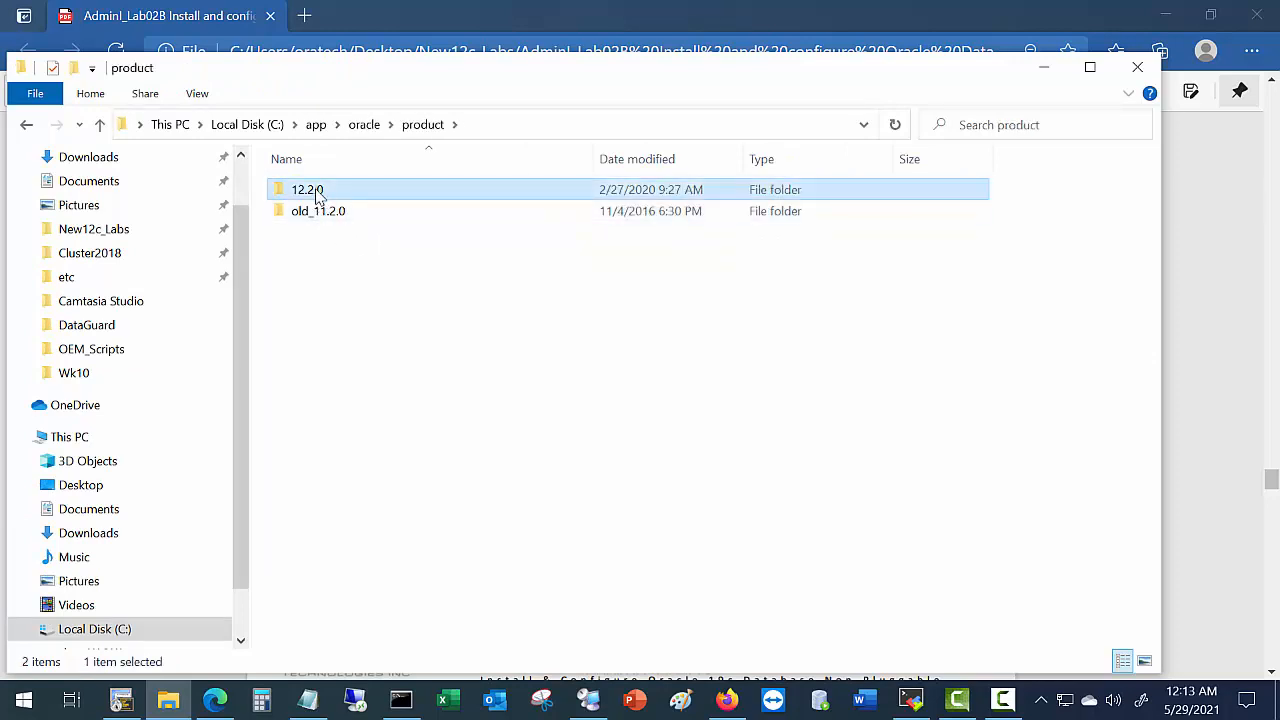
{"action": "double_click", "coordinate": [300, 192]}
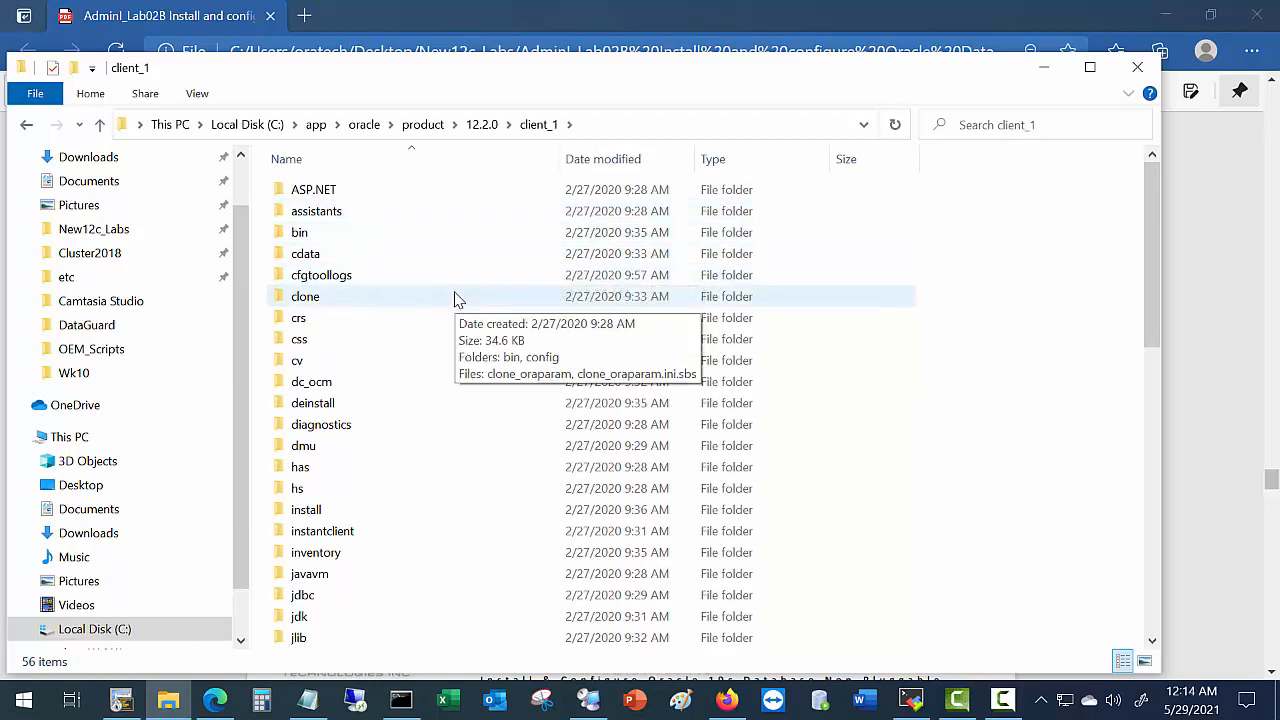
{"action": "key", "text": "n"}
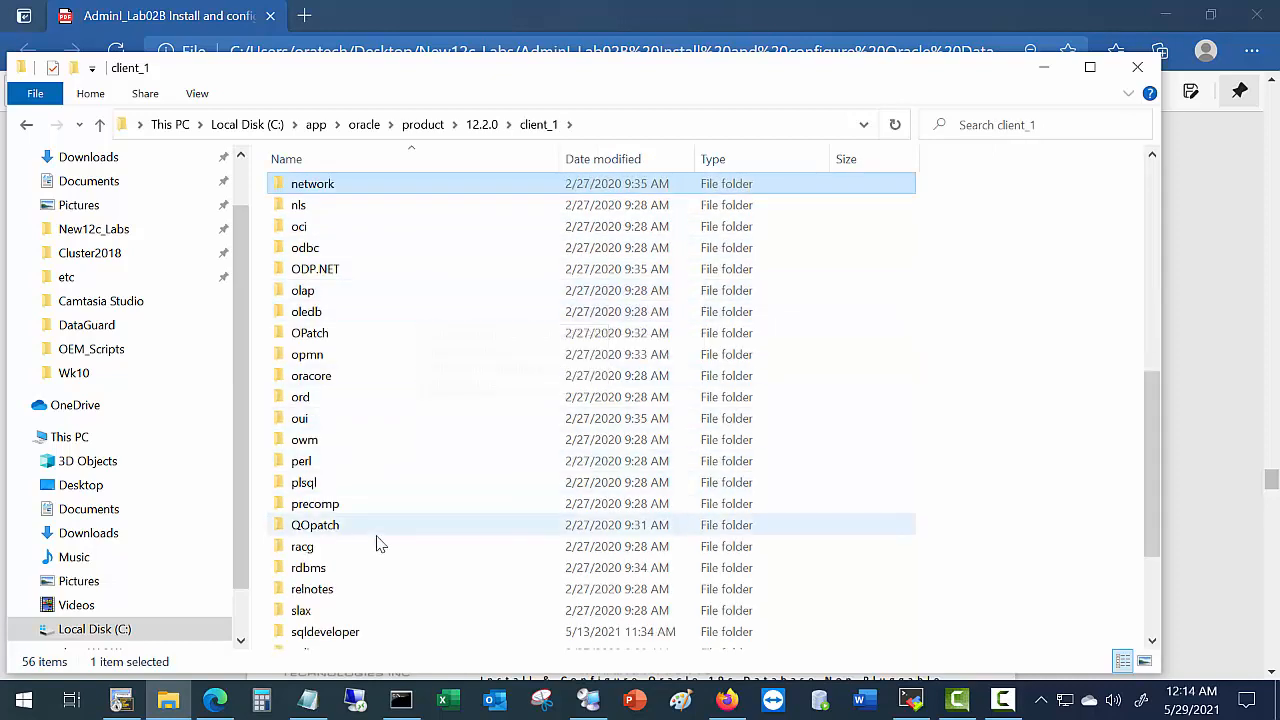
{"action": "double_click", "coordinate": [318, 193]}
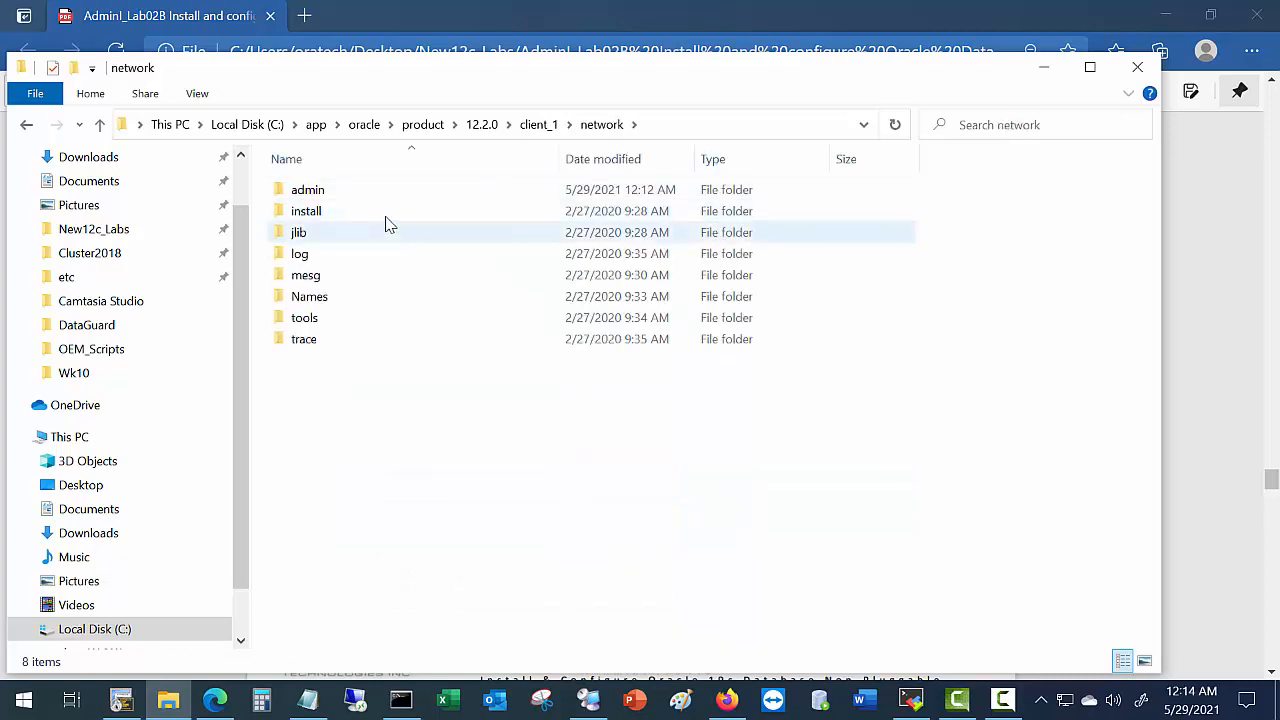
{"action": "double_click", "coordinate": [350, 195]}
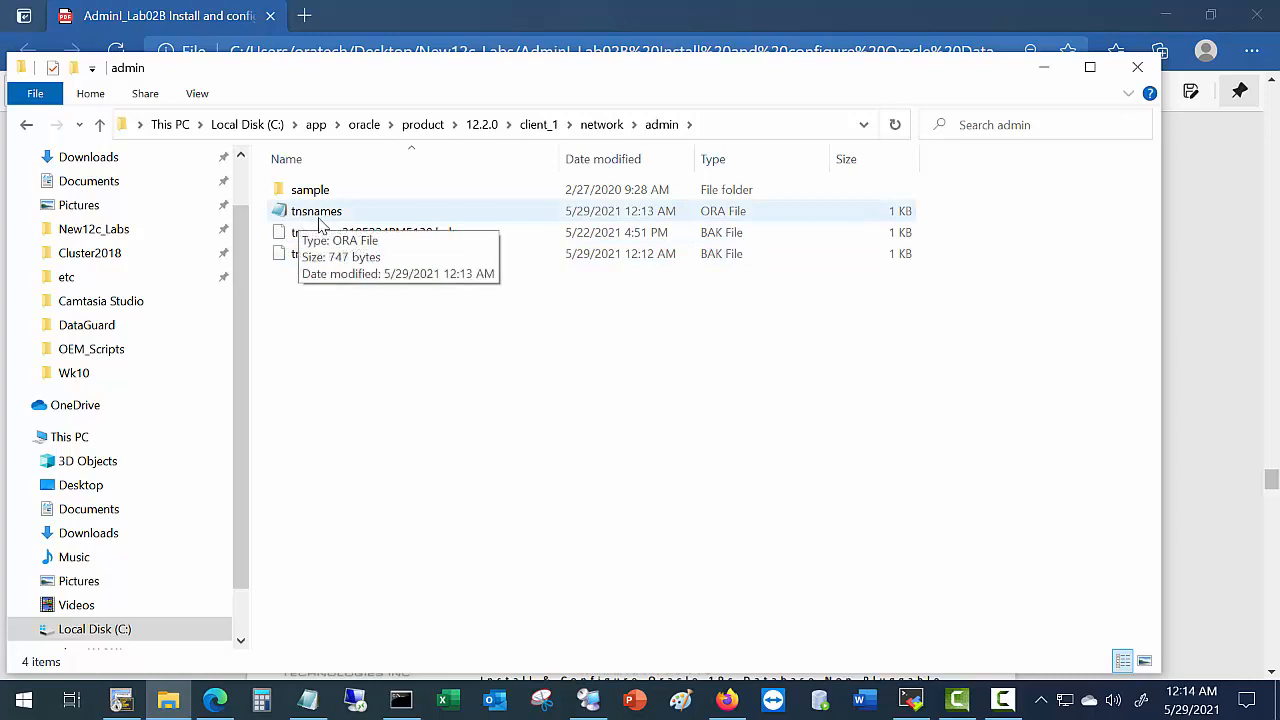
{"action": "left_click", "coordinate": [320, 222]}
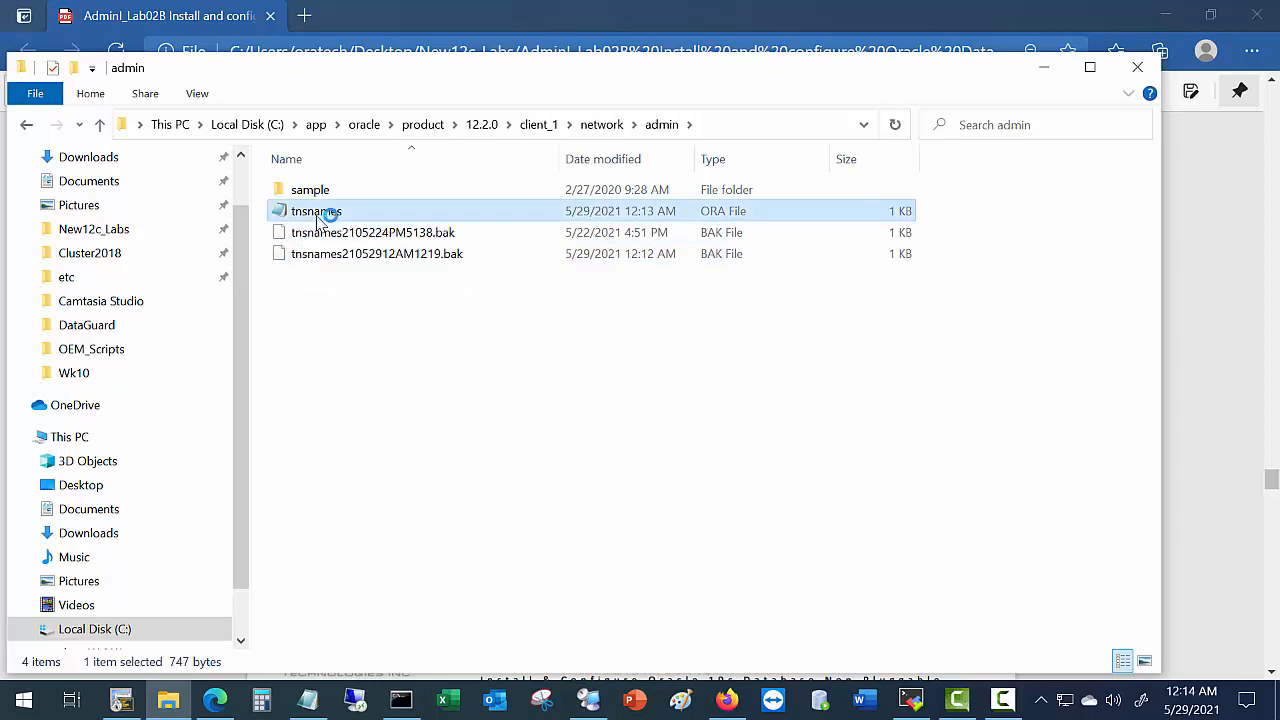
{"action": "left_click_drag", "start_coordinate": [328, 178], "coordinate": [602, 131]}
{"action": "scroll", "coordinate": [248, 500], "scroll_direction": "down", "scroll_amount": 3}
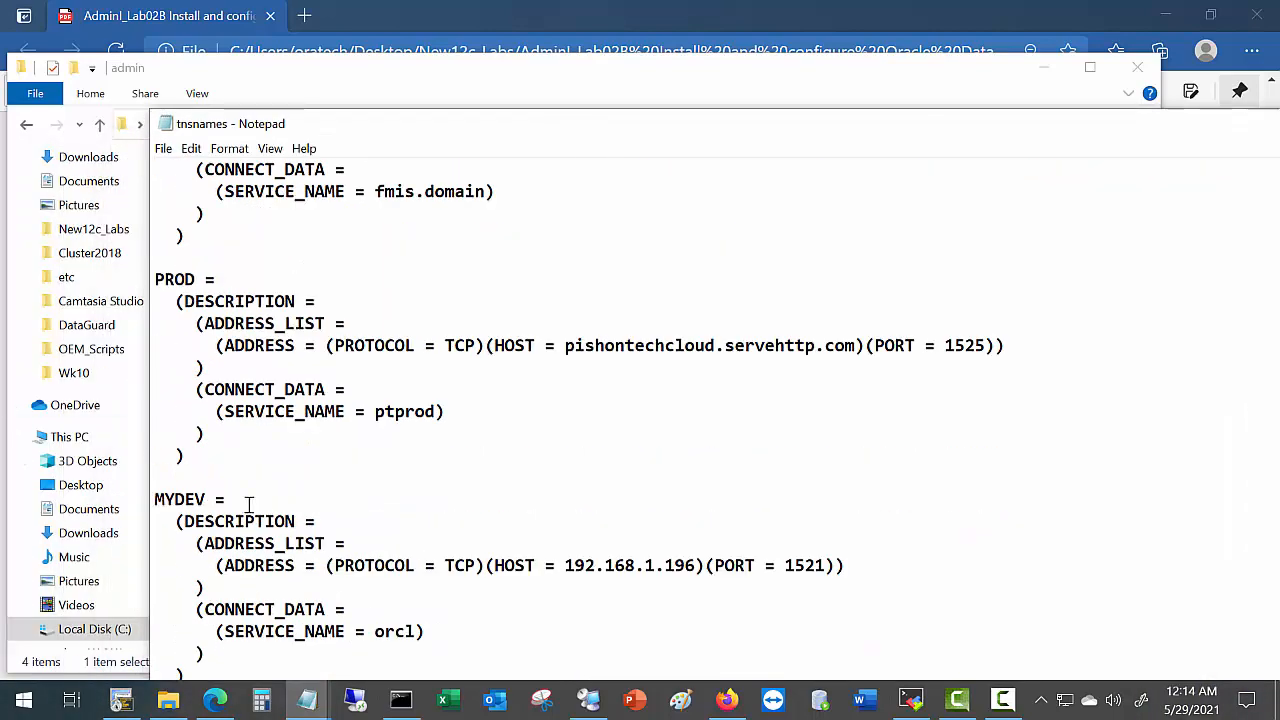
{"action": "left_click_drag", "start_coordinate": [207, 499], "coordinate": [151, 498]}
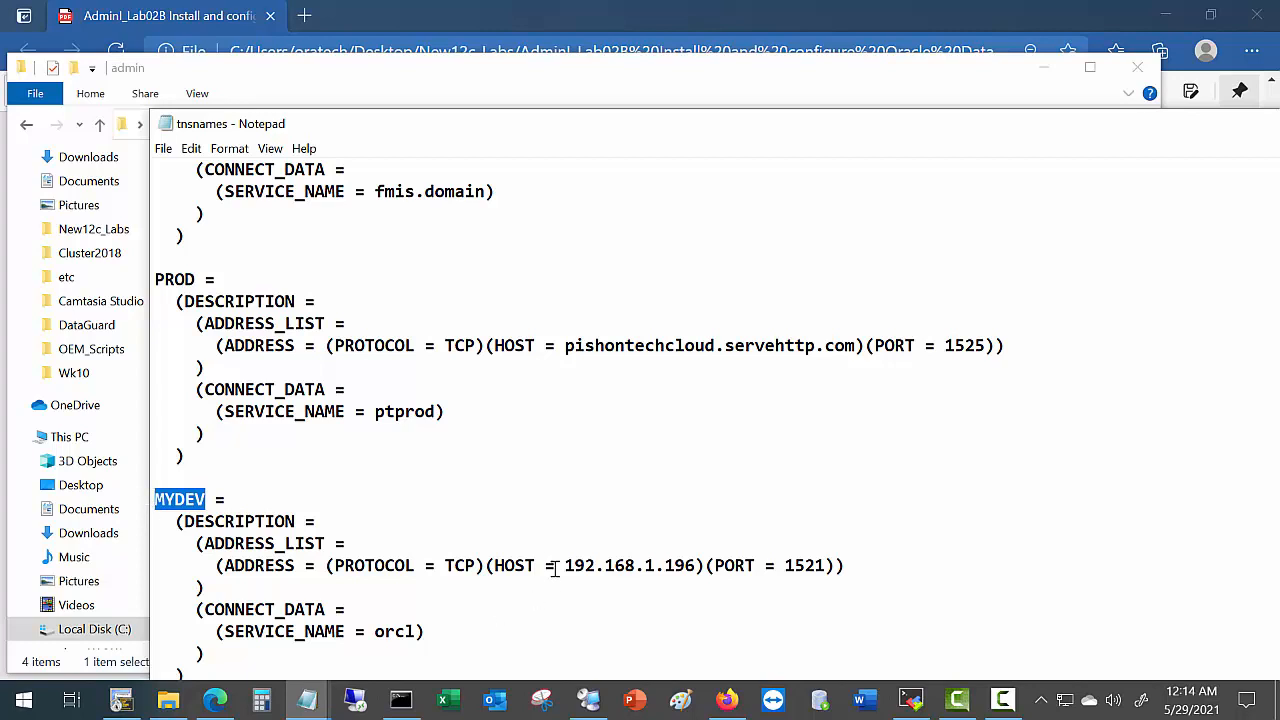
{"action": "left_click_drag", "start_coordinate": [558, 566], "coordinate": [697, 566]}
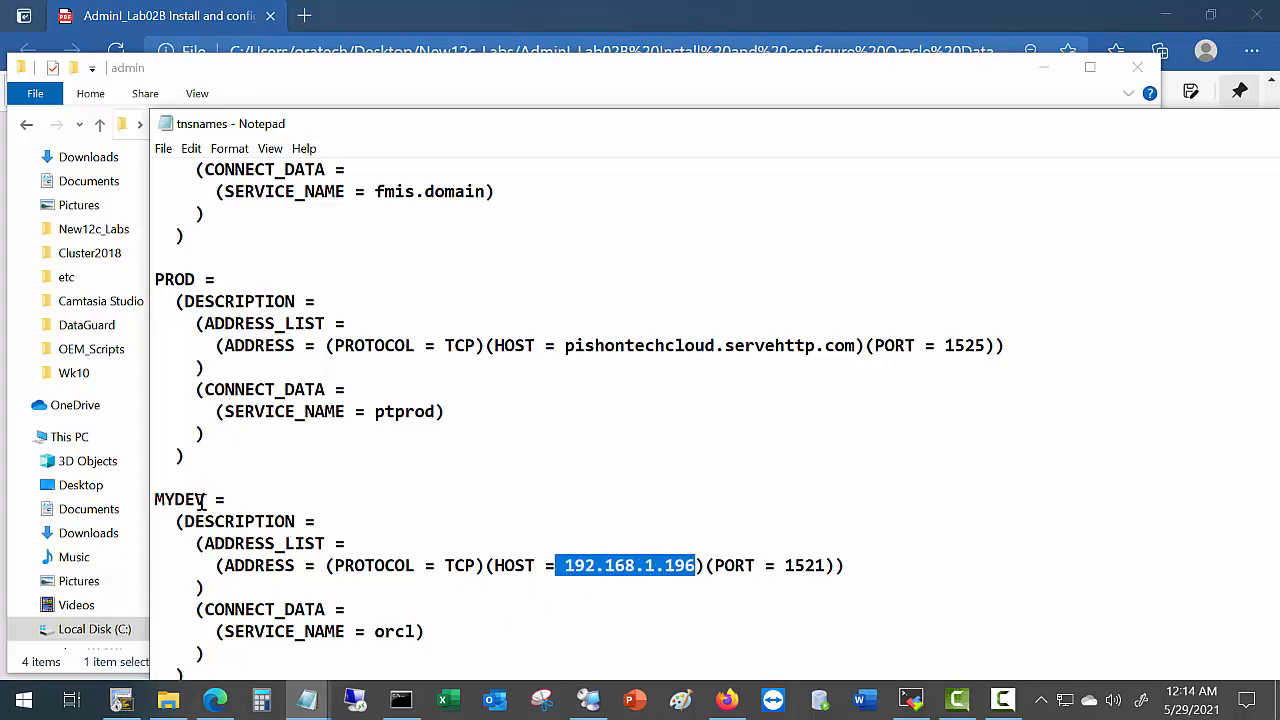
{"action": "left_click_drag", "start_coordinate": [205, 499], "coordinate": [130, 505]}
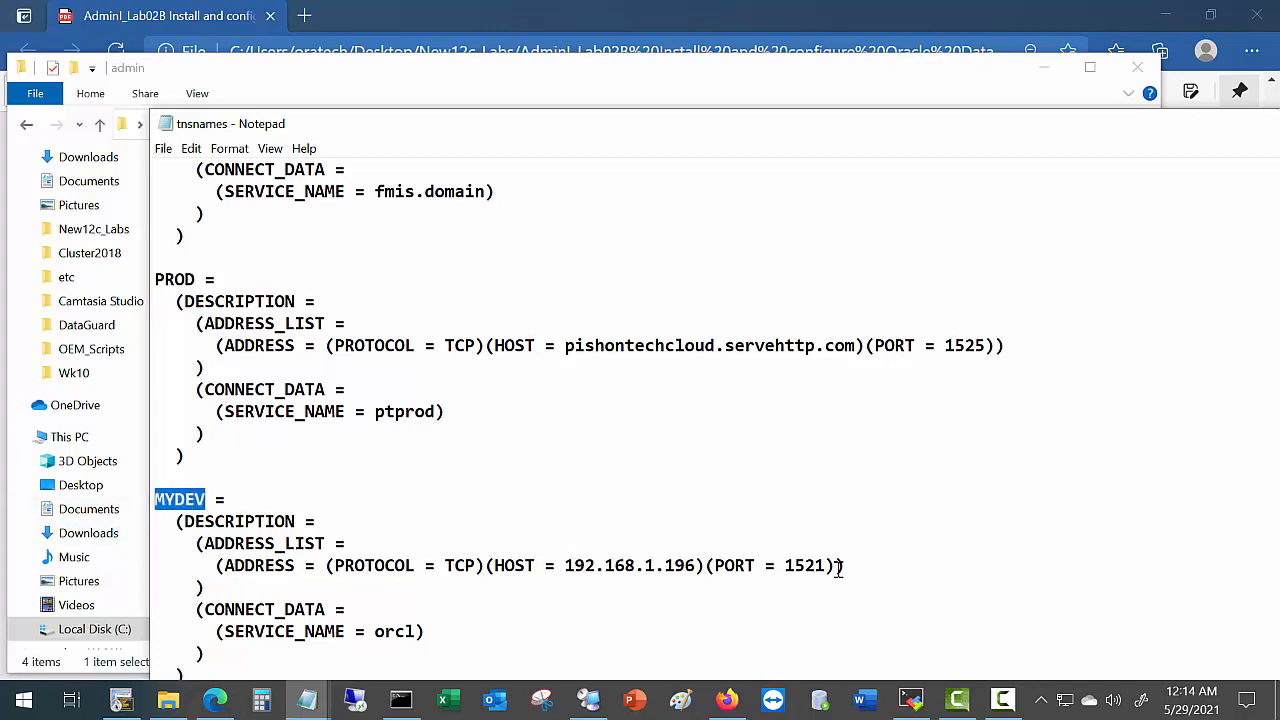
{"action": "left_click", "coordinate": [206, 499]}
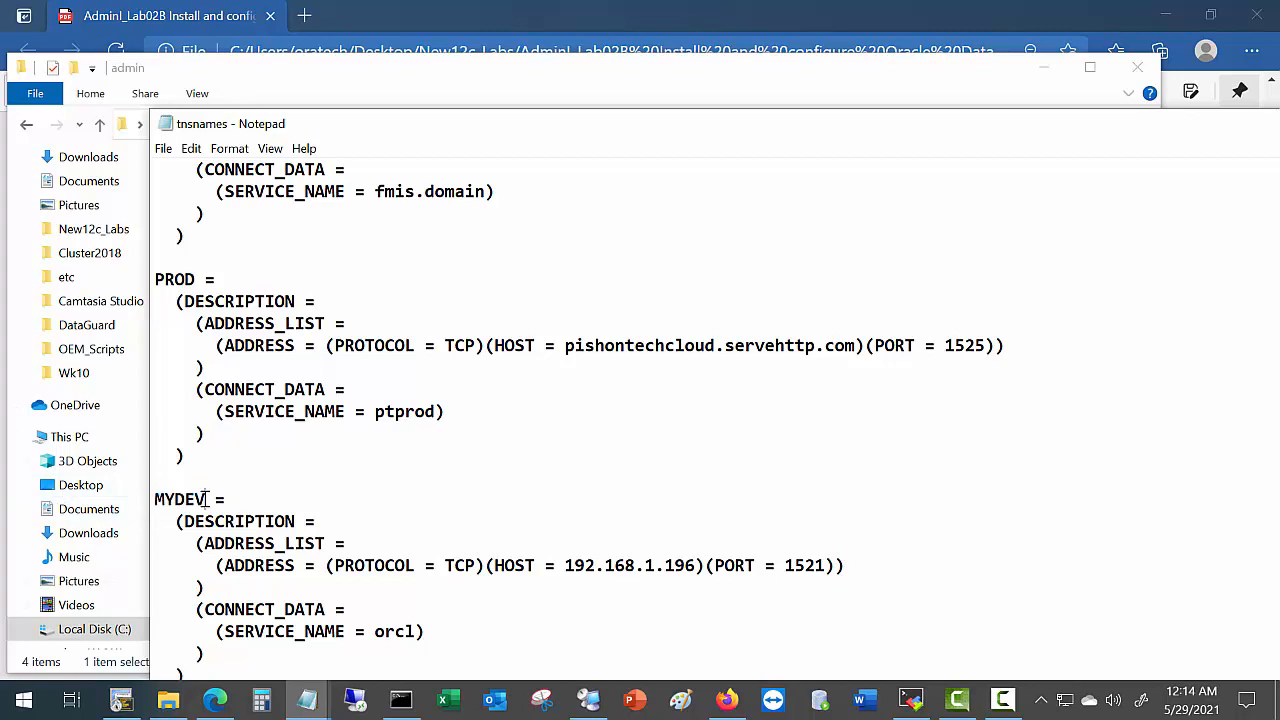
{"action": "left_click_drag", "start_coordinate": [206, 499], "coordinate": [120, 491]}
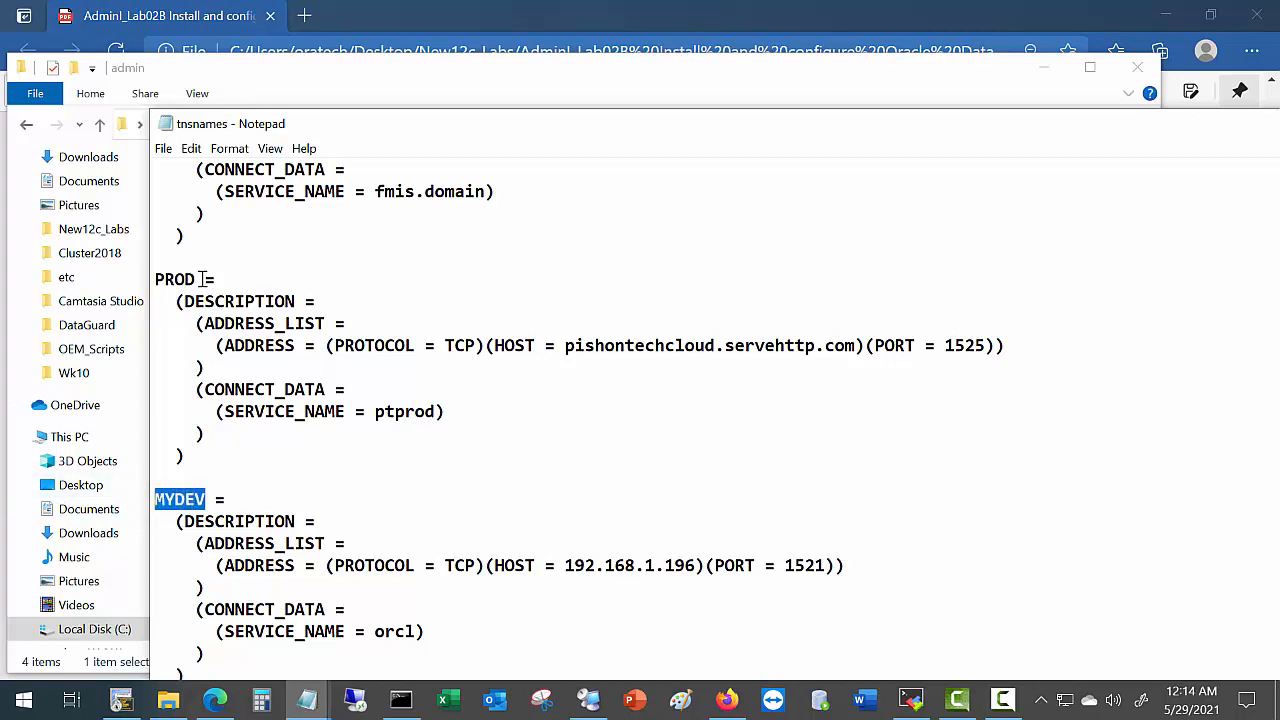
{"action": "left_click_drag", "start_coordinate": [203, 279], "coordinate": [154, 285]}
{"action": "scroll", "coordinate": [223, 271], "scroll_direction": "up", "scroll_amount": 3}
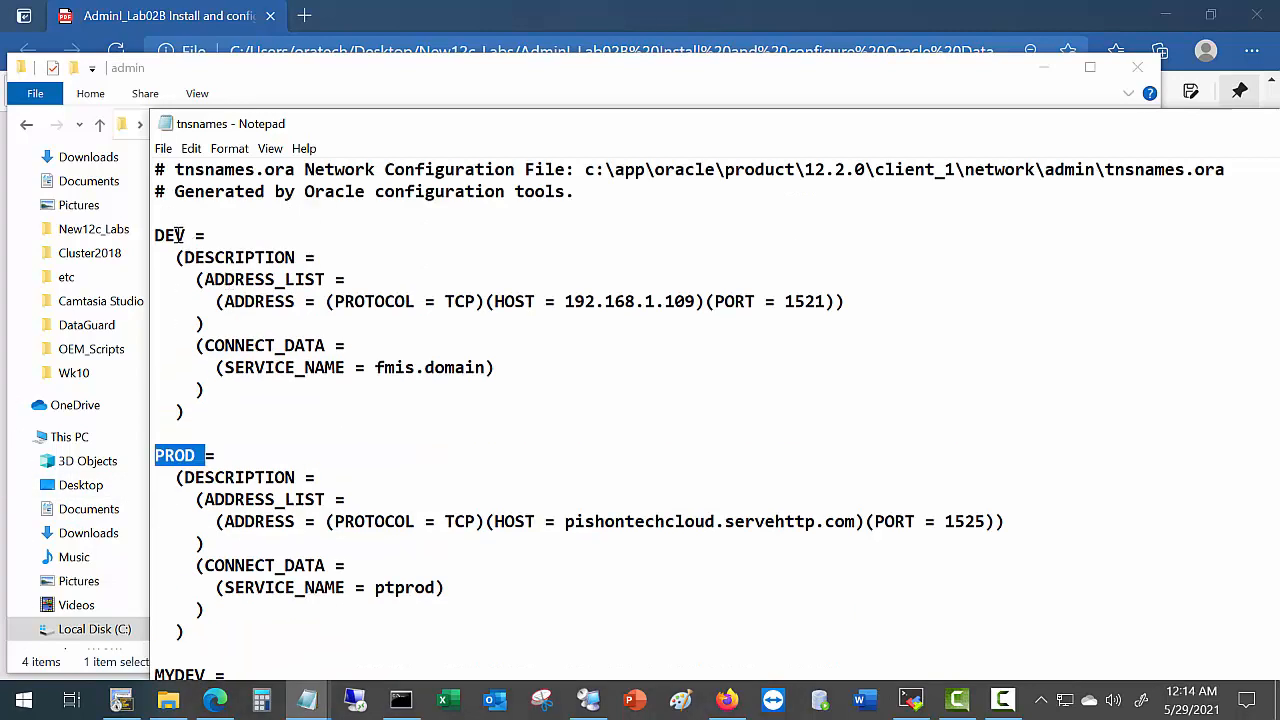
{"action": "left_click_drag", "start_coordinate": [184, 235], "coordinate": [115, 250]}
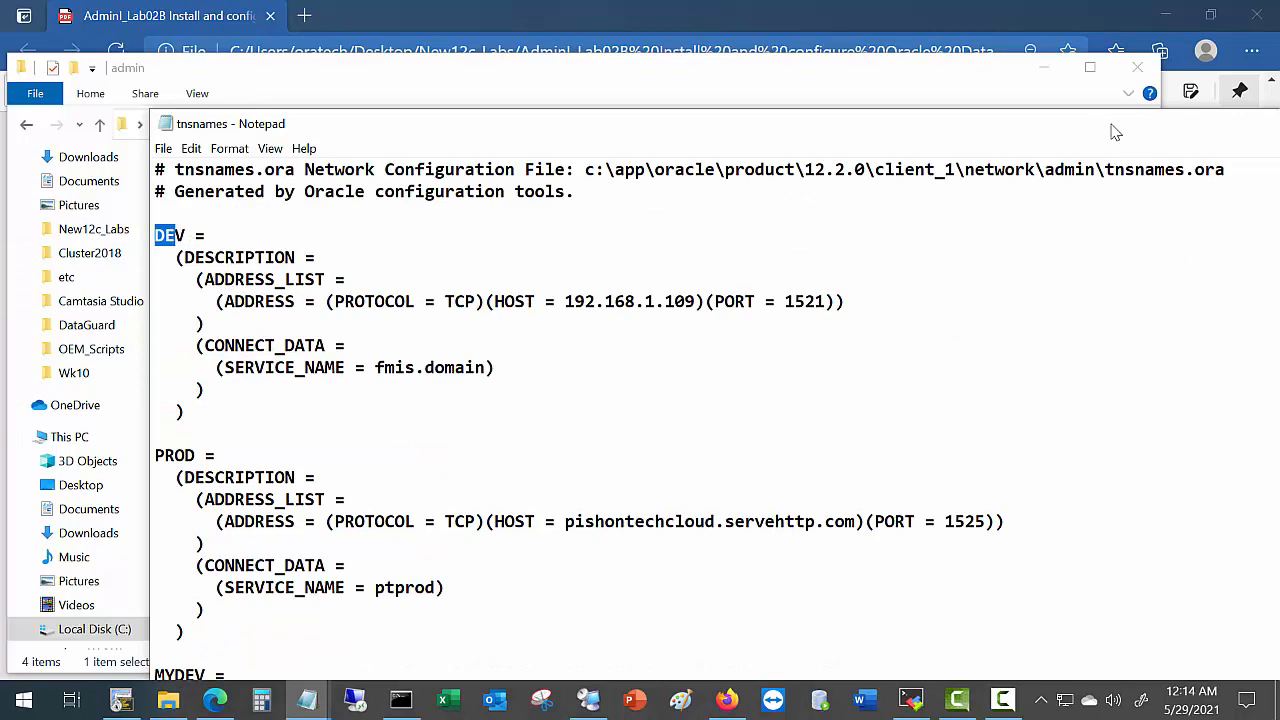
{"action": "left_click_drag", "start_coordinate": [1117, 132], "coordinate": [951, 116]}
{"action": "left_click", "coordinate": [1241, 109]}
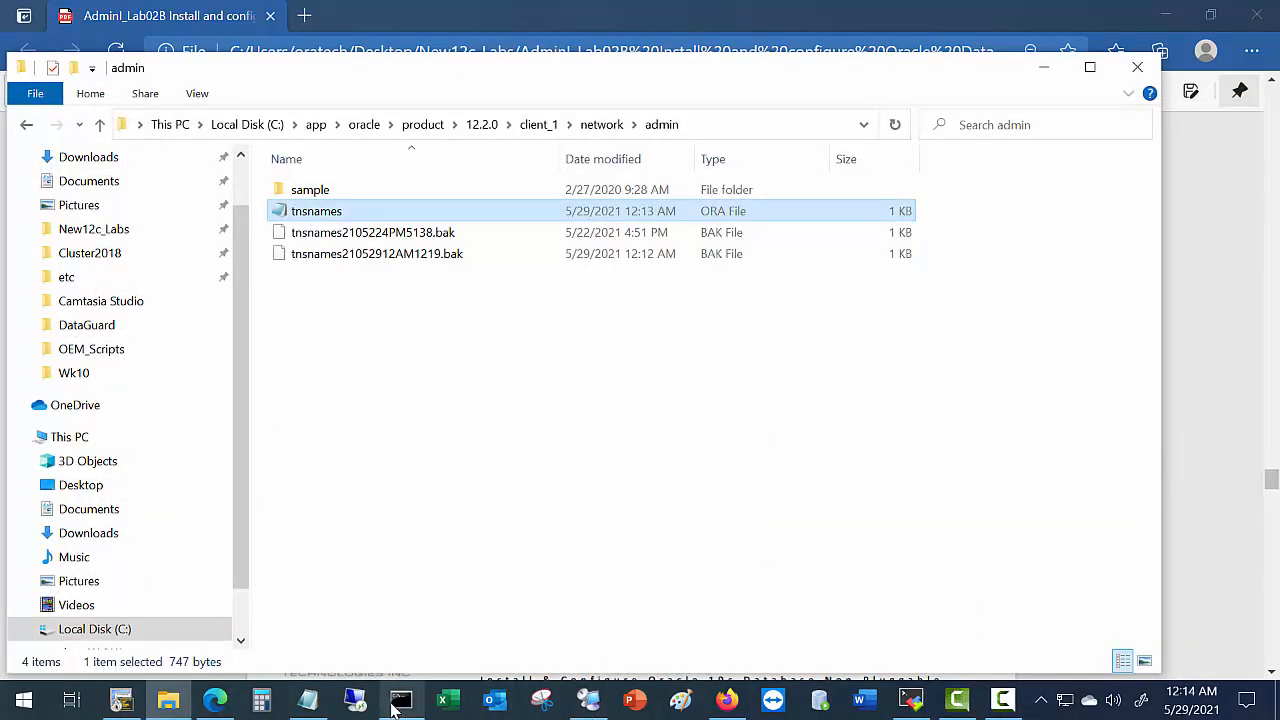
Log in with sqlplus as hr through the mydev alias, then exit SQL*Plus.
{"action": "mouse_move", "coordinate": [400, 700]}
{"action": "left_click", "coordinate": [423, 626]}
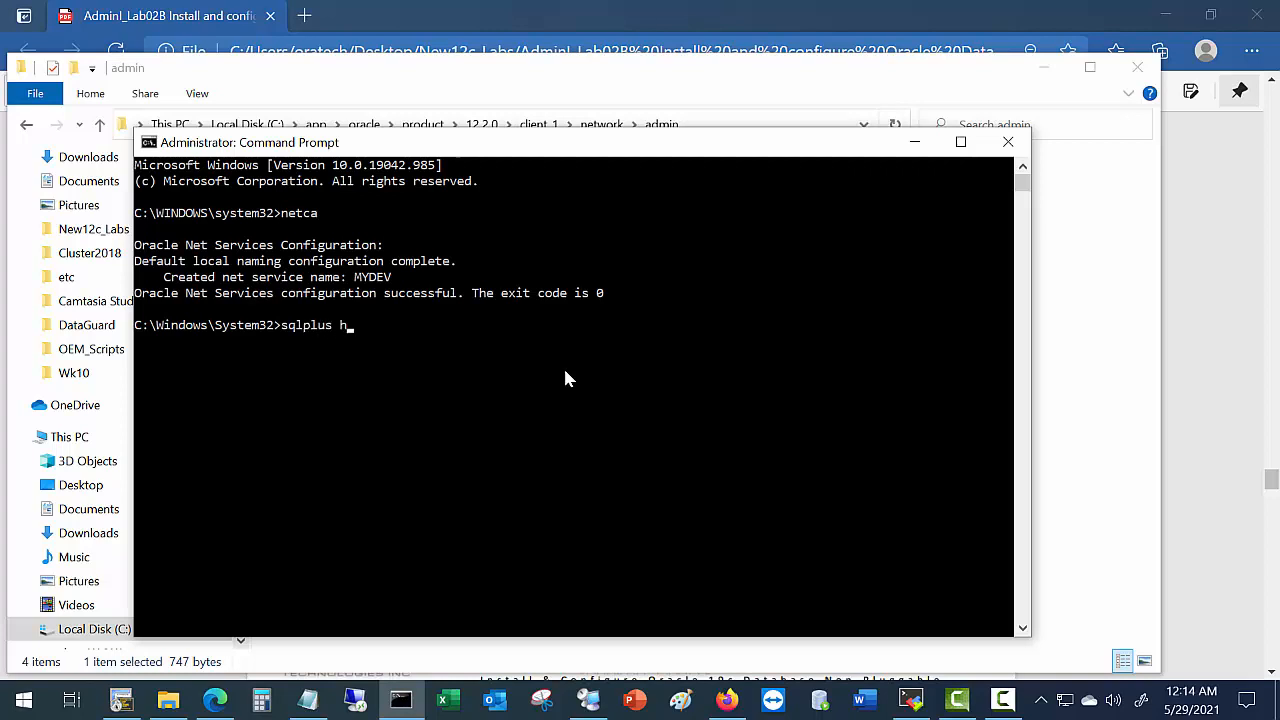
{"action": "type", "text": "sqlplus hr/hrlab2b@mydev"}
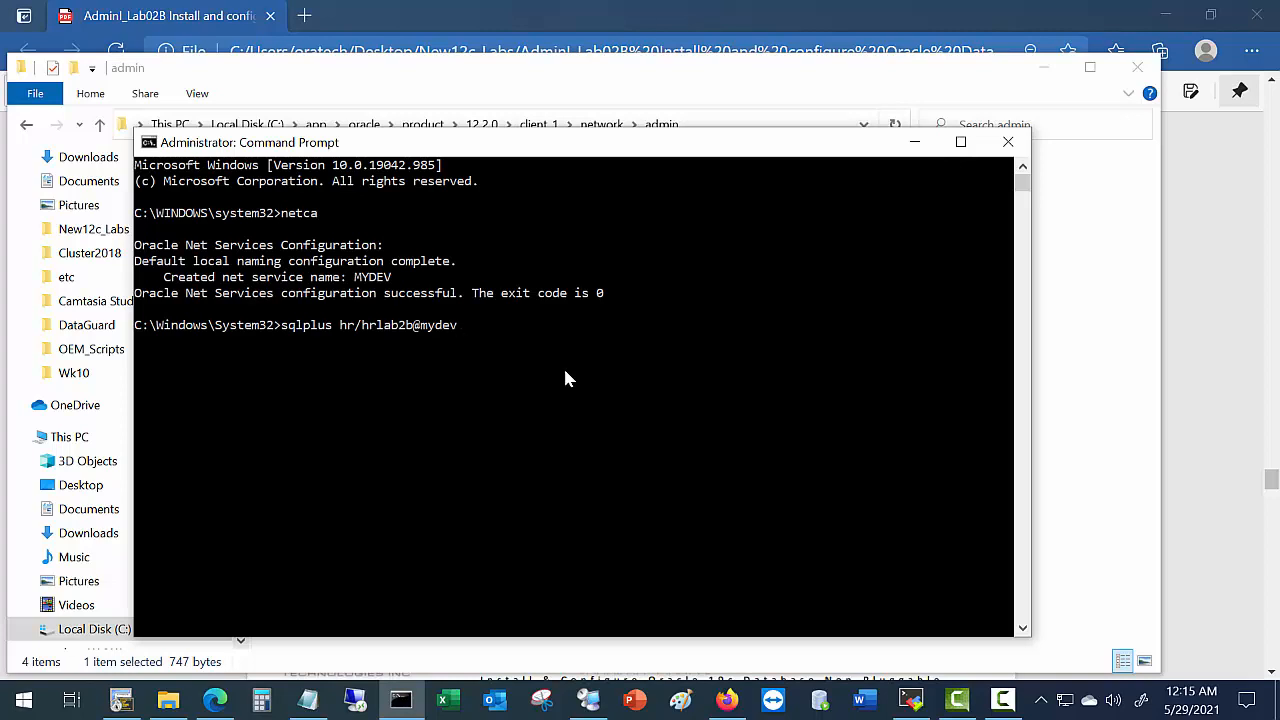
{"action": "key", "text": "Return"}
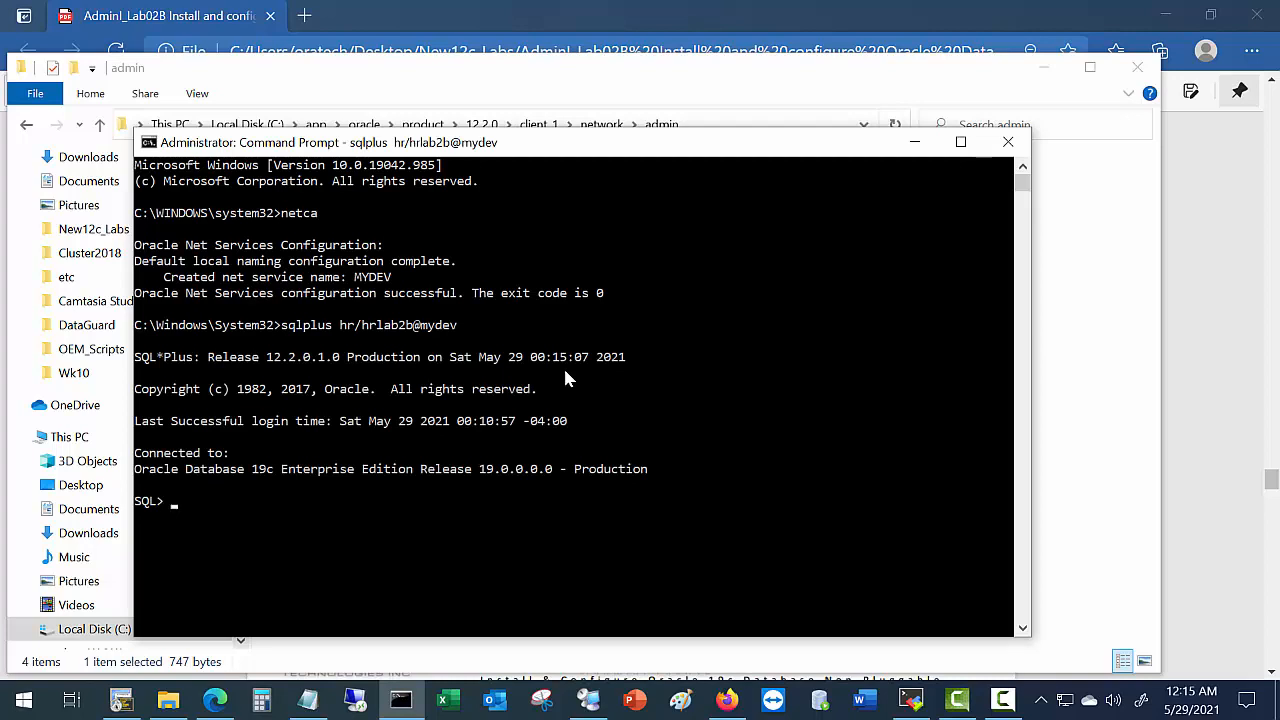
{"action": "type", "text": "exit"}
{"action": "key", "text": "Return"}
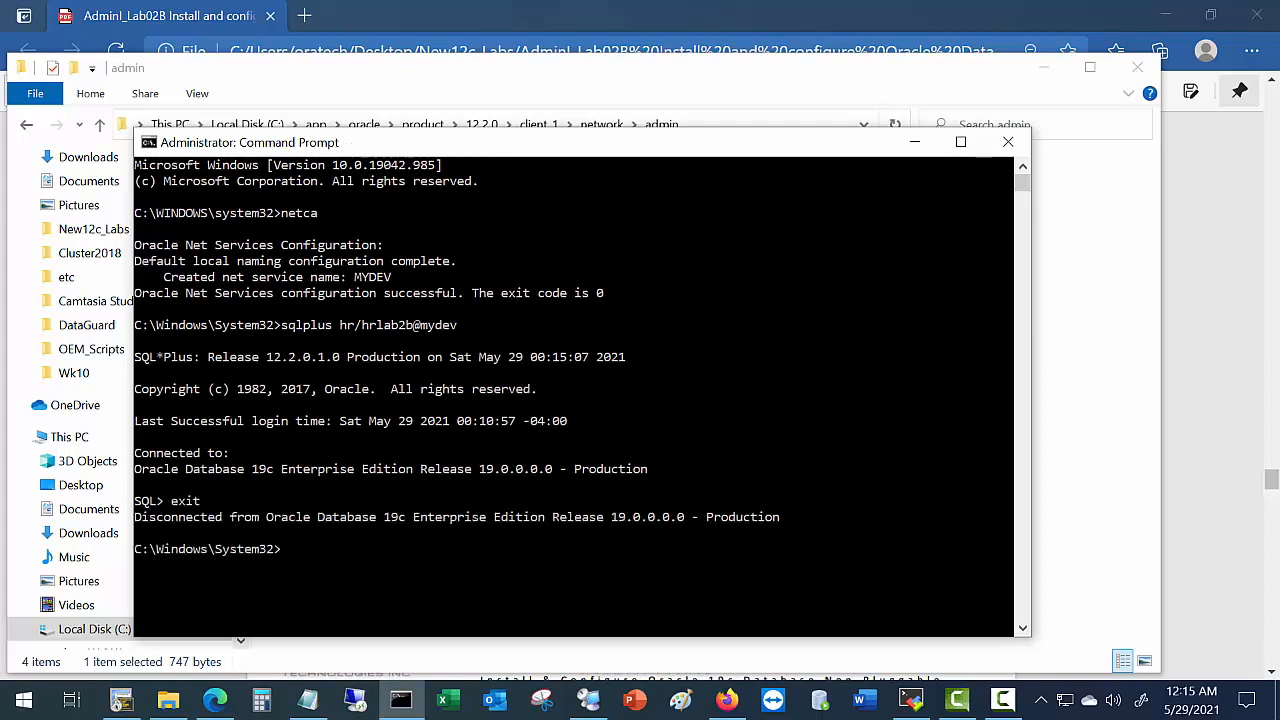
Scroll the lab guide to section N, Configure IDE – SQL Developer, then bring SQL Developer forward.
{"action": "left_click", "coordinate": [1250, 424]}
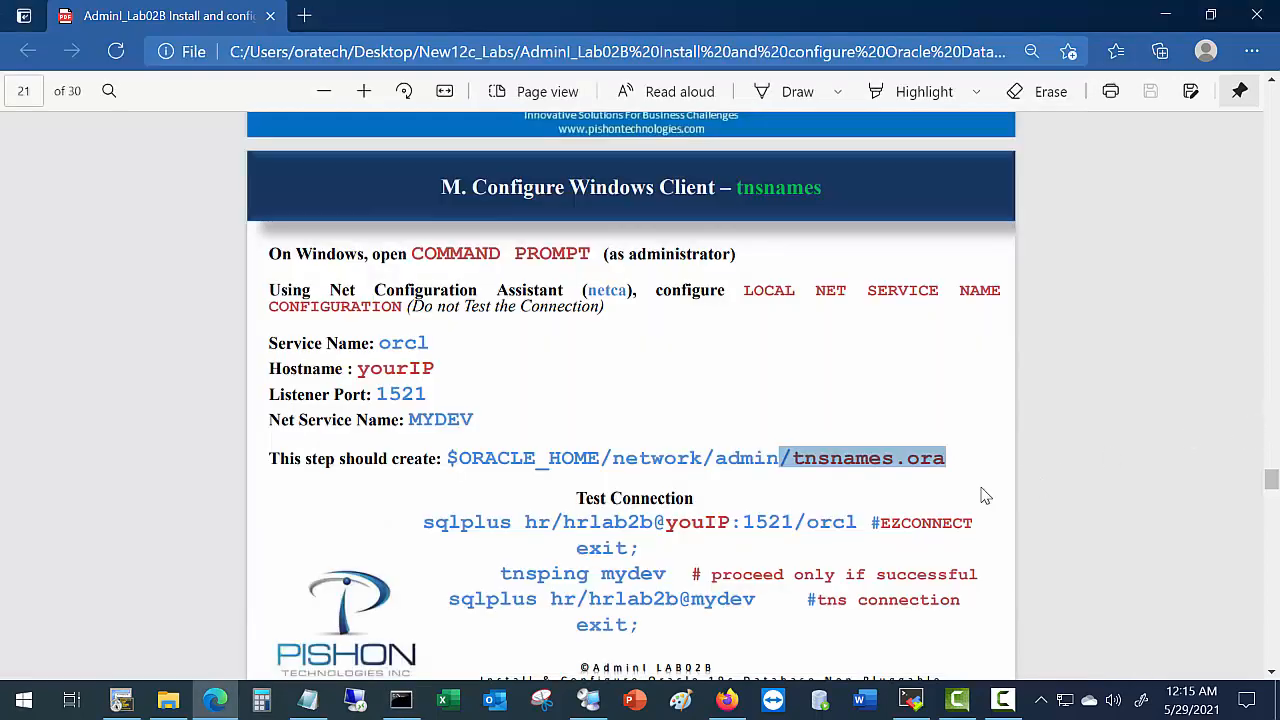
{"action": "scroll", "coordinate": [985, 495], "scroll_direction": "down", "scroll_amount": 1}
{"action": "scroll", "coordinate": [980, 490], "scroll_direction": "down", "scroll_amount": 1}
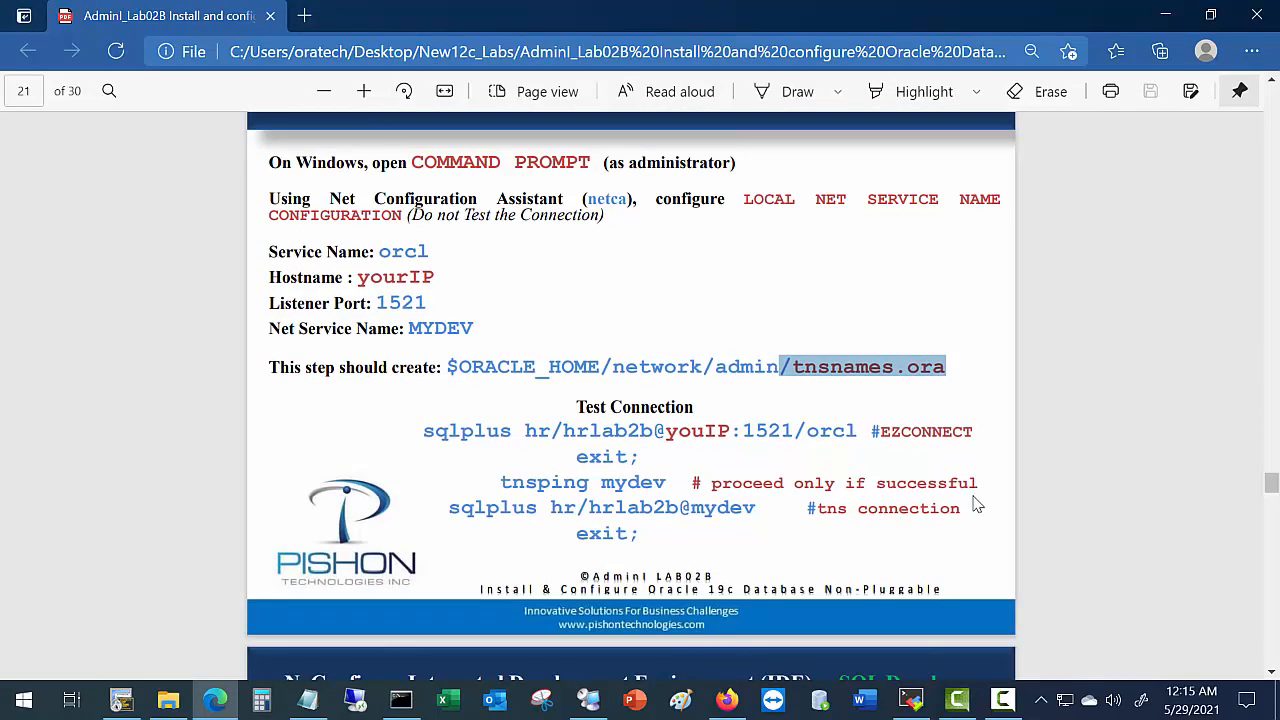
{"action": "scroll", "coordinate": [970, 508], "scroll_direction": "down", "scroll_amount": 2}
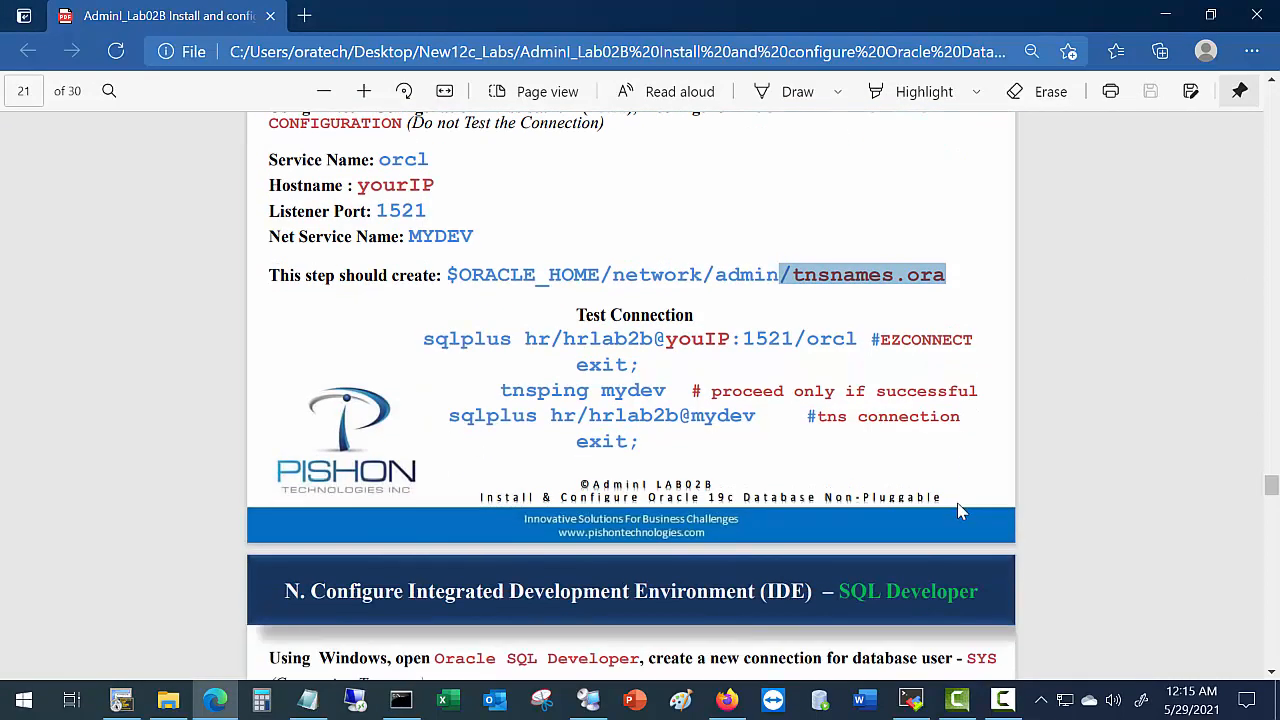
{"action": "scroll", "coordinate": [955, 513], "scroll_direction": "down", "scroll_amount": 8}
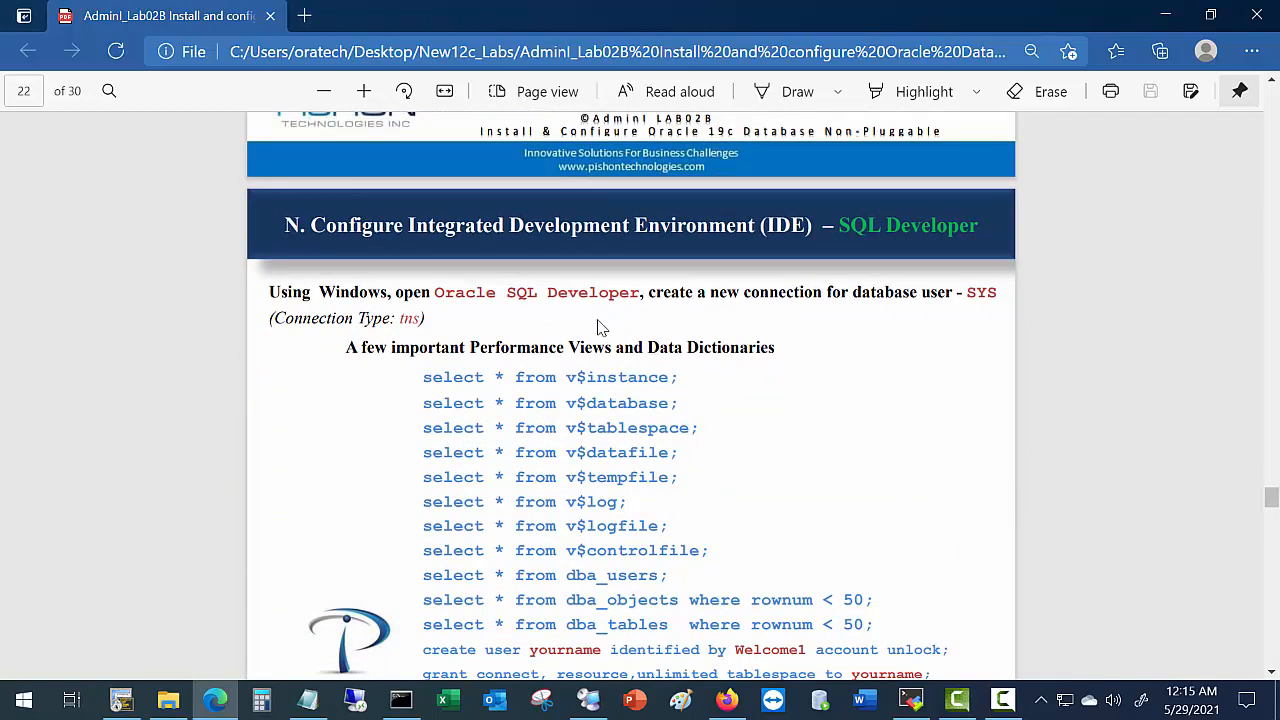
{"action": "scroll", "coordinate": [600, 325], "scroll_direction": "down", "scroll_amount": 2}
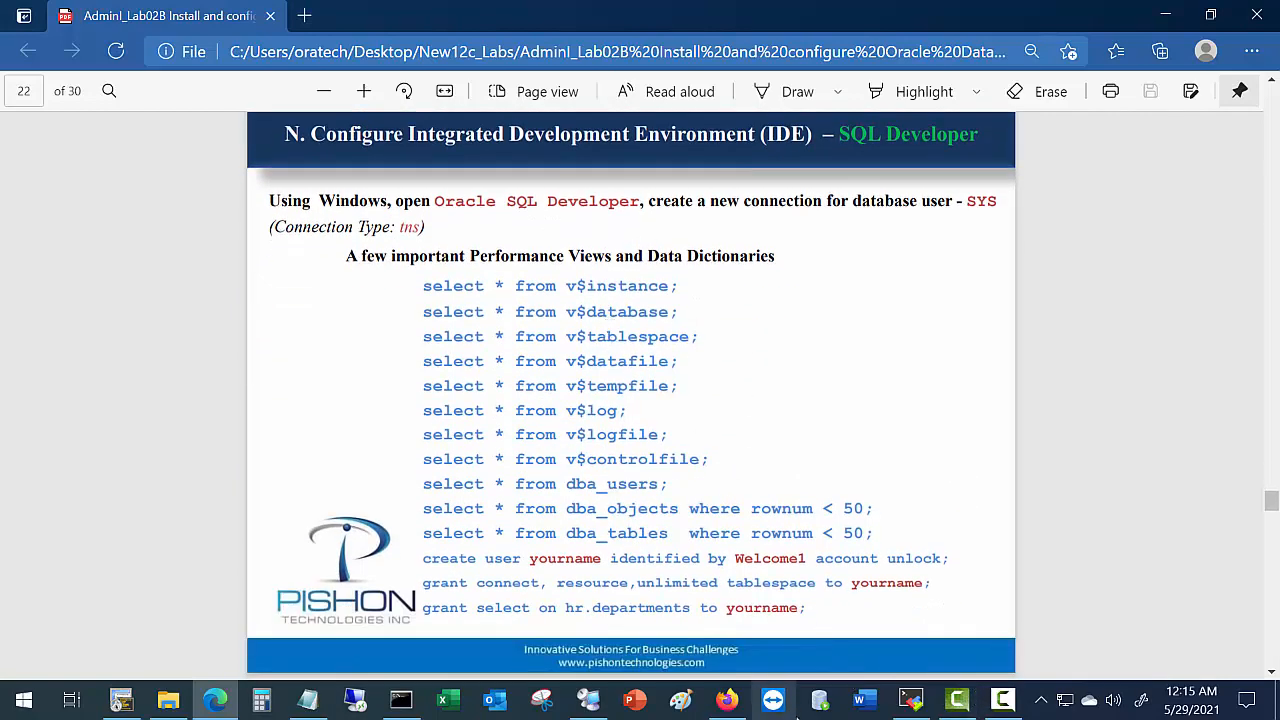
{"action": "left_click", "coordinate": [820, 704]}
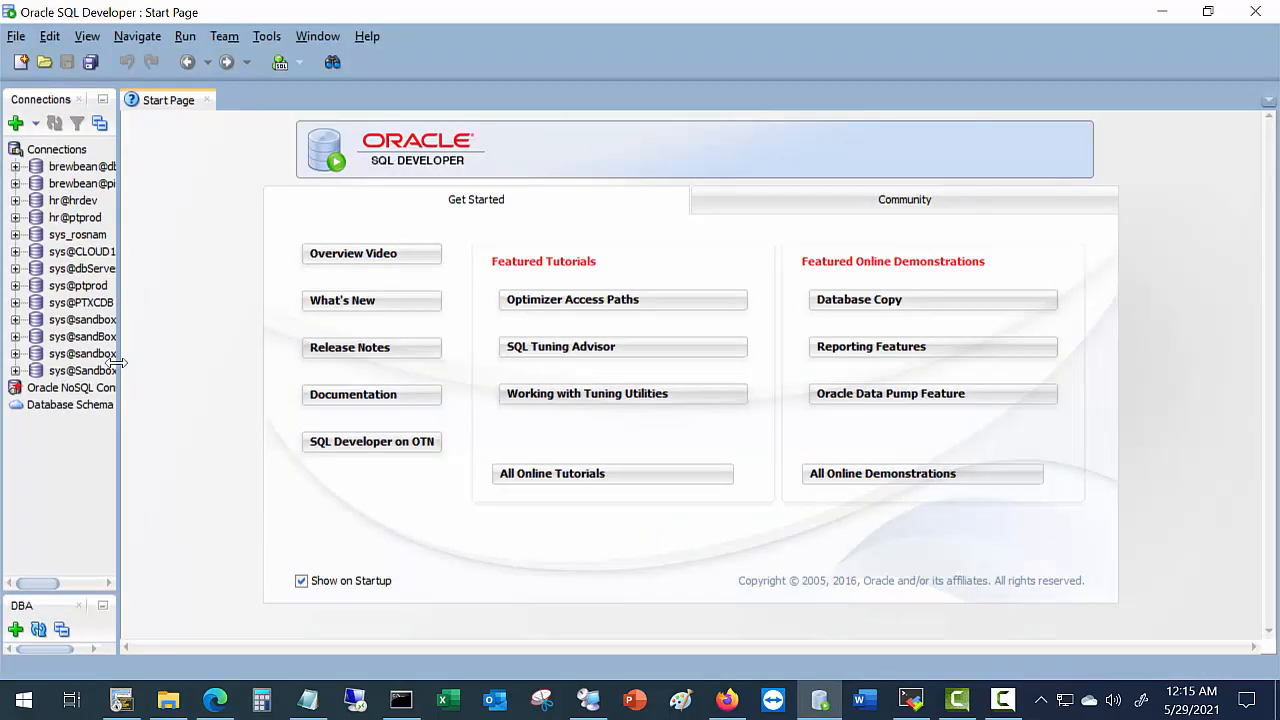
Widen the Connections panel and start a new connection with TNS as its type.
{"action": "left_click_drag", "start_coordinate": [117, 362], "coordinate": [215, 362]}
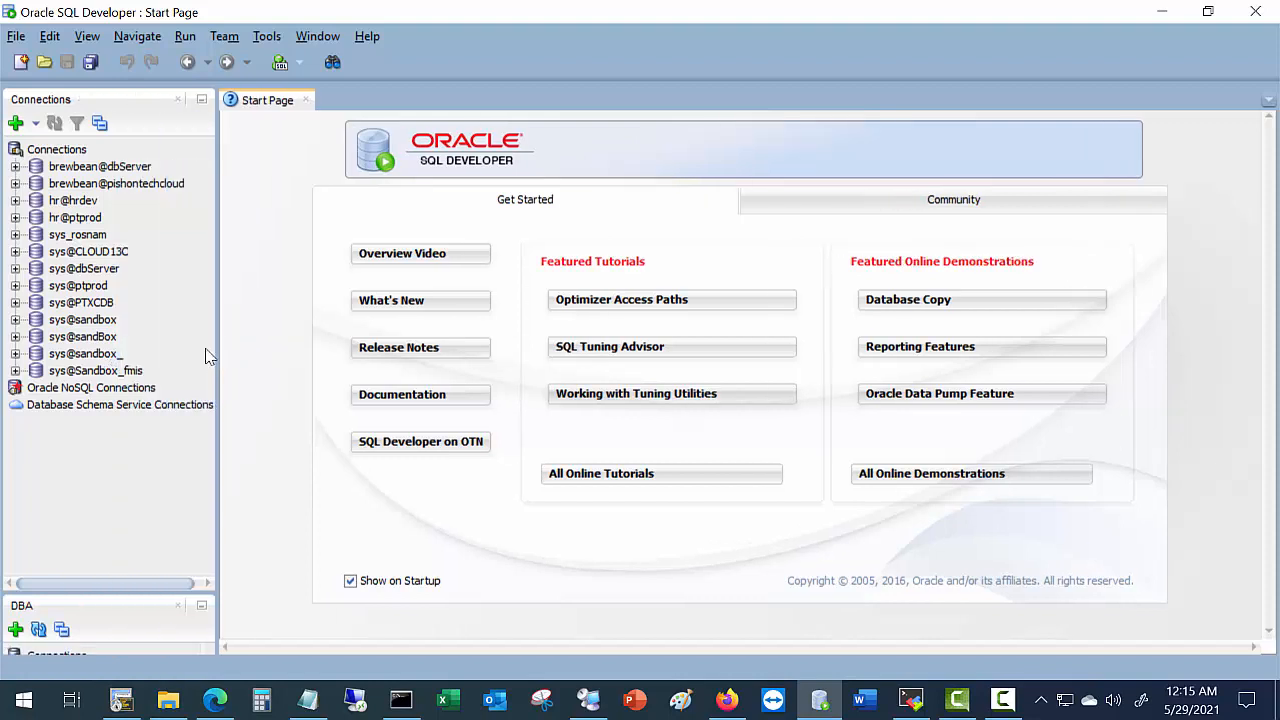
{"action": "left_click", "coordinate": [15, 122]}
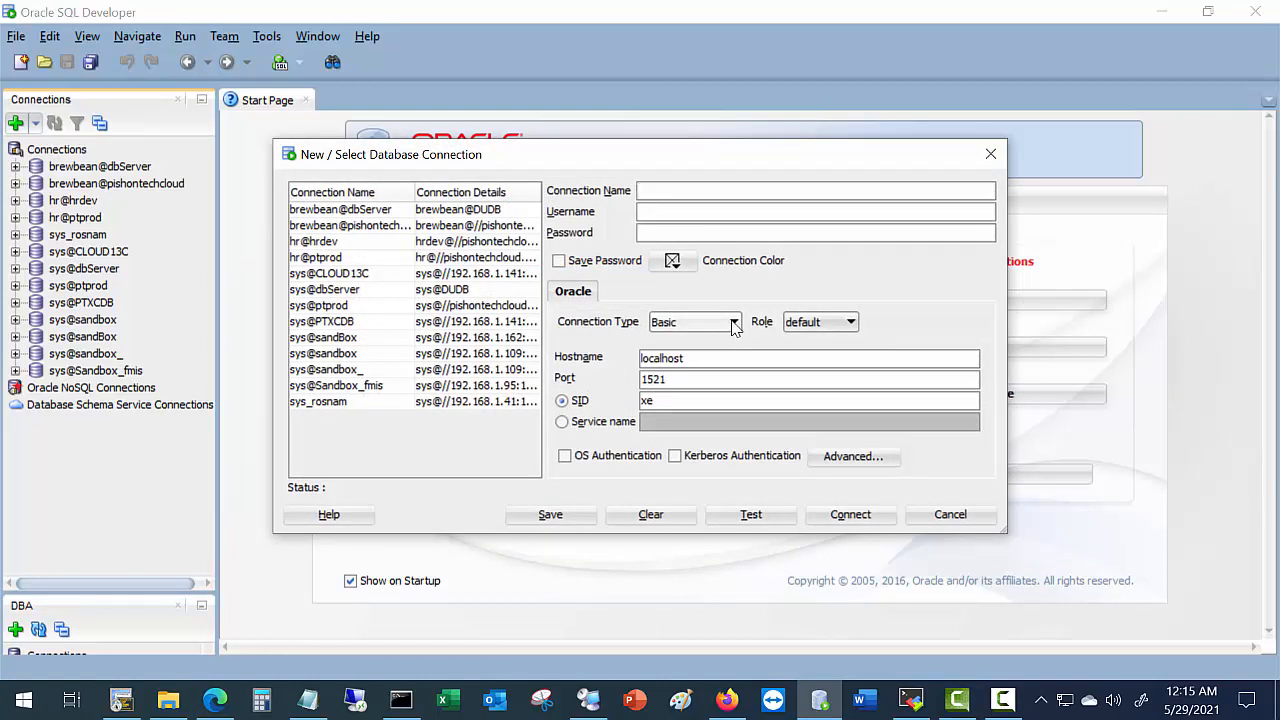
{"action": "left_click", "coordinate": [729, 324]}
{"action": "left_click", "coordinate": [664, 357]}
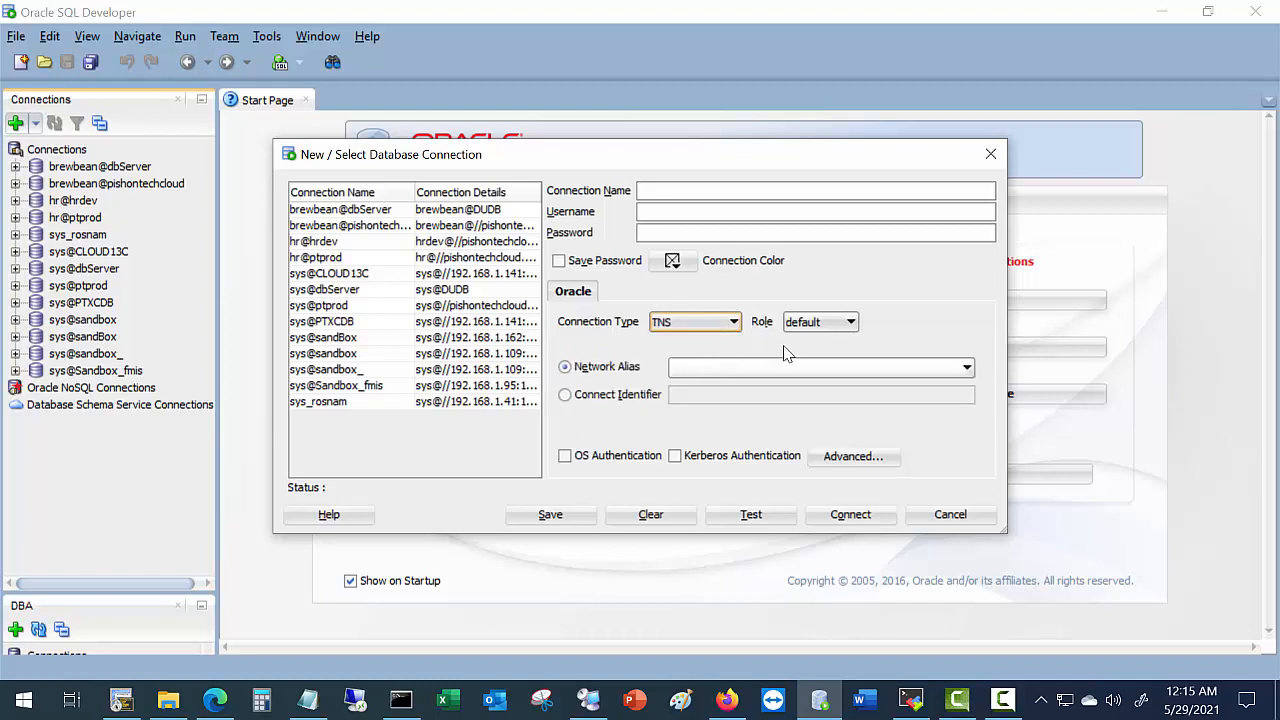
{"action": "left_click", "coordinate": [800, 368]}
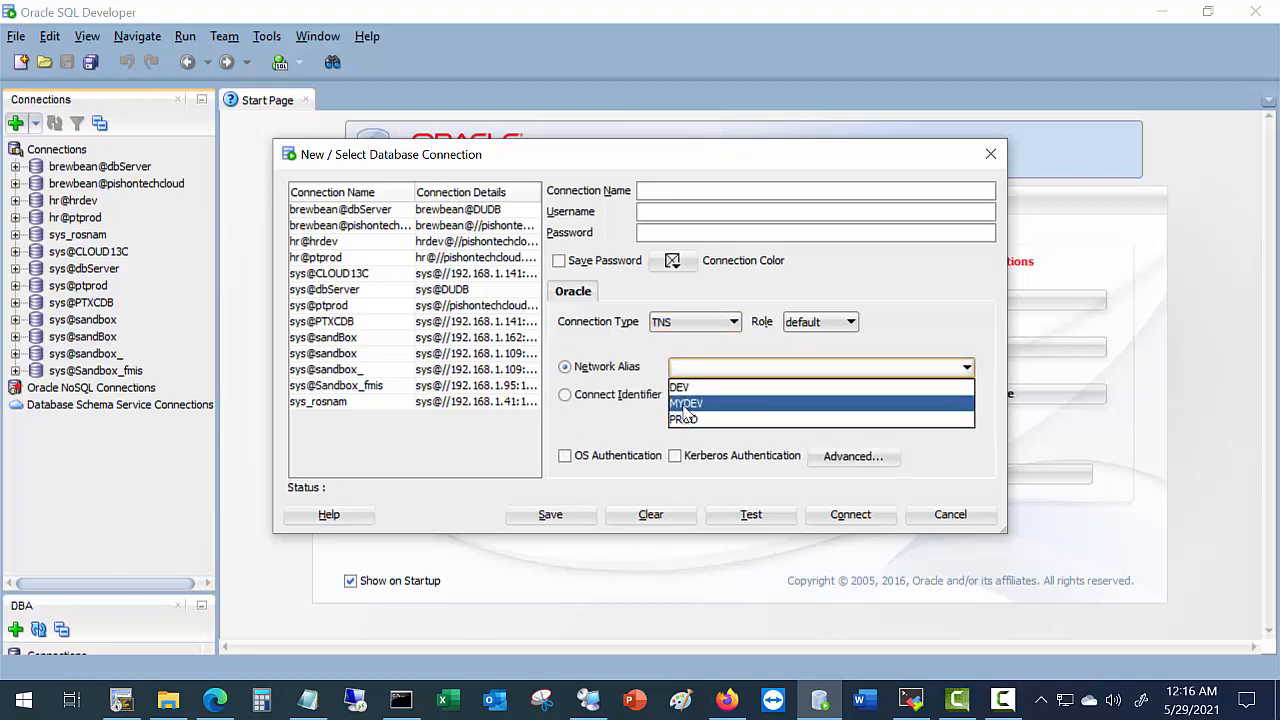
Reselect the TNS connection type, choose network alias MYDEV, and begin the connection name.
{"action": "left_click", "coordinate": [694, 320]}
{"action": "left_click", "coordinate": [677, 343]}
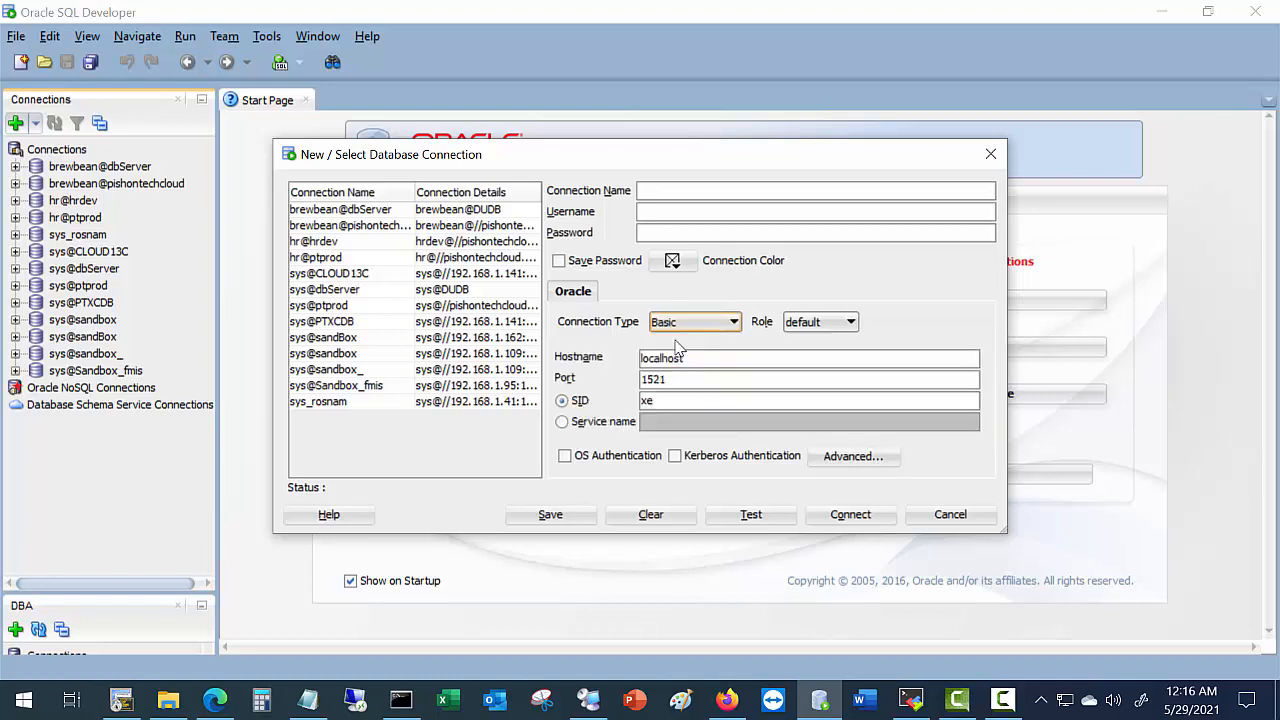
{"action": "left_click", "coordinate": [702, 322]}
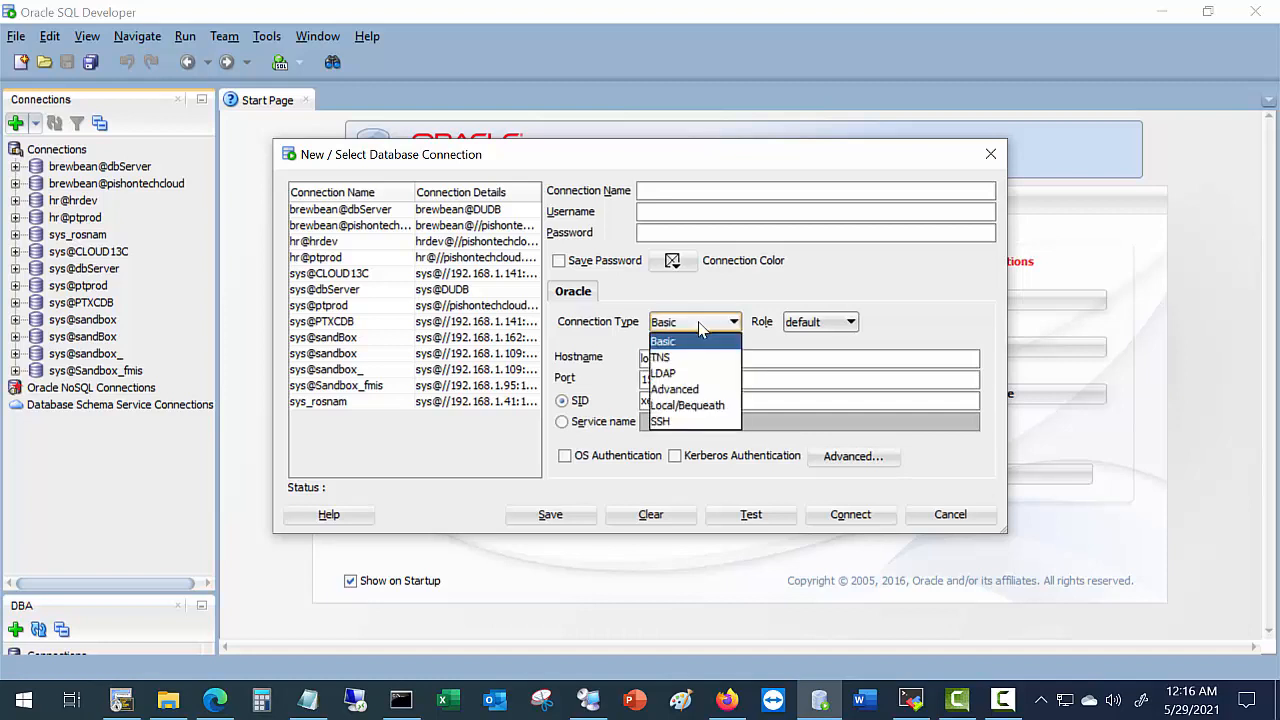
{"action": "left_click", "coordinate": [662, 358]}
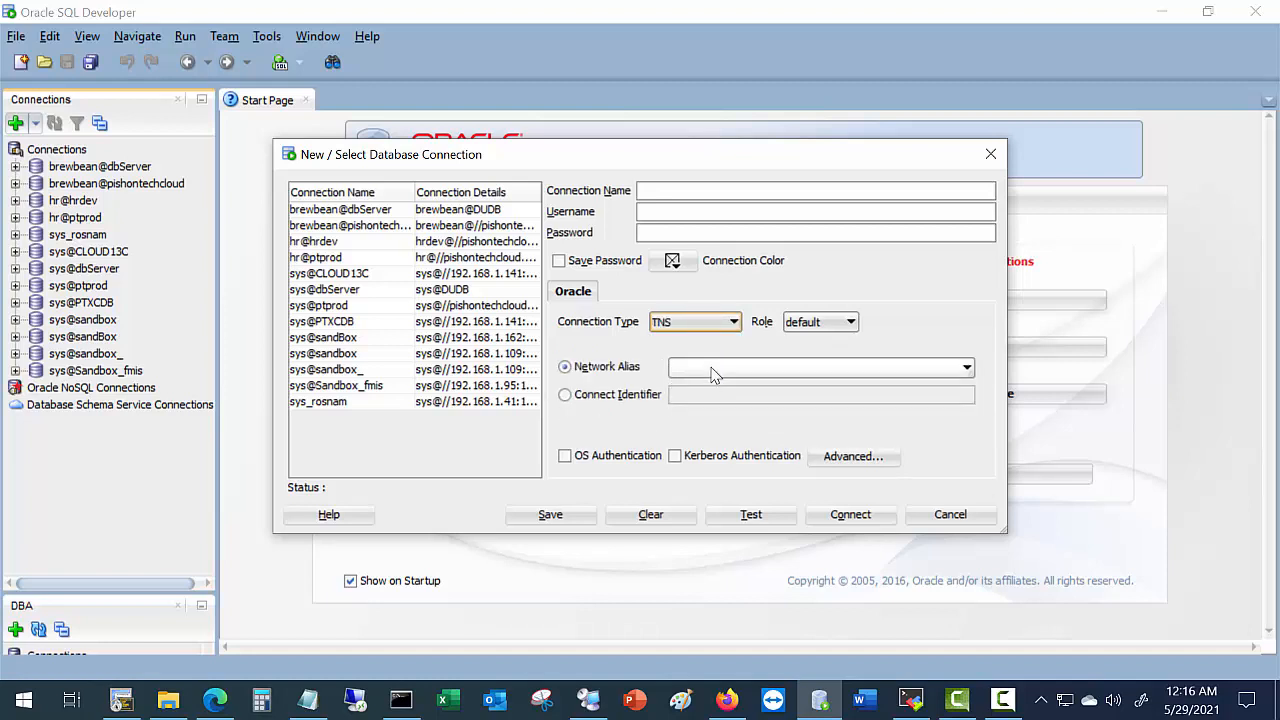
{"action": "left_click", "coordinate": [714, 369]}
{"action": "left_click", "coordinate": [694, 405]}
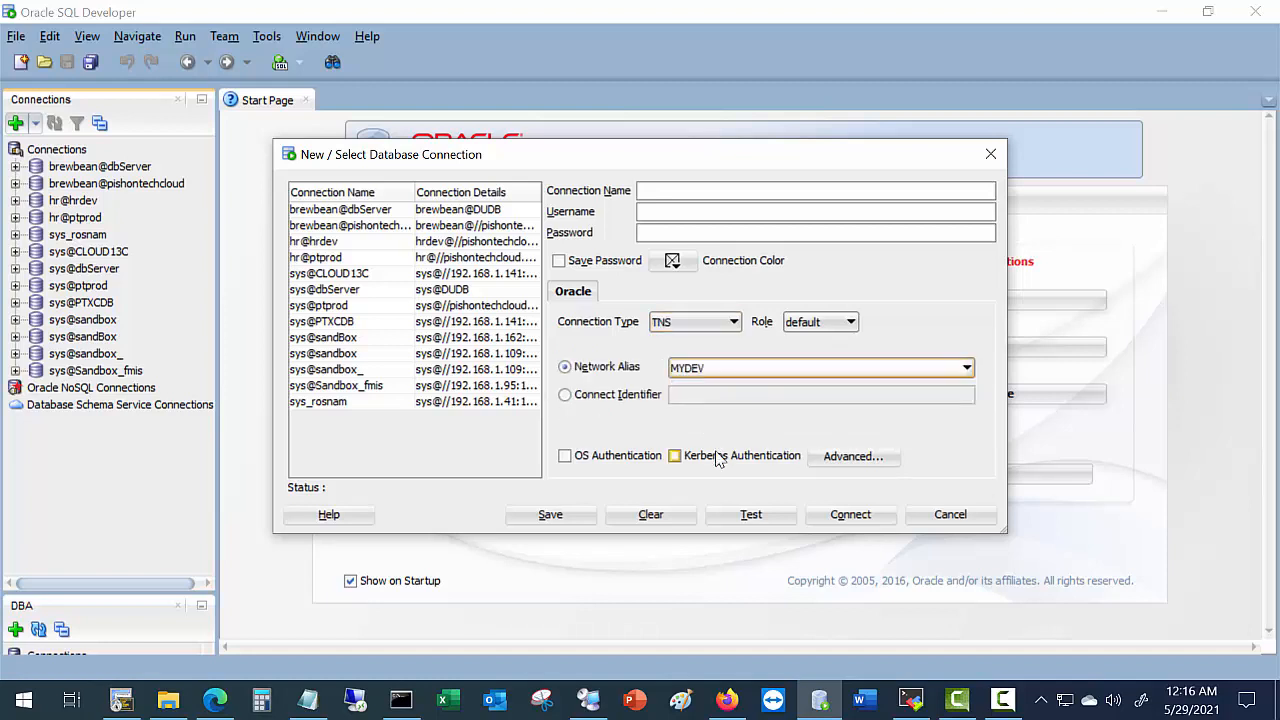
{"action": "left_click", "coordinate": [652, 191]}
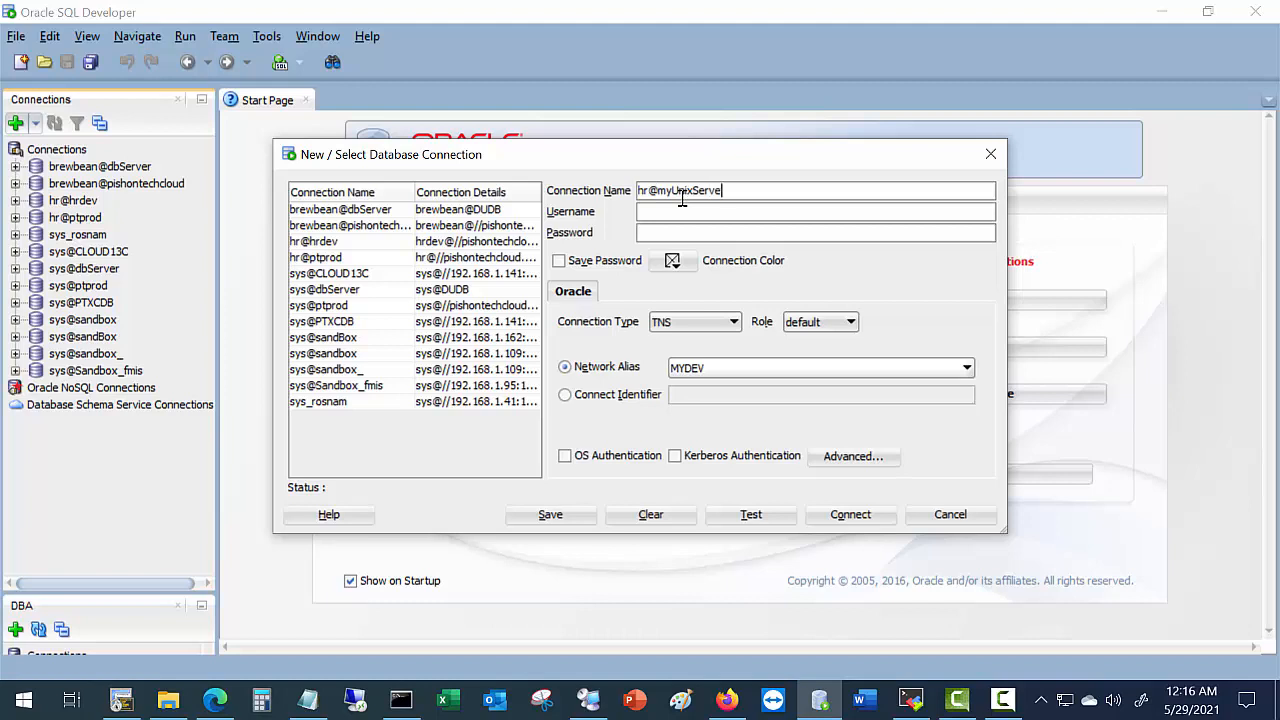
Enter username hr and its password, with Save Password ticked.
{"action": "left_click", "coordinate": [681, 214]}
{"action": "left_click_drag", "start_coordinate": [737, 190], "coordinate": [578, 205]}
{"action": "left_click", "coordinate": [659, 235]}
{"action": "left_click", "coordinate": [560, 261]}
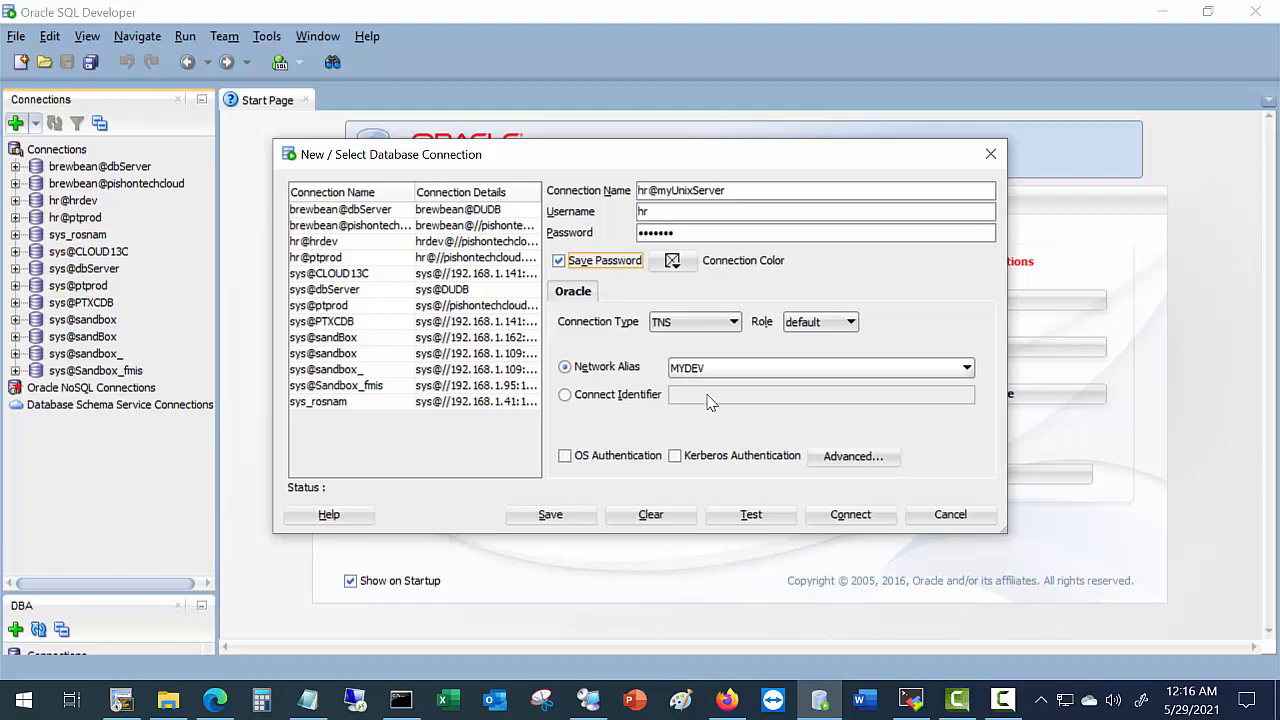
Test and save the hr@myUnixServer connection, close the dialog, and expand it in Connections.
{"action": "left_click", "coordinate": [751, 522]}
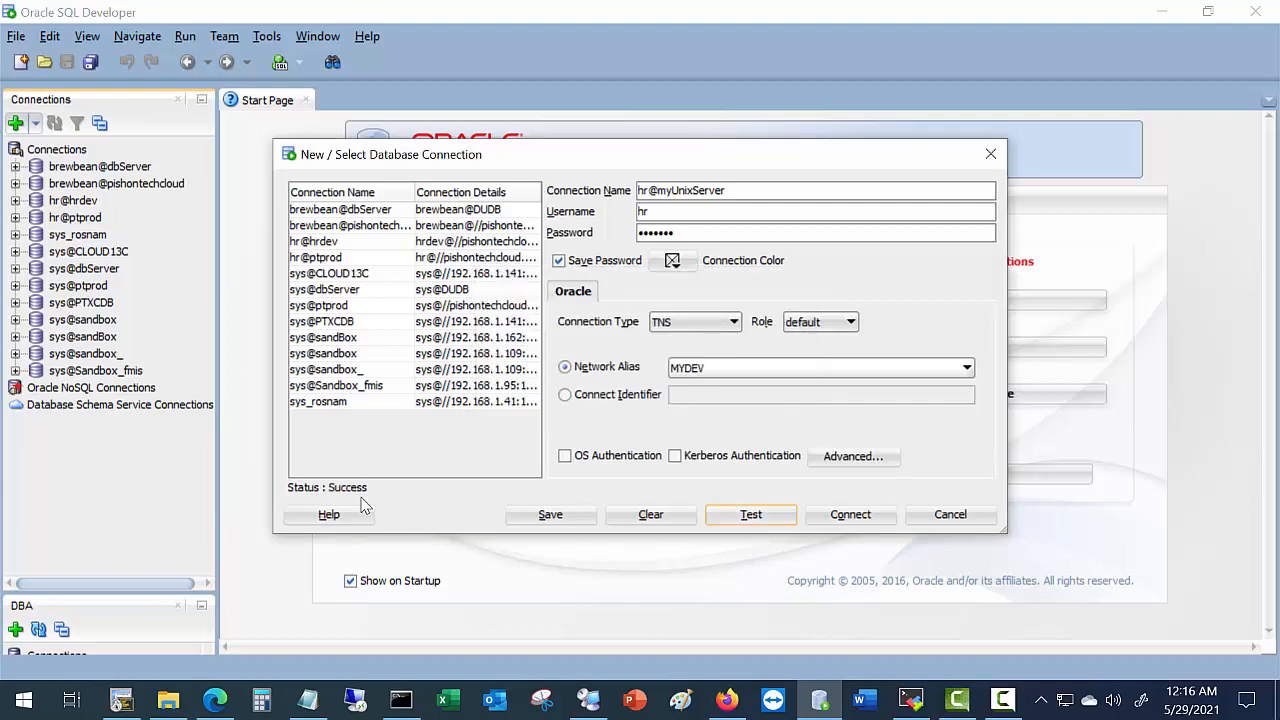
{"action": "left_click", "coordinate": [548, 516]}
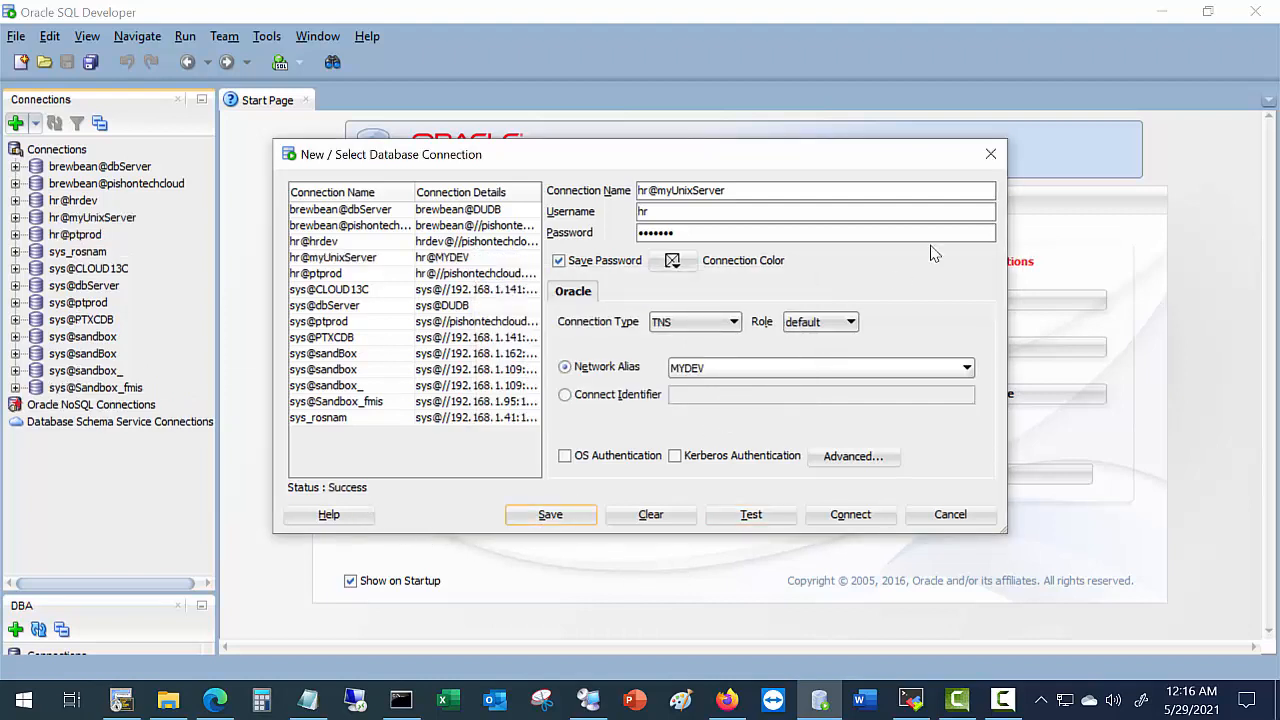
{"action": "left_click", "coordinate": [991, 154]}
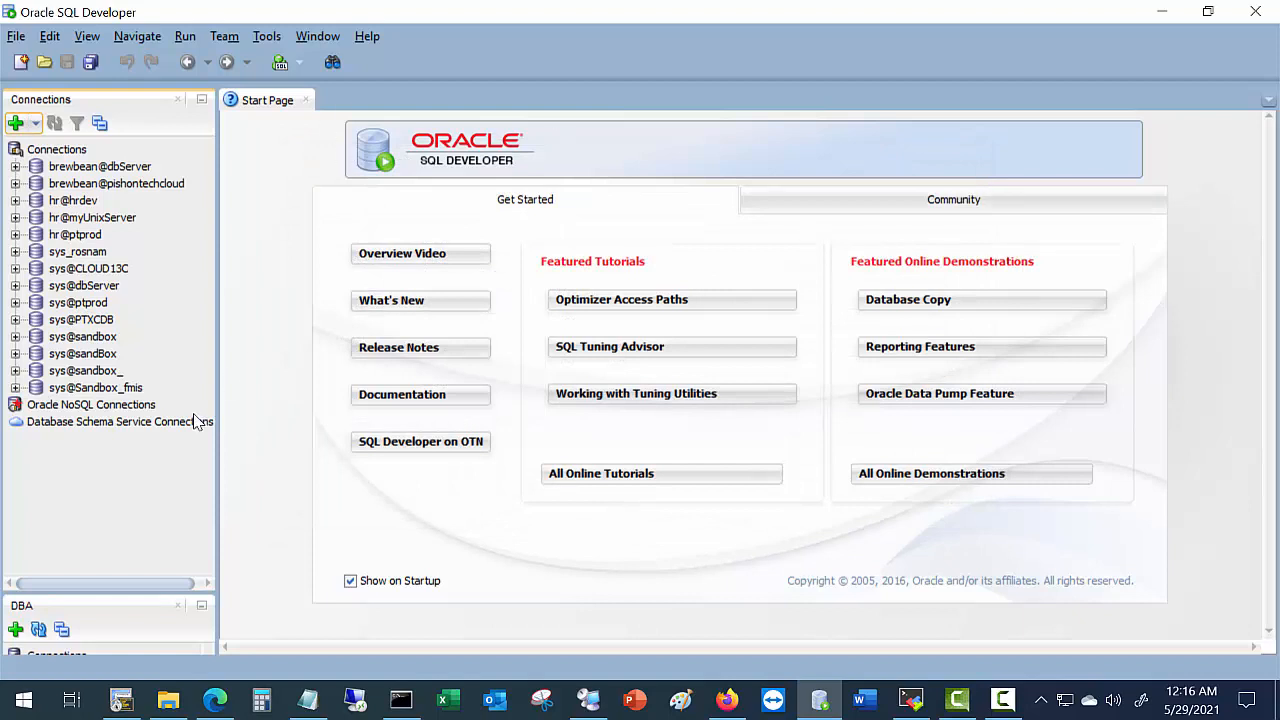
{"action": "left_click", "coordinate": [15, 217]}
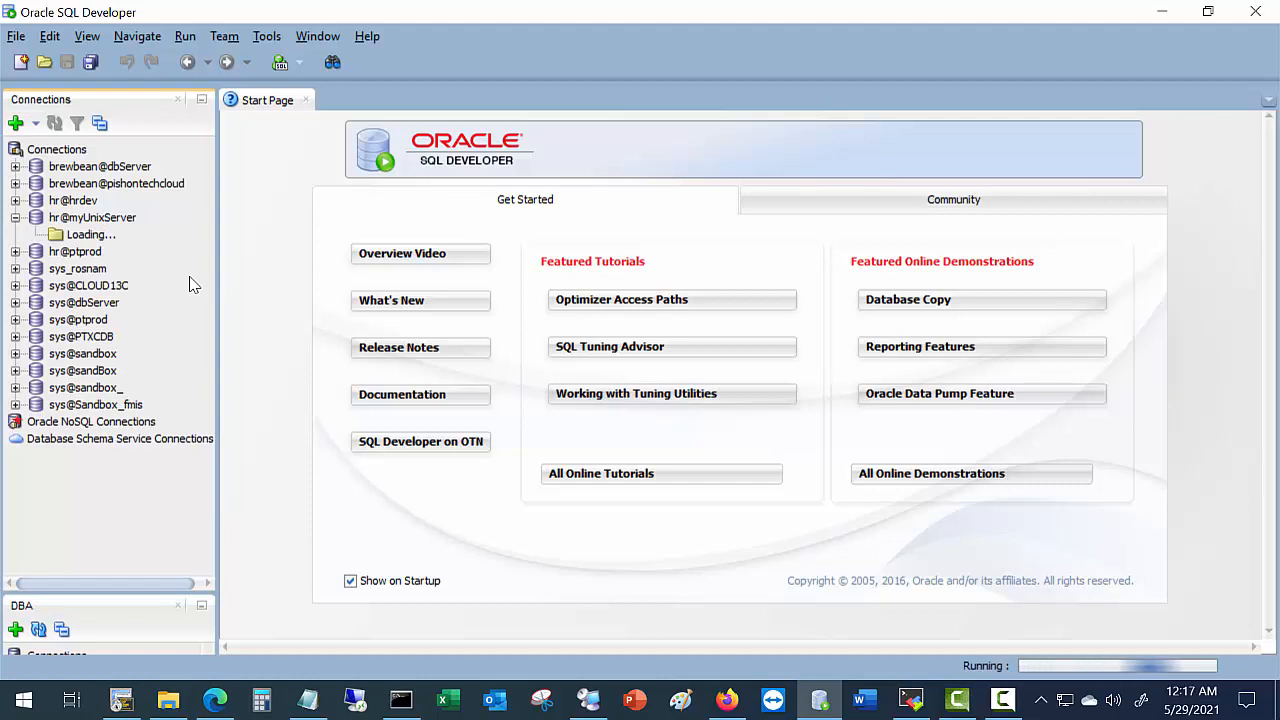
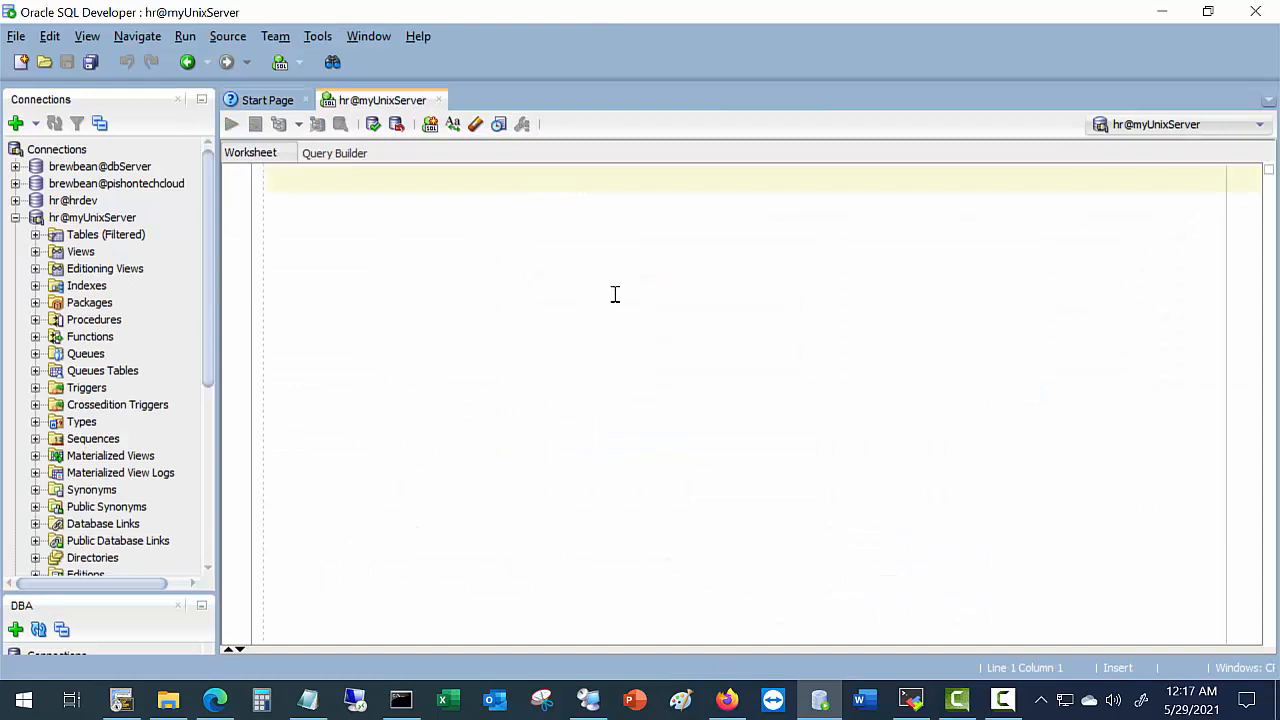
Run select * from employees; in the worksheet to fetch 50 employee rows, then return to the lab PDF.
{"action": "type", "text": "select"}
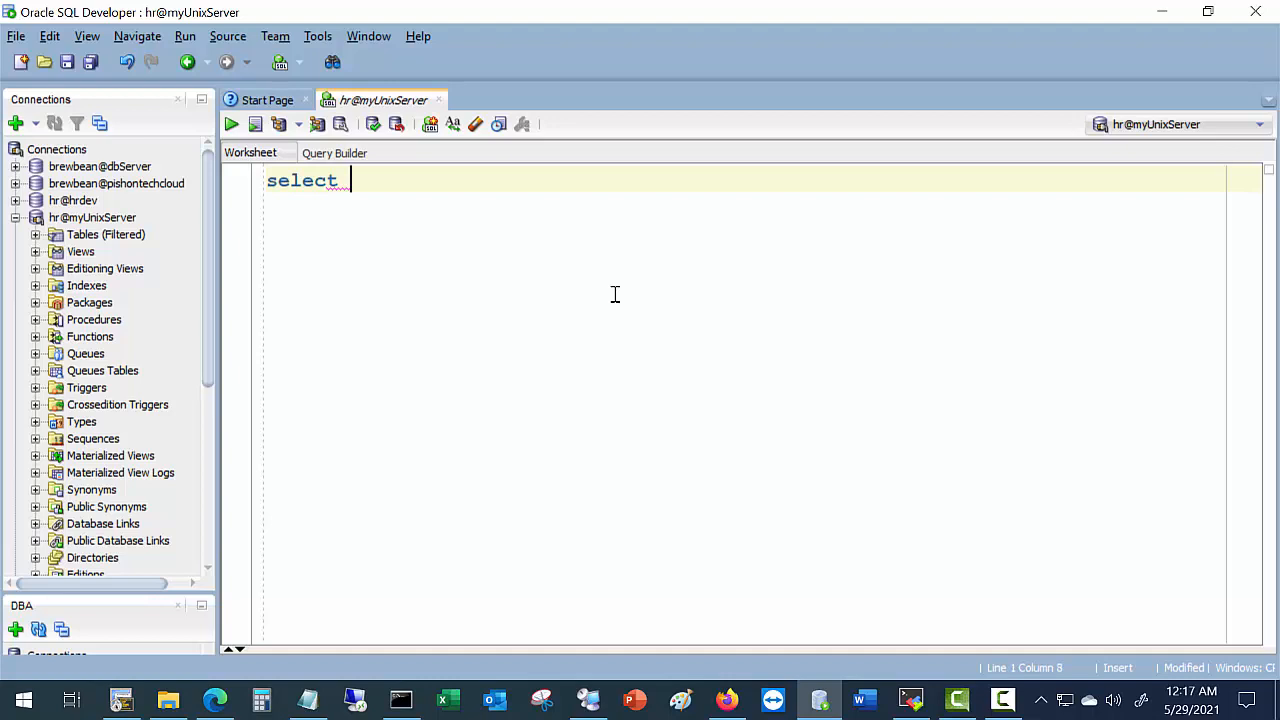
{"action": "type", "text": " * from employees"}
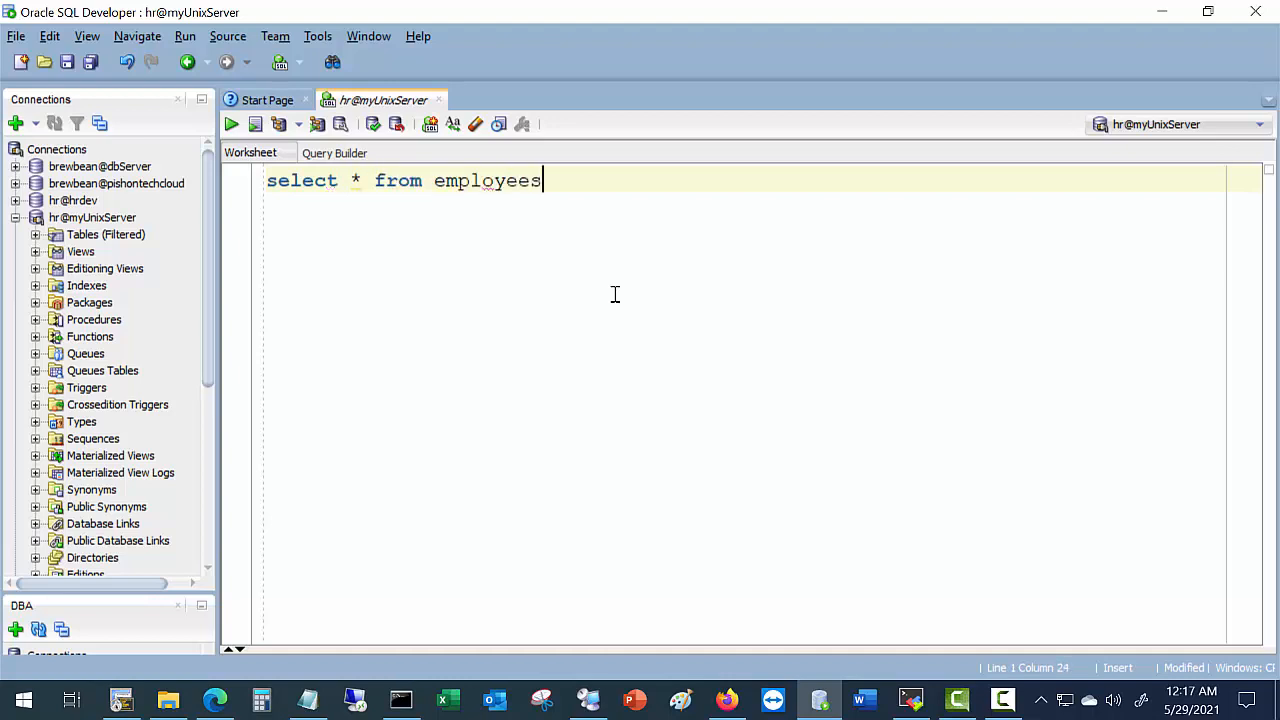
{"action": "type", "text": ";"}
{"action": "left_click", "coordinate": [231, 124]}
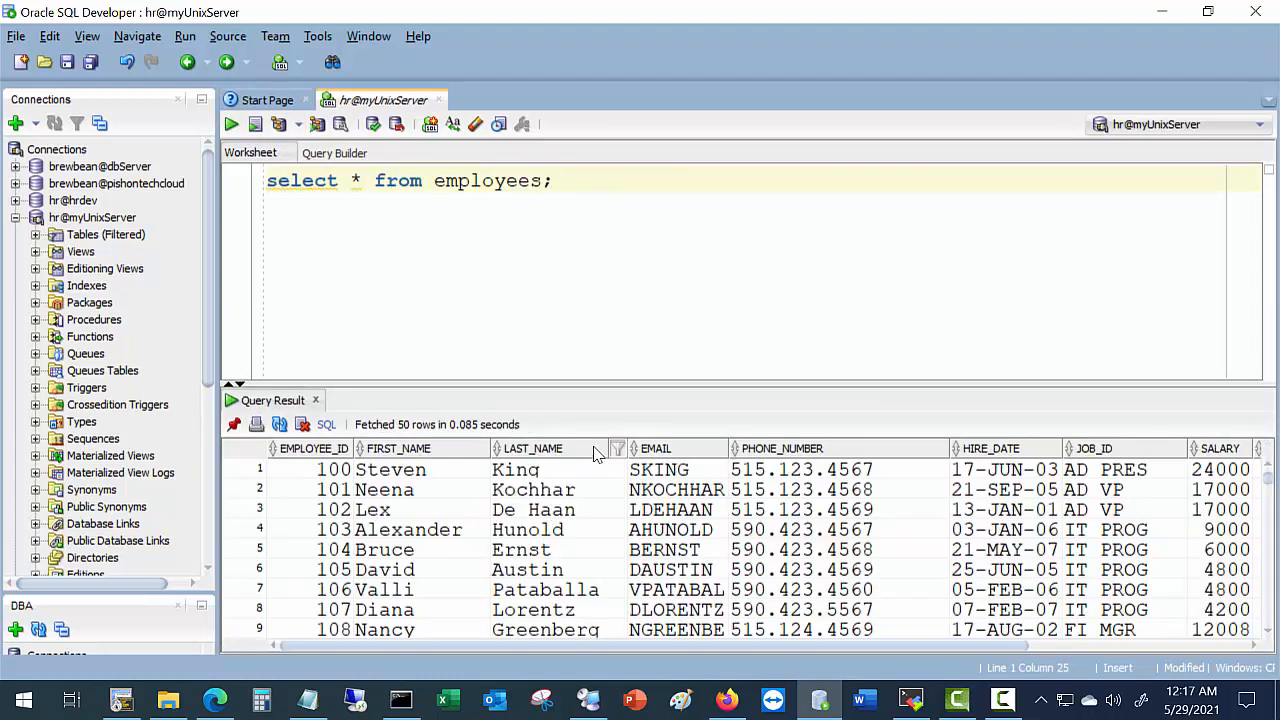
{"action": "left_click", "coordinate": [210, 702]}
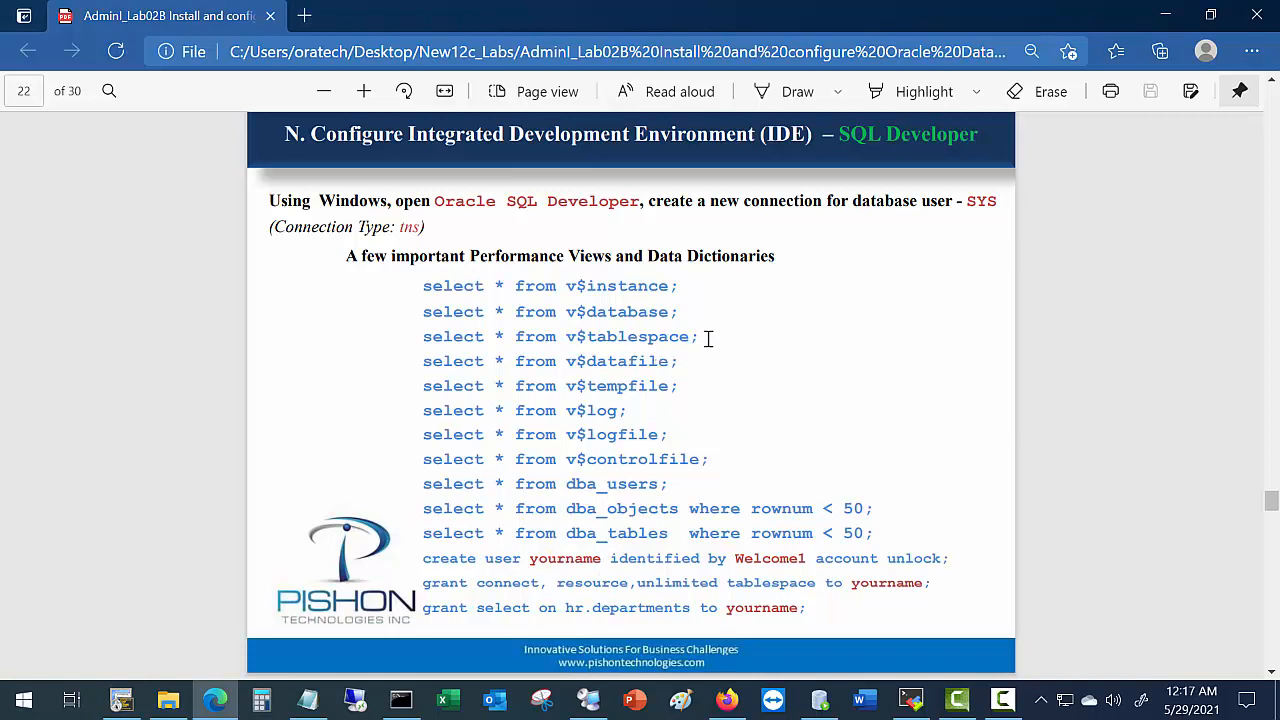
Highlight the v$tablespace, v$tempfile, v$log and create user lines on page 22 of the guide.
{"action": "left_click_drag", "start_coordinate": [708, 338], "coordinate": [403, 345]}
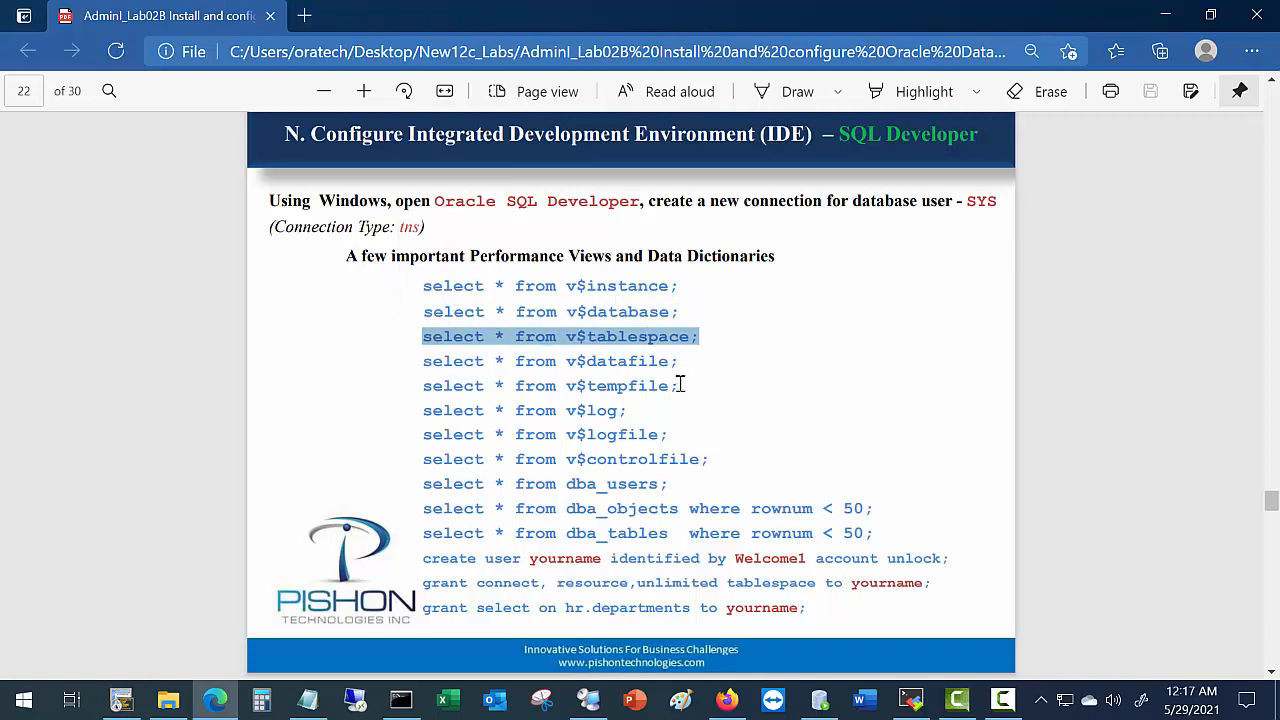
{"action": "left_click_drag", "start_coordinate": [680, 385], "coordinate": [414, 390]}
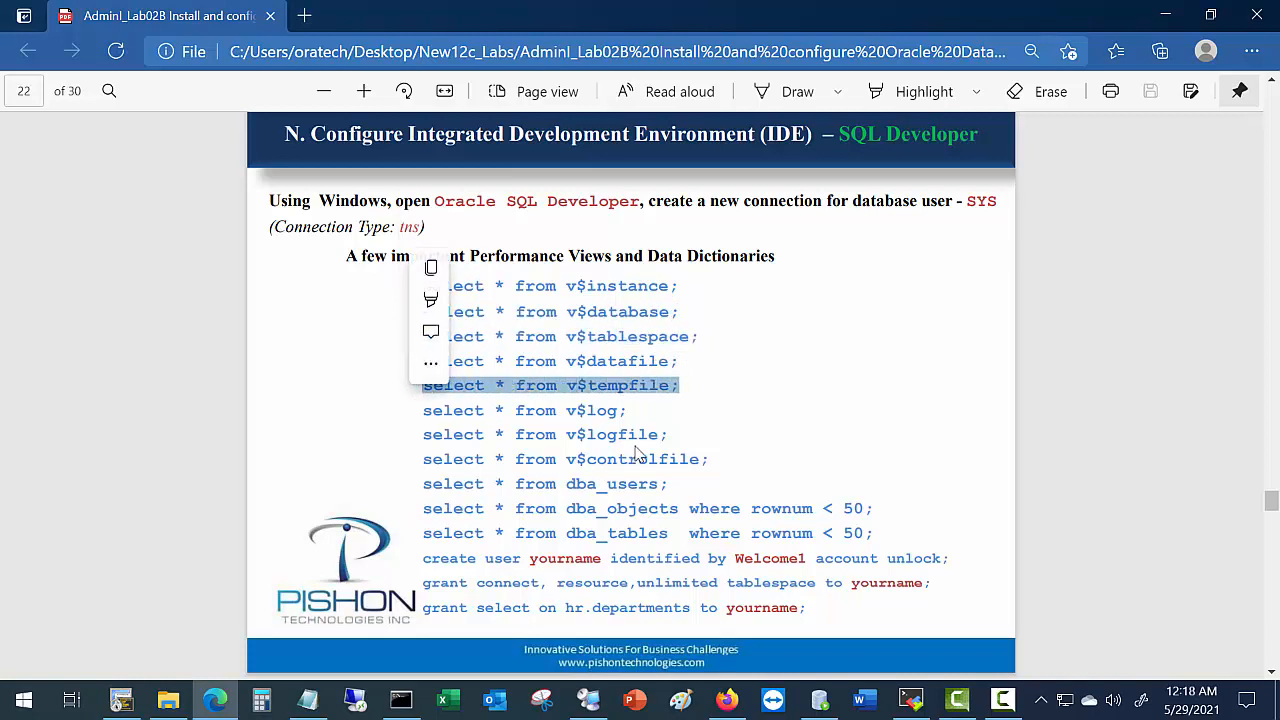
{"action": "left_click_drag", "start_coordinate": [627, 410], "coordinate": [525, 410]}
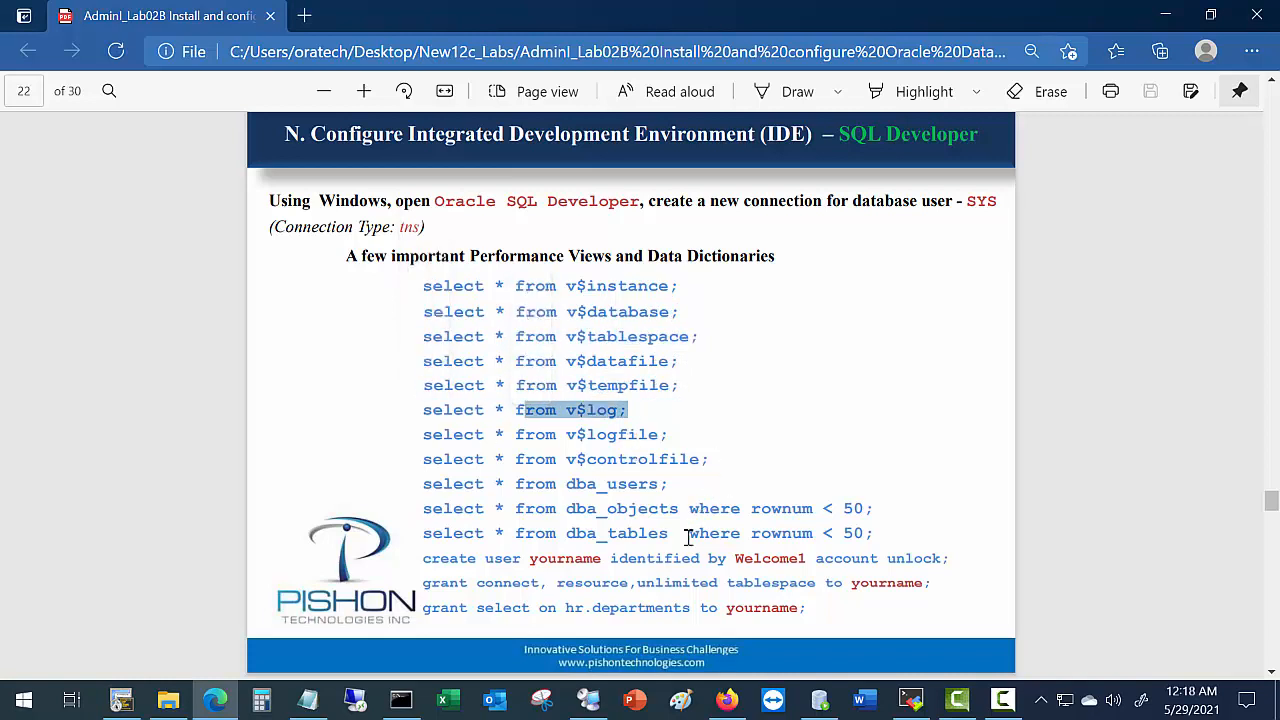
{"action": "left_click", "coordinate": [714, 458]}
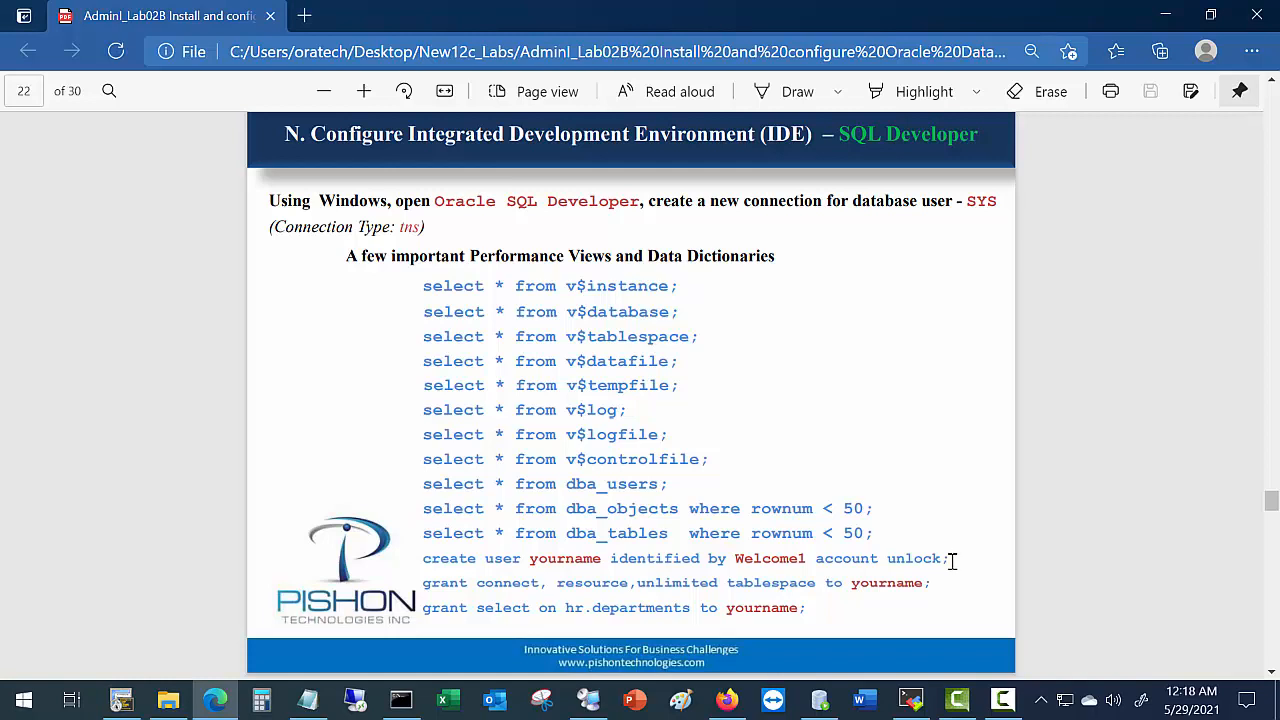
{"action": "left_click_drag", "start_coordinate": [952, 562], "coordinate": [415, 567]}
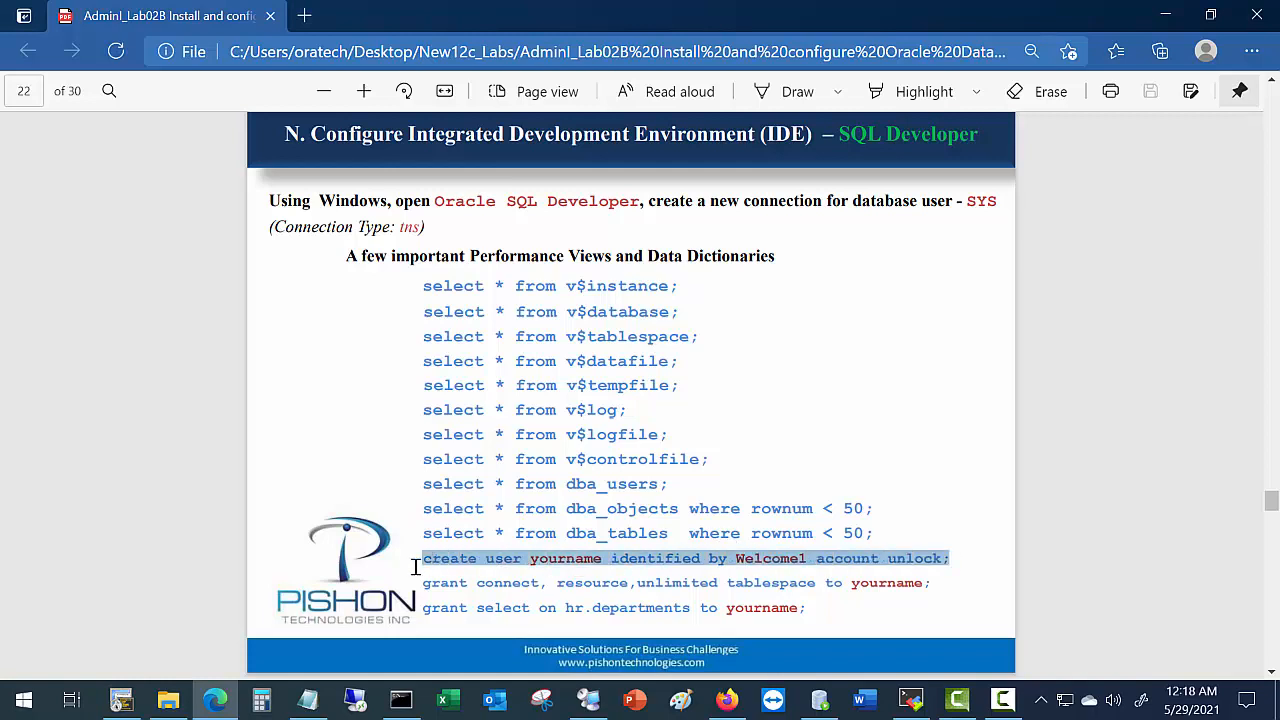
{"action": "left_click", "coordinate": [555, 581]}
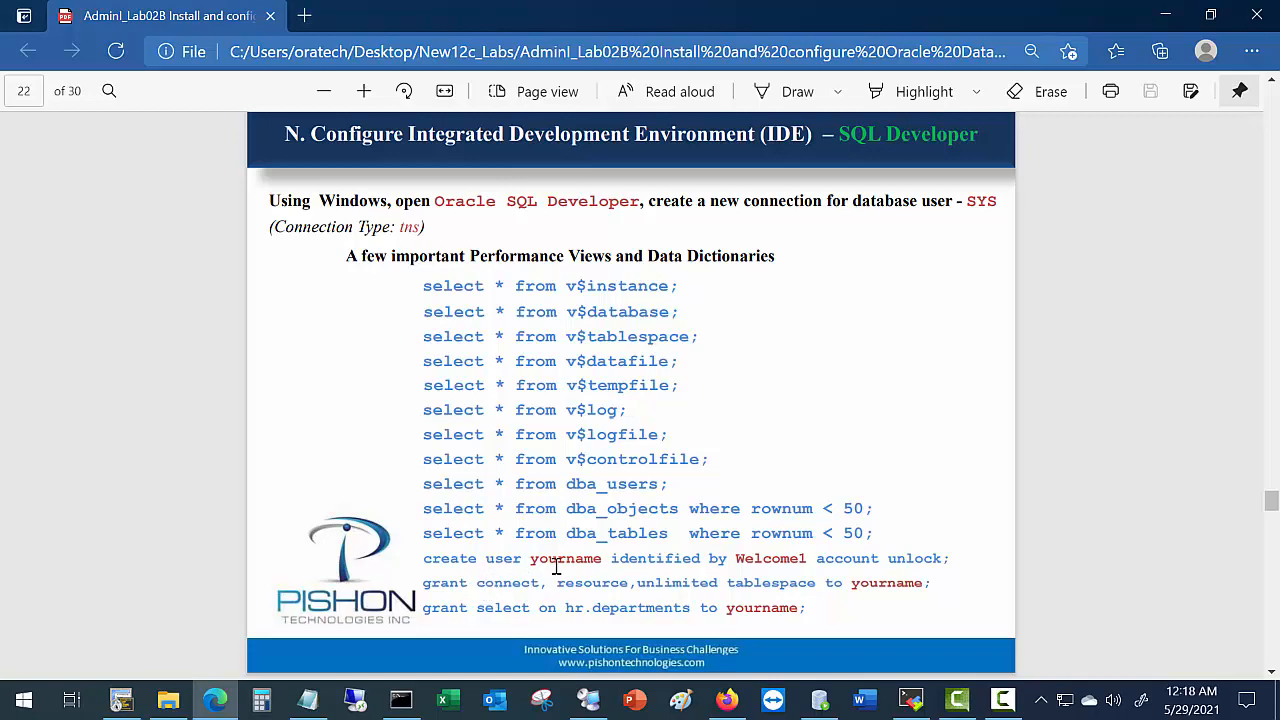
Bring the SecureCRT SQL*Plus session to the front.
{"action": "key", "text": "alt+Tab"}
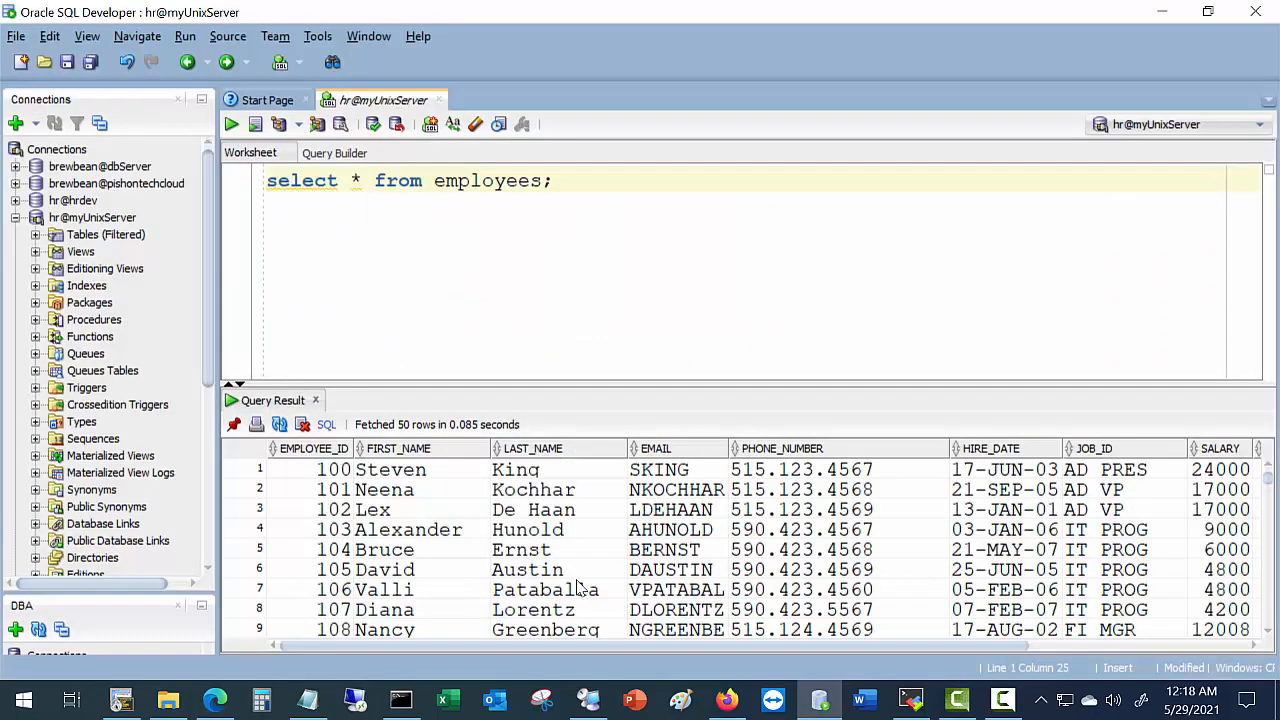
{"action": "key", "text": "alt+Tab"}
{"action": "left_click", "coordinate": [128, 703]}
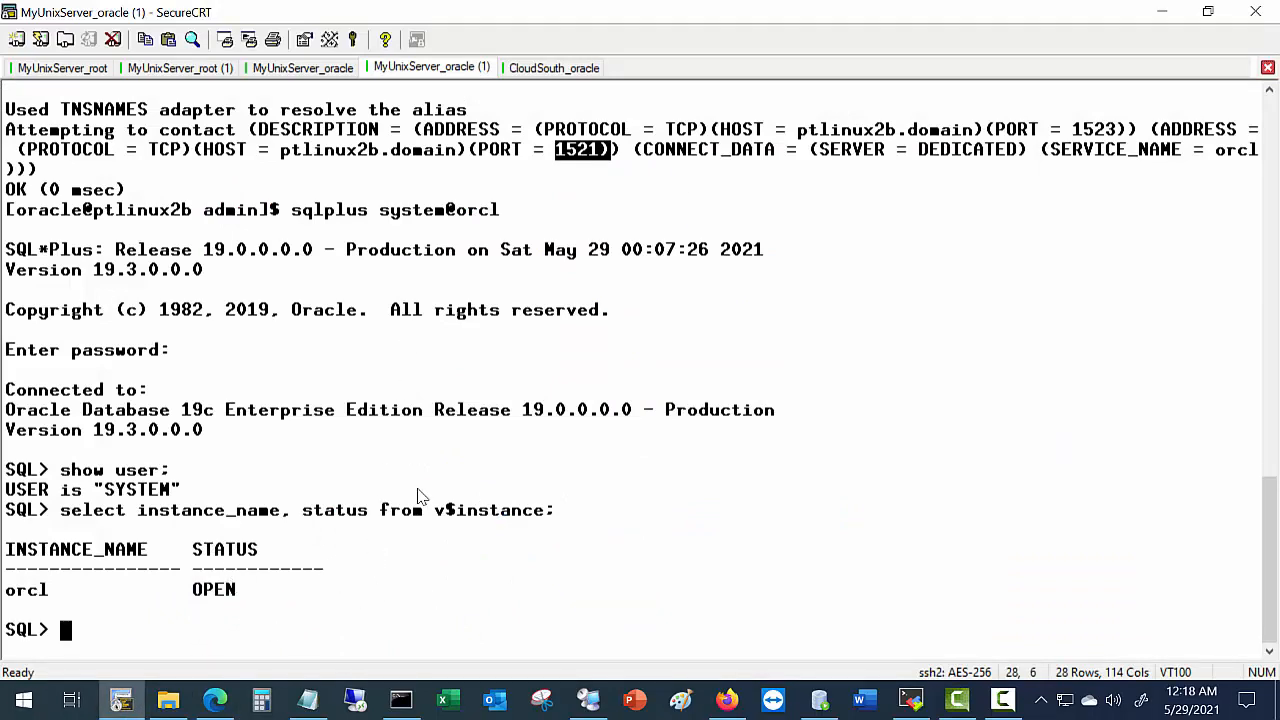
Exit SQL*Plus and reconnect with sqlplus / as sysdba.
{"action": "type", "text": "exit"}
{"action": "key", "text": "Return"}
{"action": "key", "text": "Up"}
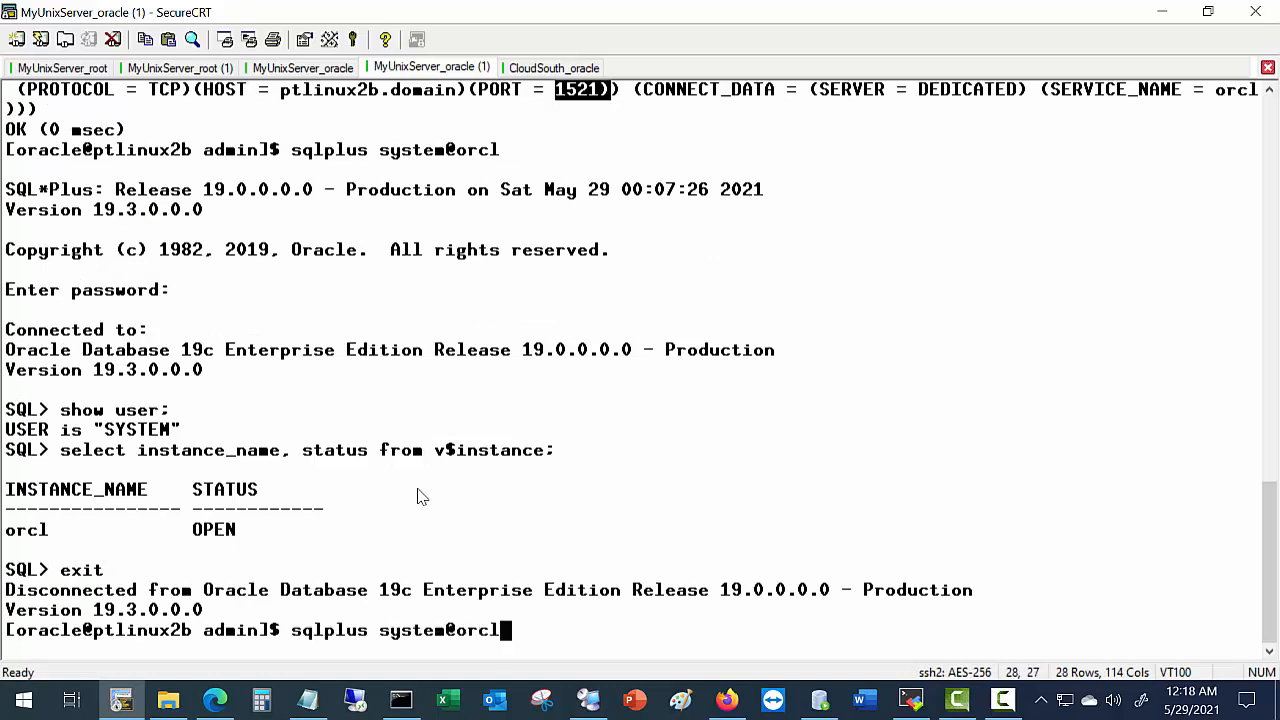
{"action": "key", "text": "Up"}
{"action": "key", "text": "Up"}
{"action": "key", "text": "Up"}
{"action": "key", "text": "Up"}
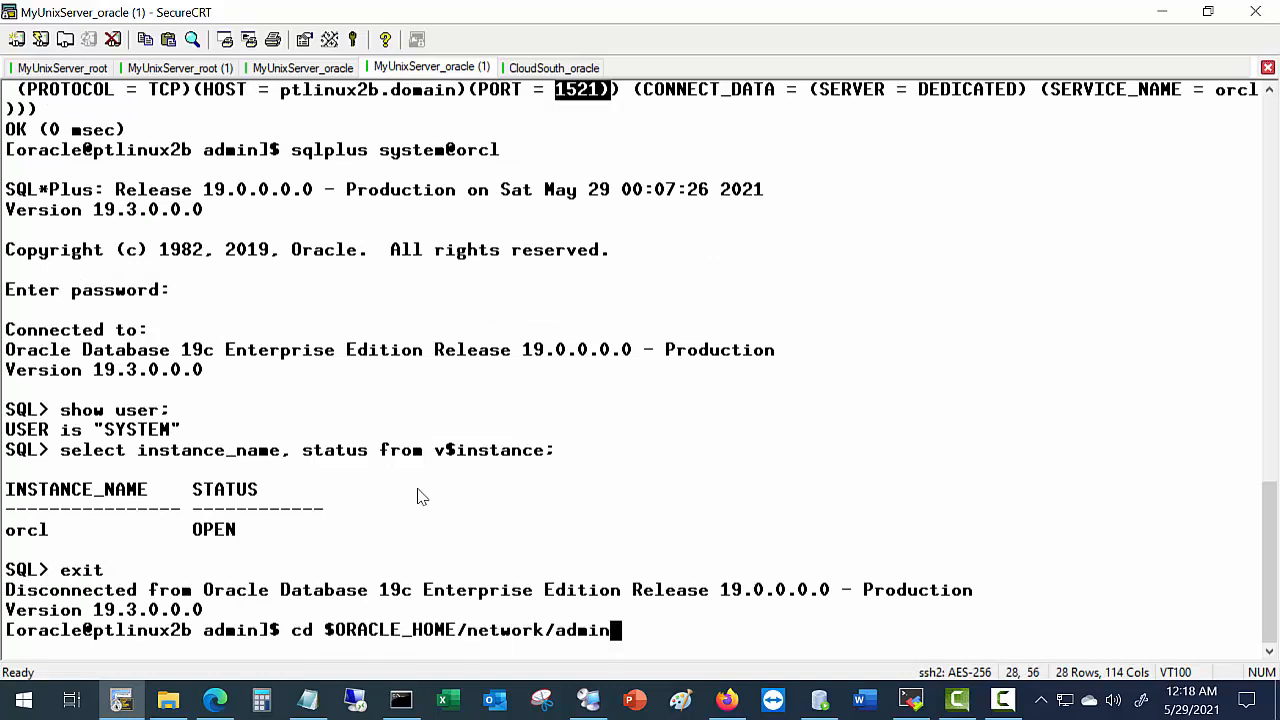
{"action": "key", "text": "ctrl+c"}
{"action": "key", "text": "Return"}
{"action": "type", "text": "sqlp"}
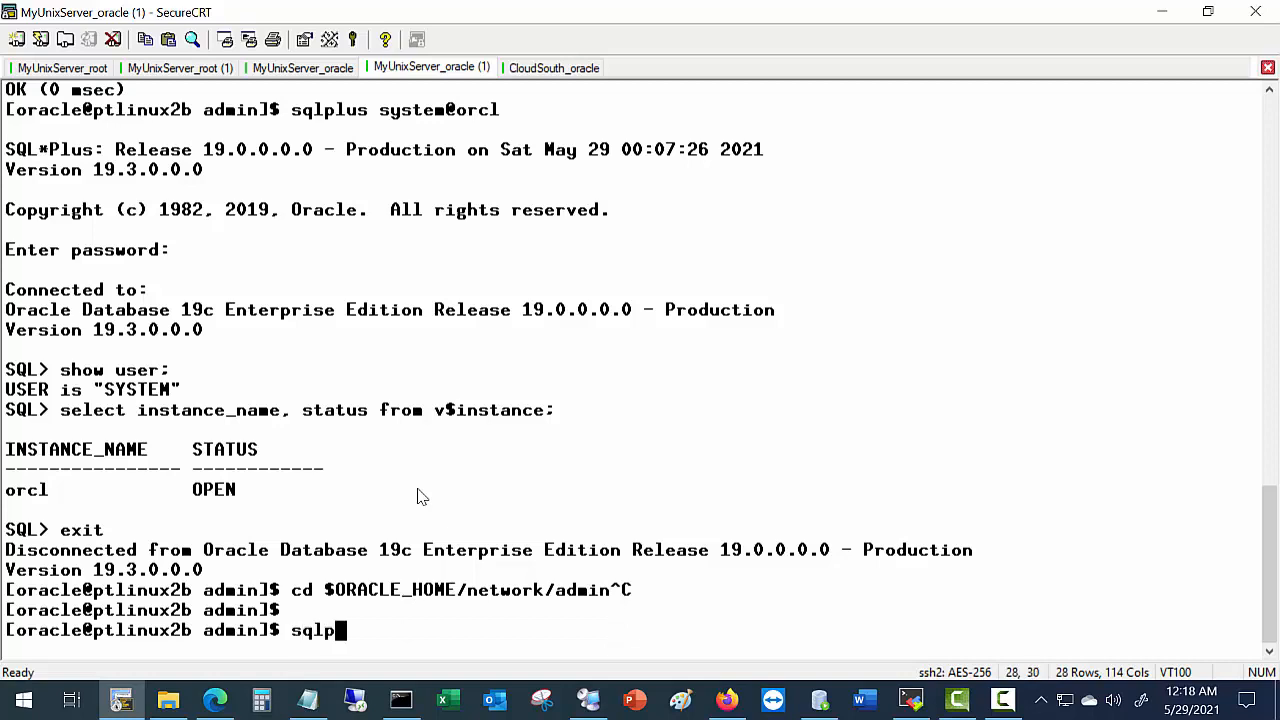
{"action": "type", "text": "lus /"}
{"action": "key", "text": "alt+space"}
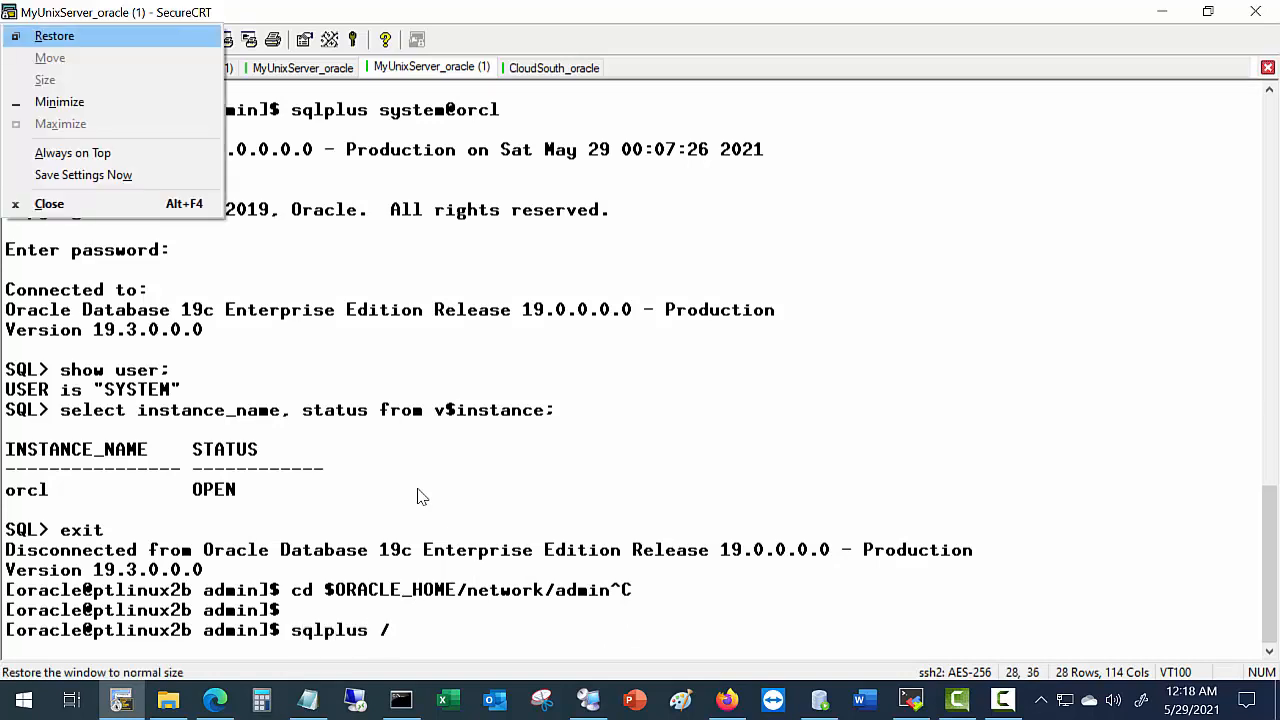
{"action": "key", "text": "Escape"}
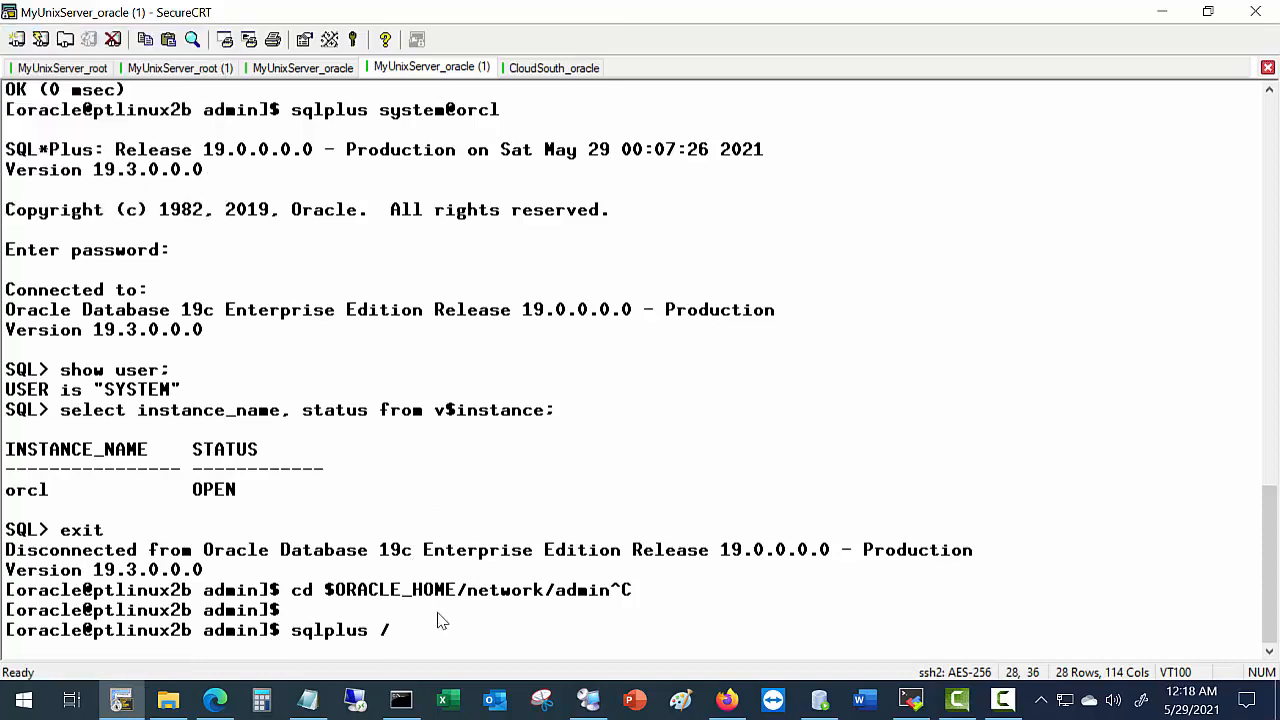
{"action": "type", "text": "as sysd"}
{"action": "type", "text": "ba"}
{"action": "key", "text": "Return"}
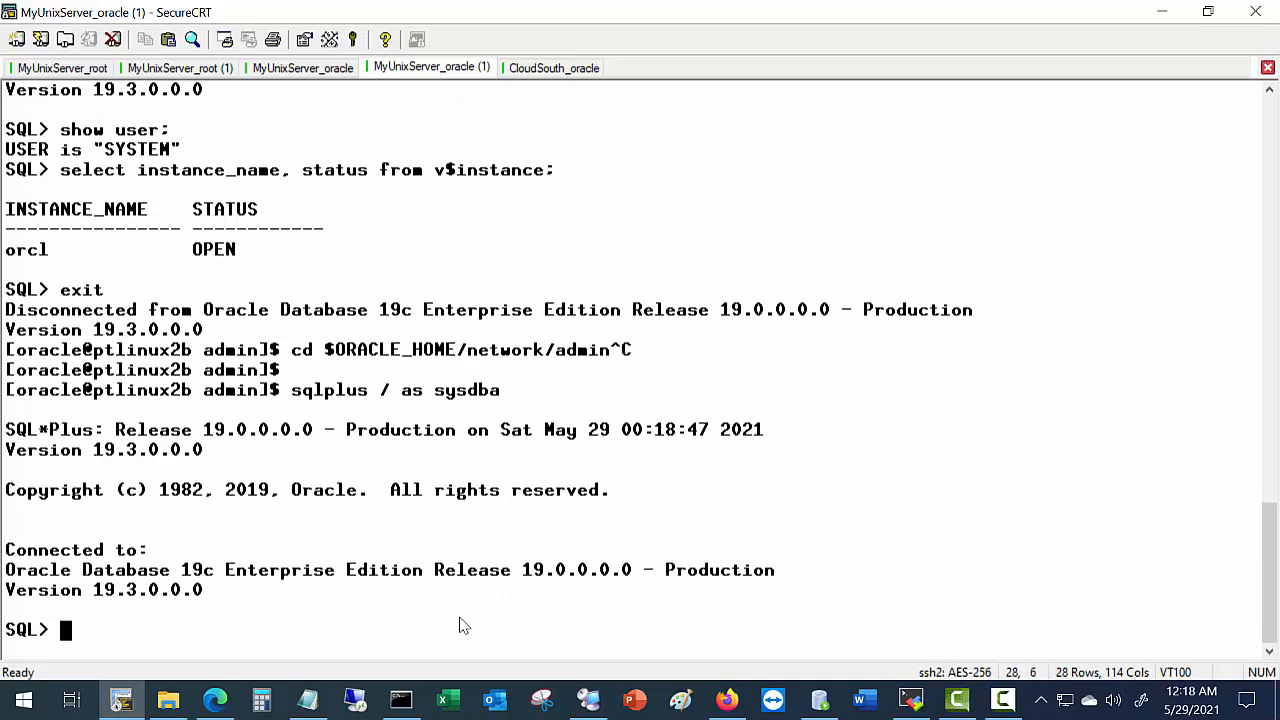
Create the new user with the password and account unlock clause copied from the PDF.
{"action": "type", "text": "create "}
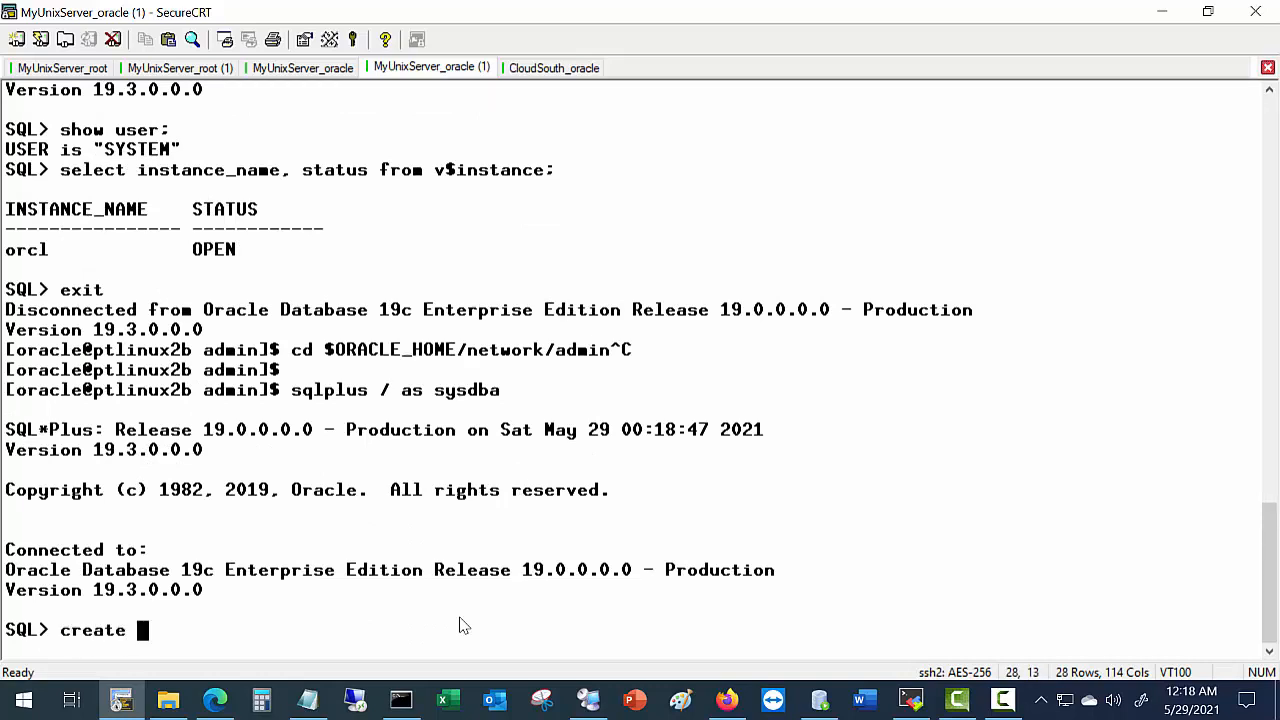
{"action": "type", "text": "user bi"}
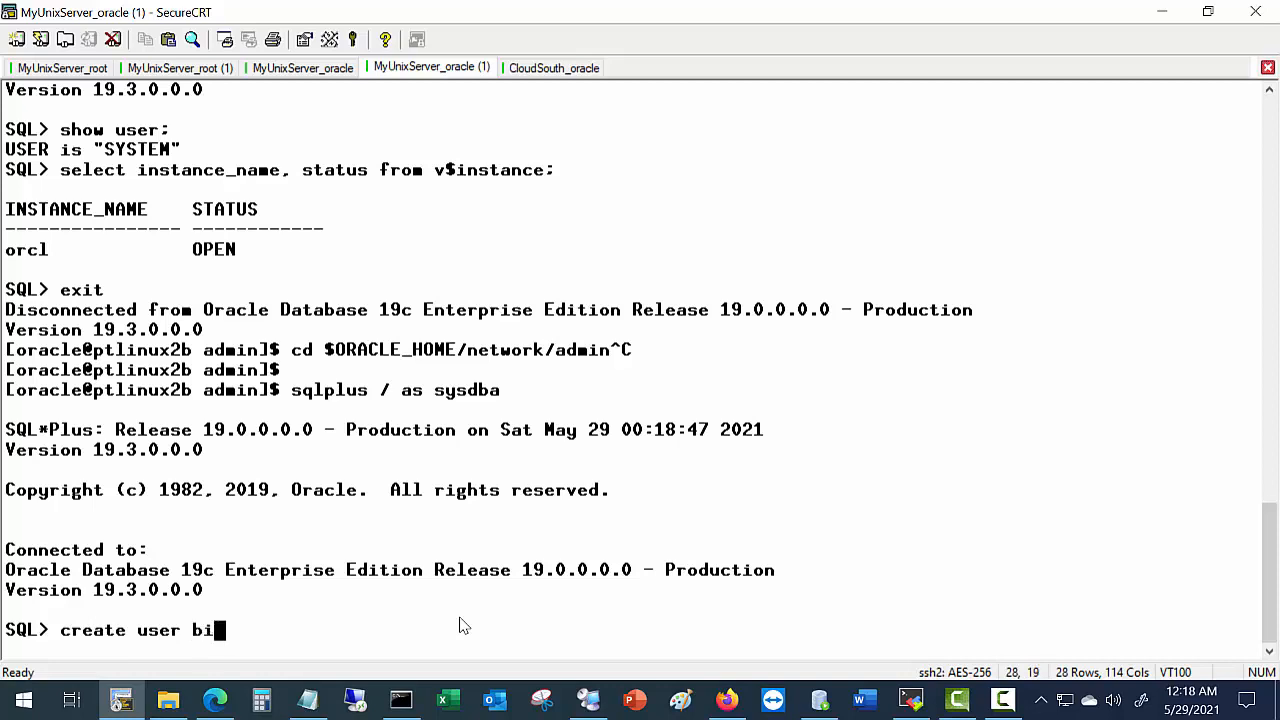
{"action": "type", "text": "lly"}
{"action": "key", "text": "alt+Tab"}
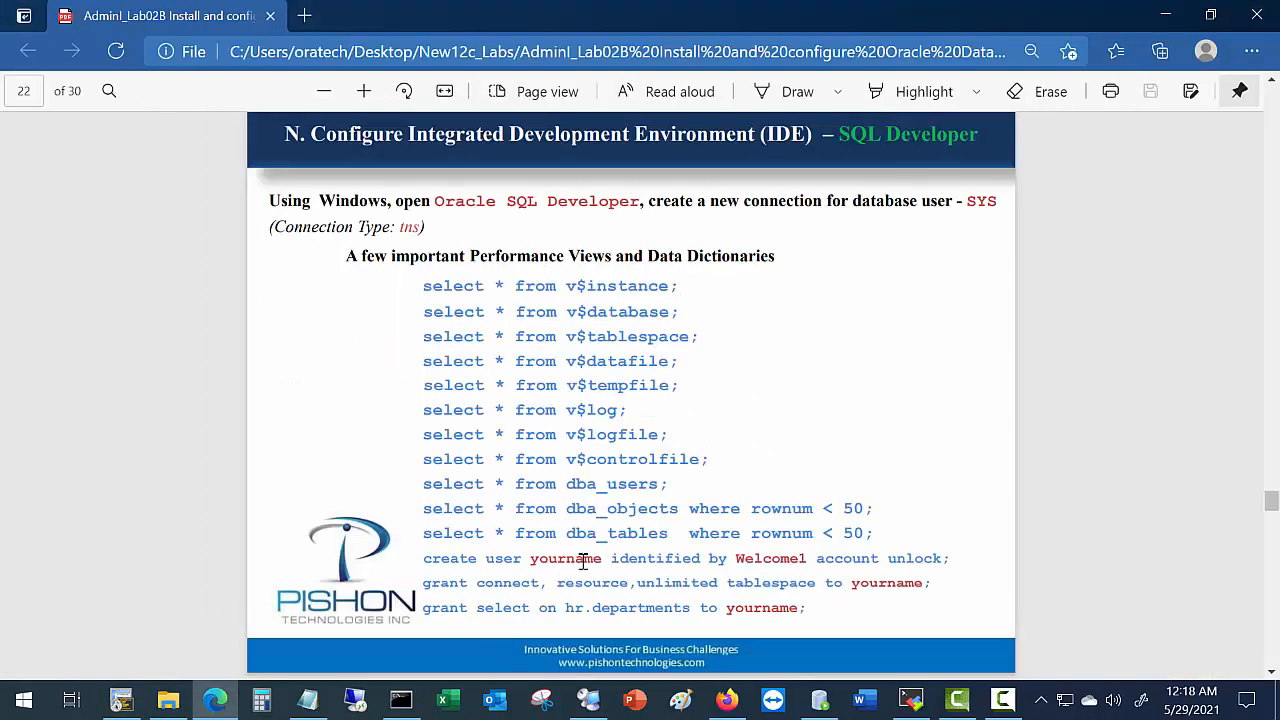
{"action": "left_click_drag", "start_coordinate": [611, 562], "coordinate": [970, 562]}
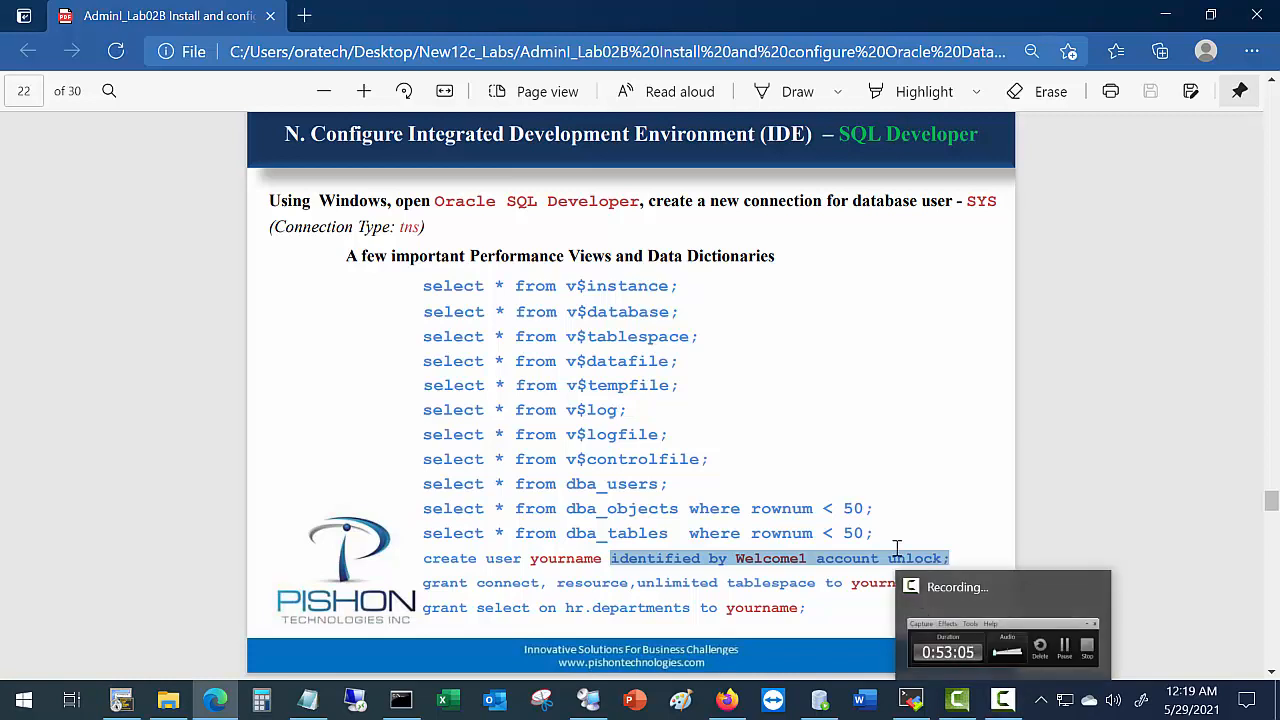
{"action": "right_click", "coordinate": [822, 555]}
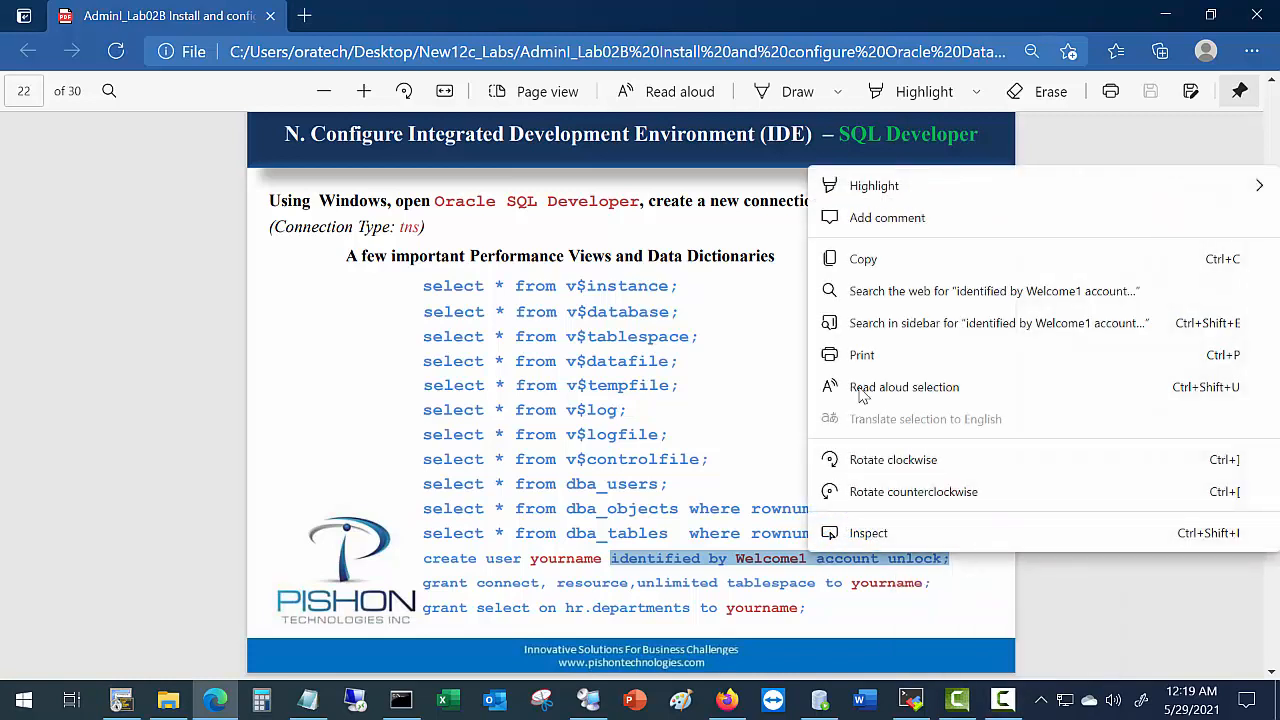
{"action": "left_click", "coordinate": [864, 268]}
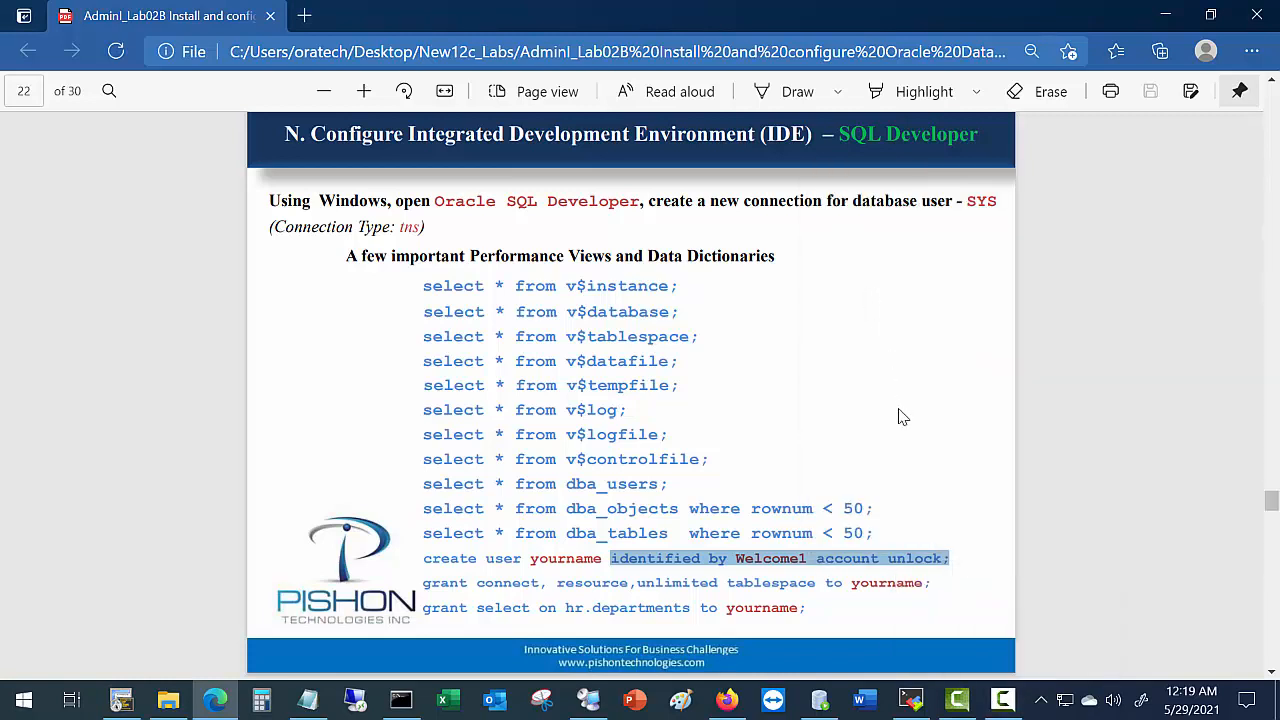
{"action": "key", "text": "alt+Tab"}
{"action": "right_click", "coordinate": [796, 531]}
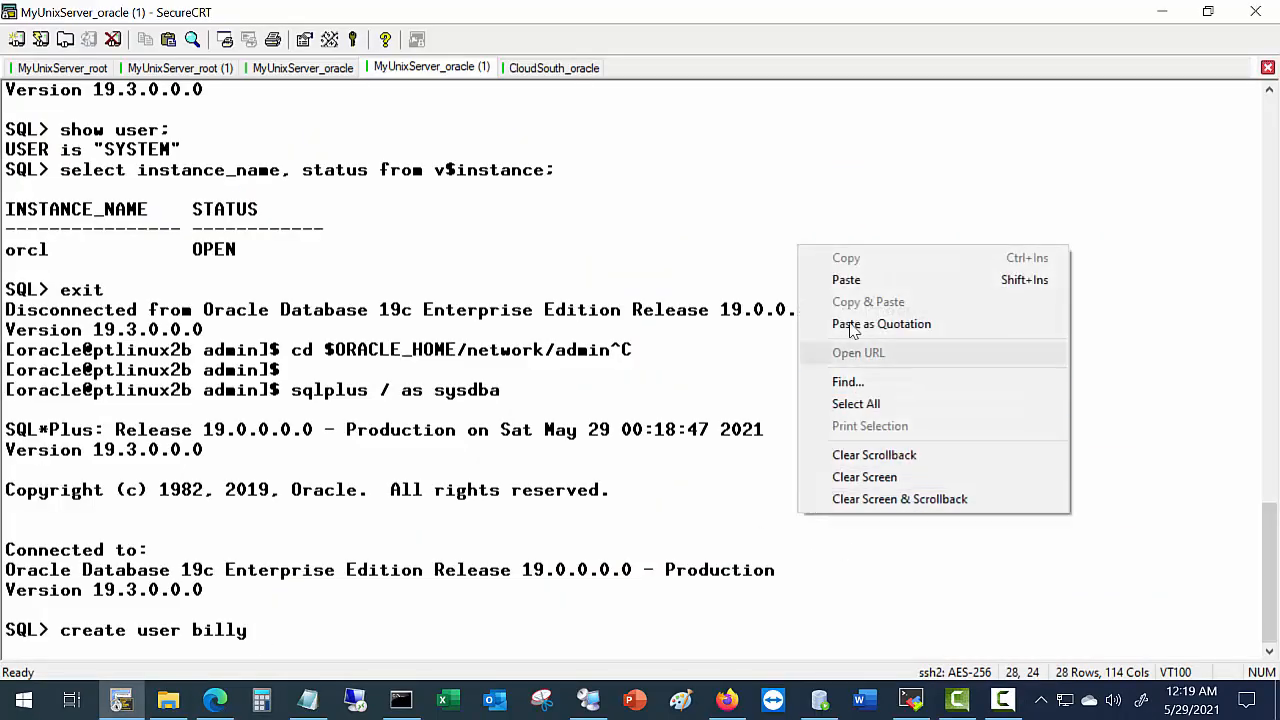
{"action": "left_click", "coordinate": [850, 281]}
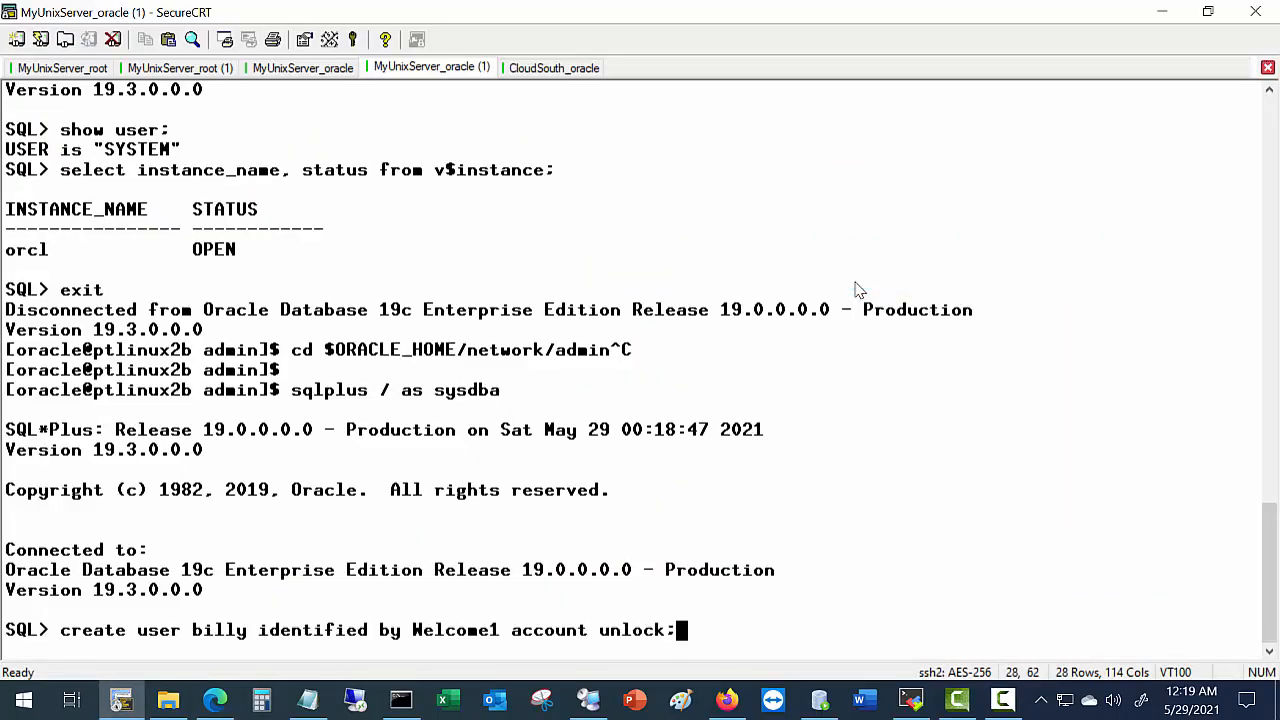
{"action": "key", "text": "Return"}
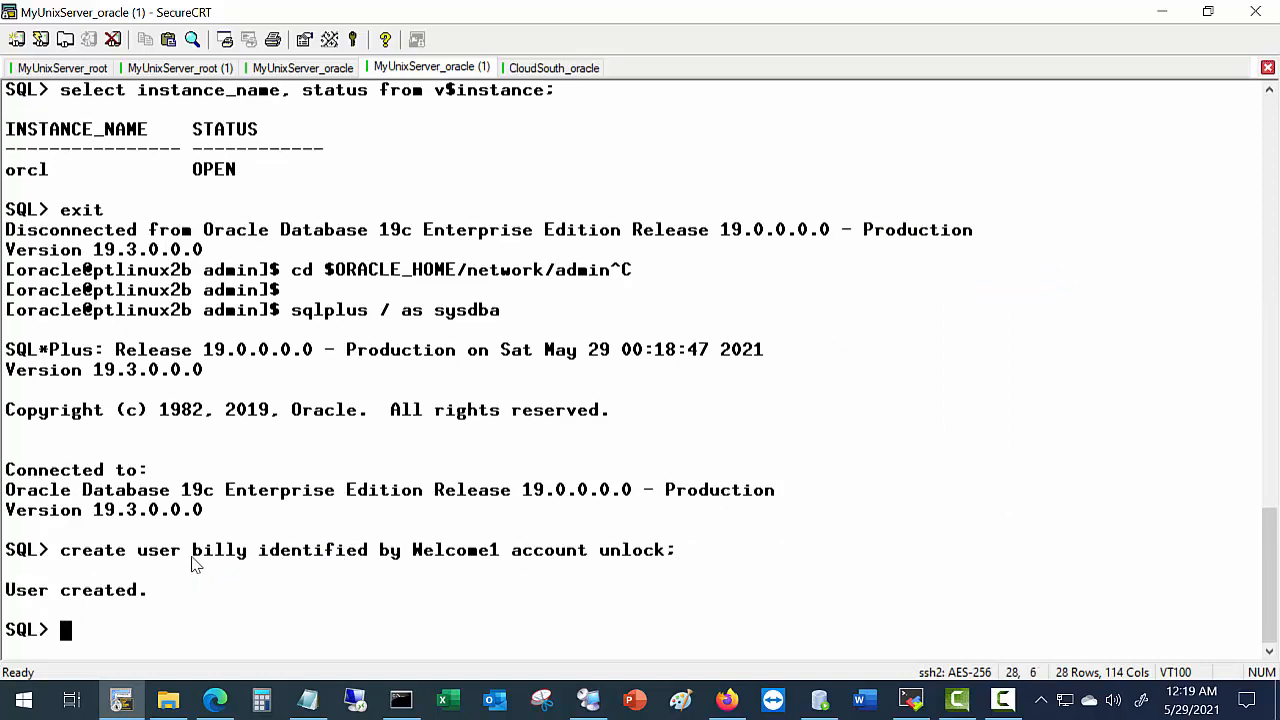
{"action": "left_click_drag", "start_coordinate": [197, 558], "coordinate": [245, 553]}
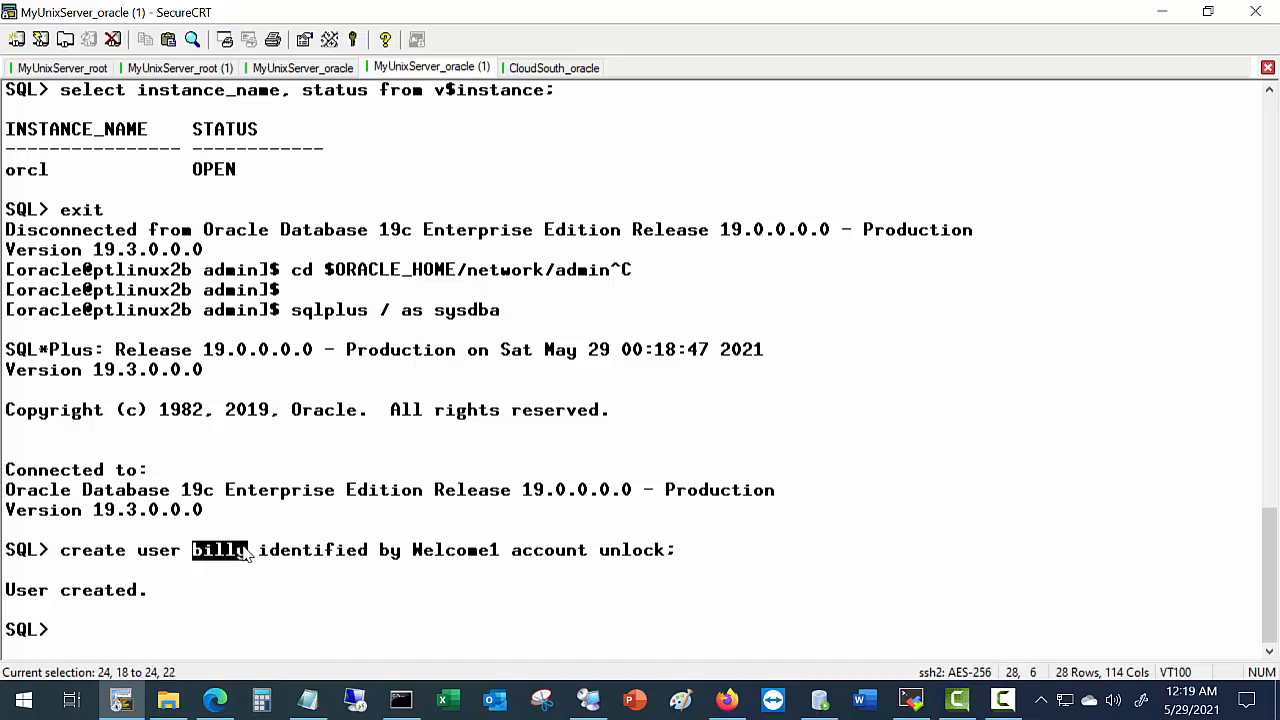
Grant the new user connect, resource and unlimited tablespace using the statement copied from the guide.
{"action": "key", "text": "alt+Tab"}
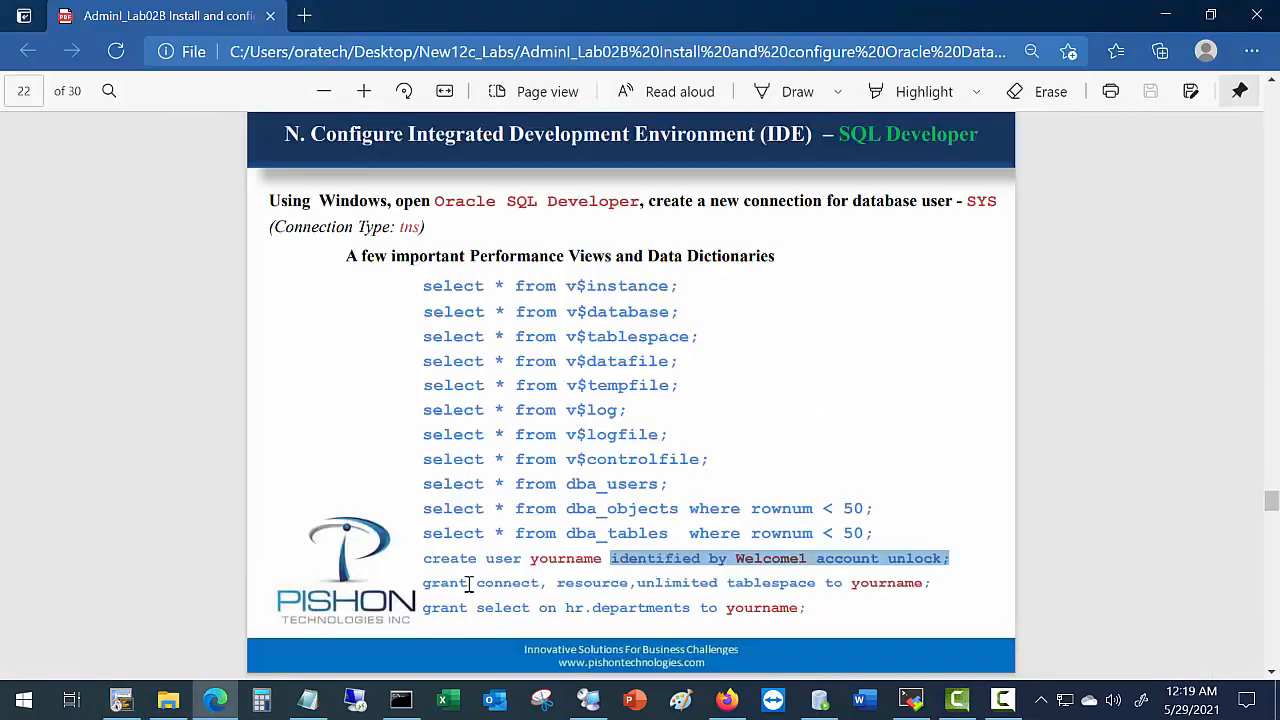
{"action": "left_click_drag", "start_coordinate": [422, 583], "coordinate": [842, 583]}
{"action": "key", "text": "ctrl+c"}
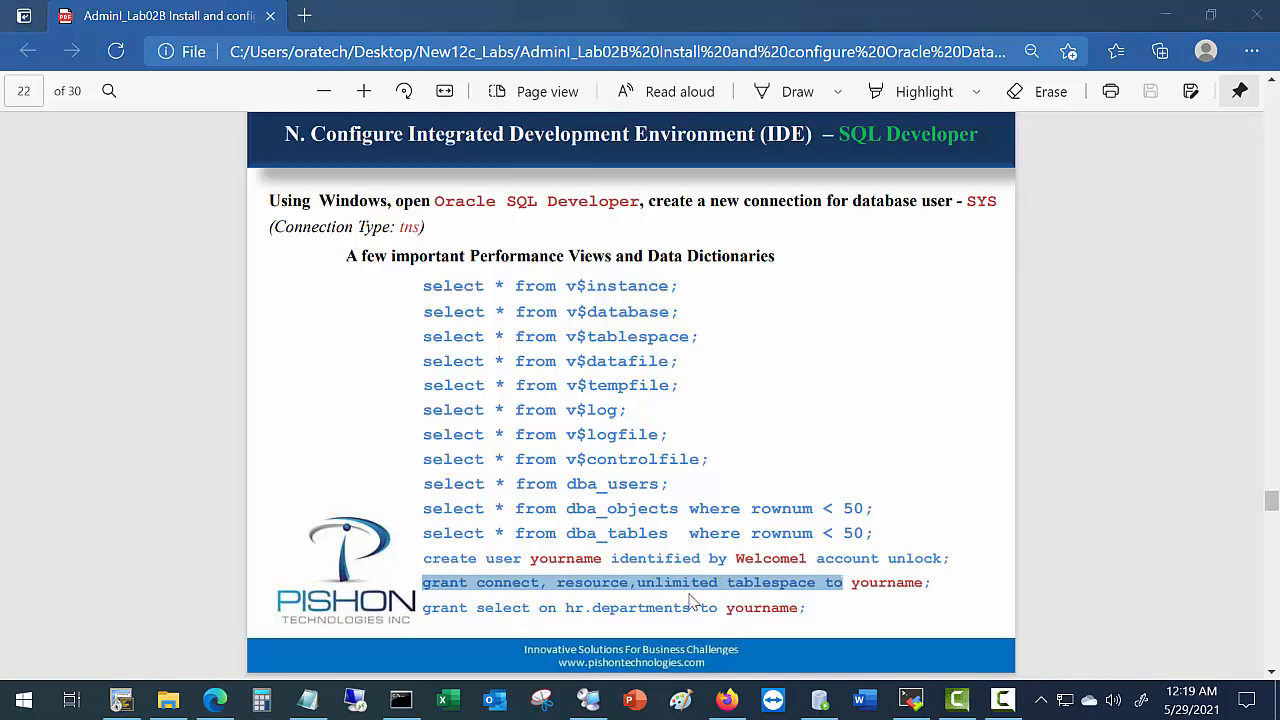
{"action": "key", "text": "alt+Tab"}
{"action": "right_click", "coordinate": [523, 603]}
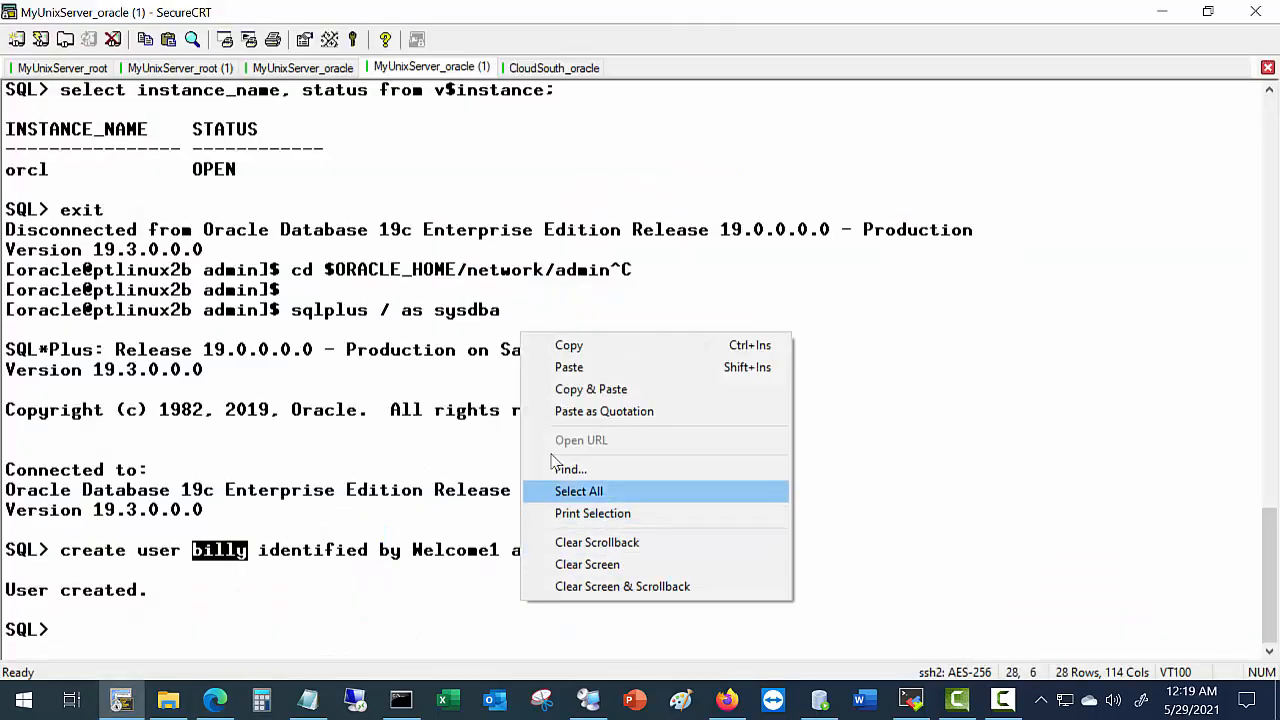
{"action": "left_click", "coordinate": [572, 367]}
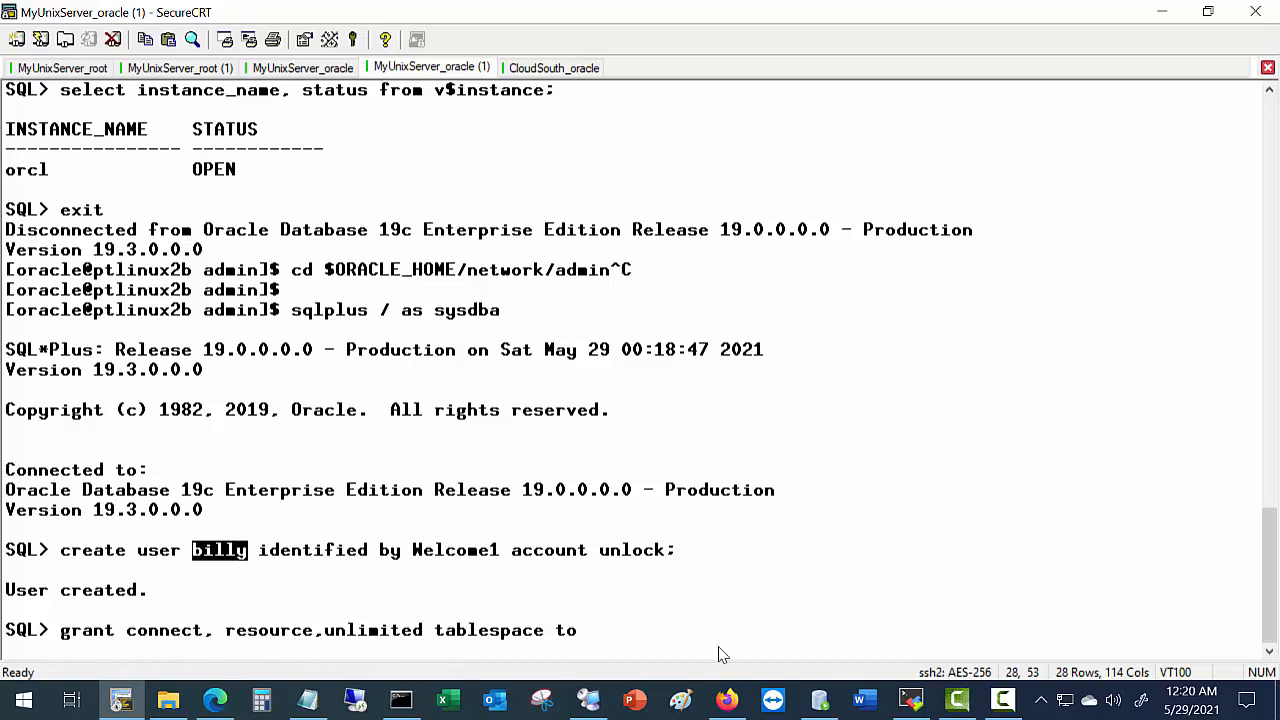
{"action": "type", "text": "billy;"}
{"action": "key", "text": "Return"}
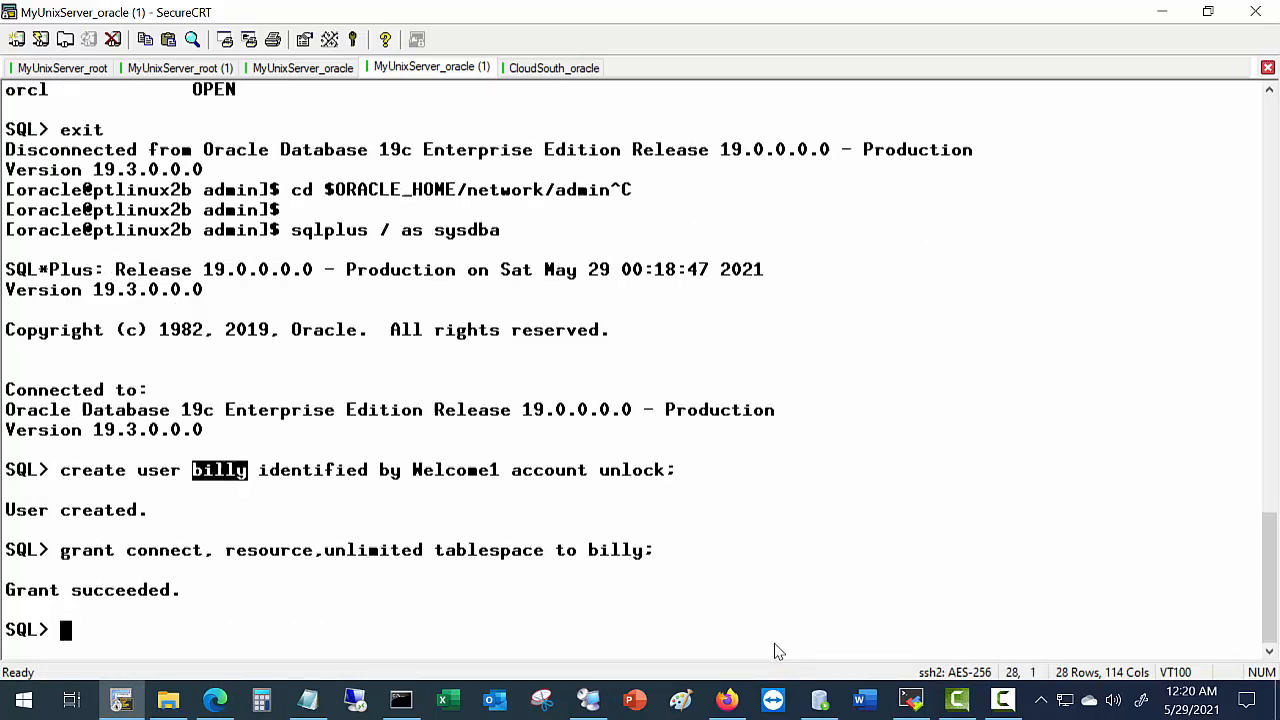
Grant the new user select on hr.departments using the statement copied from the guide.
{"action": "key", "text": "alt+Tab"}
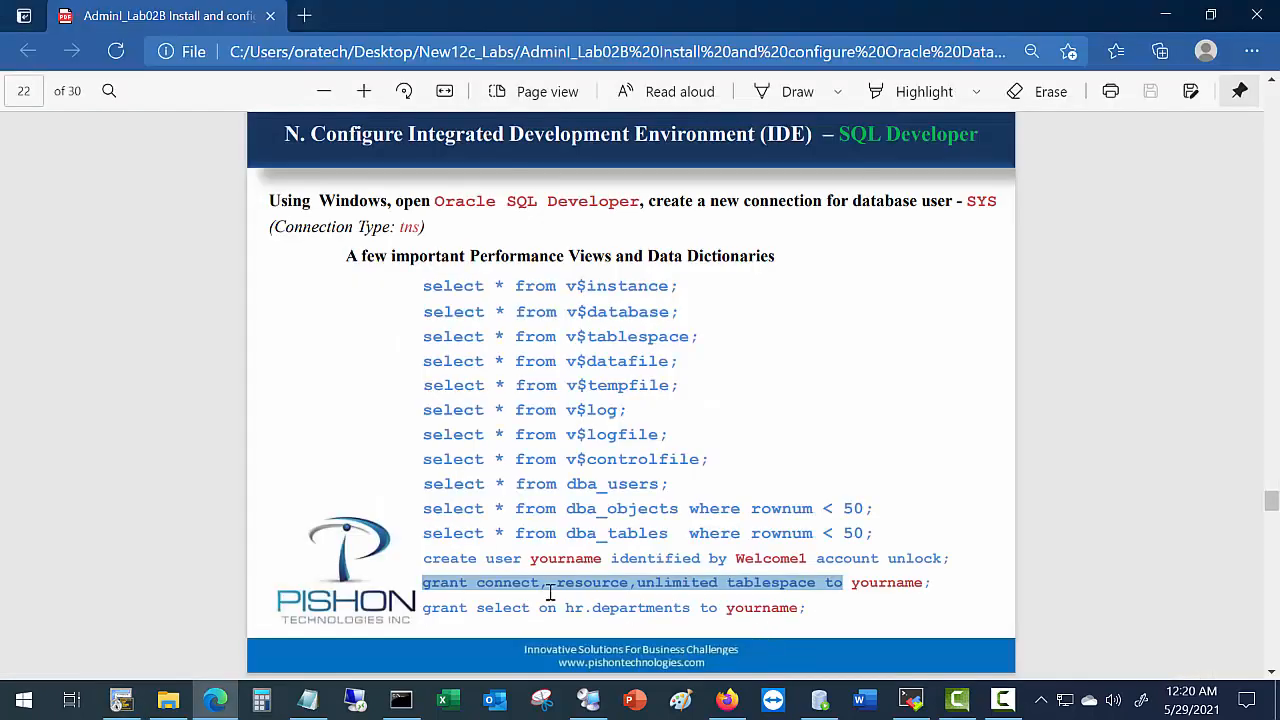
{"action": "left_click_drag", "start_coordinate": [426, 610], "coordinate": [722, 600]}
{"action": "key", "text": "alt+Tab"}
{"action": "right_click", "coordinate": [577, 594]}
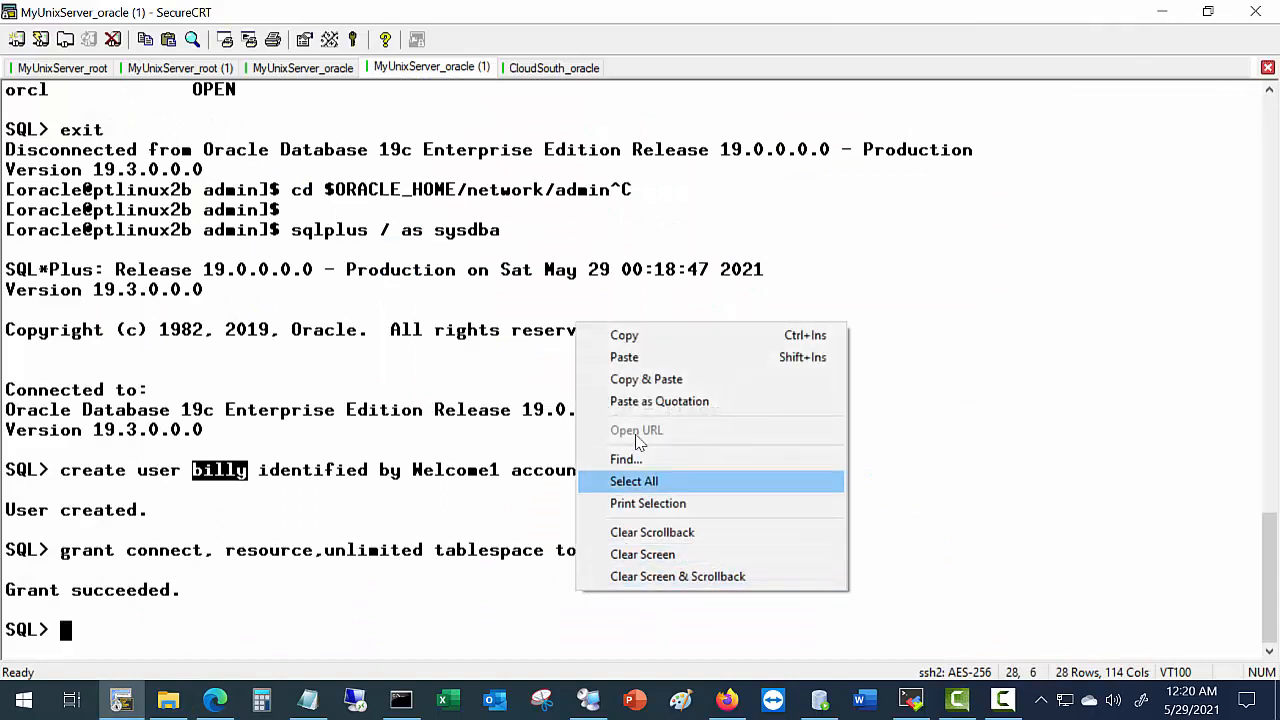
{"action": "left_click", "coordinate": [624, 357]}
{"action": "type", "text": "bi"}
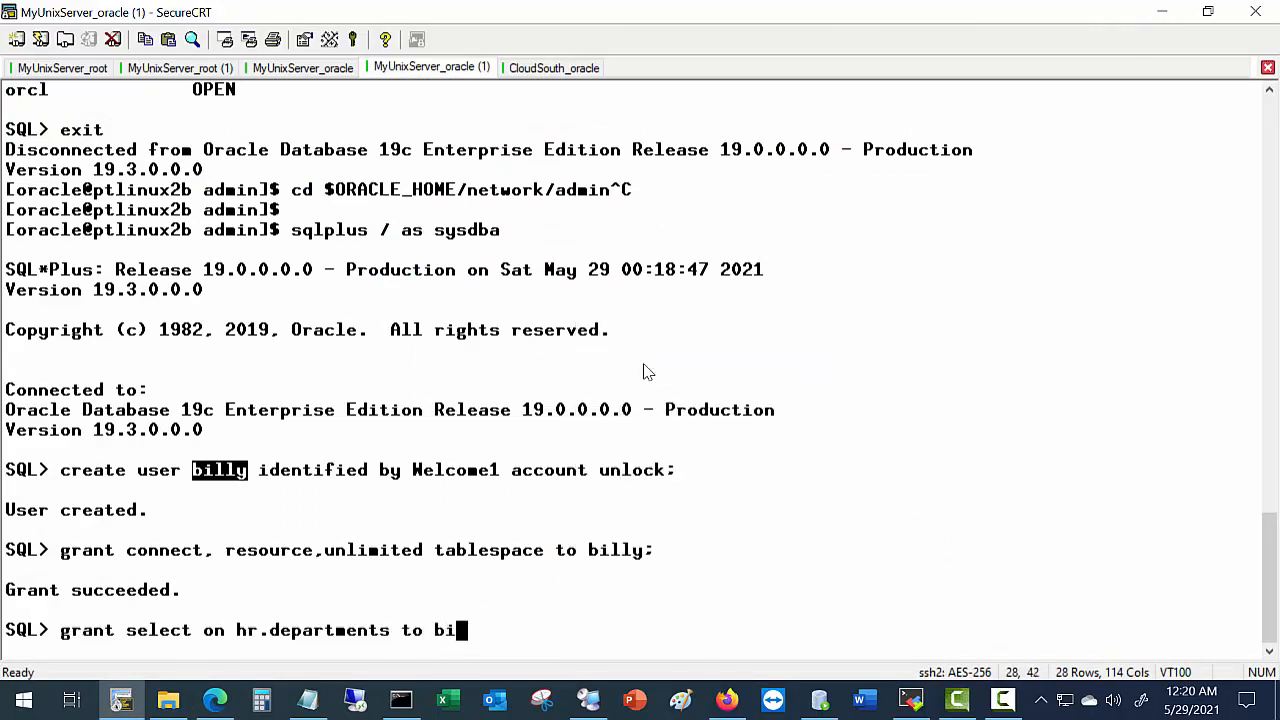
{"action": "type", "text": "lly;"}
{"action": "key", "text": "Return"}
{"action": "key", "text": "alt+Tab"}
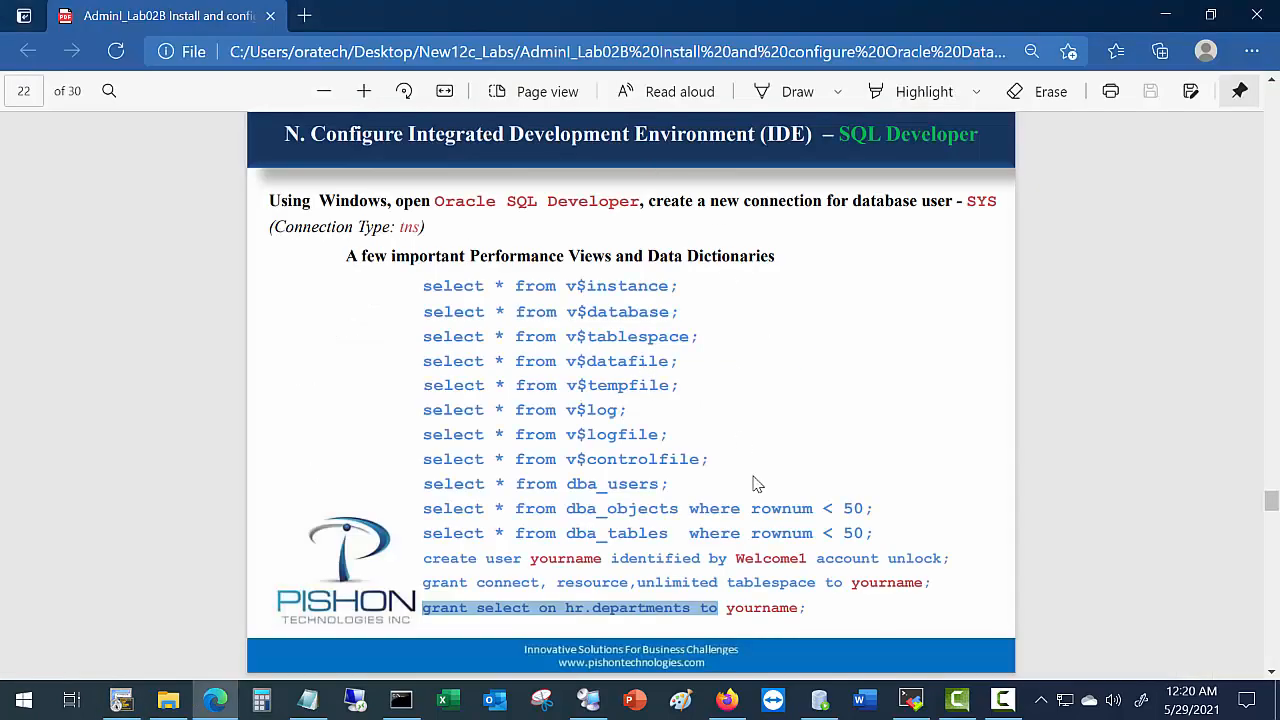
Read the guide on to page 24's section P, noting the select * from employees query, then bring SQL Developer forward.
{"action": "scroll", "coordinate": [766, 494], "scroll_direction": "down", "scroll_amount": 4}
{"action": "scroll", "coordinate": [777, 510], "scroll_direction": "down", "scroll_amount": 1}
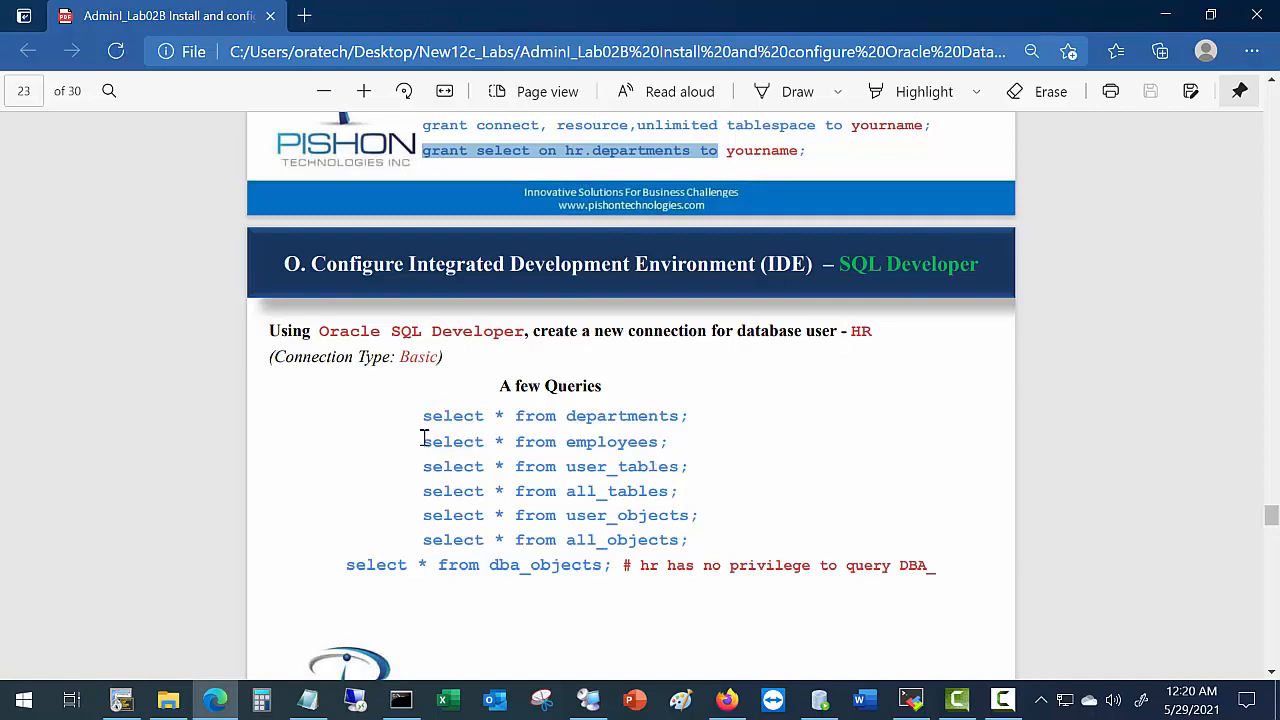
{"action": "left_click_drag", "start_coordinate": [668, 441], "coordinate": [410, 446]}
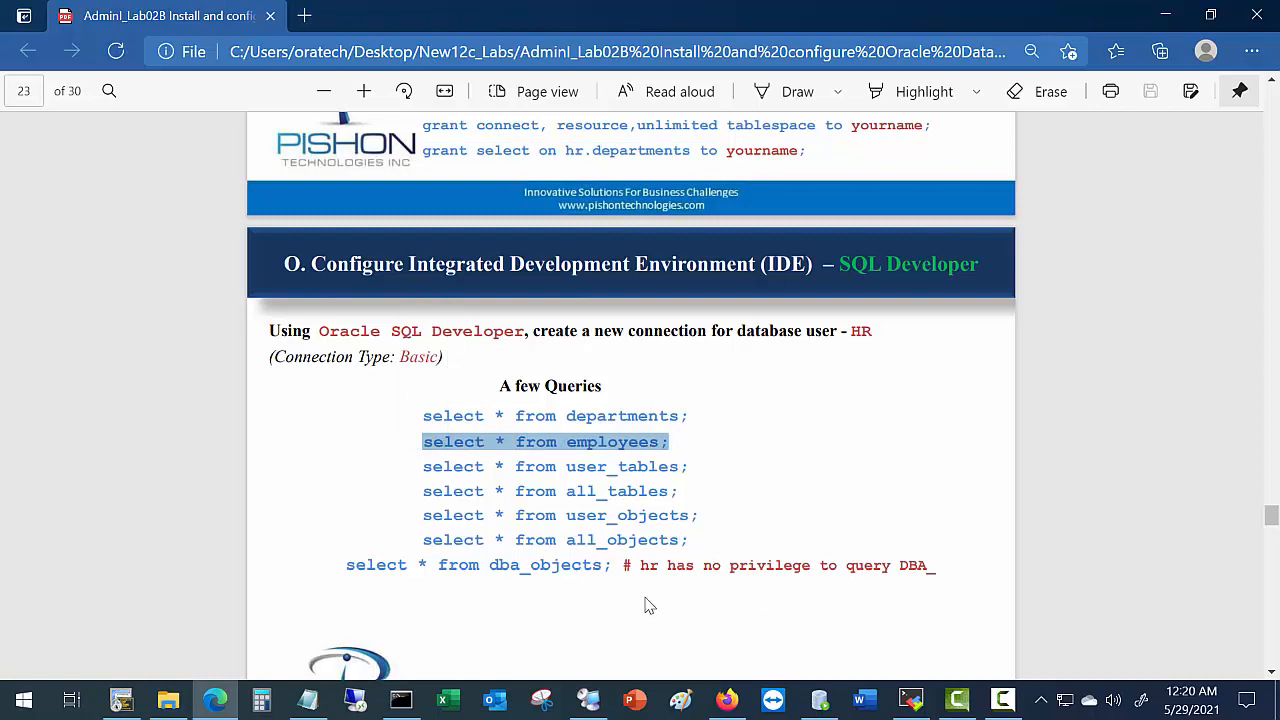
{"action": "scroll", "coordinate": [648, 608], "scroll_direction": "down", "scroll_amount": 3}
{"action": "scroll", "coordinate": [648, 608], "scroll_direction": "down", "scroll_amount": 3}
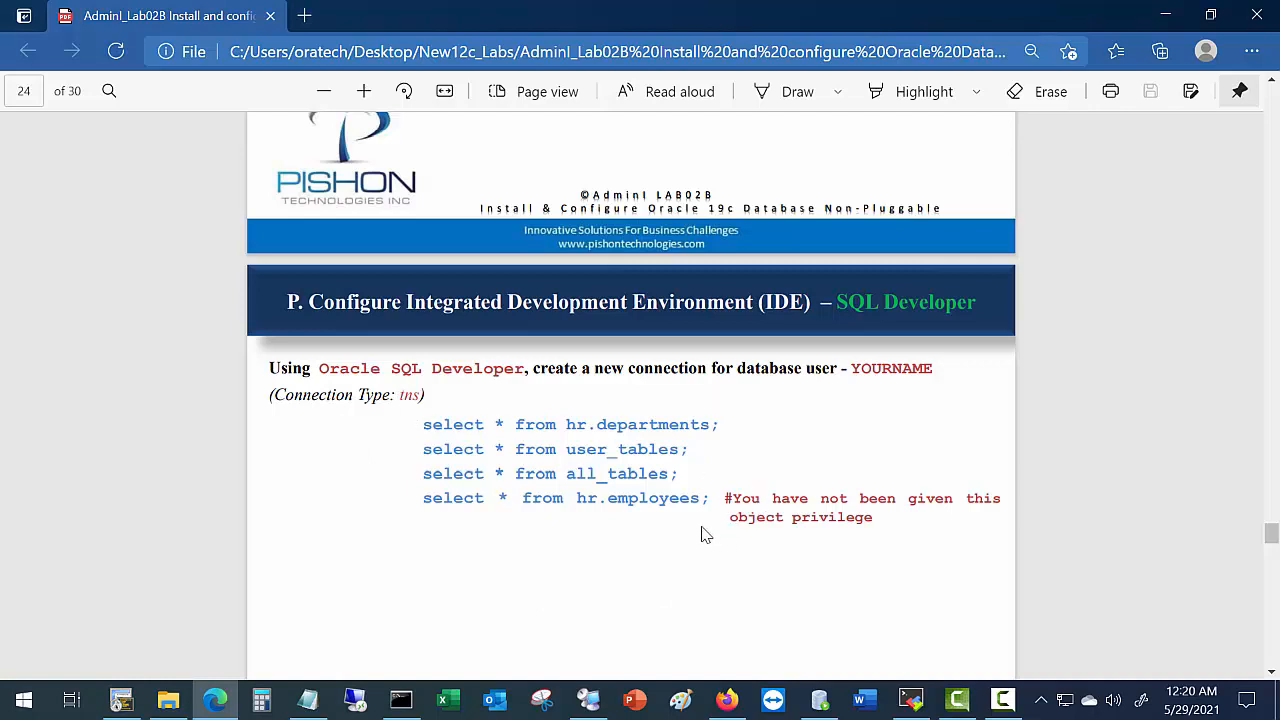
{"action": "left_click", "coordinate": [819, 699]}
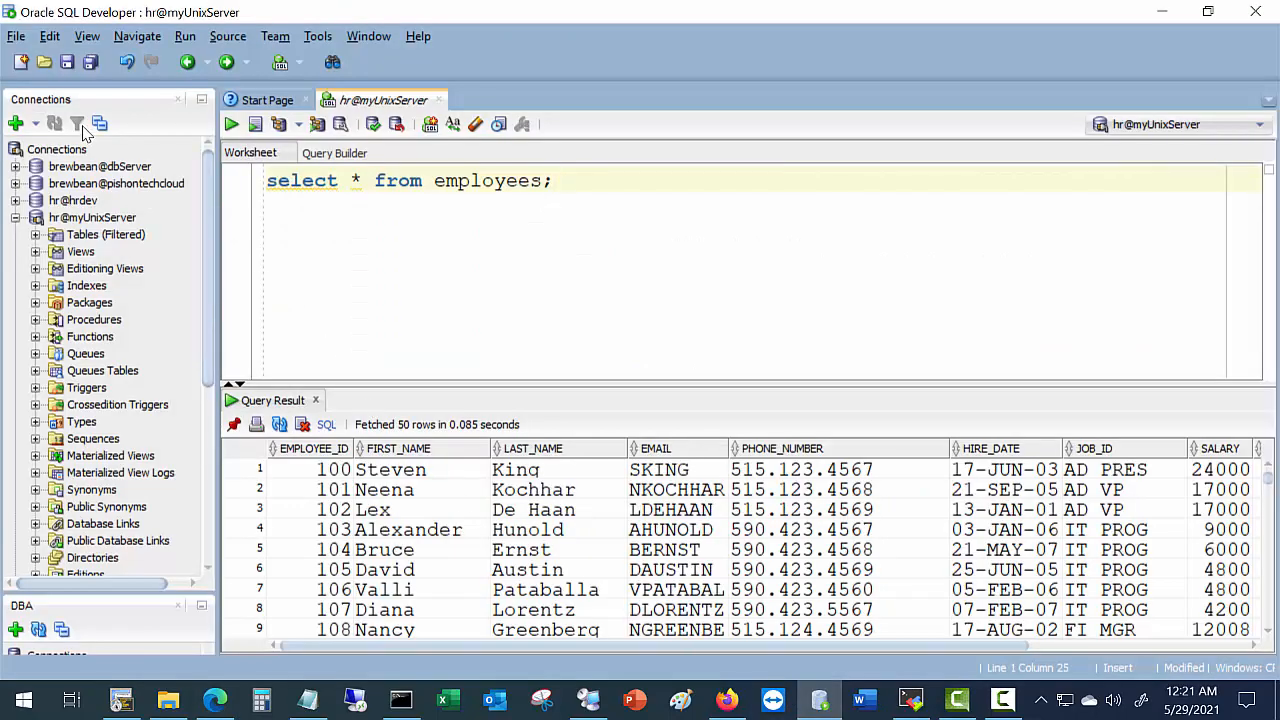
Create a TNS connection for the new user via alias MYDEV with saved password, then test and save it.
{"action": "left_click", "coordinate": [15, 122]}
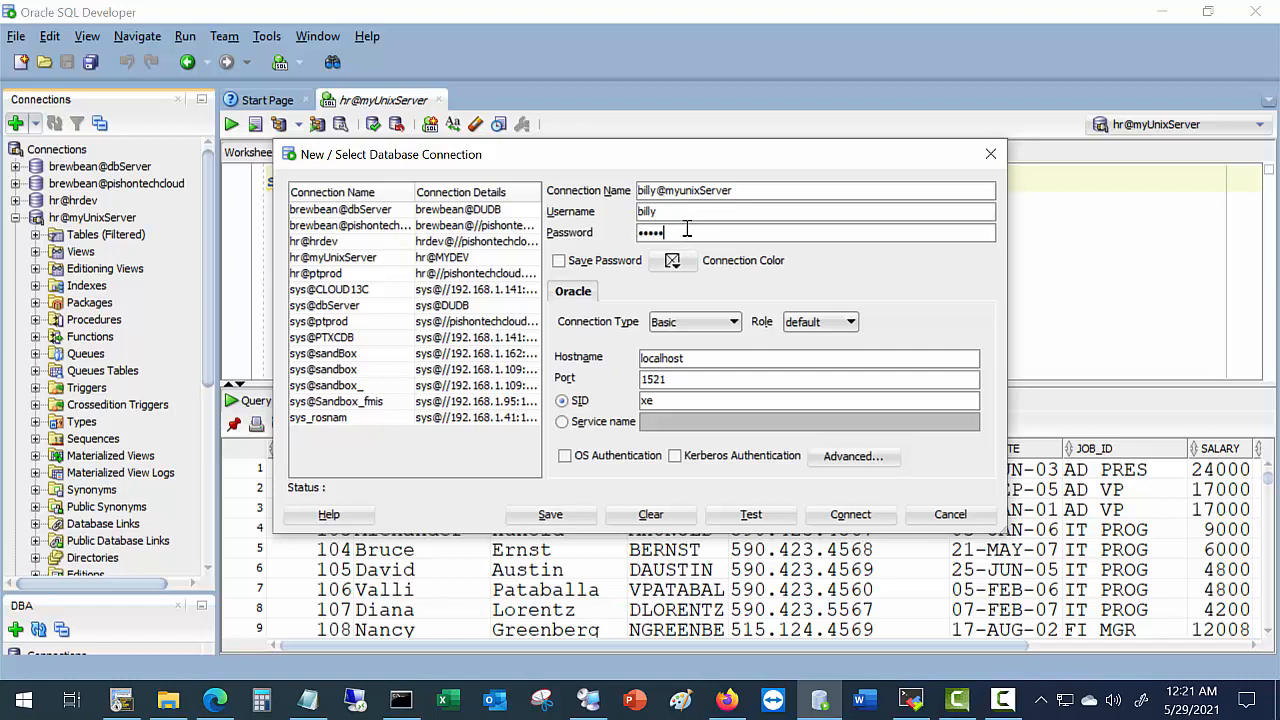
{"action": "left_click", "coordinate": [607, 262]}
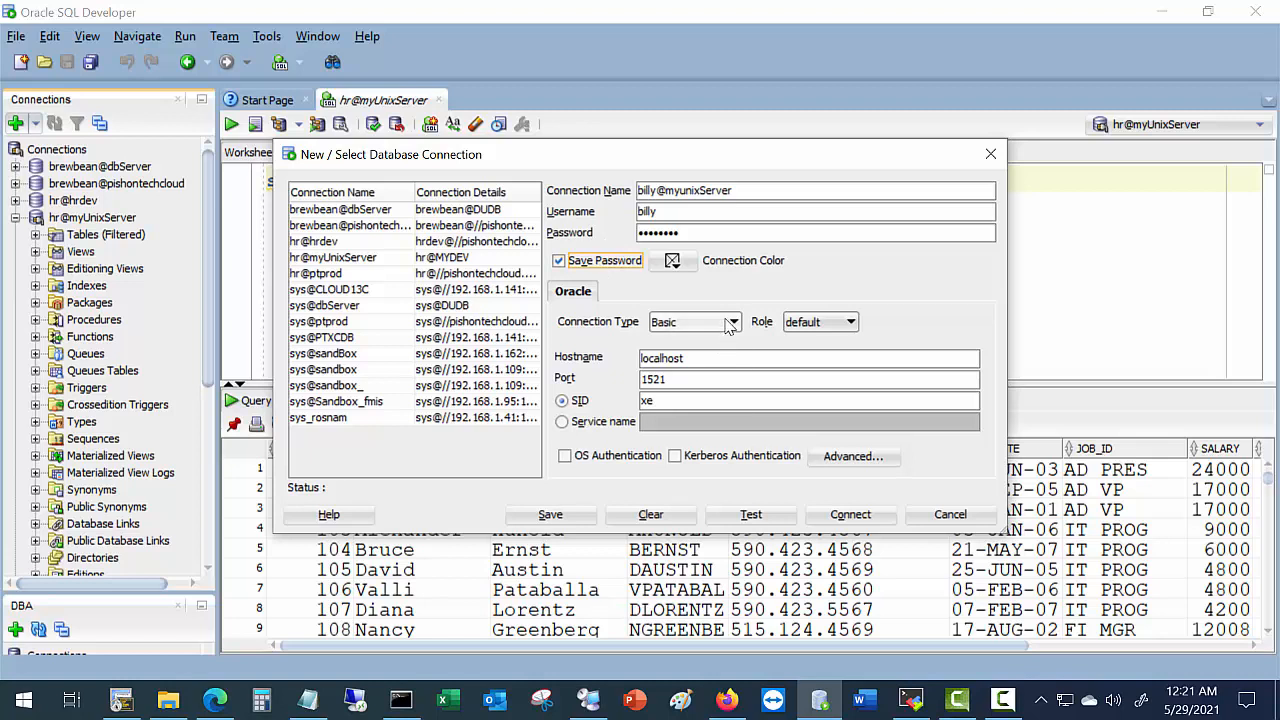
{"action": "left_click", "coordinate": [730, 322]}
{"action": "left_click", "coordinate": [674, 359]}
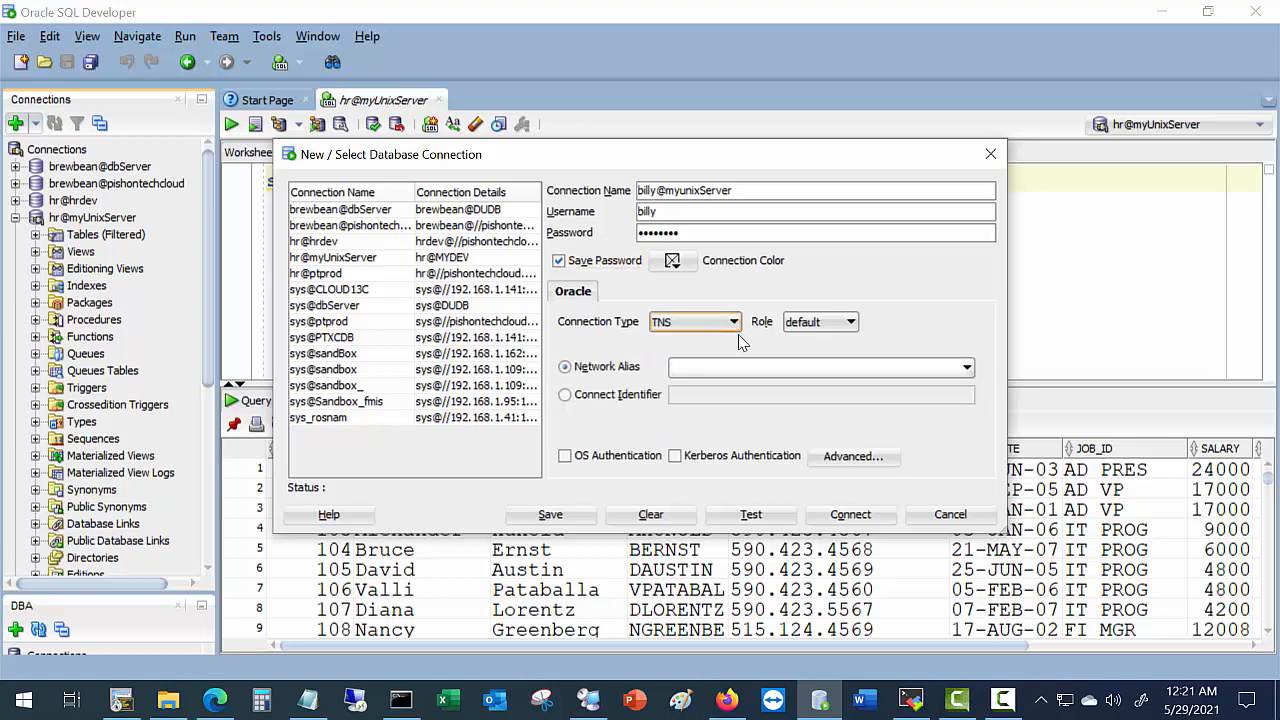
{"action": "left_click", "coordinate": [739, 367]}
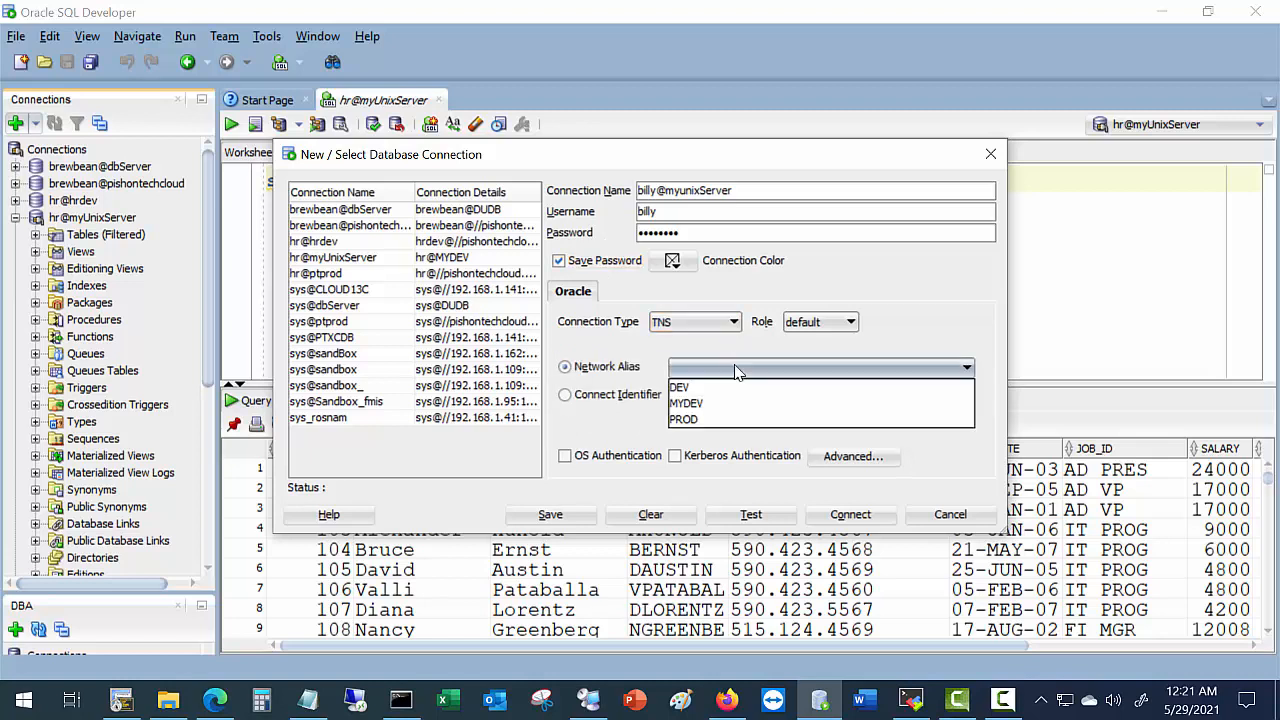
{"action": "left_click", "coordinate": [687, 404]}
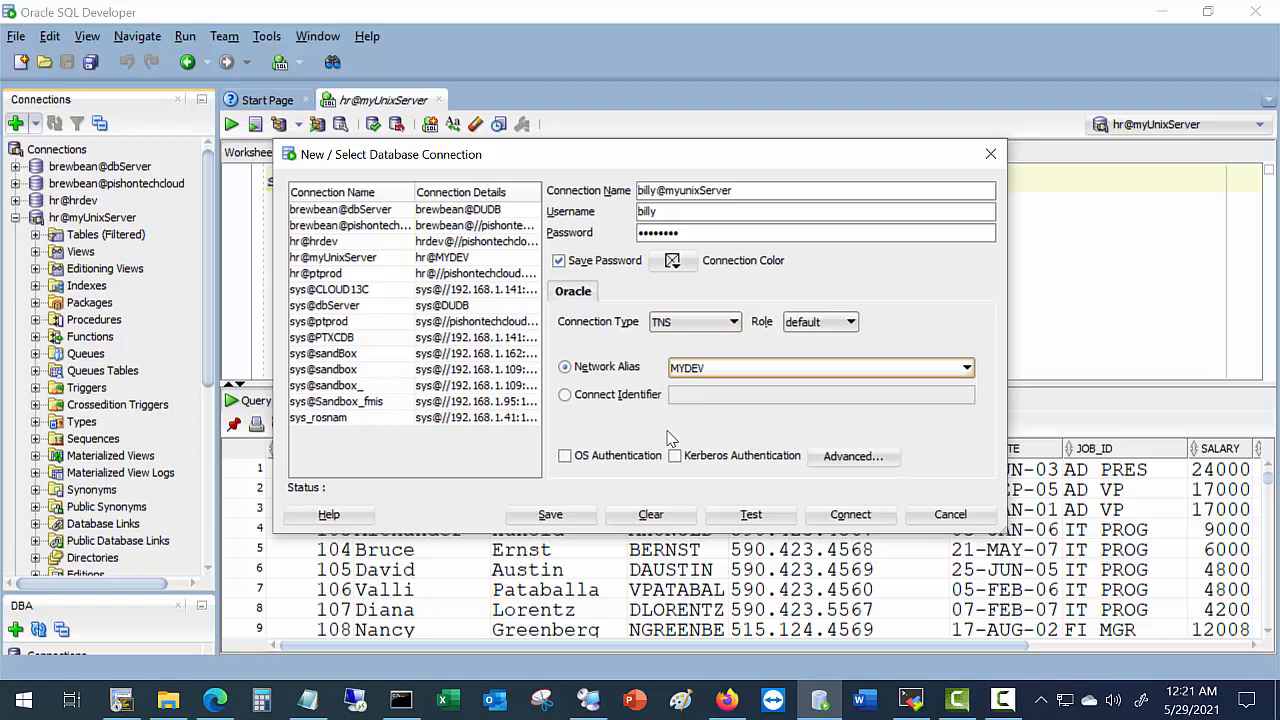
{"action": "left_click", "coordinate": [746, 518]}
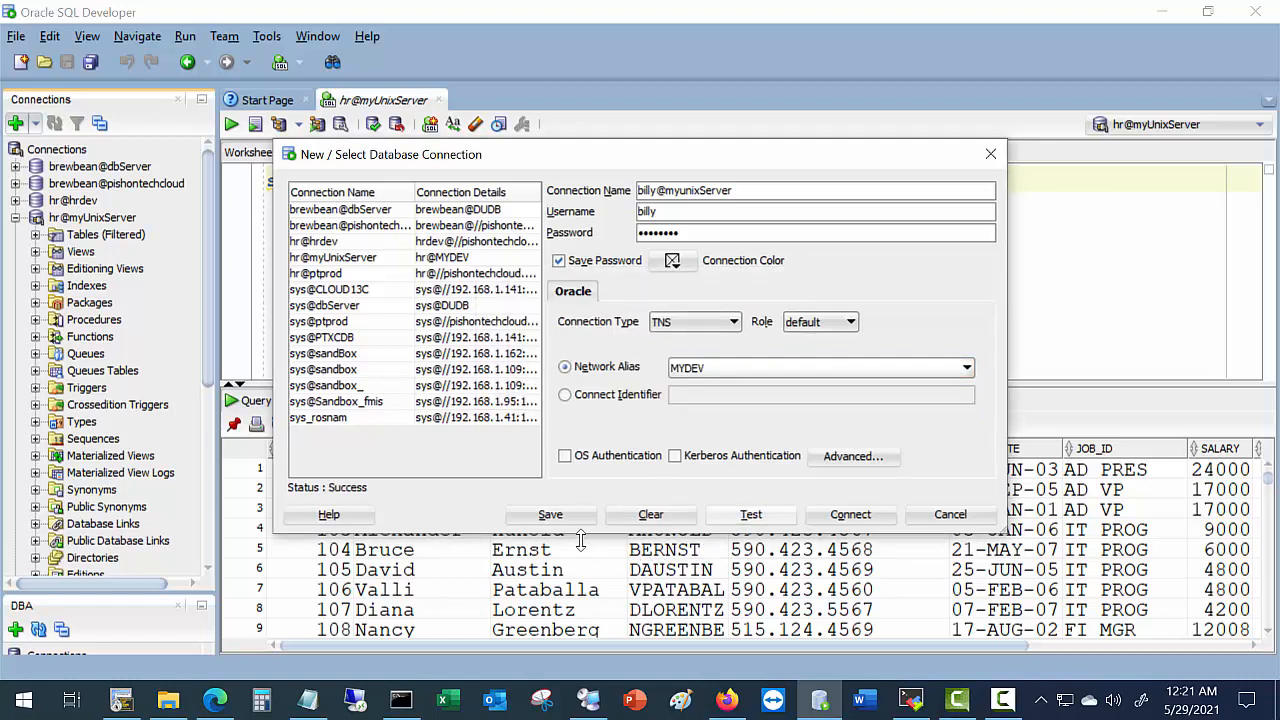
{"action": "left_click", "coordinate": [556, 518]}
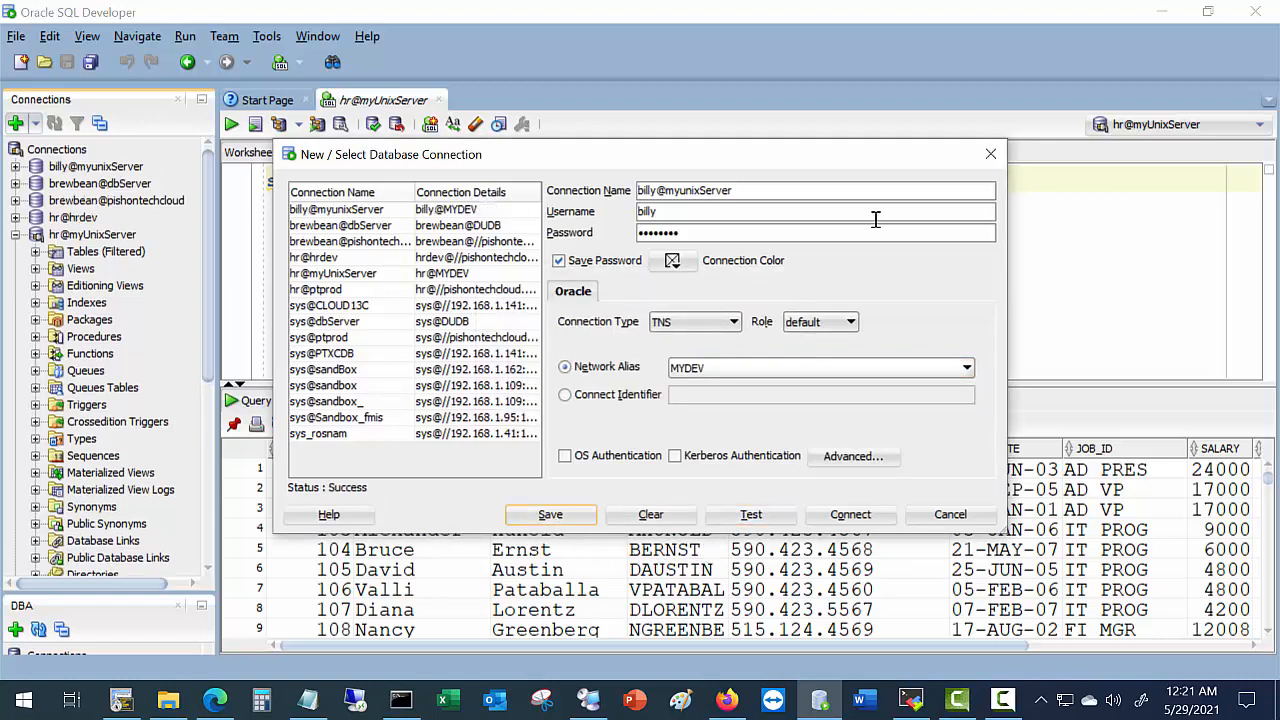
{"action": "left_click", "coordinate": [990, 154]}
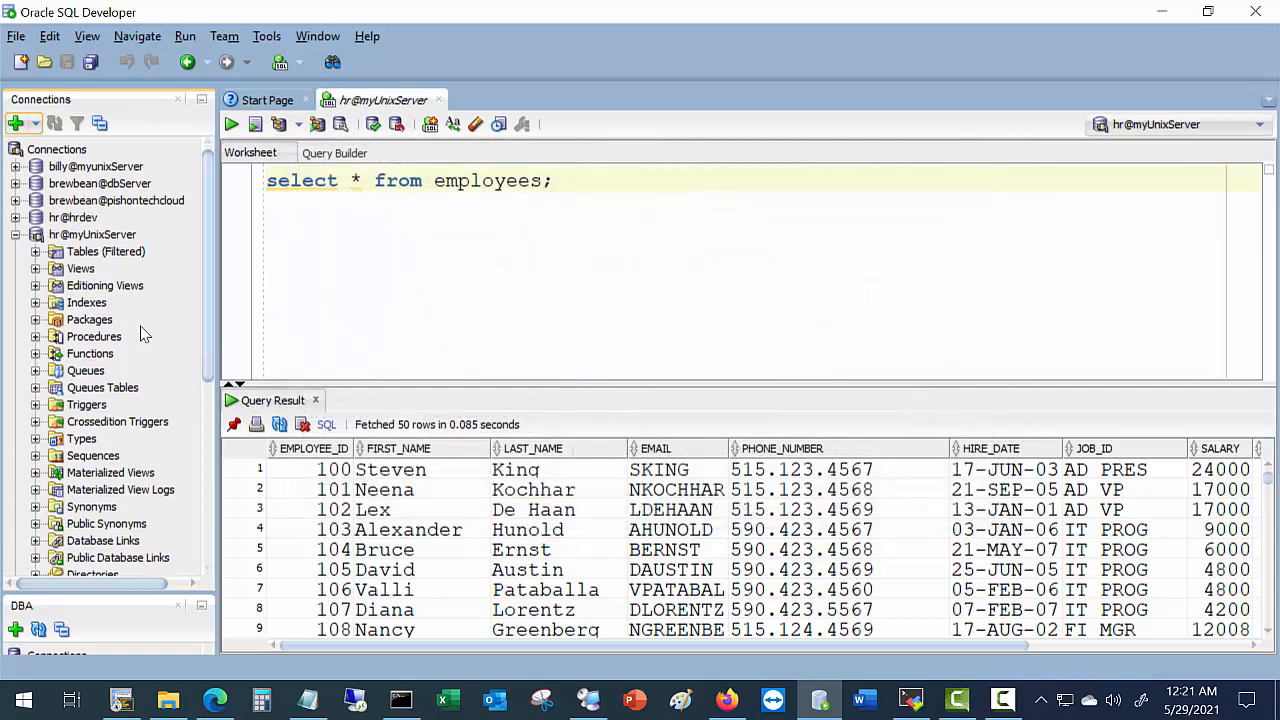
Collapse hr@myUnixServer and open the new user's connection in a worksheet.
{"action": "left_click", "coordinate": [28, 238]}
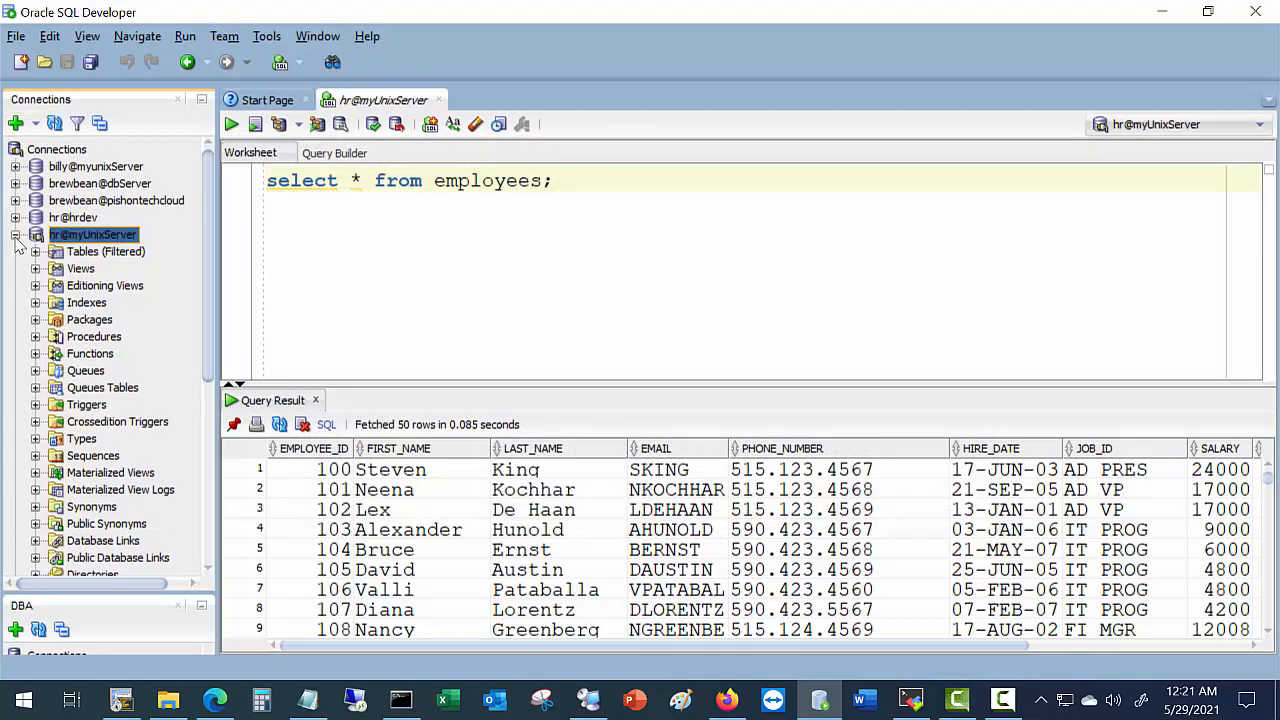
{"action": "left_click", "coordinate": [15, 236]}
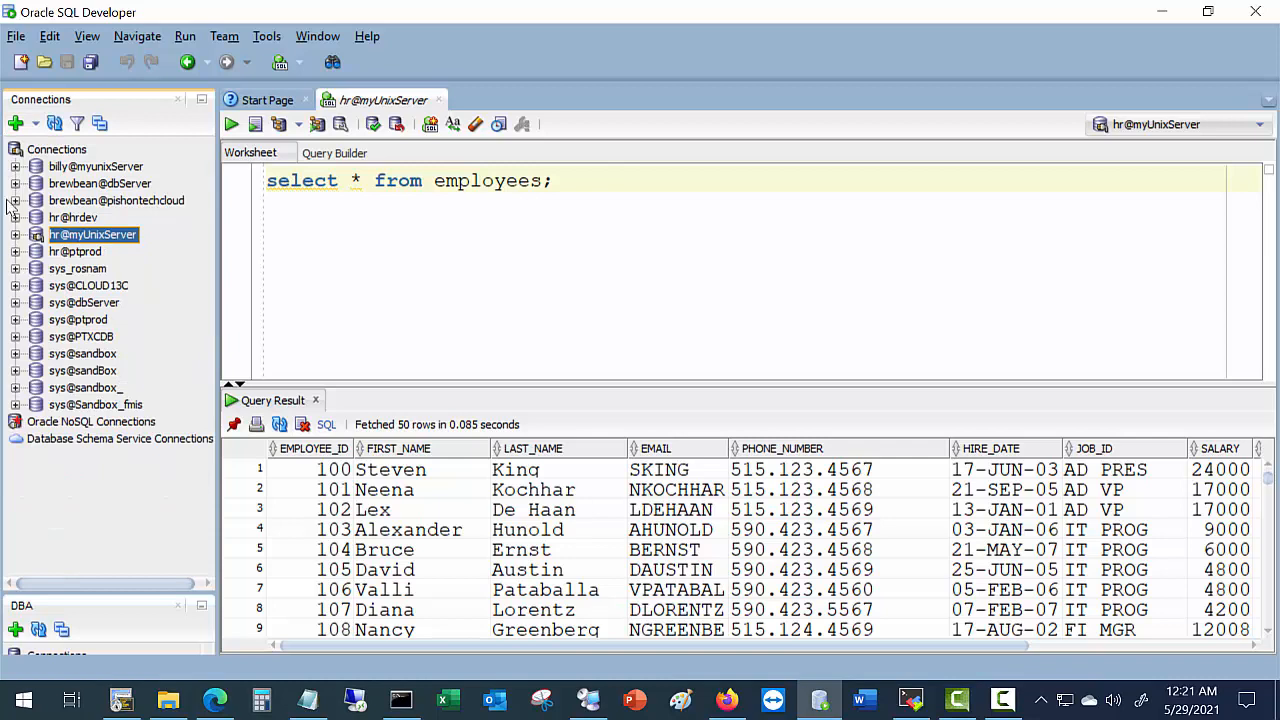
{"action": "left_click", "coordinate": [15, 167]}
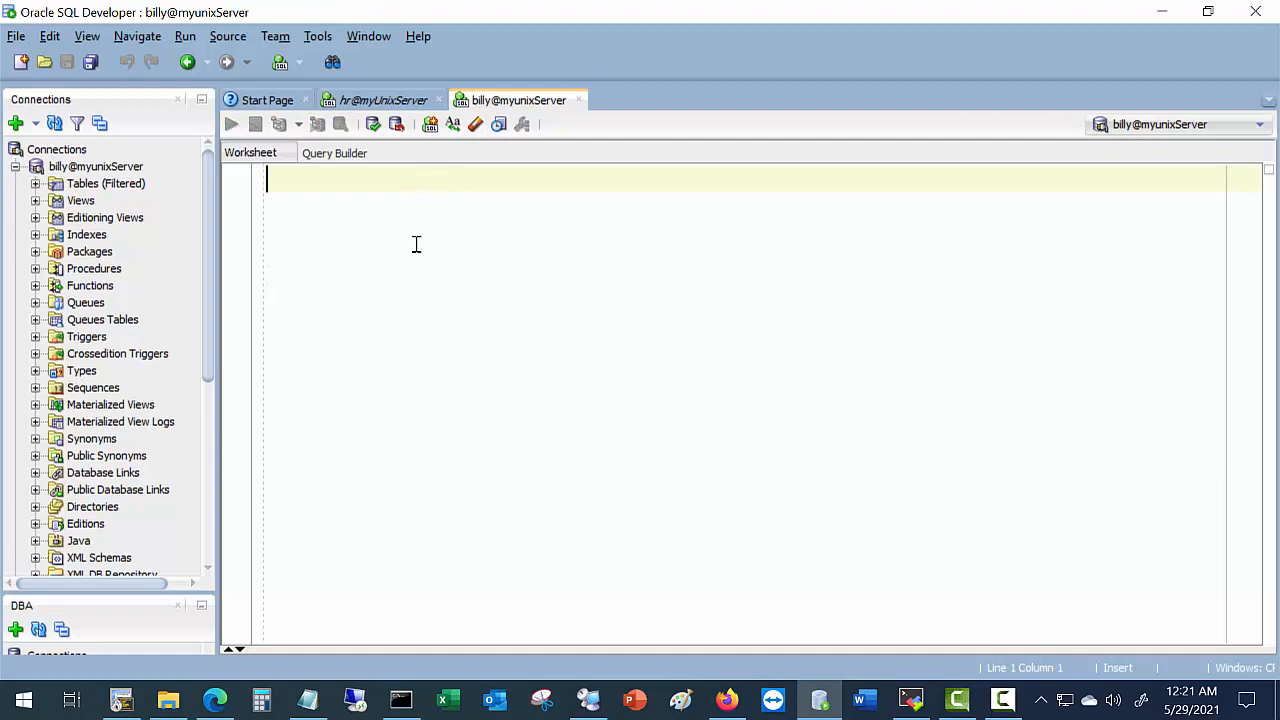
Run select * from hr.departments; as the new user, returning 27 rows.
{"action": "type", "text": "sel"}
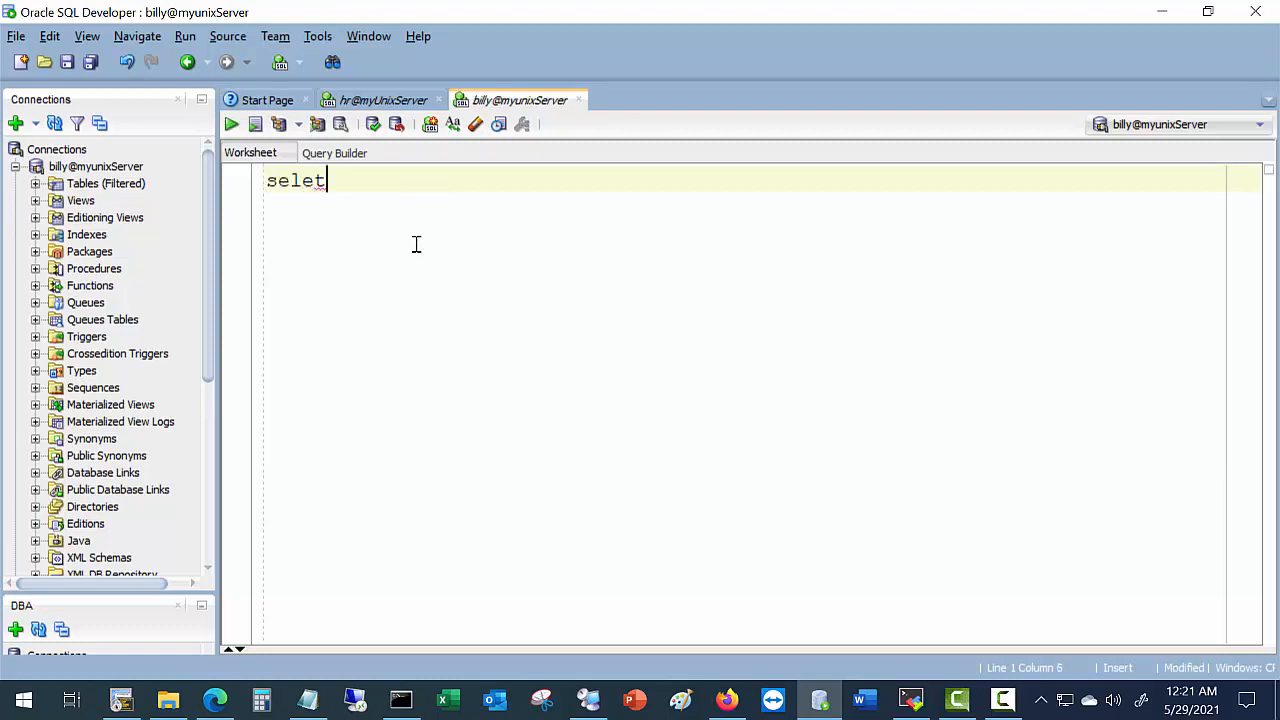
{"action": "type", "text": "et"}
{"action": "key", "text": "BackSpace"}
{"action": "type", "text": "ct * from "}
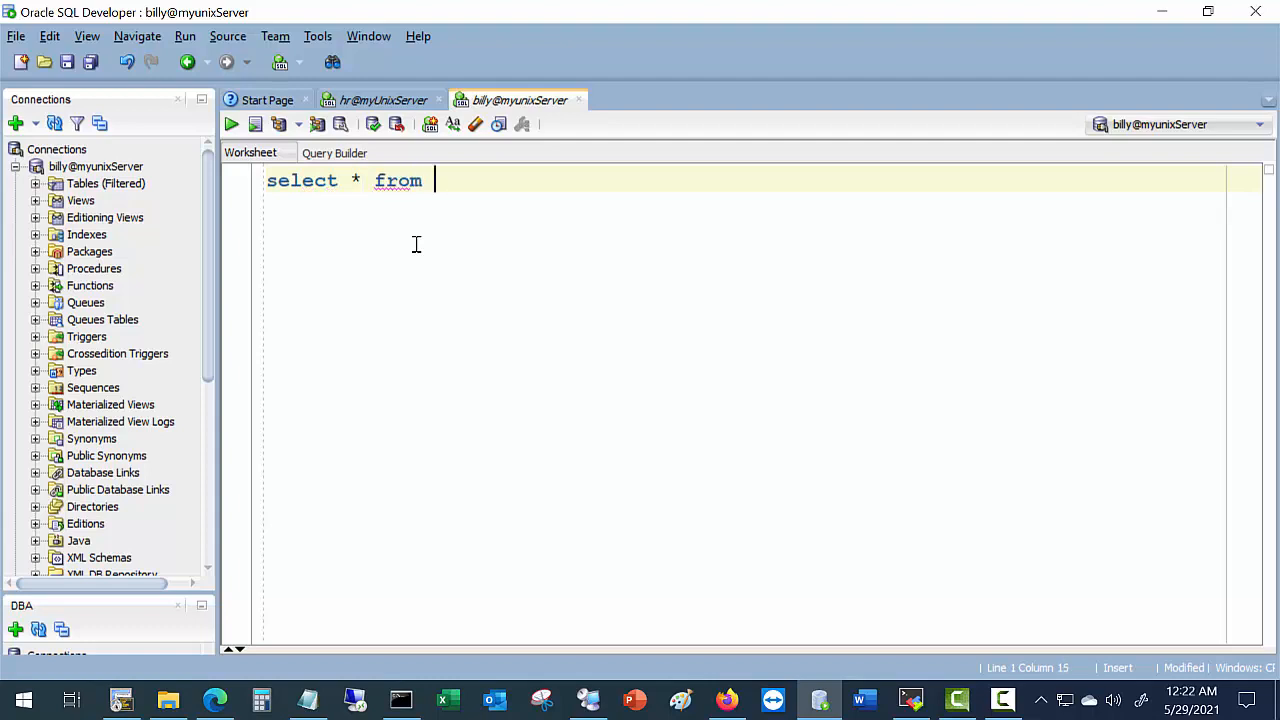
{"action": "type", "text": "hr.departments;"}
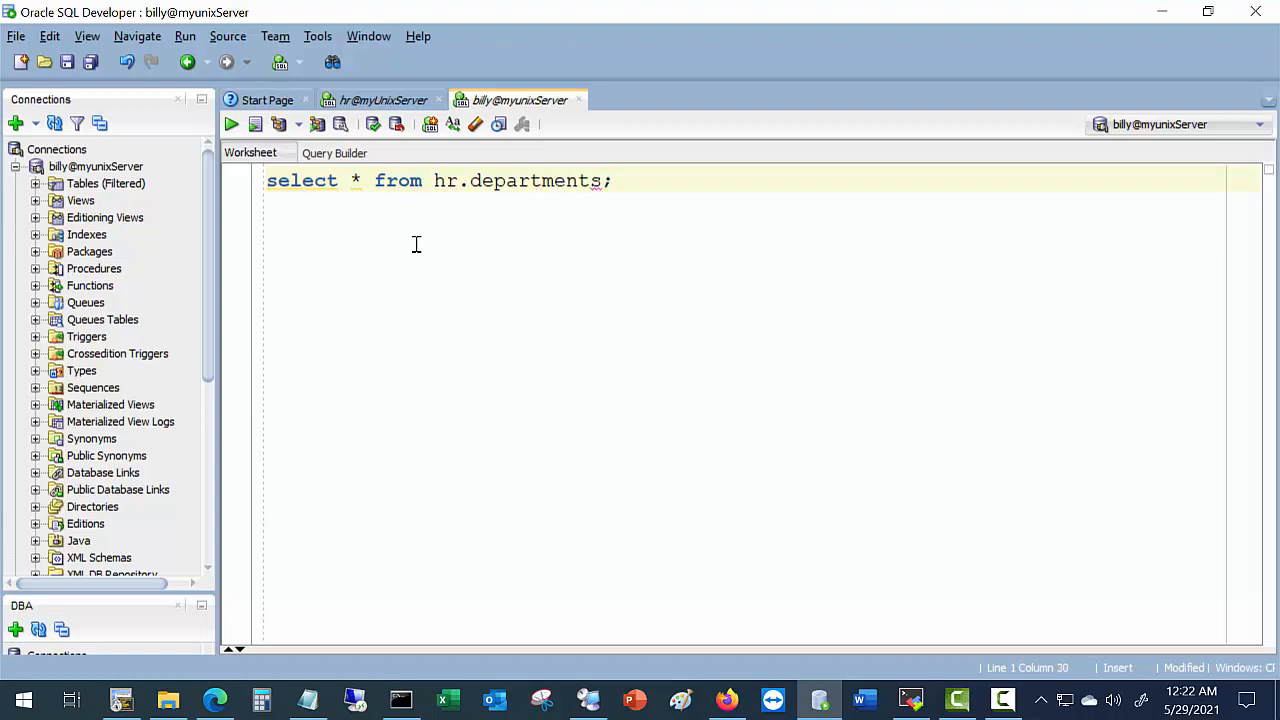
{"action": "left_click", "coordinate": [231, 124]}
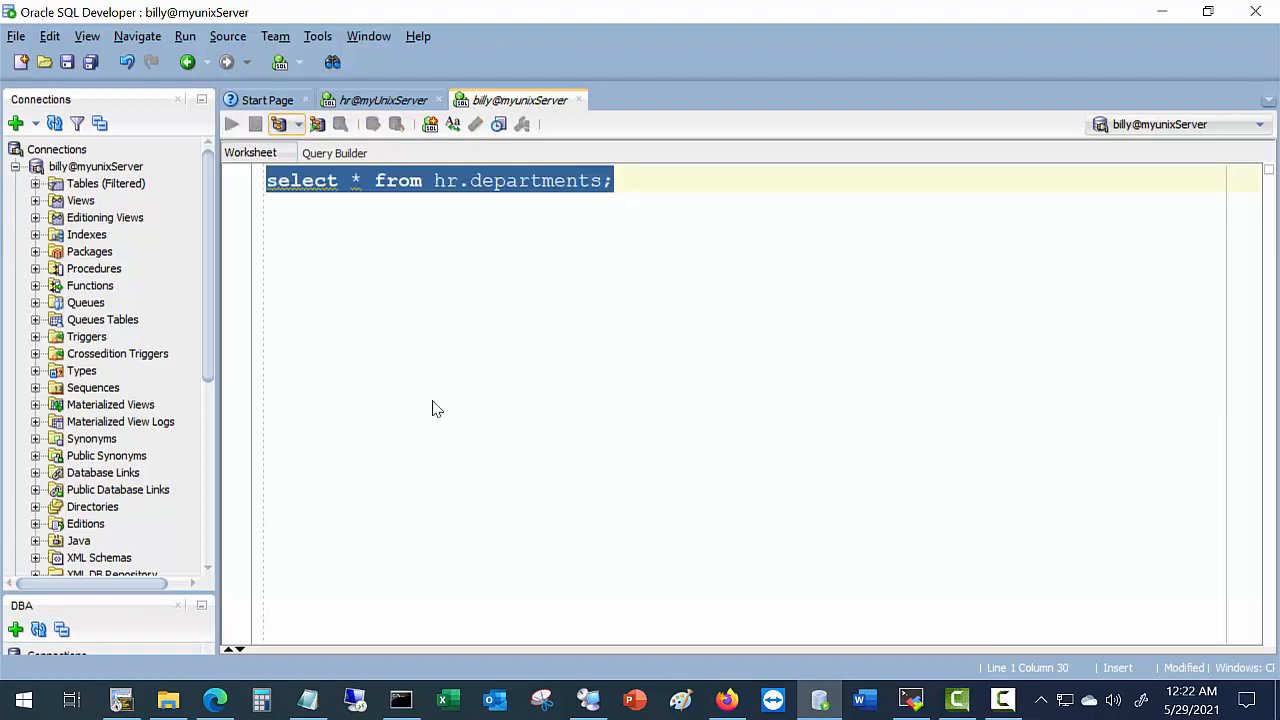
Check the grant select on hr.departments statement in SecureCRT and return to SQL Developer.
{"action": "left_click", "coordinate": [121, 700]}
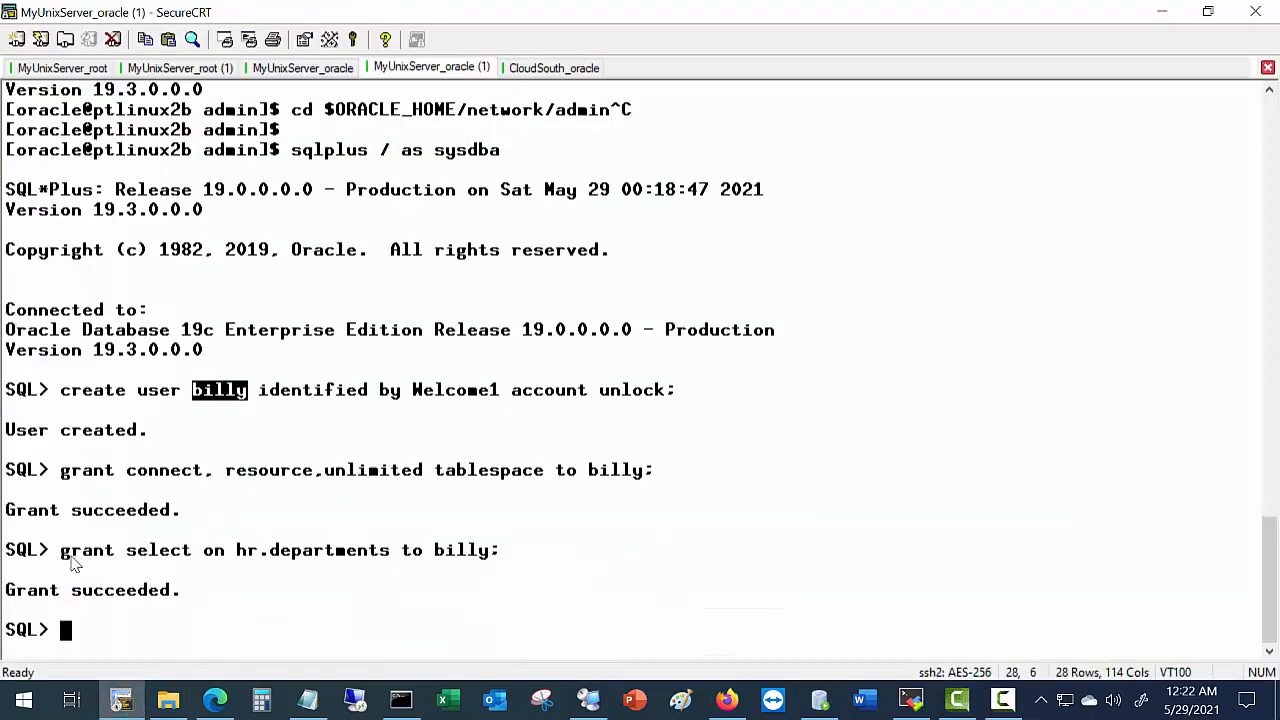
{"action": "left_click_drag", "start_coordinate": [62, 556], "coordinate": [399, 570]}
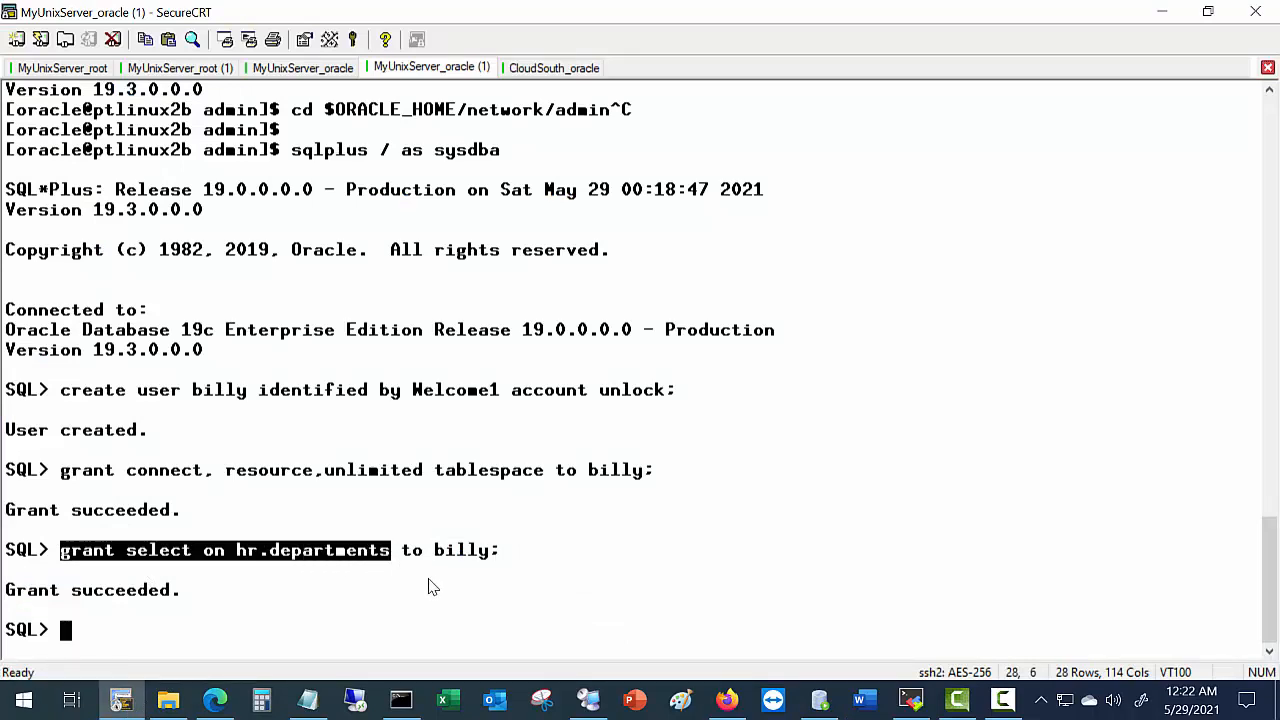
{"action": "key", "text": "alt+Tab"}
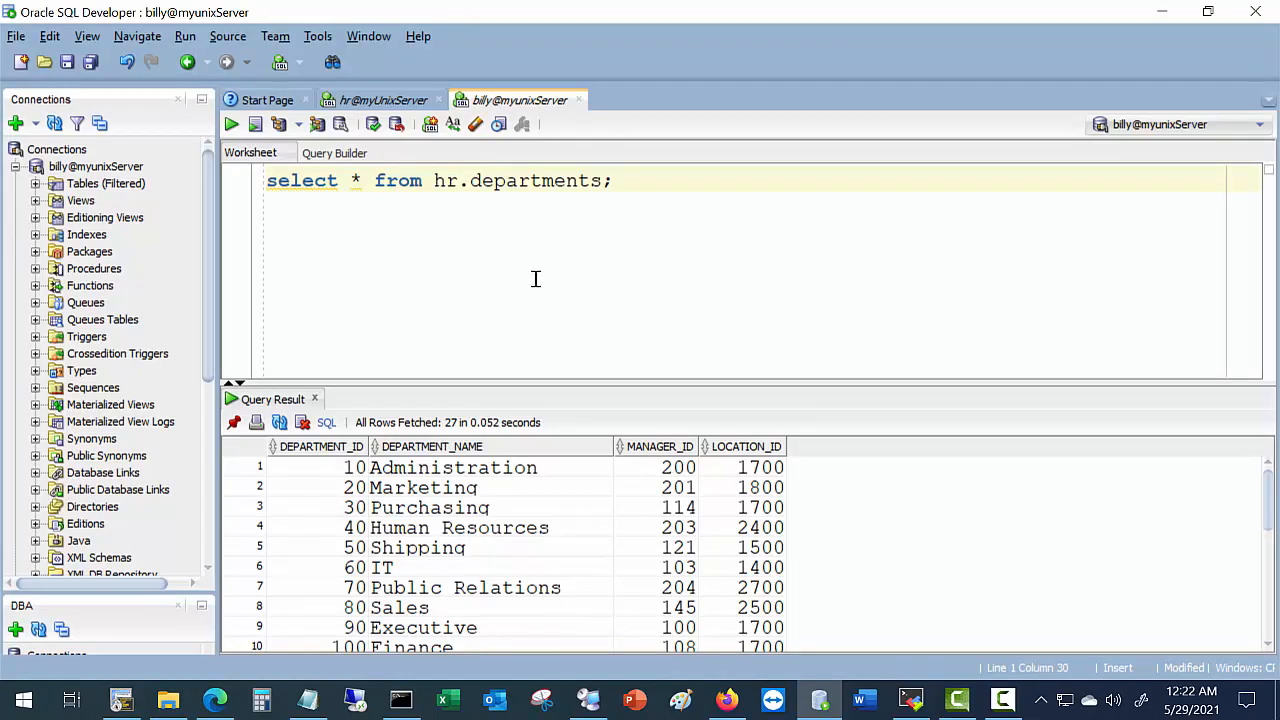
Change the query to hr.employees and run it, getting ORA-00942: table or view does not exist.
{"action": "left_click_drag", "start_coordinate": [474, 183], "coordinate": [602, 182]}
{"action": "type", "text": "employees"}
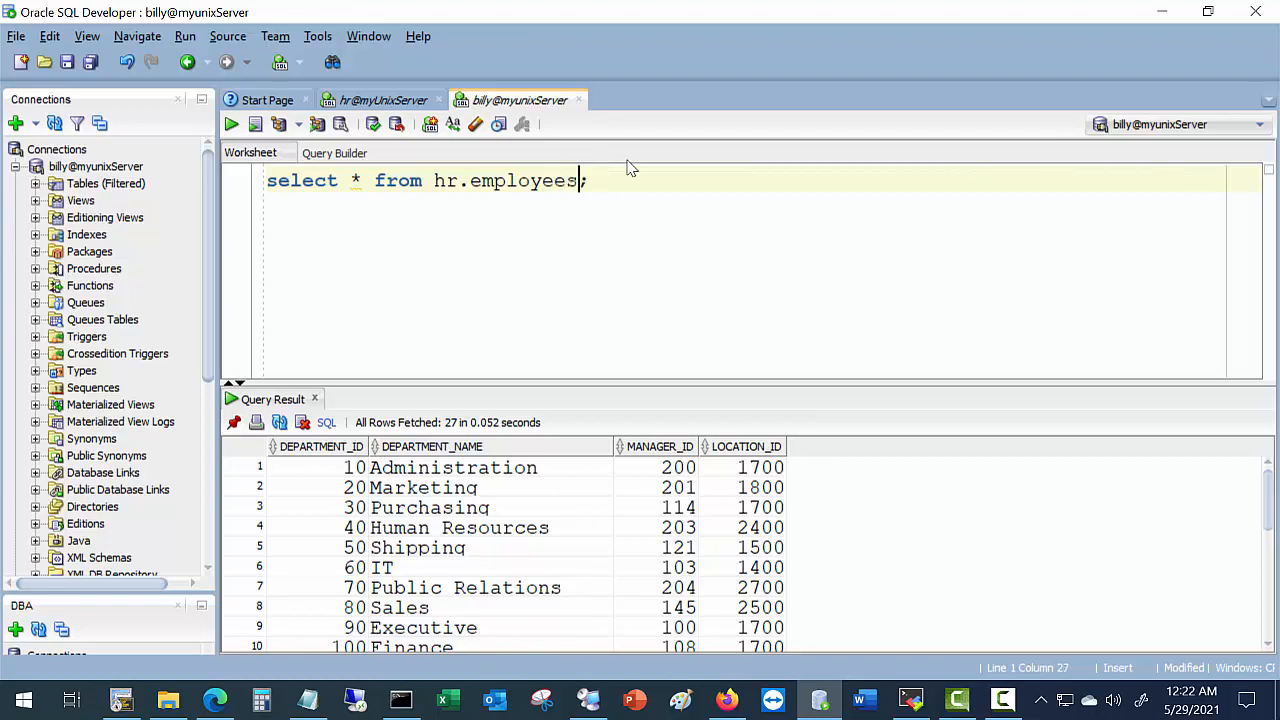
{"action": "left_click", "coordinate": [231, 124]}
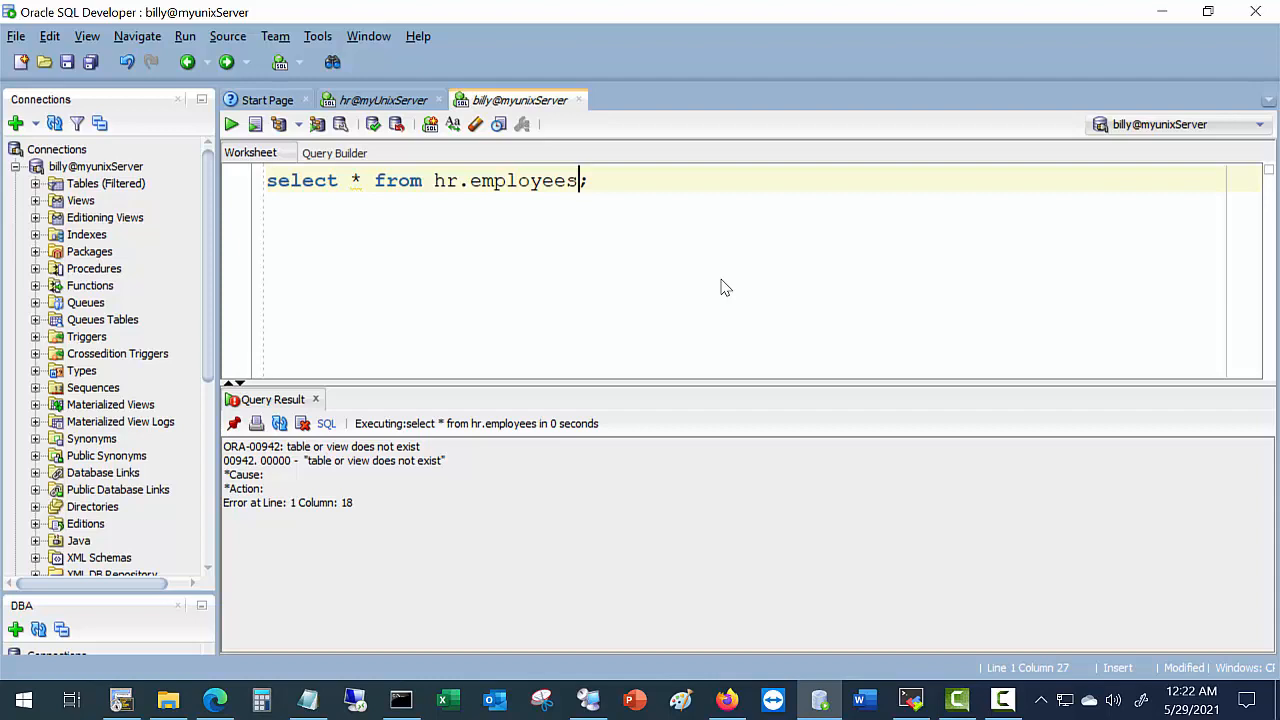
{"action": "left_click", "coordinate": [214, 700]}
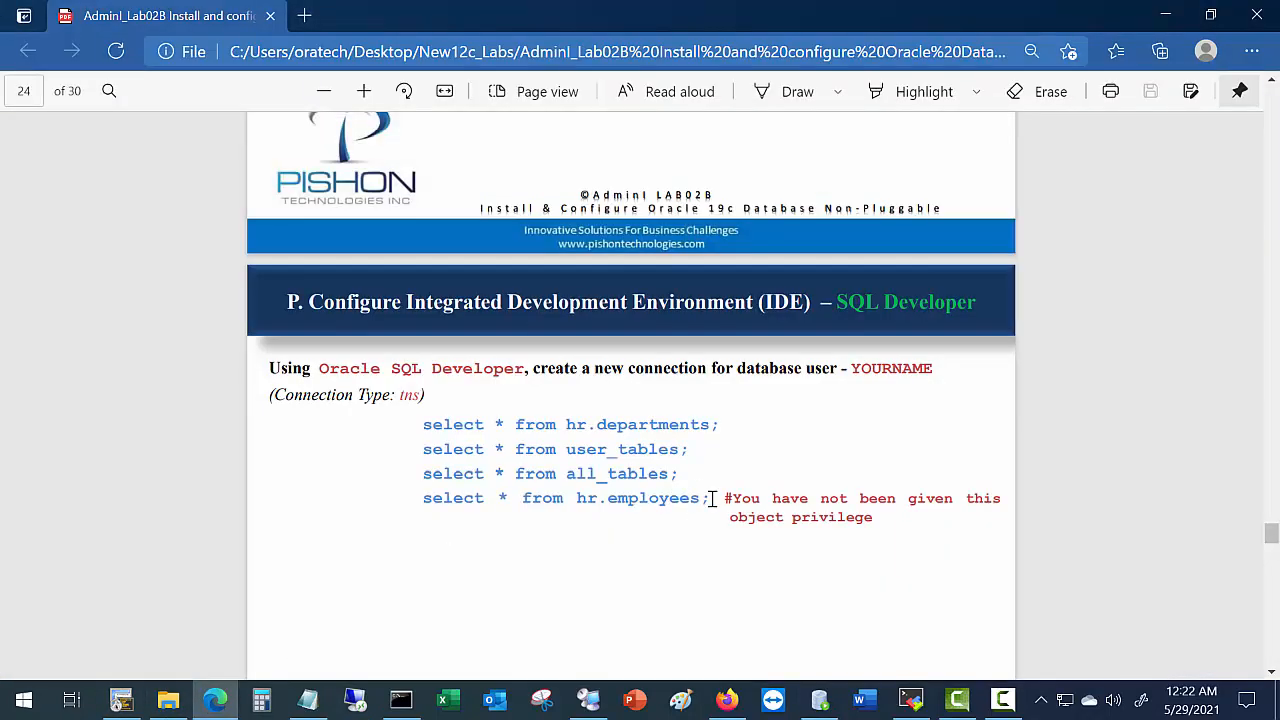
Read the guide on to page 25's TOAD connection section, then minimize Edge and SQL Developer.
{"action": "left_click_drag", "start_coordinate": [711, 498], "coordinate": [433, 502]}
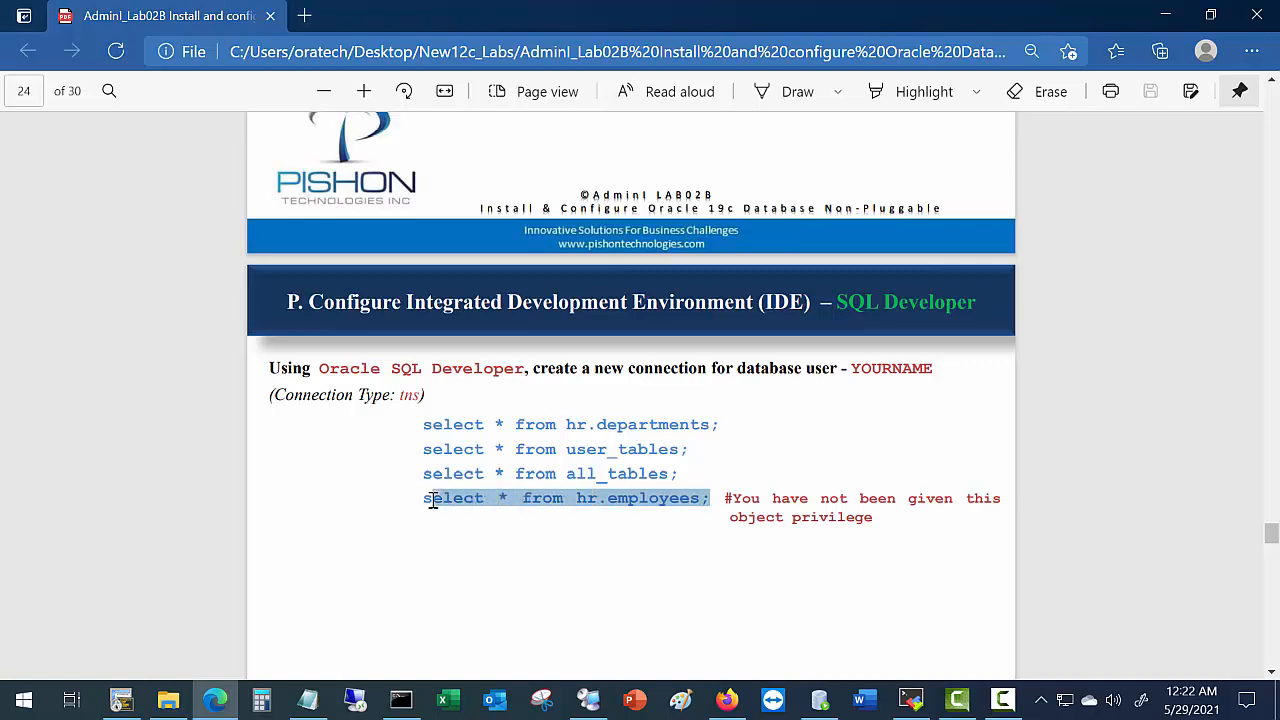
{"action": "scroll", "coordinate": [657, 555], "scroll_direction": "down", "scroll_amount": 5}
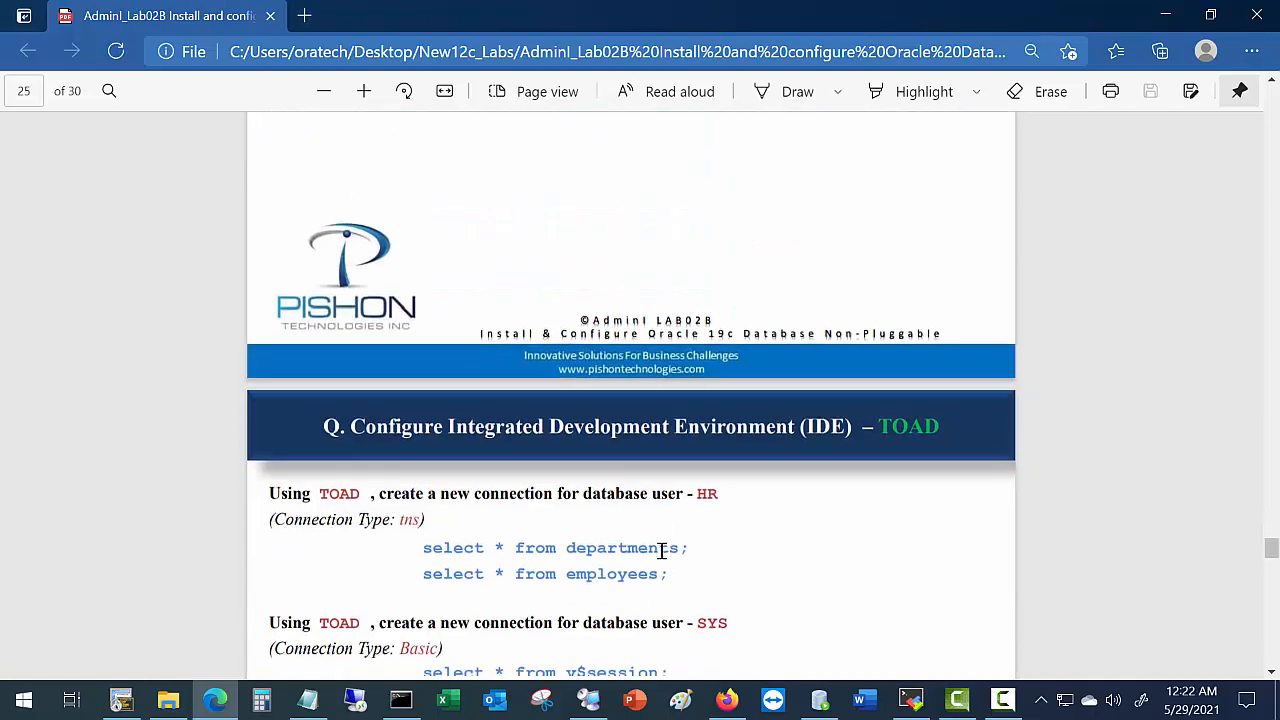
{"action": "scroll", "coordinate": [662, 550], "scroll_direction": "down", "scroll_amount": 2}
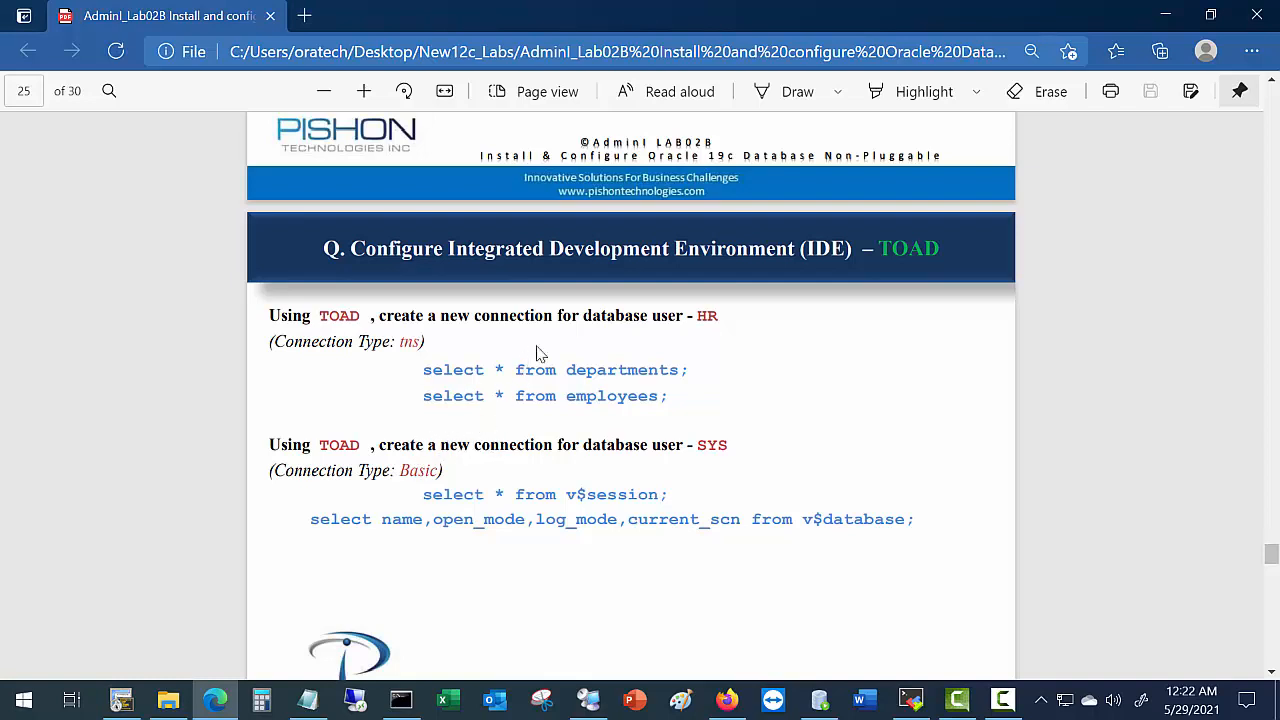
{"action": "left_click_drag", "start_coordinate": [698, 316], "coordinate": [742, 317]}
{"action": "left_click_drag", "start_coordinate": [661, 371], "coordinate": [674, 370]}
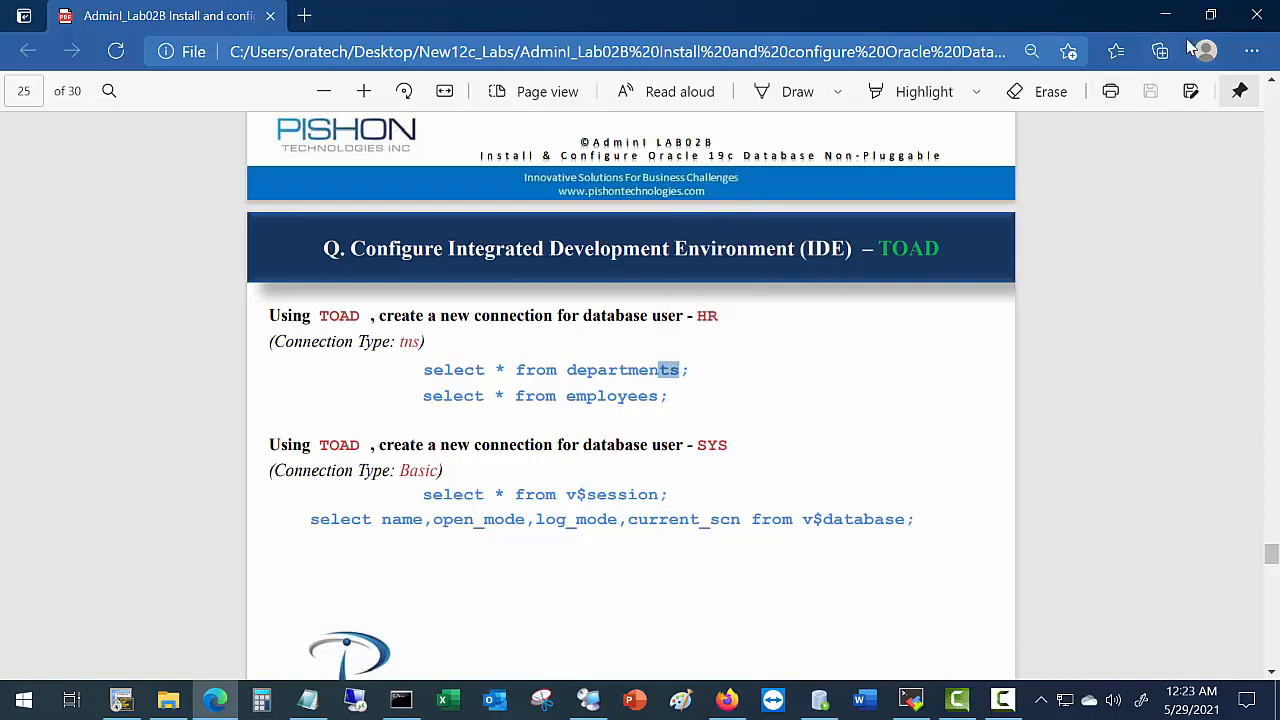
{"action": "left_click", "coordinate": [1165, 15]}
{"action": "left_click", "coordinate": [1164, 14]}
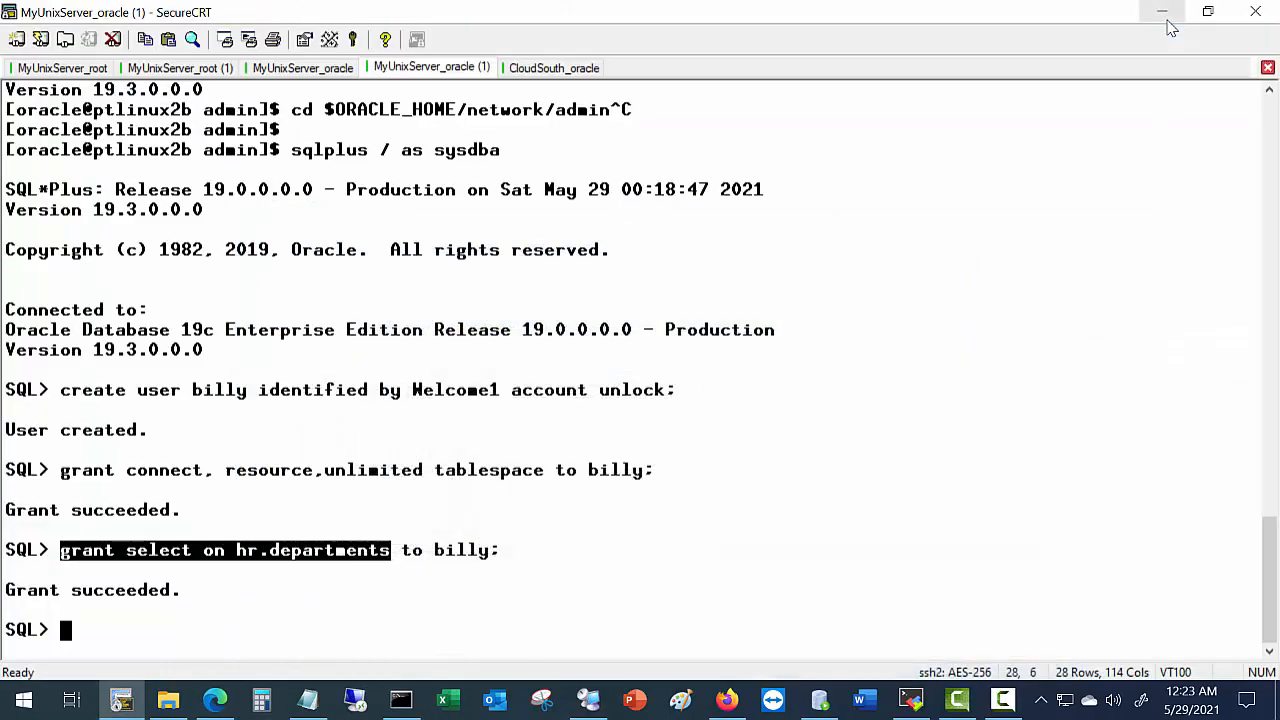
Minimize SecureCRT, MobaXterm and File Explorer, and close the Command Prompt window.
{"action": "left_click", "coordinate": [1165, 14]}
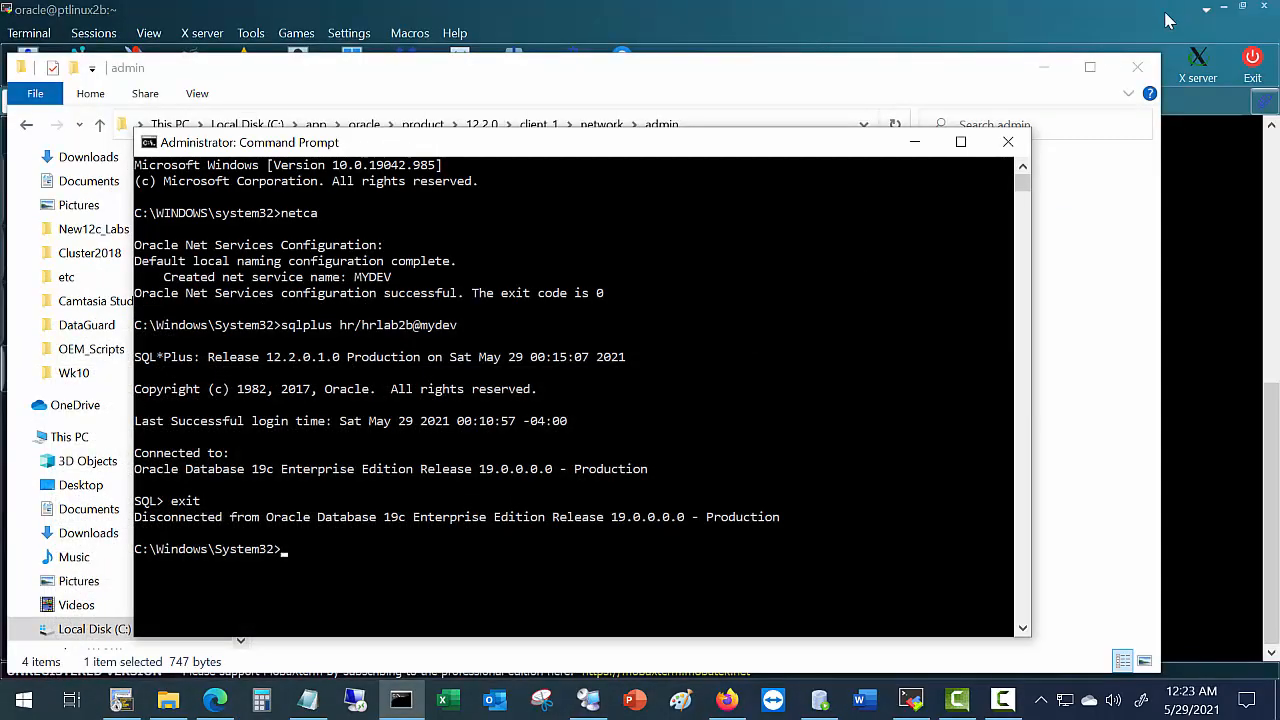
{"action": "left_click", "coordinate": [1218, 20]}
{"action": "left_click", "coordinate": [1220, 10]}
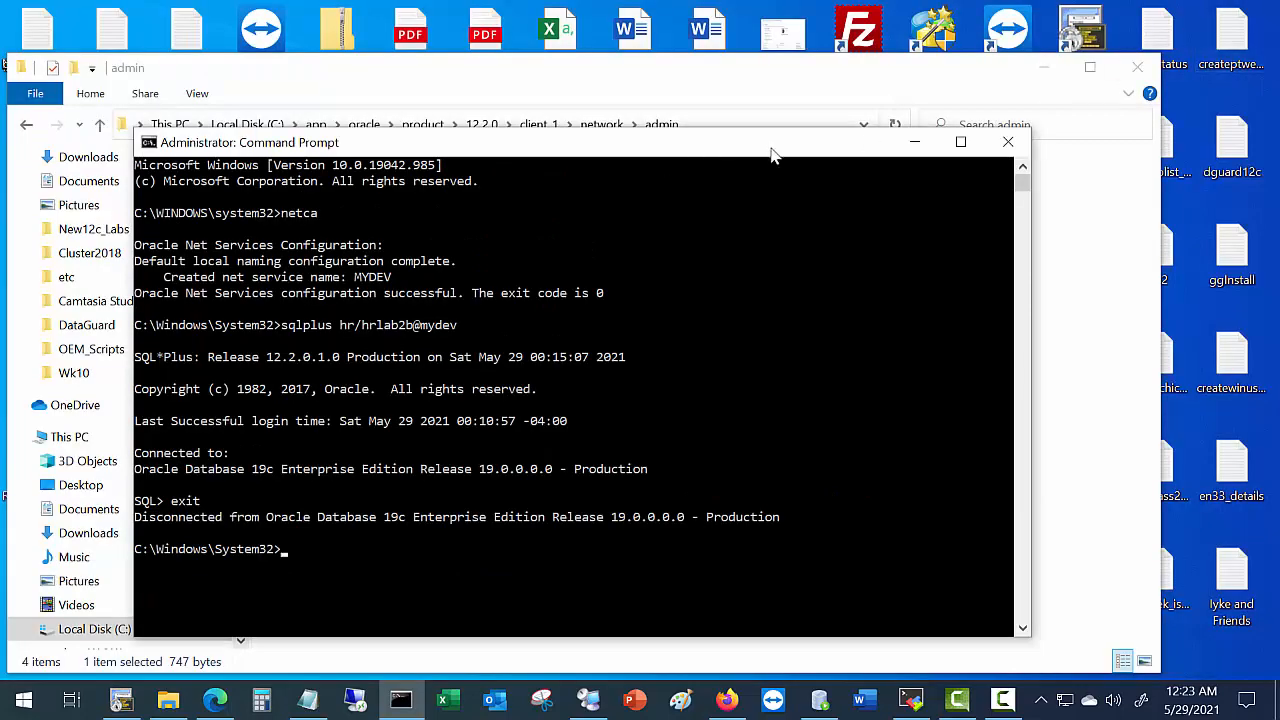
{"action": "left_click", "coordinate": [1043, 72]}
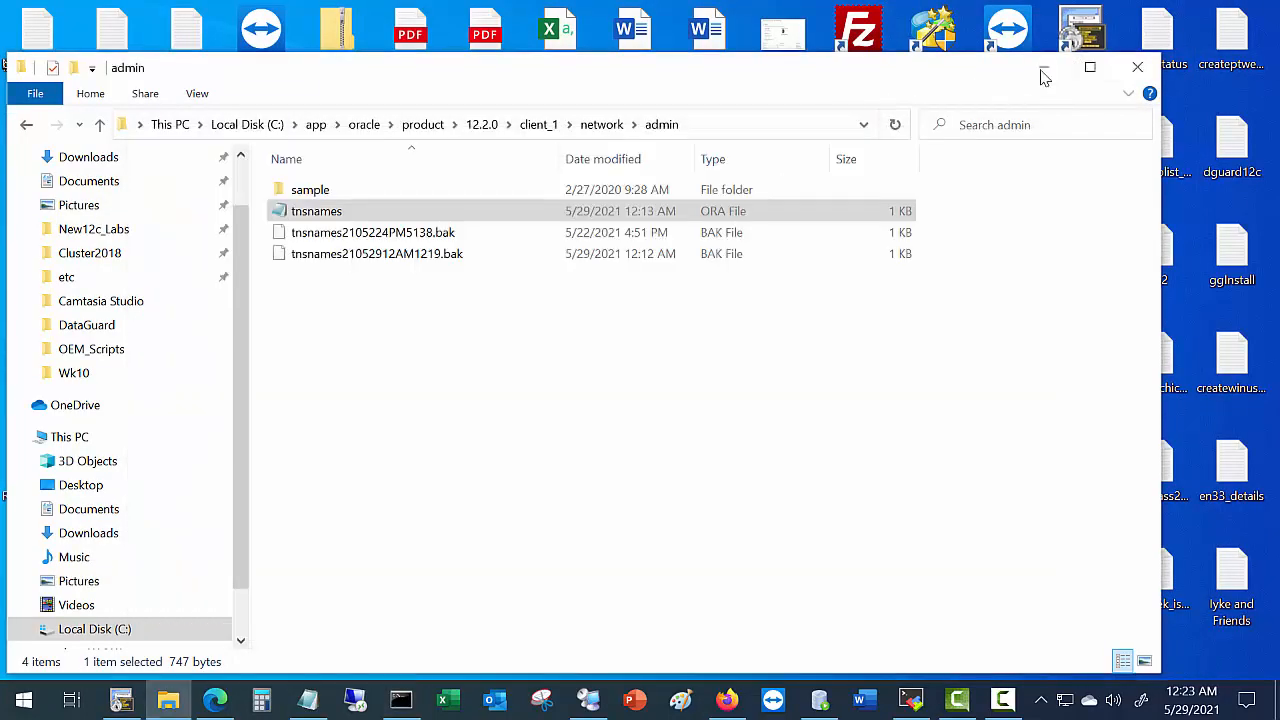
{"action": "left_click", "coordinate": [1007, 145]}
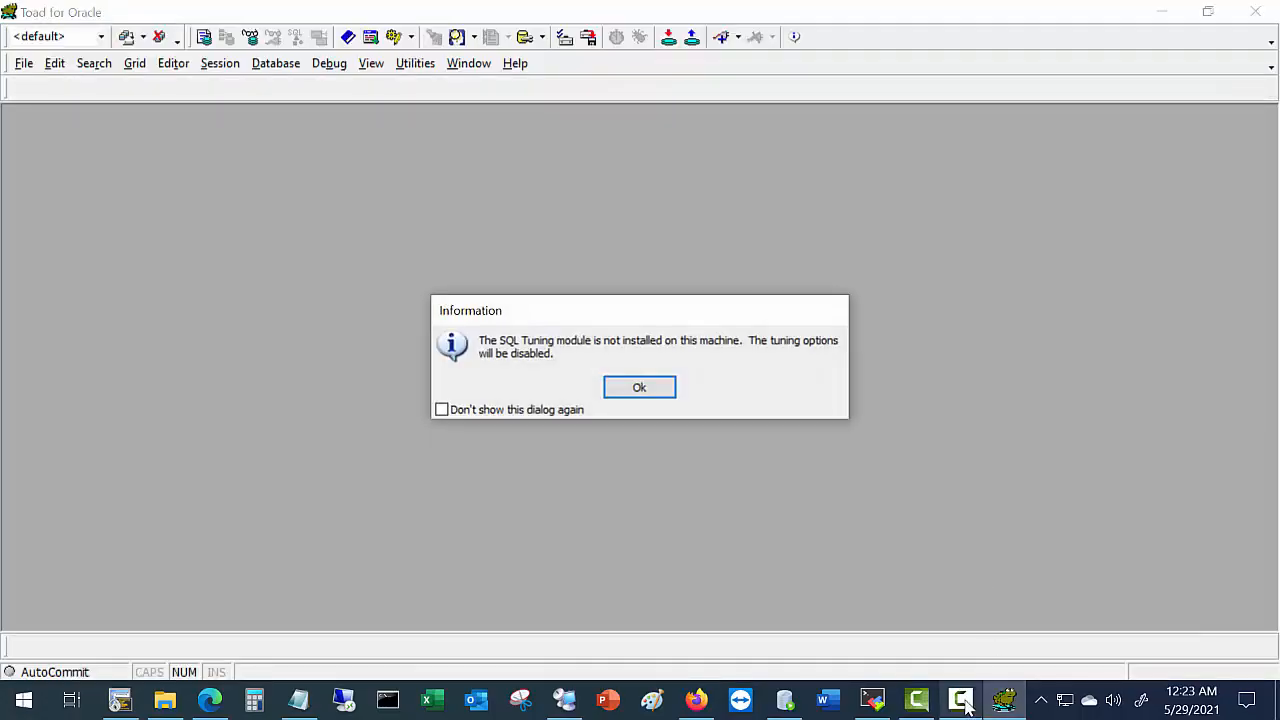
Dismiss Toad's SQL Tuning notice and startup login, then start a Session > New Connection.
{"action": "mouse_move", "coordinate": [965, 705]}
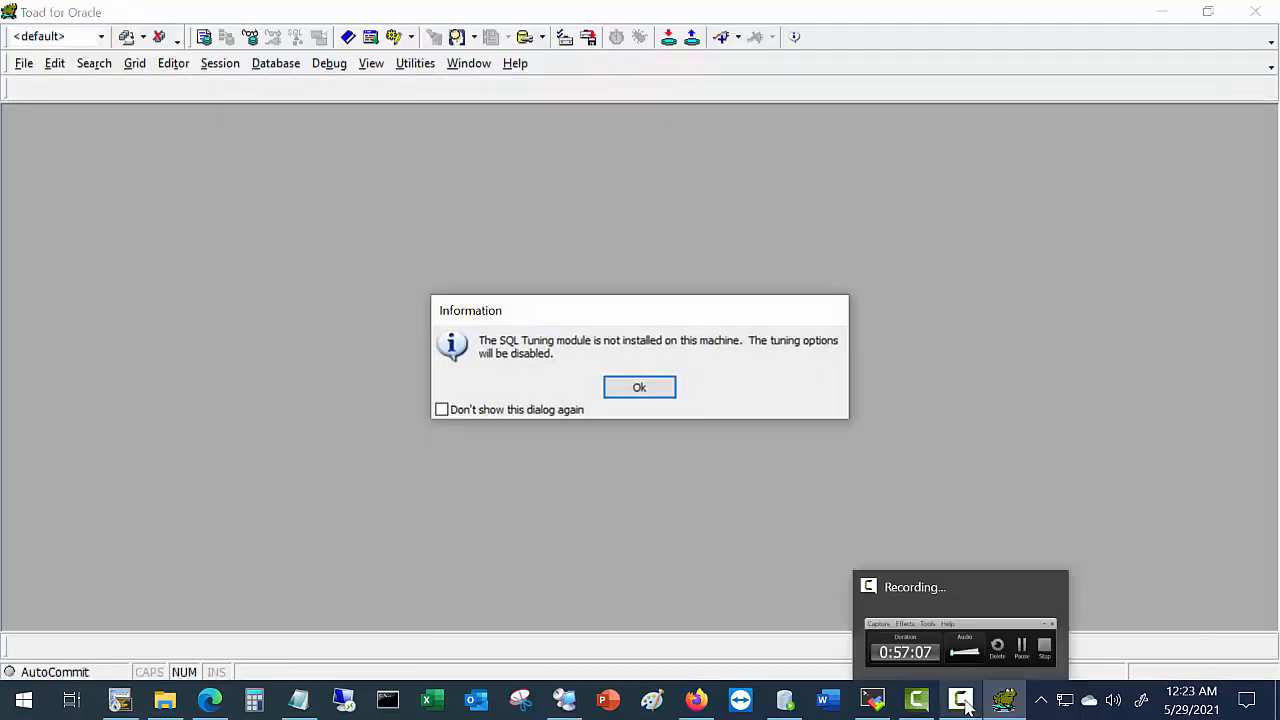
{"action": "left_click", "coordinate": [624, 392]}
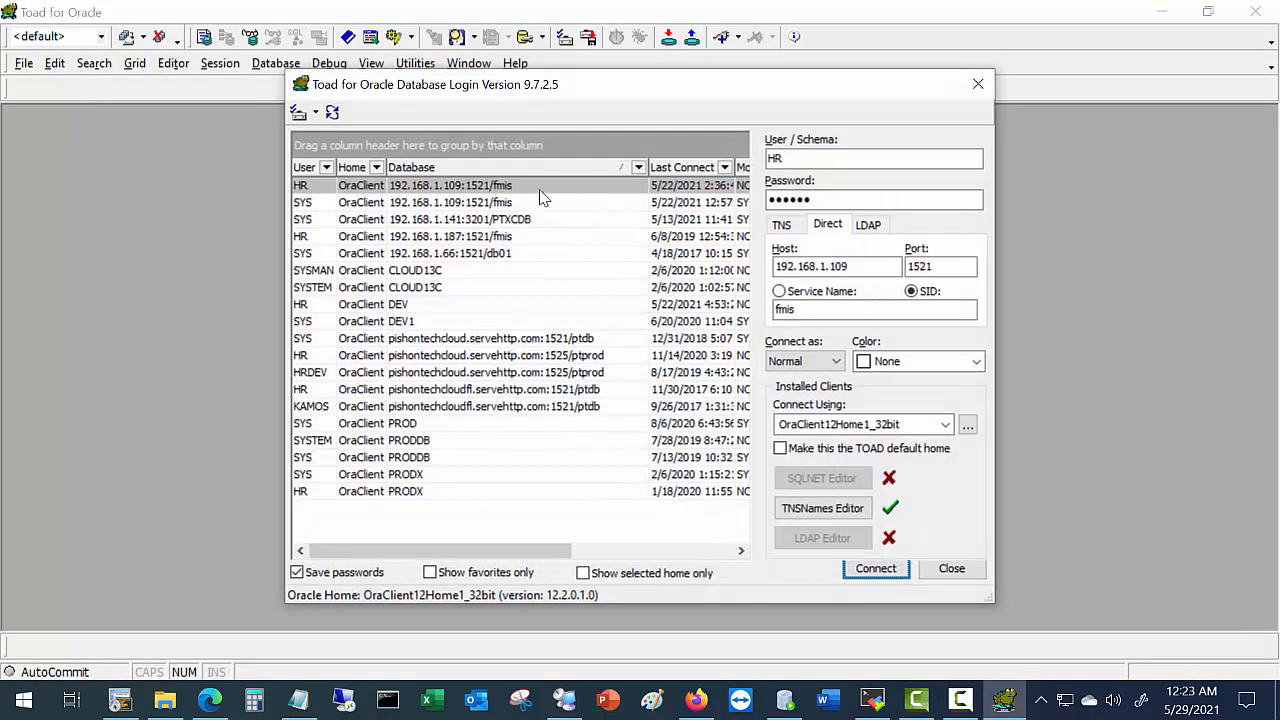
{"action": "left_click", "coordinate": [980, 88]}
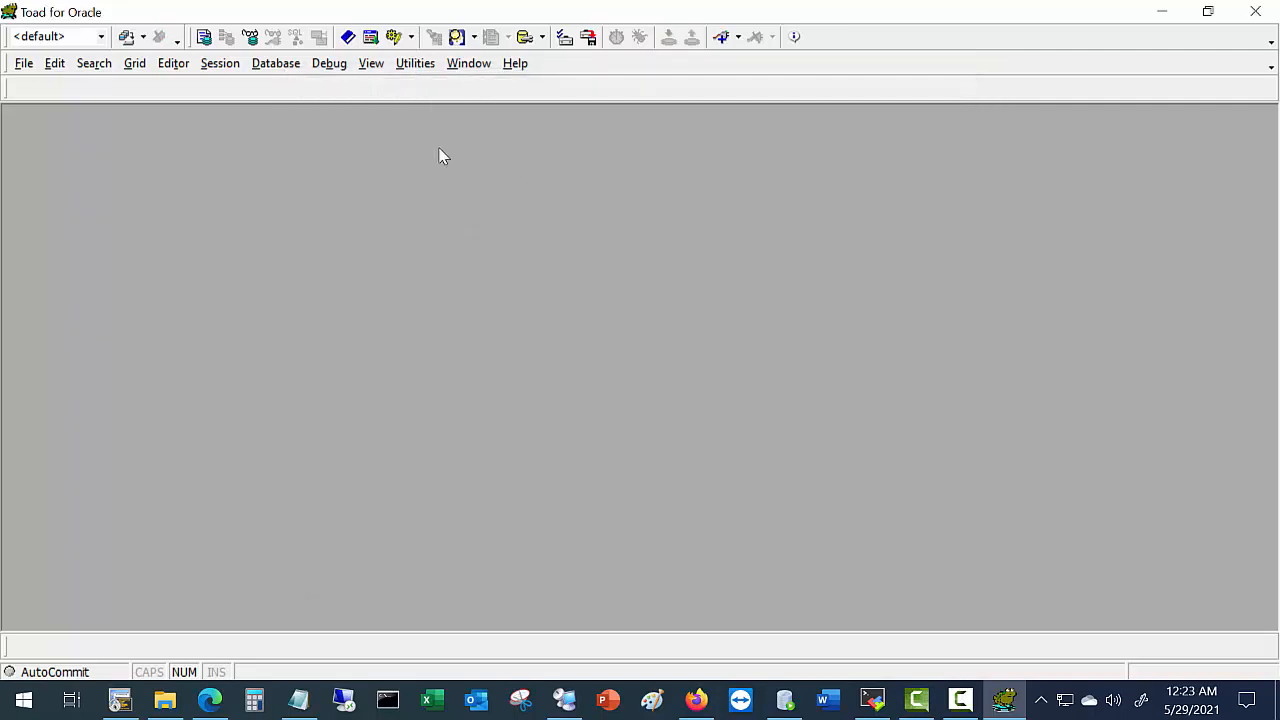
{"action": "left_click", "coordinate": [219, 63]}
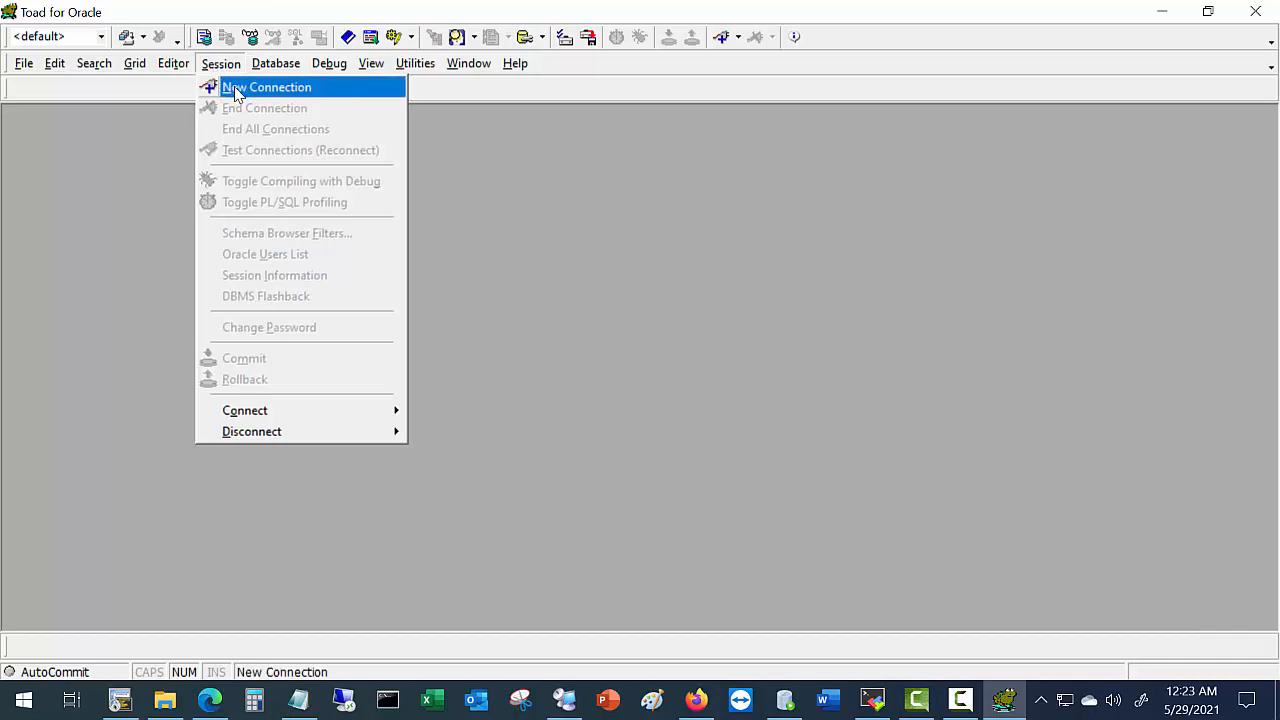
{"action": "left_click", "coordinate": [232, 91]}
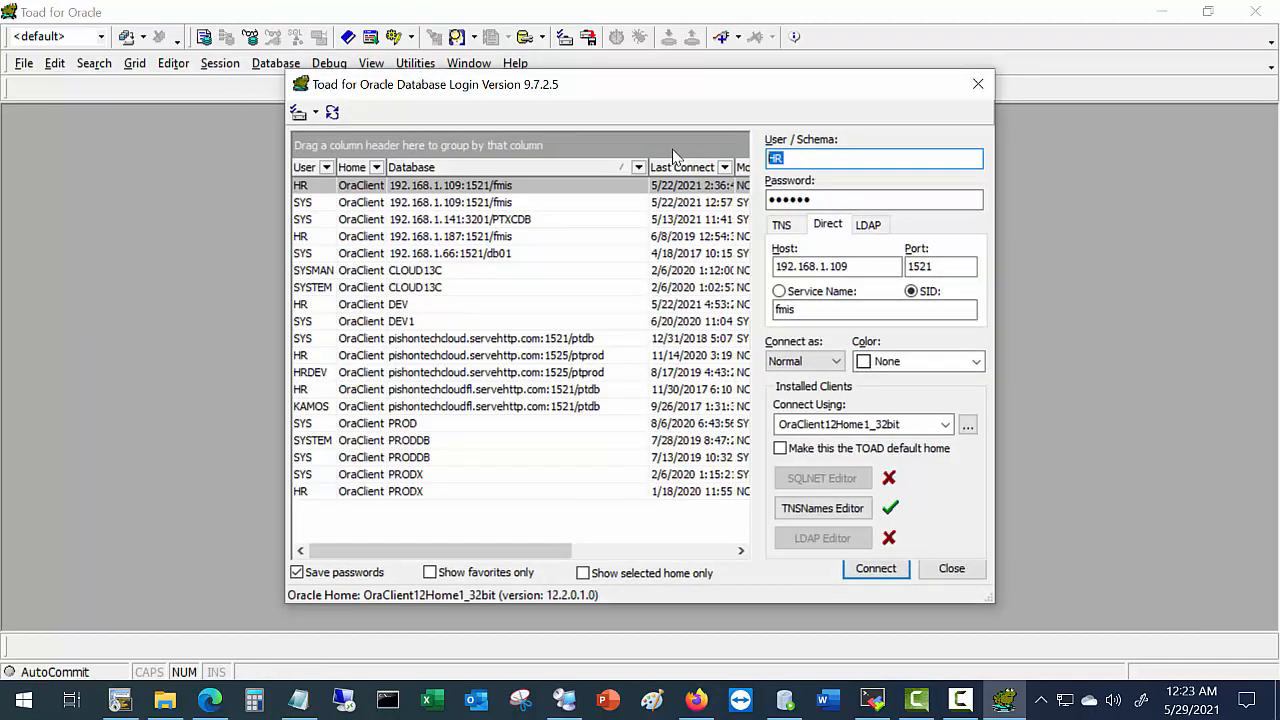
Enter user sys and its password, and pick the MYDEV database on the TNS tab.
{"action": "type", "text": "sys"}
{"action": "key", "text": "Tab"}
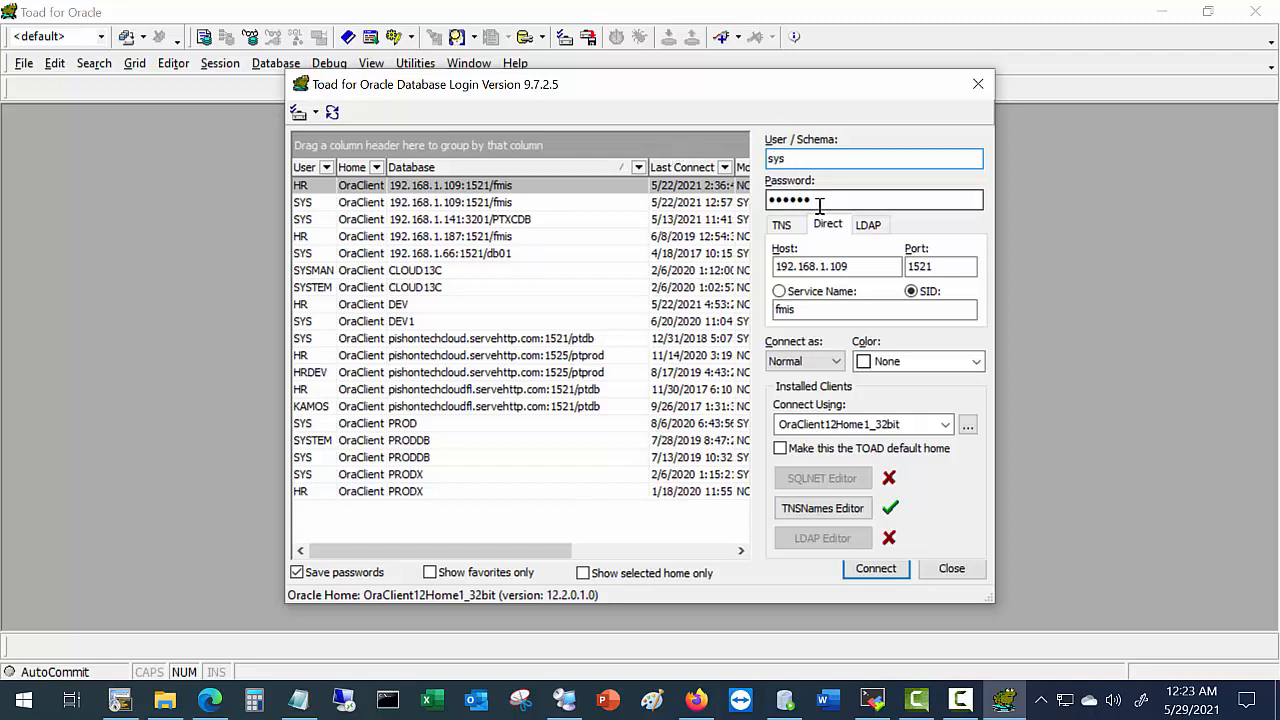
{"action": "type", "text": "o"}
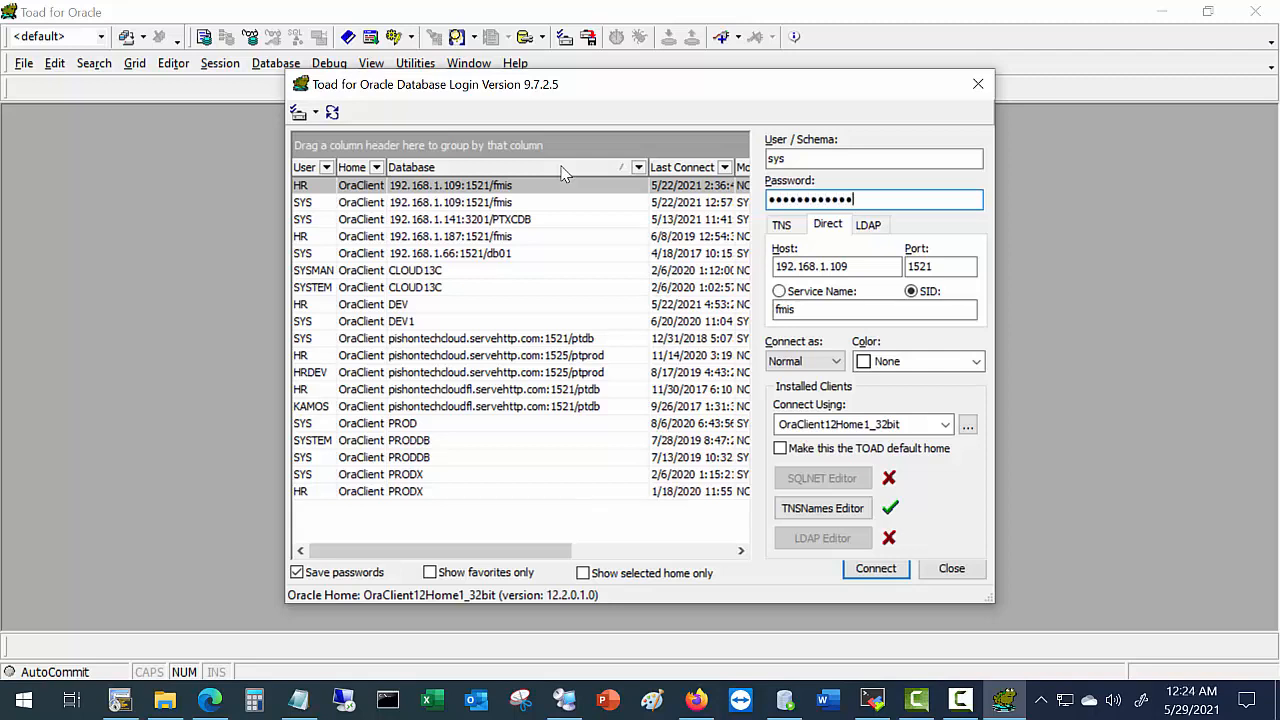
{"action": "left_click", "coordinate": [781, 226]}
{"action": "left_click", "coordinate": [826, 269]}
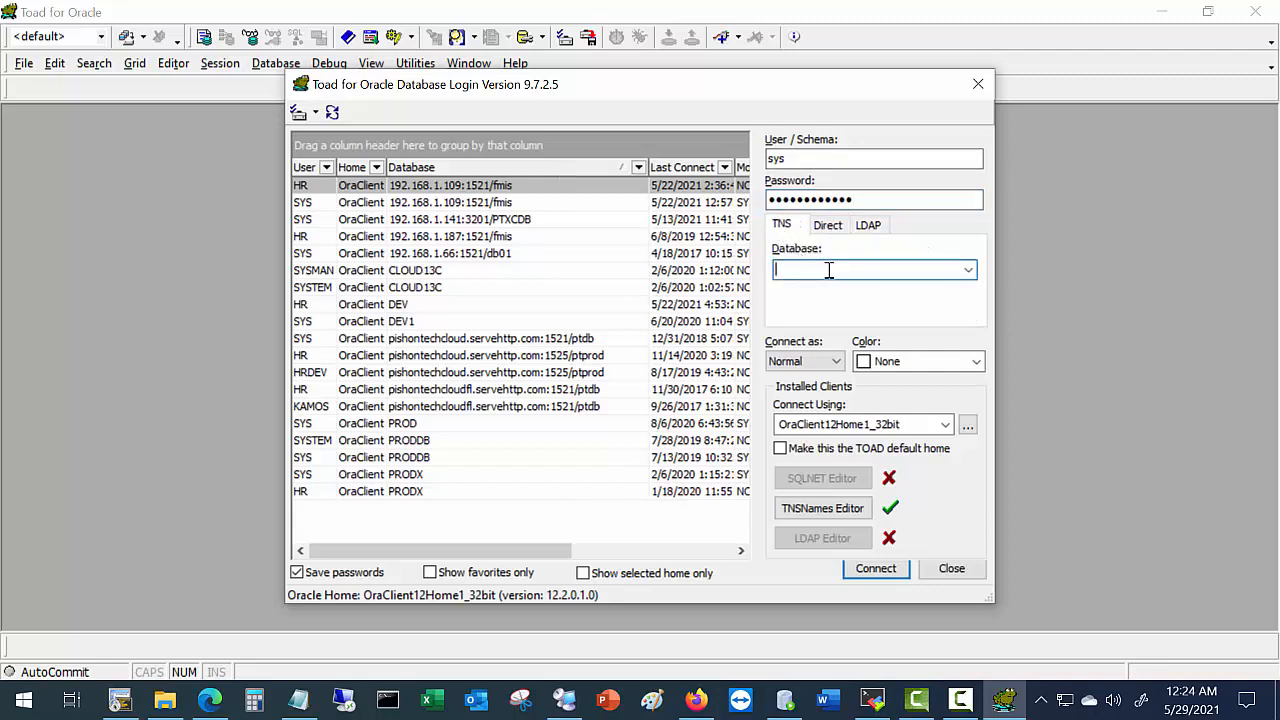
{"action": "left_click", "coordinate": [968, 270]}
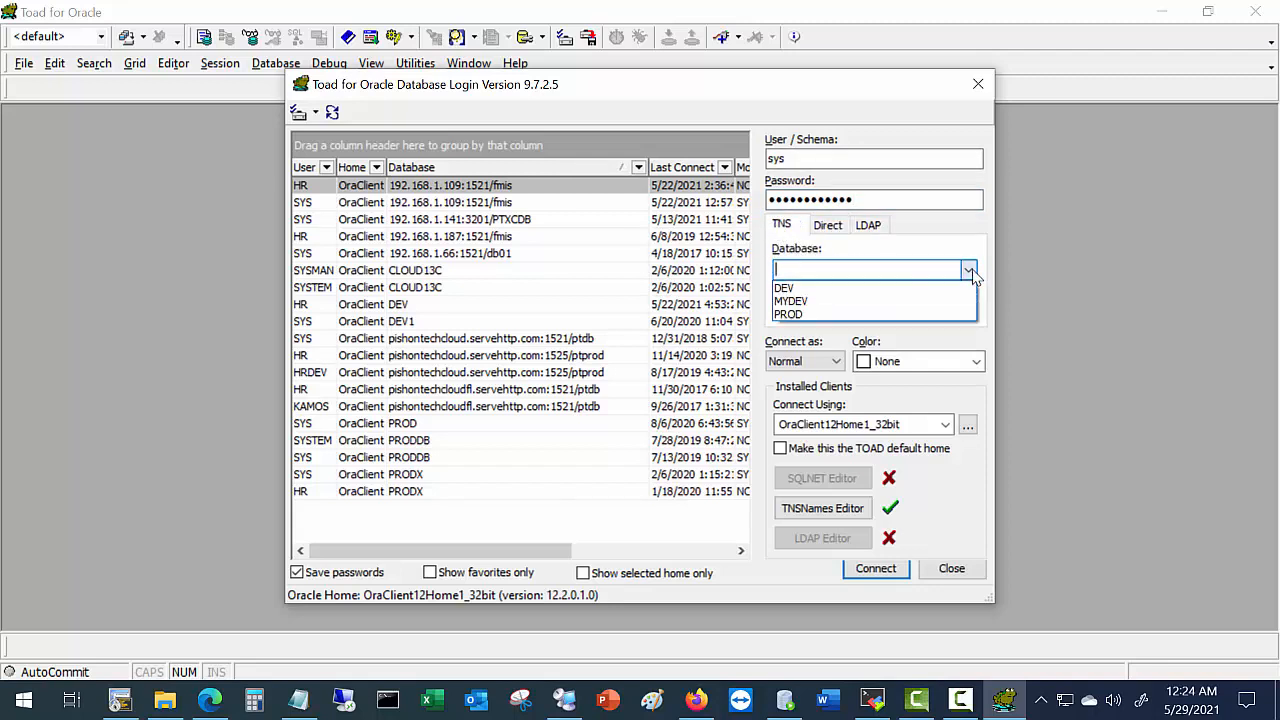
{"action": "left_click", "coordinate": [789, 302]}
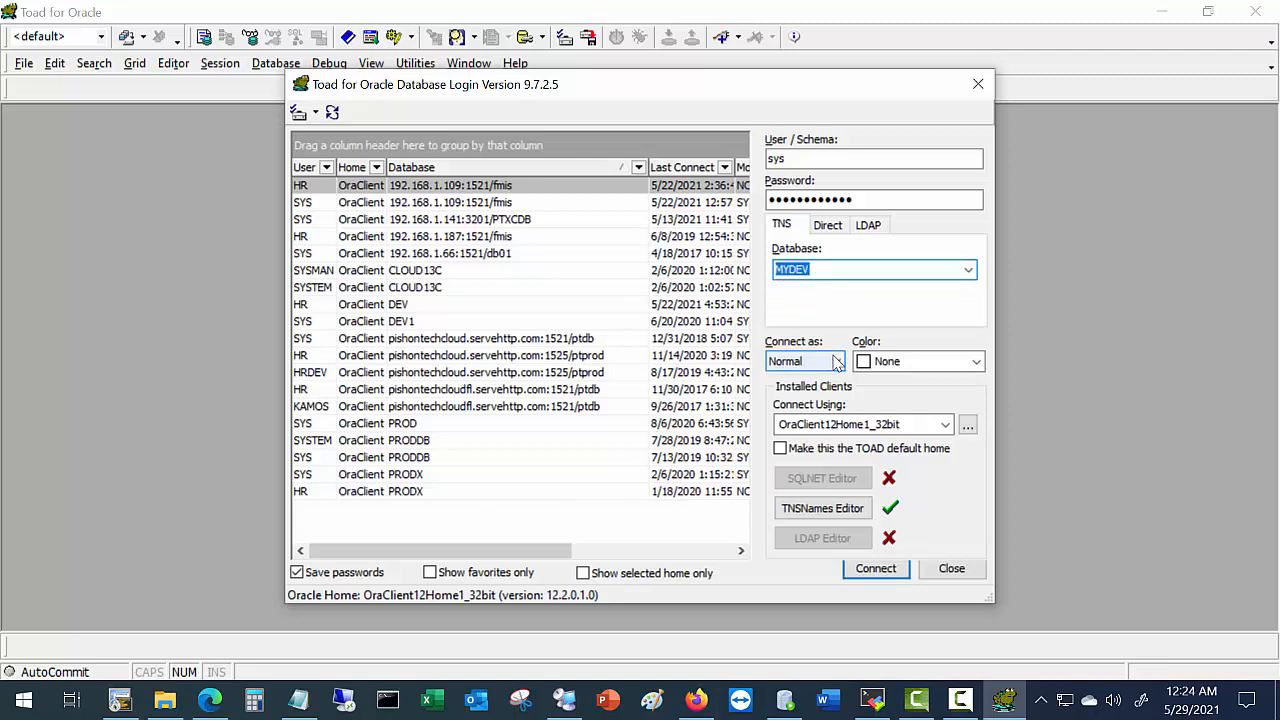
Connect as SYSDBA and dismiss the Oracle version warning.
{"action": "left_click", "coordinate": [837, 363]}
{"action": "left_click", "coordinate": [800, 398]}
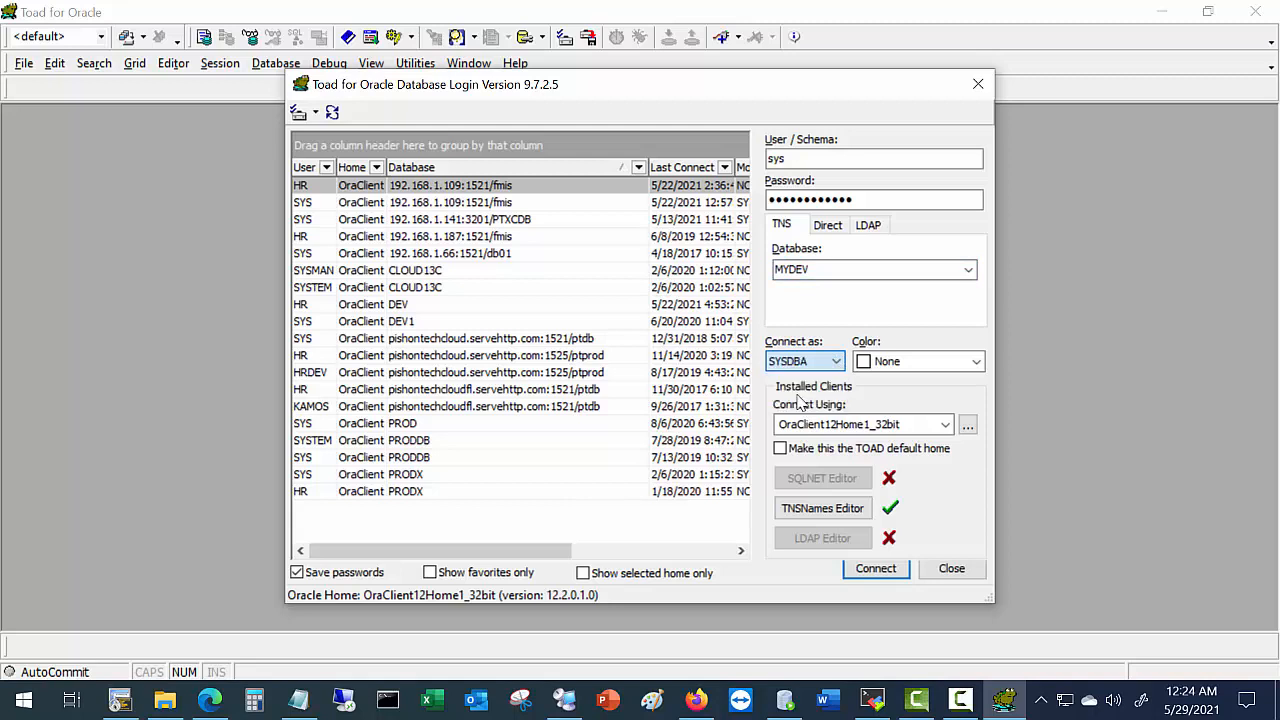
{"action": "left_click", "coordinate": [876, 568]}
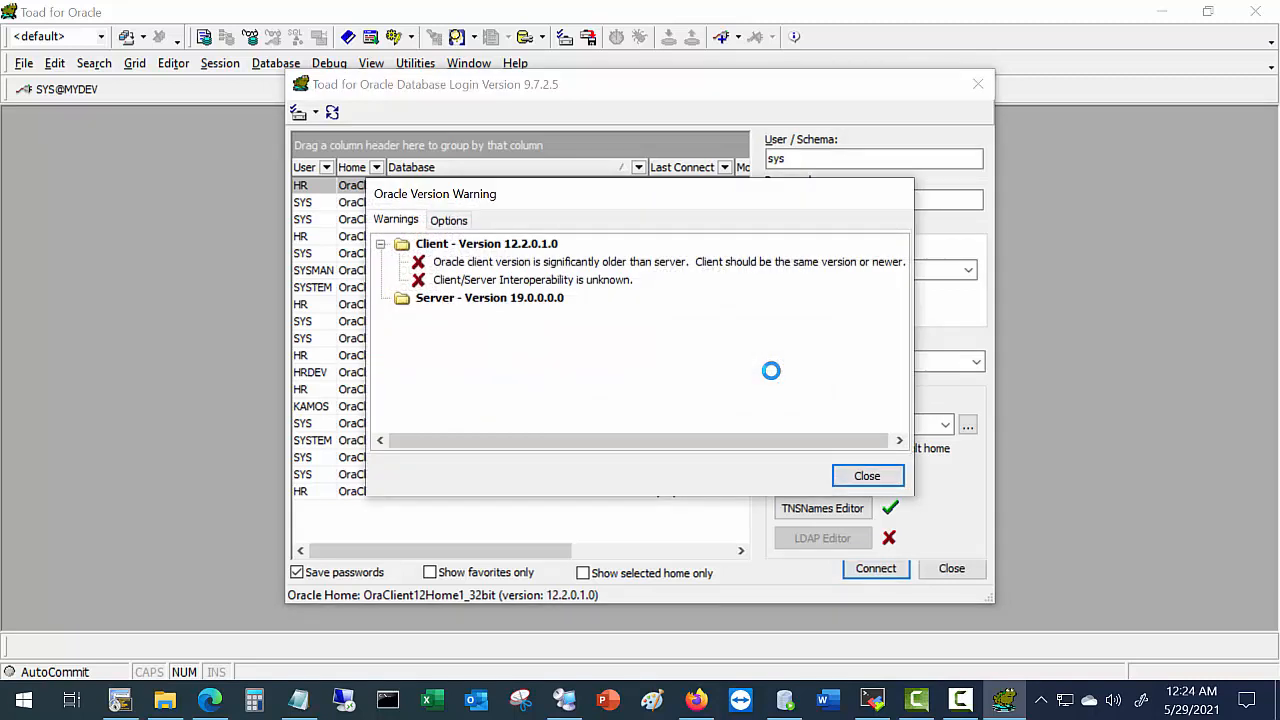
{"action": "left_click", "coordinate": [865, 474]}
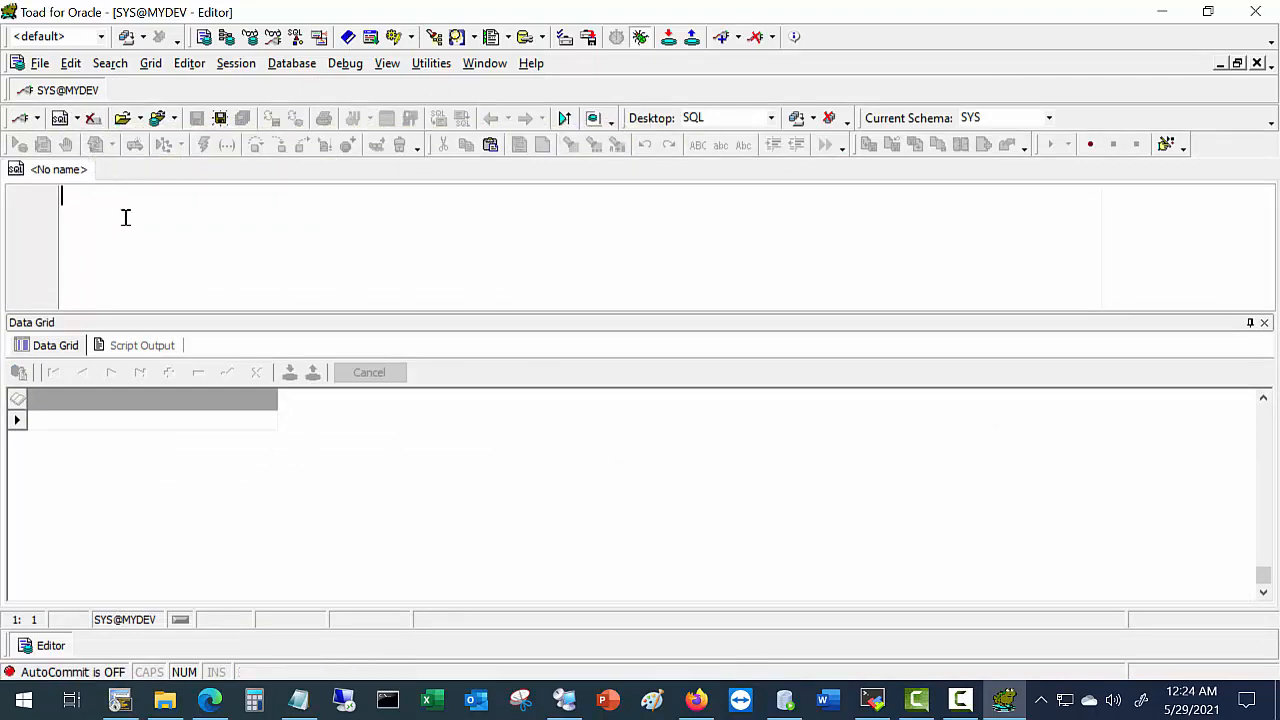
Select the v$database select line in the lab guide PDF and return to Toad.
{"action": "left_click", "coordinate": [209, 700]}
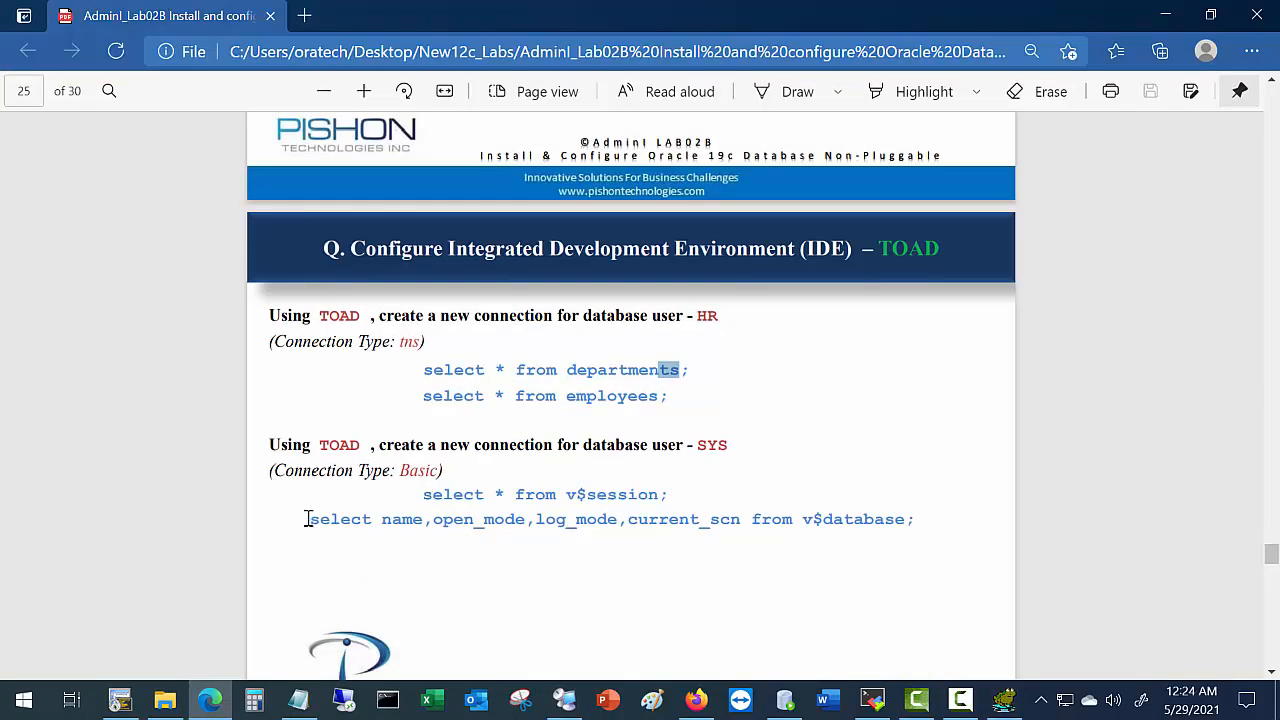
{"action": "left_click_drag", "start_coordinate": [305, 519], "coordinate": [931, 517]}
{"action": "key", "text": "ctrl+c"}
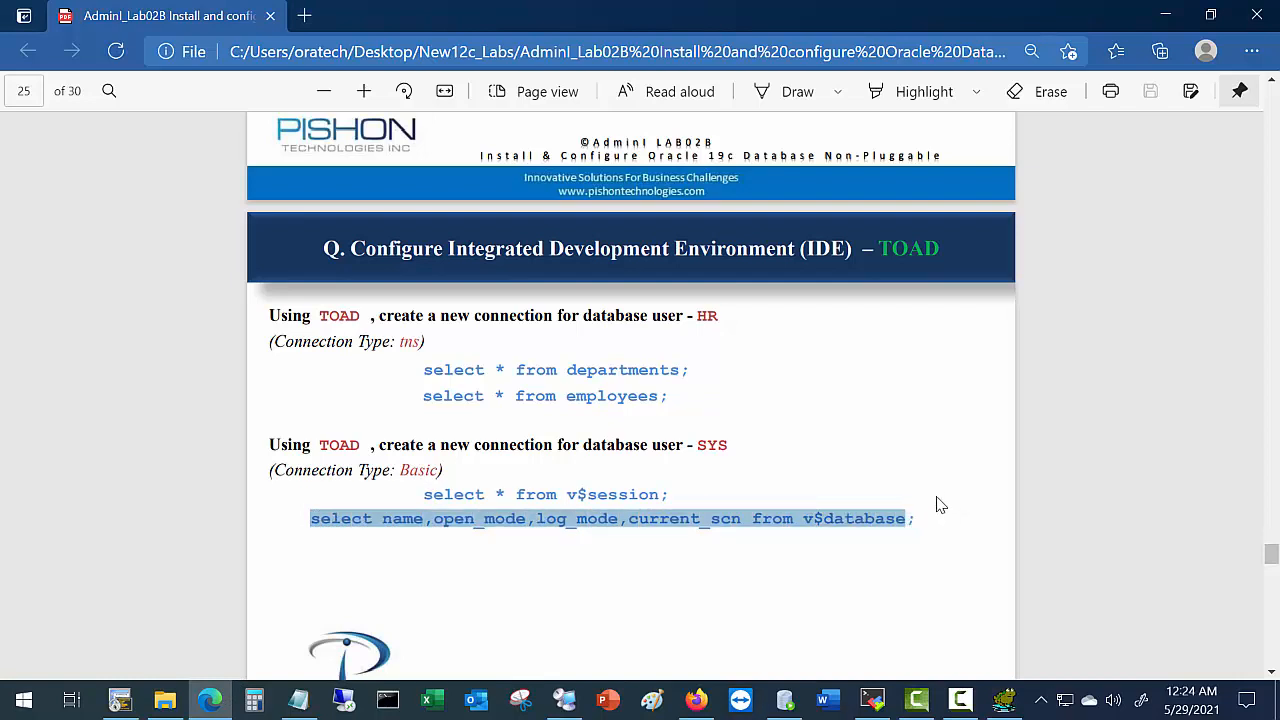
{"action": "key", "text": "alt+Tab"}
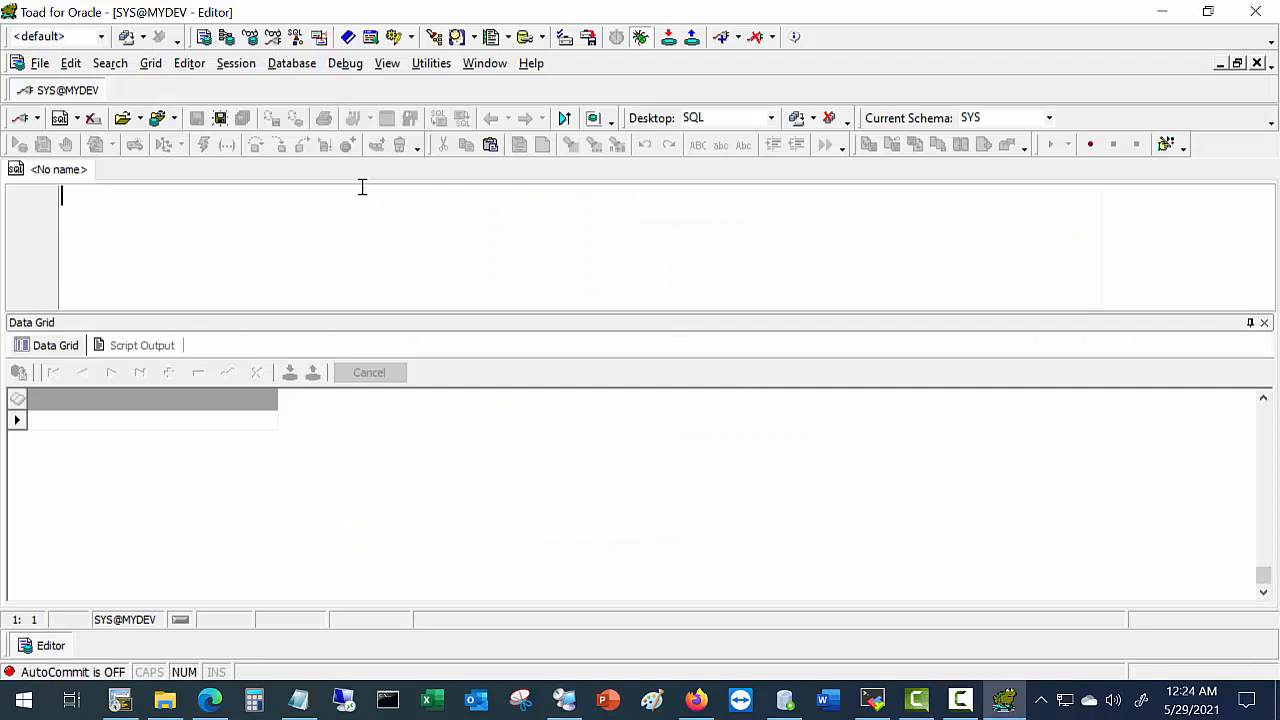
Paste and run the v$database query (ORCL, READ WRITE, NOARCHIVELOG), then scroll the guide to page 26.
{"action": "key", "text": "ctrl+v"}
{"action": "key", "text": "F9"}
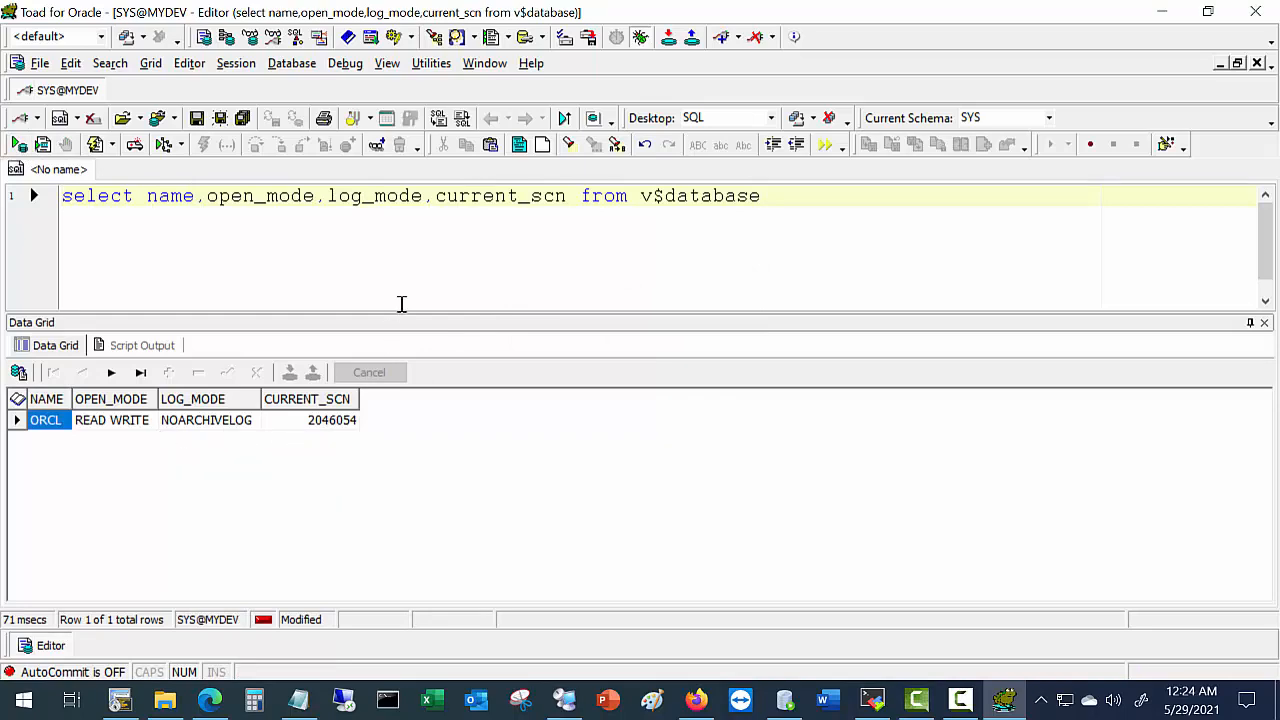
{"action": "key", "text": "alt+Tab"}
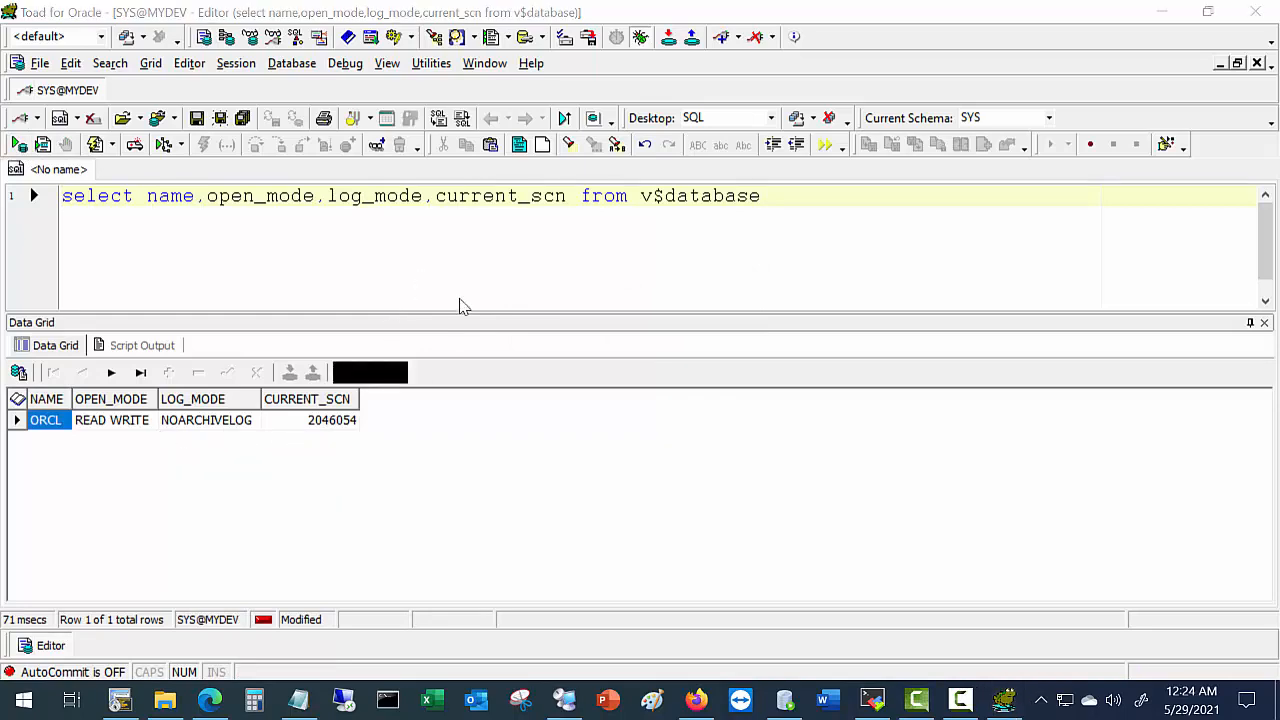
{"action": "scroll", "coordinate": [657, 452], "scroll_direction": "down", "scroll_amount": 5}
{"action": "scroll", "coordinate": [657, 453], "scroll_direction": "down", "scroll_amount": 4}
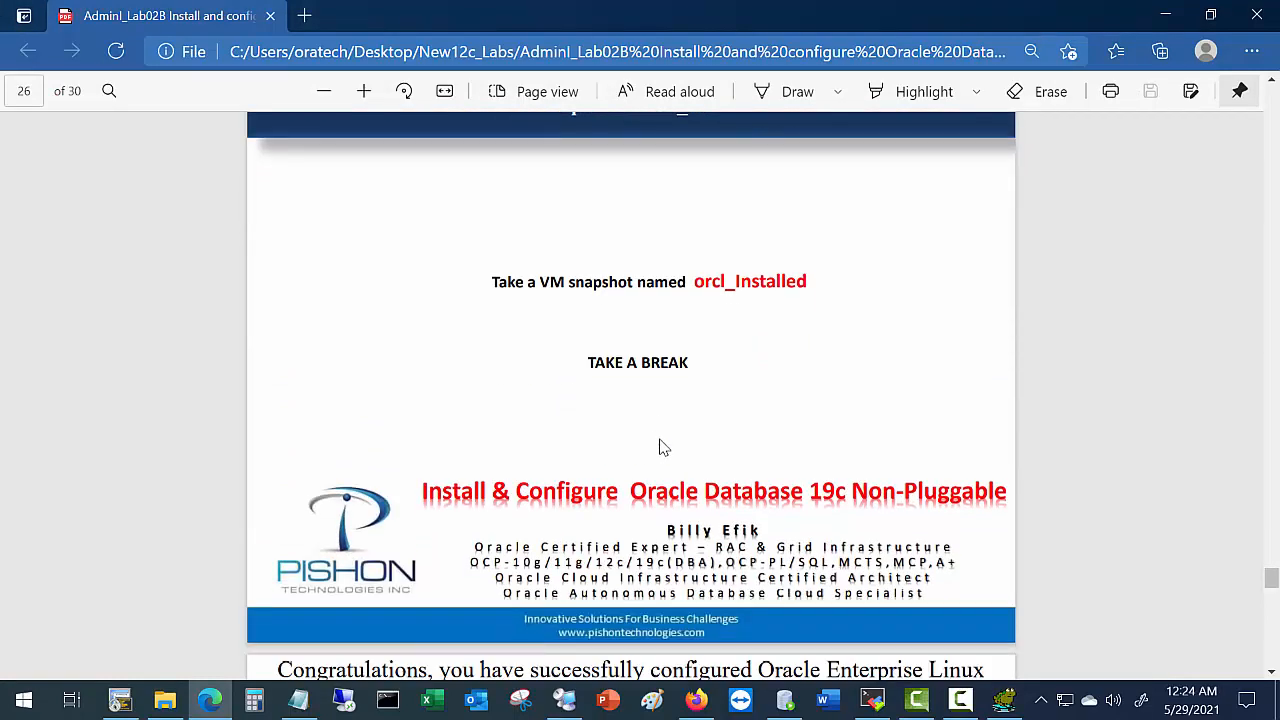
Select the snapshot name orcl_Installed in the guide and bring up the VMware remote desktop.
{"action": "scroll", "coordinate": [657, 449], "scroll_direction": "down", "scroll_amount": 1}
{"action": "scroll", "coordinate": [662, 440], "scroll_direction": "up", "scroll_amount": 1}
{"action": "left_click_drag", "start_coordinate": [692, 284], "coordinate": [816, 282]}
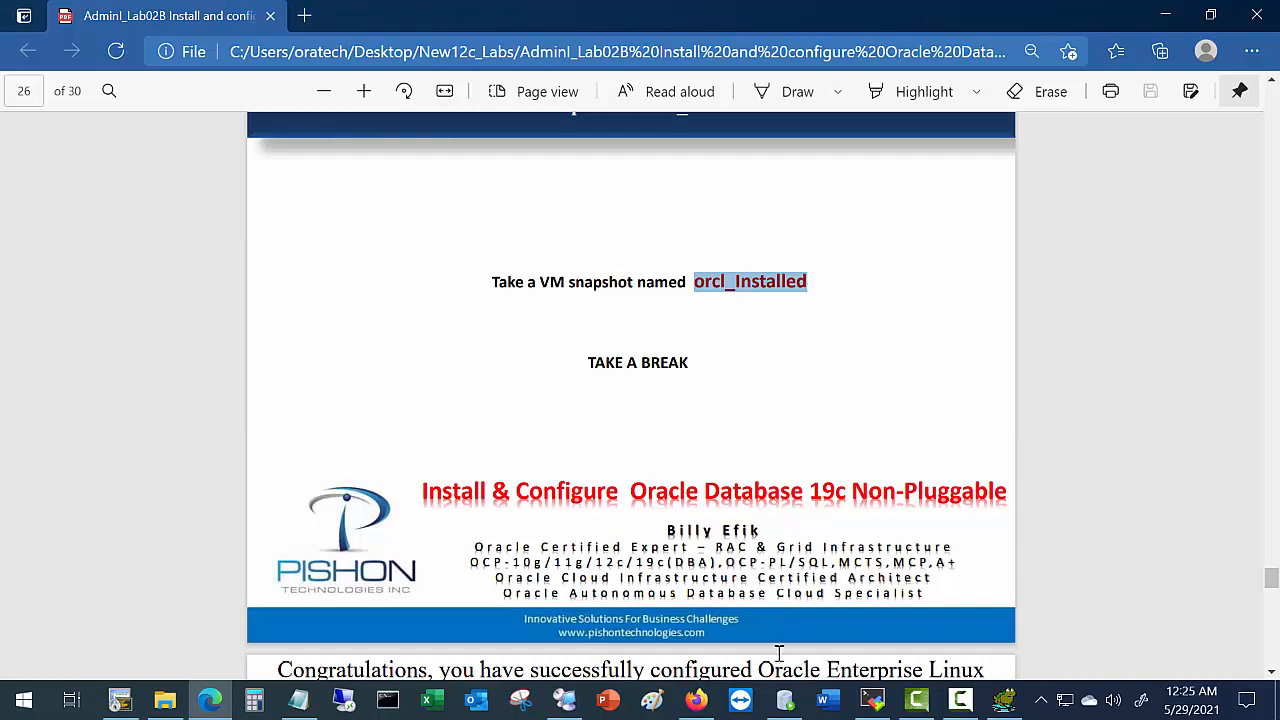
{"action": "left_click", "coordinate": [564, 700]}
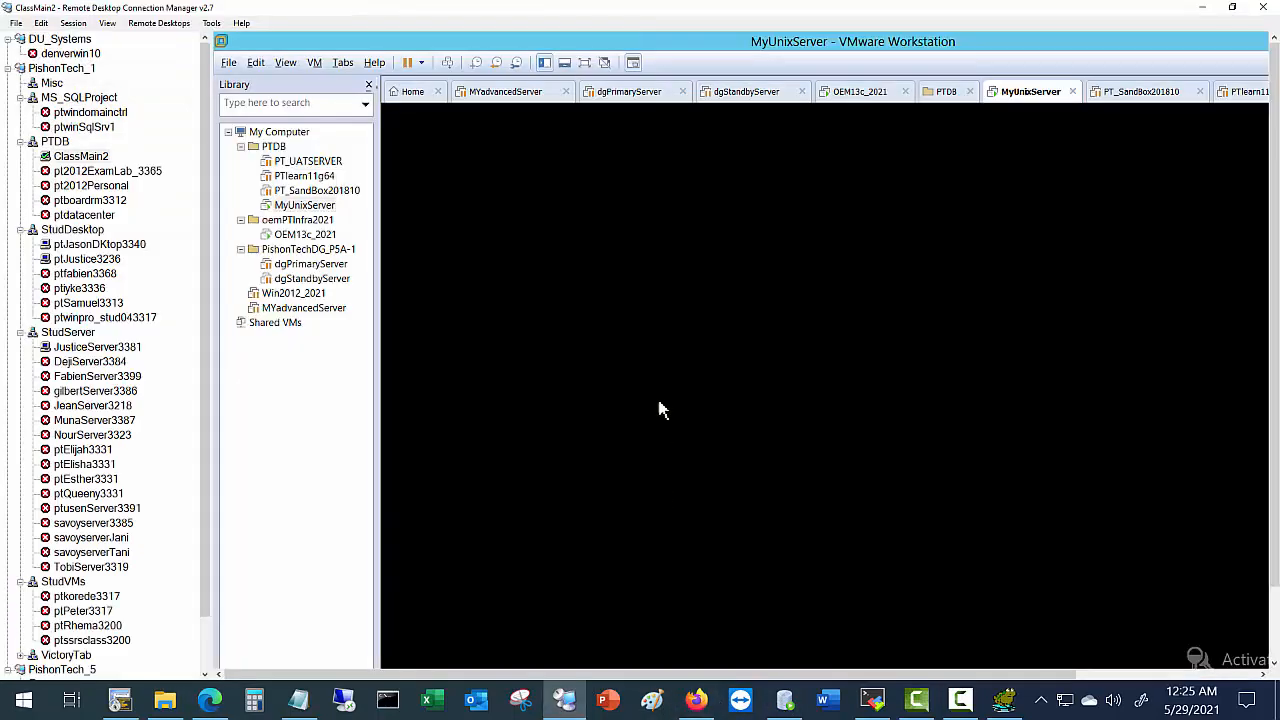
Take a MyUnixServer snapshot named orcl_Installed, then minimize the remote desktop window.
{"action": "left_click", "coordinate": [314, 62]}
{"action": "mouse_move", "coordinate": [374, 176]}
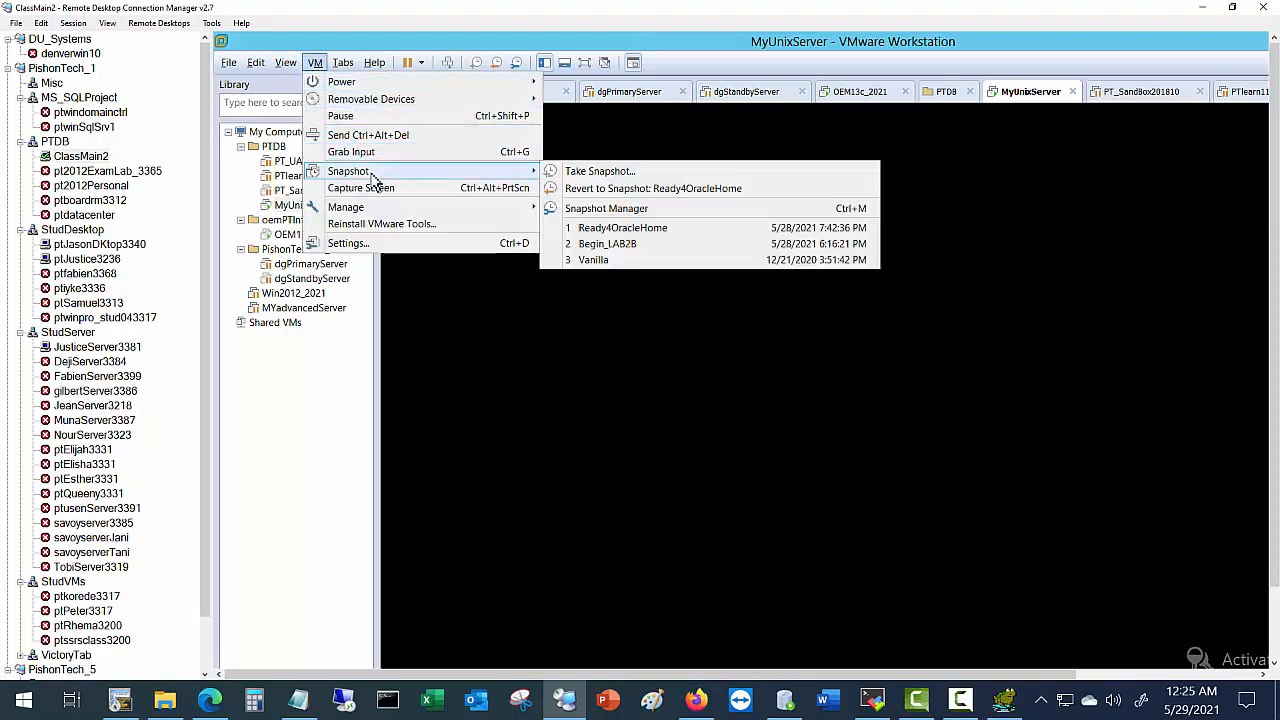
{"action": "left_click", "coordinate": [648, 168]}
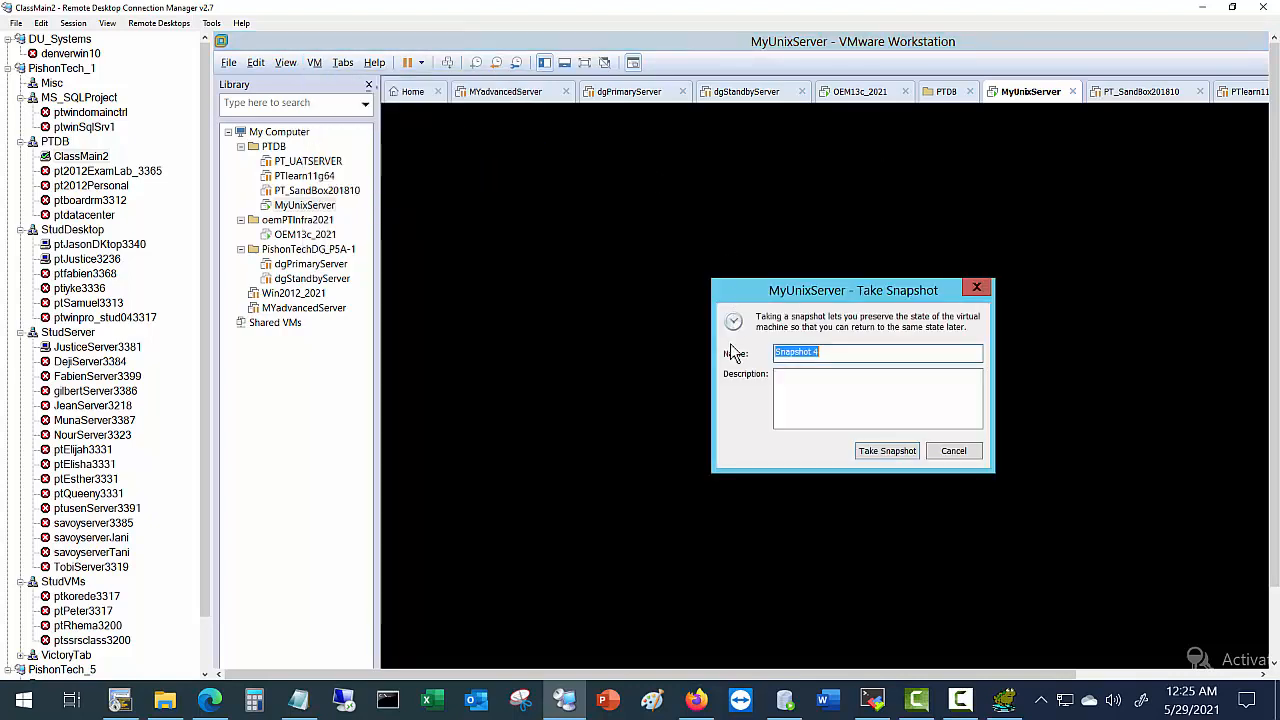
{"action": "type", "text": "orcl_Installed"}
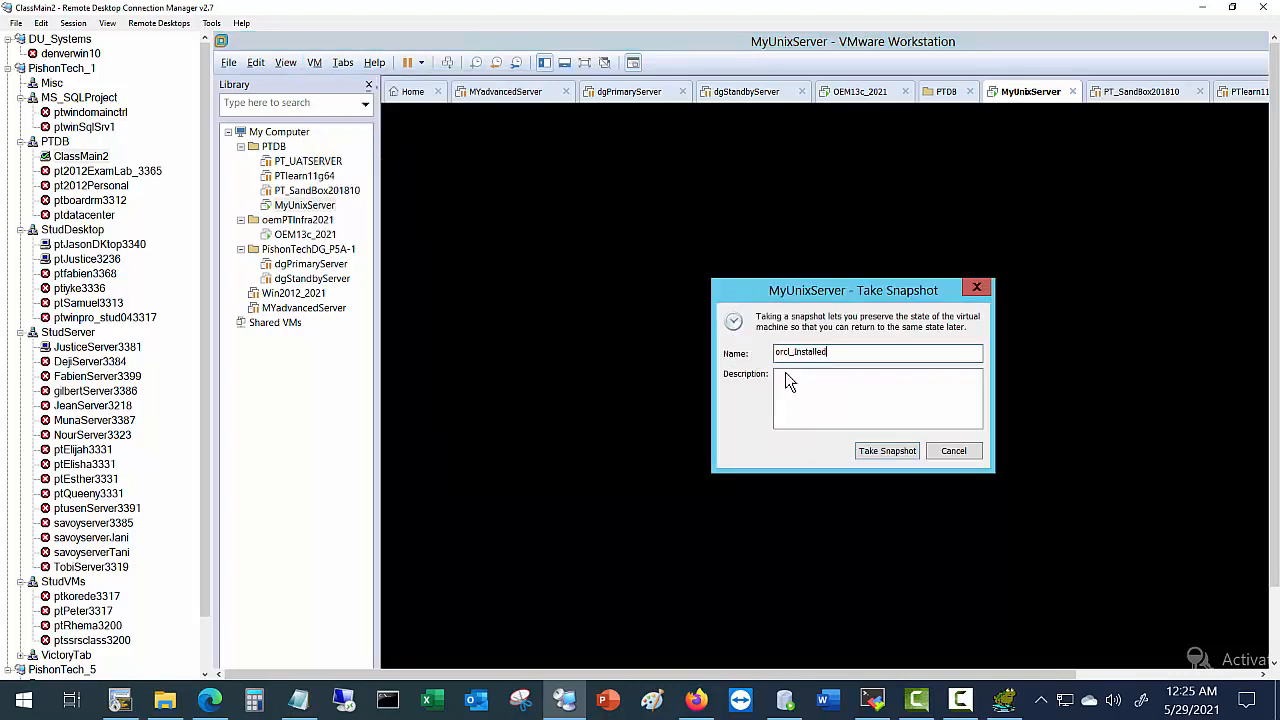
{"action": "left_click", "coordinate": [886, 451]}
{"action": "left_click", "coordinate": [1202, 7]}
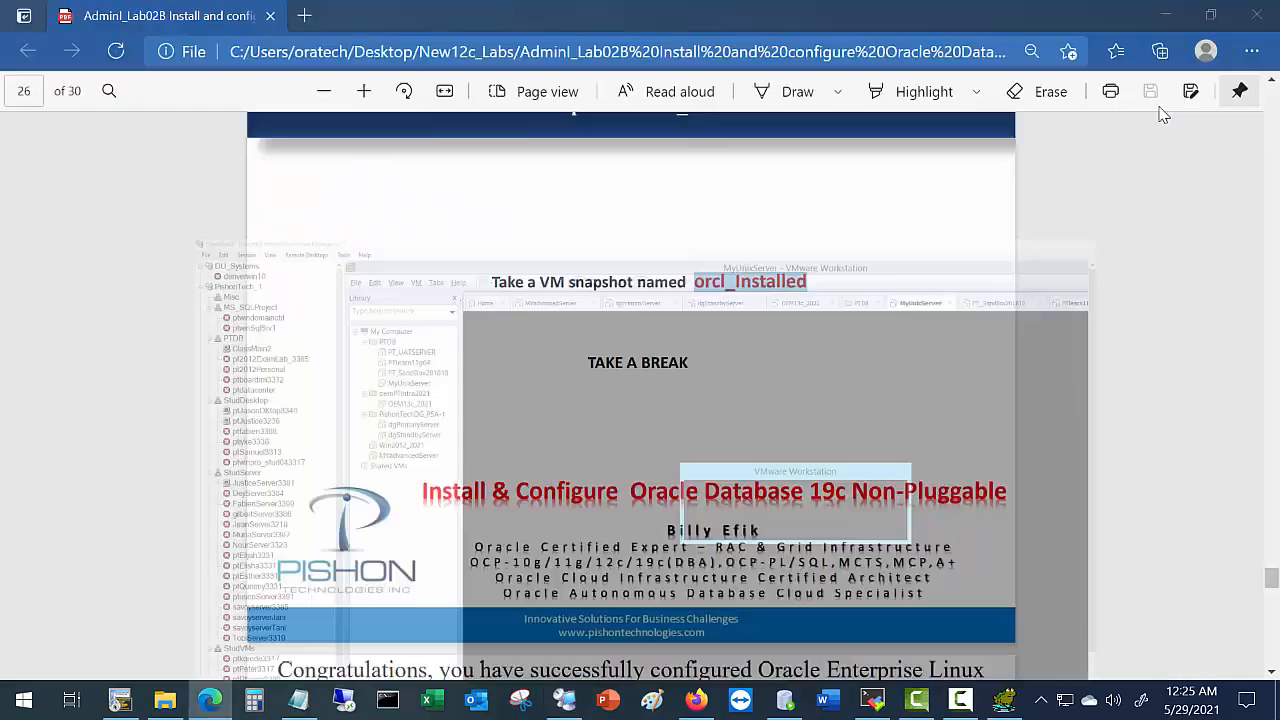
Scroll the lab guide to page 27's congratulations notes pointing to LAB3 and LAB6.
{"action": "scroll", "coordinate": [636, 472], "scroll_direction": "down", "scroll_amount": 2}
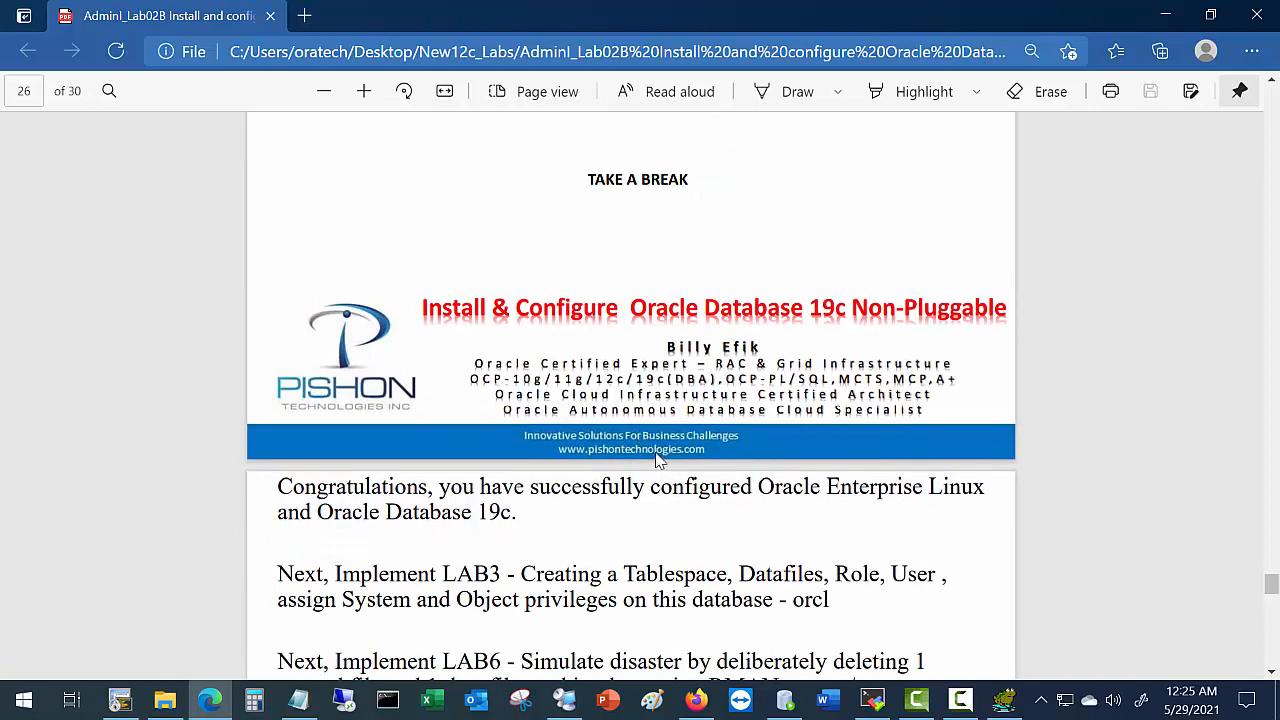
{"action": "scroll", "coordinate": [657, 440], "scroll_direction": "down", "scroll_amount": 2}
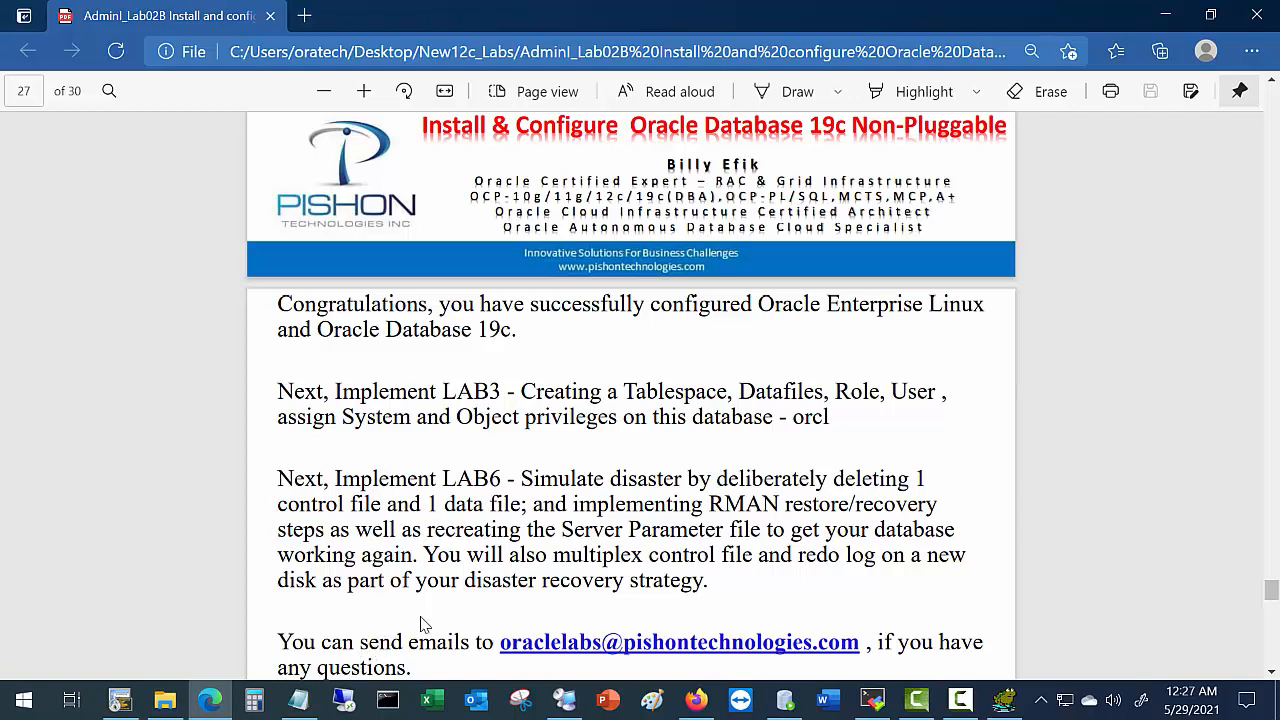
{"action": "scroll", "coordinate": [435, 617], "scroll_direction": "down", "scroll_amount": 2}
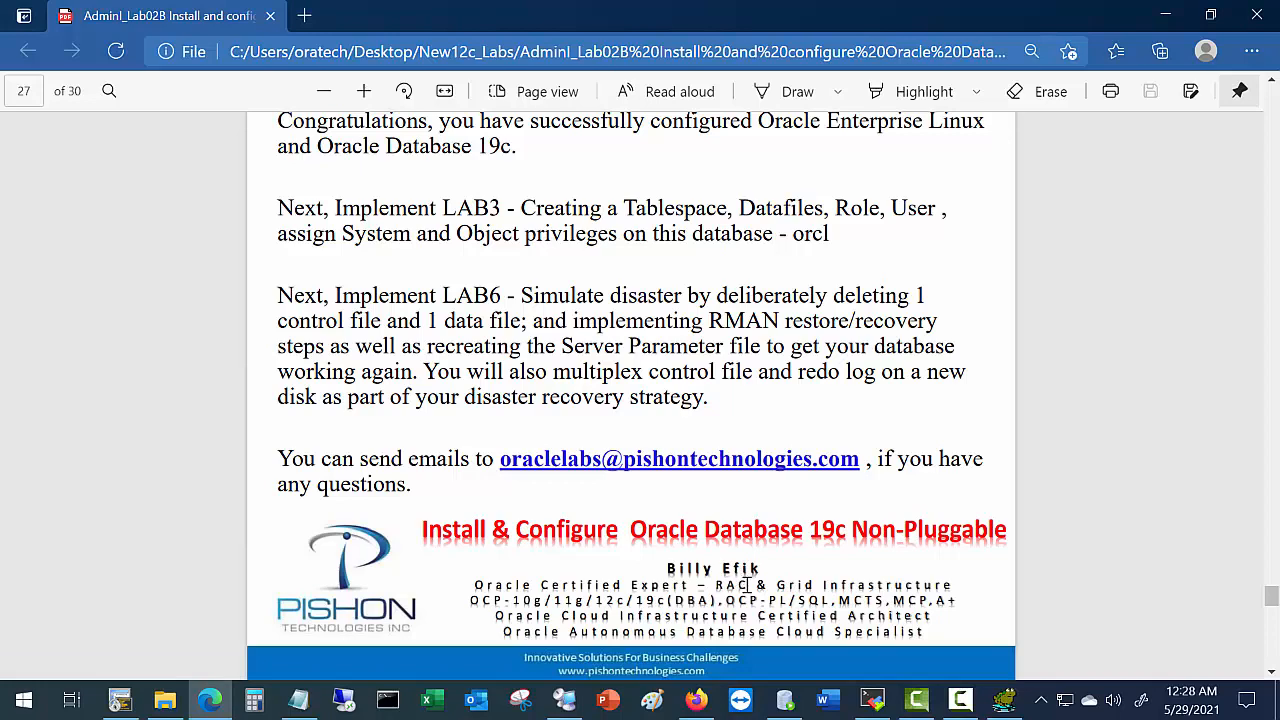
Scroll to page 28's Optional Task 1, enabling the firewall with systemctl start firewalld.
{"action": "scroll", "coordinate": [758, 555], "scroll_direction": "down", "scroll_amount": 2}
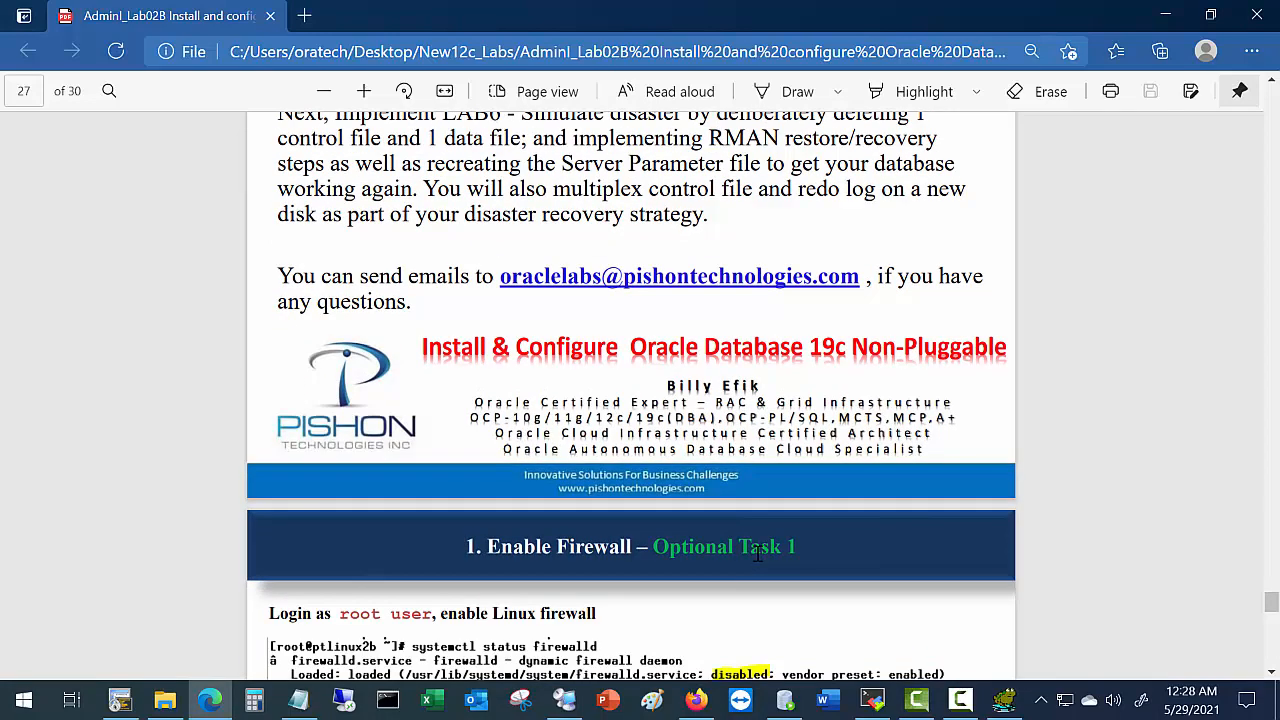
{"action": "scroll", "coordinate": [758, 555], "scroll_direction": "down", "scroll_amount": 1}
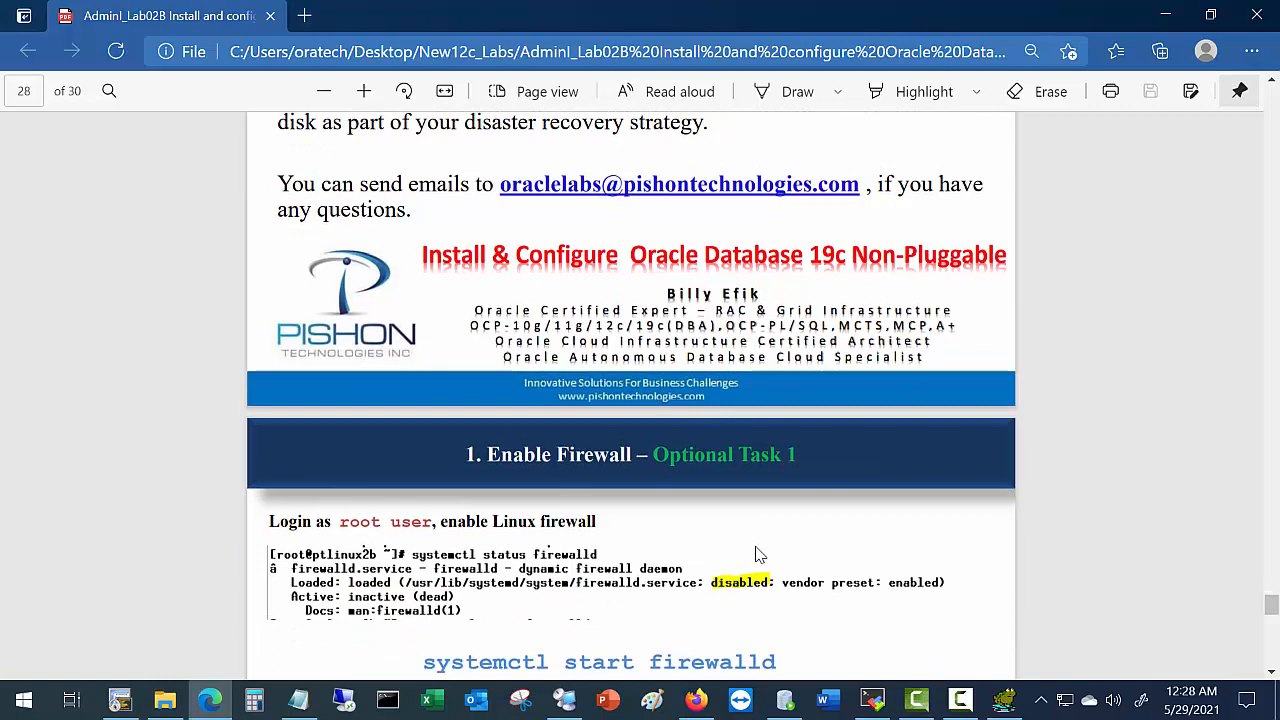
{"action": "scroll", "coordinate": [758, 555], "scroll_direction": "down", "scroll_amount": 2}
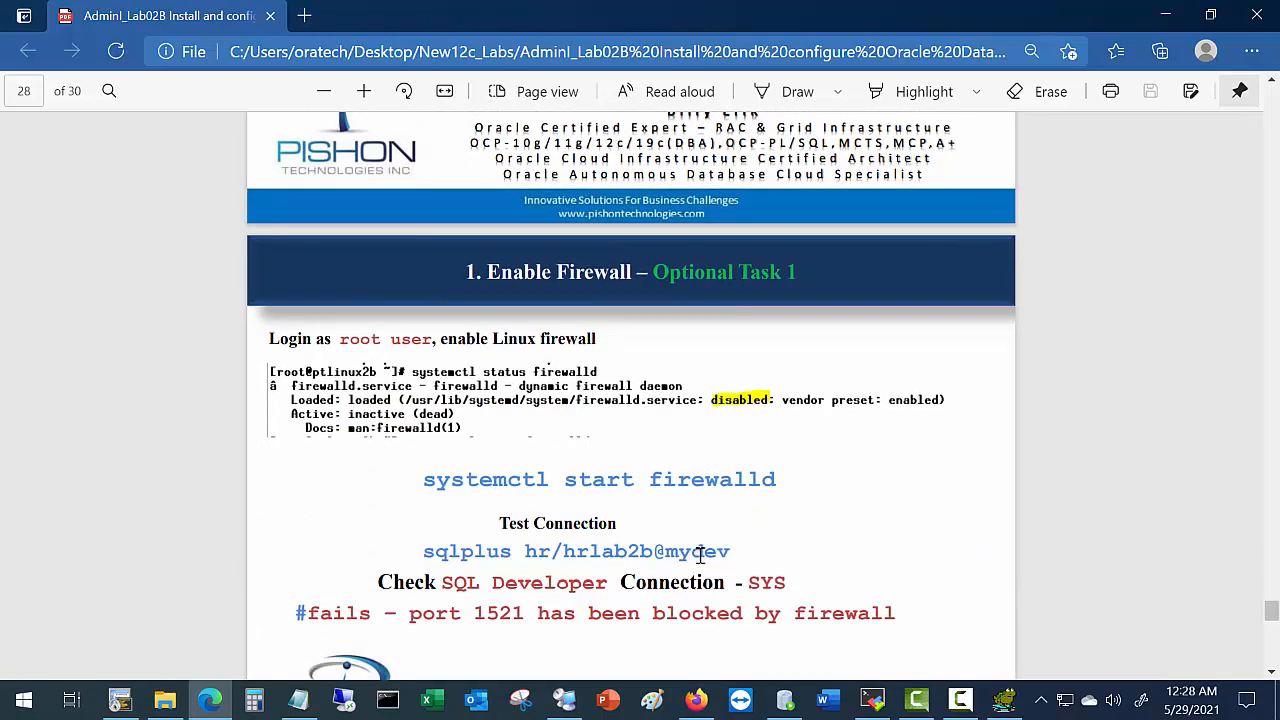
{"action": "scroll", "coordinate": [702, 555], "scroll_direction": "down", "scroll_amount": 1}
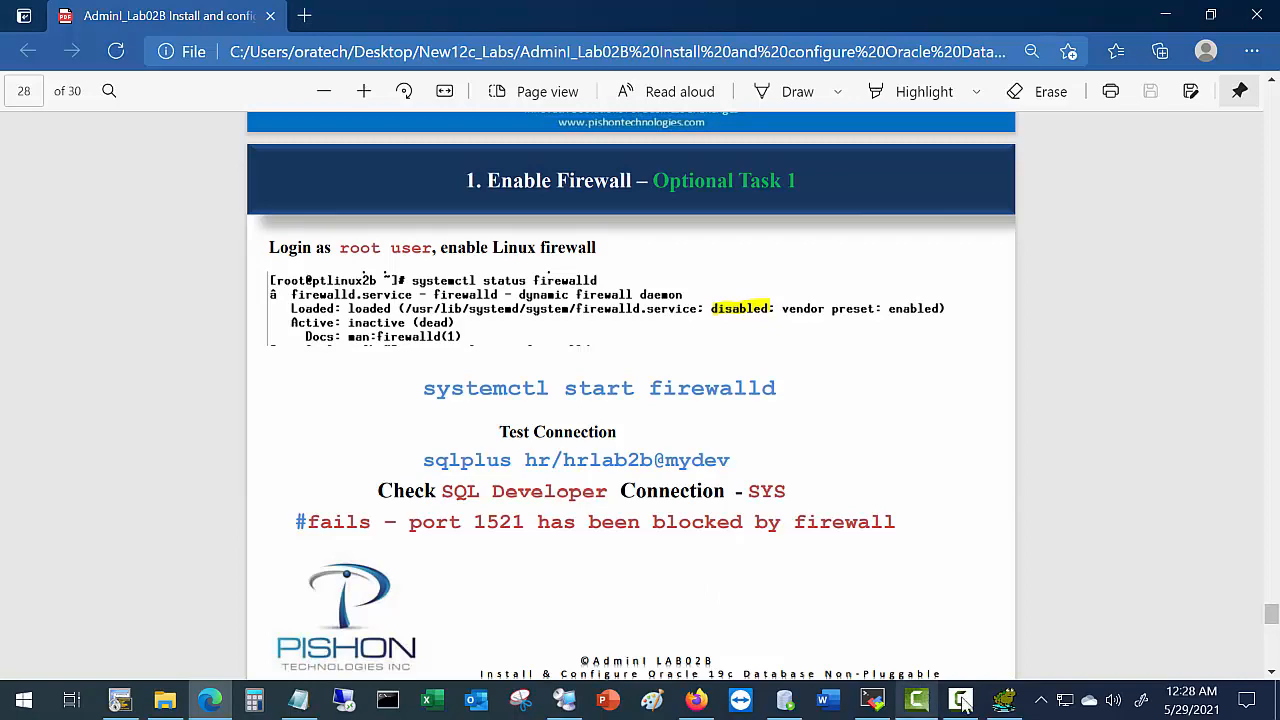
Exit SQL Developer with both worksheets deselected so nothing is saved.
{"action": "left_click", "coordinate": [795, 710]}
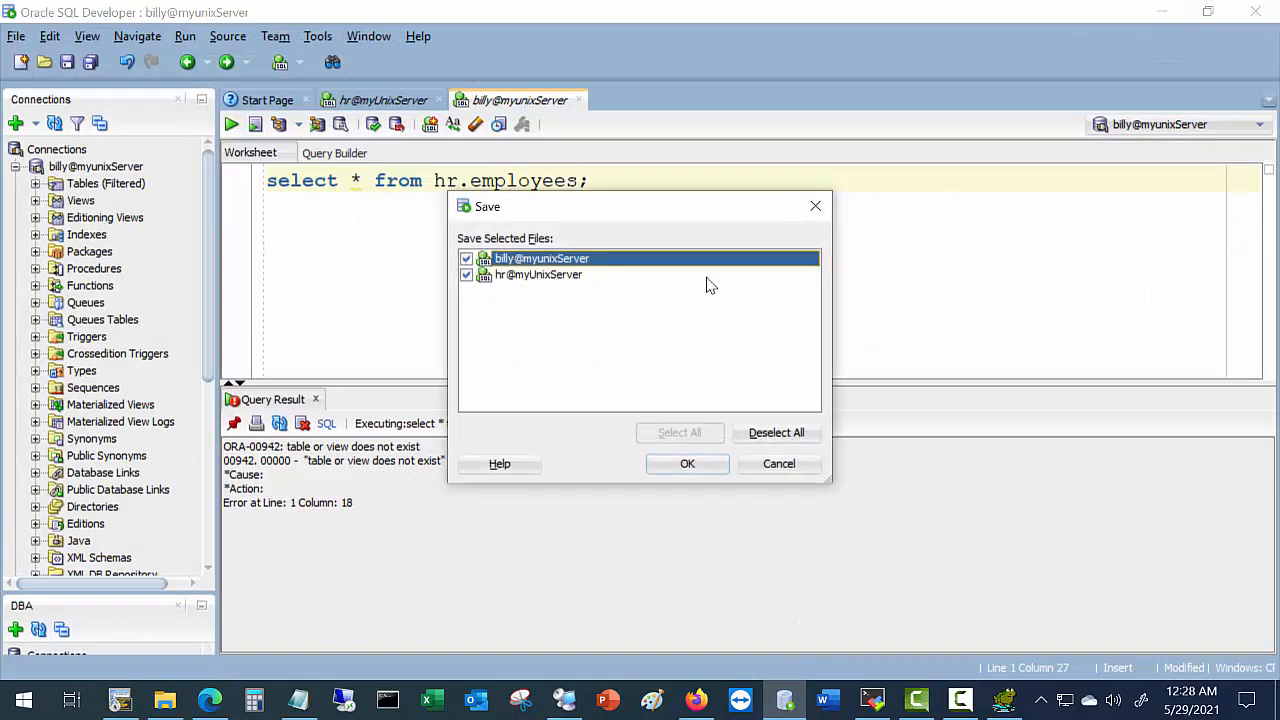
{"action": "left_click", "coordinate": [772, 433]}
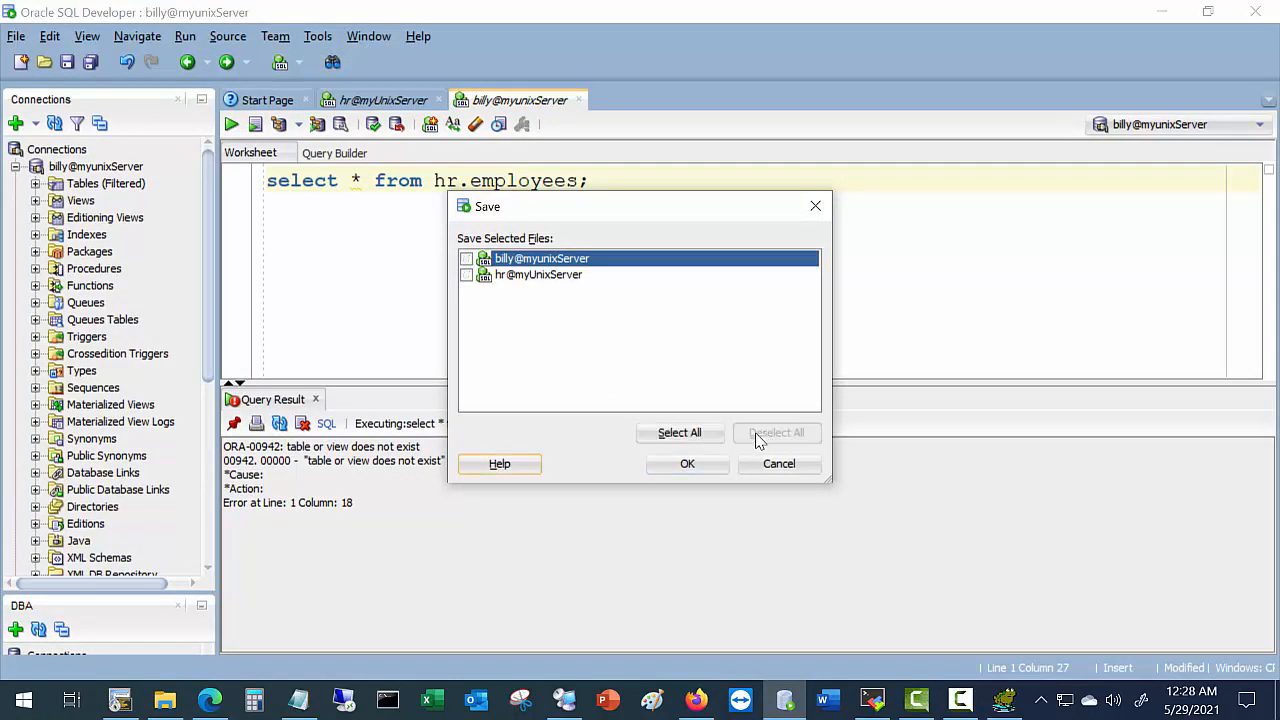
{"action": "left_click", "coordinate": [687, 463]}
Close Toad for Oracle, discarding the unsaved query.
{"action": "left_click", "coordinate": [1003, 706]}
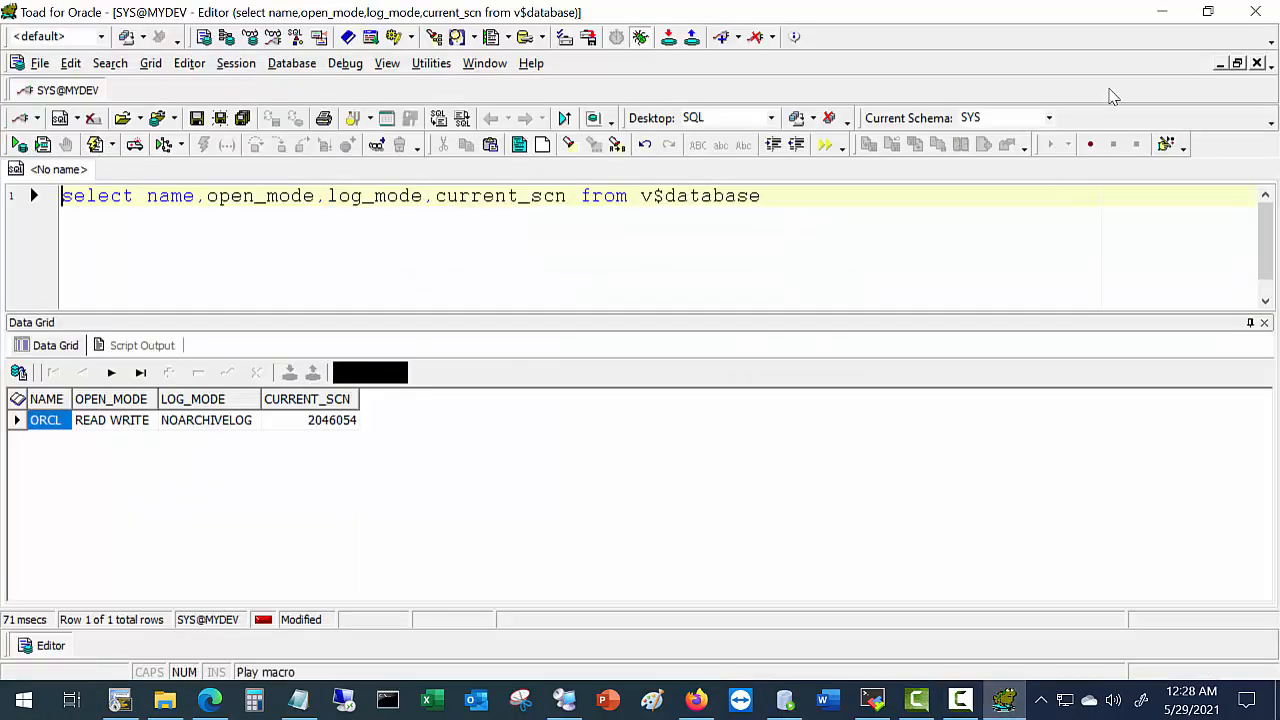
{"action": "left_click", "coordinate": [1259, 16]}
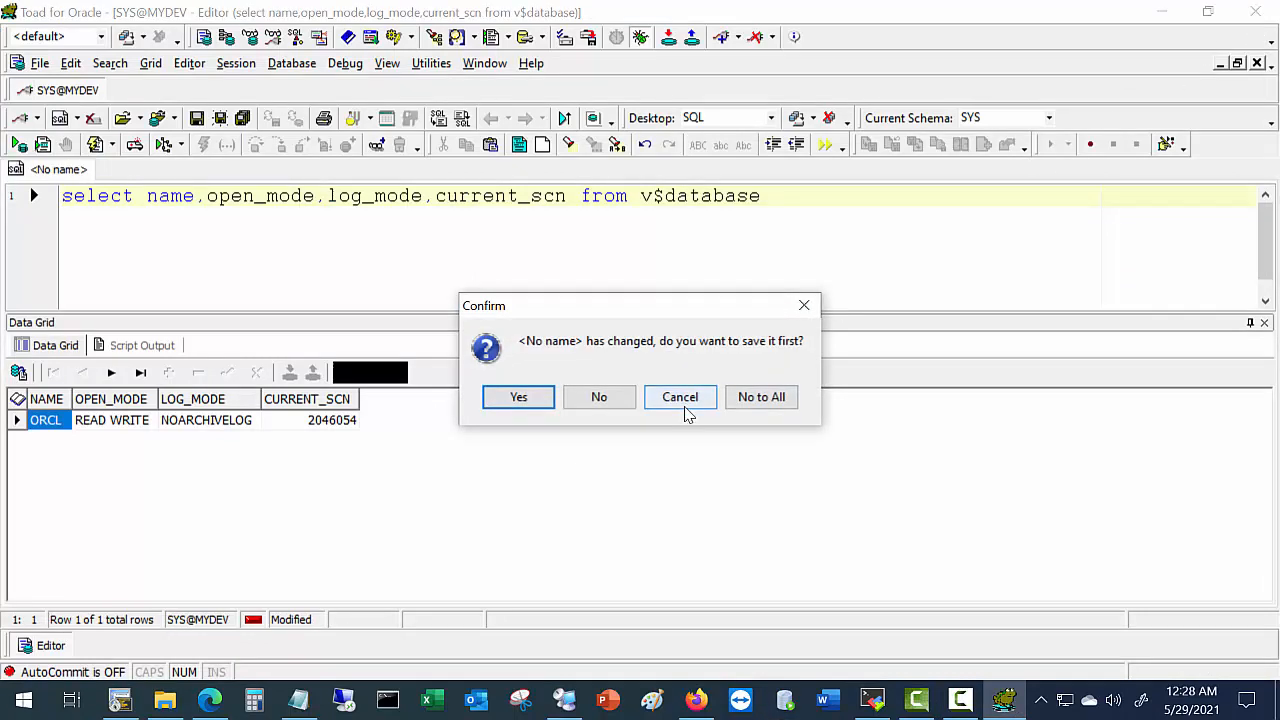
{"action": "left_click", "coordinate": [600, 405]}
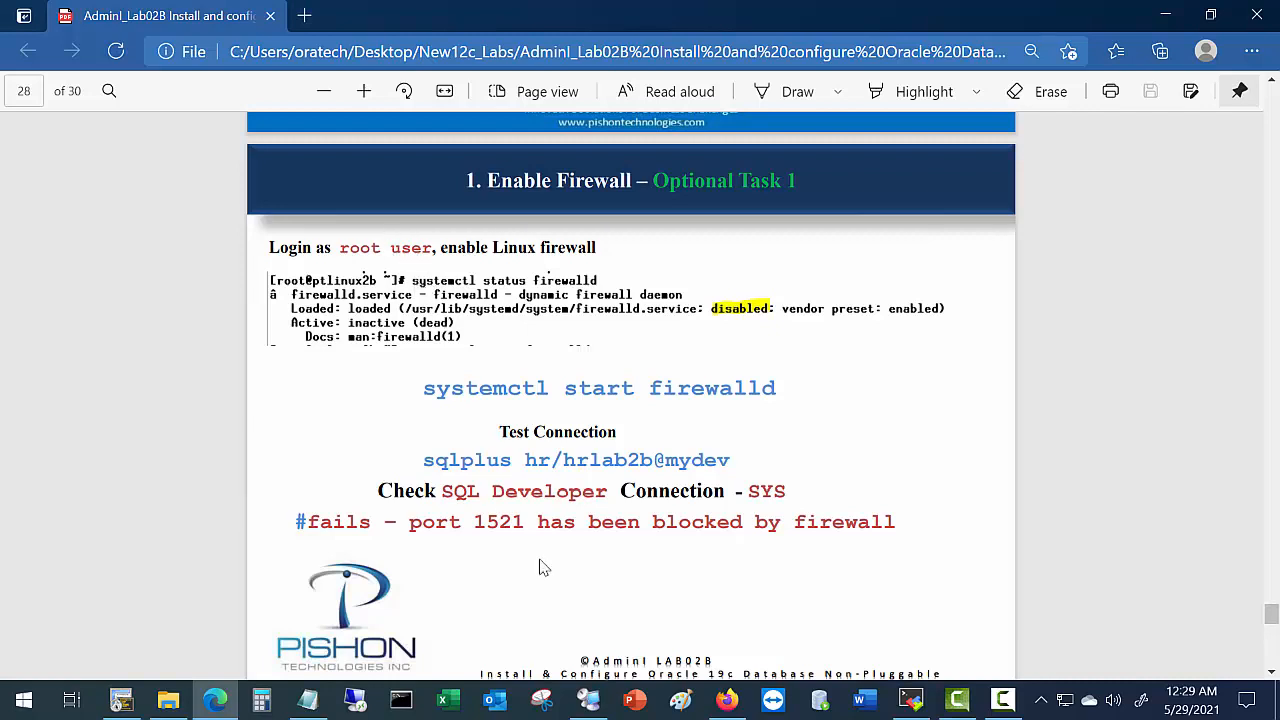
{"action": "mouse_move", "coordinate": [123, 703]}
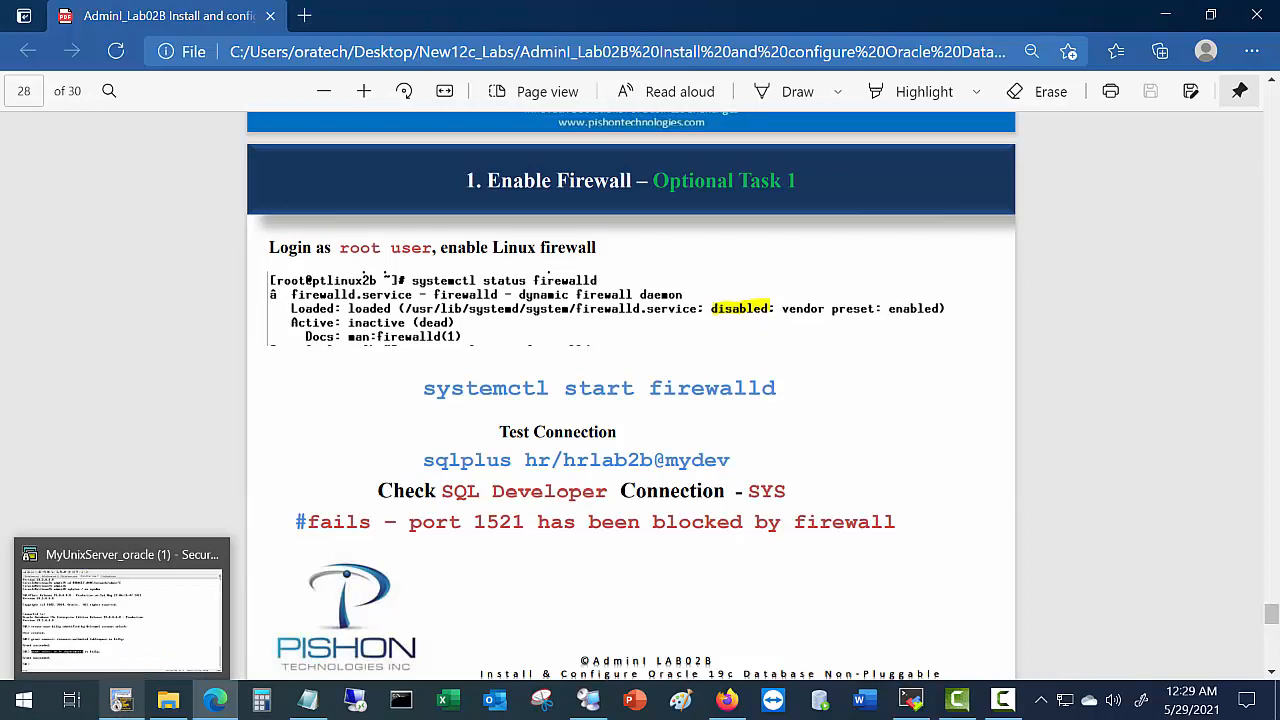
Run systemctl status firewalld in the MyUnixServer_root session and note it is disabled.
{"action": "left_click", "coordinate": [120, 703]}
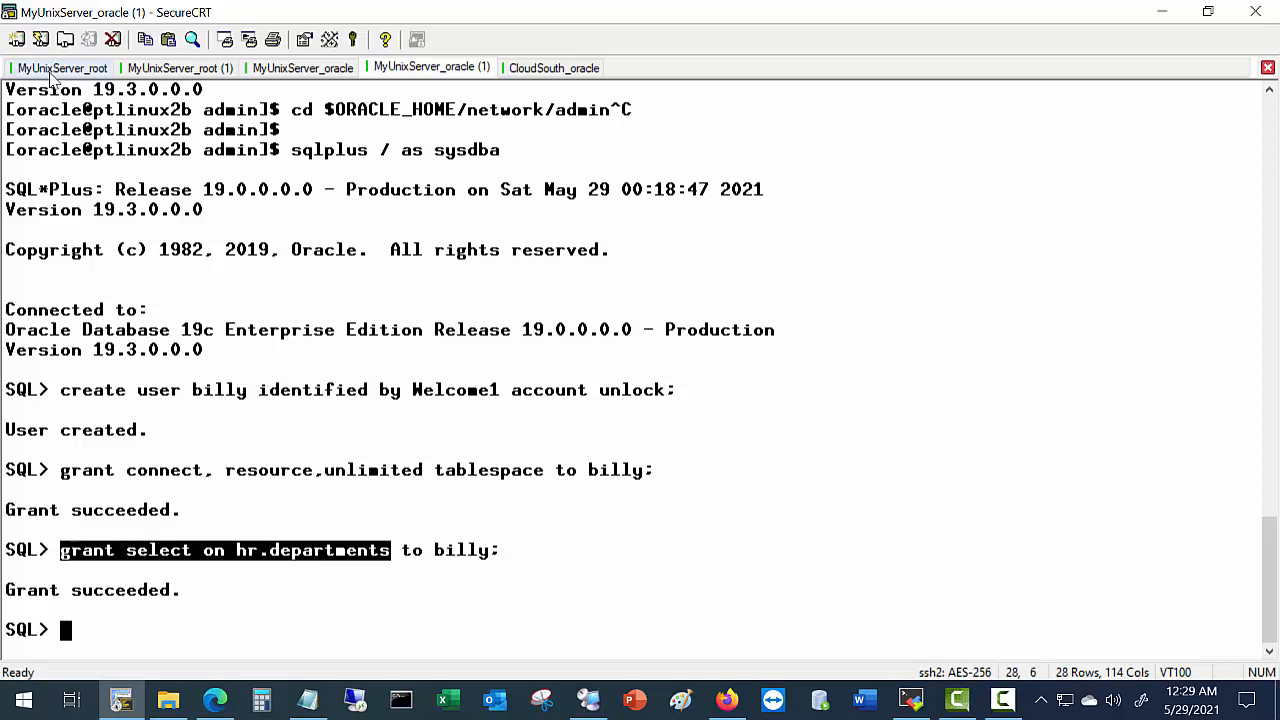
{"action": "left_click", "coordinate": [56, 68]}
{"action": "type", "text": "sy"}
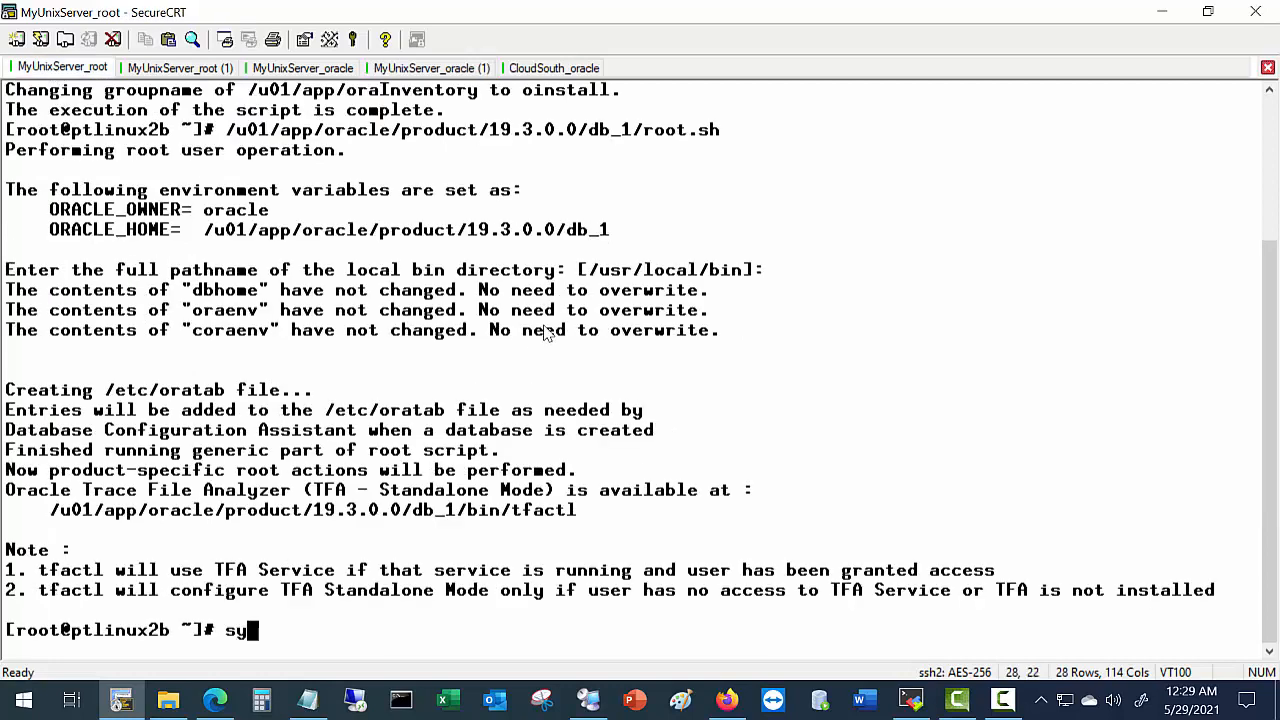
{"action": "type", "text": "stemctl"}
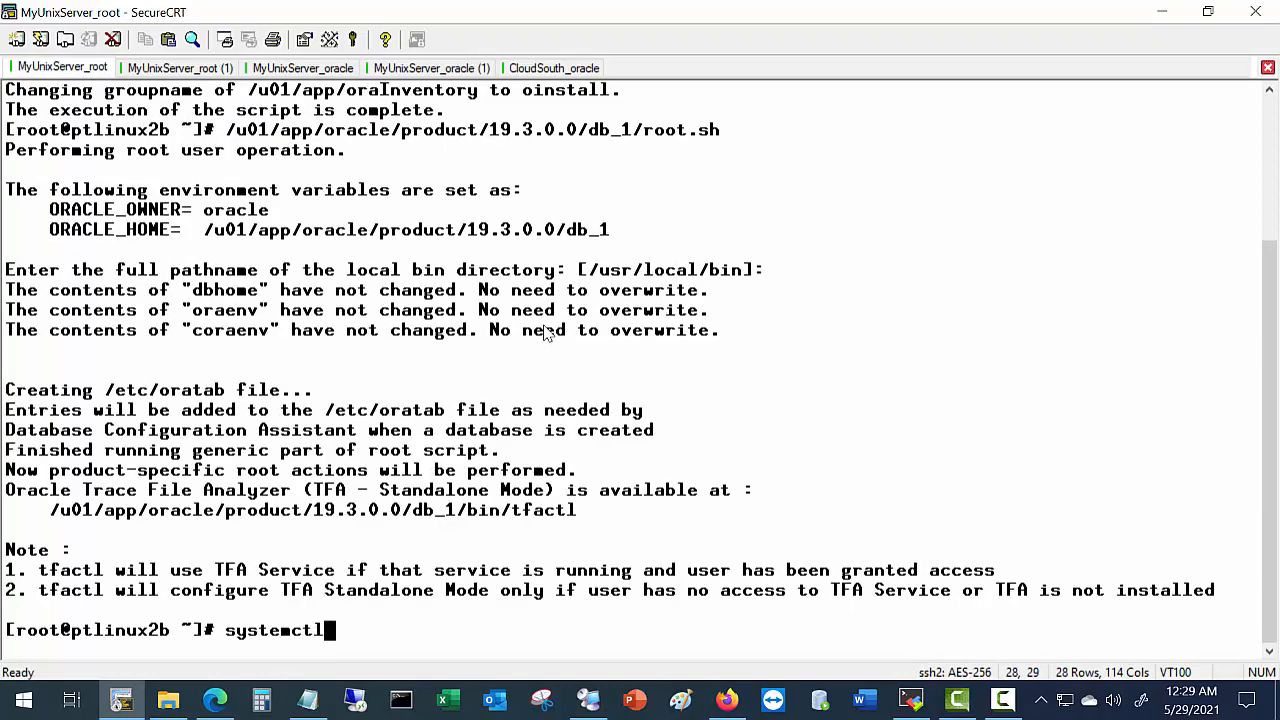
{"action": "type", "text": " stat"}
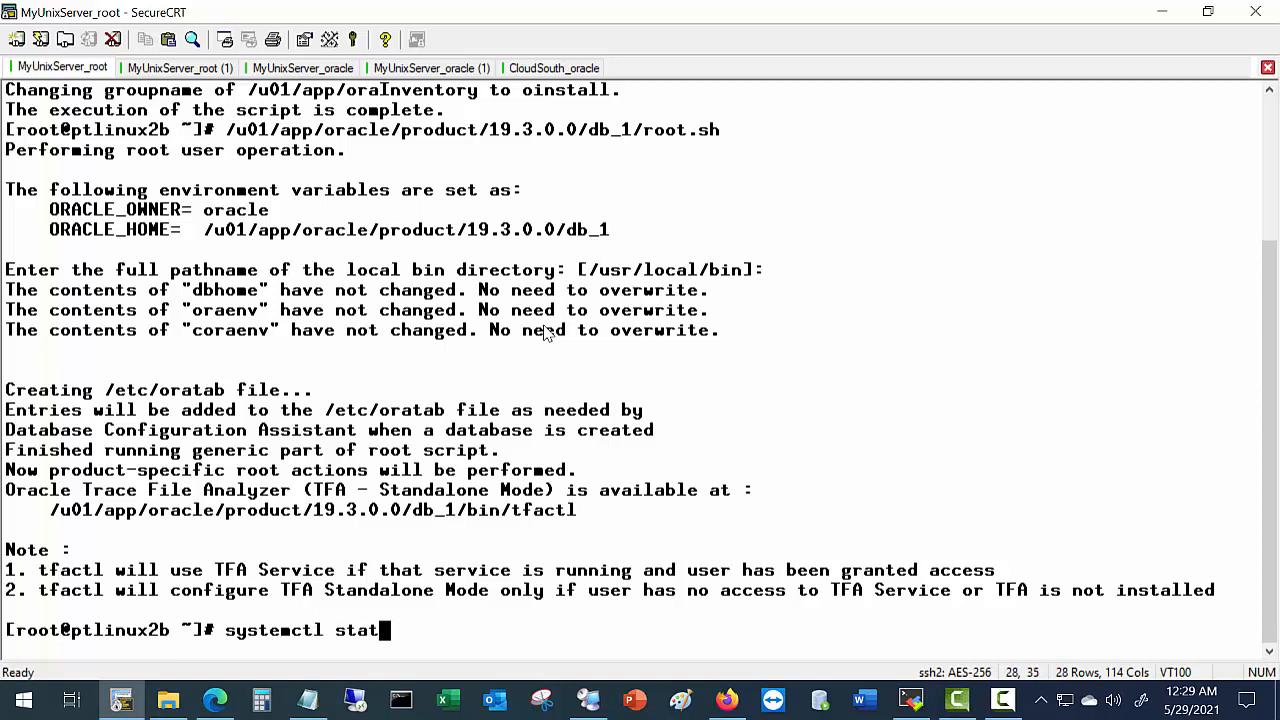
{"action": "type", "text": "us firewal"}
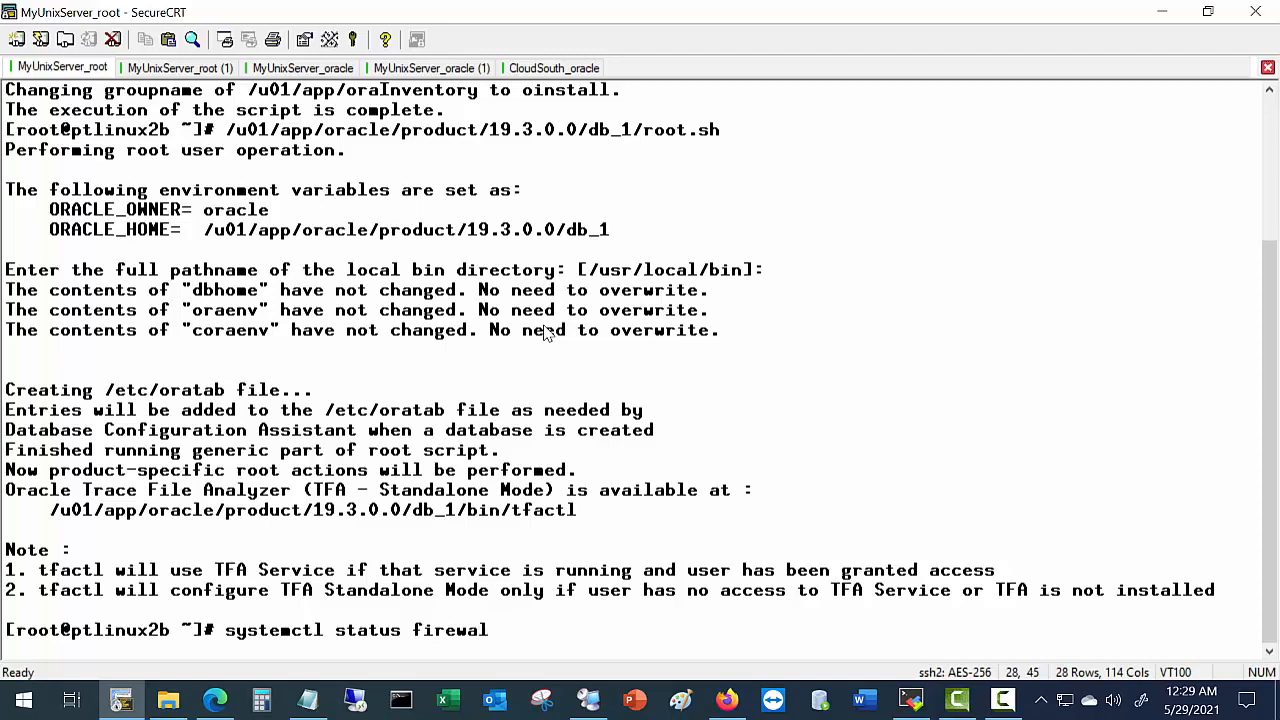
{"action": "key", "text": "alt+Tab"}
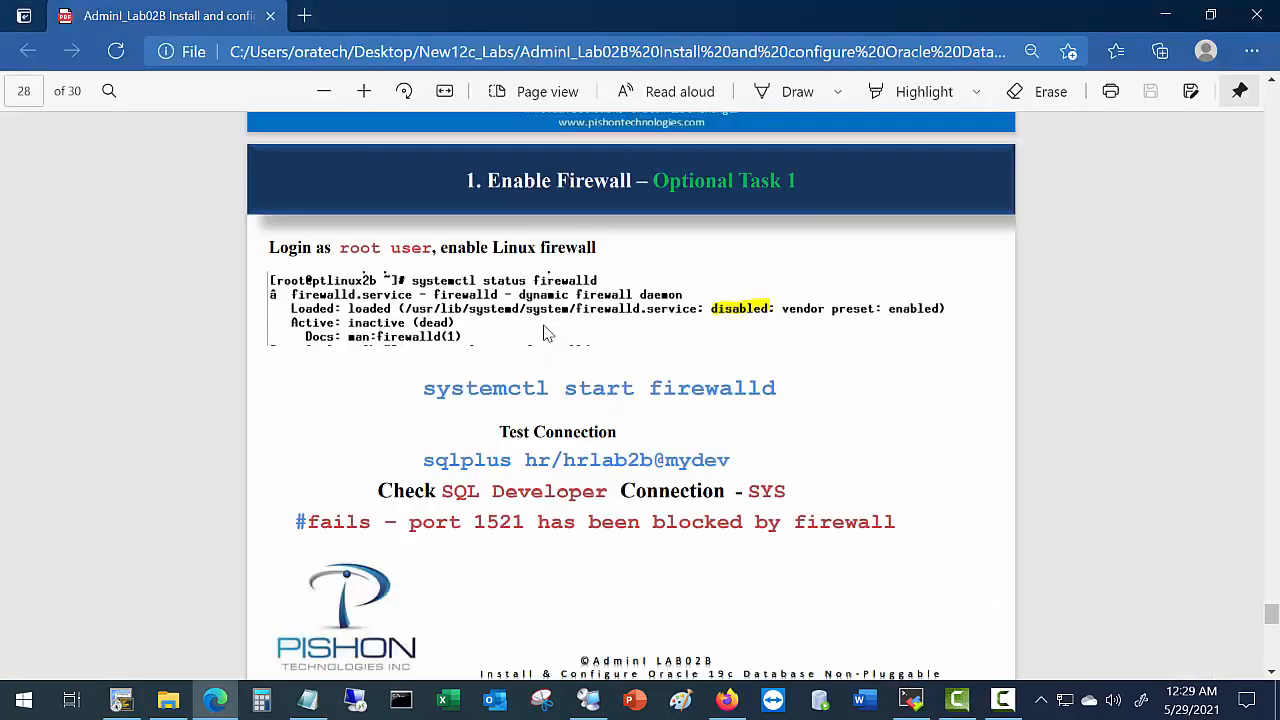
{"action": "key", "text": "alt+Tab"}
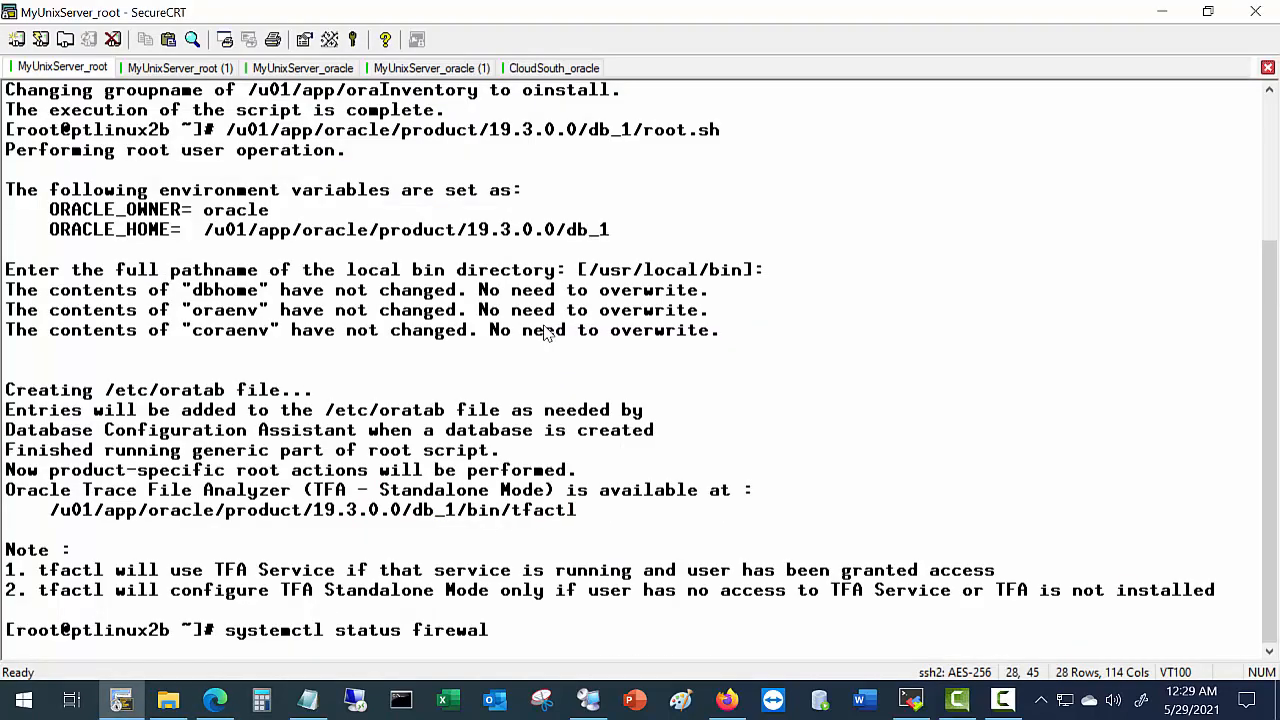
{"action": "type", "text": "ld"}
{"action": "key", "text": "Return"}
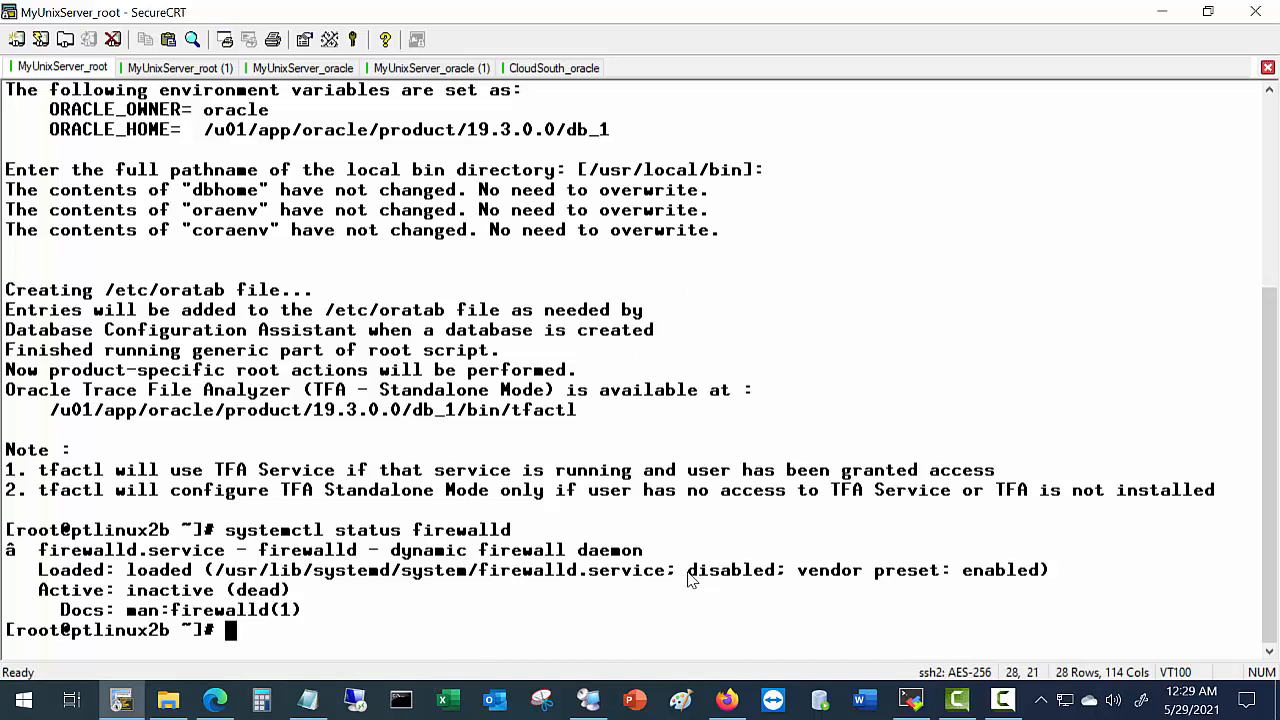
{"action": "left_click_drag", "start_coordinate": [688, 570], "coordinate": [766, 578]}
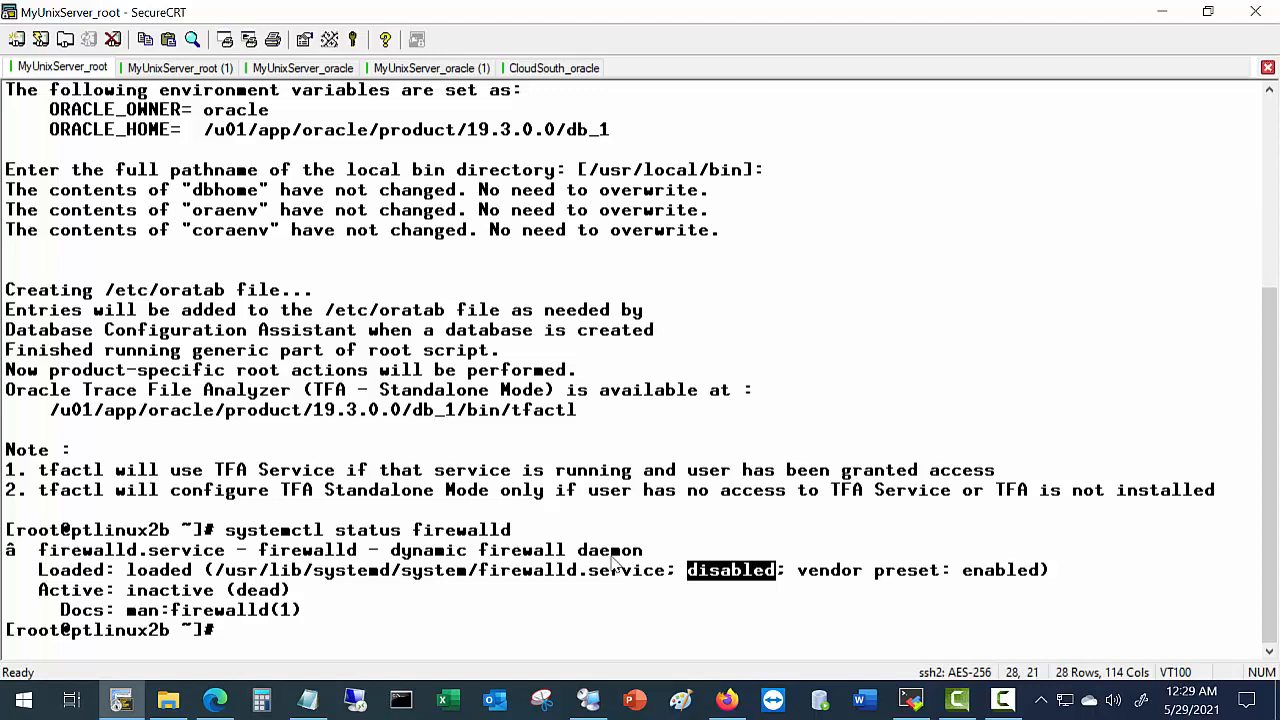
Copy systemctl start firewalld from the guide and run it at the root prompt.
{"action": "key", "text": "alt+Tab"}
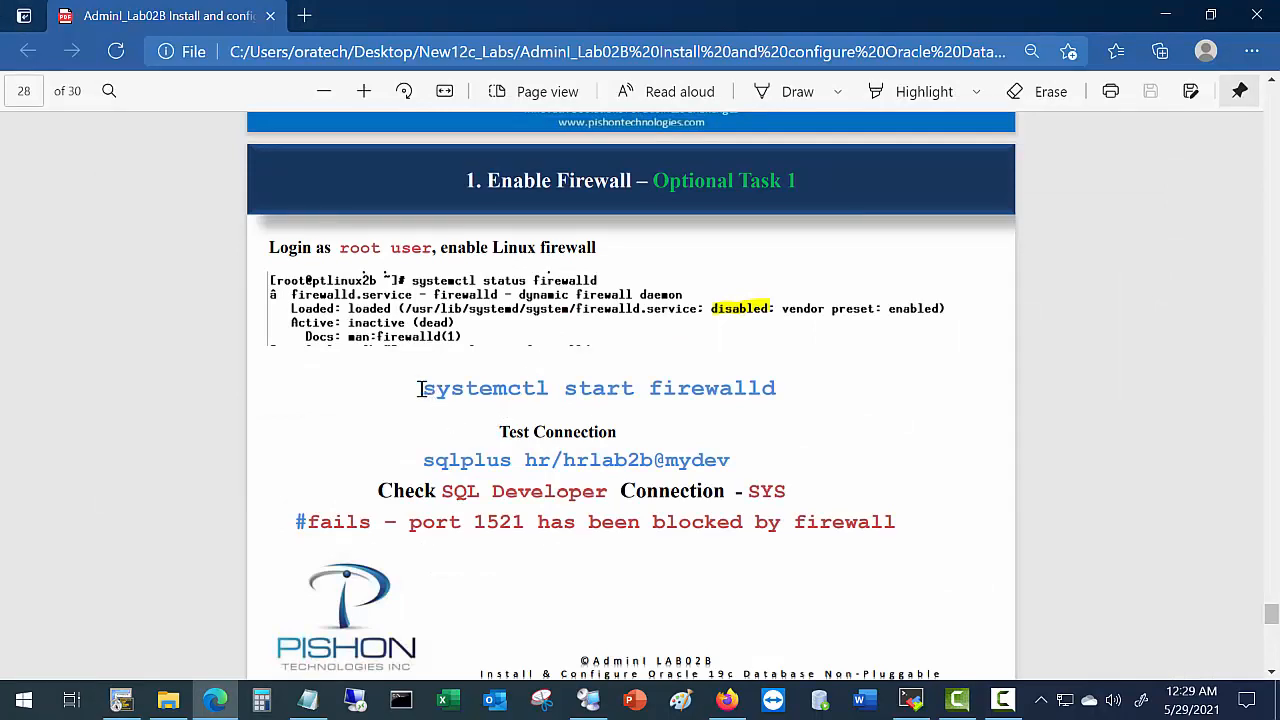
{"action": "left_click_drag", "start_coordinate": [418, 388], "coordinate": [760, 391]}
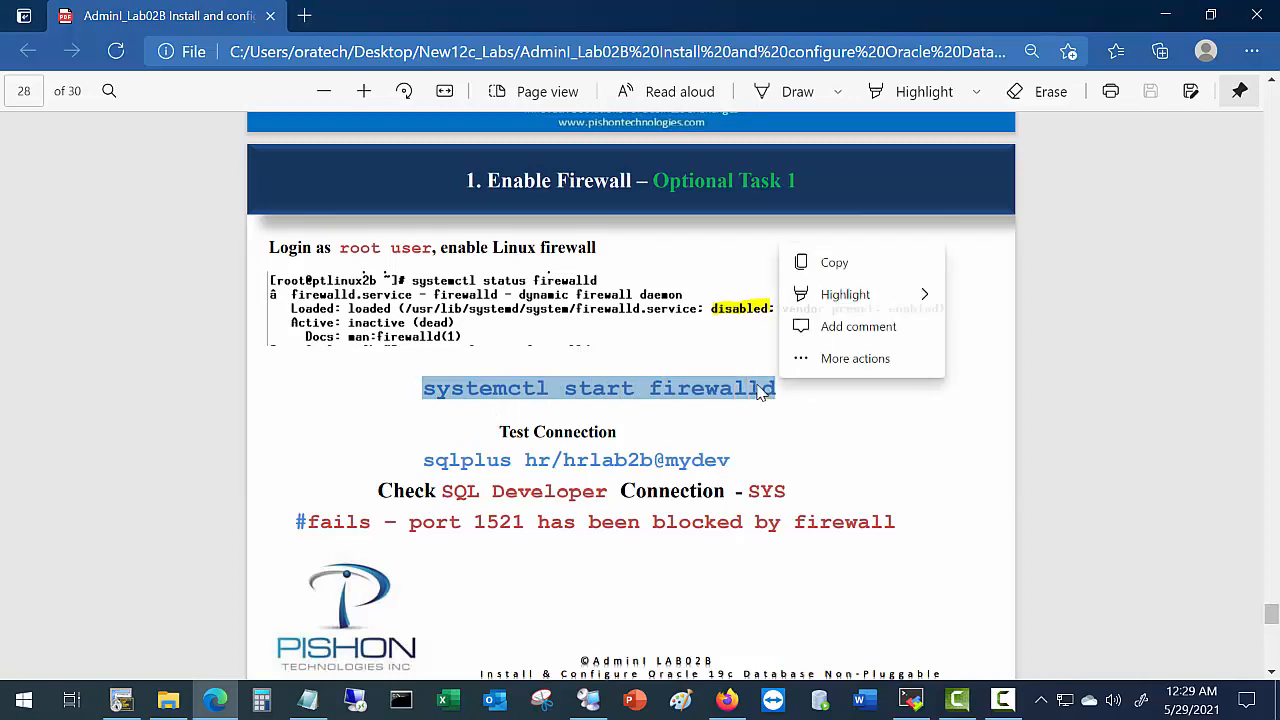
{"action": "key", "text": "ctrl+c"}
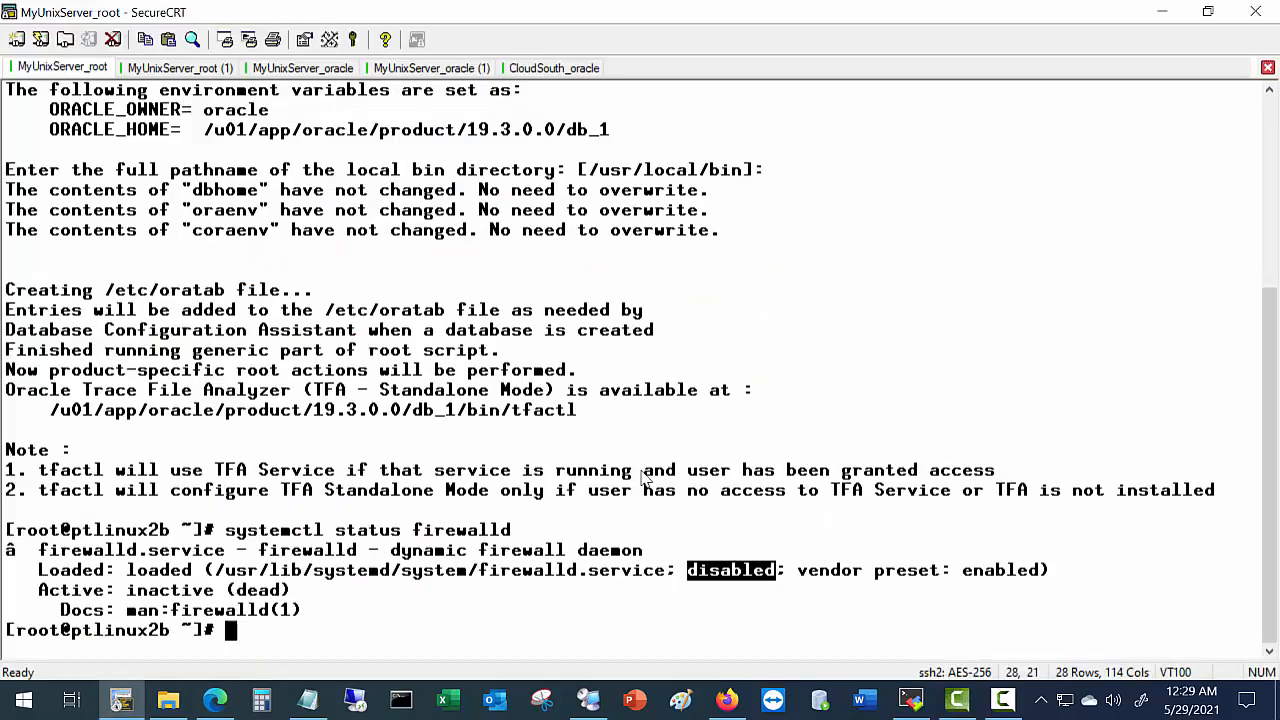
{"action": "right_click", "coordinate": [527, 620]}
{"action": "left_click", "coordinate": [573, 381]}
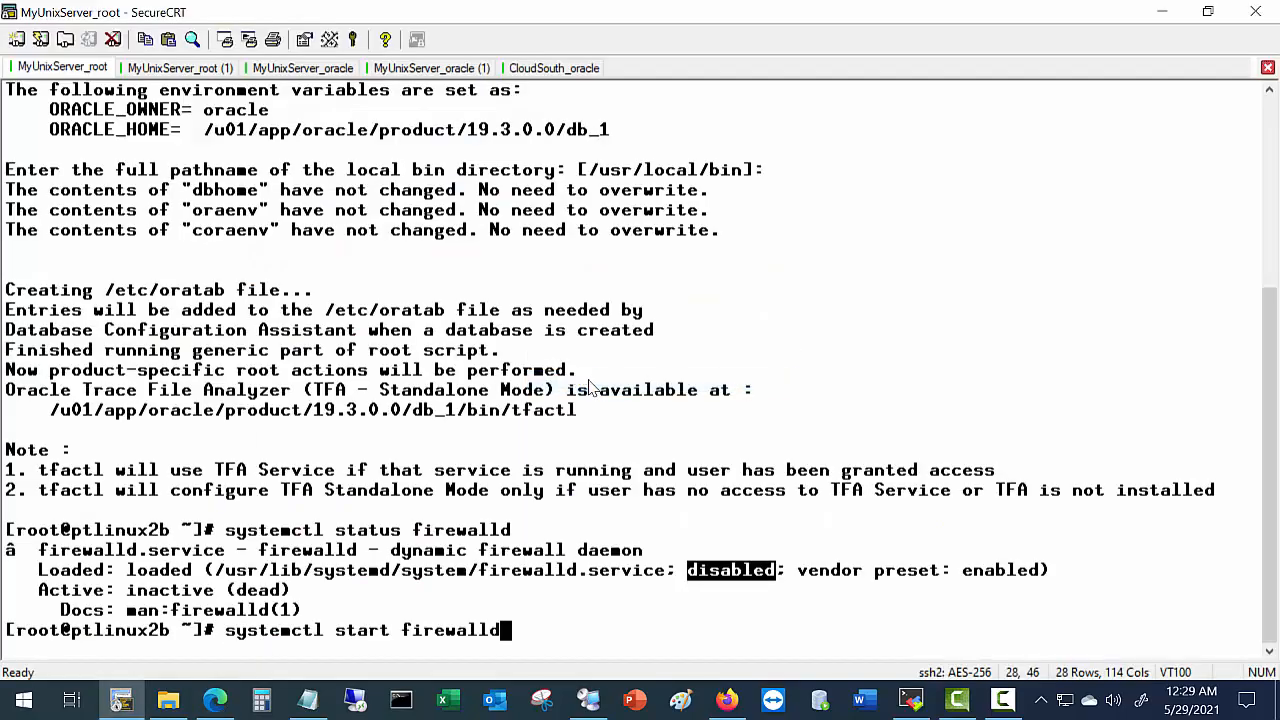
{"action": "key", "text": "Return"}
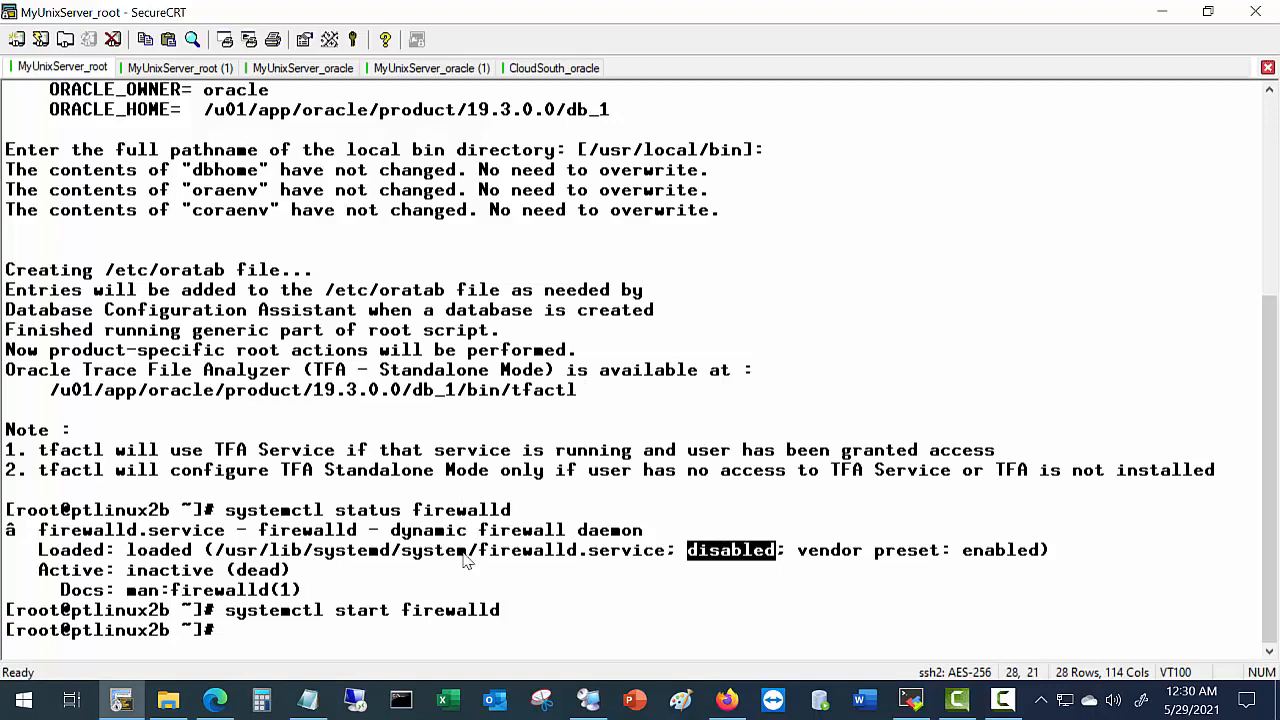
{"action": "key", "text": "alt+Tab"}
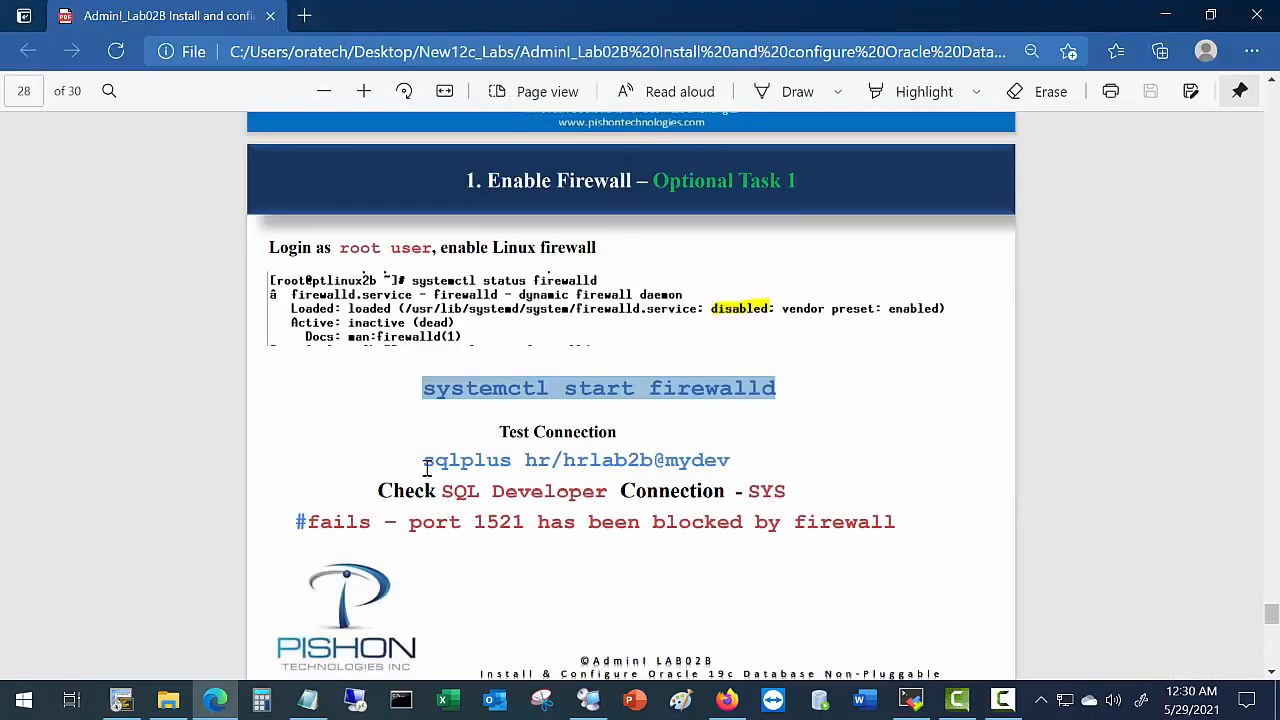
Run the guide's sqlplus hr@mydev test connection in Command Prompt; it times out with ORA-12170.
{"action": "left_click_drag", "start_coordinate": [423, 461], "coordinate": [754, 460]}
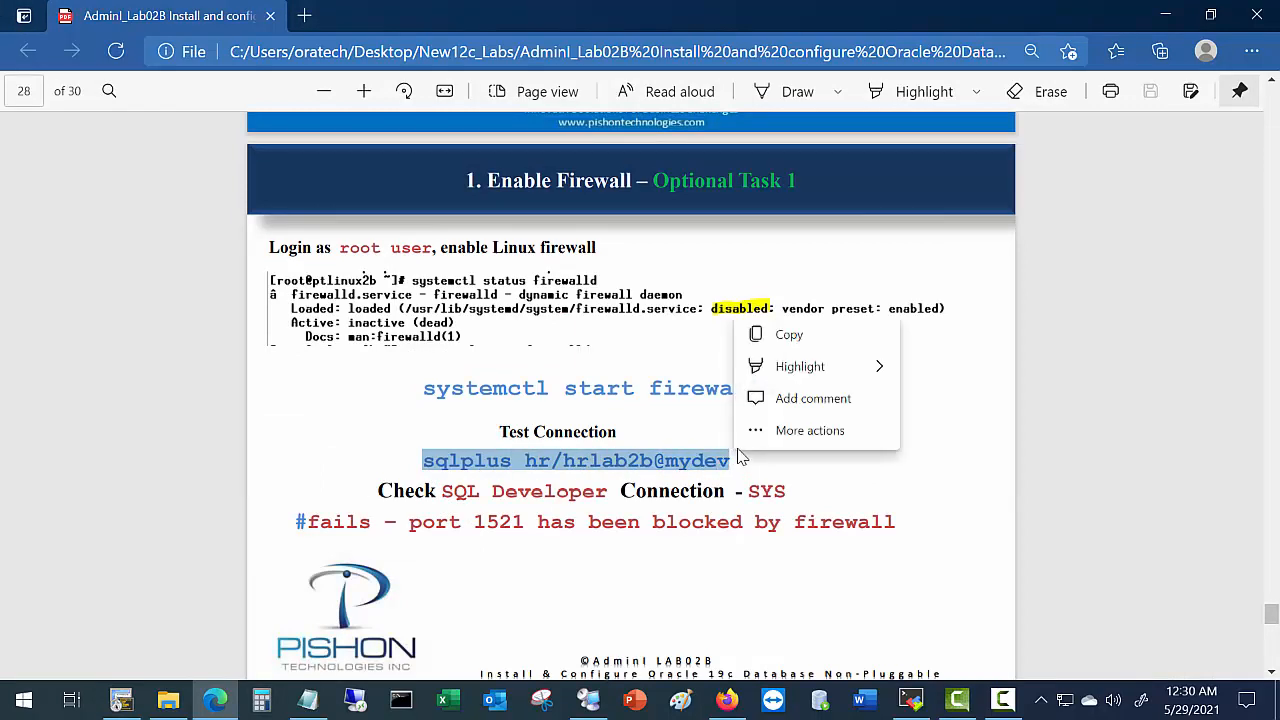
{"action": "key", "text": "ctrl+c"}
{"action": "left_click", "coordinate": [400, 700]}
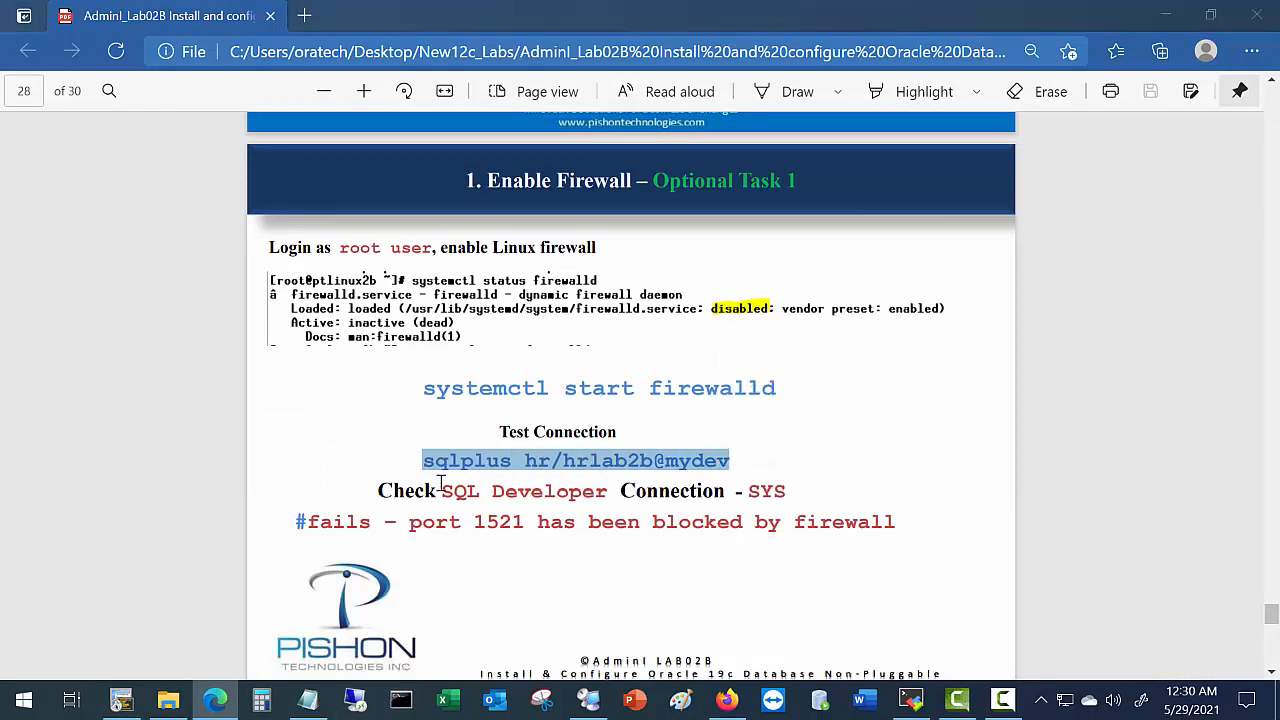
{"action": "key", "text": "ctrl+v"}
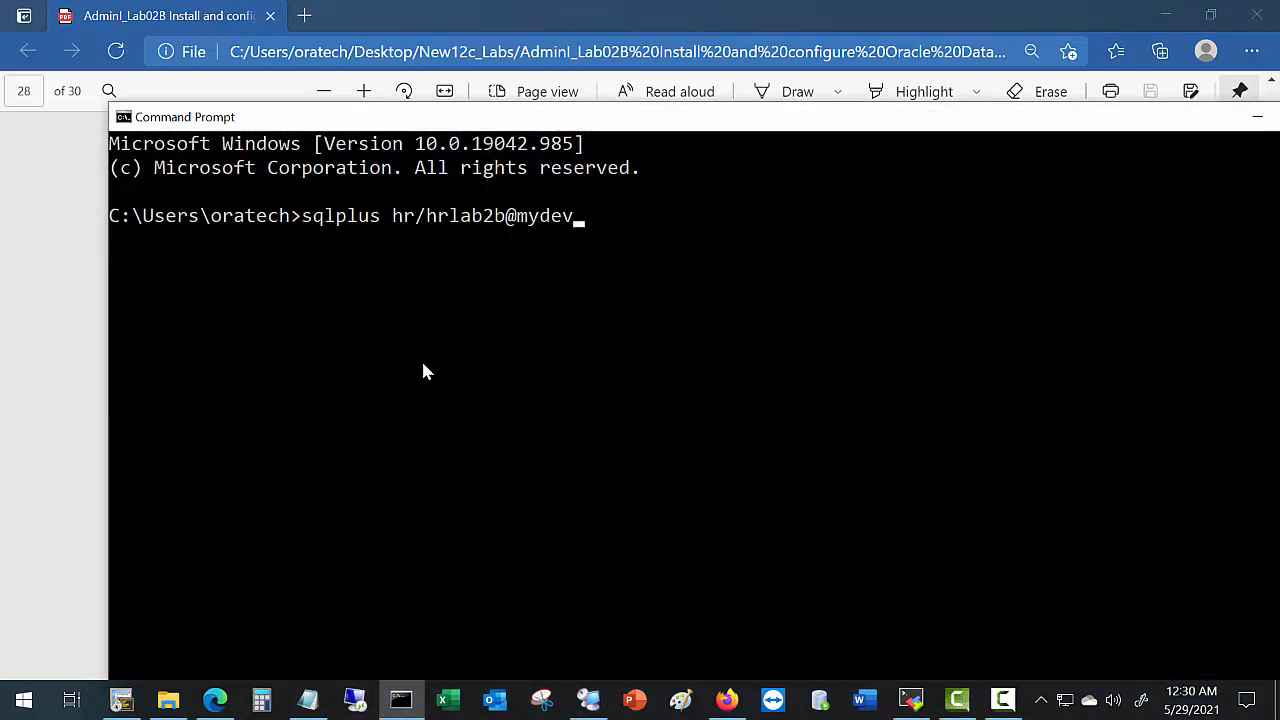
{"action": "key", "text": "Return"}
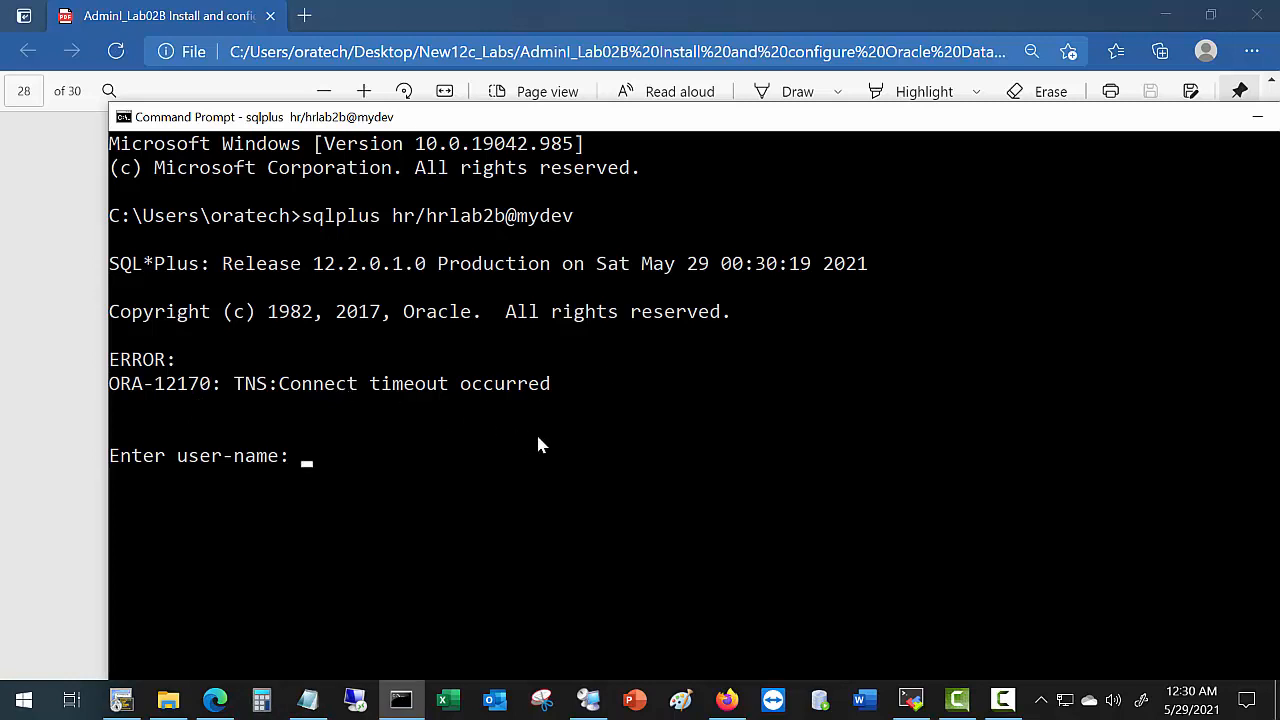
{"action": "key", "text": "alt+Tab"}
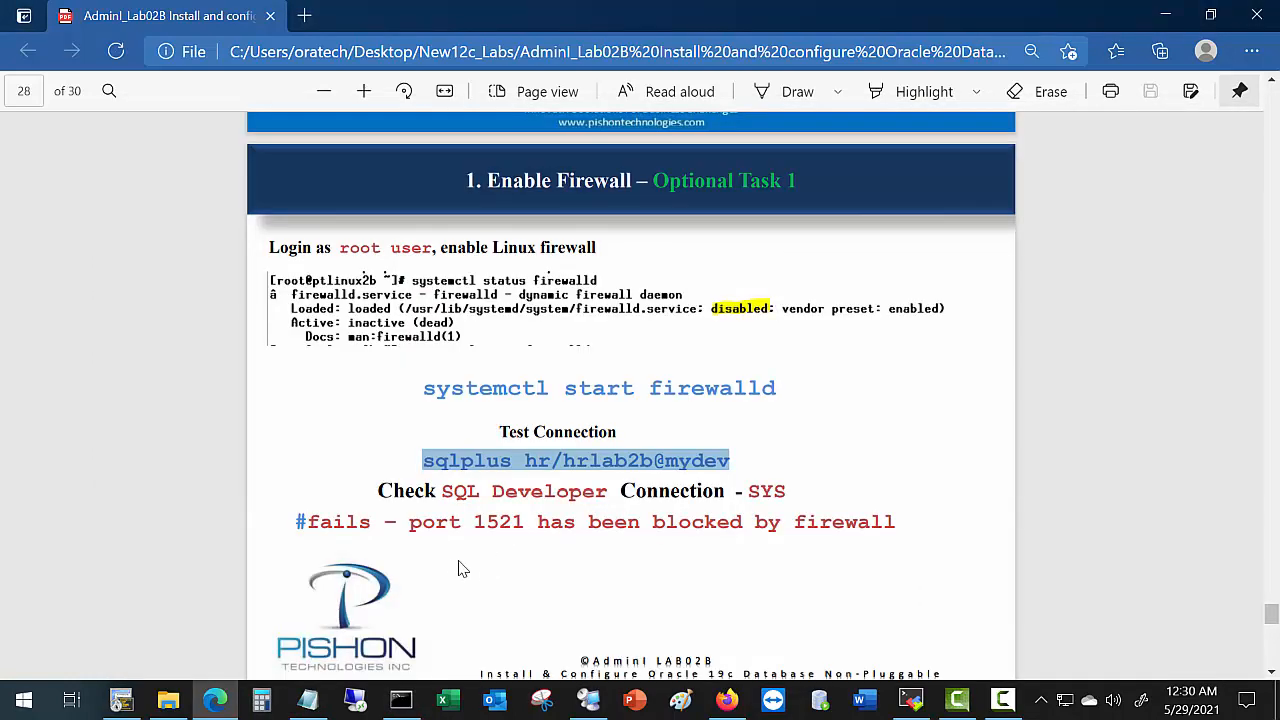
On page 29's Optional Task 2, highlight ports 1521, 1523, 5500 and select 'systemctl stop firewalld'.
{"action": "scroll", "coordinate": [451, 566], "scroll_direction": "down", "scroll_amount": 5}
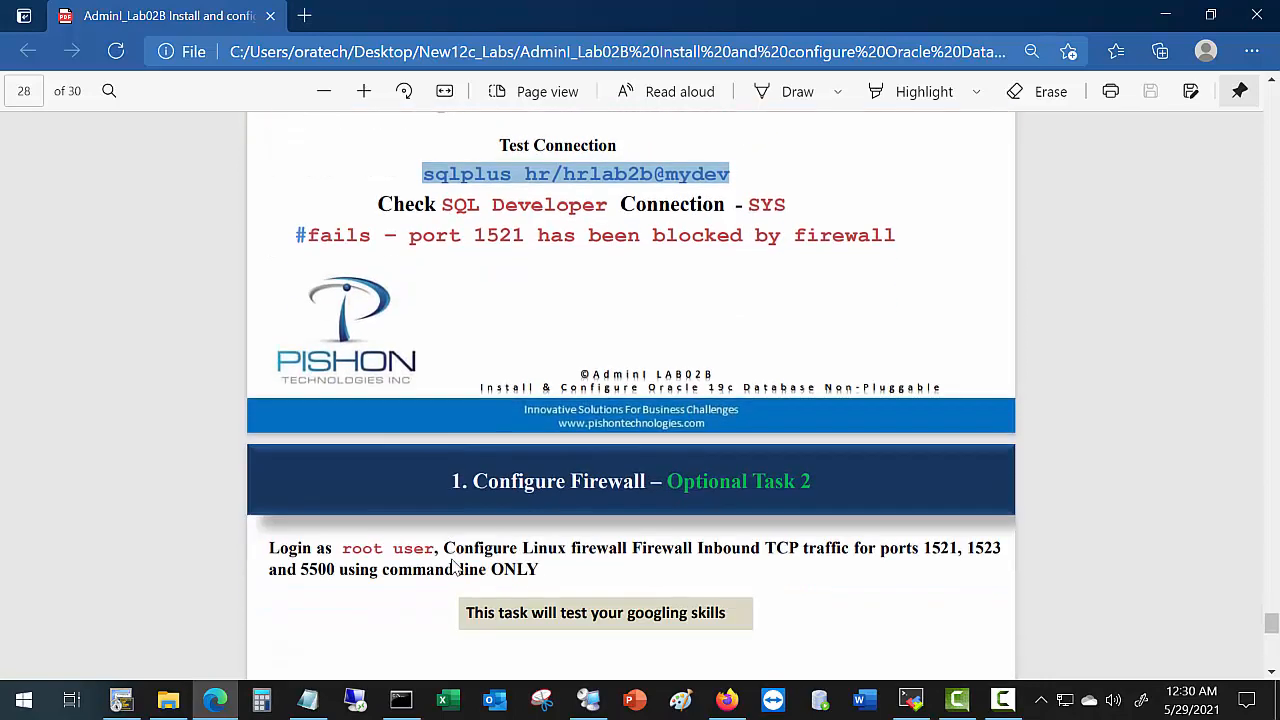
{"action": "scroll", "coordinate": [453, 555], "scroll_direction": "down", "scroll_amount": 3}
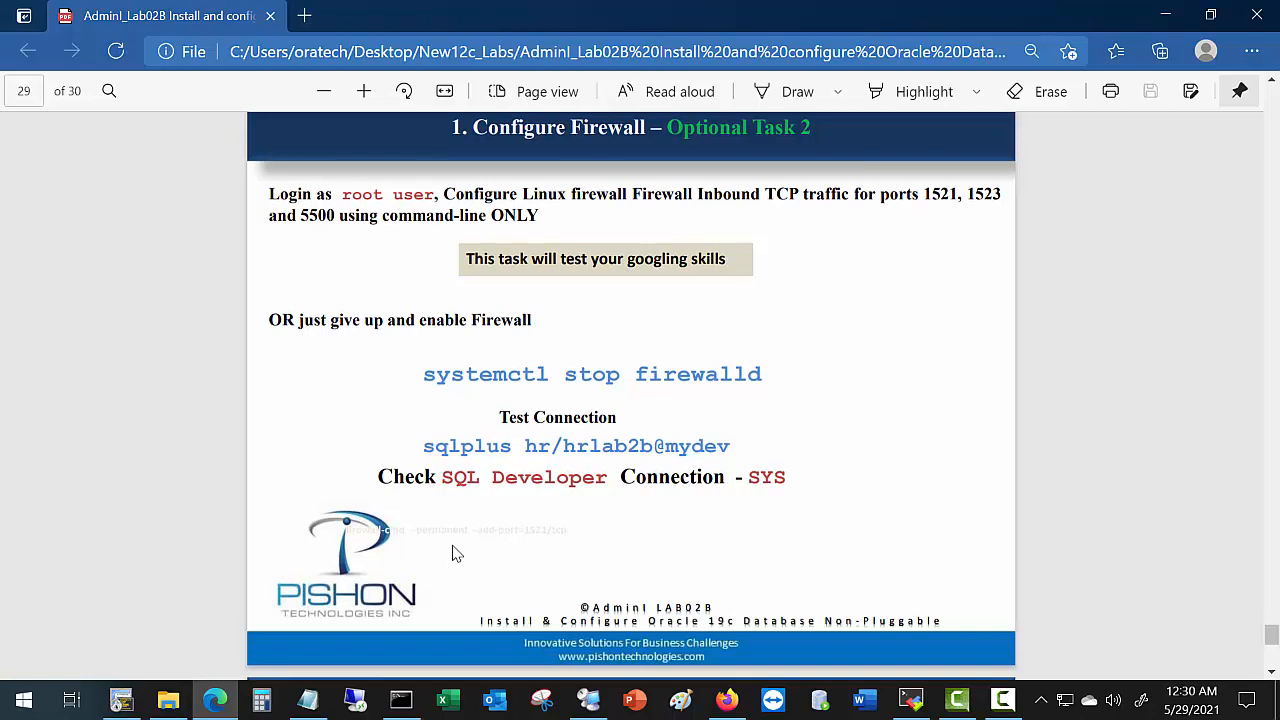
{"action": "scroll", "coordinate": [452, 550], "scroll_direction": "up", "scroll_amount": 1}
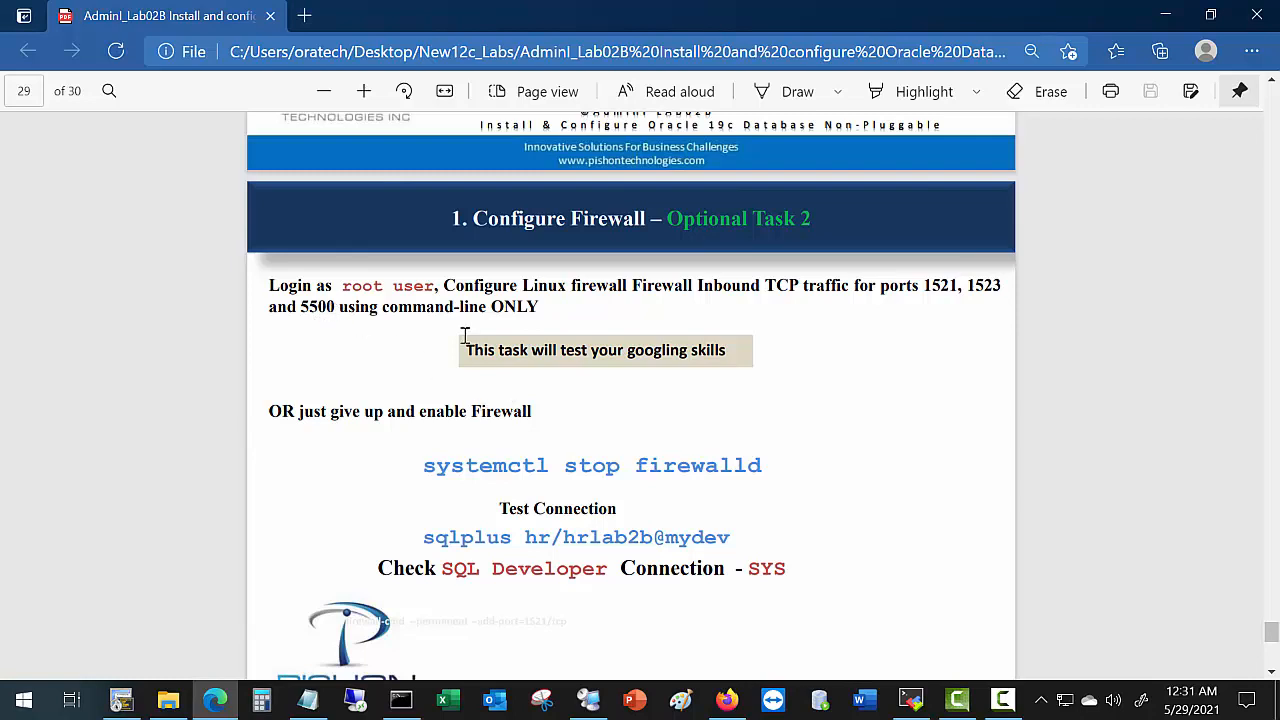
{"action": "left_click_drag", "start_coordinate": [926, 287], "coordinate": [1001, 292]}
{"action": "left_click_drag", "start_coordinate": [301, 306], "coordinate": [334, 318]}
{"action": "left_click_drag", "start_coordinate": [419, 470], "coordinate": [775, 465]}
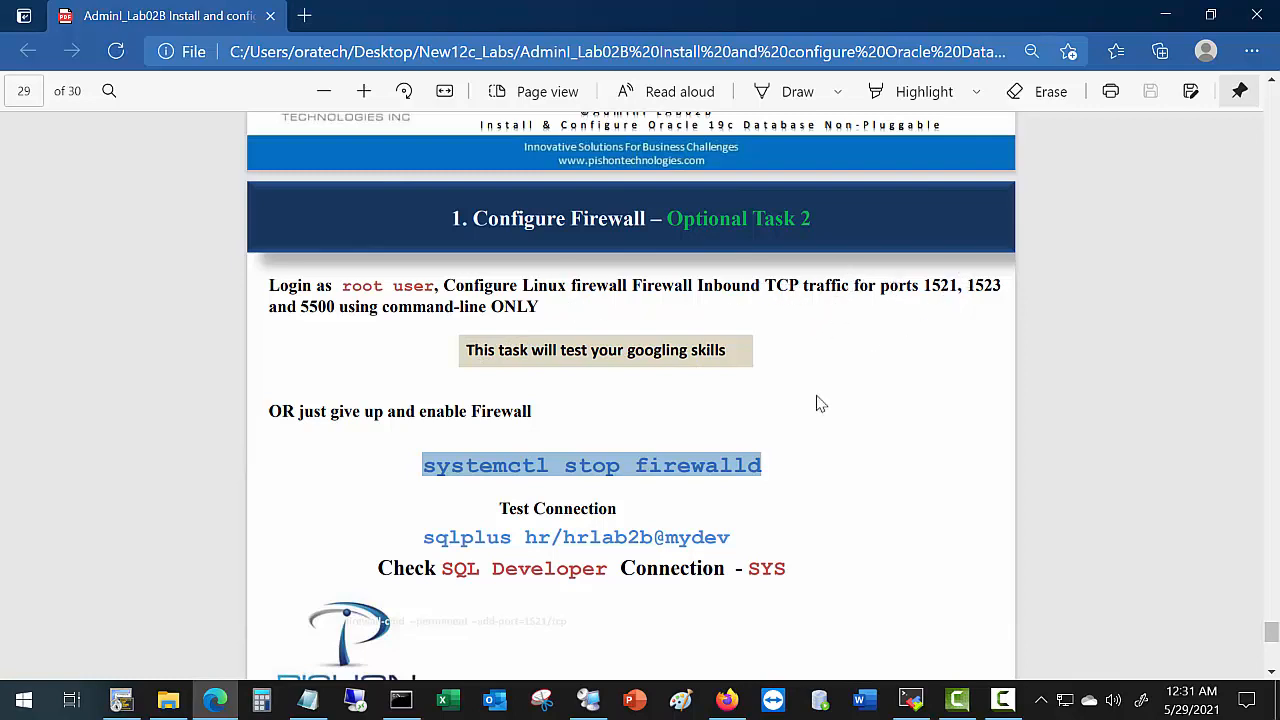
Paste and run 'systemctl stop firewalld' at the SecureCRT root prompt, then return to the guide.
{"action": "left_click", "coordinate": [141, 706]}
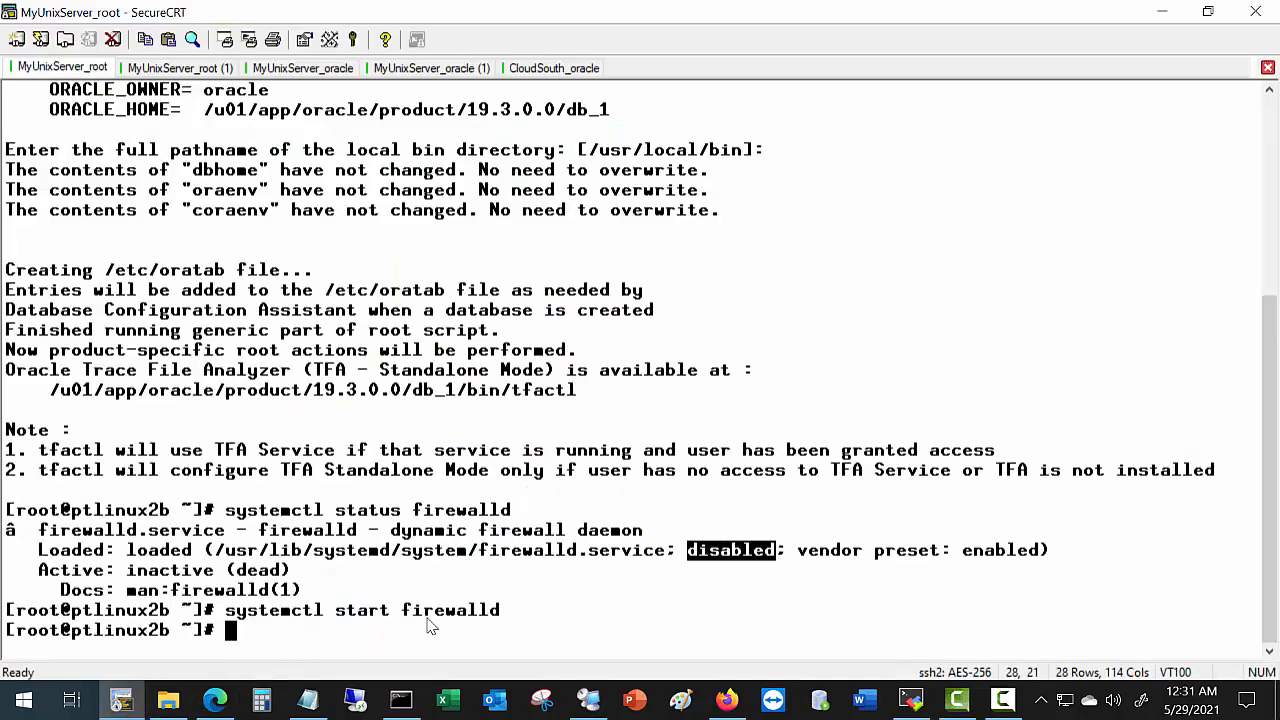
{"action": "right_click", "coordinate": [491, 626]}
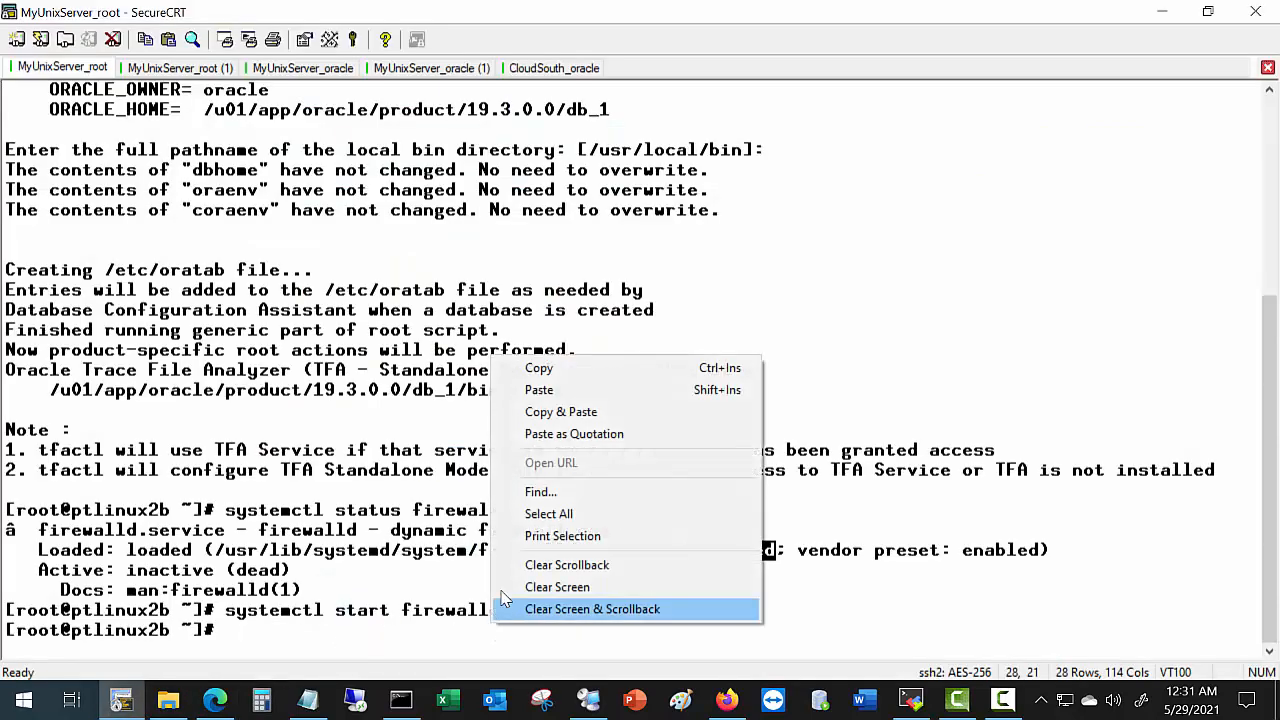
{"action": "left_click", "coordinate": [573, 390]}
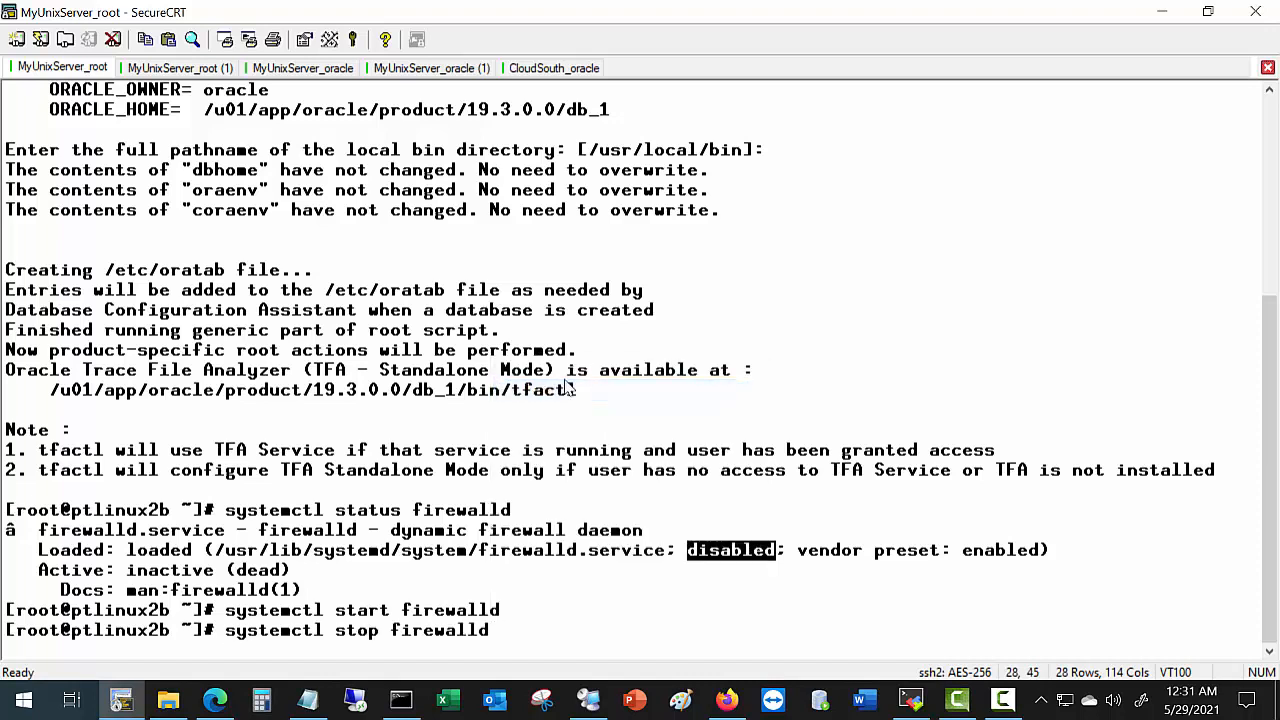
{"action": "key", "text": "Return"}
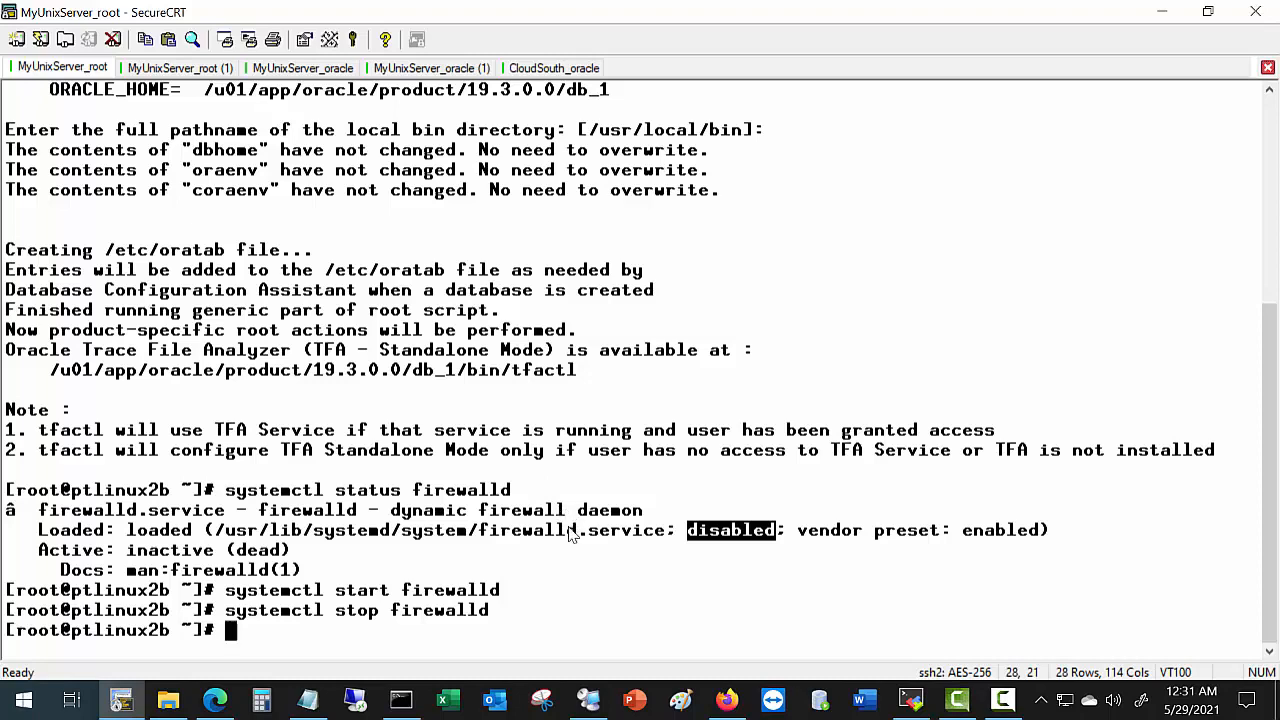
{"action": "key", "text": "alt+Tab"}
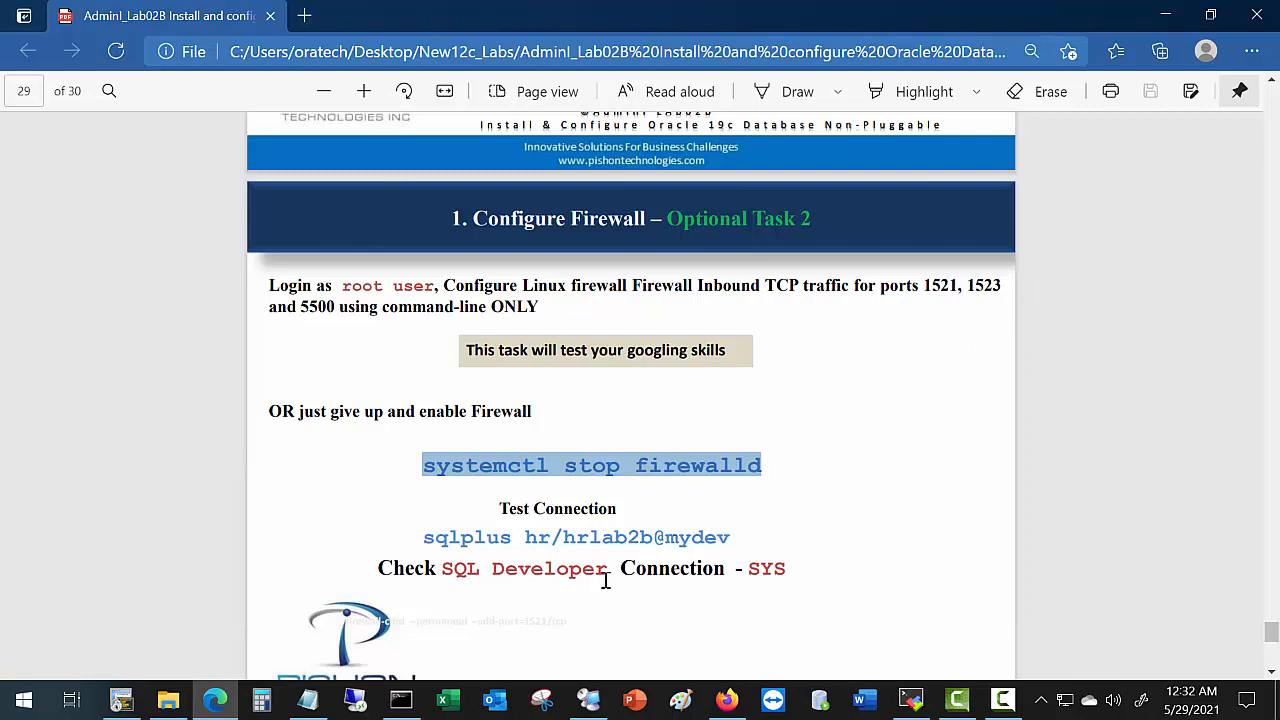
{"action": "scroll", "coordinate": [603, 585], "scroll_direction": "down", "scroll_amount": 3}
{"action": "scroll", "coordinate": [601, 580], "scroll_direction": "down", "scroll_amount": 2}
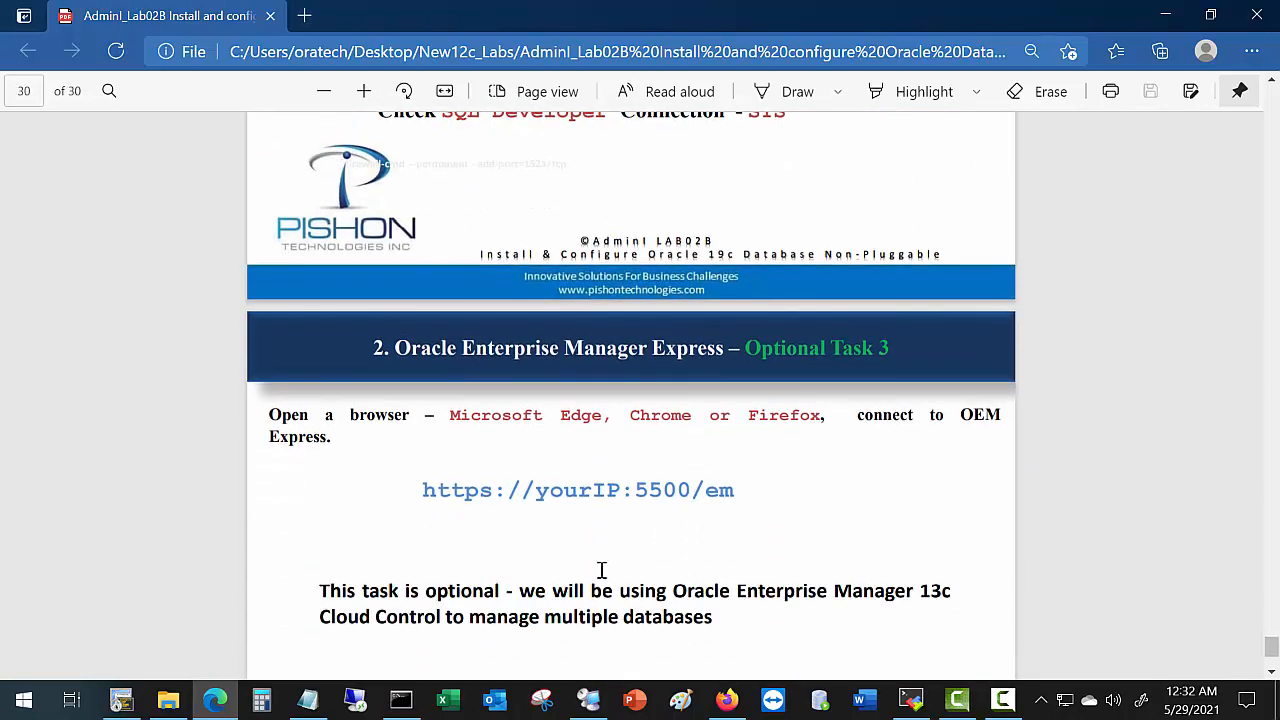
{"action": "scroll", "coordinate": [603, 575], "scroll_direction": "down", "scroll_amount": 2}
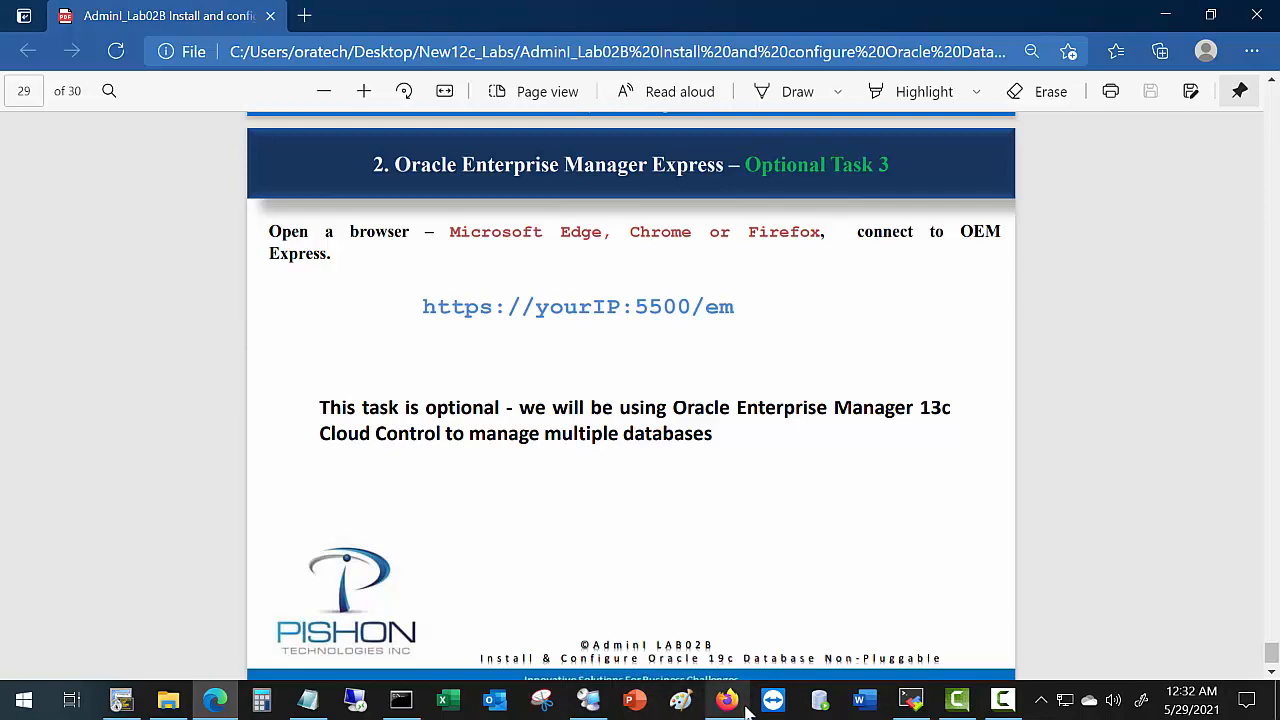
{"action": "mouse_move", "coordinate": [728, 706]}
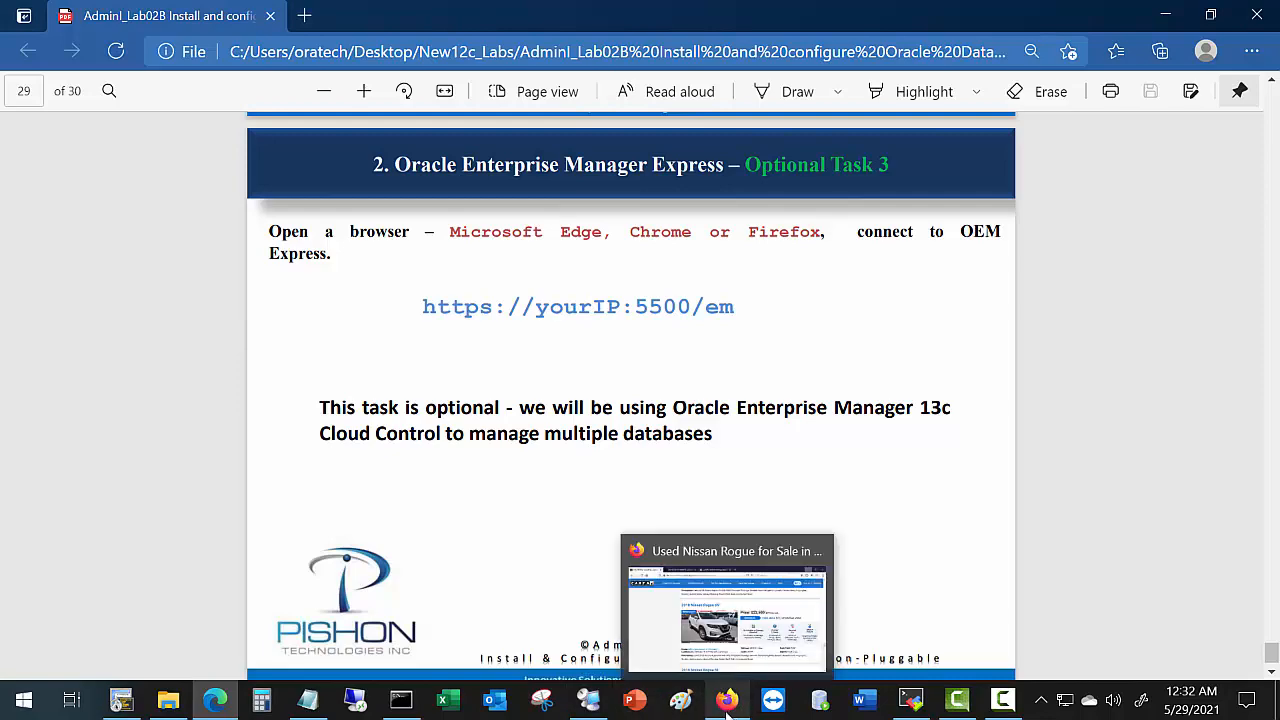
{"action": "left_click", "coordinate": [728, 706]}
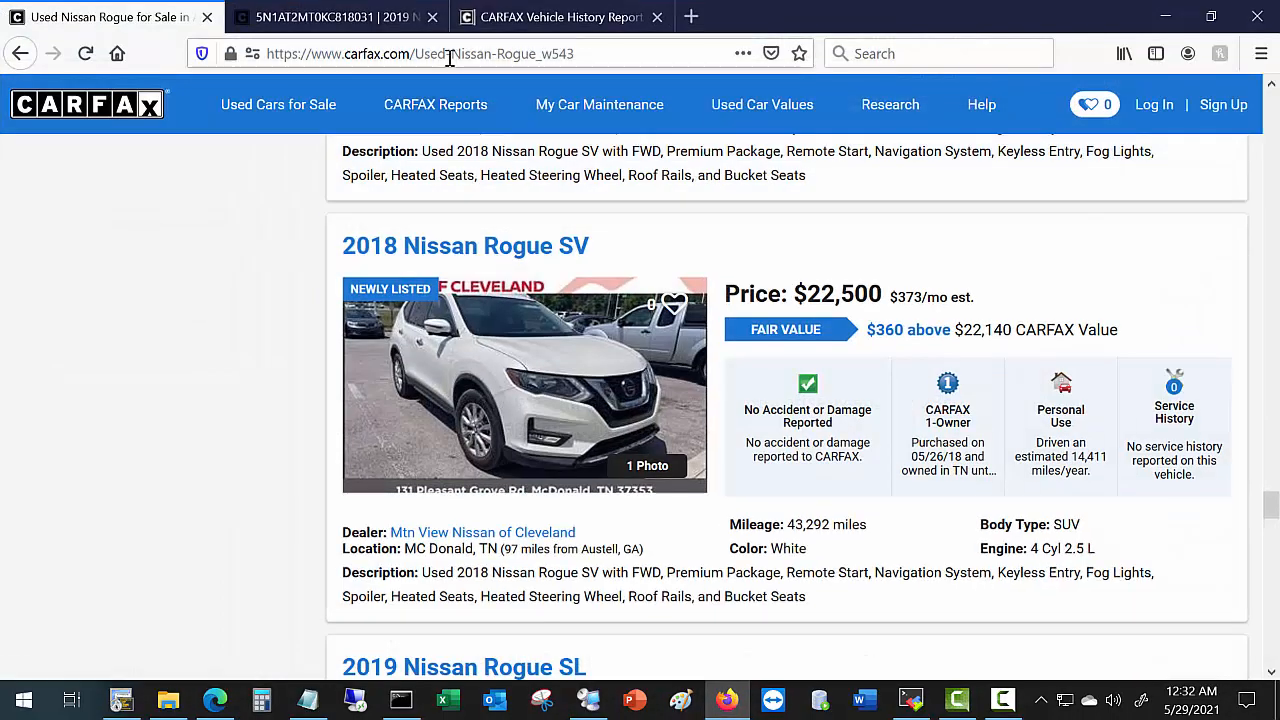
{"action": "left_click", "coordinate": [690, 17]}
{"action": "left_click", "coordinate": [480, 55]}
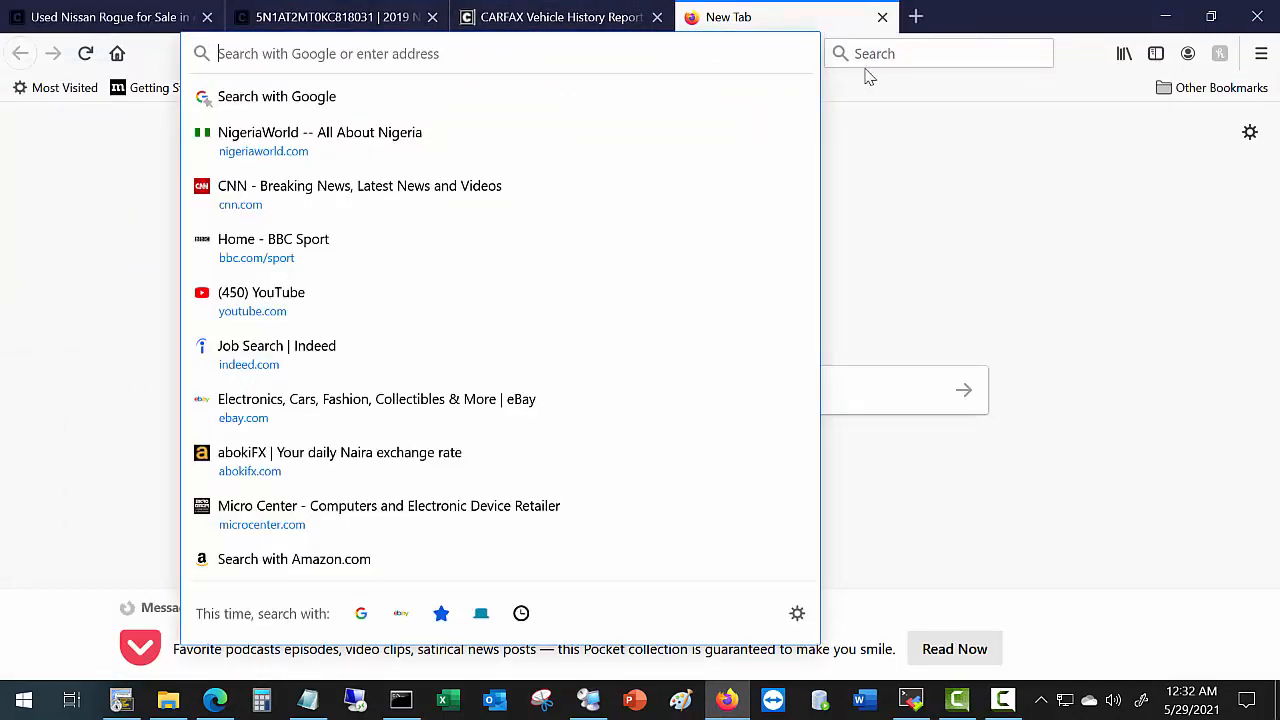
{"action": "type", "text": "http"}
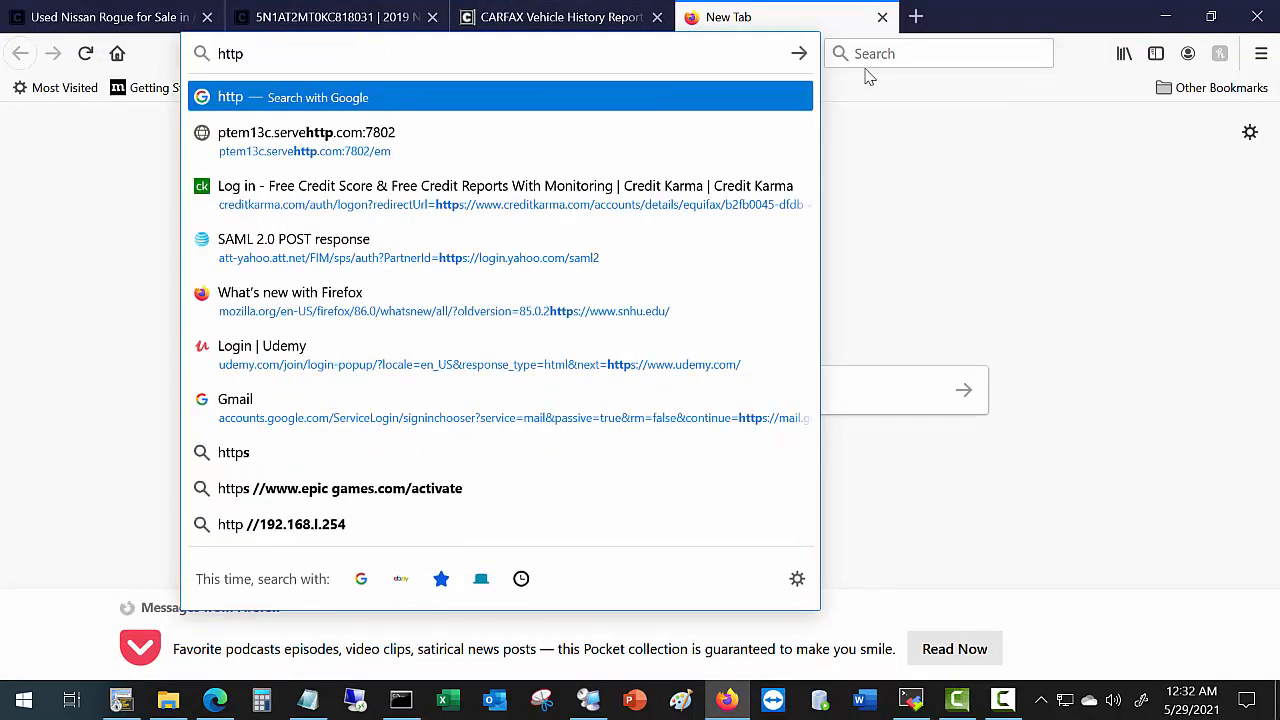
{"action": "type", "text": "s:"}
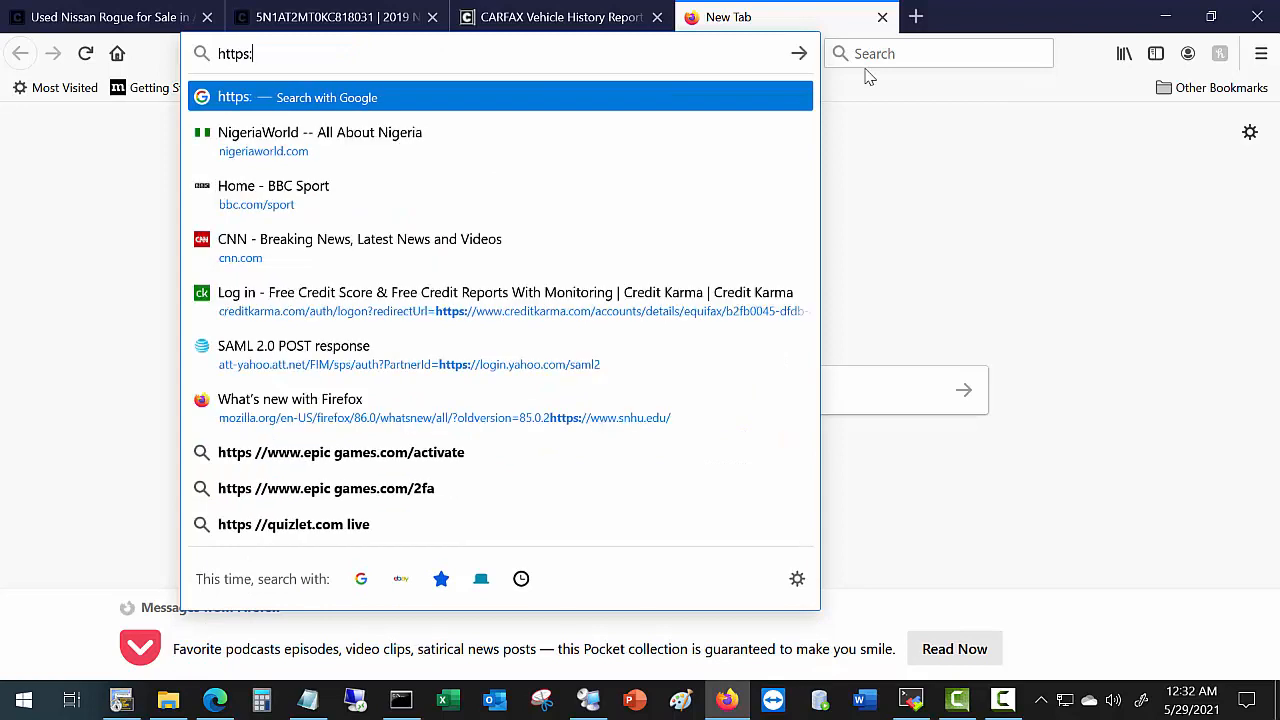
{"action": "type", "text": "//"}
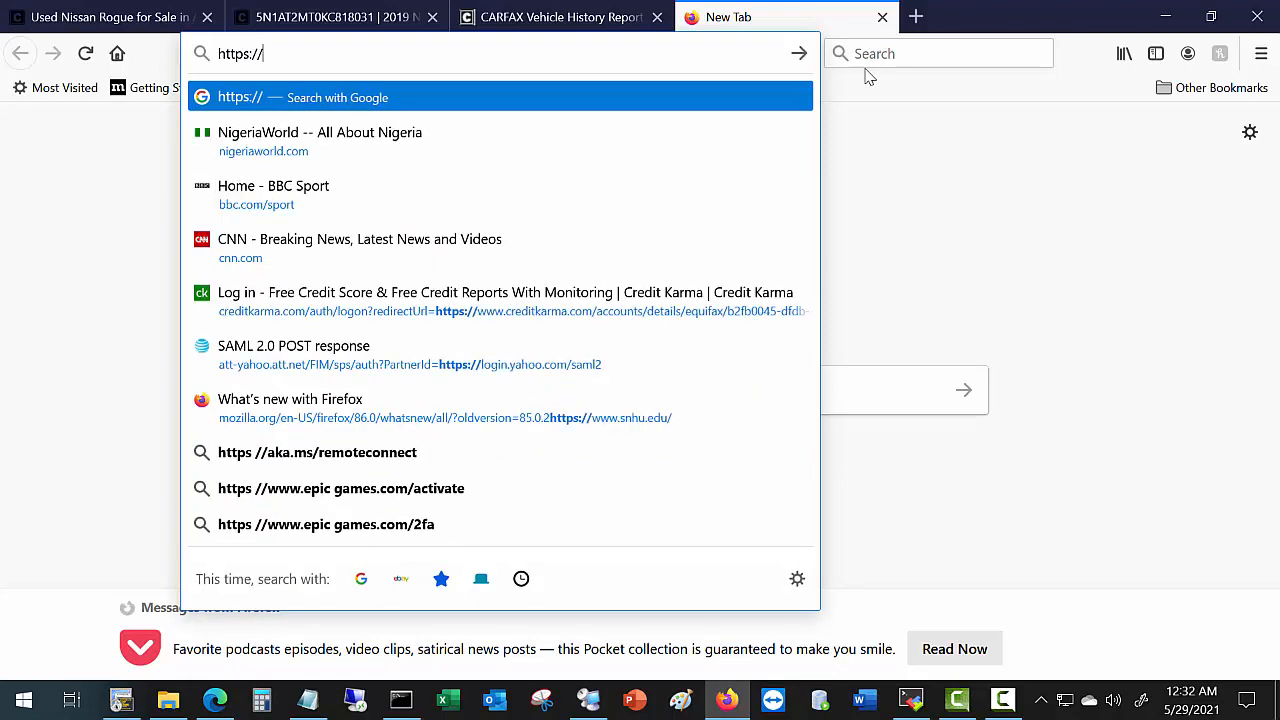
{"action": "type", "text": "192.16"}
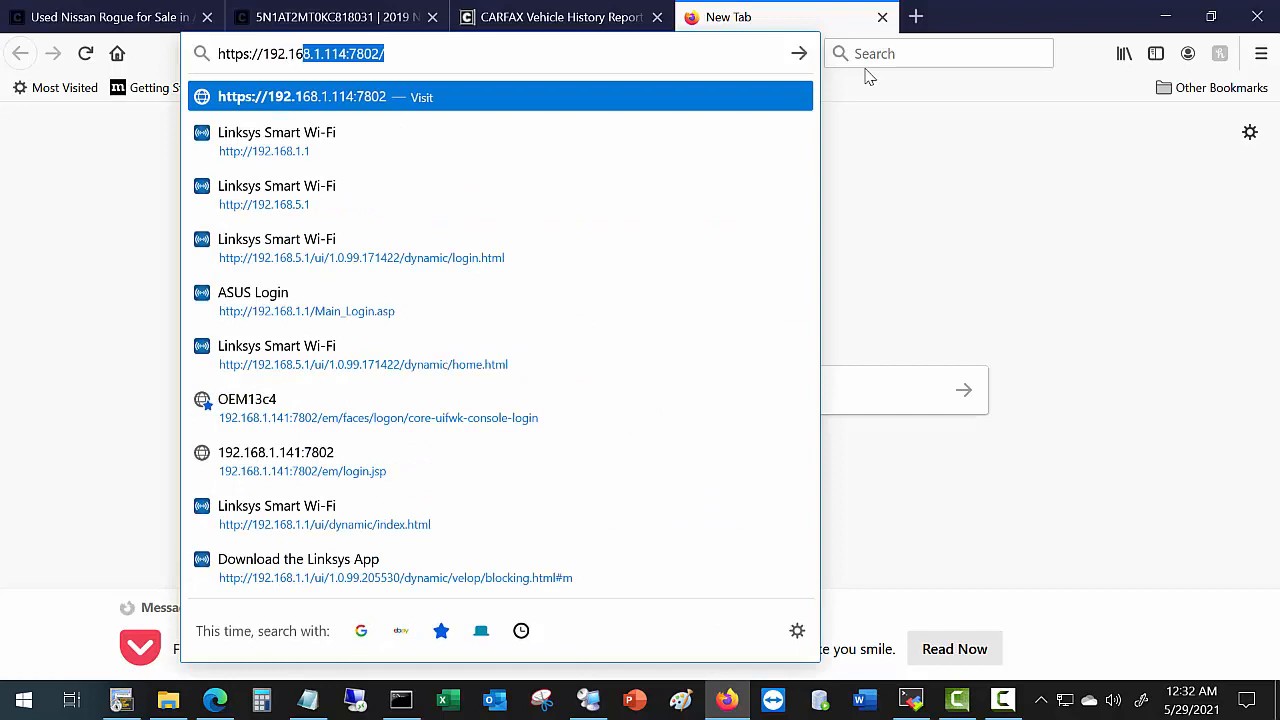
{"action": "type", "text": "8.1"}
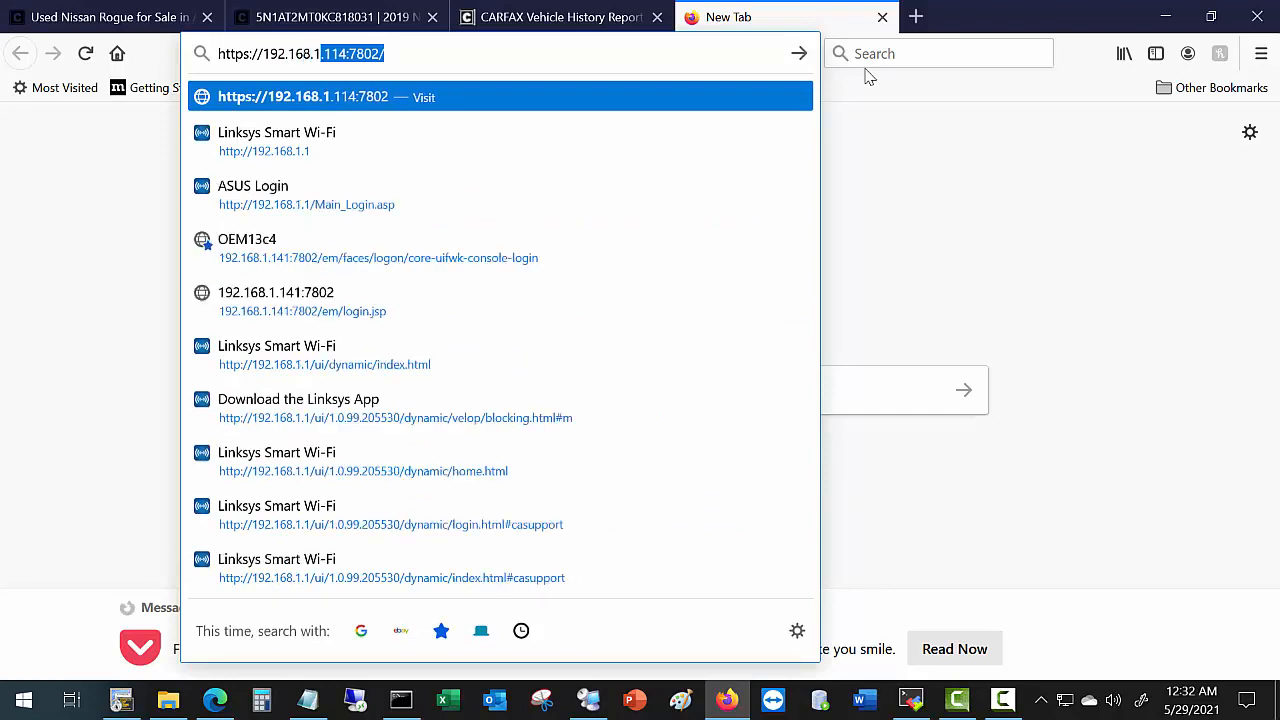
{"action": "type", "text": ".19"}
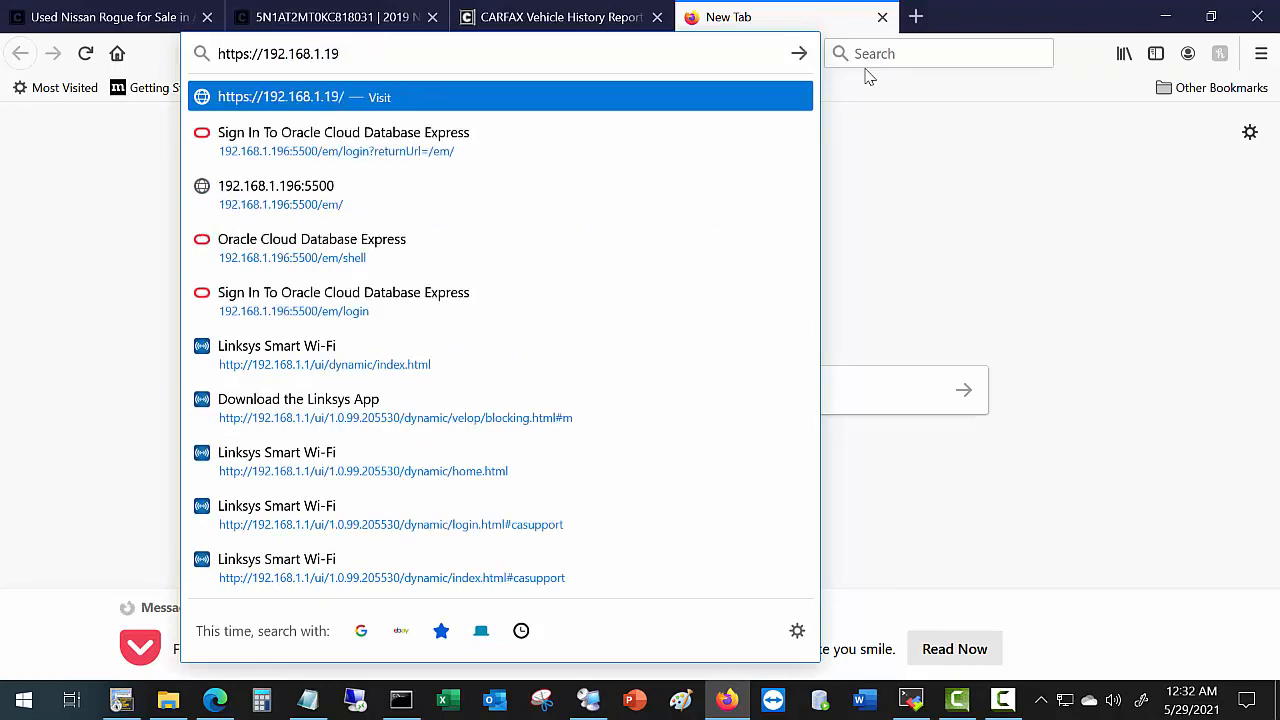
{"action": "type", "text": "6:"}
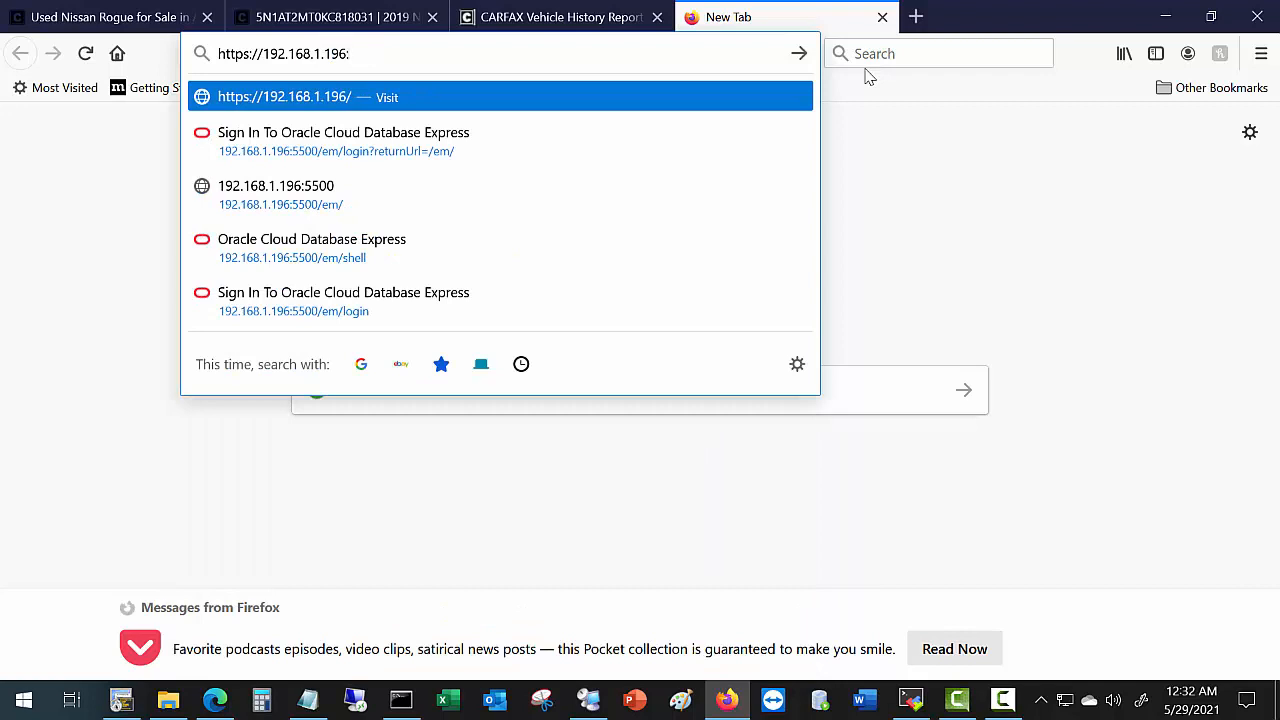
{"action": "type", "text": "5500"}
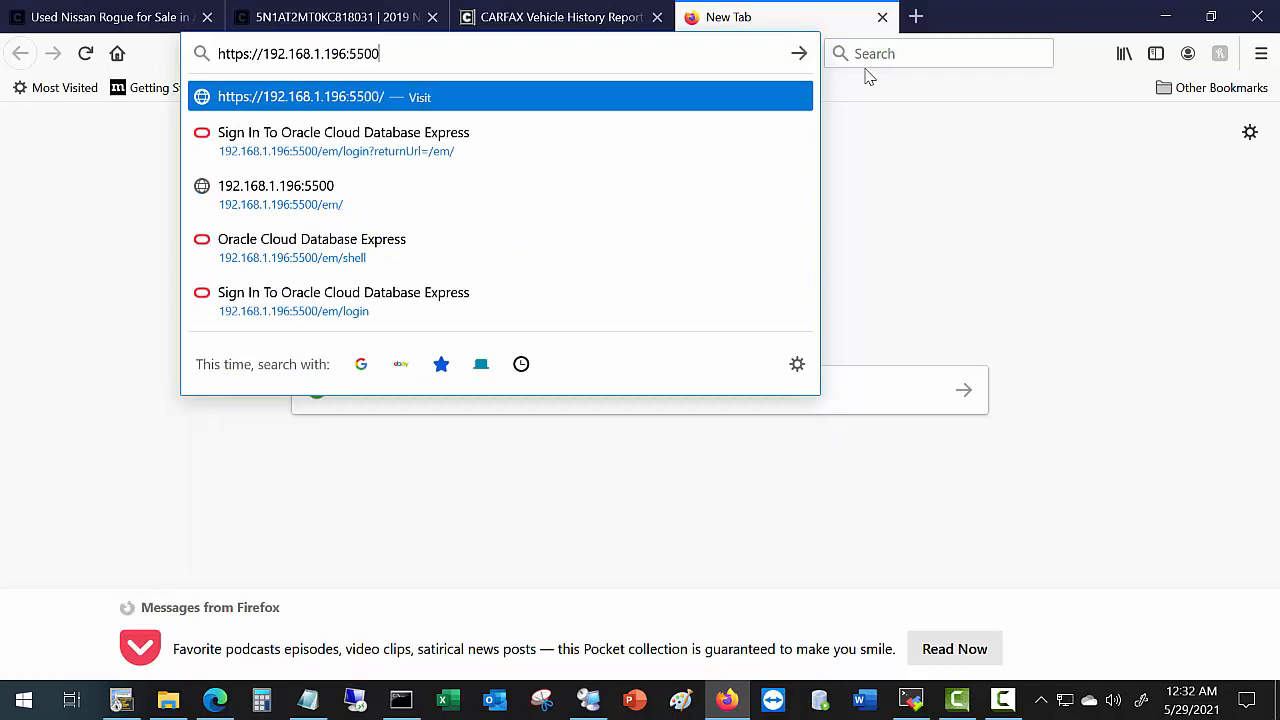
{"action": "type", "text": "/em"}
{"action": "key", "text": "Return"}
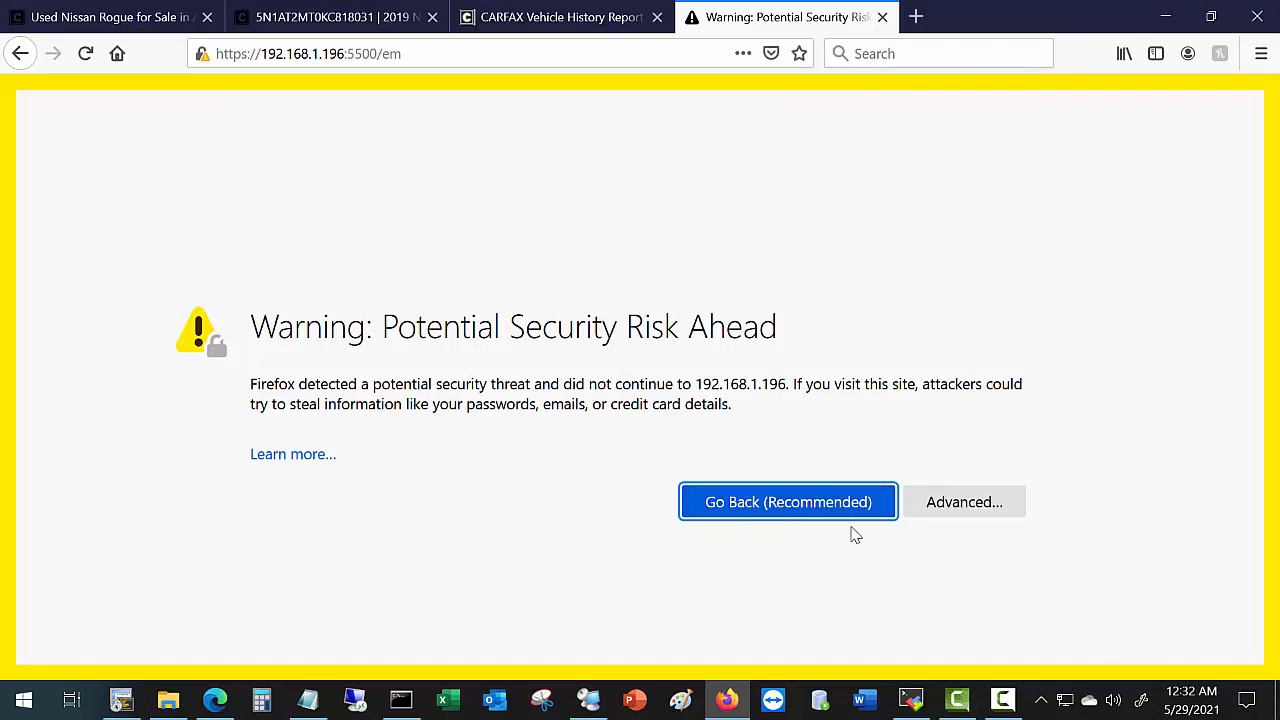
Accept the self-signed certificate risk to reach the EM Express sign-in page.
{"action": "left_click", "coordinate": [980, 503]}
{"action": "scroll", "coordinate": [740, 557], "scroll_direction": "down", "scroll_amount": 3}
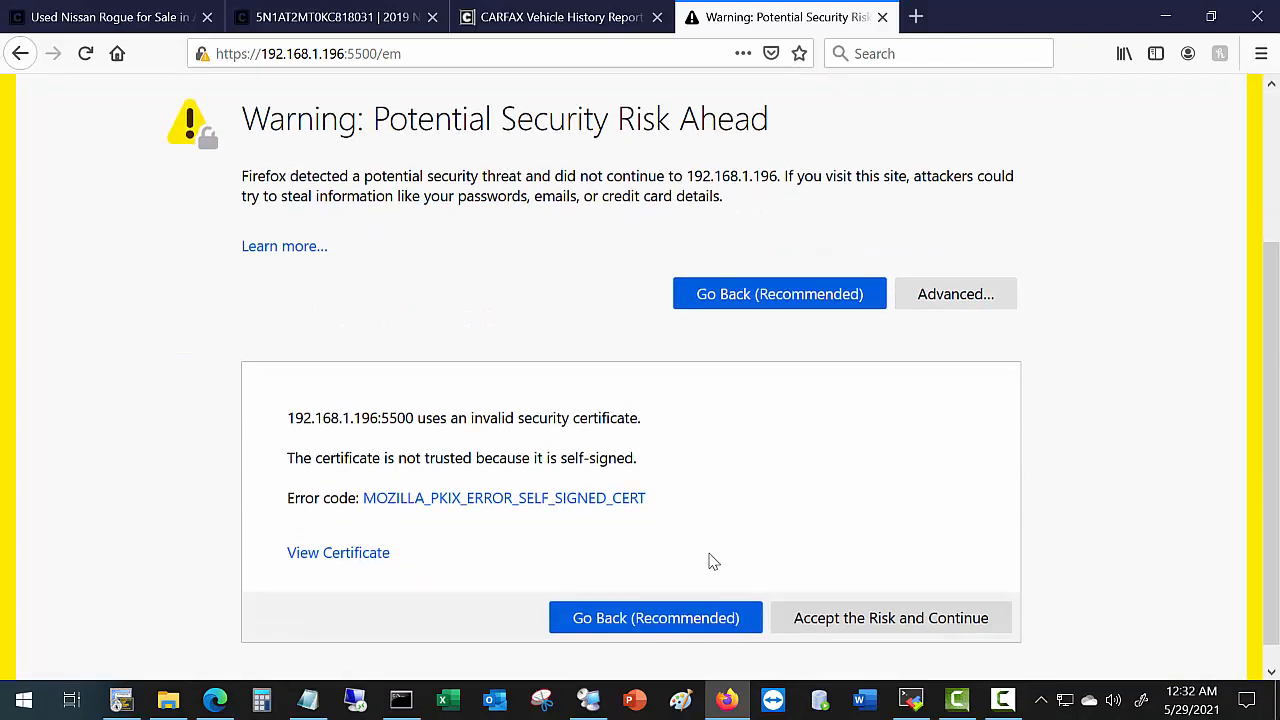
{"action": "left_click", "coordinate": [934, 624]}
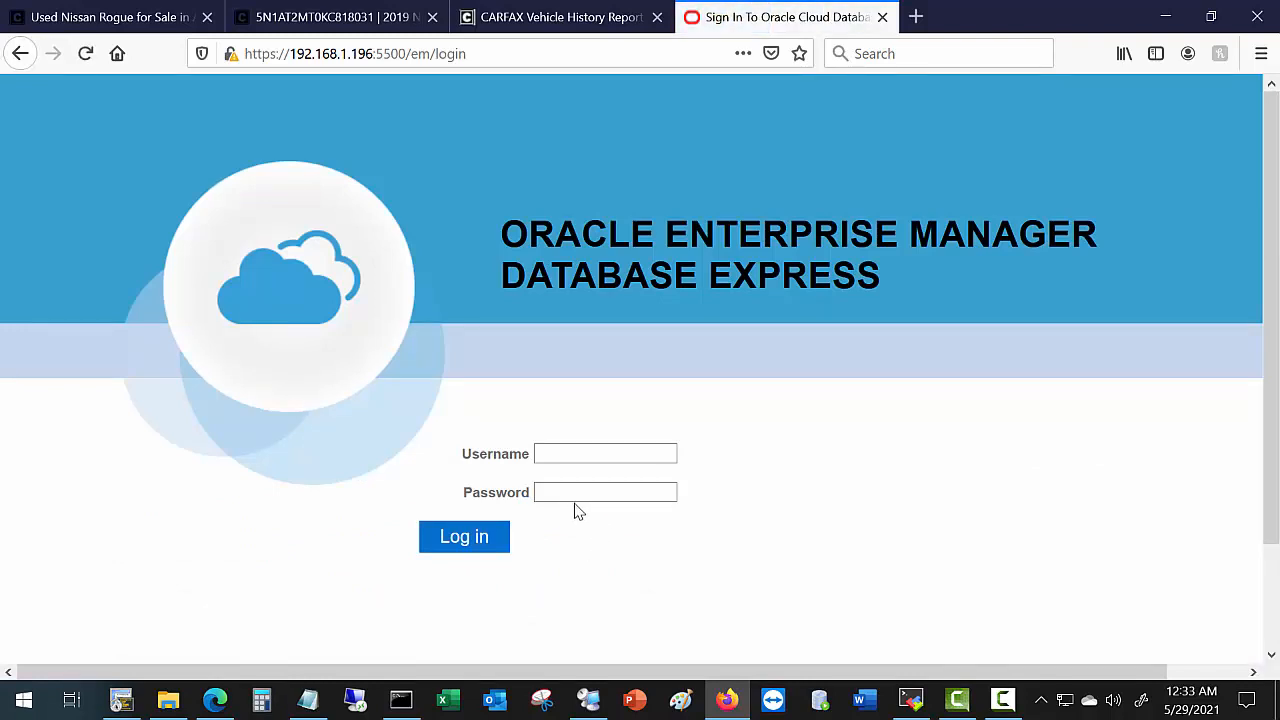
Log in to EM Express as sys with its password and decline saving the login.
{"action": "left_click", "coordinate": [587, 452]}
{"action": "type", "text": "sys"}
{"action": "left_click", "coordinate": [554, 487]}
{"action": "type", "text": "•"}
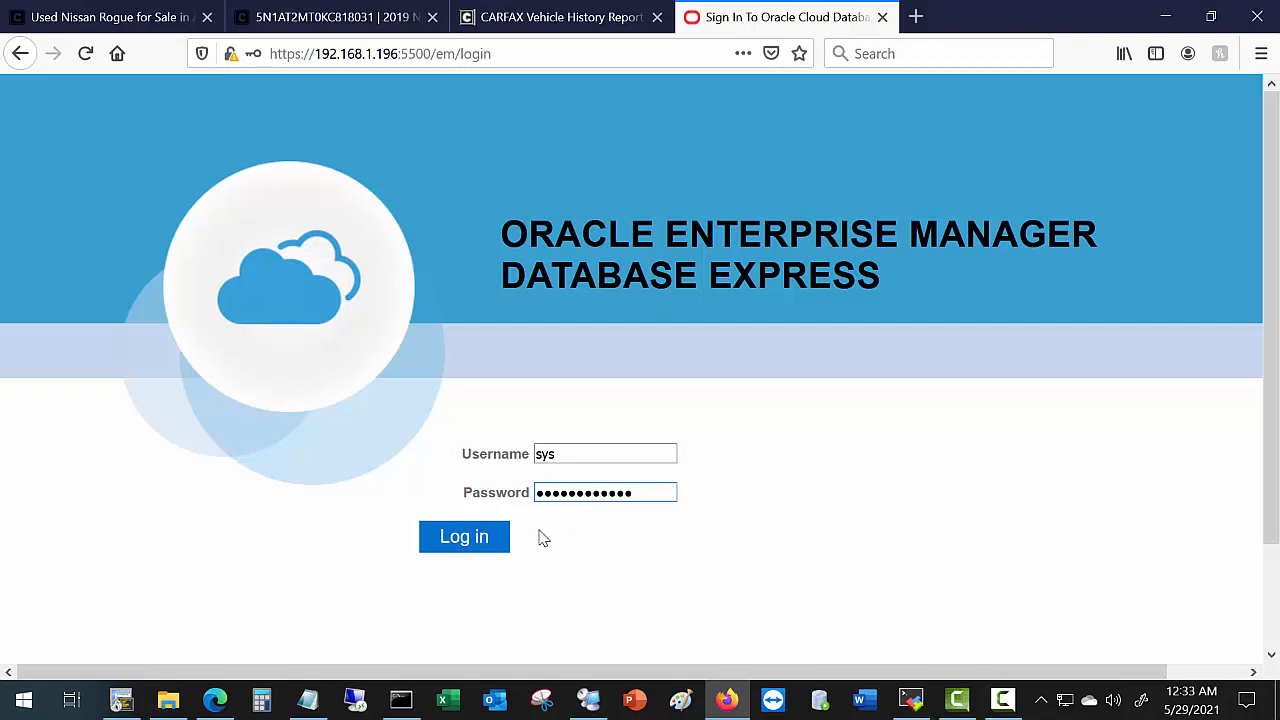
{"action": "left_click", "coordinate": [491, 541]}
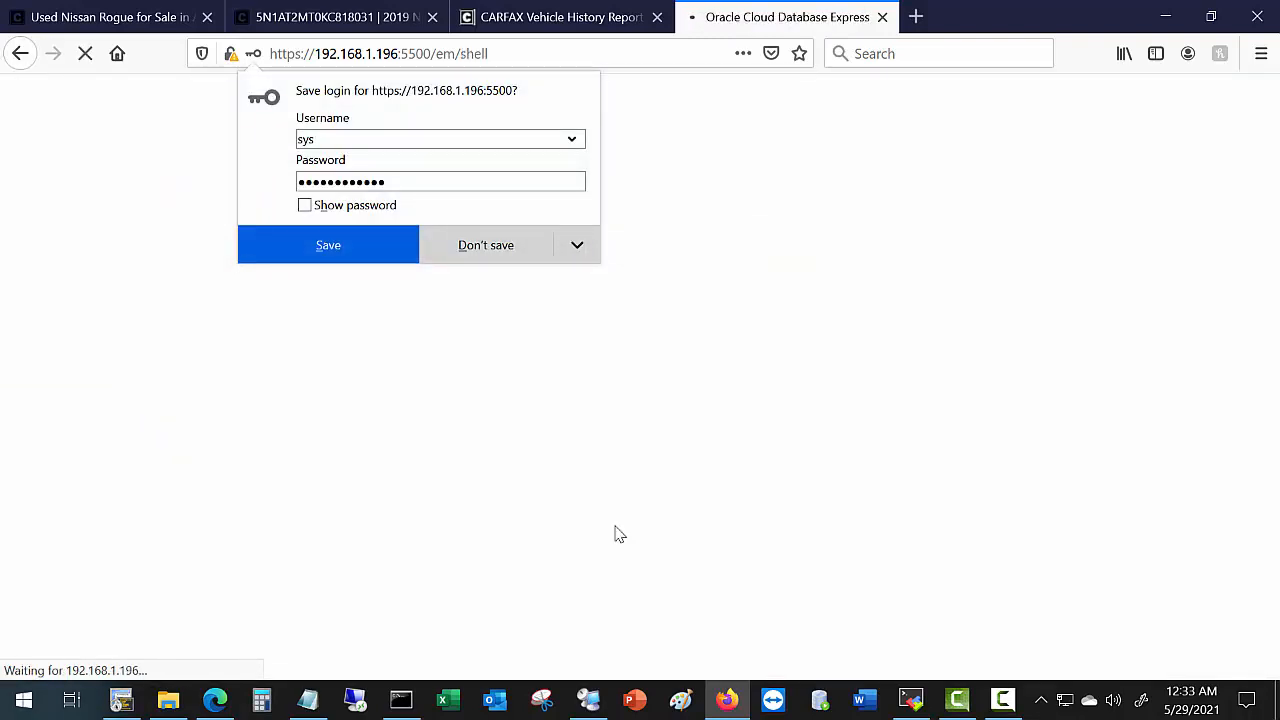
{"action": "left_click", "coordinate": [510, 247]}
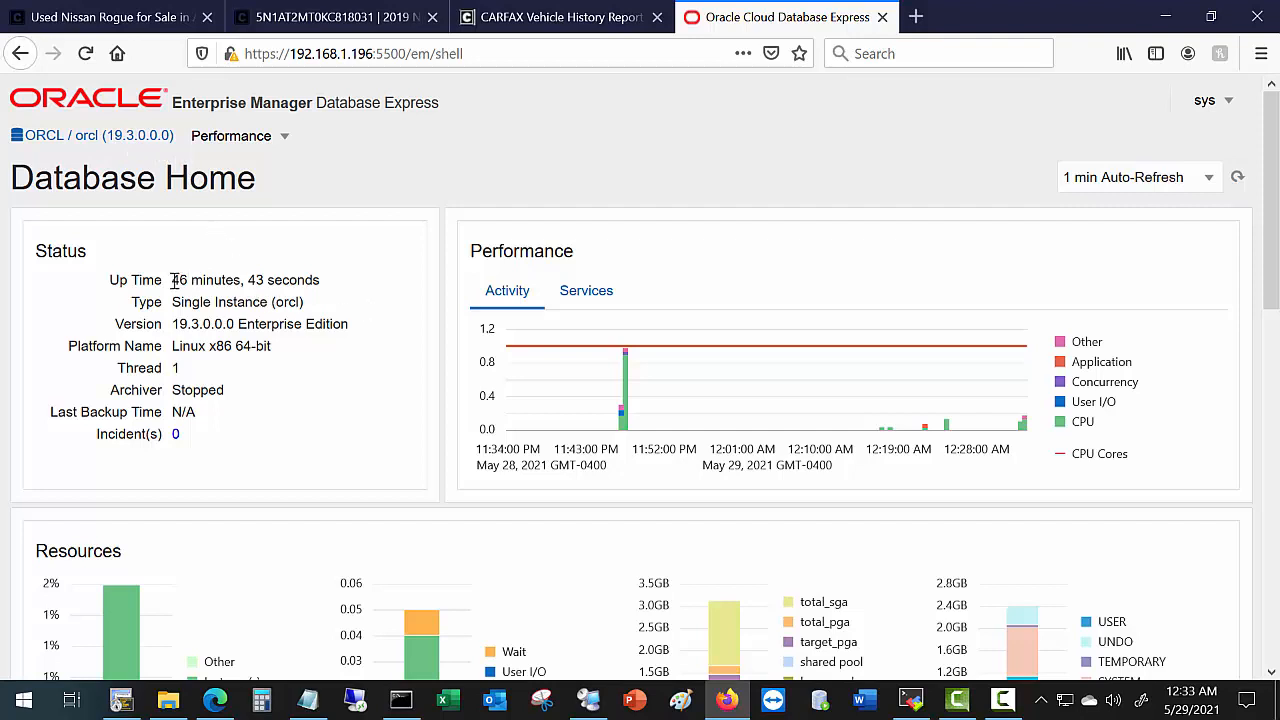
{"action": "left_click_drag", "start_coordinate": [172, 287], "coordinate": [233, 281]}
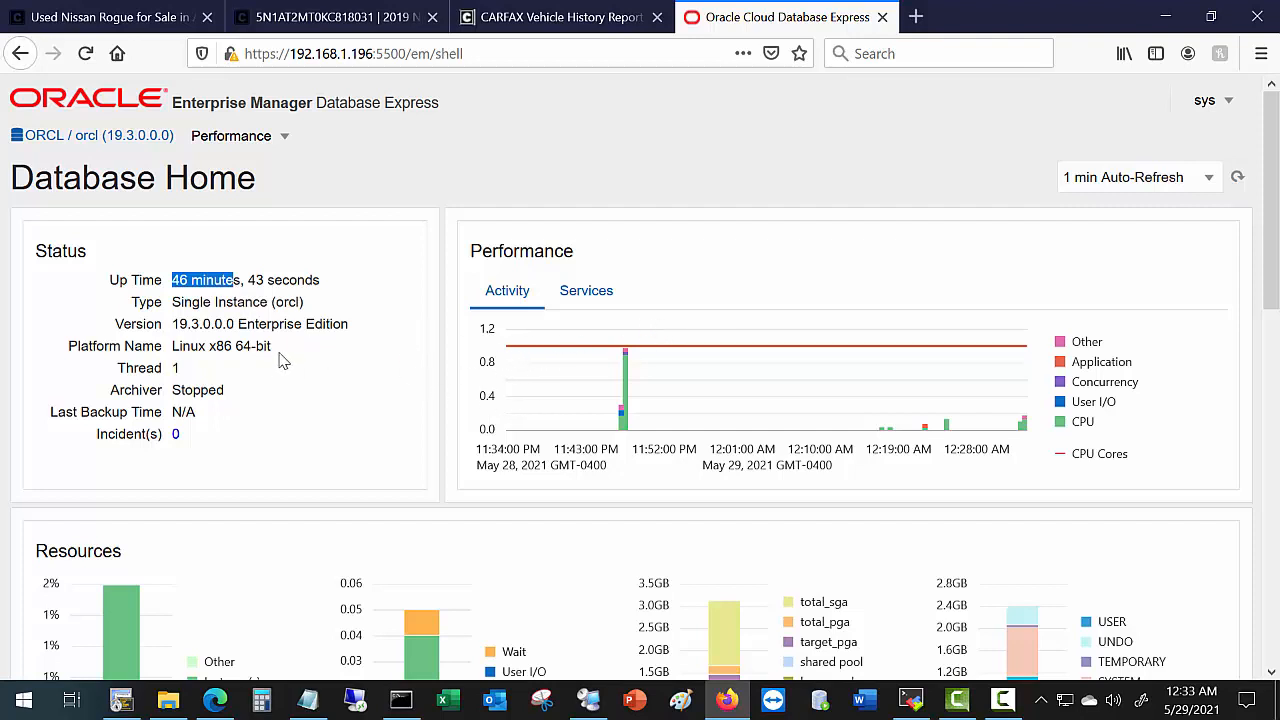
{"action": "left_click_drag", "start_coordinate": [273, 357], "coordinate": [175, 346]}
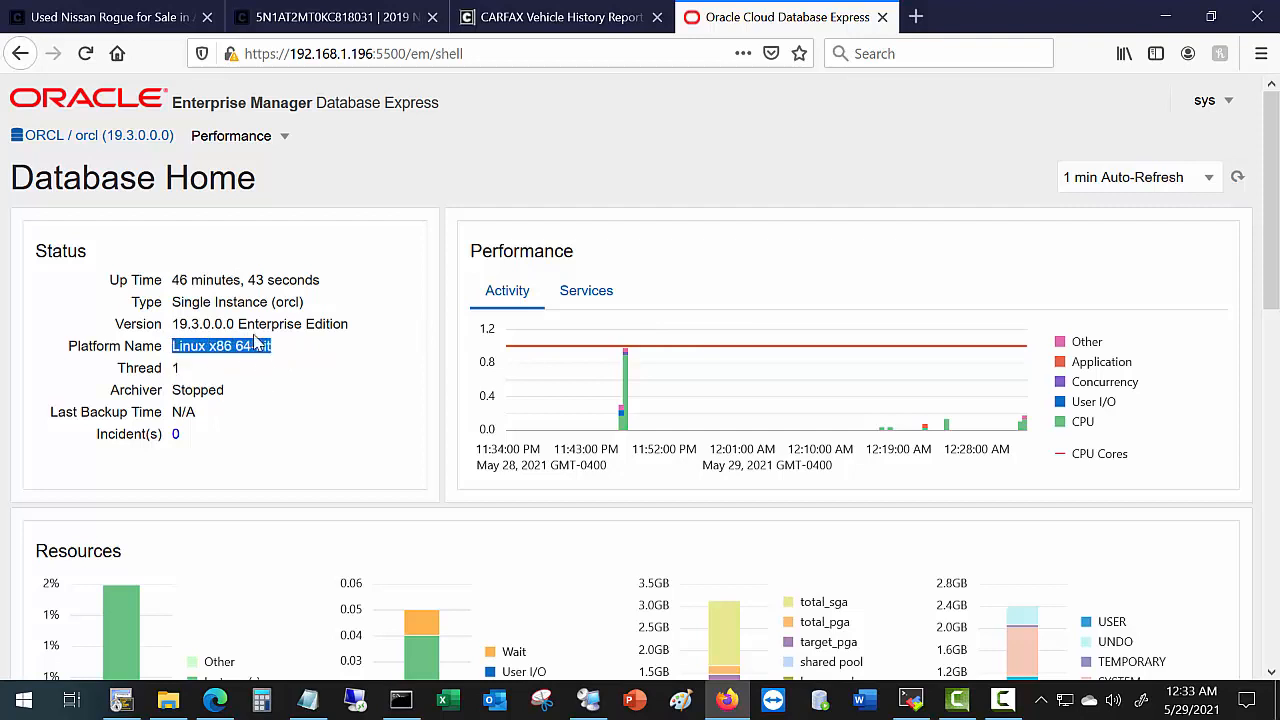
{"action": "left_click_drag", "start_coordinate": [240, 324], "coordinate": [362, 322]}
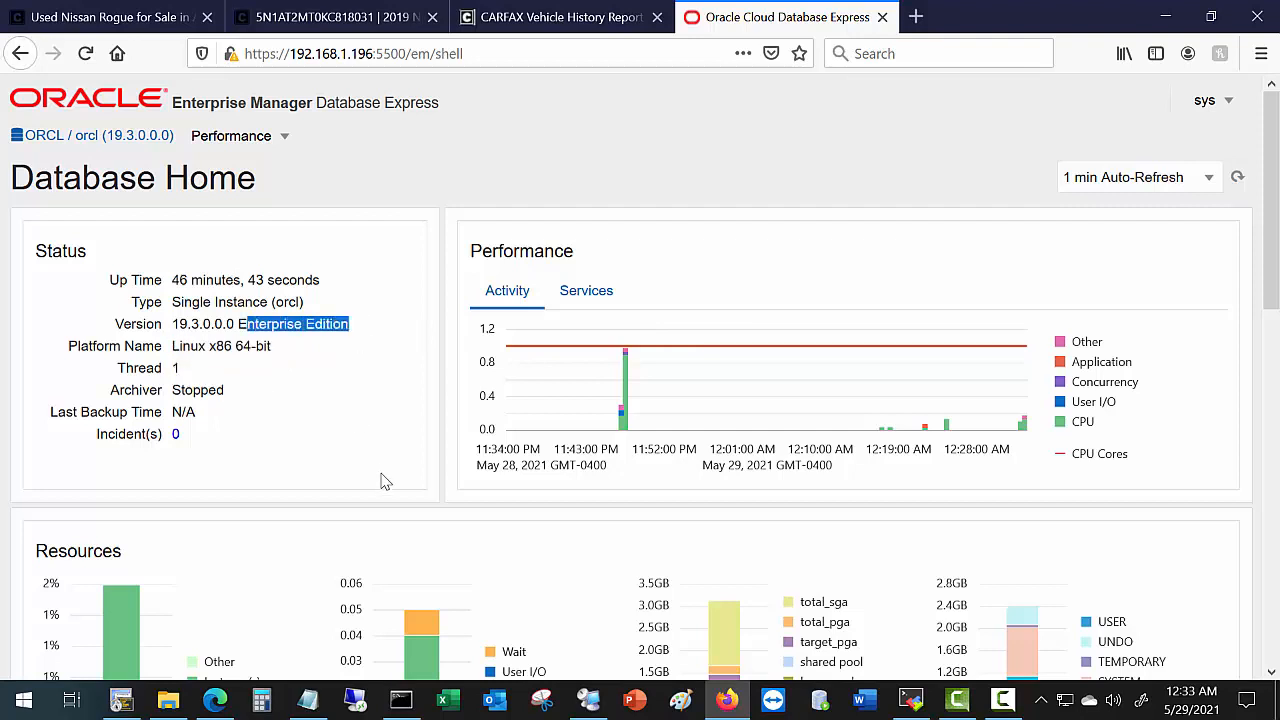
{"action": "scroll", "coordinate": [388, 476], "scroll_direction": "down", "scroll_amount": 3}
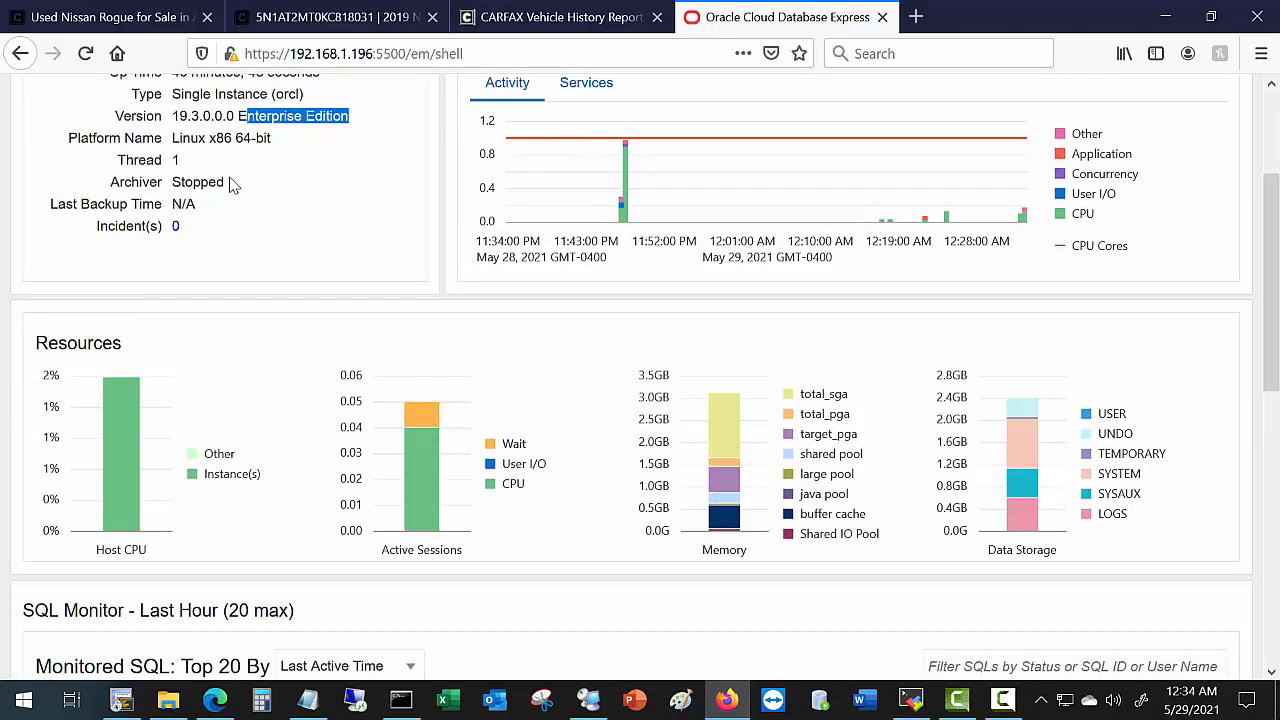
{"action": "left_click_drag", "start_coordinate": [229, 184], "coordinate": [193, 183]}
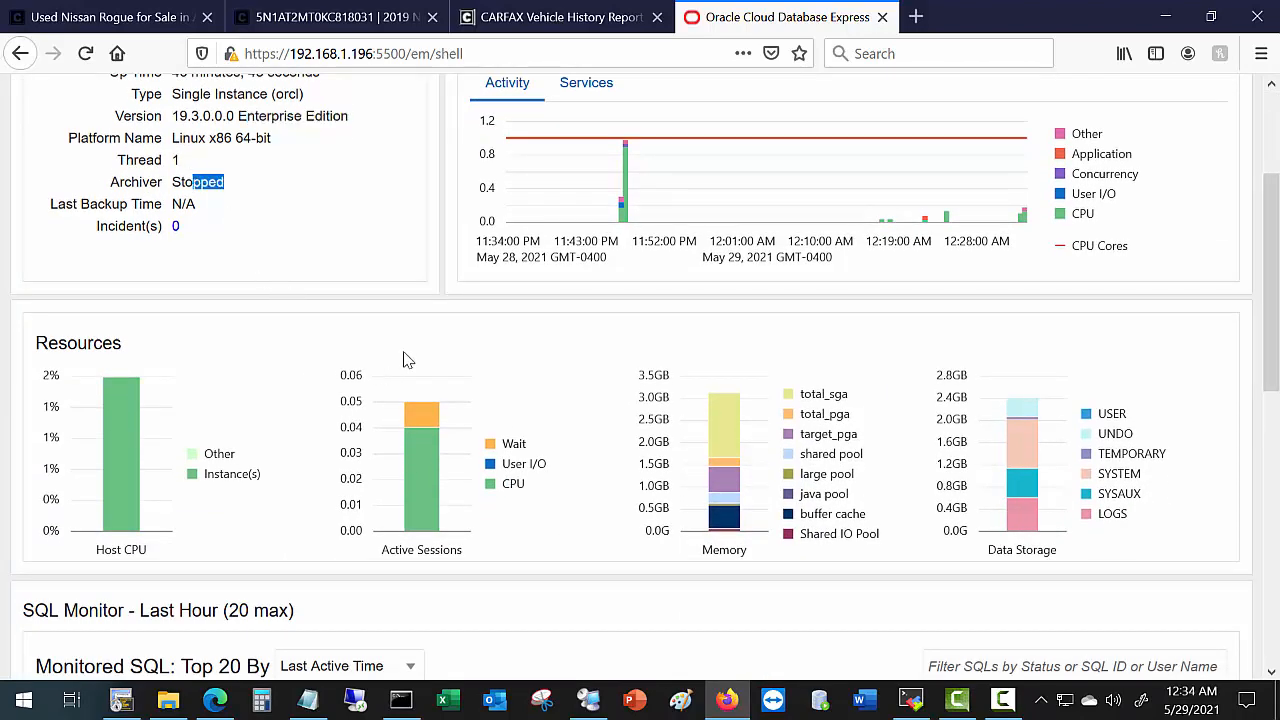
{"action": "scroll", "coordinate": [419, 367], "scroll_direction": "down", "scroll_amount": 3}
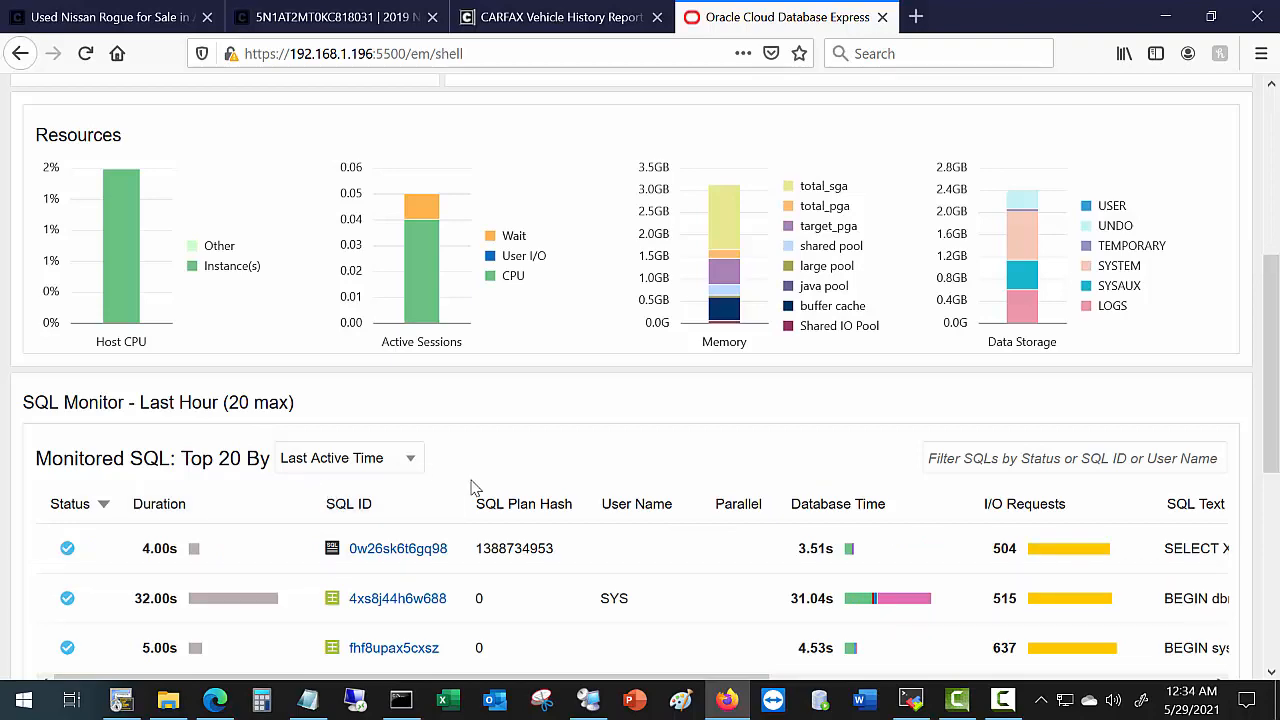
{"action": "scroll", "coordinate": [370, 490], "scroll_direction": "down", "scroll_amount": 3}
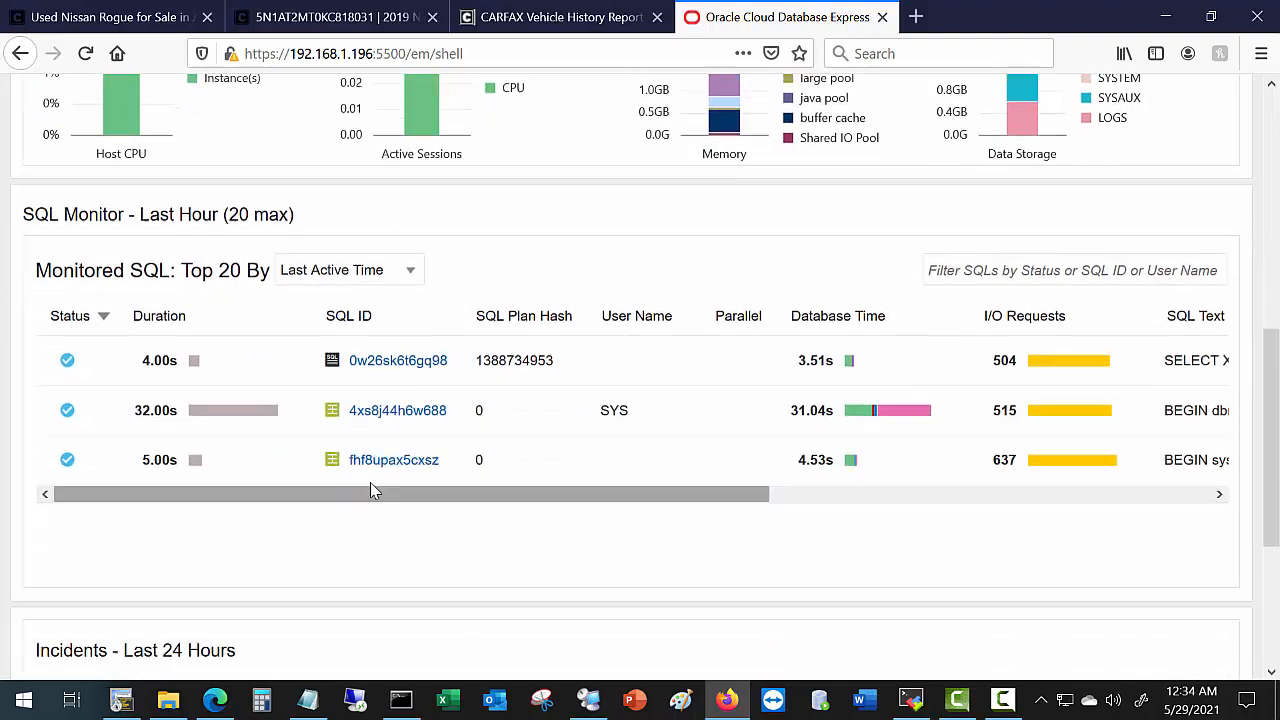
{"action": "scroll", "coordinate": [385, 470], "scroll_direction": "up", "scroll_amount": 8}
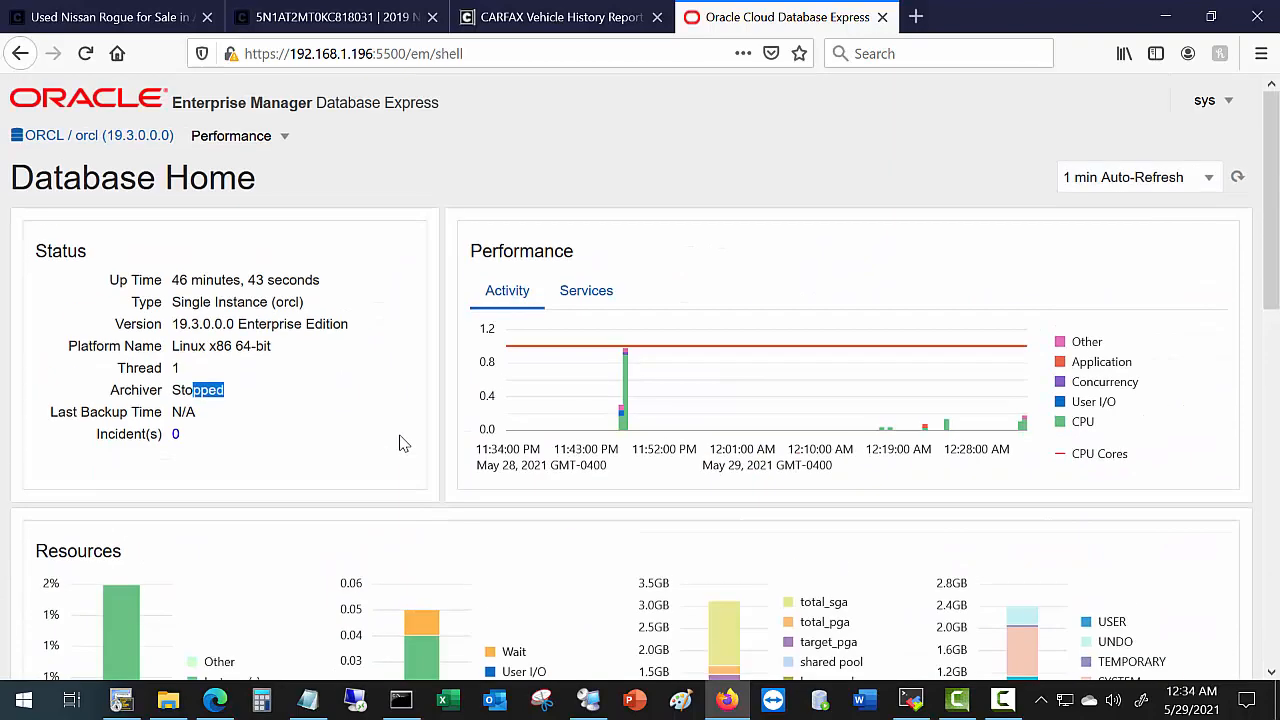
Open Performance Hub from the Performance menu and scroll down its activity.
{"action": "left_click", "coordinate": [245, 146]}
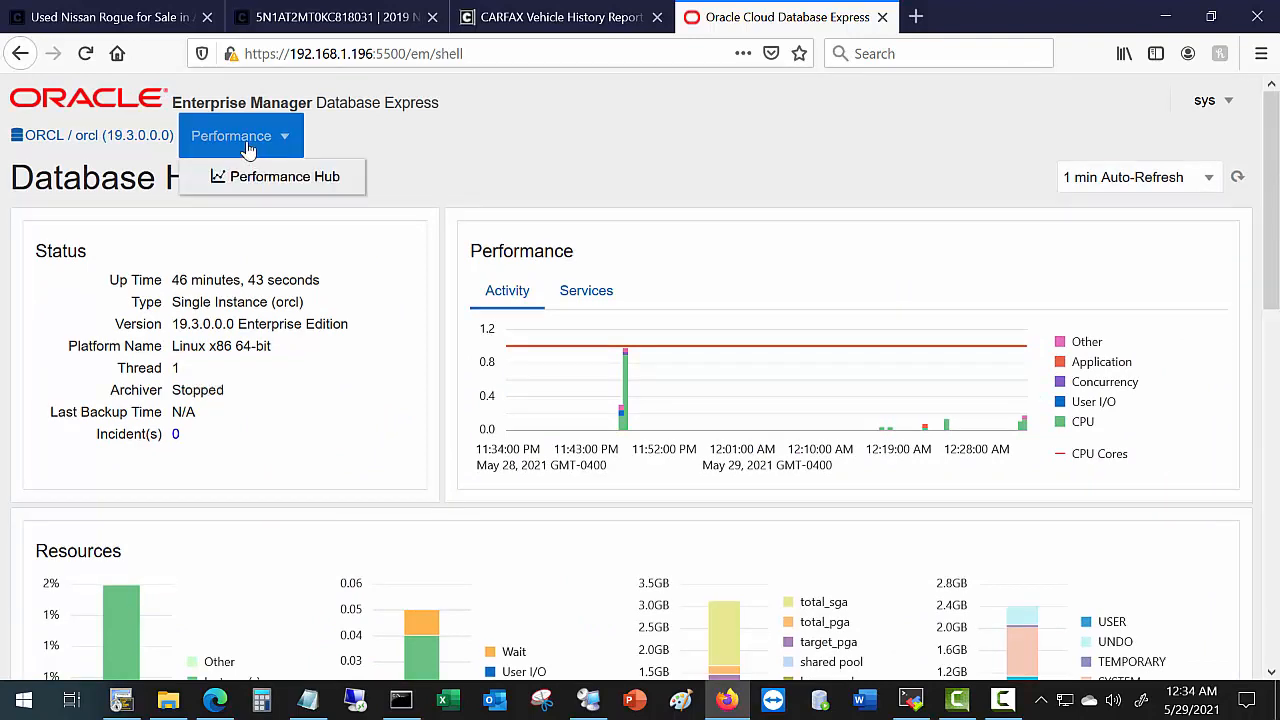
{"action": "left_click", "coordinate": [290, 180]}
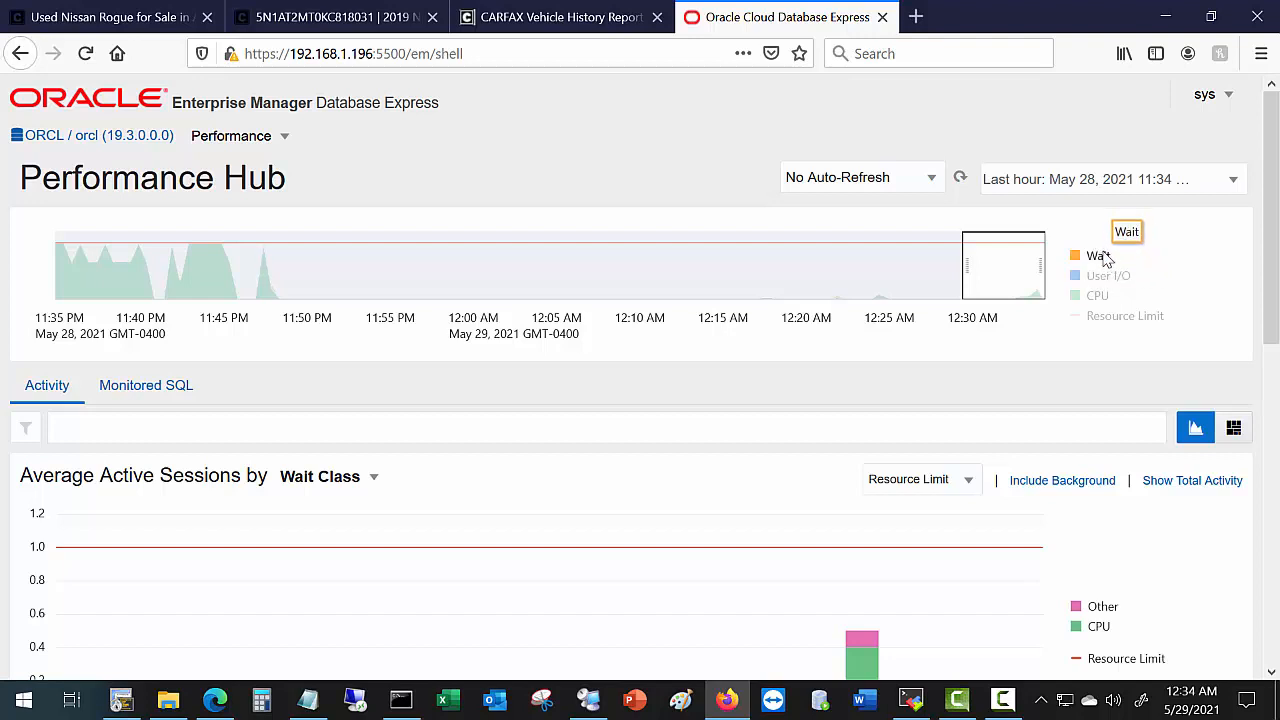
{"action": "scroll", "coordinate": [520, 460], "scroll_direction": "down", "scroll_amount": 4}
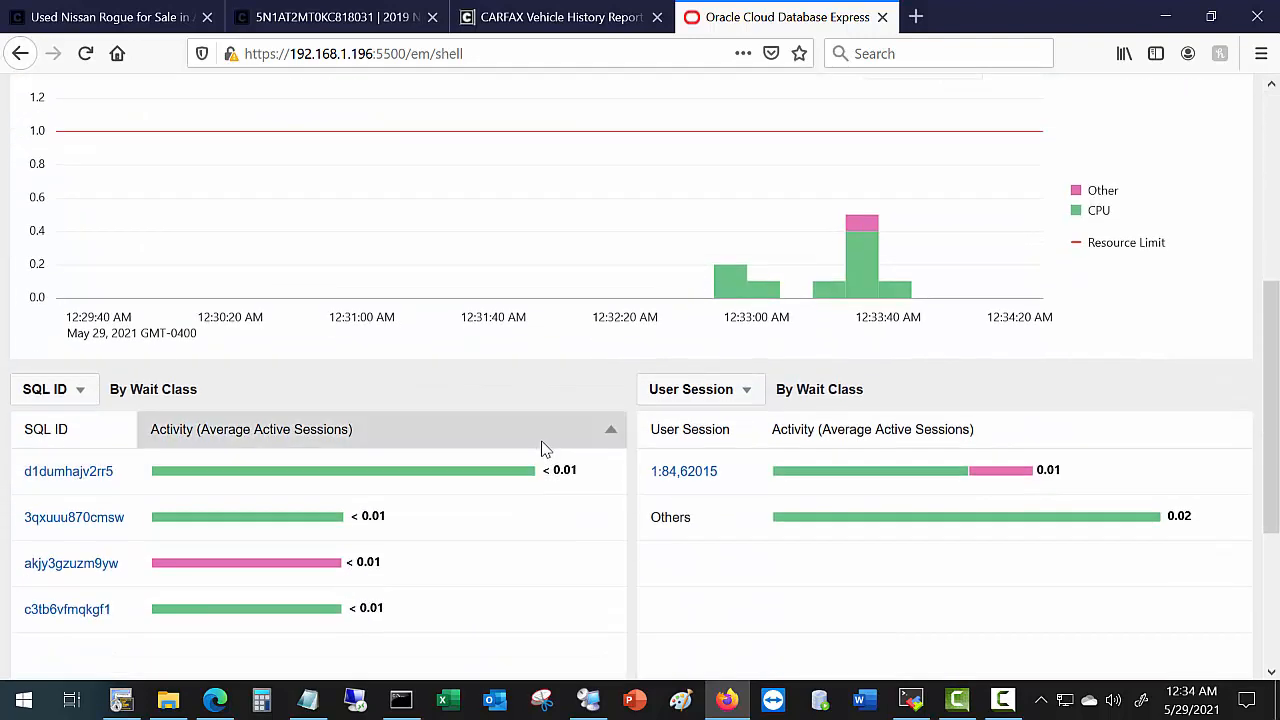
{"action": "scroll", "coordinate": [541, 449], "scroll_direction": "down", "scroll_amount": 2}
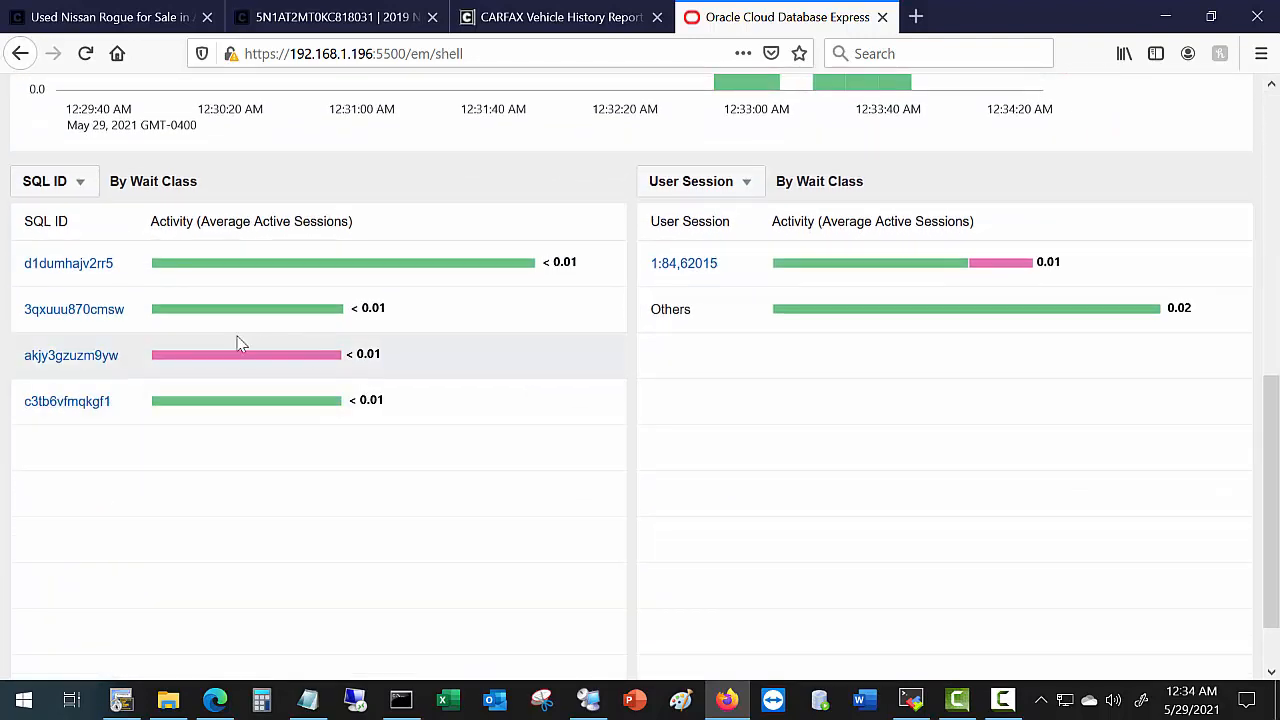
Open and review the SQL Details page for SQL ID d1dumhajv2rr5.
{"action": "left_click", "coordinate": [76, 268]}
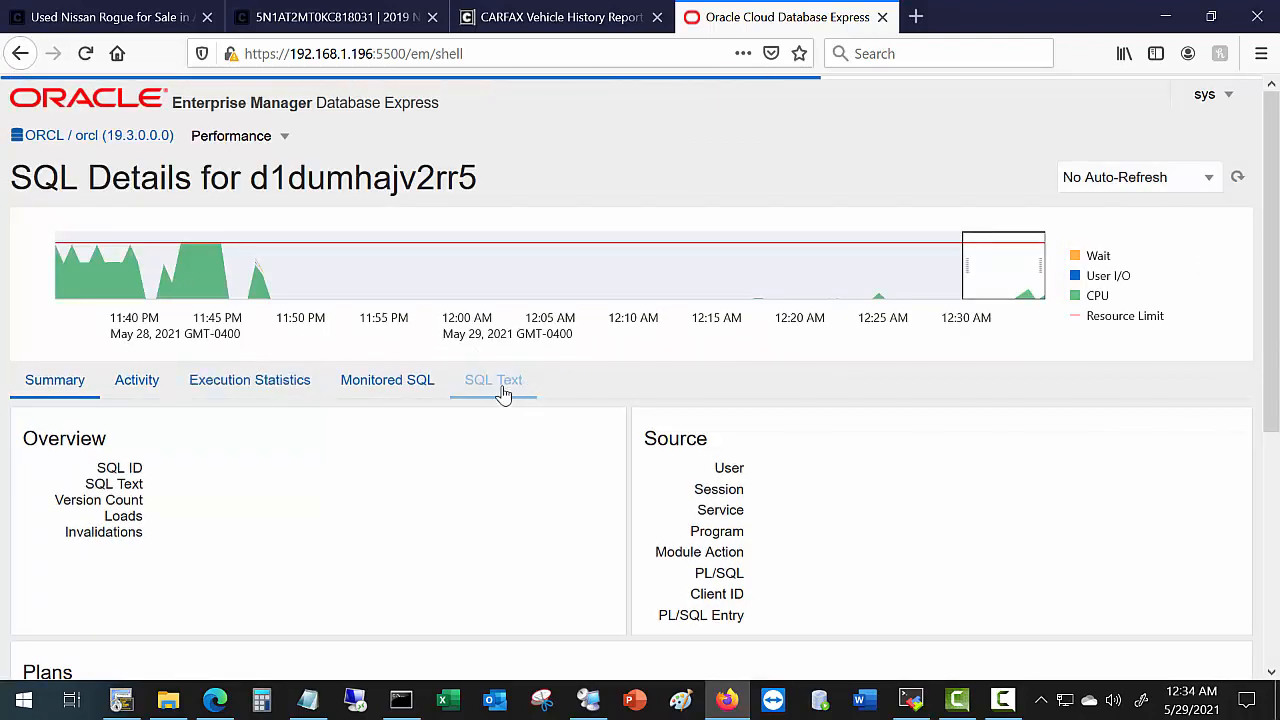
{"action": "scroll", "coordinate": [500, 395], "scroll_direction": "down", "scroll_amount": 5}
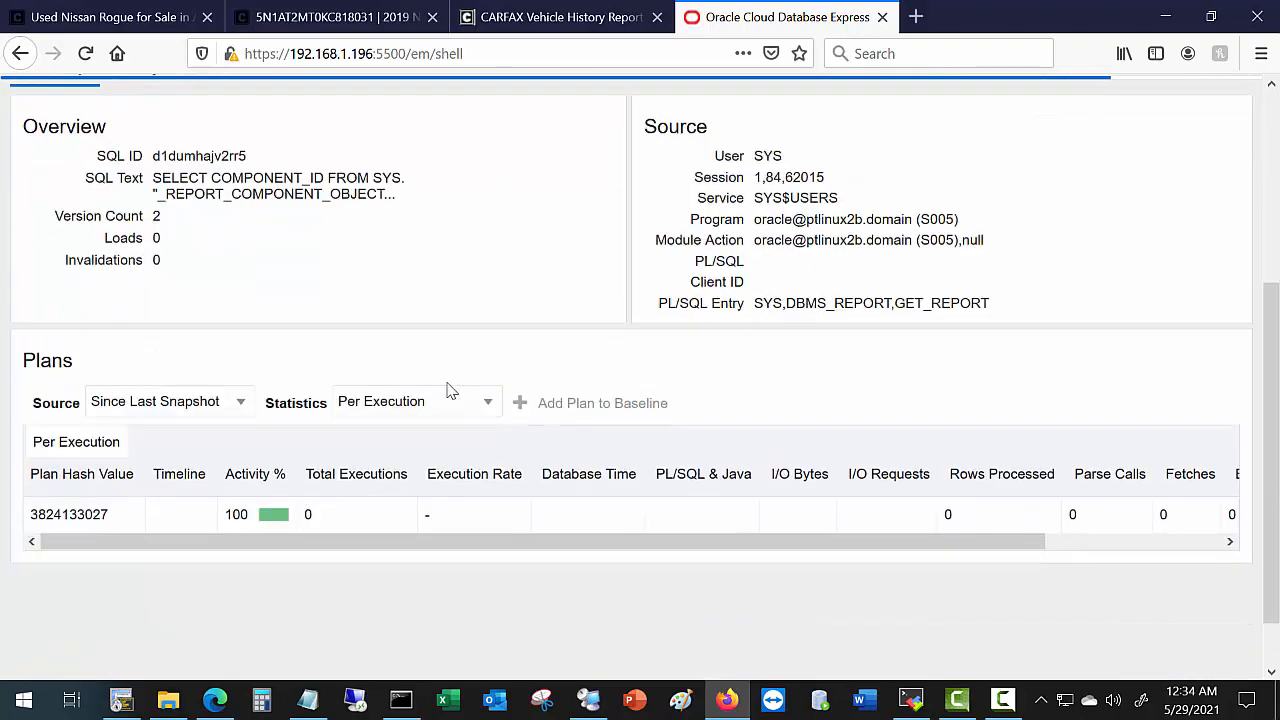
{"action": "scroll", "coordinate": [405, 320], "scroll_direction": "down", "scroll_amount": 1}
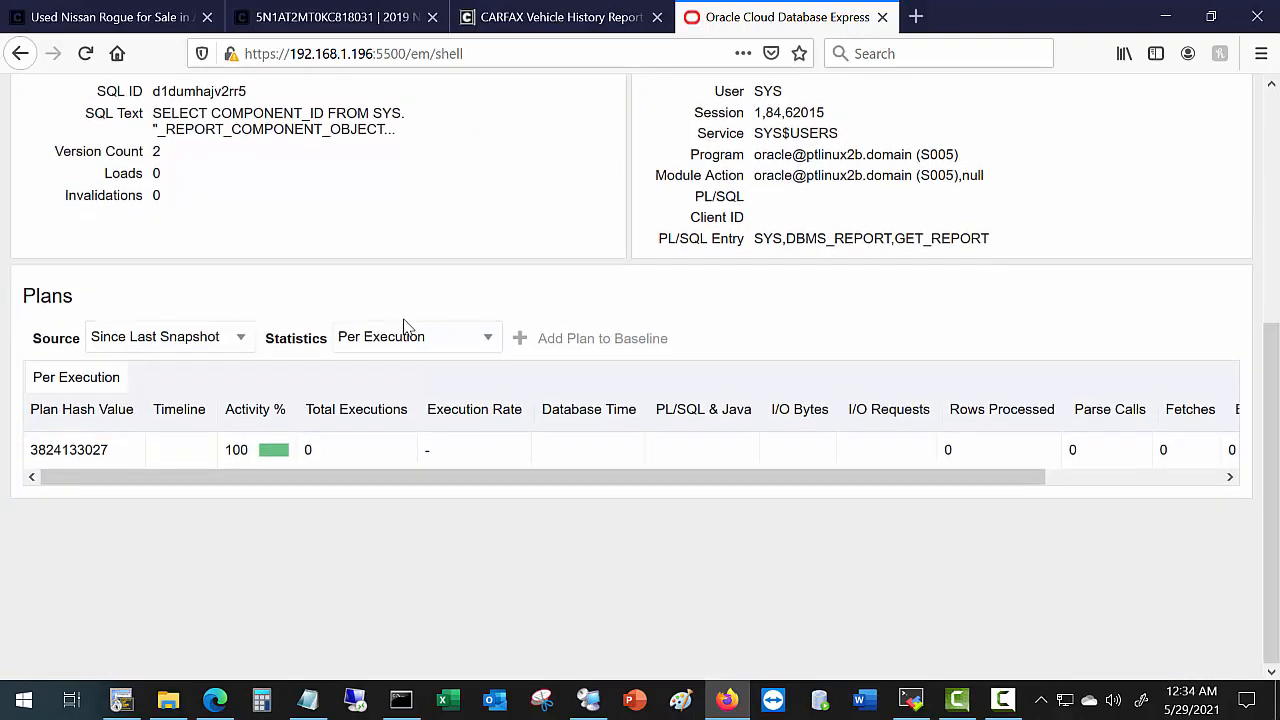
{"action": "scroll", "coordinate": [415, 323], "scroll_direction": "up", "scroll_amount": 4}
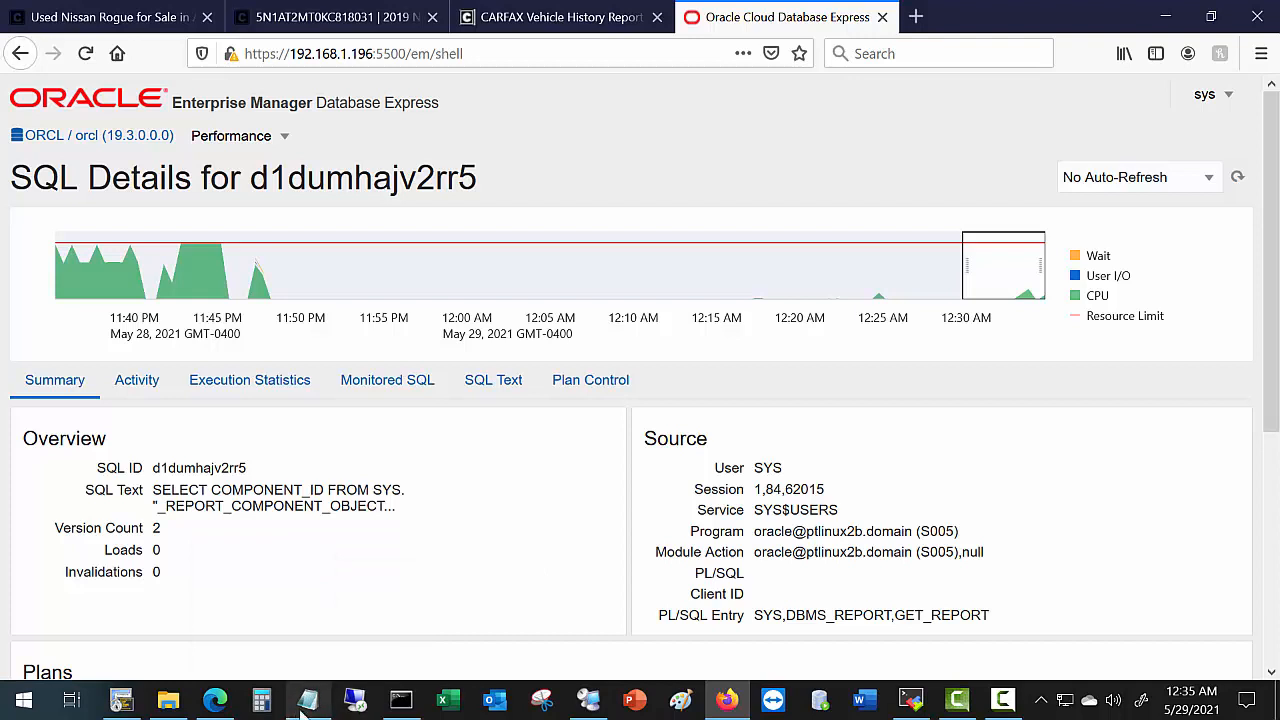
Back in the lab PDF, highlight the Enterprise Manager 13c Cloud Control note and scroll to page 30.
{"action": "left_click", "coordinate": [214, 700]}
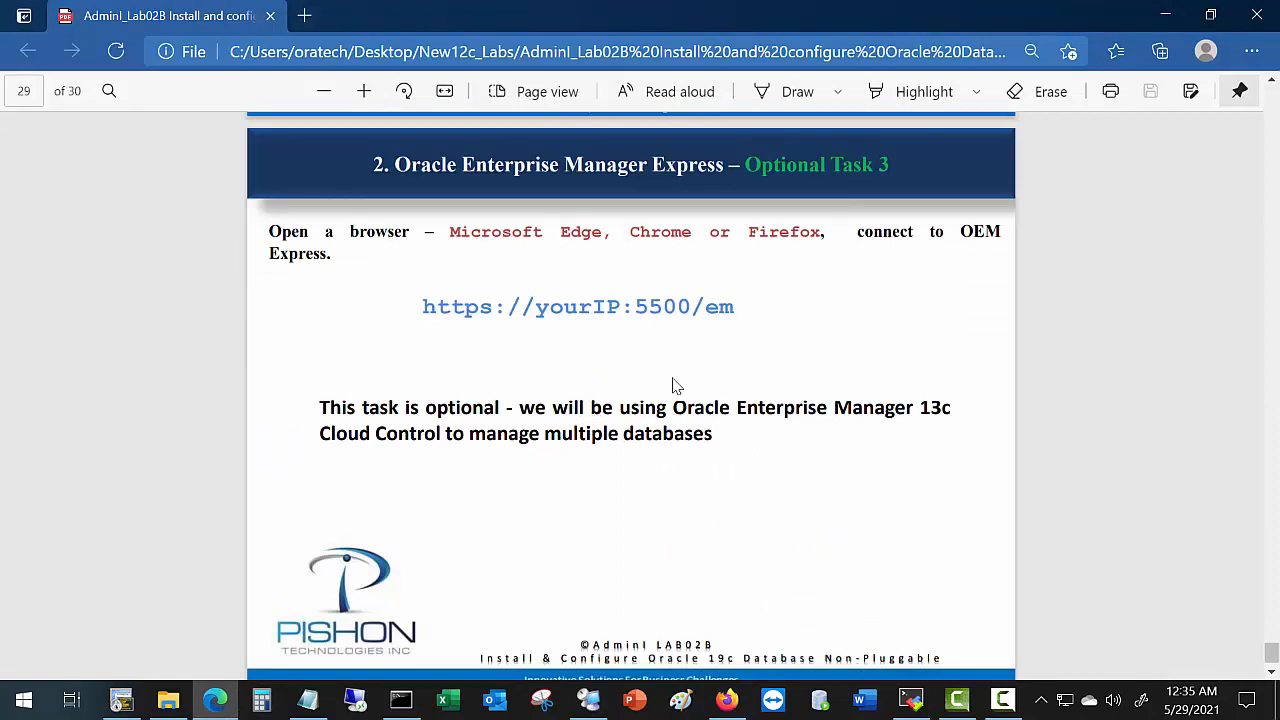
{"action": "left_click_drag", "start_coordinate": [677, 414], "coordinate": [617, 438]}
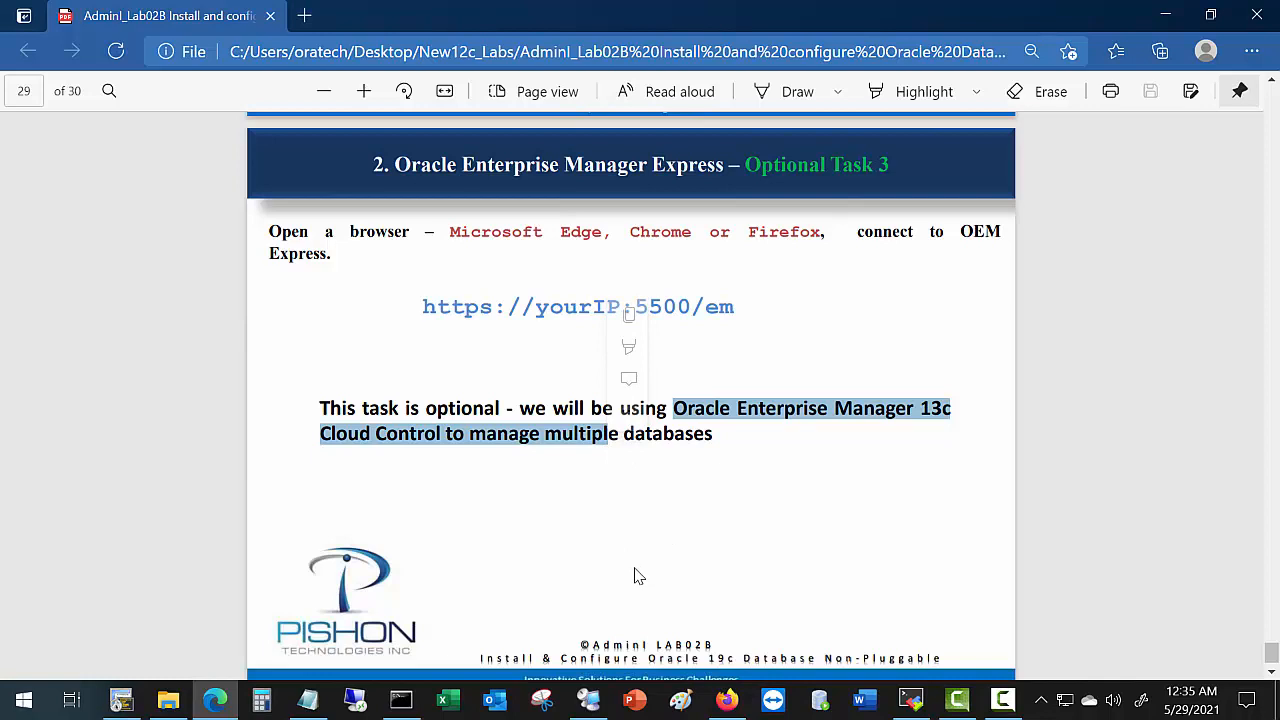
{"action": "scroll", "coordinate": [677, 562], "scroll_direction": "down", "scroll_amount": 1}
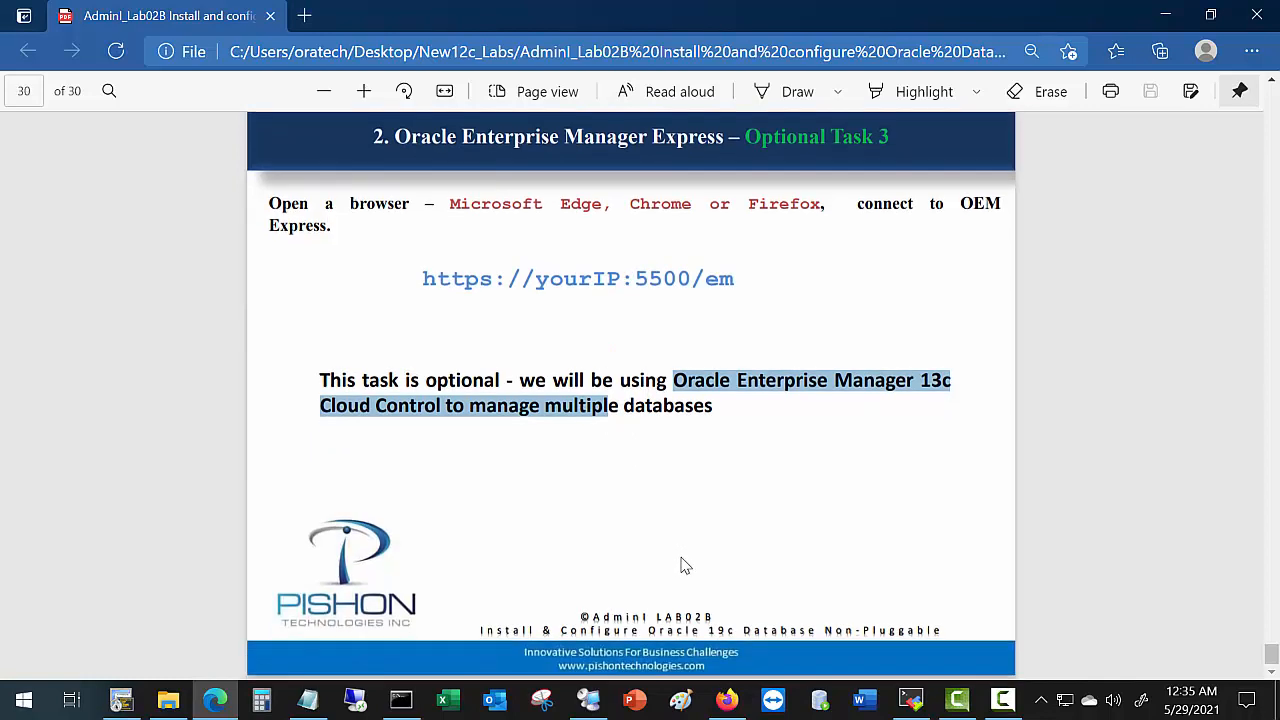